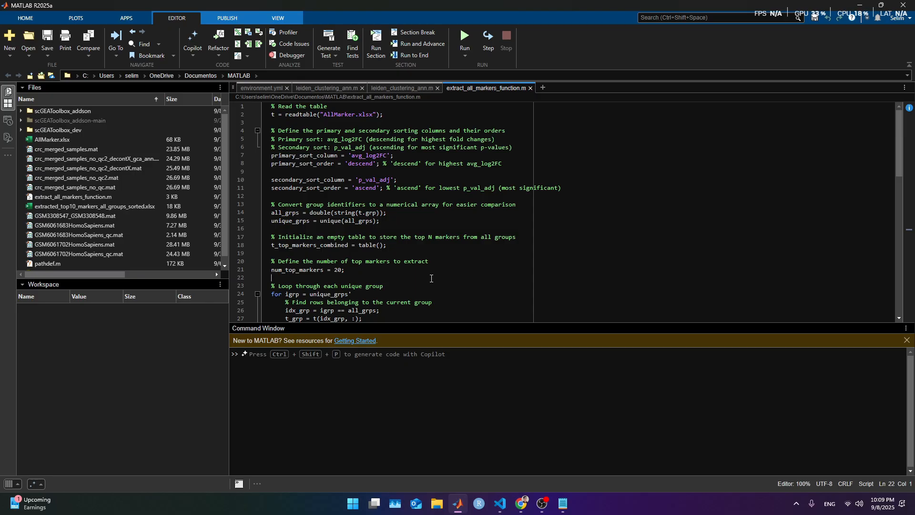
pyautogui.click(423, 379)
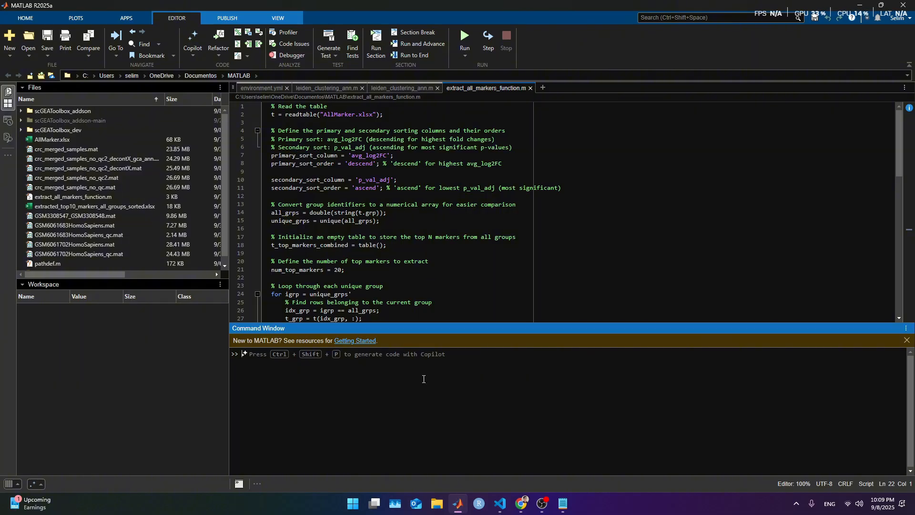
pyautogui.click(421, 251)
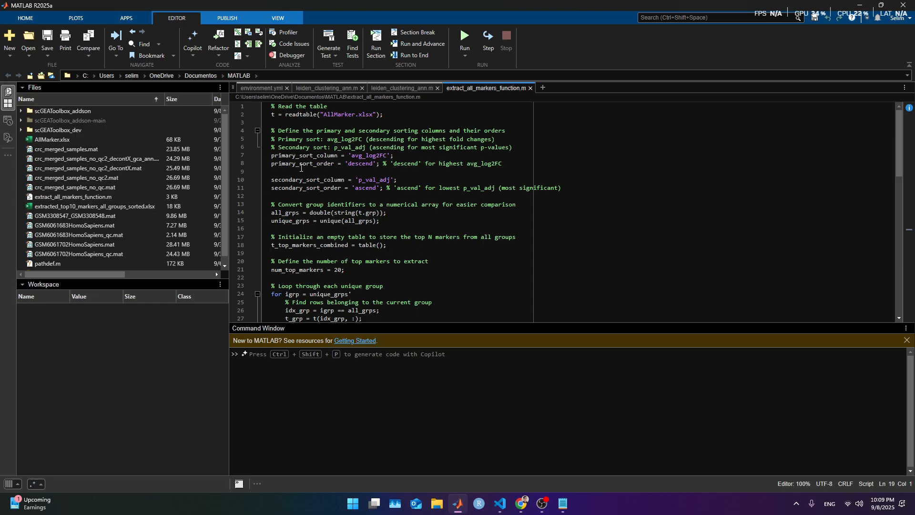
# Widen the file browser to show modification dates and load crc_merged_samples_no_qc.mat into the workspace
pyautogui.click(143, 169)
pyautogui.moveTo(230, 153); pyautogui.dragTo(271, 162)
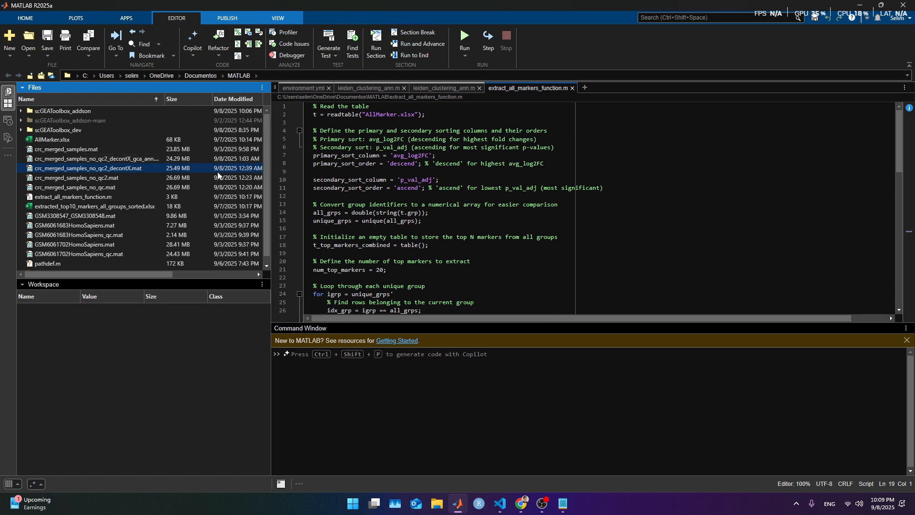
pyautogui.click(127, 188)
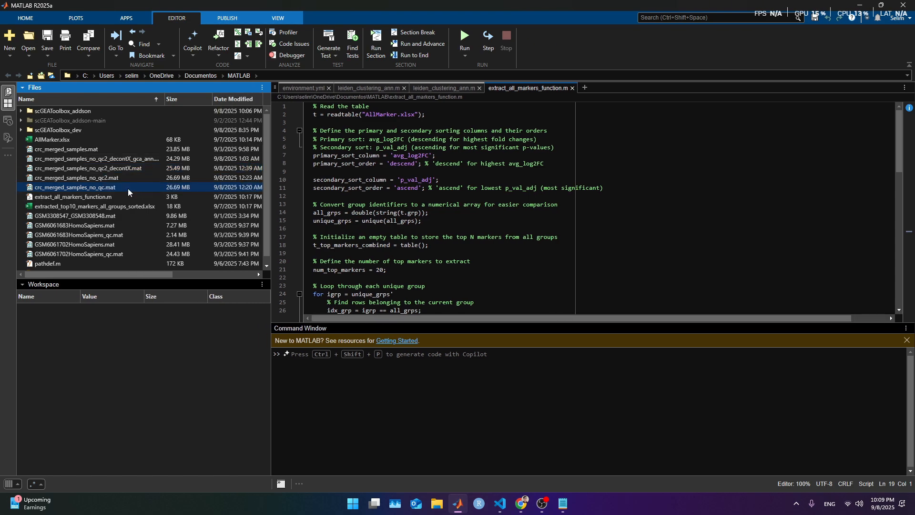
pyautogui.doubleClick(128, 188)
# Launch SCGEATOOL on the loaded dataset by running scgeatool(sce)
pyautogui.click(650, 405)
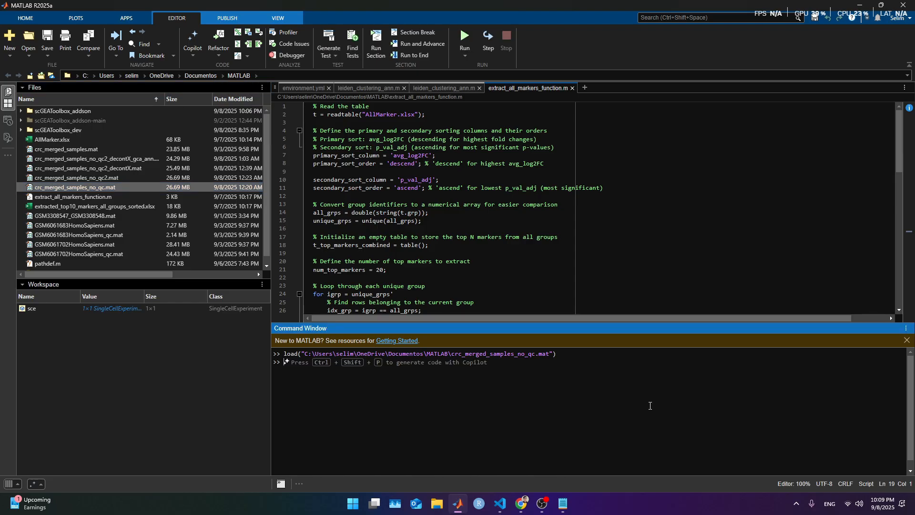
pyautogui.write('scgeatool')
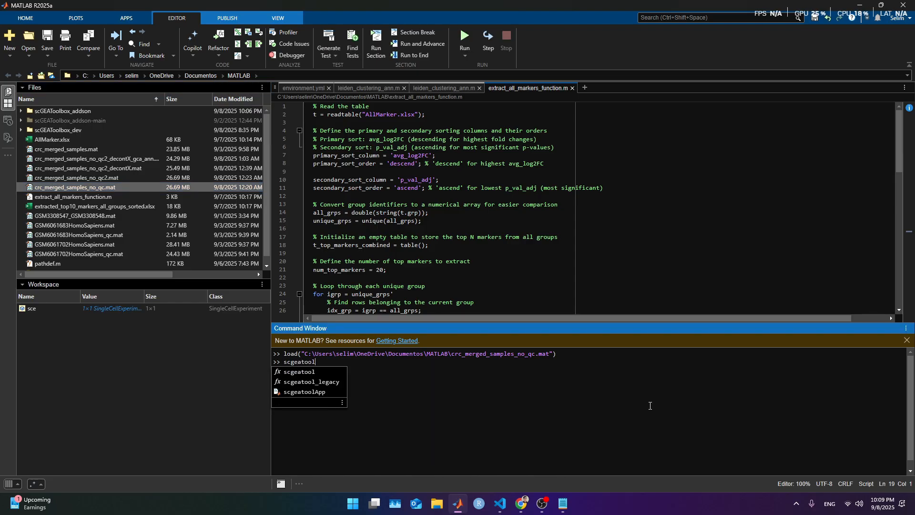
pyautogui.write('(sce)')
pyautogui.press('Return')
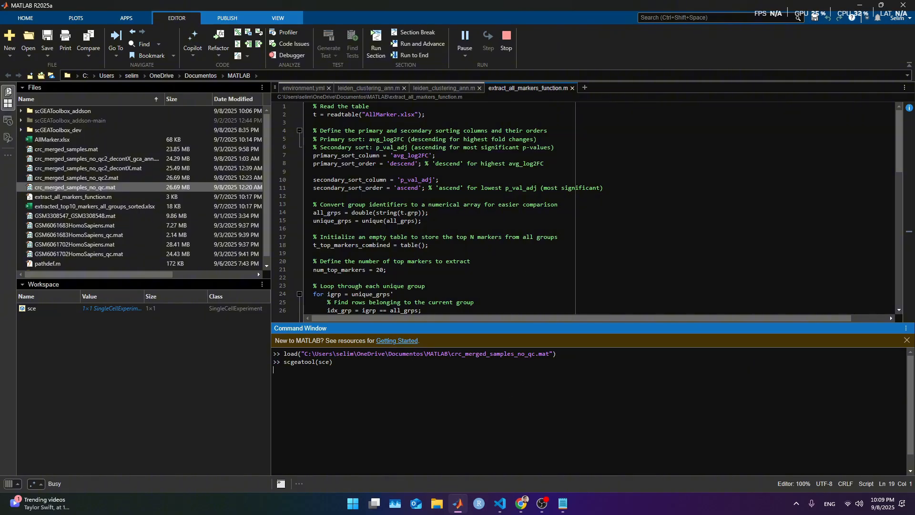
pyautogui.click(459, 507)
pyautogui.click(459, 507)
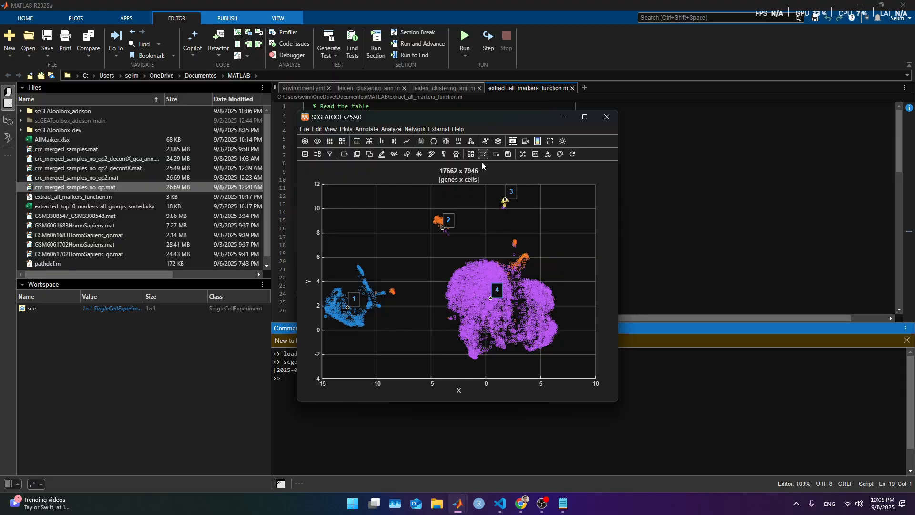
# Group and label the cells in the scatter plot by Cluster ID
pyautogui.click(344, 154)
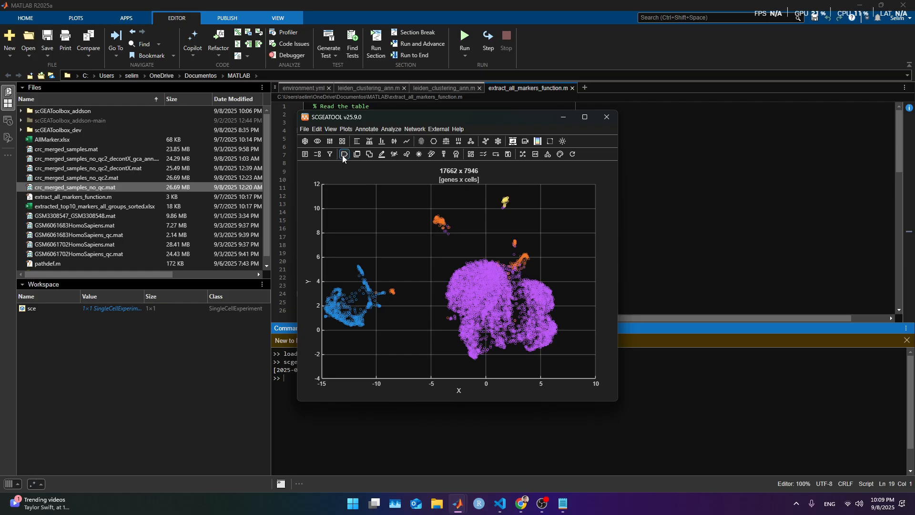
pyautogui.click(416, 197)
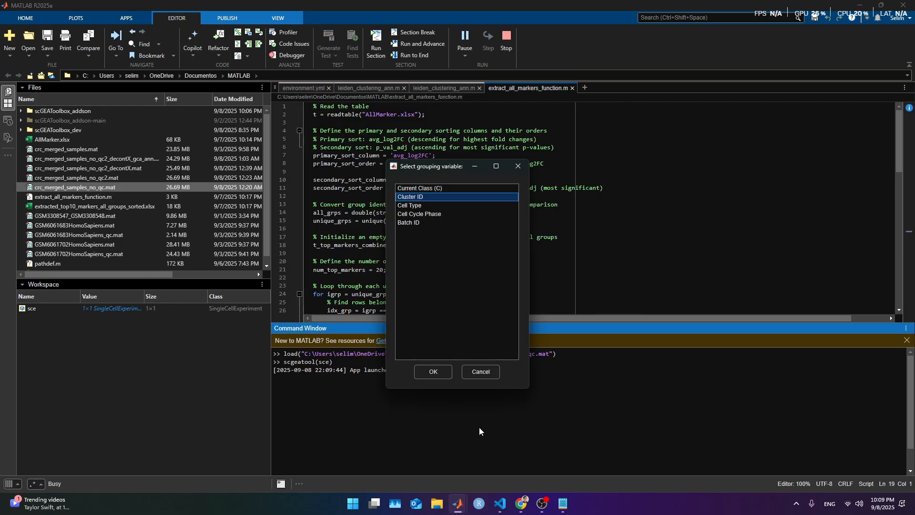
pyautogui.click(444, 374)
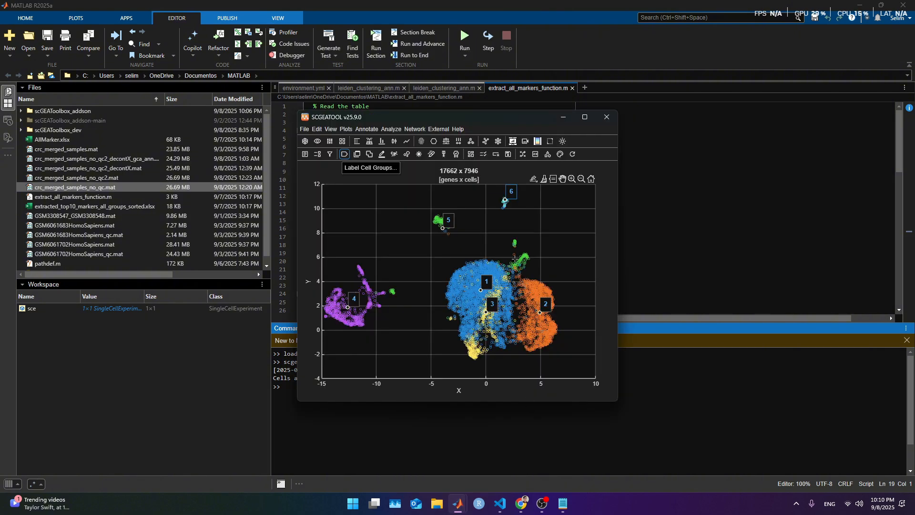
# Regroup and label the cells in the scatter plot by Cell Type
pyautogui.click(344, 154)
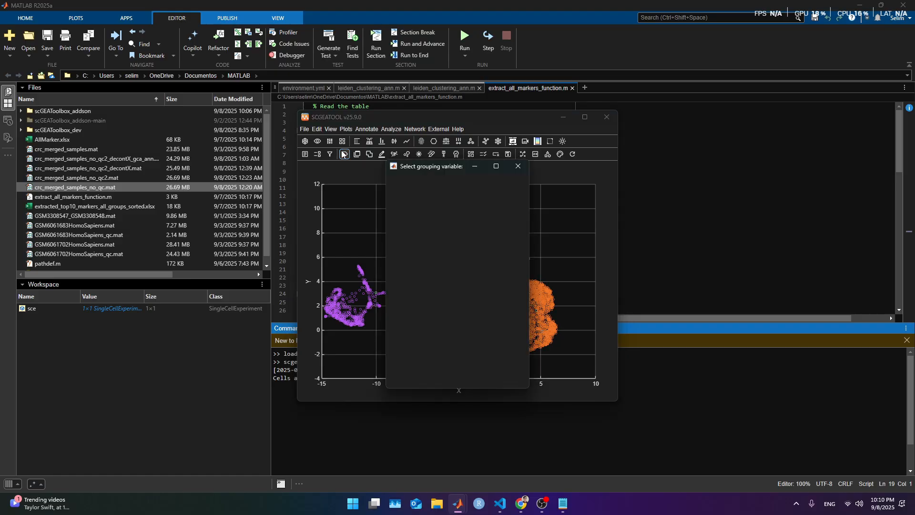
pyautogui.click(401, 205)
pyautogui.click(441, 368)
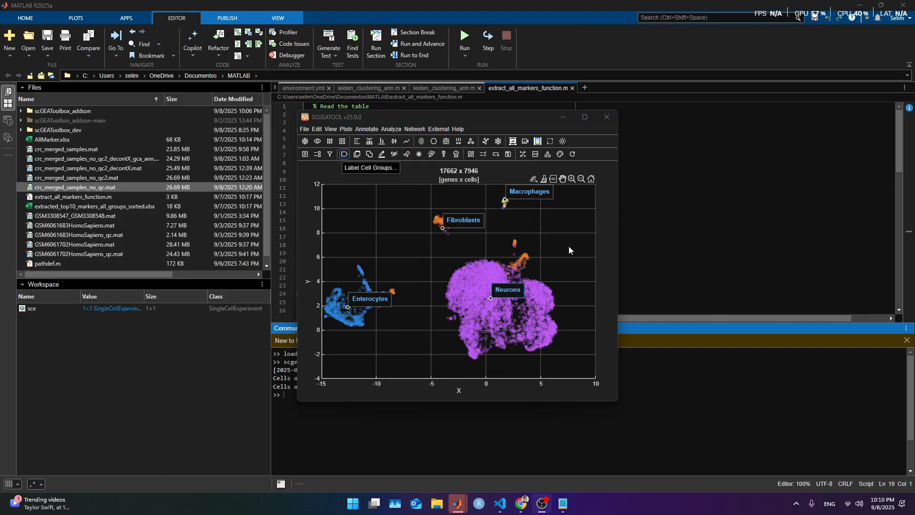
# Reposition the Fibroblasts, Enterocytes and Neurons labels so they cover less of their neighbouring cell groups
pyautogui.moveTo(464, 221); pyautogui.dragTo(410, 212)
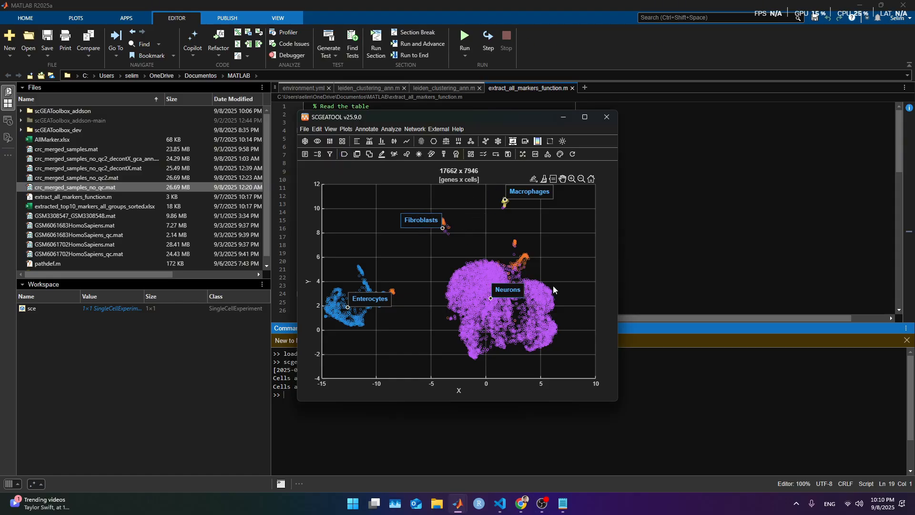
pyautogui.moveTo(372, 300); pyautogui.dragTo(316, 285)
pyautogui.moveTo(509, 289); pyautogui.dragTo(474, 306)
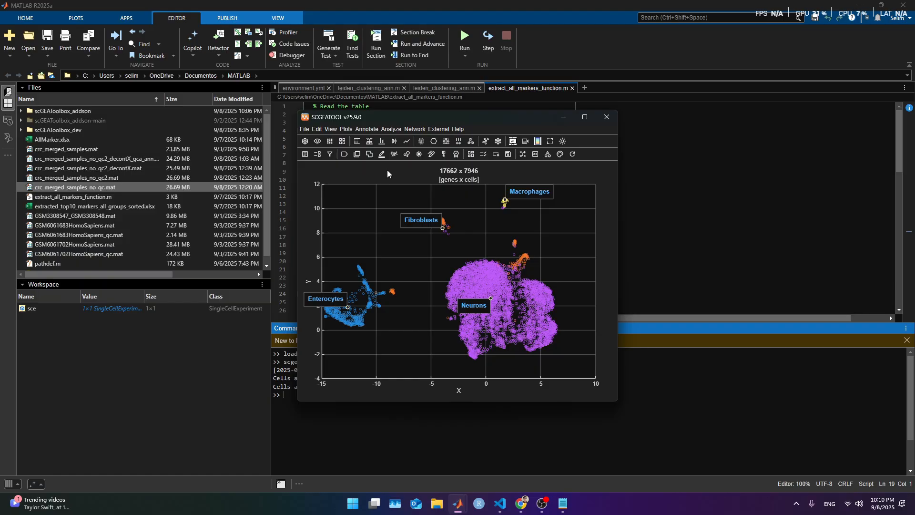
# Remove the cell type labels from the plot and view the marker gene method choices without running one
pyautogui.click(343, 155)
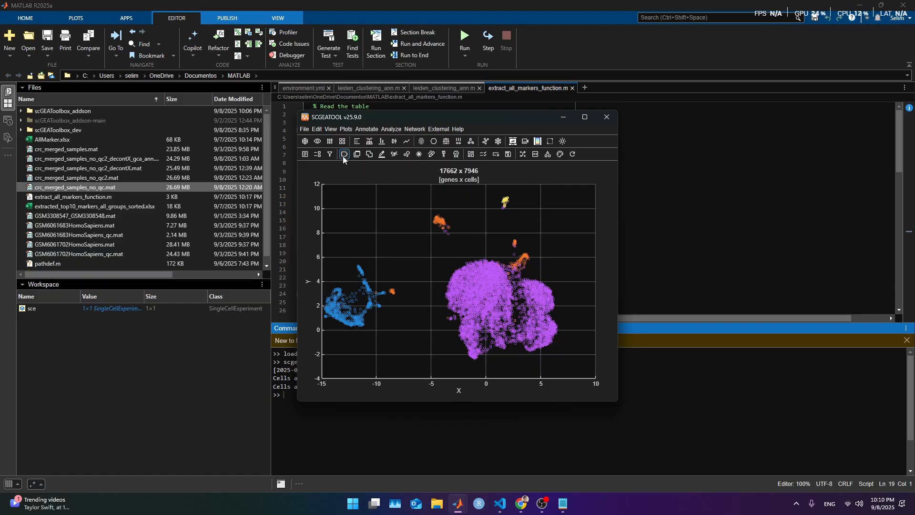
pyautogui.click(346, 155)
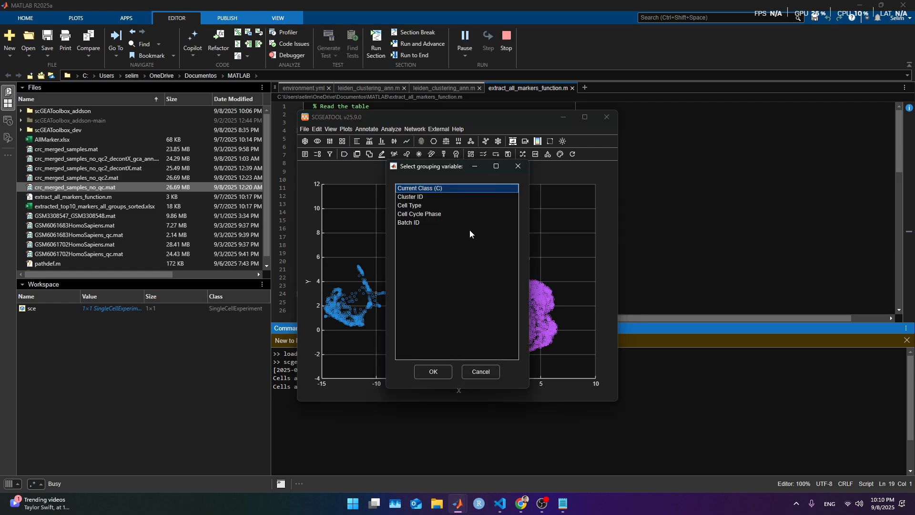
pyautogui.click(519, 165)
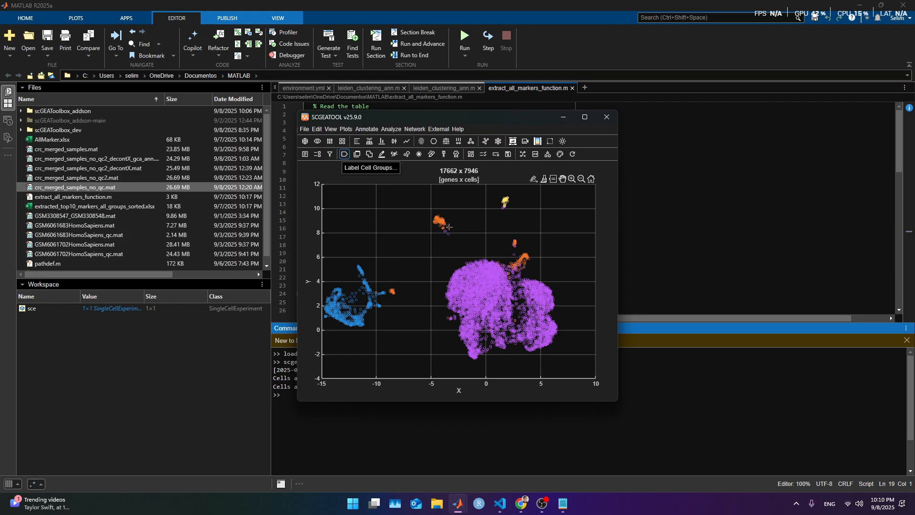
pyautogui.click(456, 156)
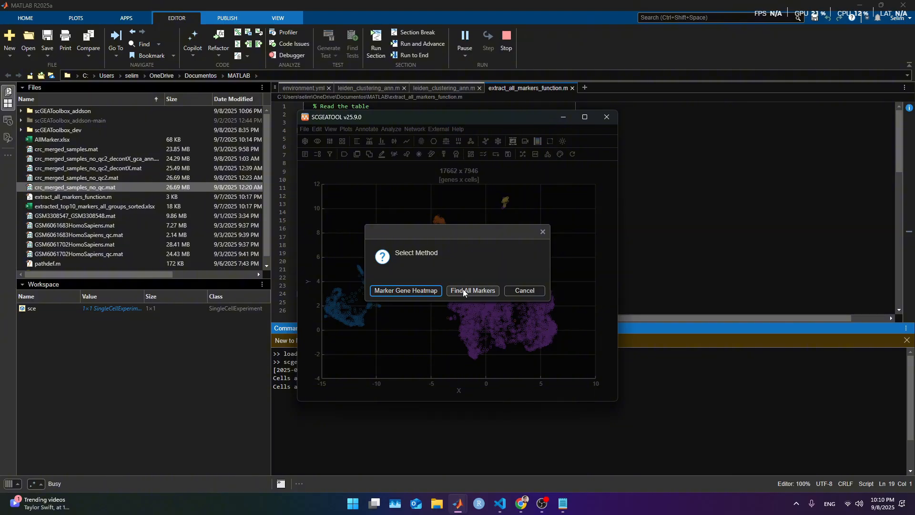
pyautogui.click(544, 231)
# Open extracted_top10_markers_all_groups_sorted.xlsx from the current MATLAB folder in Excel
pyautogui.rightClick(239, 243)
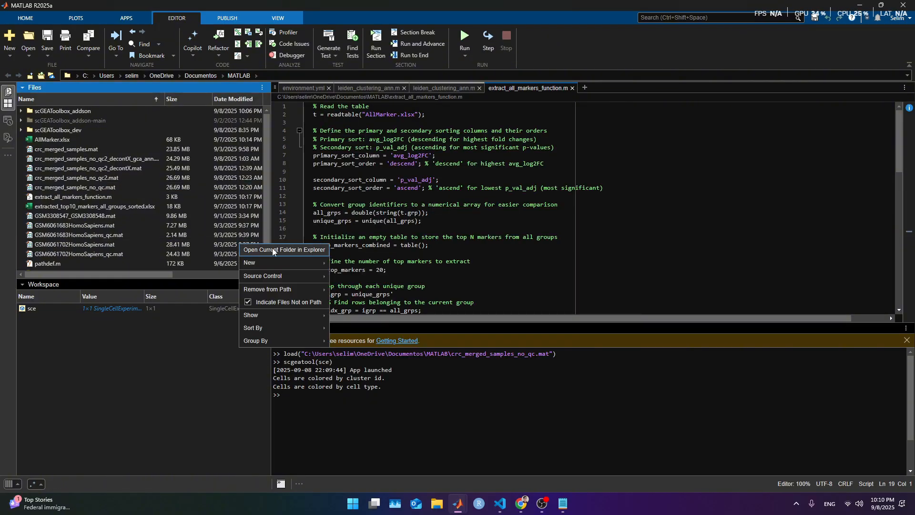
pyautogui.click(285, 250)
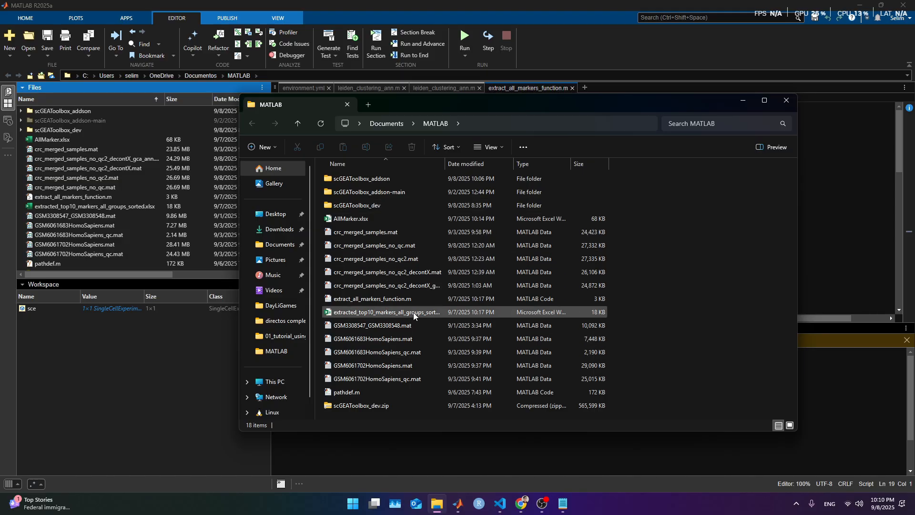
pyautogui.doubleClick(386, 312)
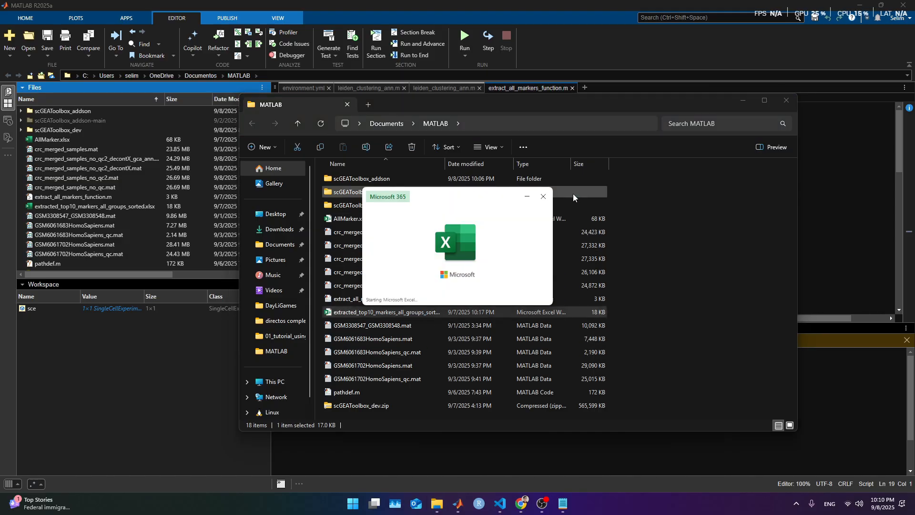
pyautogui.doubleClick(753, 270)
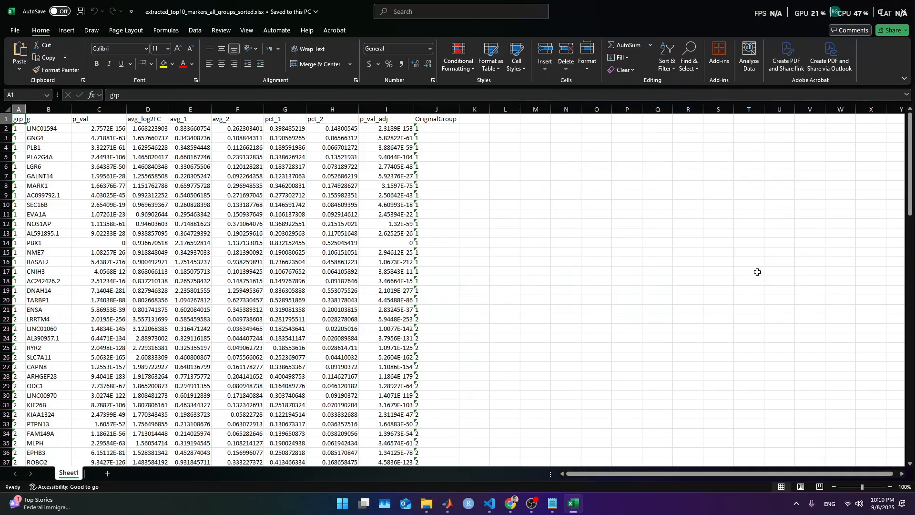
# Review the top marker genes listed for each group in the workbook
pyautogui.scroll(-20, 295, 270)
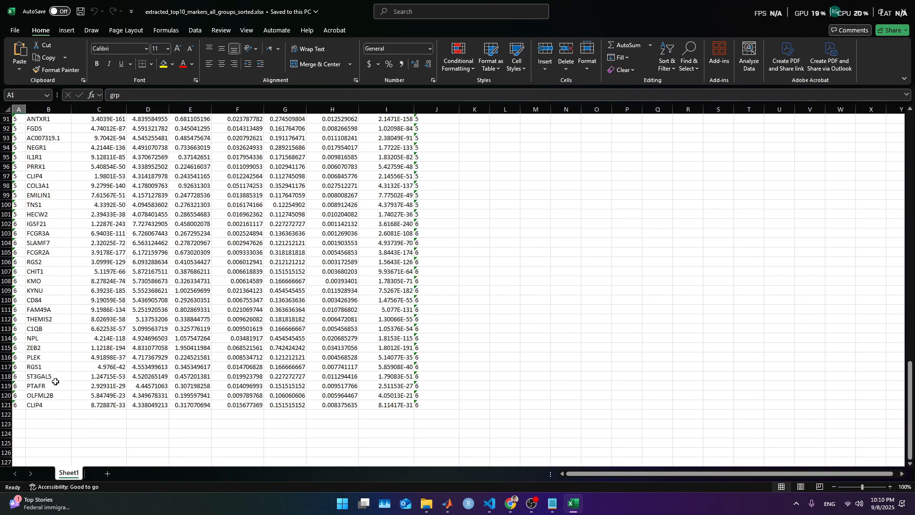
pyautogui.click(48, 403)
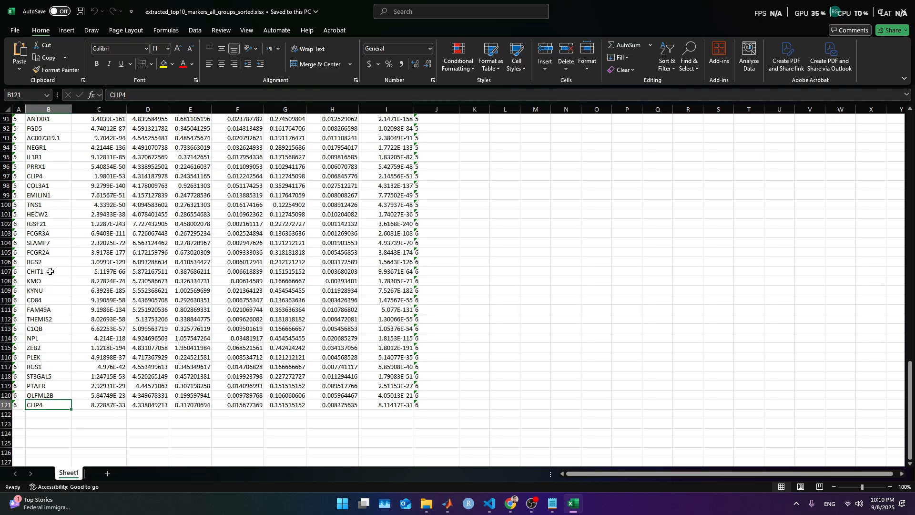
pyautogui.scroll(6, 54, 269)
pyautogui.scroll(4, 55, 270)
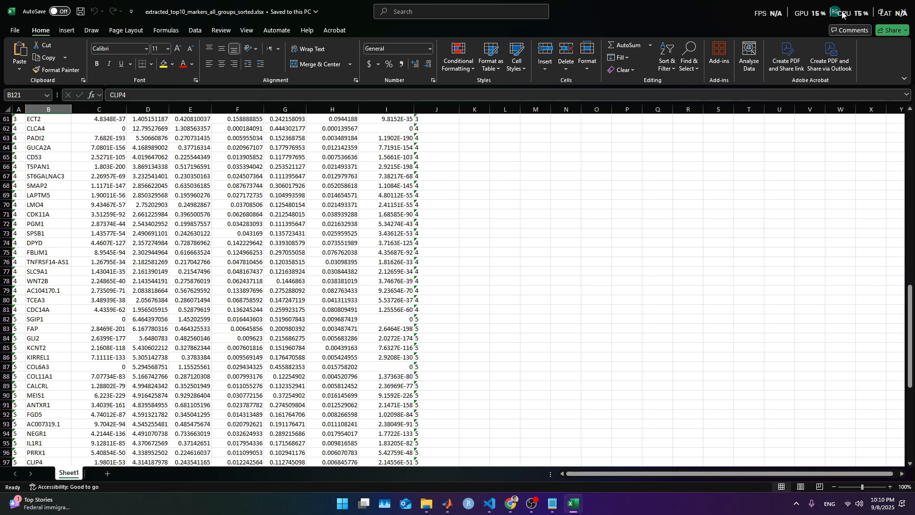
# Shrink the marker workbook to a smaller, taller window and put it and the folder window out of view
pyautogui.moveTo(615, 10); pyautogui.dragTo(360, 81)
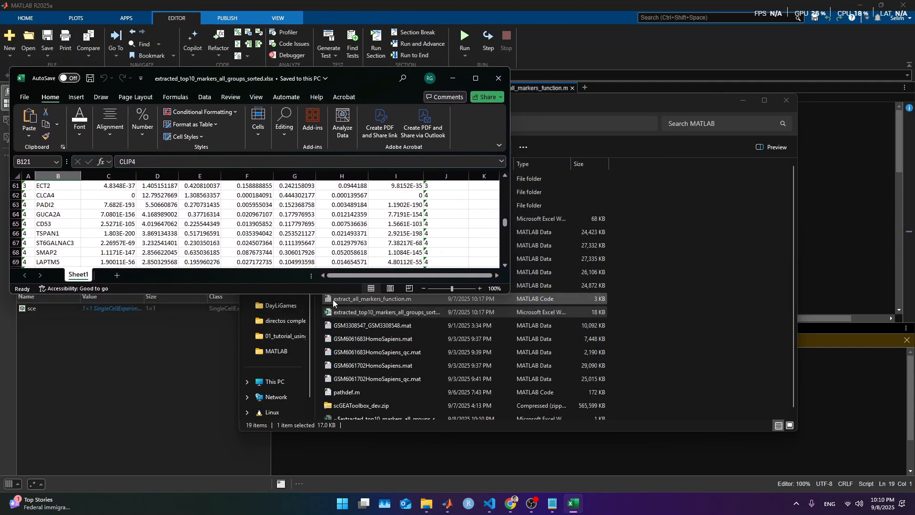
pyautogui.moveTo(318, 297); pyautogui.dragTo(318, 367)
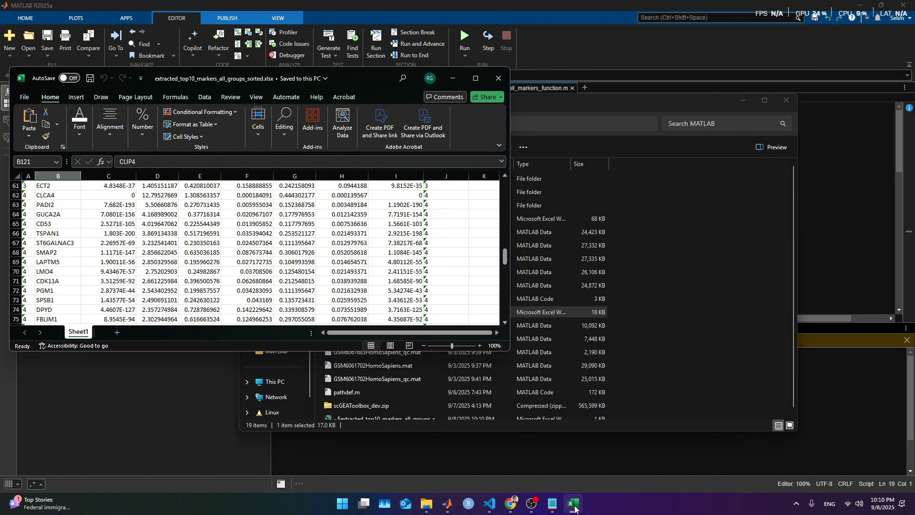
pyautogui.click(577, 509)
pyautogui.click(751, 106)
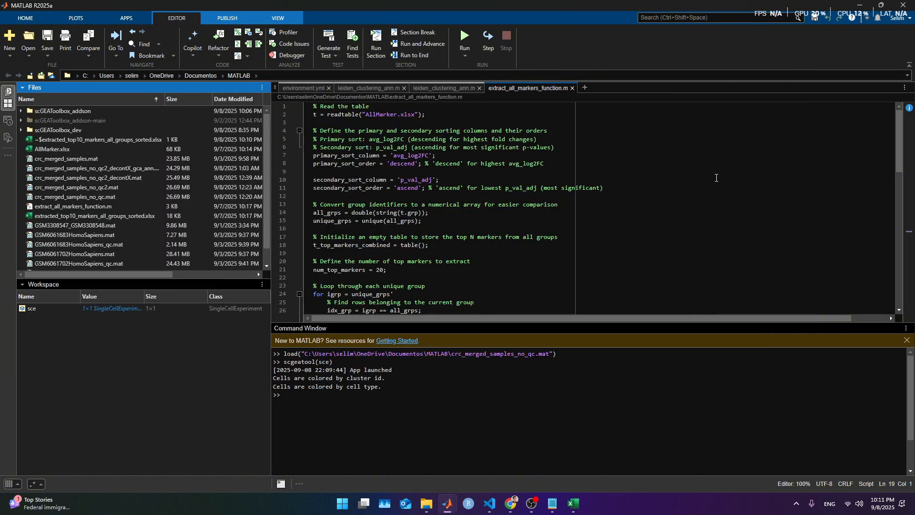
# Switch to the SCGEATOOL window and move it aside so the MATLAB editor code can be seen
pyautogui.moveTo(453, 511)
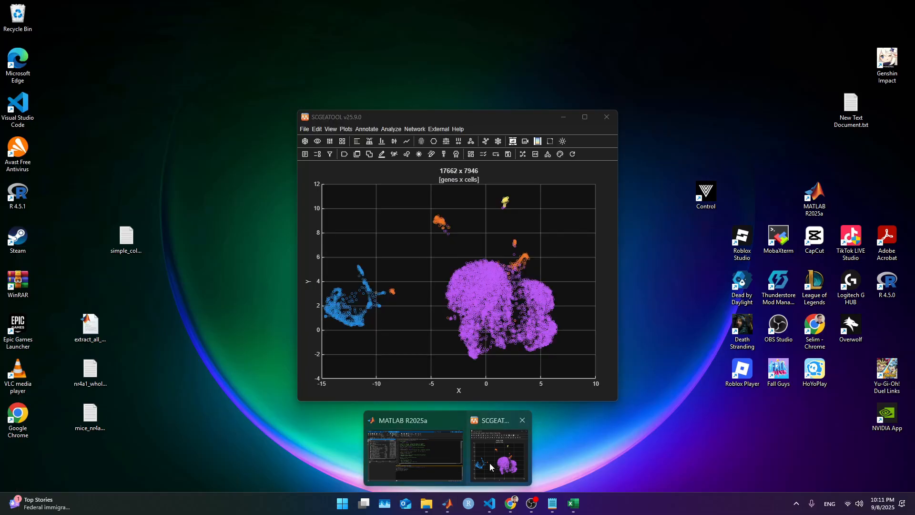
pyautogui.click(499, 453)
pyautogui.moveTo(474, 109); pyautogui.dragTo(304, 83)
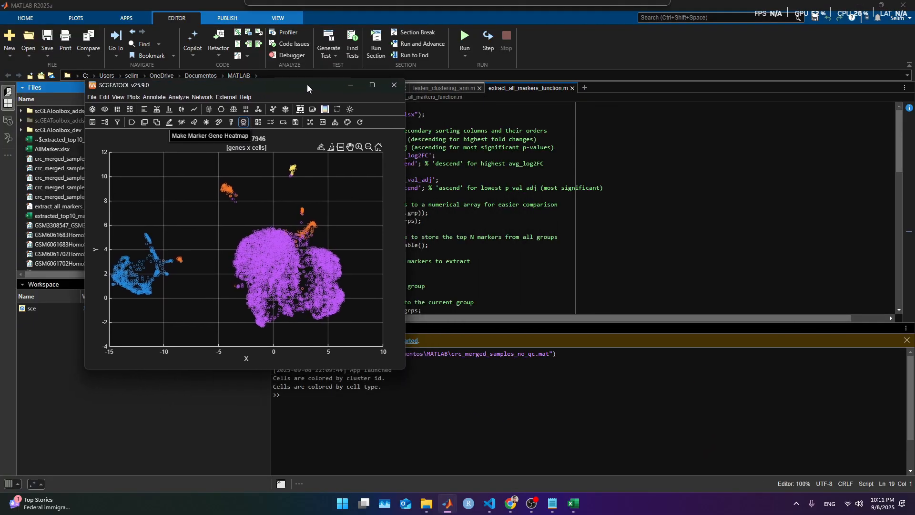
# Color and label the cells by Cluster ID again, confirming the same grouping variable in both selection dialogs
pyautogui.click(129, 120)
pyautogui.click(185, 183)
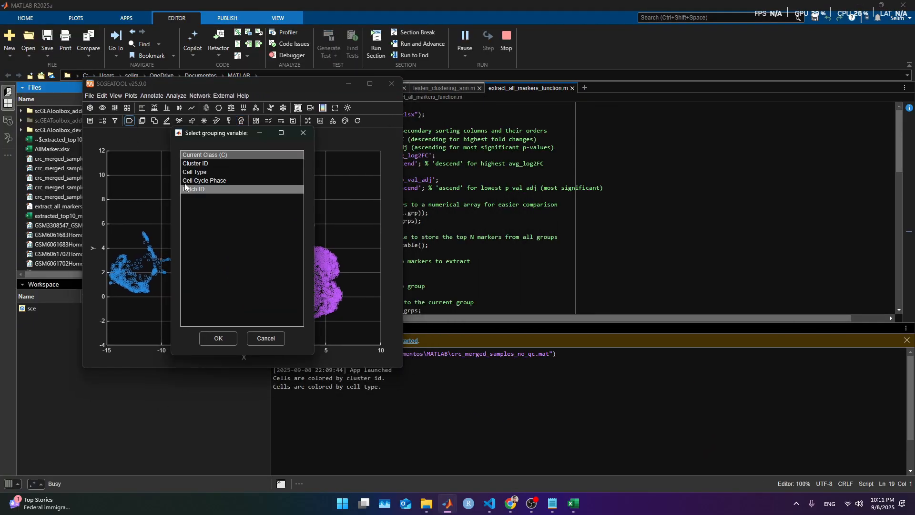
pyautogui.click(200, 163)
pyautogui.click(218, 338)
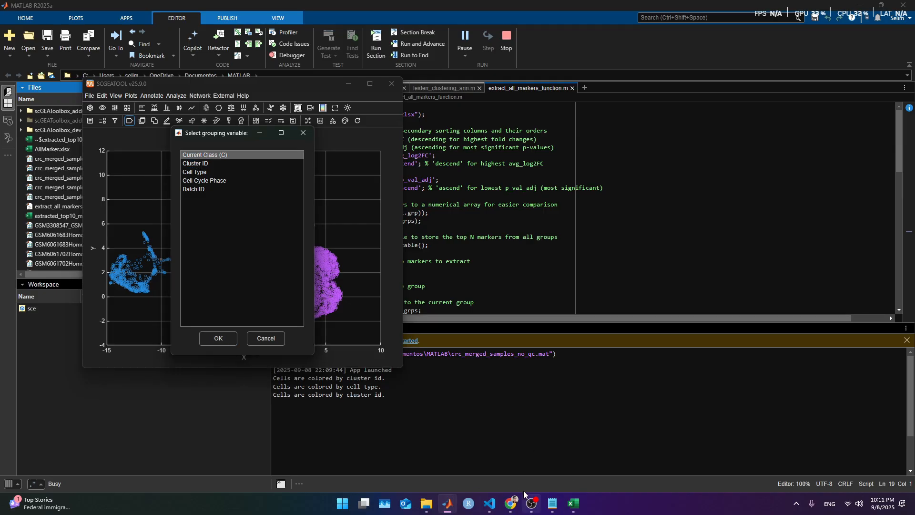
pyautogui.click(188, 181)
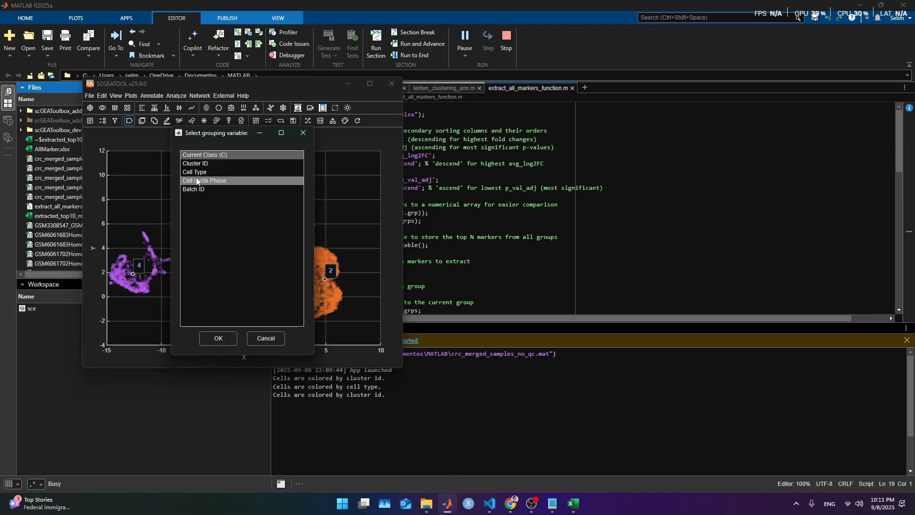
pyautogui.click(200, 163)
pyautogui.click(220, 339)
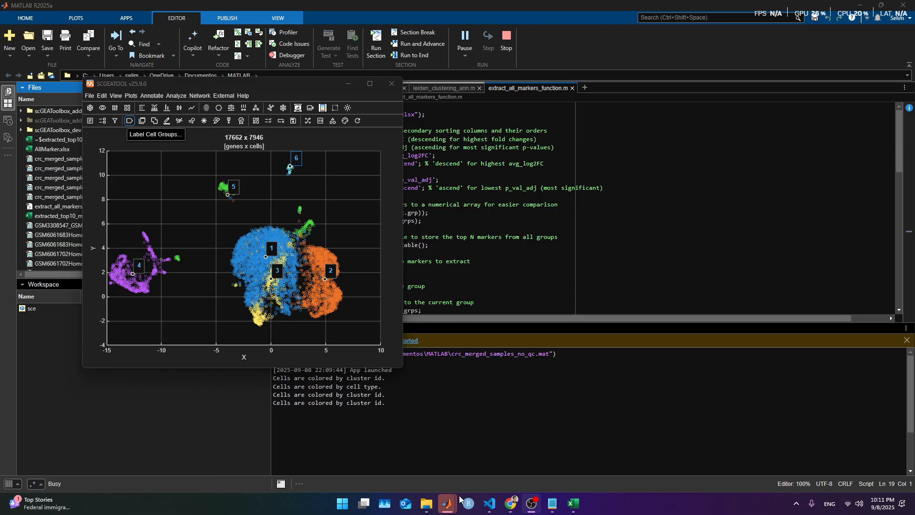
# Bring the marker workbook forward, place it beside the SCGEATOOL plot and return to its first rows
pyautogui.click(578, 506)
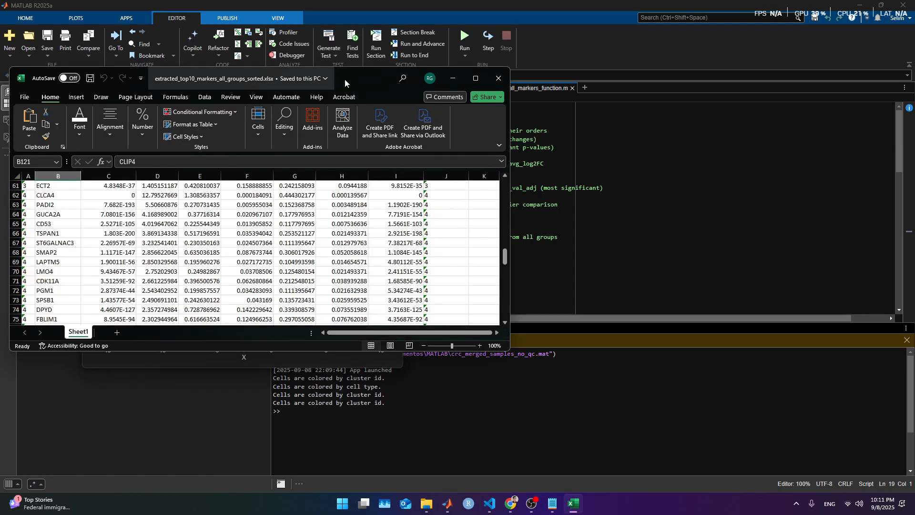
pyautogui.moveTo(344, 78); pyautogui.dragTo(759, 33)
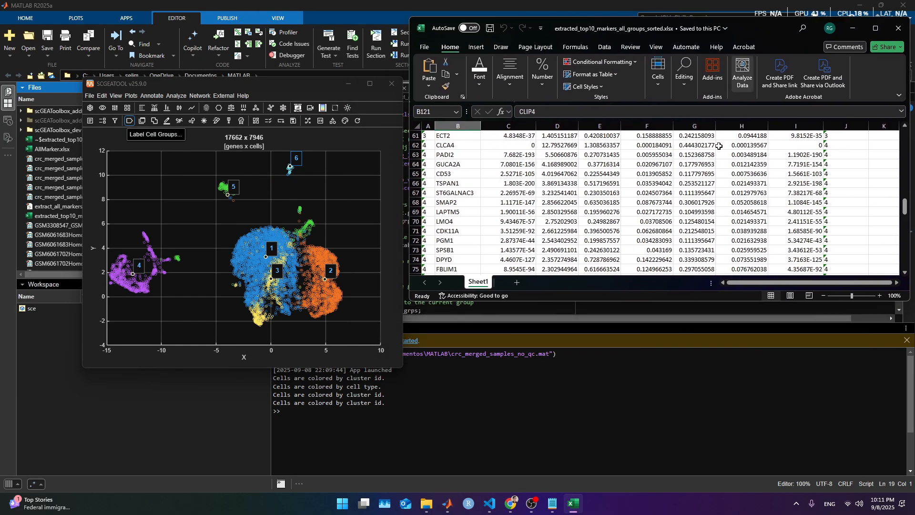
pyautogui.scroll(20, 510, 205)
# Switch to a new-tab window in Chrome and shrink it to fit beneath the marker workbook, clear of most of the cluster plot
pyautogui.click(510, 504)
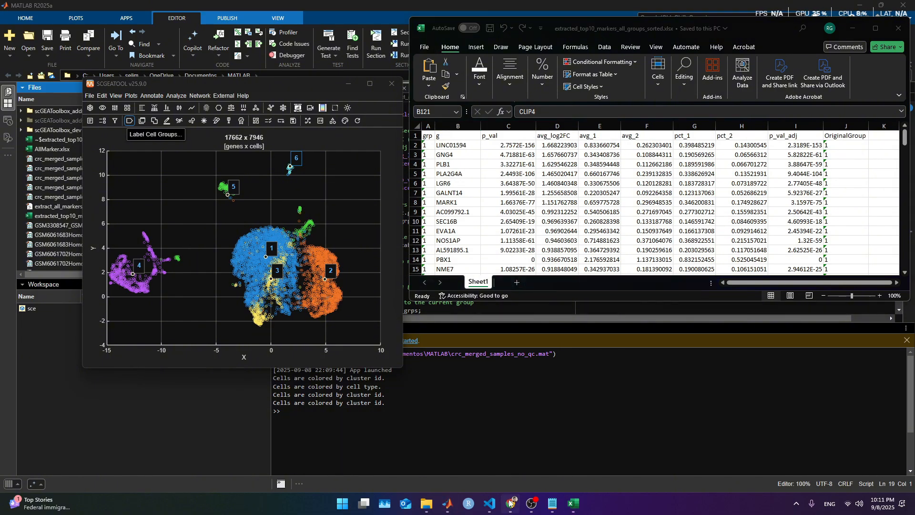
pyautogui.click(510, 503)
pyautogui.click(510, 503)
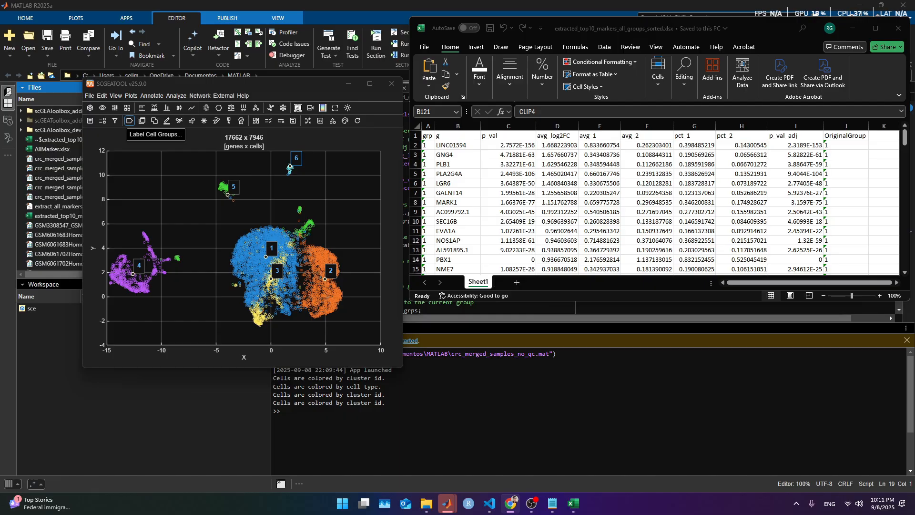
pyautogui.moveTo(0, 114); pyautogui.dragTo(295, 29)
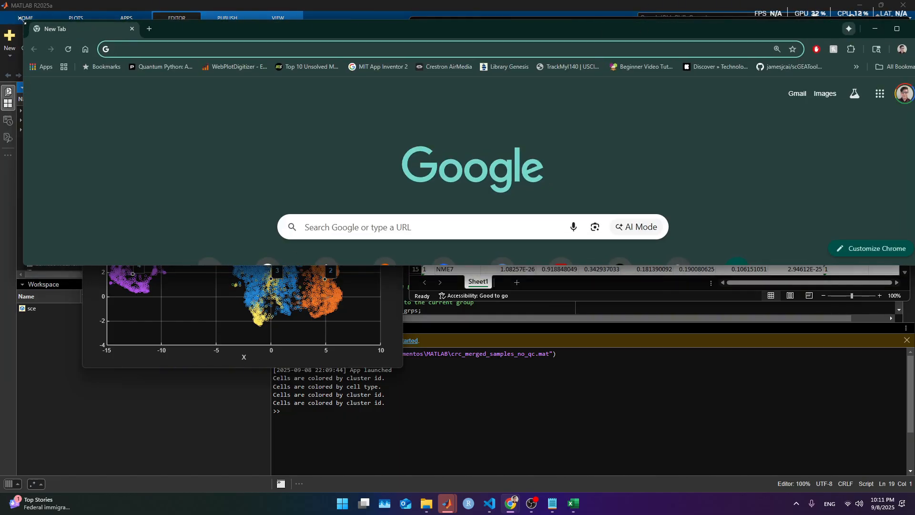
pyautogui.moveTo(22, 19); pyautogui.dragTo(620, 305)
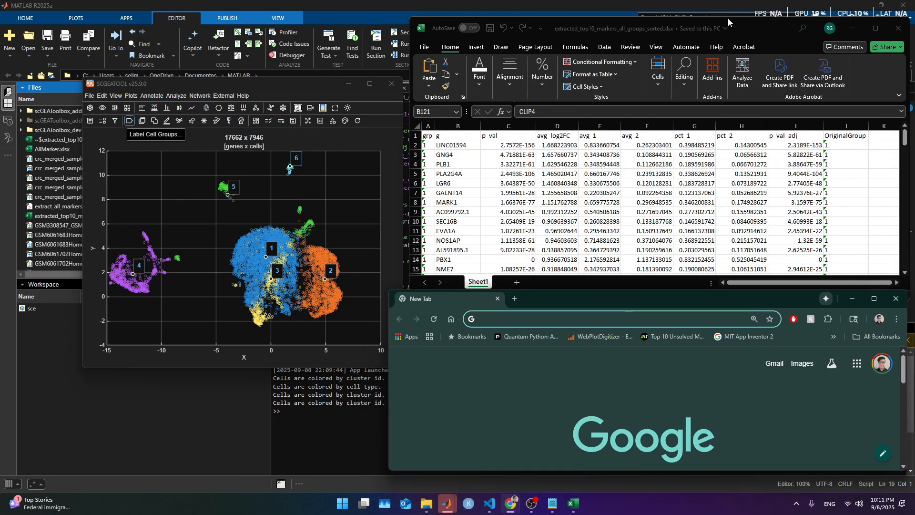
# Move the marker workbook up and shorten it, fitting the browser window directly beneath it and beside the cluster plot
pyautogui.moveTo(728, 21); pyautogui.dragTo(728, 5)
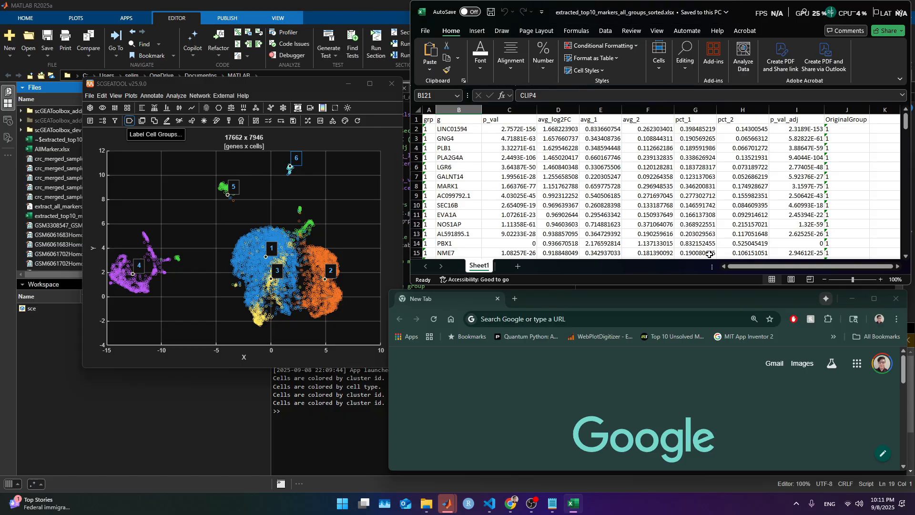
pyautogui.moveTo(710, 289); pyautogui.dragTo(710, 235)
pyautogui.moveTo(710, 290); pyautogui.dragTo(709, 247)
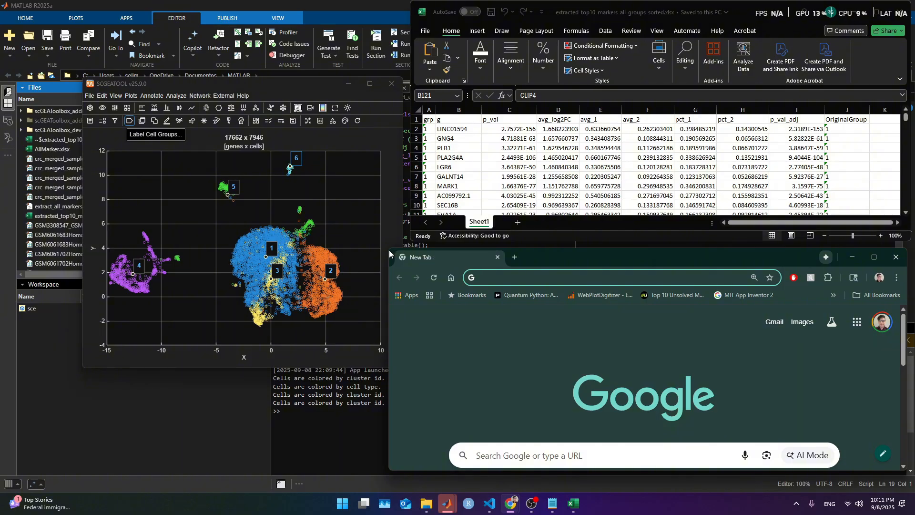
pyautogui.moveTo(386, 248); pyautogui.dragTo(412, 243)
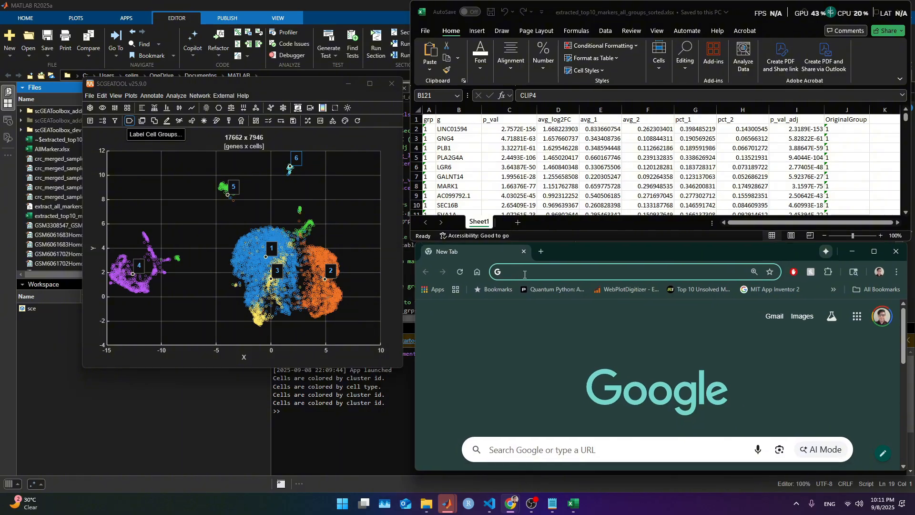
# Search the web for enrichr, open the Ma'ayan Laboratory Enrichr site and go to its gene set input
pyautogui.write('enrichr')
pyautogui.press('Return')
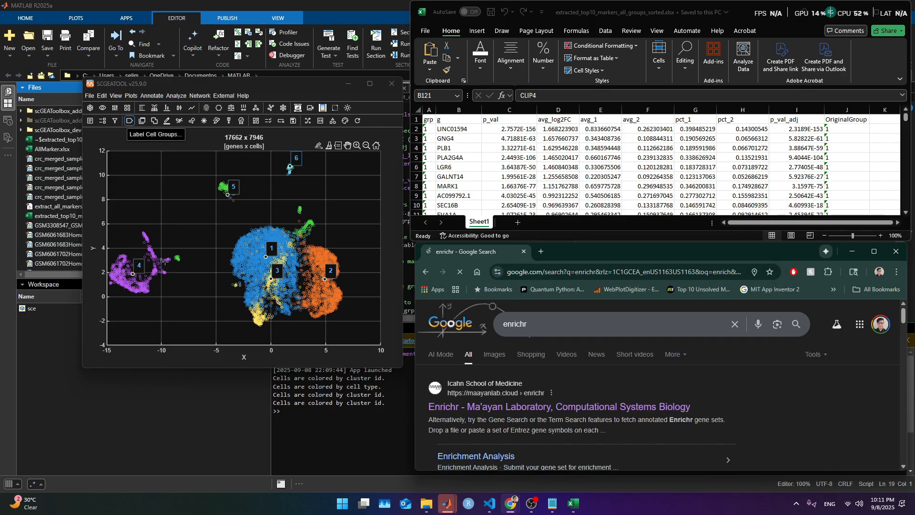
pyautogui.click(565, 328)
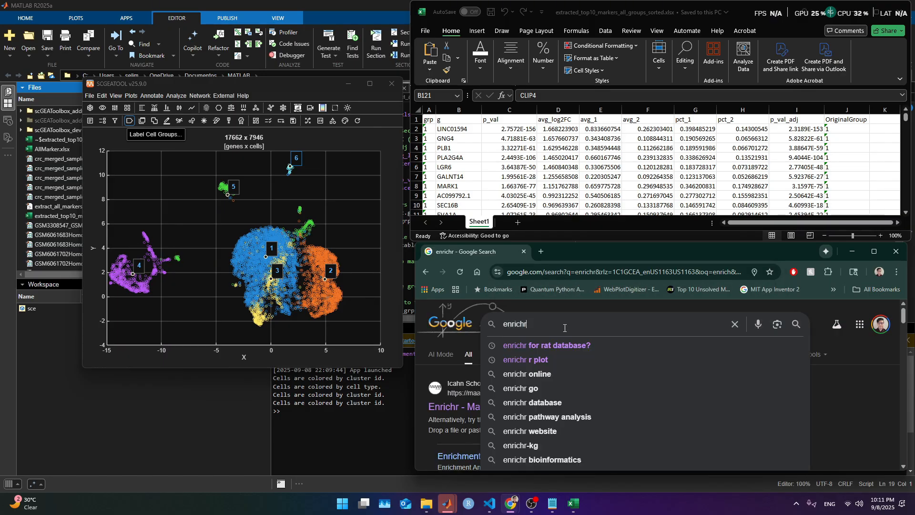
pyautogui.press('Escape')
pyautogui.click(493, 406)
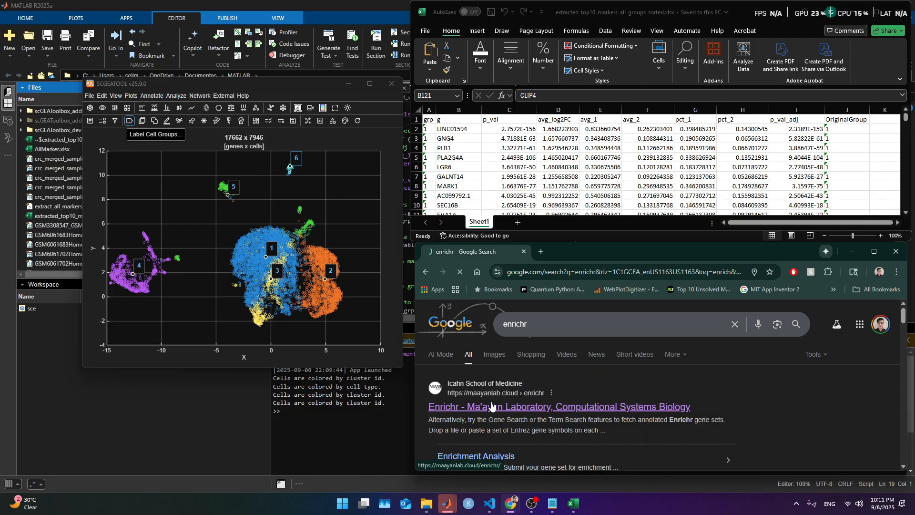
pyautogui.scroll(-2, 765, 364)
pyautogui.click(766, 364)
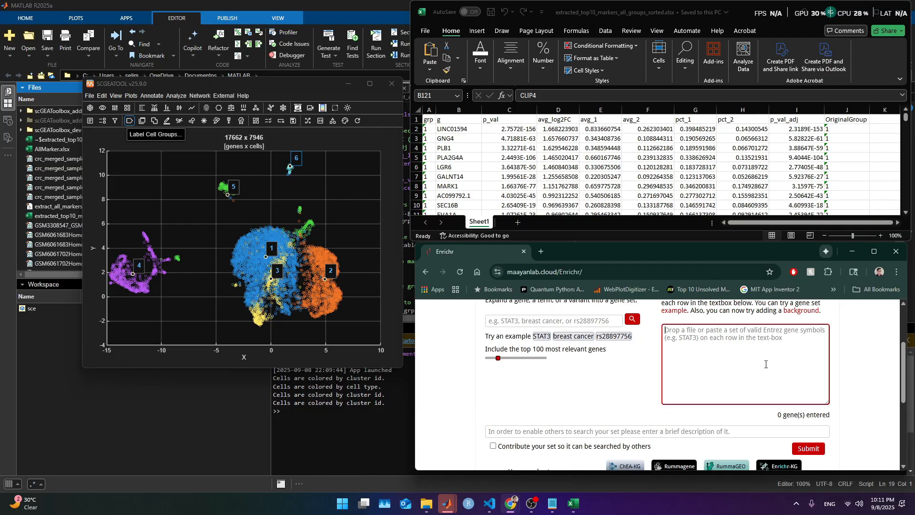
# Copy the 20 group 1 marker genes from LINC01594 to ENSA and submit them to Enrichr as a gene set
pyautogui.click(573, 504)
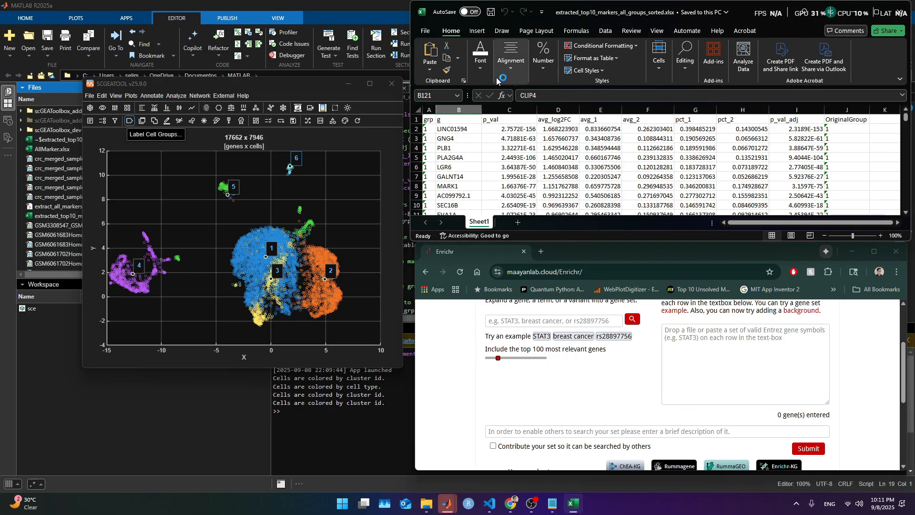
pyautogui.click(471, 139)
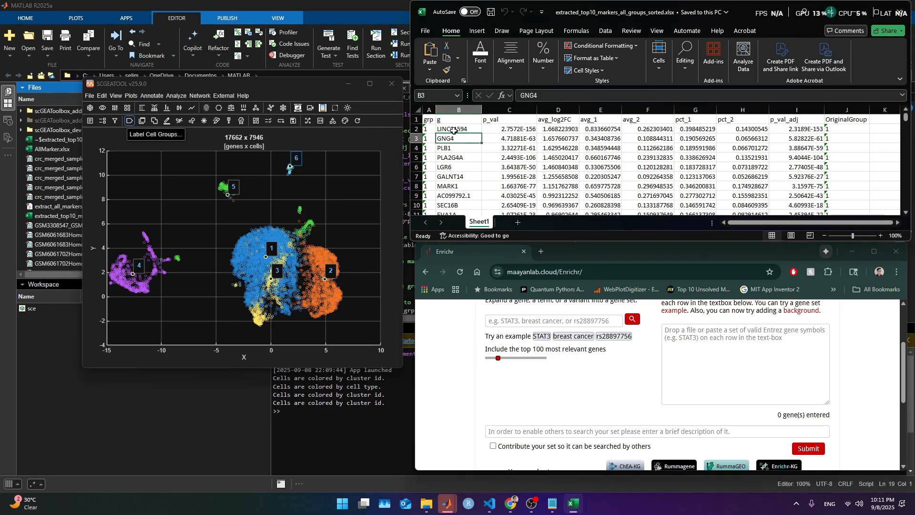
pyautogui.moveTo(453, 131); pyautogui.dragTo(458, 186)
pyautogui.hotkey('ctrl', 'c')
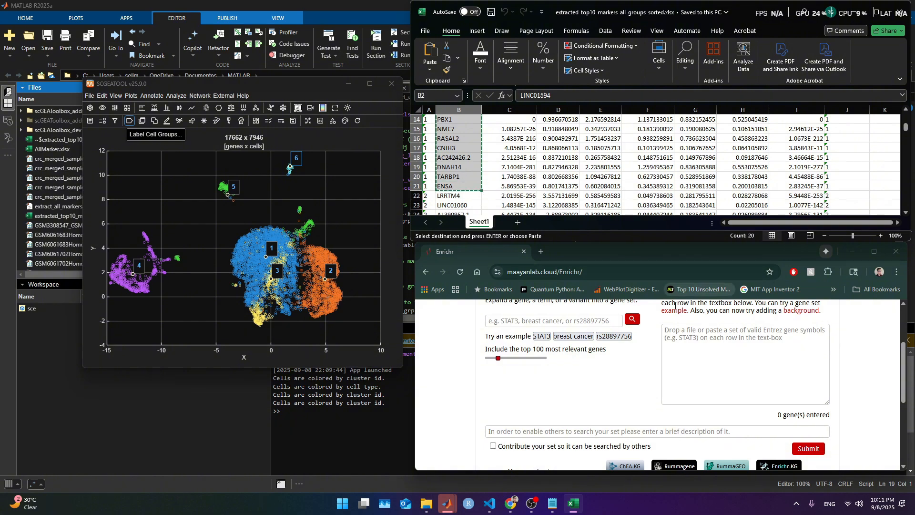
pyautogui.click(698, 363)
pyautogui.hotkey('ctrl', 'v')
pyautogui.click(809, 450)
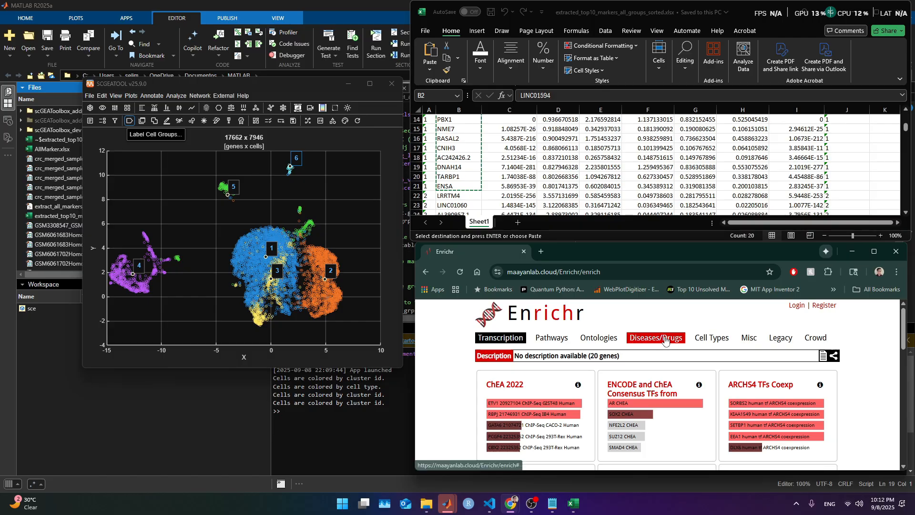
# Show the Cell Types enrichment results in a taller browser window and review the top terms of each library
pyautogui.click(681, 338)
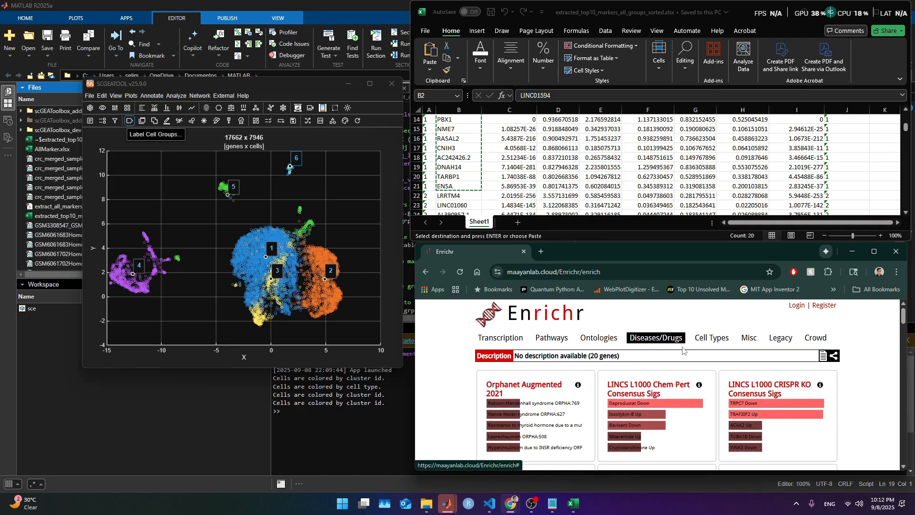
pyautogui.click(711, 338)
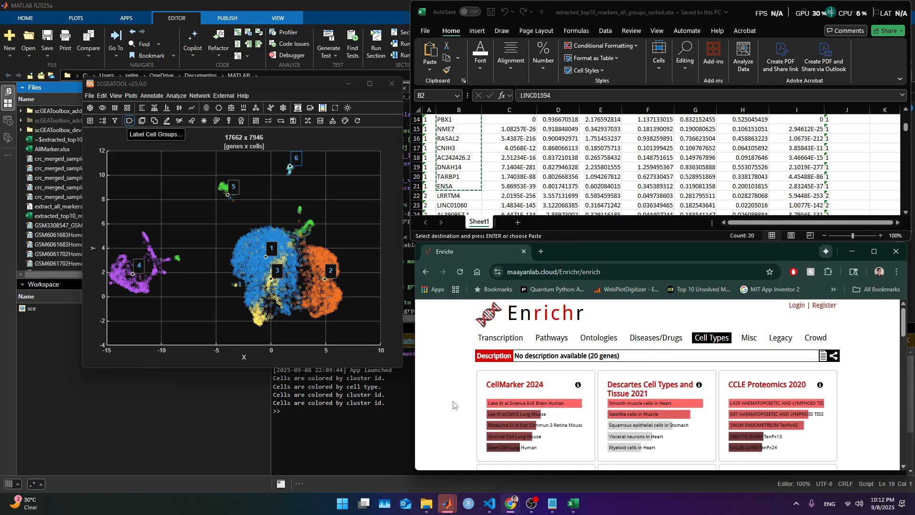
pyautogui.scroll(-2, 453, 405)
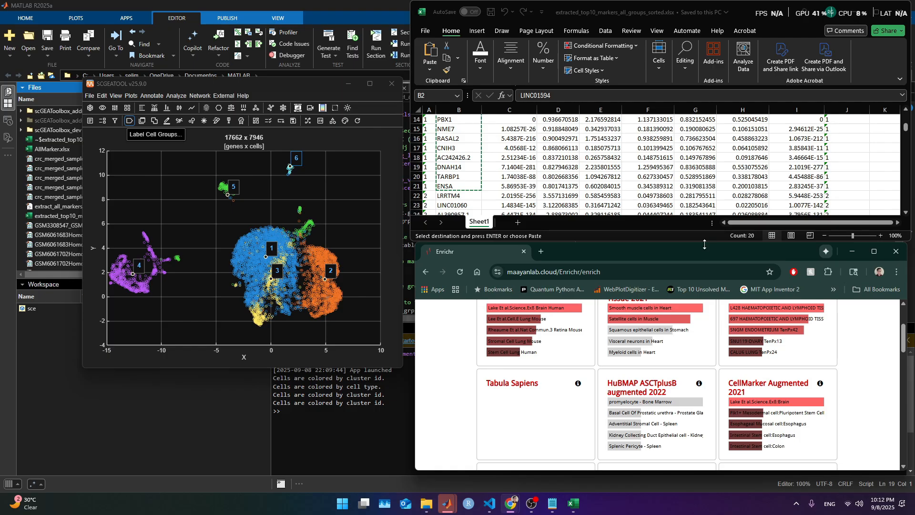
pyautogui.moveTo(704, 244); pyautogui.dragTo(705, 117)
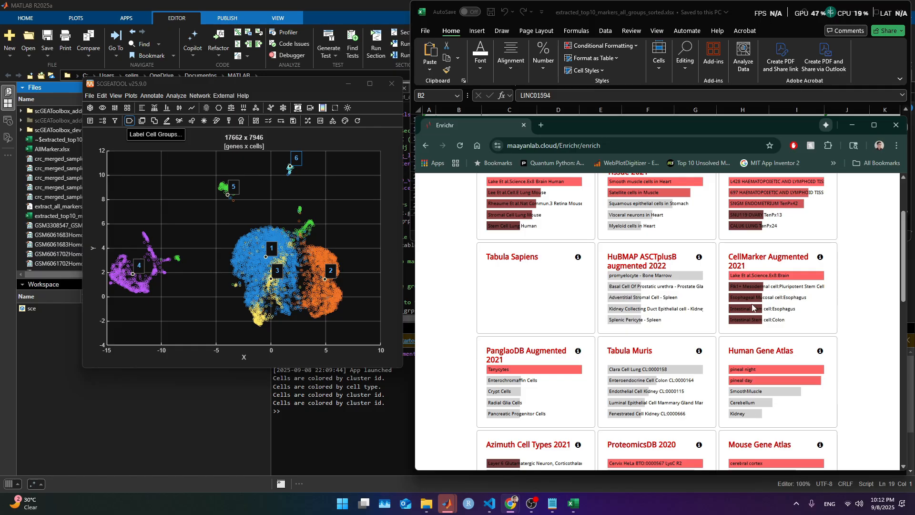
pyautogui.scroll(-2, 728, 380)
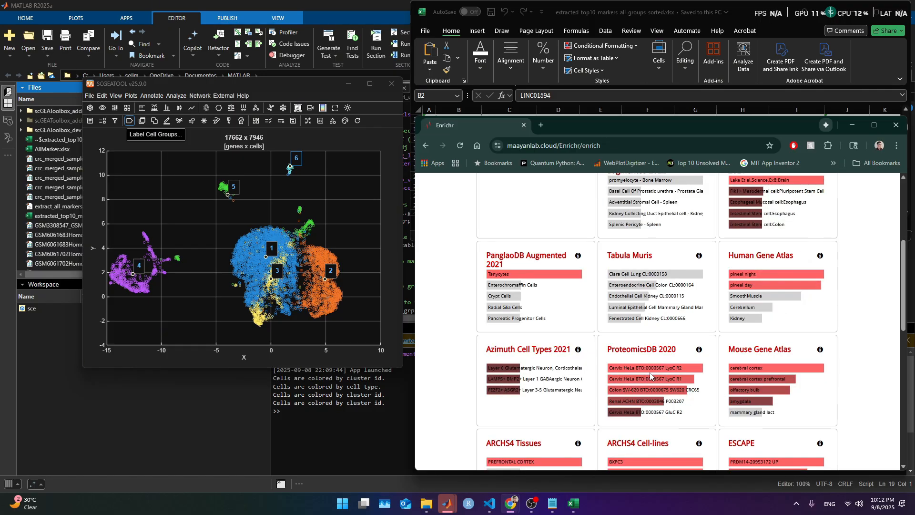
pyautogui.scroll(-2, 677, 373)
pyautogui.scroll(6, 665, 374)
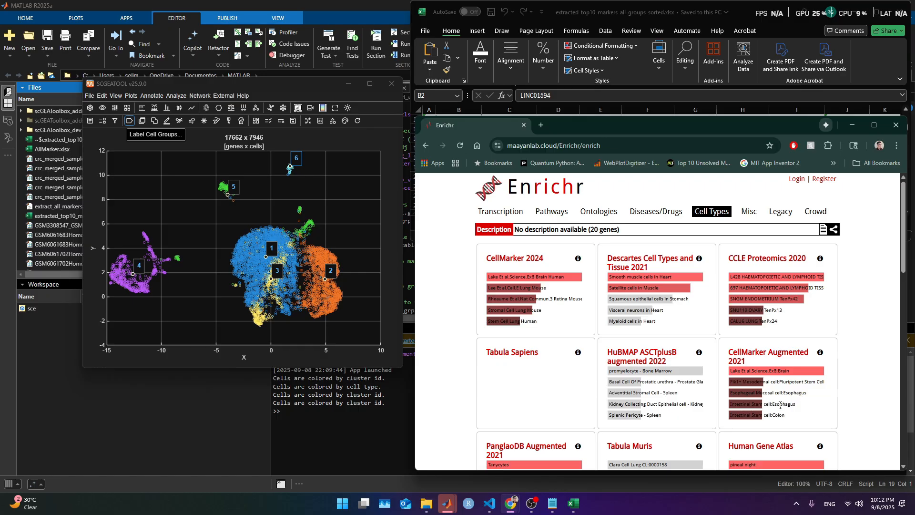
# Display the CellMarker Augmented 2021 results as a table and export its entries to a text file
pyautogui.click(772, 363)
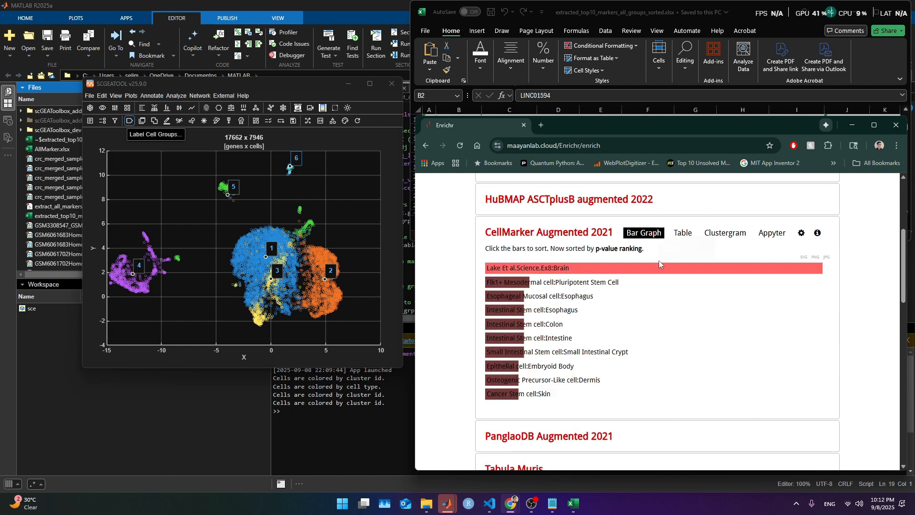
pyautogui.click(680, 235)
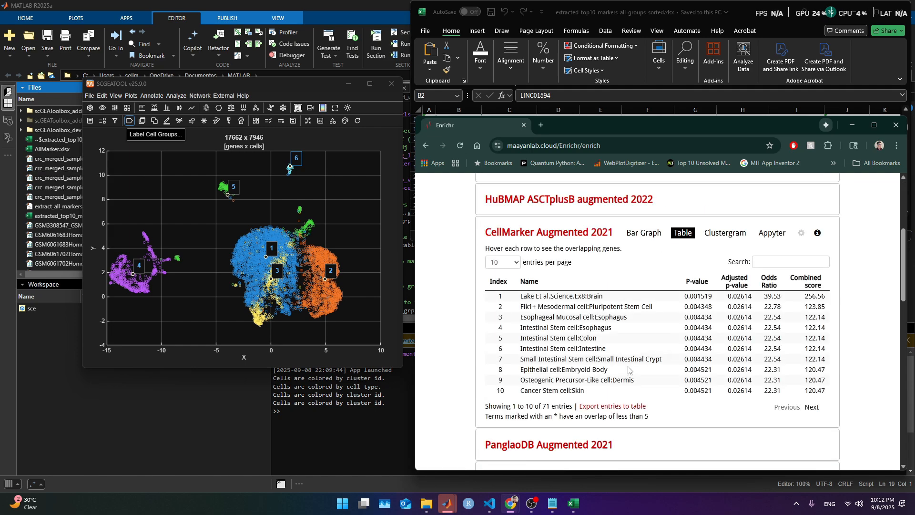
pyautogui.moveTo(551, 394)
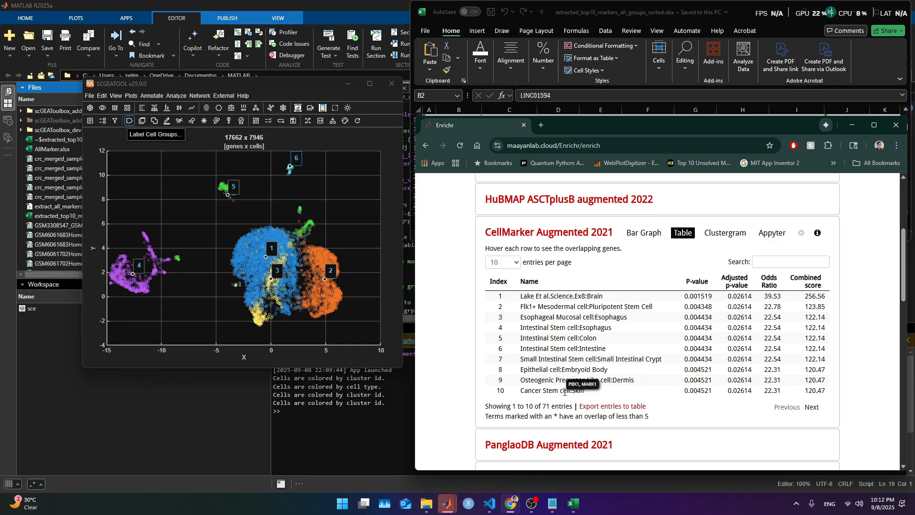
pyautogui.click(631, 407)
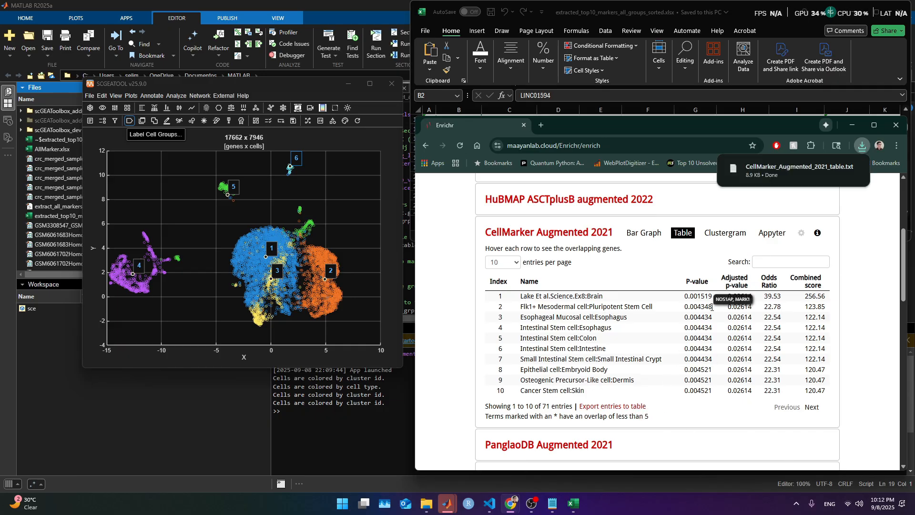
# Open CellMarker_Augmented_2021_table.txt from Downloads and copy the genes PBX1;MARK1 of the Intestinal Stem cell:Intestine entry
pyautogui.click(837, 172)
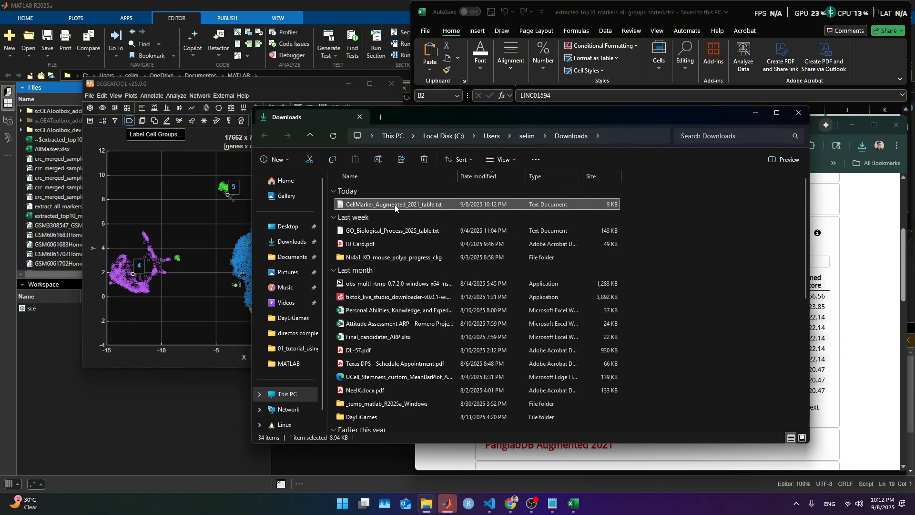
pyautogui.doubleClick(394, 204)
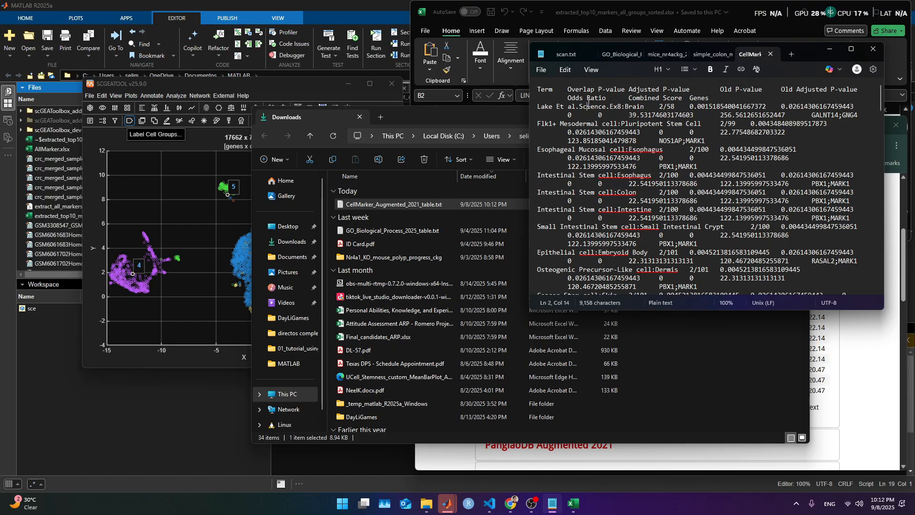
pyautogui.tripleClick(634, 215)
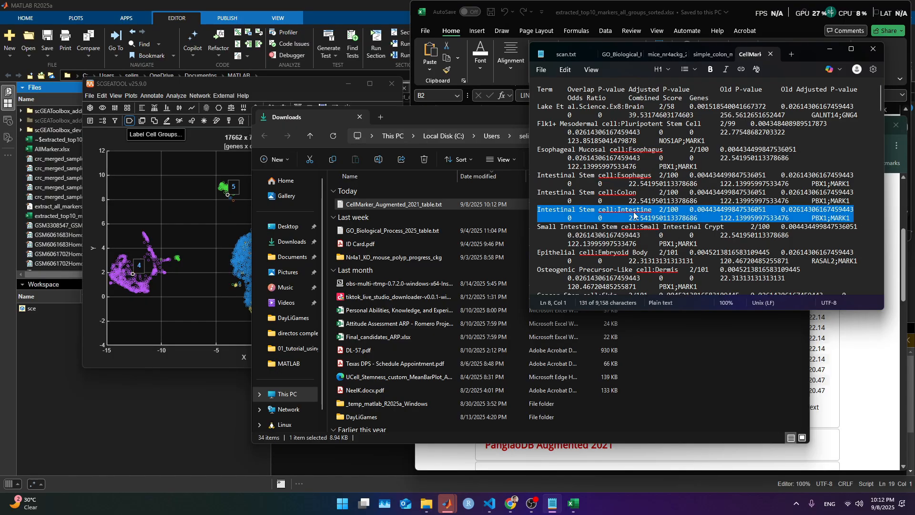
pyautogui.click(790, 215)
pyautogui.moveTo(851, 218); pyautogui.dragTo(819, 217)
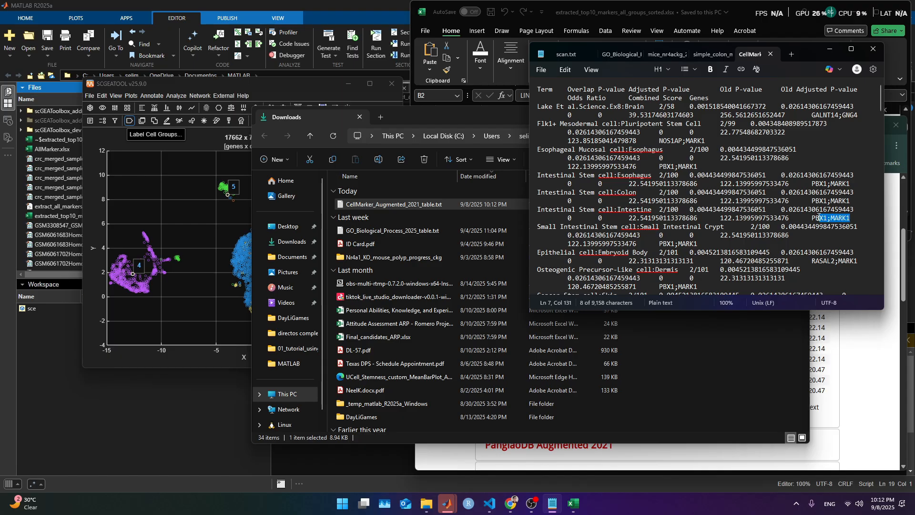
# Switch to the colon marker notes that list global cell type markers and colonocyte subtypes
pyautogui.click(551, 509)
pyautogui.click(552, 510)
pyautogui.click(712, 53)
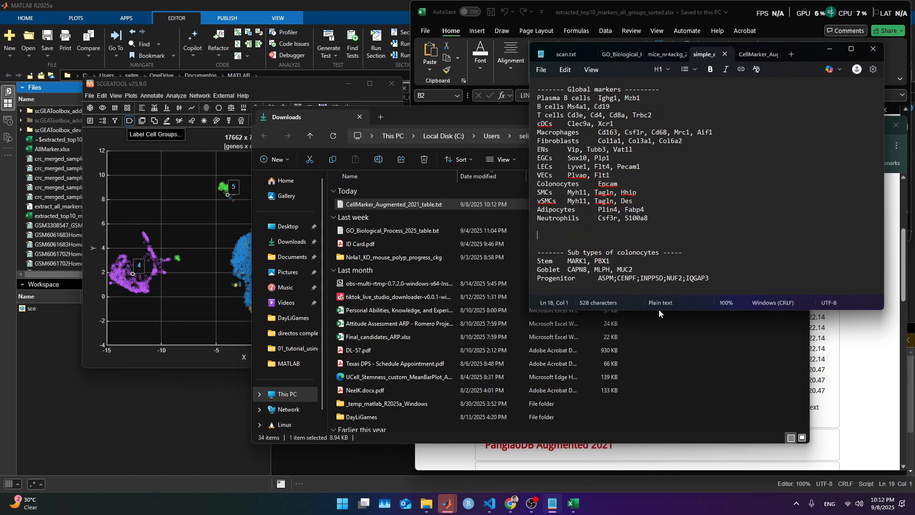
# Paste PBX1;MARK1 below the colonocyte subtypes, compare it with the Stem entry and delete the pasted genes
pyautogui.click(713, 285)
pyautogui.press('Return')
pyautogui.press('Return')
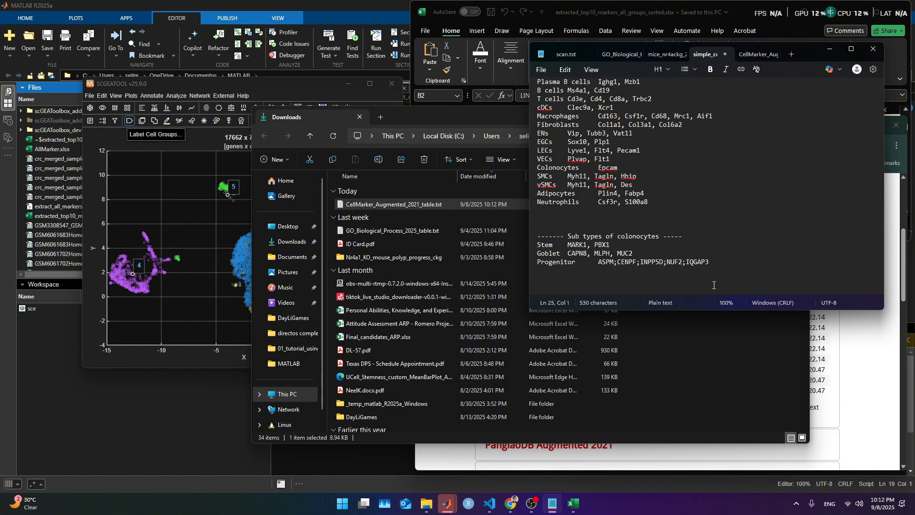
pyautogui.write('PBX1;MARK1')
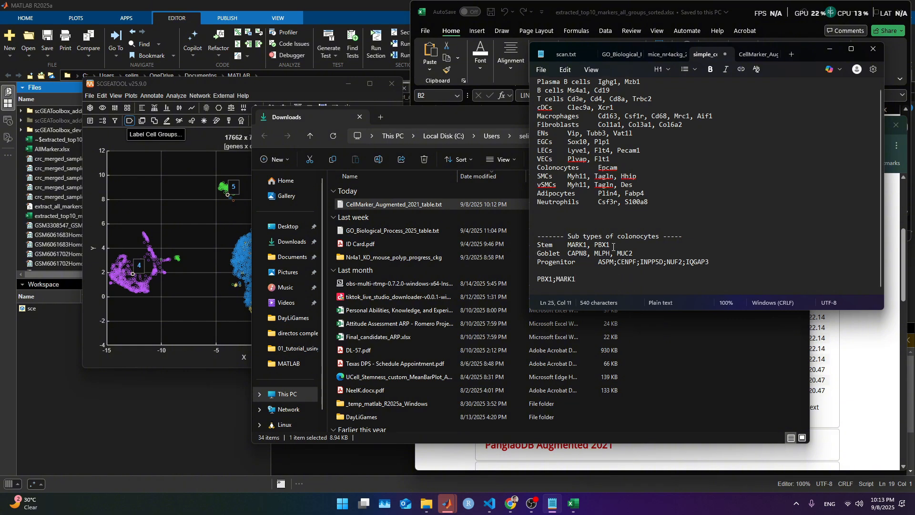
pyautogui.moveTo(613, 247); pyautogui.dragTo(596, 242)
pyautogui.moveTo(577, 279); pyautogui.dragTo(537, 279)
pyautogui.press('BackSpace')
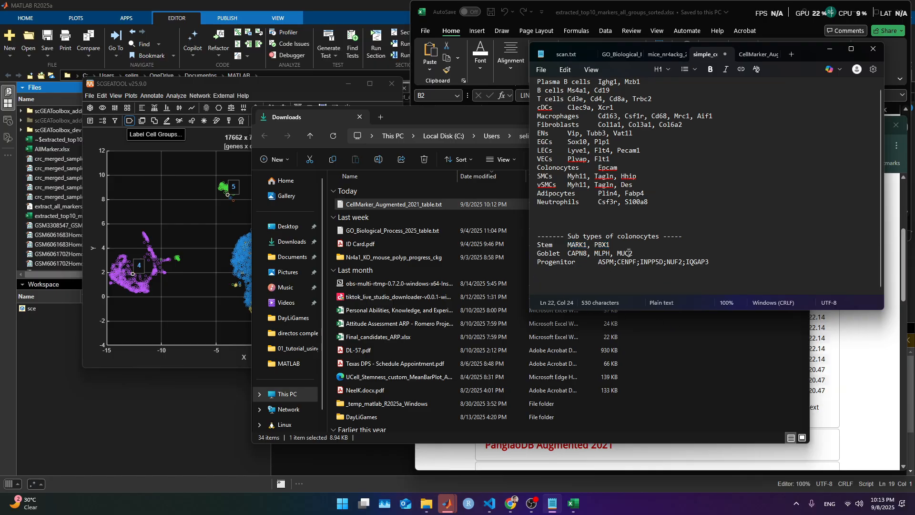
# Copy the Fibroblasts line (Col1a1, Col3a1, Col6a2) from the global markers to the end of the colonocyte subtypes list
pyautogui.tripleClick(596, 256)
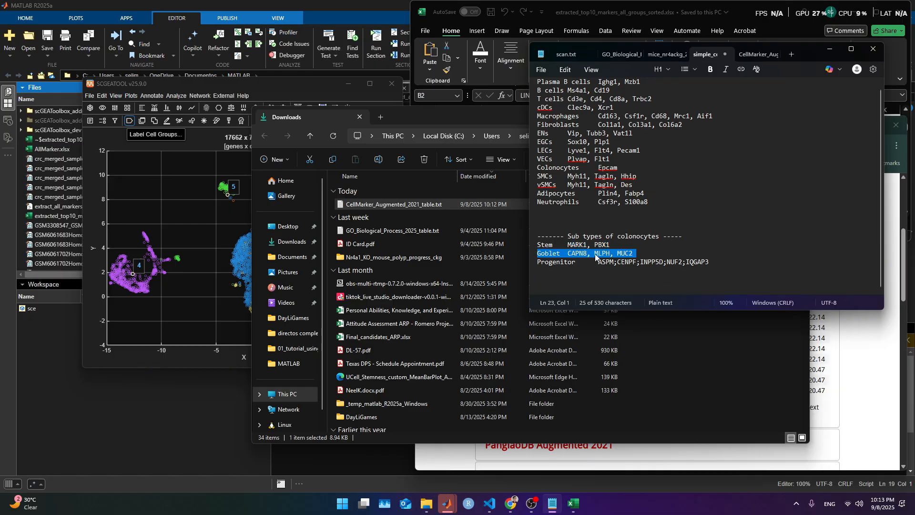
pyautogui.scroll(1, 601, 197)
pyautogui.click(573, 155)
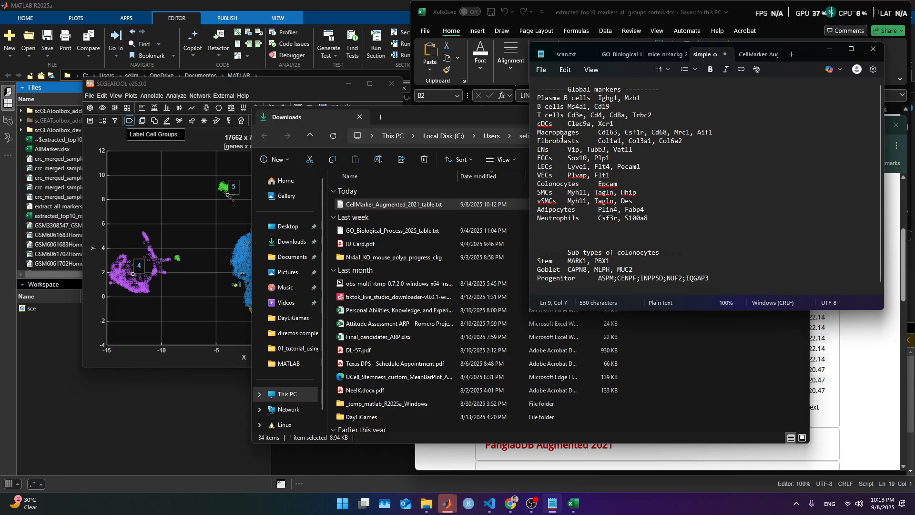
pyautogui.tripleClick(562, 140)
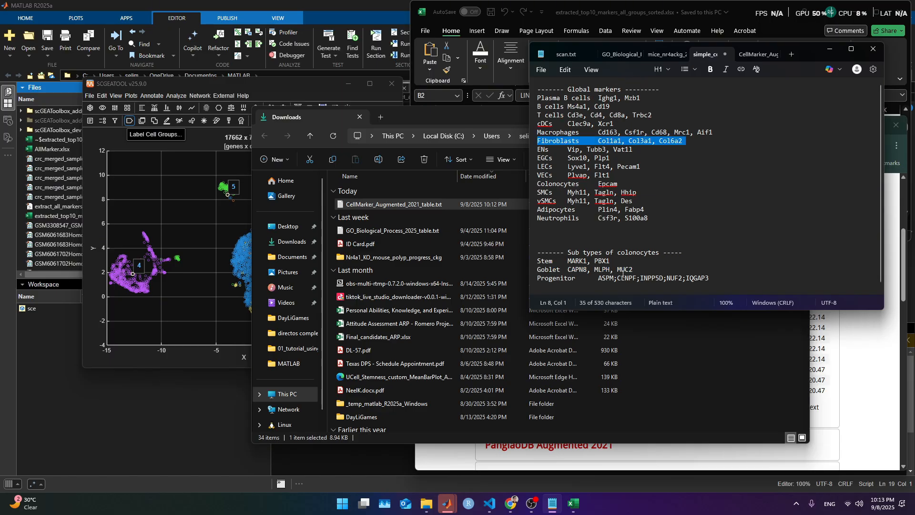
pyautogui.hotkey('ctrl', 'c')
pyautogui.hotkey('ctrl', 'End')
pyautogui.hotkey('ctrl', 'v')
# Copy the Macrophages line (Cd163, Csf1r, Cd68, Mrc1, Aif1) from the global markers to the end of the notes
pyautogui.scroll(1, 627, 190)
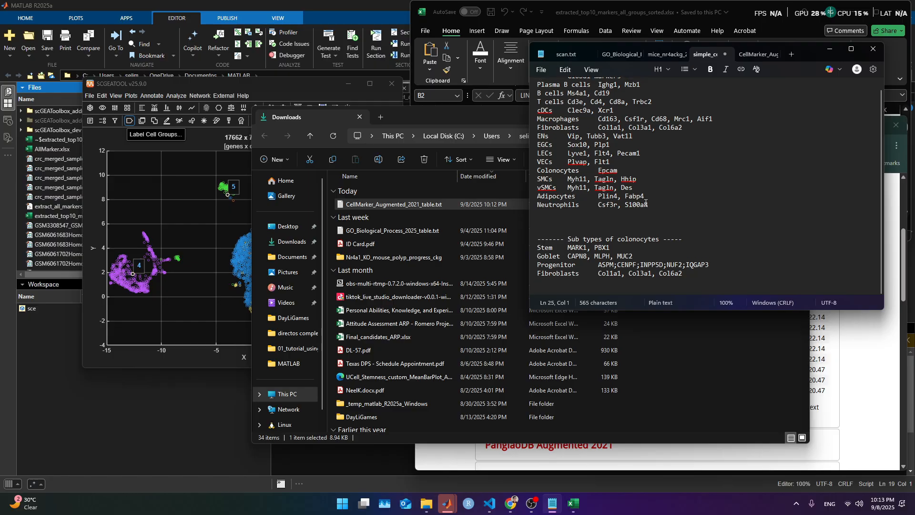
pyautogui.tripleClick(609, 133)
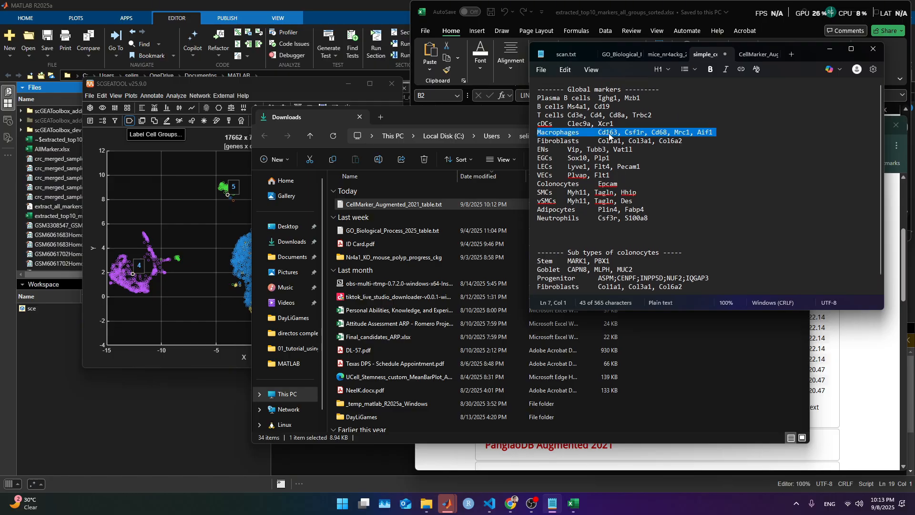
pyautogui.hotkey('ctrl', 'c')
pyautogui.scroll(-1, 670, 264)
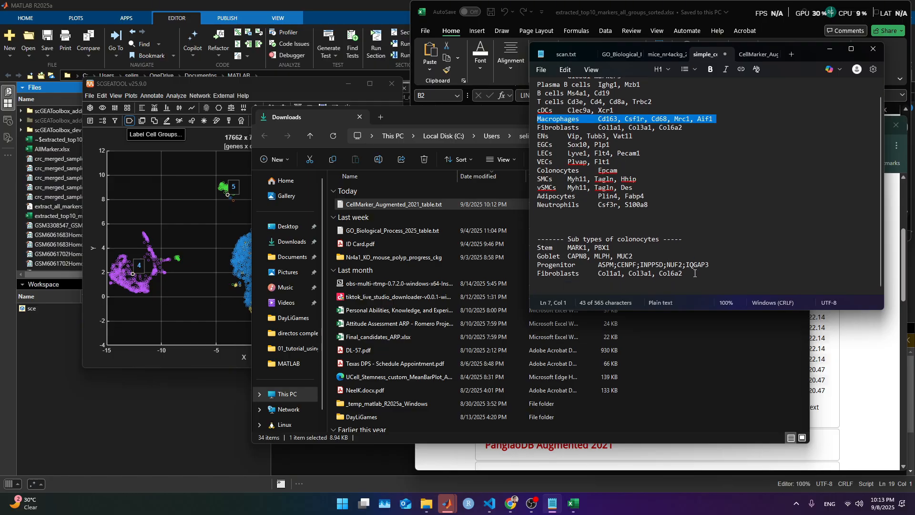
pyautogui.hotkey('ctrl', 'End')
pyautogui.hotkey('ctrl', 'v')
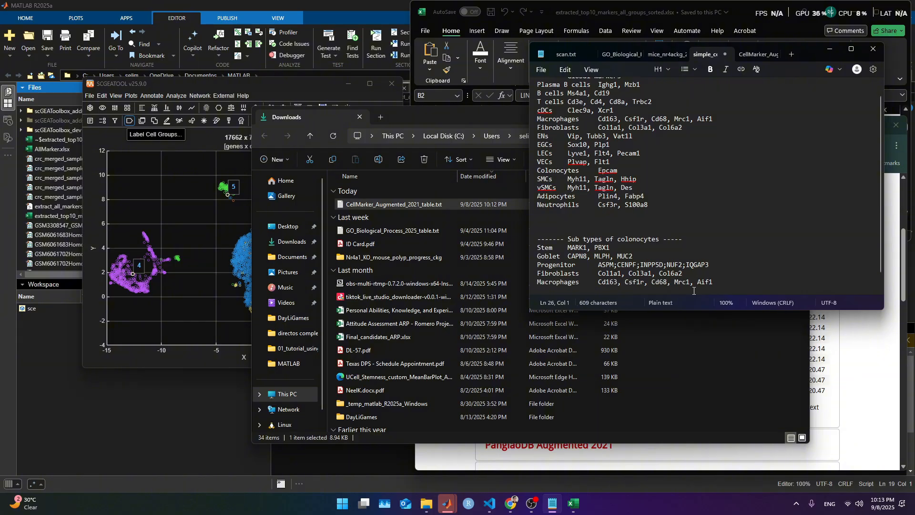
pyautogui.press('Left')
# Switch to the extracted_top10_markers_all_groups_sorted.xlsx workbook and copy the cluster 6 genes from IGSF21 to CLIP4
pyautogui.click(703, 333)
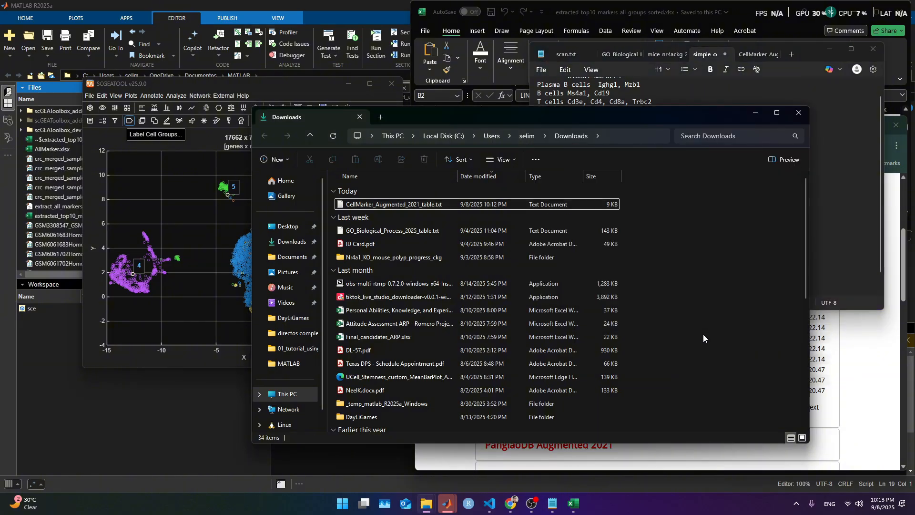
pyautogui.click(753, 115)
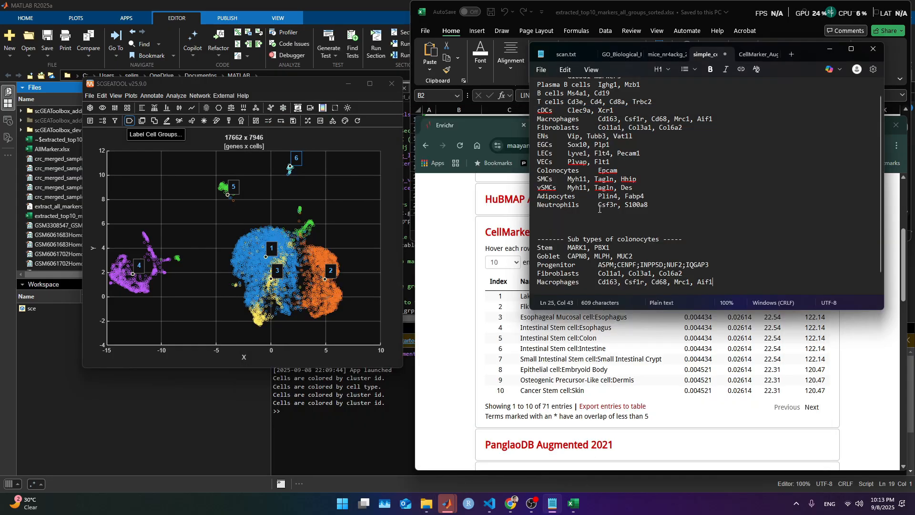
pyautogui.click(572, 505)
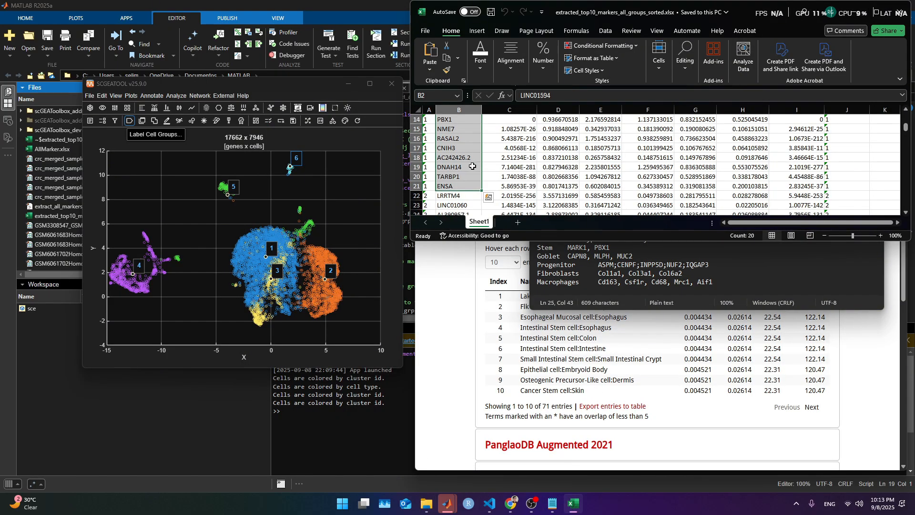
pyautogui.scroll(-20, 462, 162)
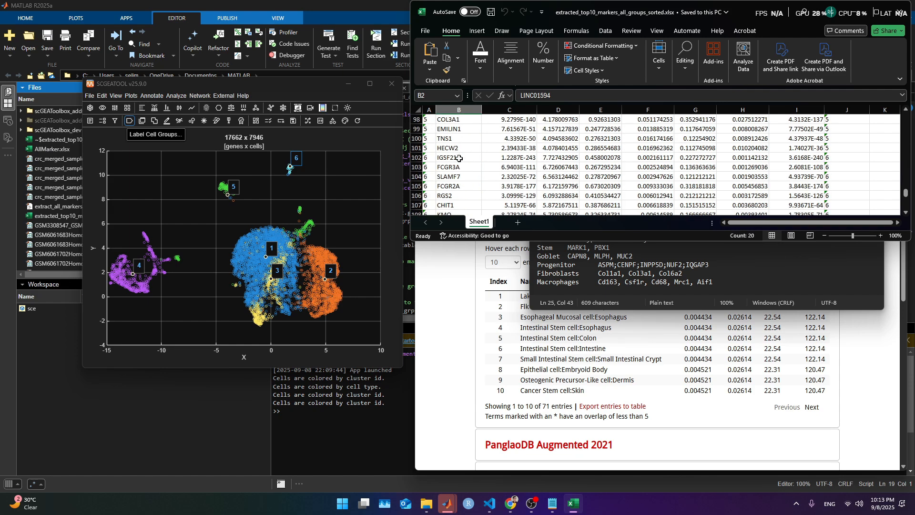
pyautogui.scroll(2, 461, 162)
pyautogui.scroll(-2, 461, 180)
pyautogui.moveTo(456, 160); pyautogui.dragTo(459, 191)
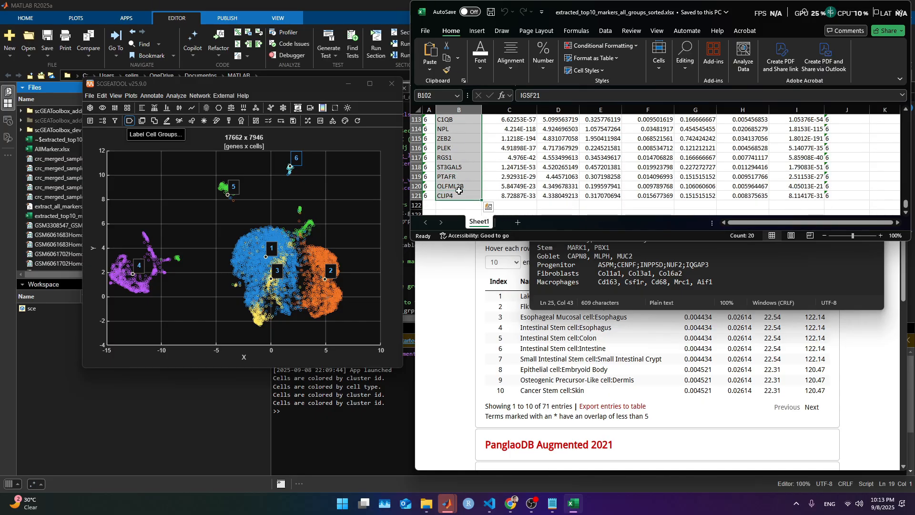
pyautogui.hotkey('ctrl', 'c')
# Return to the Enrichr input page in the browser and submit the copied cluster 6 genes as a new gene set
pyautogui.click(469, 378)
pyautogui.scroll(4, 508, 210)
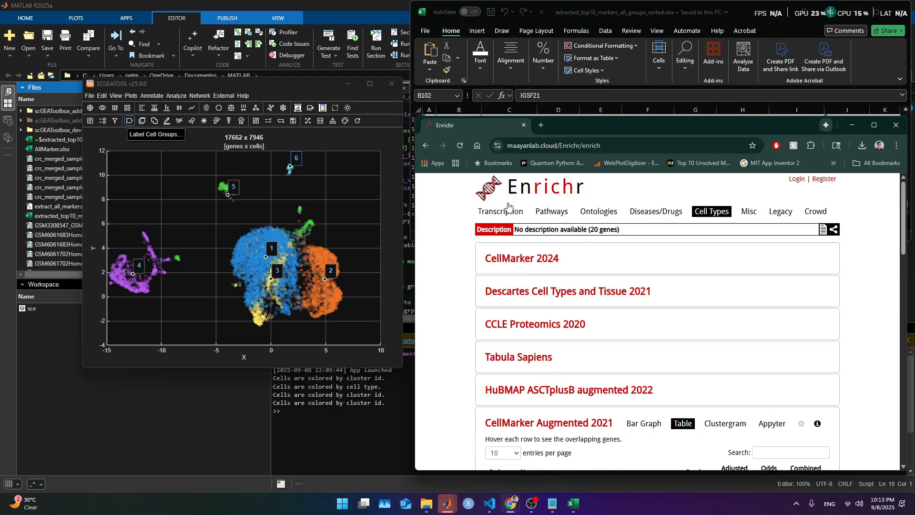
pyautogui.click(538, 196)
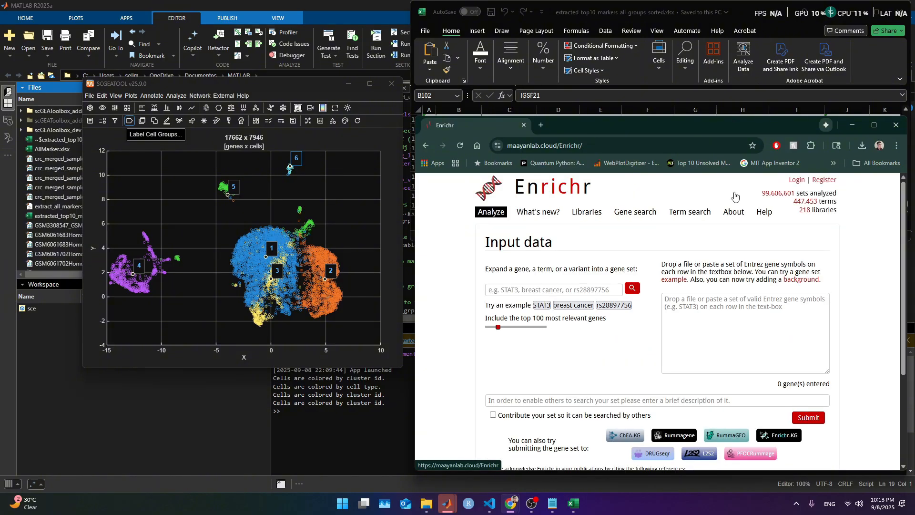
pyautogui.rightClick(757, 331)
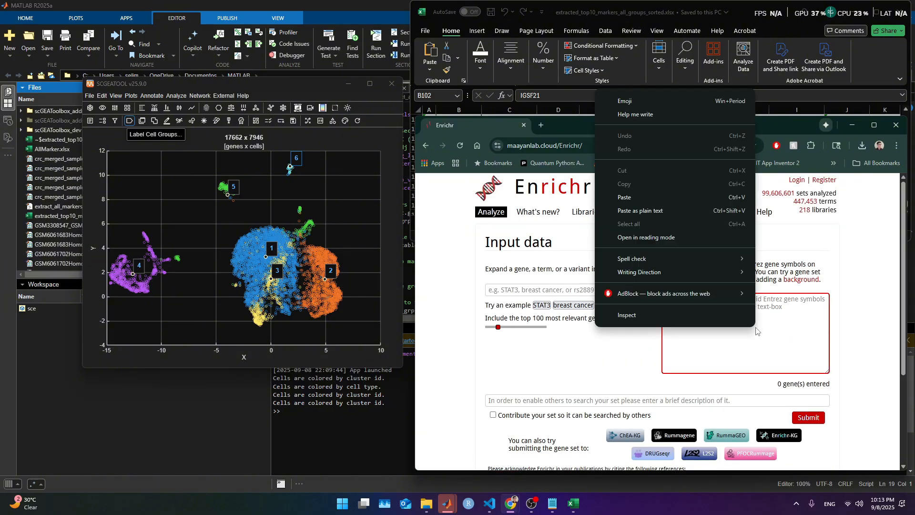
pyautogui.click(624, 197)
pyautogui.click(808, 421)
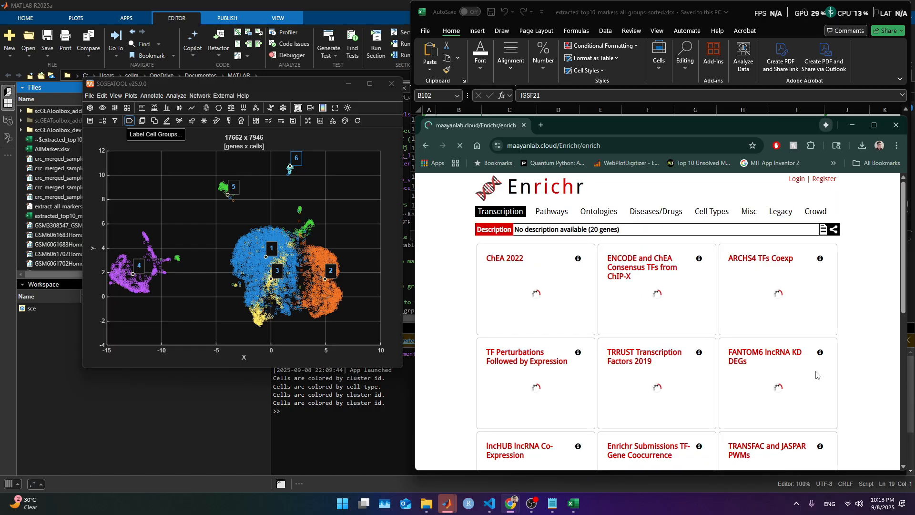
# Display the CellMarker 2024 cell type results as a table and export its entries to a text file
pyautogui.click(718, 216)
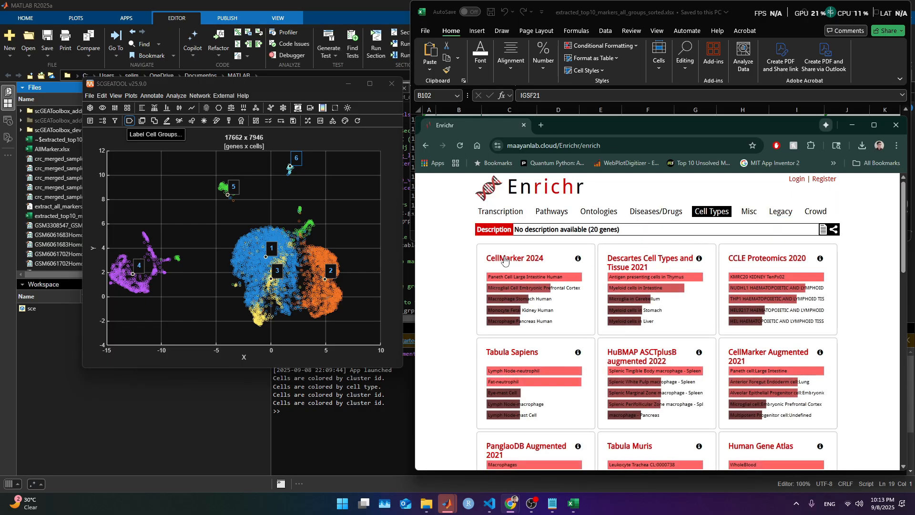
pyautogui.click(519, 267)
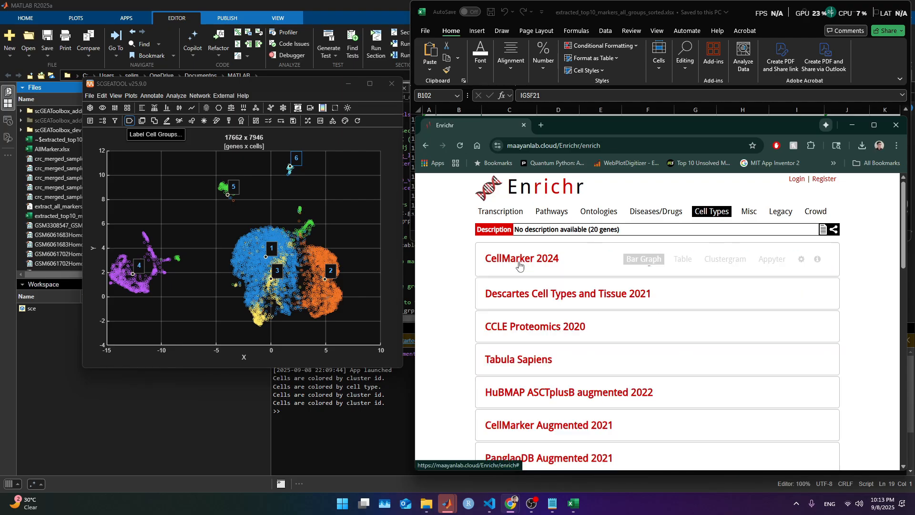
pyautogui.click(682, 260)
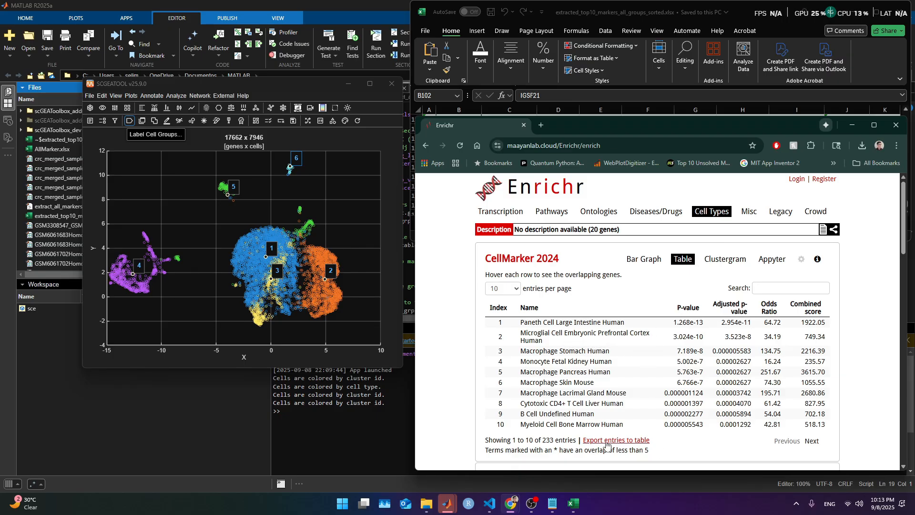
pyautogui.click(617, 440)
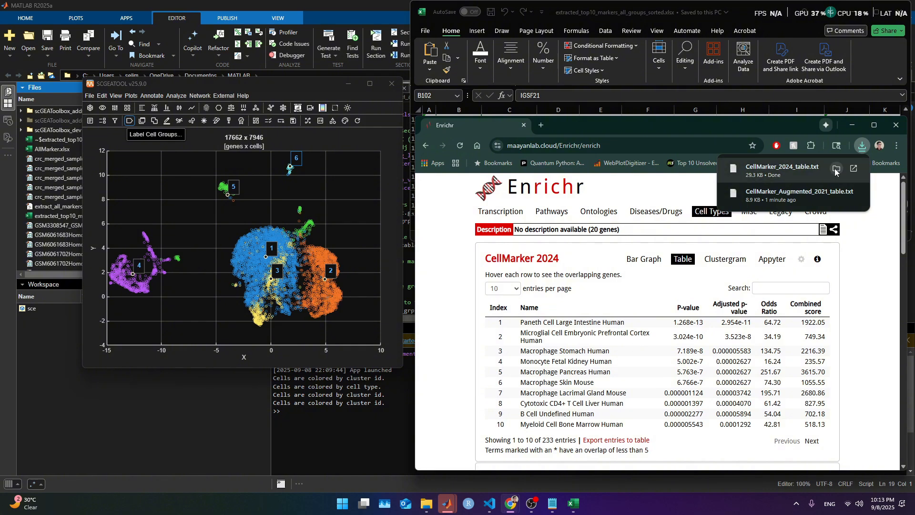
# Open CellMarker_2024_table.txt from Downloads and copy the genes C1QB;CHIT1;CD84;FCGR3A of the Macrophage Stomach Human entry
pyautogui.click(835, 170)
pyautogui.doubleClick(386, 217)
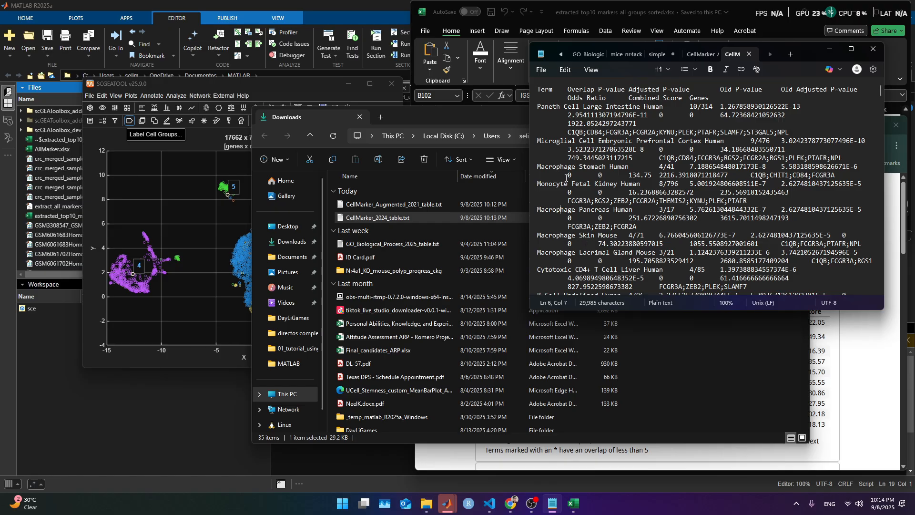
pyautogui.tripleClick(556, 166)
pyautogui.click(759, 175)
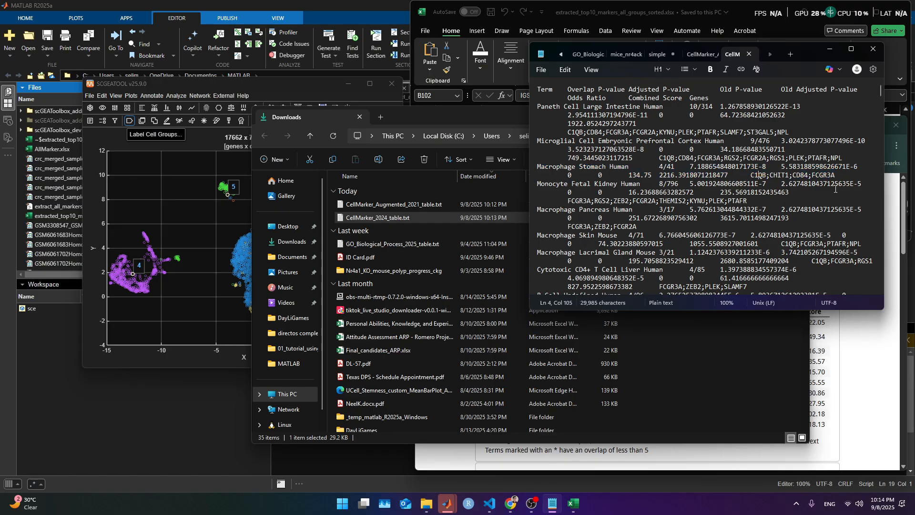
pyautogui.moveTo(835, 175); pyautogui.dragTo(750, 177)
pyautogui.hotkey('ctrl', 'c')
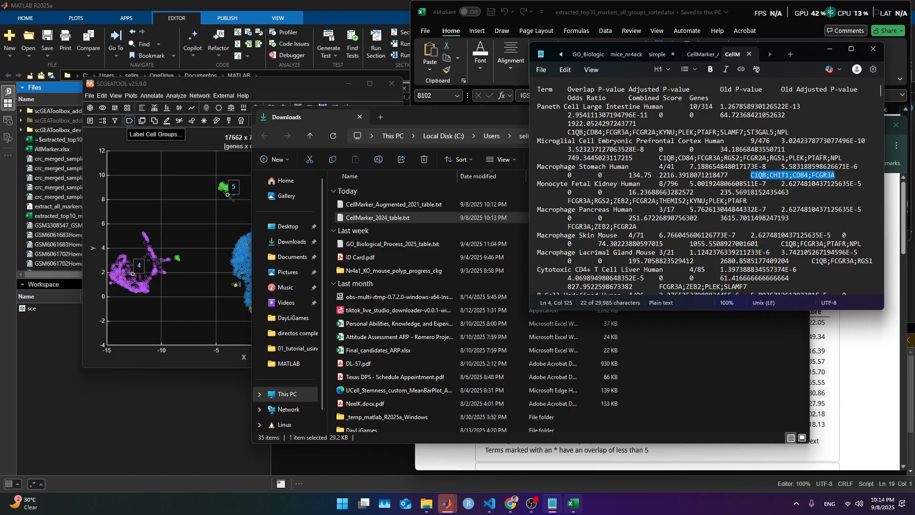
# Return to the colon marker notes and replace the genes in the last Macrophages line with C1QB;CHIT1;CD84;FCGR3A
pyautogui.click(553, 504)
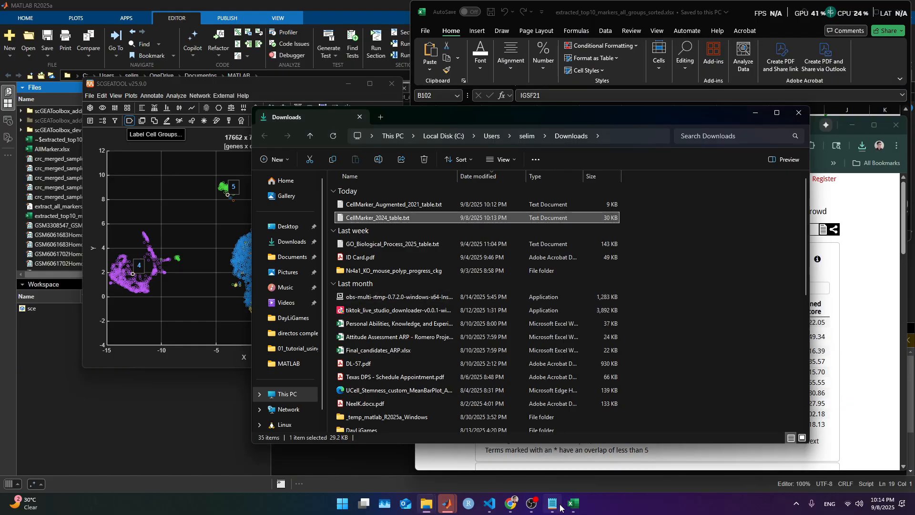
pyautogui.click(556, 507)
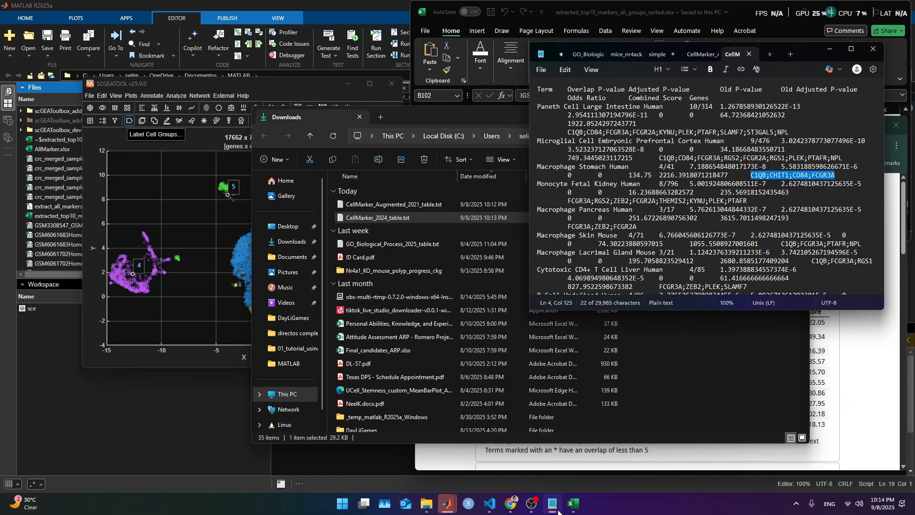
pyautogui.click(703, 57)
pyautogui.click(707, 56)
pyautogui.click(687, 53)
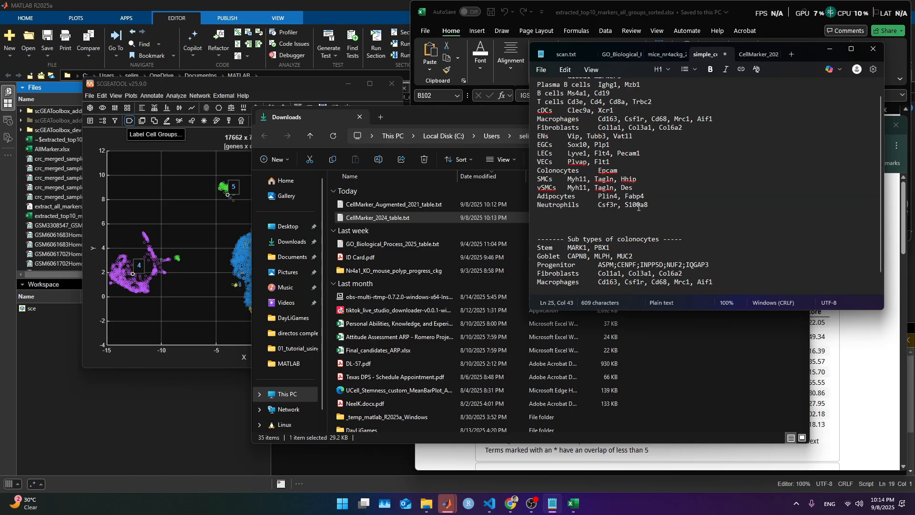
pyautogui.moveTo(713, 281); pyautogui.dragTo(604, 281)
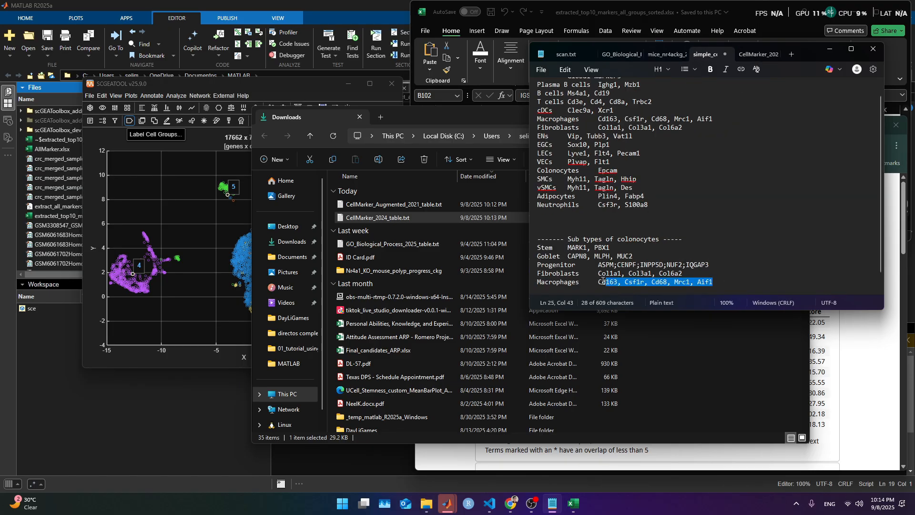
pyautogui.hotkey('ctrl', 'v')
# Reformat the genes in the last Macrophages line with comma separators as C1QB, CHIT1, CD84, FCGR3A
pyautogui.click(615, 285)
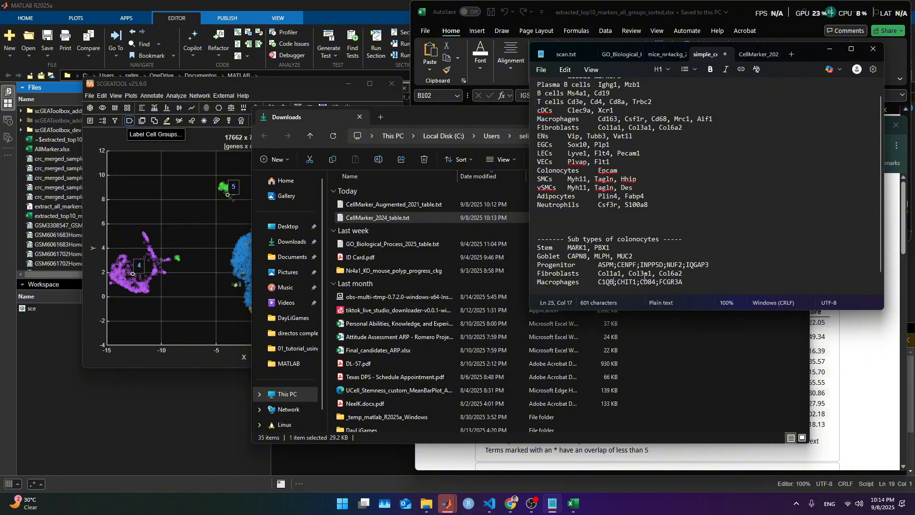
pyautogui.press('BackSpace')
pyautogui.write(',')
pyautogui.press('Right')
pyautogui.press('Right')
pyautogui.press('Right')
pyautogui.press('Right')
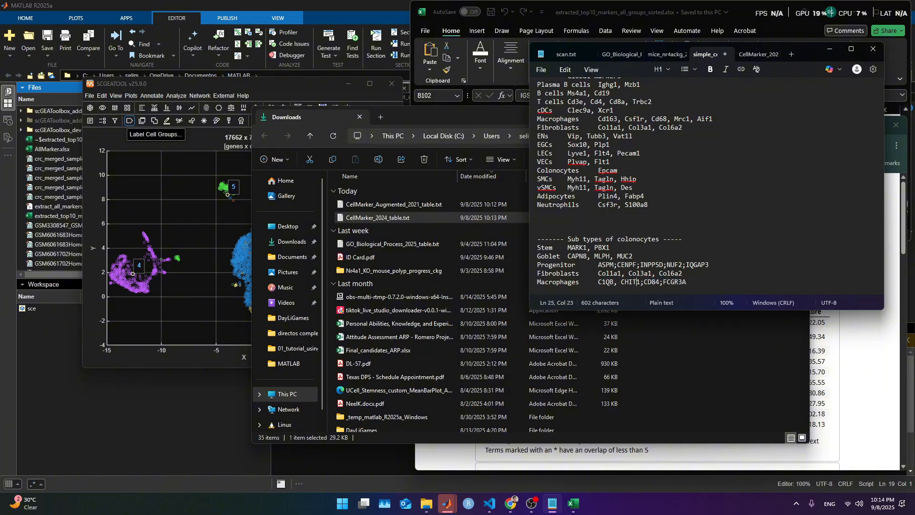
pyautogui.press('BackSpace')
pyautogui.write(',')
pyautogui.press('Right')
pyautogui.press('Right')
pyautogui.press('BackSpace')
pyautogui.write(',')
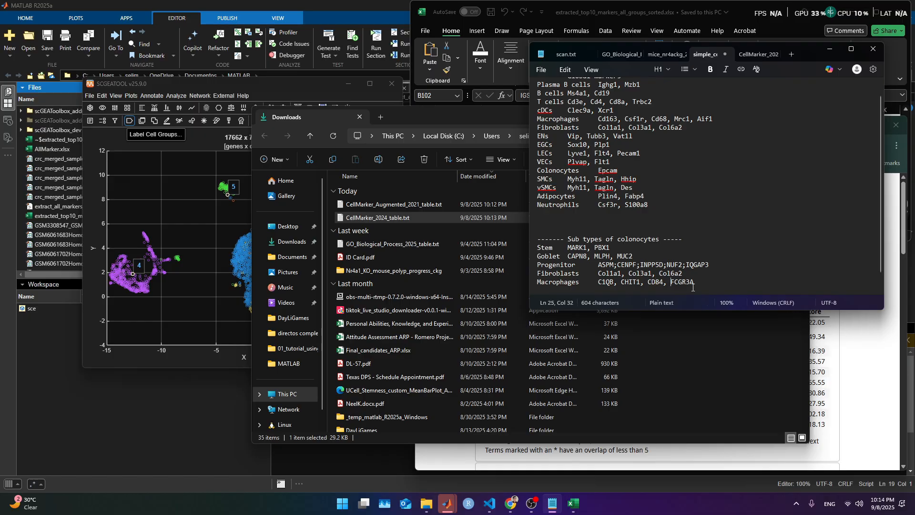
# Review the added Fibroblasts and Macrophages lines below the Progenitor markers and save the marker notes
pyautogui.doubleClick(685, 283)
pyautogui.click(699, 280)
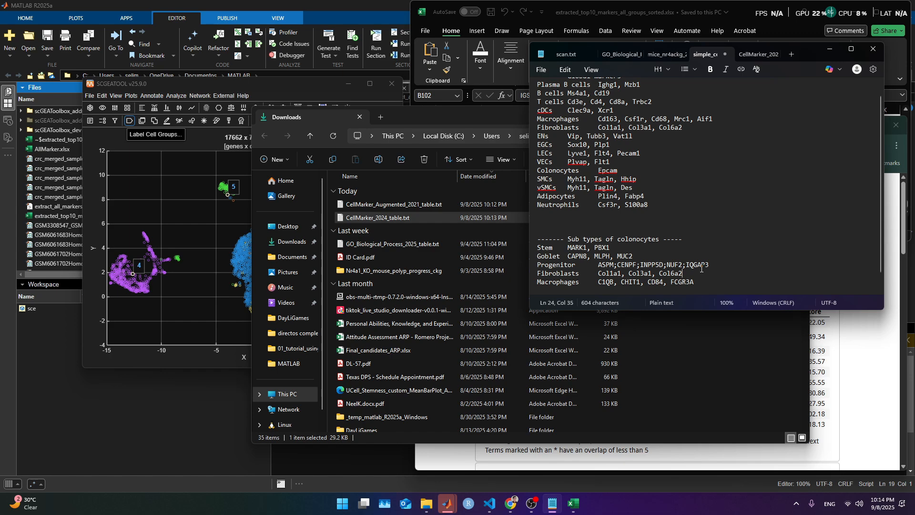
pyautogui.doubleClick(600, 265)
pyautogui.click(683, 274)
pyautogui.moveTo(724, 281); pyautogui.dragTo(529, 273)
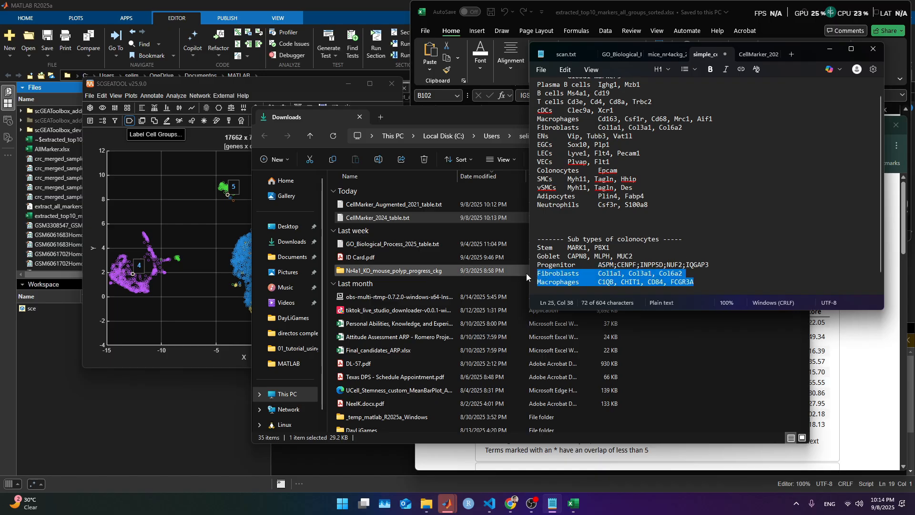
# Delete CellMarker_Augmented_2021_table.txt and CellMarker_2024_table.txt from Downloads and minimize the folder window
pyautogui.click(672, 362)
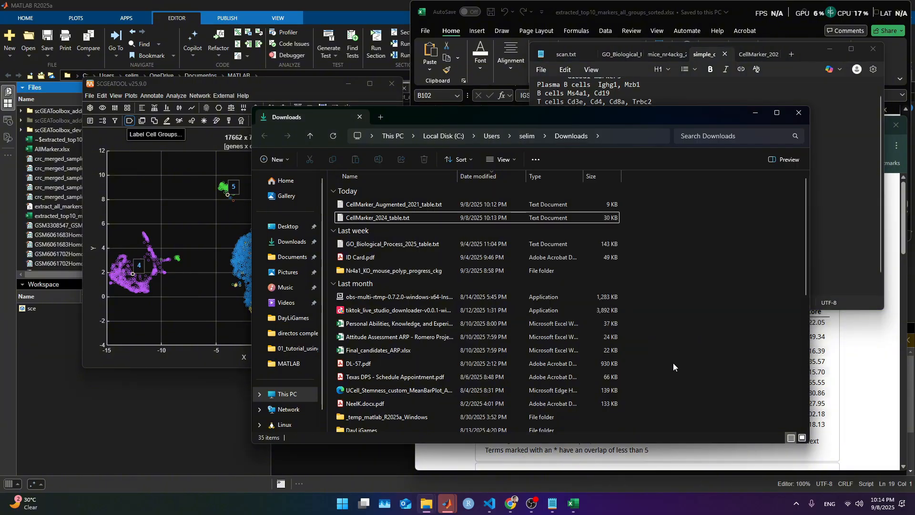
pyautogui.moveTo(657, 222); pyautogui.dragTo(357, 208)
pyautogui.press('Delete')
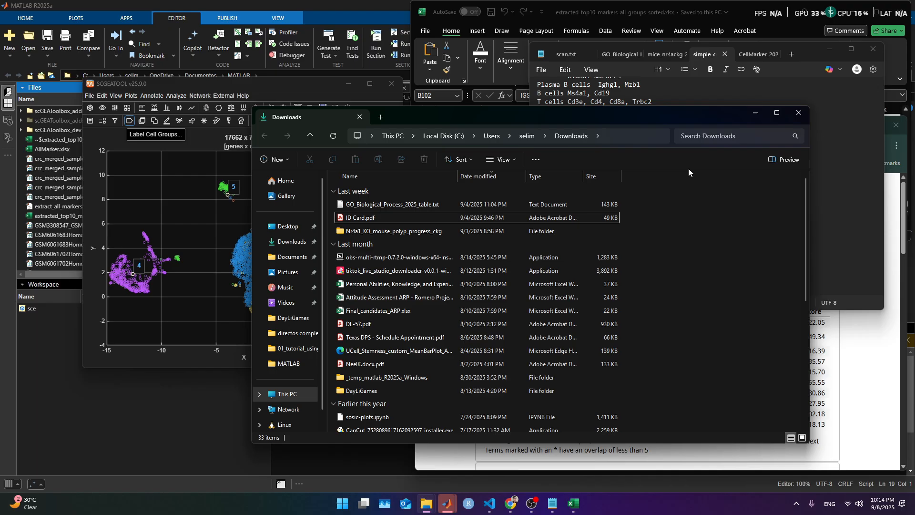
pyautogui.click(754, 114)
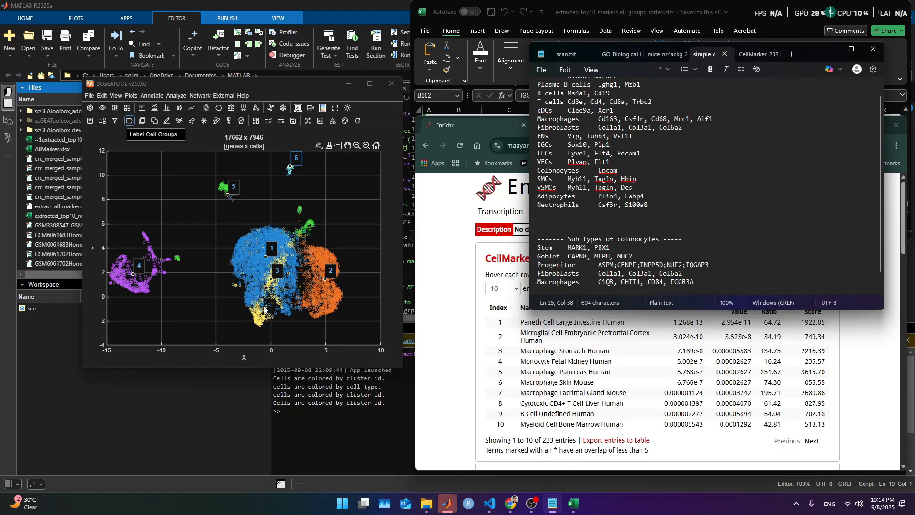
# Switch to the extracted_top10_markers_all_groups_sorted.xlsx workbook and copy the group 2 genes from LRRTM4 to GALNT5, then return to Enrichr
pyautogui.tripleClick(619, 248)
pyautogui.click(552, 505)
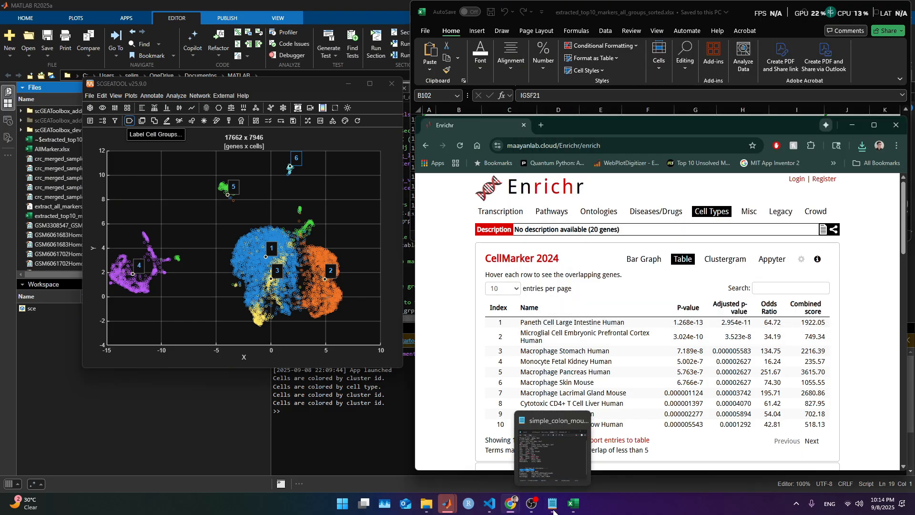
pyautogui.click(551, 505)
pyautogui.click(573, 503)
pyautogui.click(499, 198)
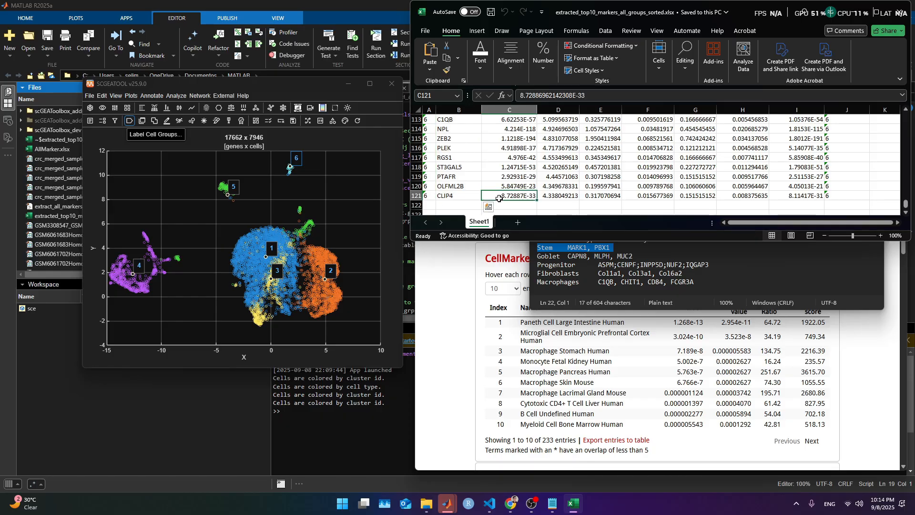
pyautogui.scroll(20, 496, 194)
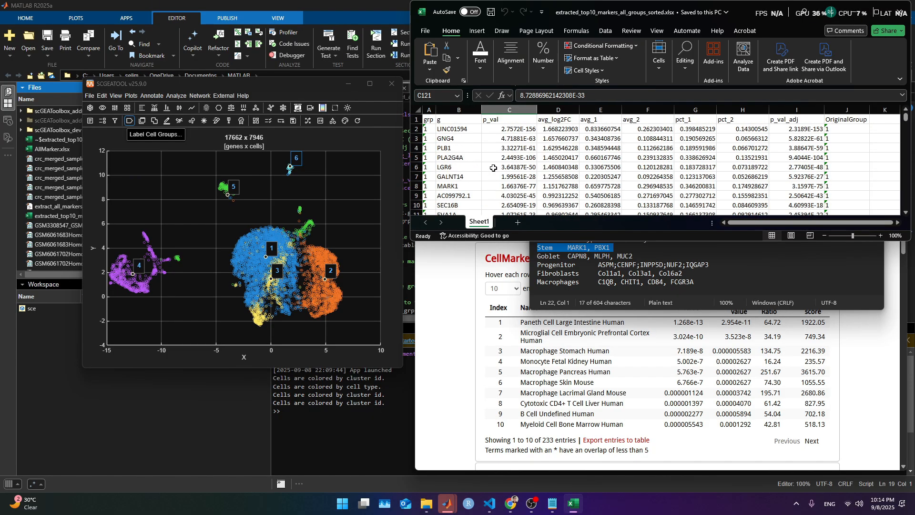
pyautogui.click(461, 129)
pyautogui.scroll(-6, 465, 143)
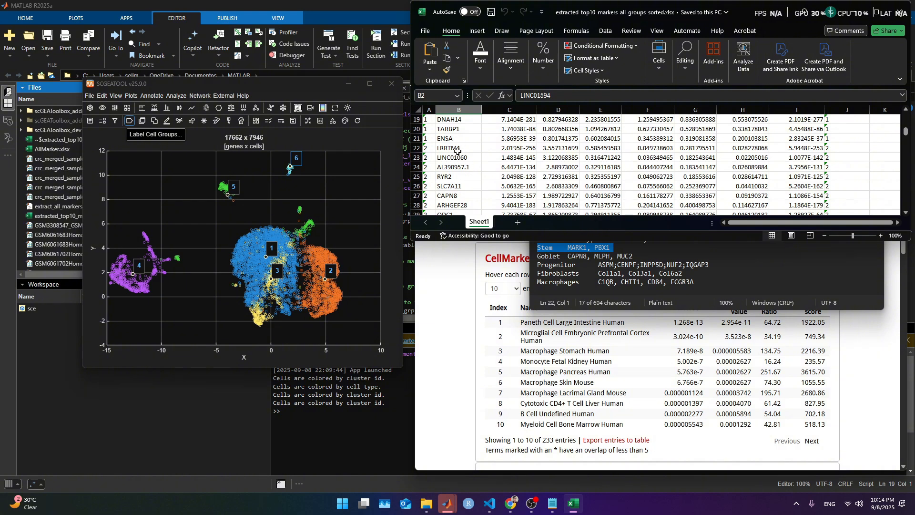
pyautogui.moveTo(458, 151); pyautogui.dragTo(466, 175)
pyautogui.click(867, 378)
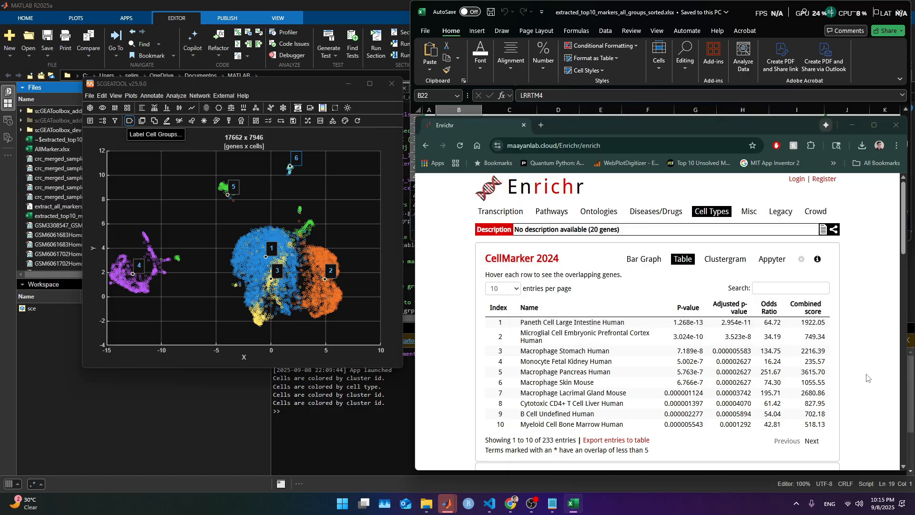
# Start a new Enrichr analysis and submit the copied group 2 genes as the gene set
pyautogui.click(520, 194)
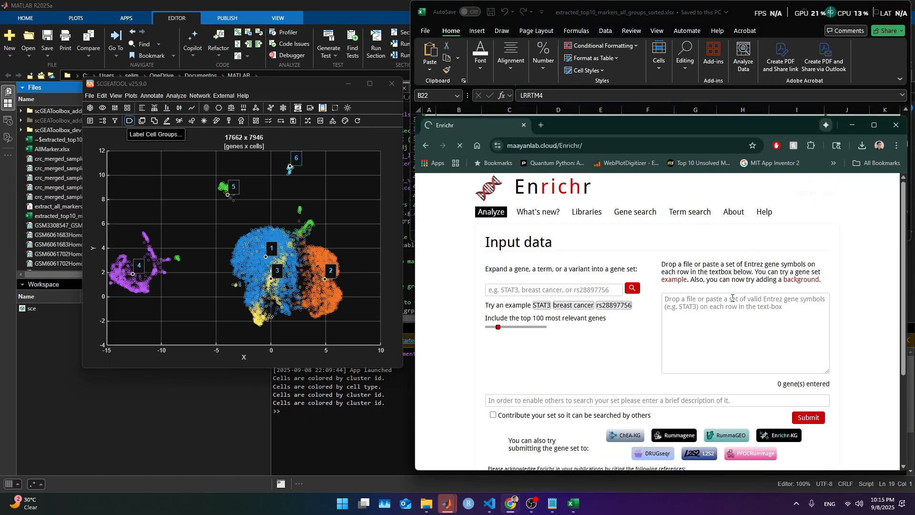
pyautogui.click(732, 297)
pyautogui.hotkey('ctrl', 'v')
pyautogui.click(809, 418)
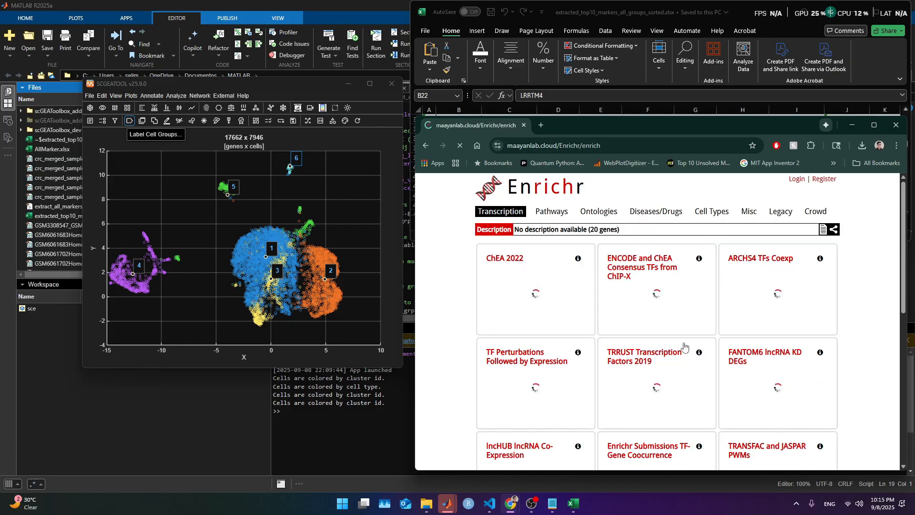
# Show the CellMarker 2024 cell type results for the group 2 genes as a table
pyautogui.click(710, 210)
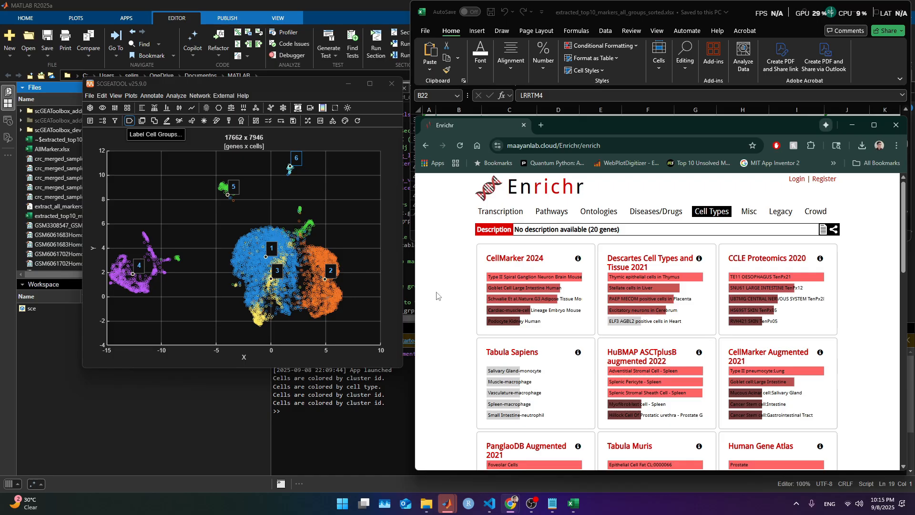
pyautogui.click(520, 262)
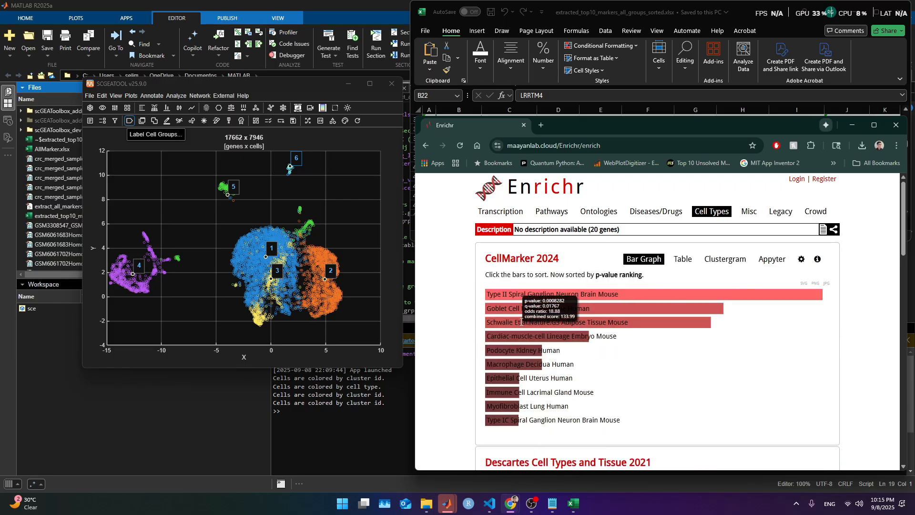
pyautogui.click(686, 260)
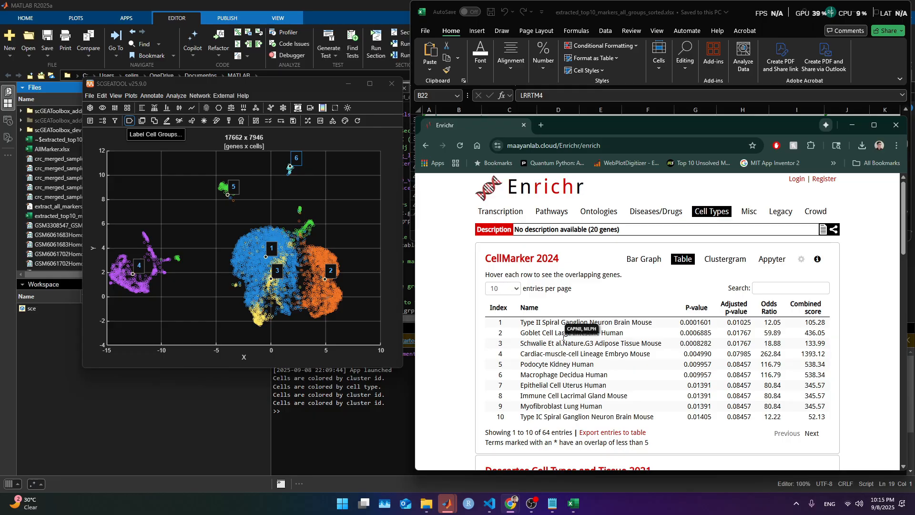
# Export the group 2 CellMarker 2024 entries to a table and open the downloaded CellMarker_2024_table.txt
pyautogui.click(646, 433)
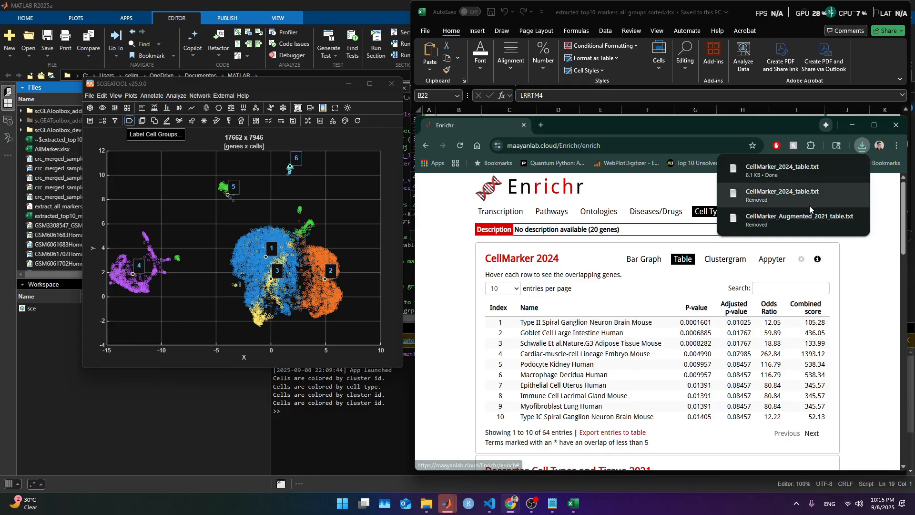
pyautogui.click(838, 168)
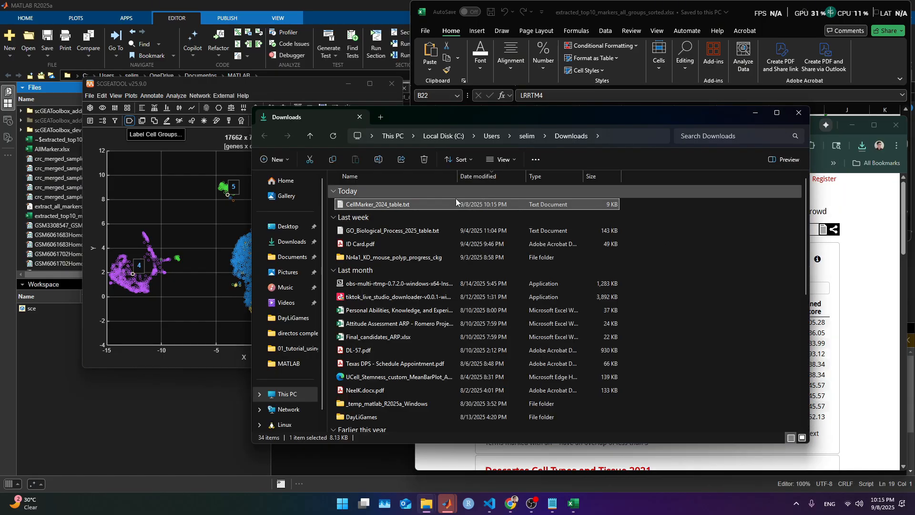
pyautogui.doubleClick(442, 202)
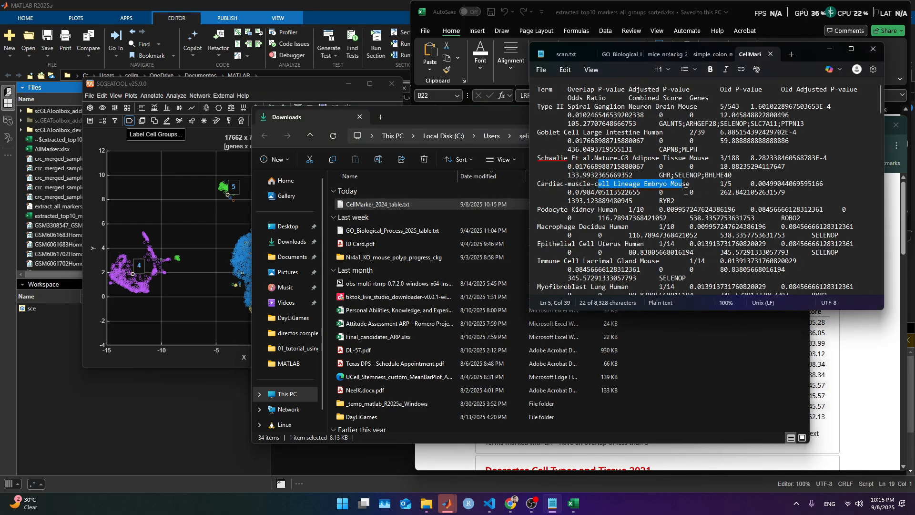
# Copy the genes CAPN8;MLPH from the Goblet Cell Large Intestine Human entry
pyautogui.click(675, 106)
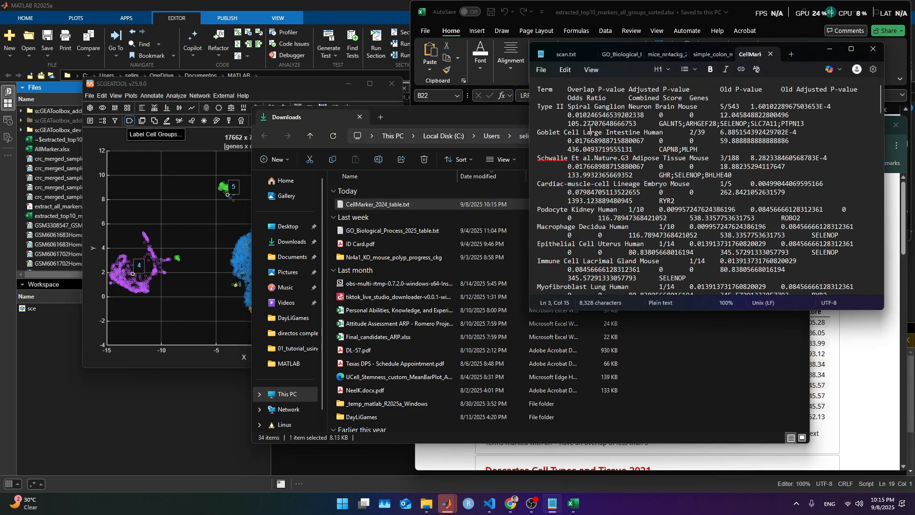
pyautogui.tripleClick(590, 132)
pyautogui.moveTo(659, 149); pyautogui.dragTo(697, 149)
pyautogui.hotkey('ctrl', 'c')
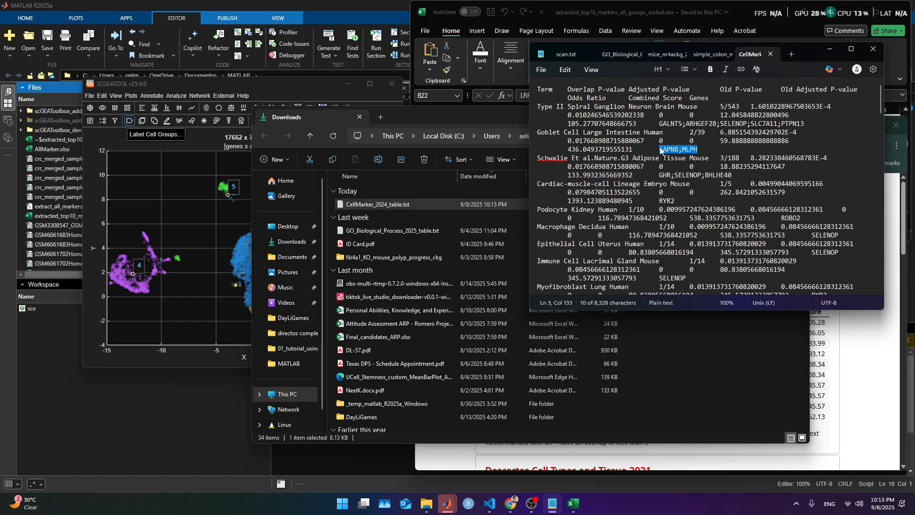
# Return to the colon marker notes and replace the genes in the Goblet line with CAPN8, MLPH, separated by a comma
pyautogui.click(563, 513)
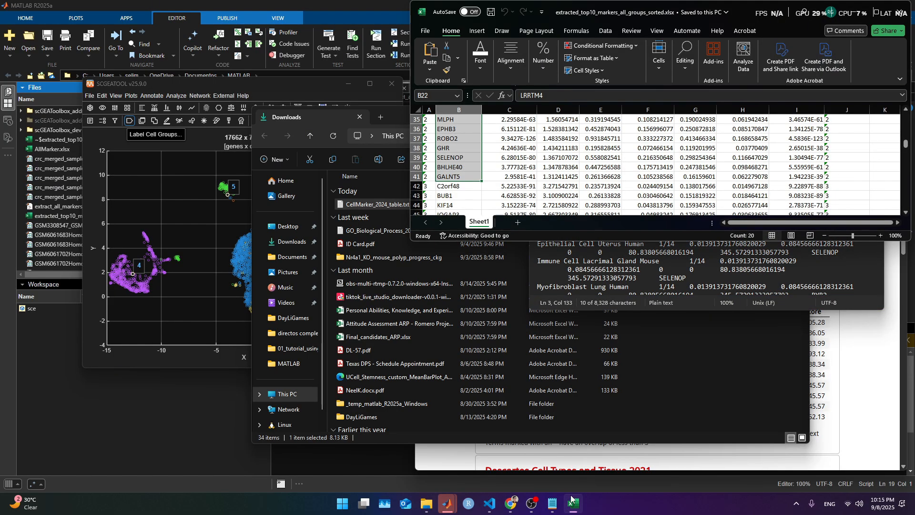
pyautogui.click(564, 512)
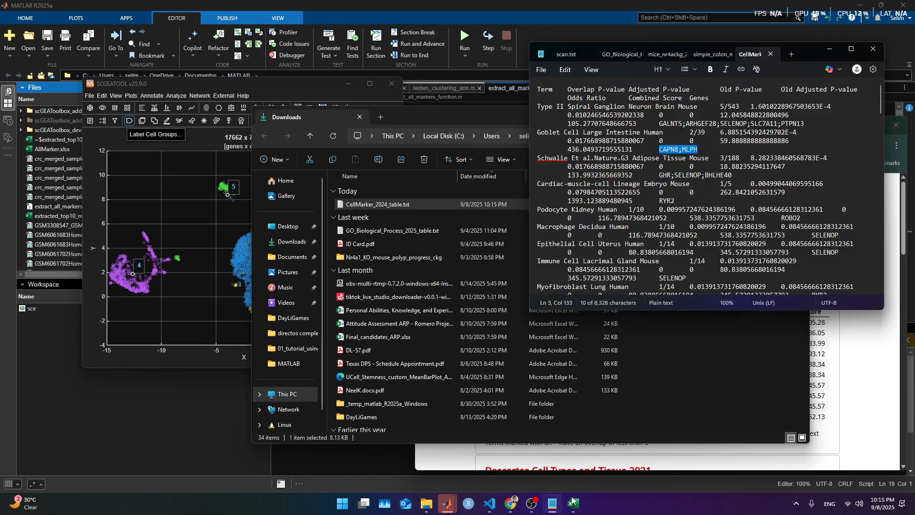
pyautogui.click(659, 54)
pyautogui.click(674, 196)
pyautogui.scroll(-5, 658, 263)
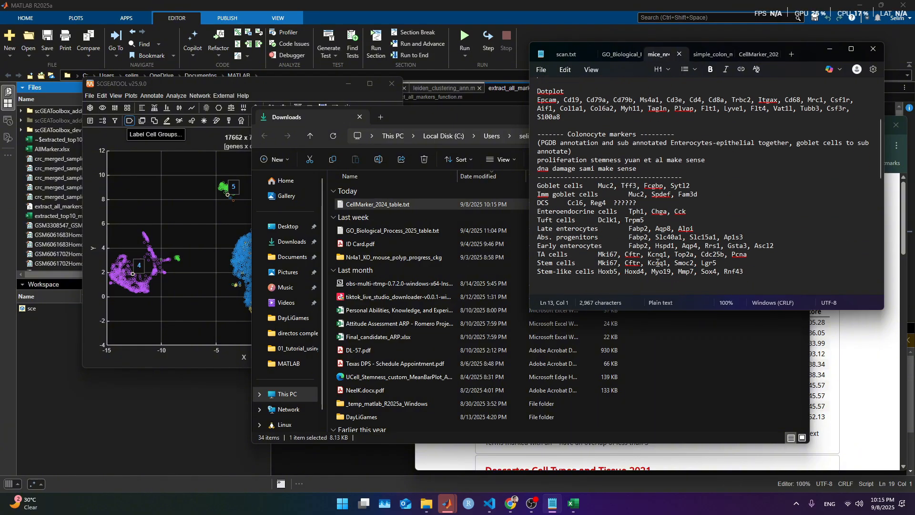
pyautogui.click(698, 56)
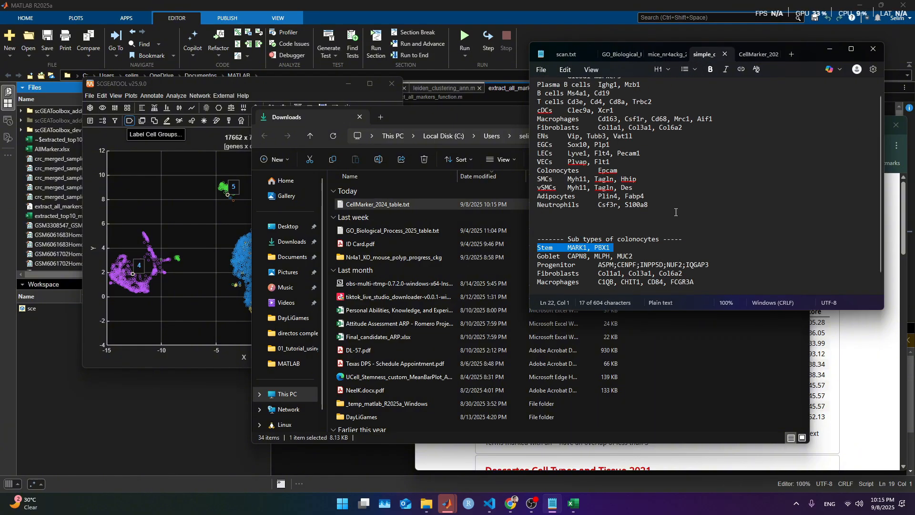
pyautogui.moveTo(637, 256); pyautogui.dragTo(567, 256)
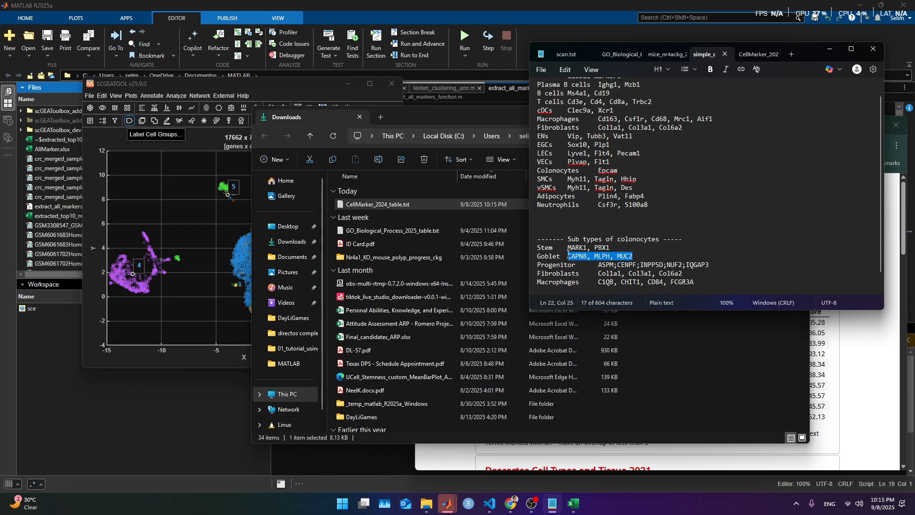
pyautogui.hotkey('ctrl', 'v')
pyautogui.press('Left')
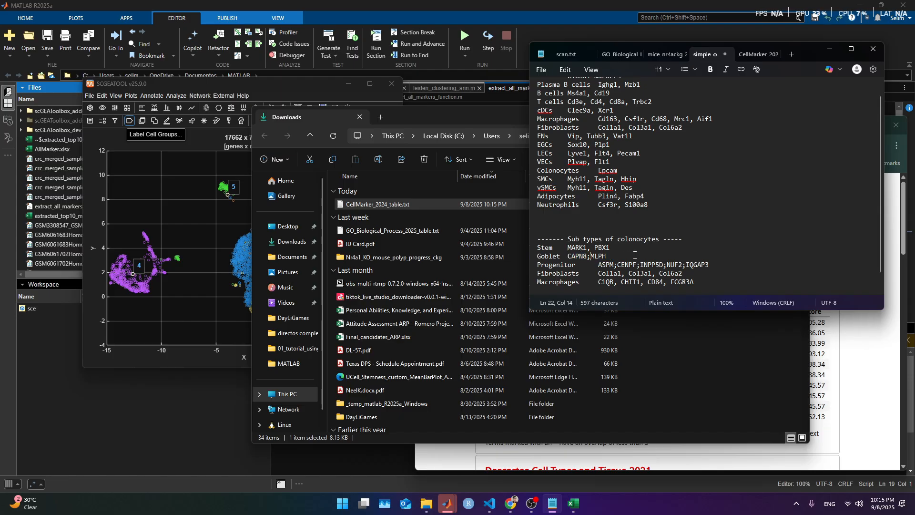
pyautogui.write(',')
# Minimize the Downloads folder window and return to the Enrichr gene input page
pyautogui.click(688, 352)
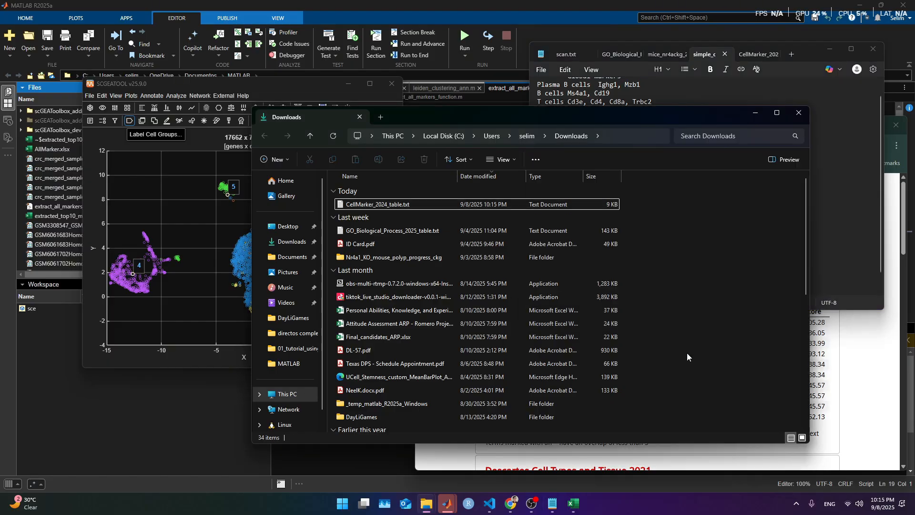
pyautogui.click(754, 113)
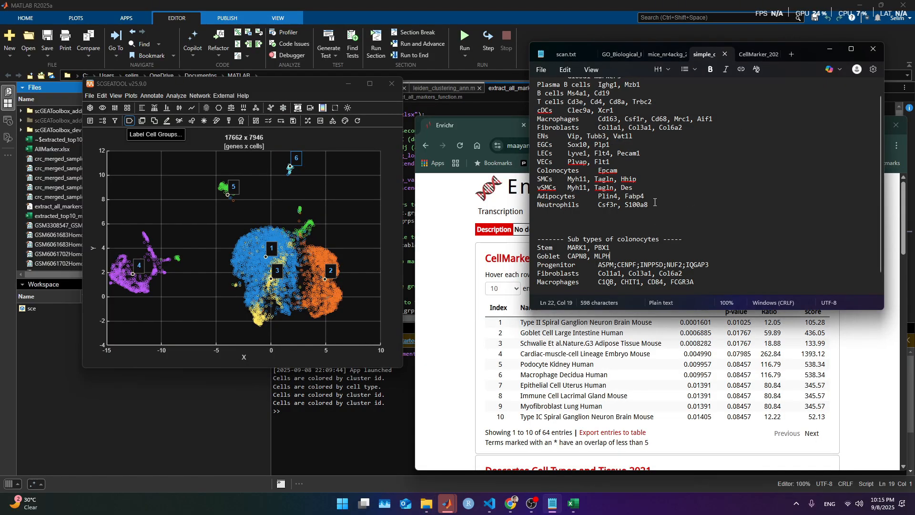
pyautogui.click(507, 186)
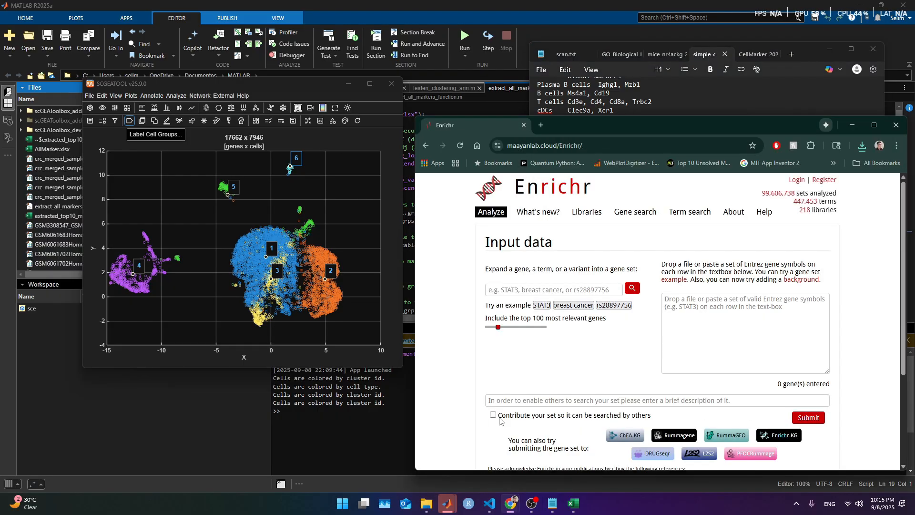
# Copy the group 3 genes from C2orf48 to ECT2 in the marker workbook and submit them to Enrichr
pyautogui.click(571, 506)
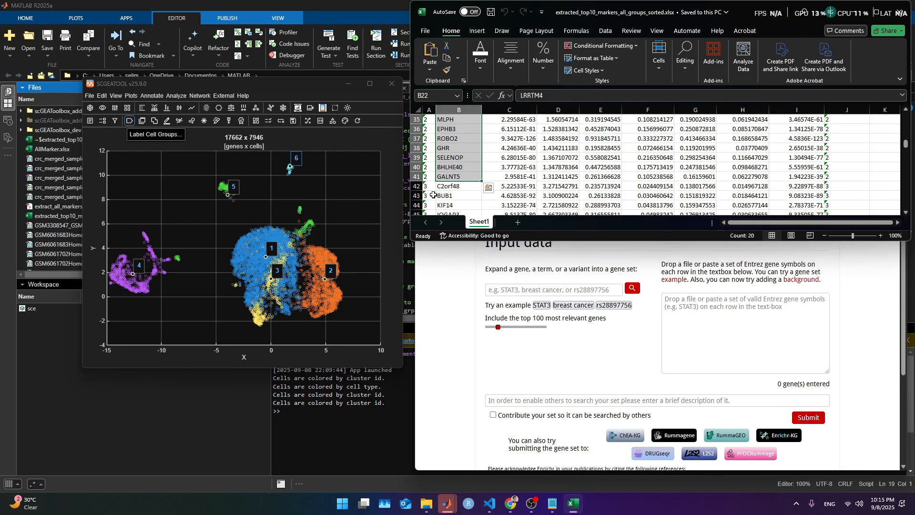
pyautogui.moveTo(446, 186); pyautogui.dragTo(467, 158)
pyautogui.hotkey('ctrl', 'c')
pyautogui.click(687, 327)
pyautogui.hotkey('ctrl', 'v')
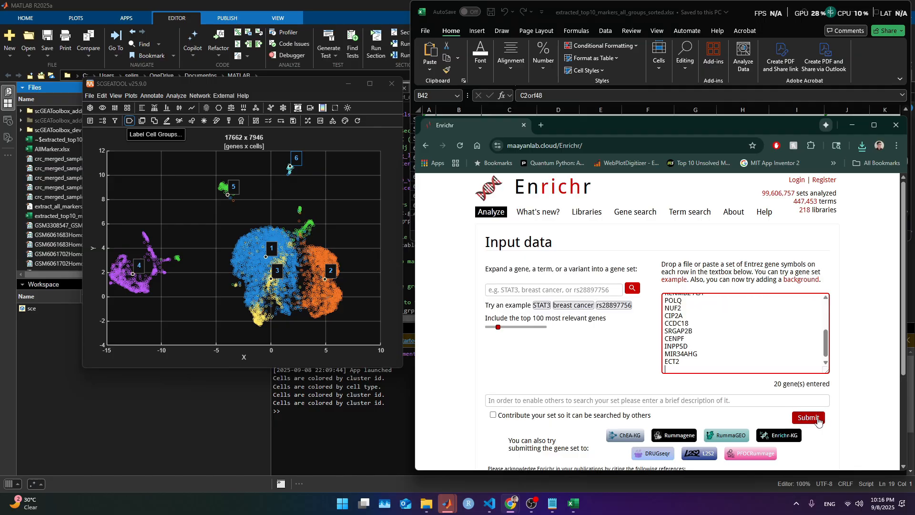
pyautogui.click(816, 419)
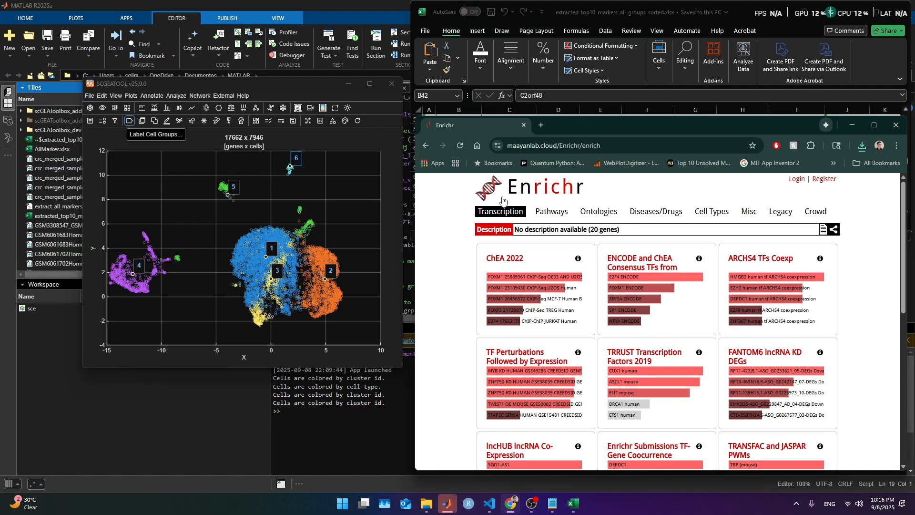
# Show the CellMarker 2024 cell type results for the group 3 genes as a table
pyautogui.click(711, 211)
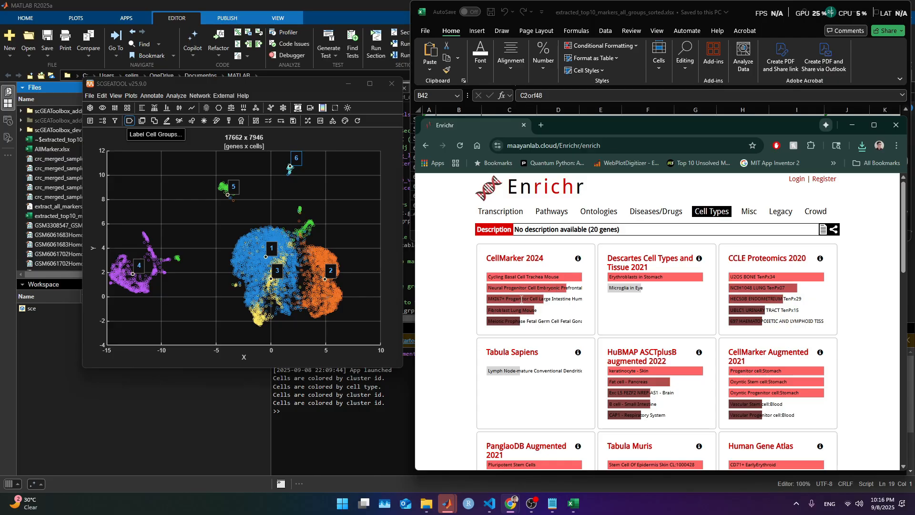
pyautogui.click(537, 262)
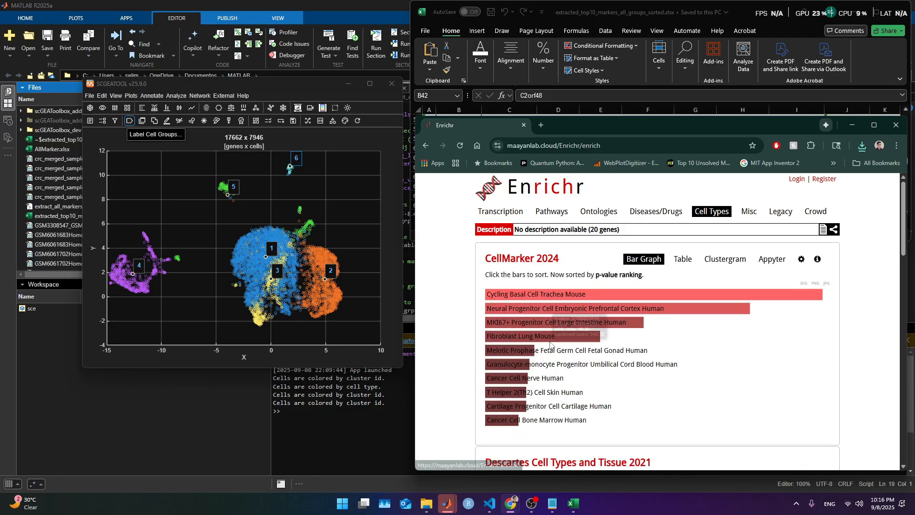
pyautogui.click(681, 259)
# Export the group 3 CellMarker 2024 entries to a table and open the downloaded CellMarker_2024_table (1).txt
pyautogui.scroll(-4, 714, 298)
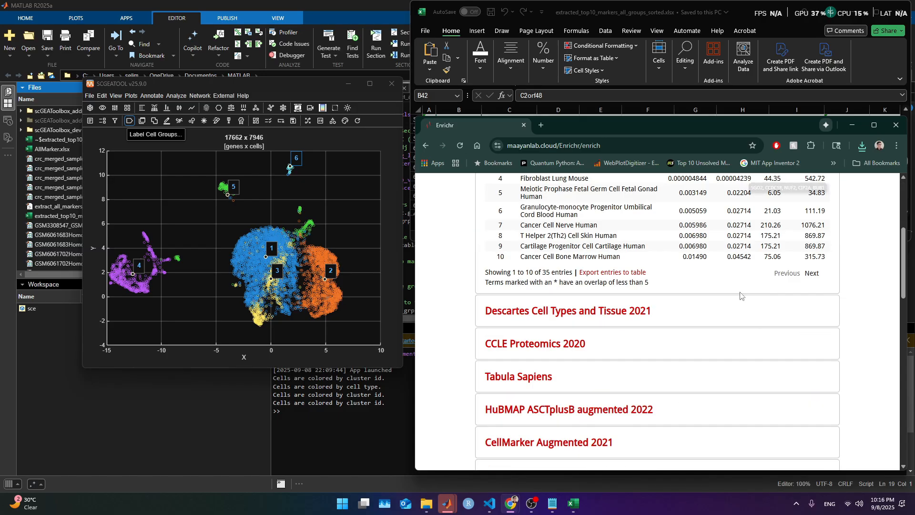
pyautogui.click(617, 274)
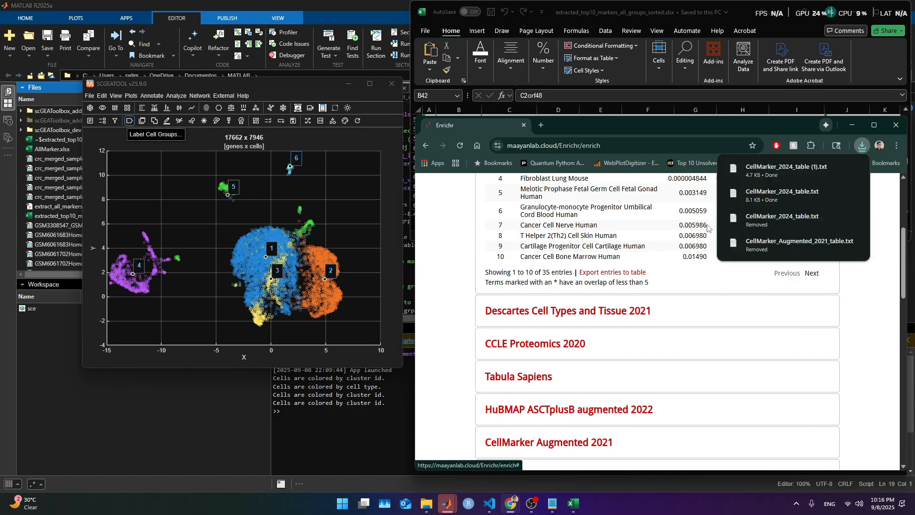
pyautogui.click(833, 171)
pyautogui.doubleClick(381, 217)
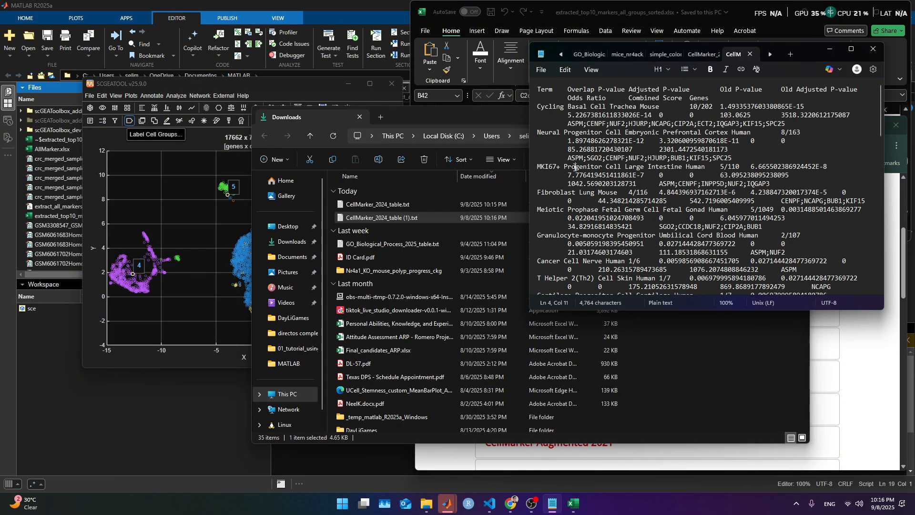
# Compare the gene lists of the MKI67+ Progenitor Cell Large Intestine and Neural Progenitor Cell entries
pyautogui.moveTo(774, 184); pyautogui.dragTo(656, 182)
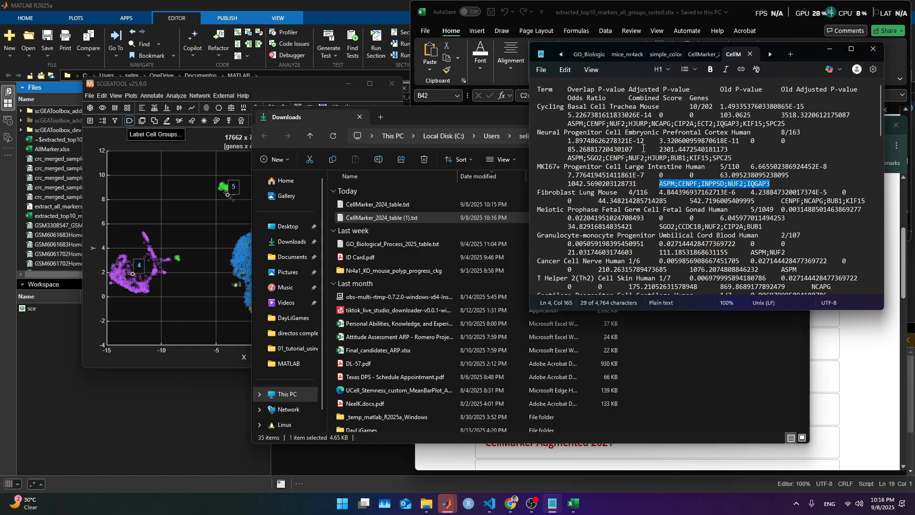
pyautogui.moveTo(732, 158); pyautogui.dragTo(568, 158)
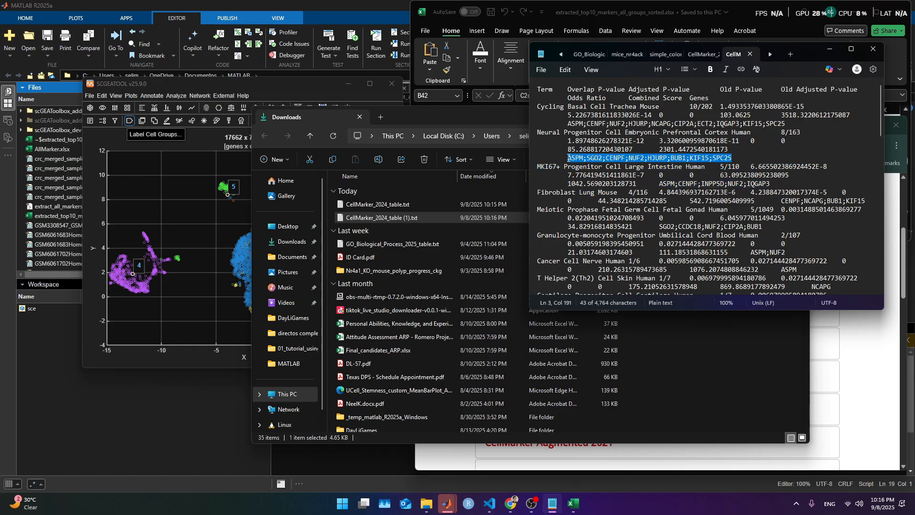
pyautogui.doubleClick(581, 160)
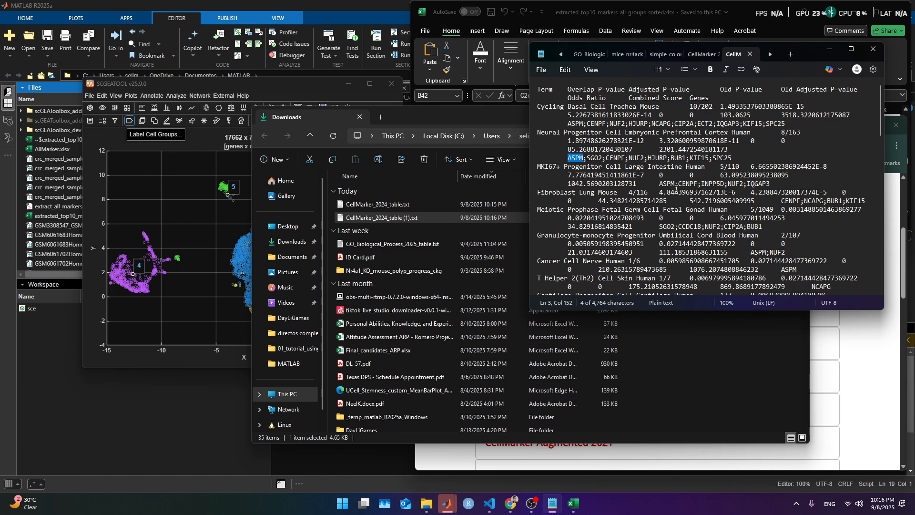
# Select the gene list ASPM;CENPF;INPP5D;NUF2;IQGAP3 of the MKI67+ Progenitor Cell Large Intestine entry for review
pyautogui.doubleClick(661, 183)
pyautogui.doubleClick(612, 158)
pyautogui.doubleClick(689, 184)
pyautogui.moveTo(776, 183); pyautogui.dragTo(660, 184)
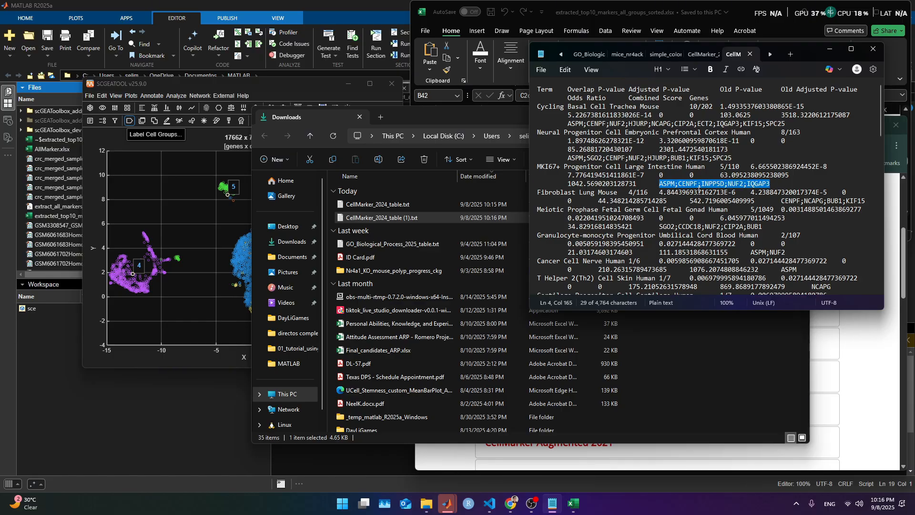
# Close the two exported CellMarker tables in the text editor and bring up the colon marker notes
pyautogui.click(836, 50)
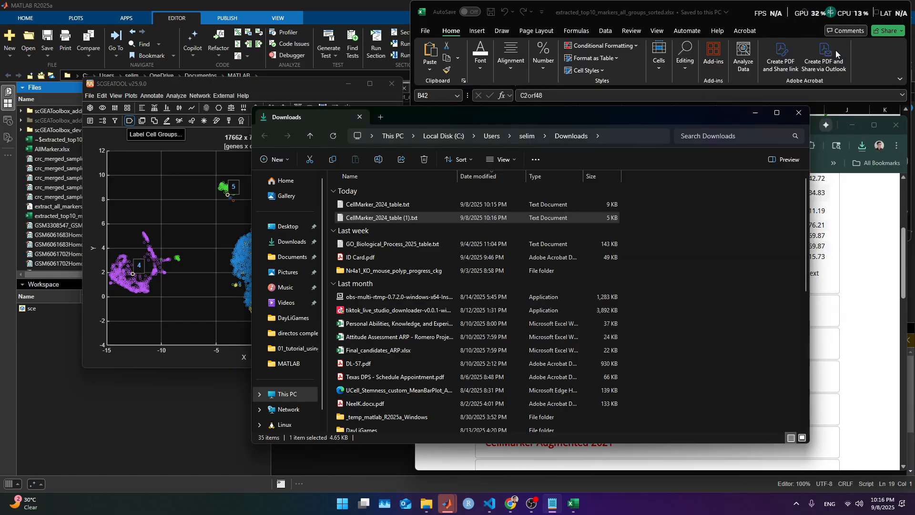
pyautogui.moveTo(576, 509)
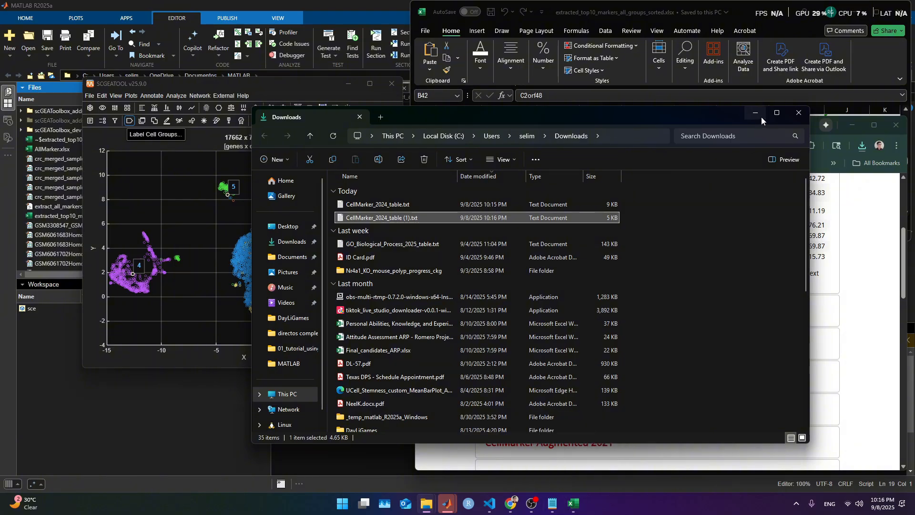
pyautogui.click(576, 506)
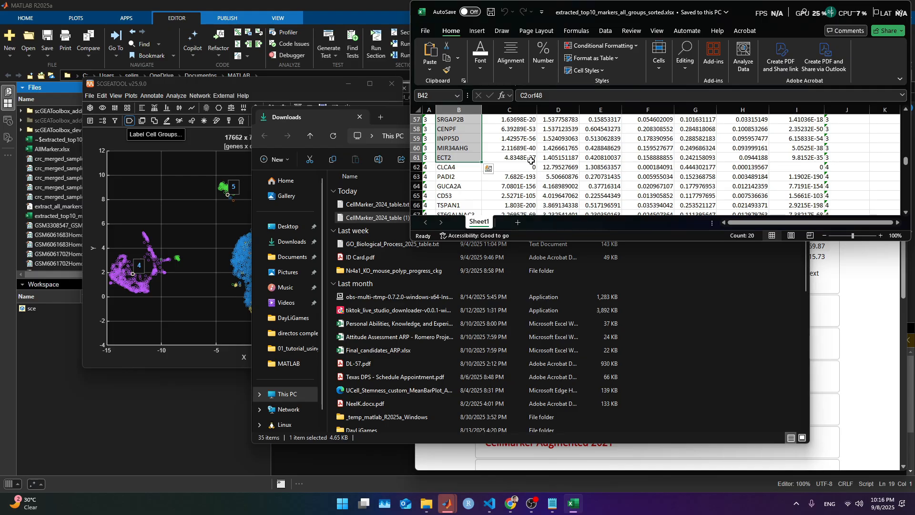
pyautogui.click(552, 504)
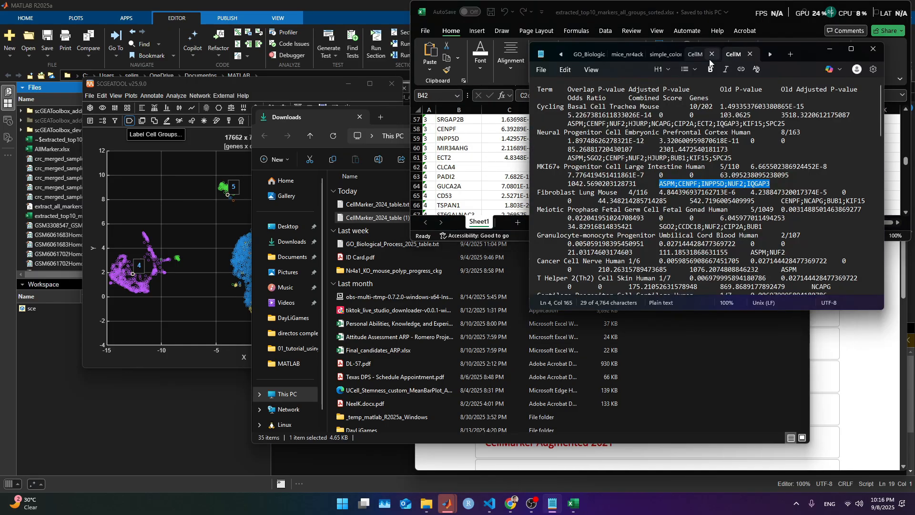
pyautogui.click(711, 55)
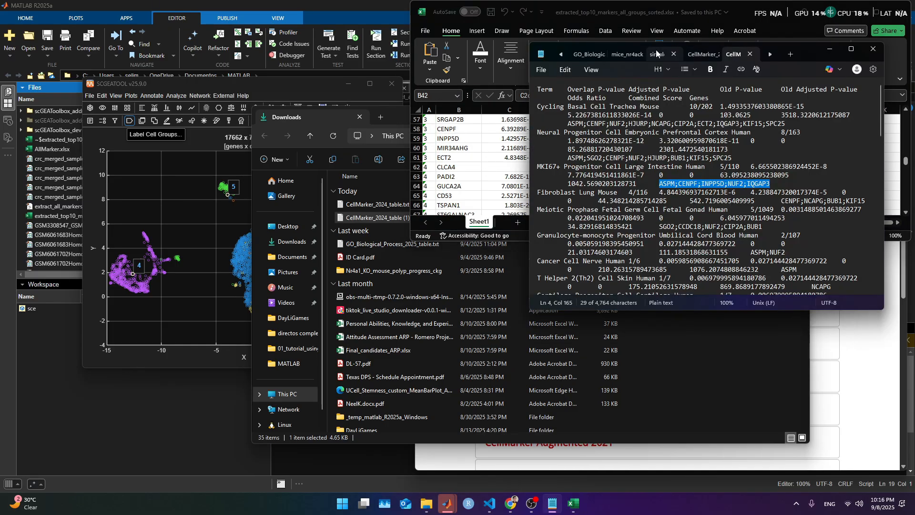
pyautogui.click(747, 54)
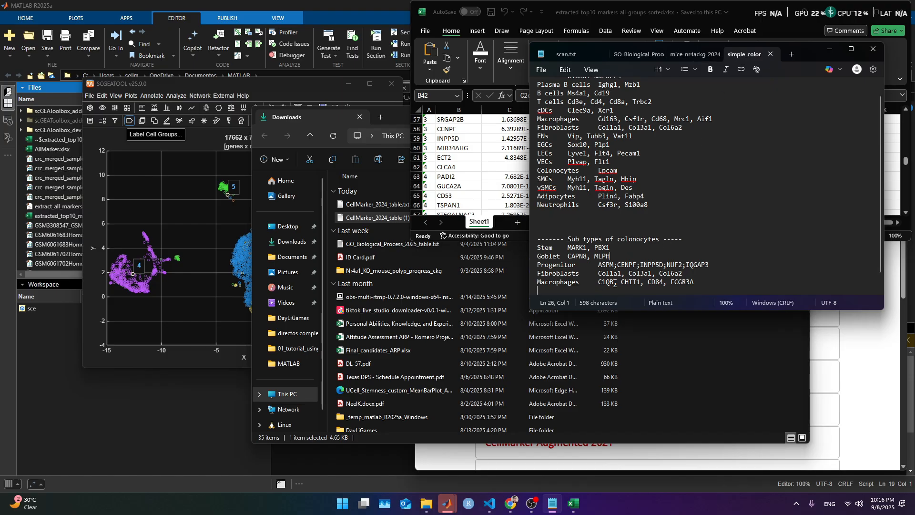
# Replace the semicolons in the Progenitor line with commas so it reads ASPM, CENPF, INPP5D, NUF2, IQGAP3
pyautogui.moveTo(721, 264); pyautogui.dragTo(622, 263)
pyautogui.click(616, 265)
pyautogui.press('BackSpace')
pyautogui.write(',')
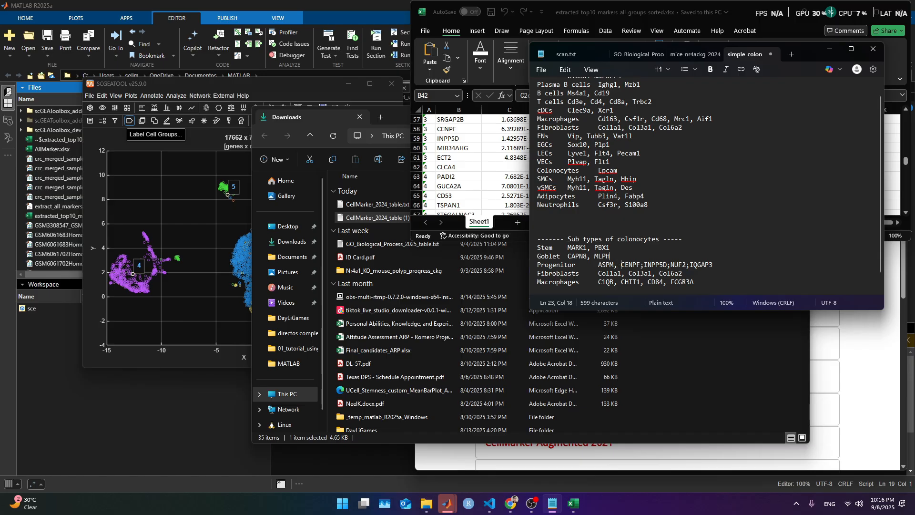
pyautogui.press('BackSpace')
pyautogui.write(',')
pyautogui.press('Up')
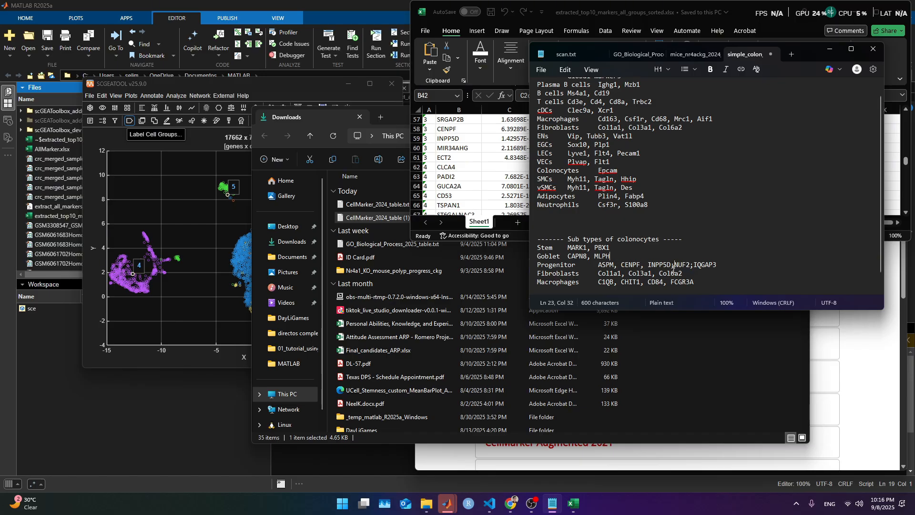
pyautogui.press('BackSpace')
pyautogui.write(',')
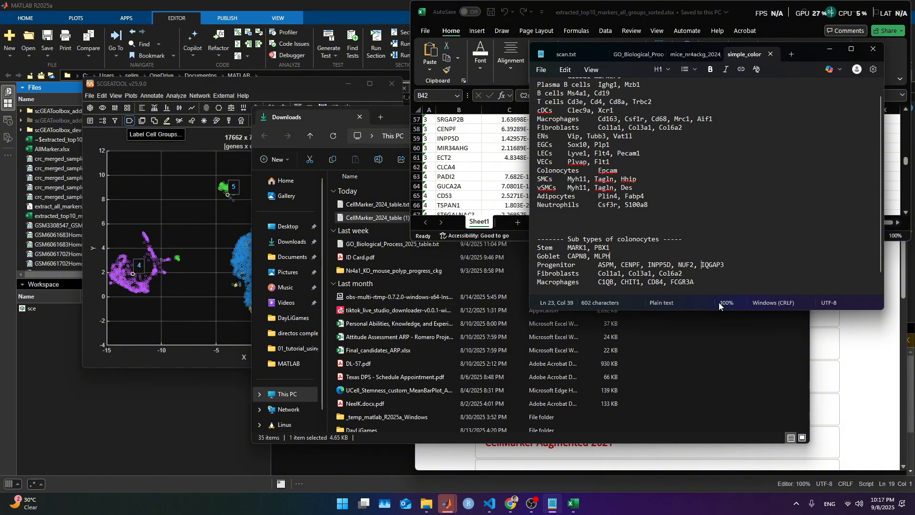
pyautogui.press('BackSpace')
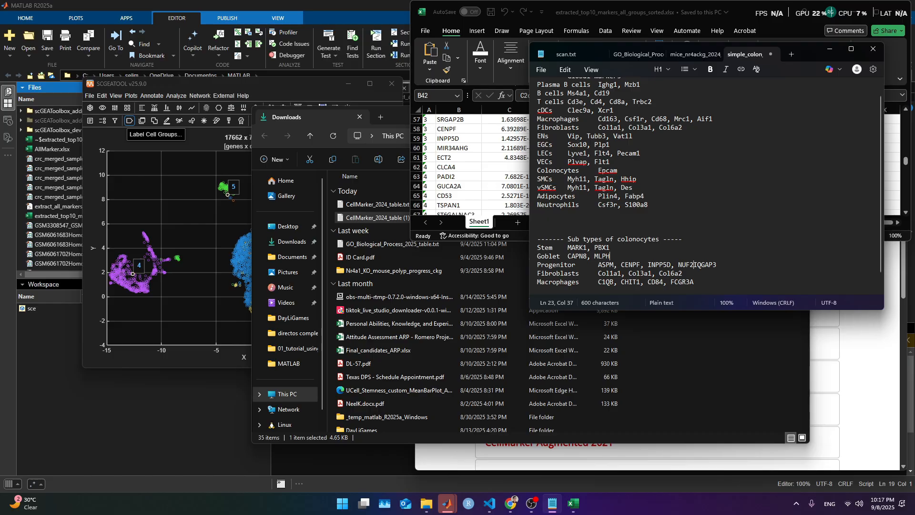
pyautogui.write(',')
pyautogui.scroll(-1, 689, 267)
pyautogui.click(689, 277)
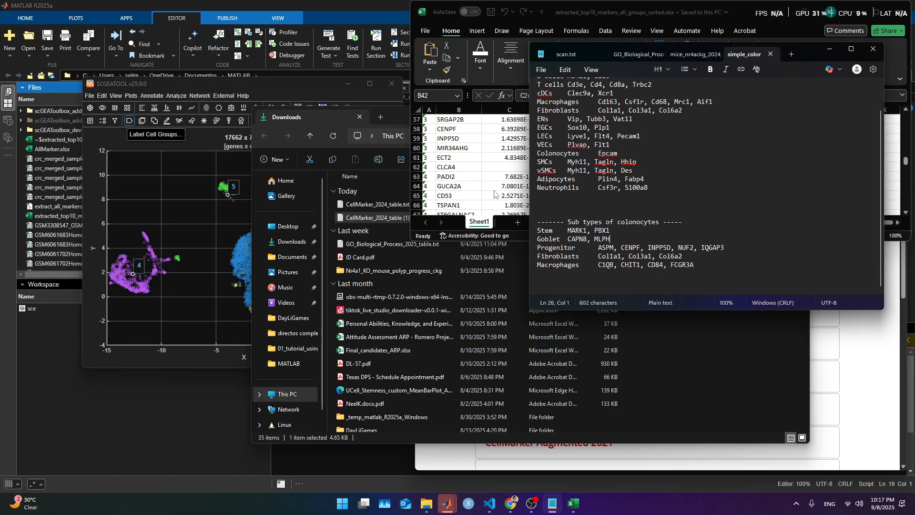
# Copy the group 4 genes from CLCA4 to CDC14A in the marker workbook and submit them to Enrichr
pyautogui.click(493, 197)
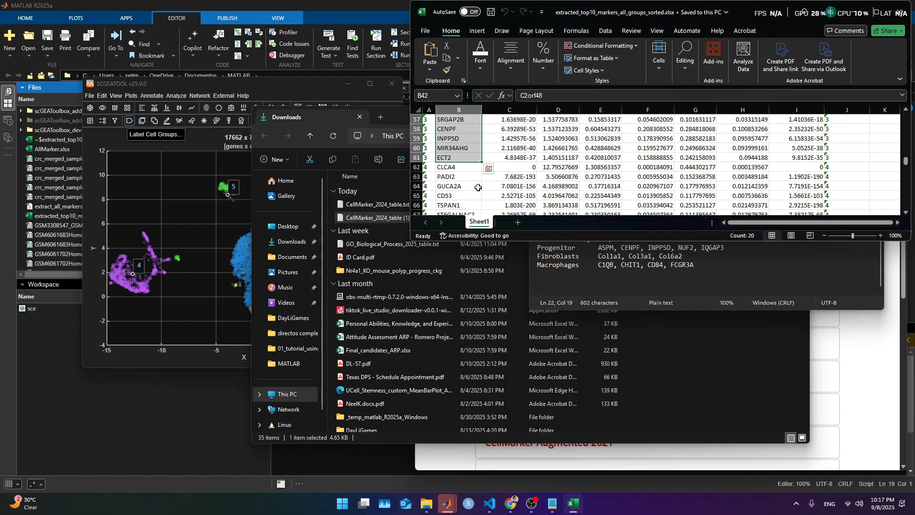
pyautogui.moveTo(464, 168); pyautogui.dragTo(465, 121)
pyautogui.hotkey('ctrl', 'c')
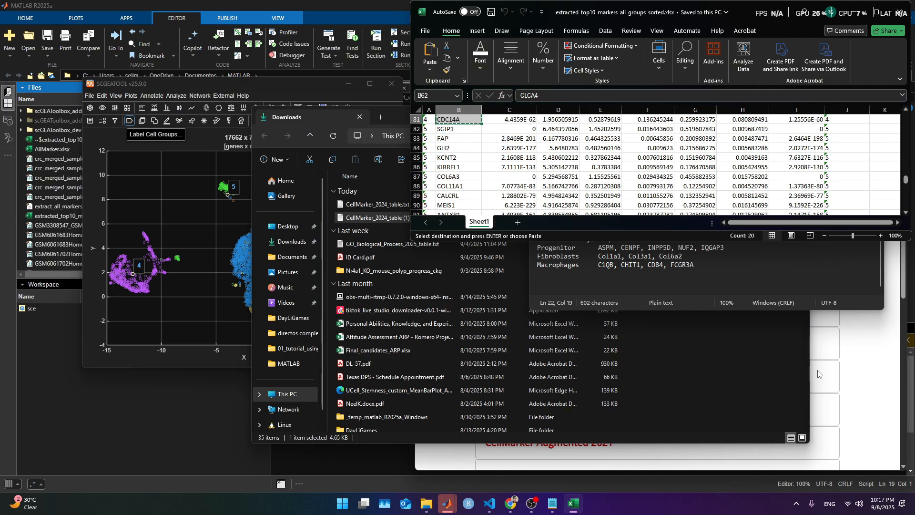
pyautogui.click(818, 374)
pyautogui.scroll(4, 864, 369)
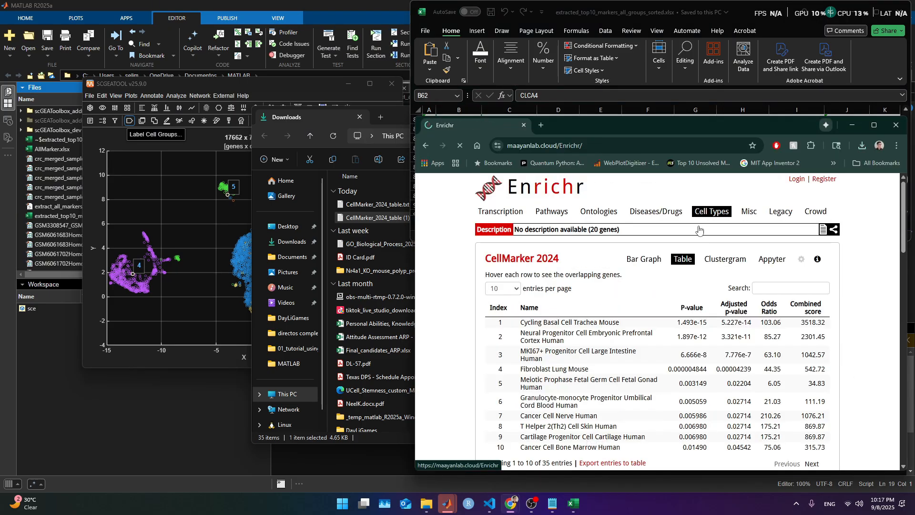
pyautogui.click(778, 341)
pyautogui.hotkey('ctrl', 'v')
pyautogui.click(809, 417)
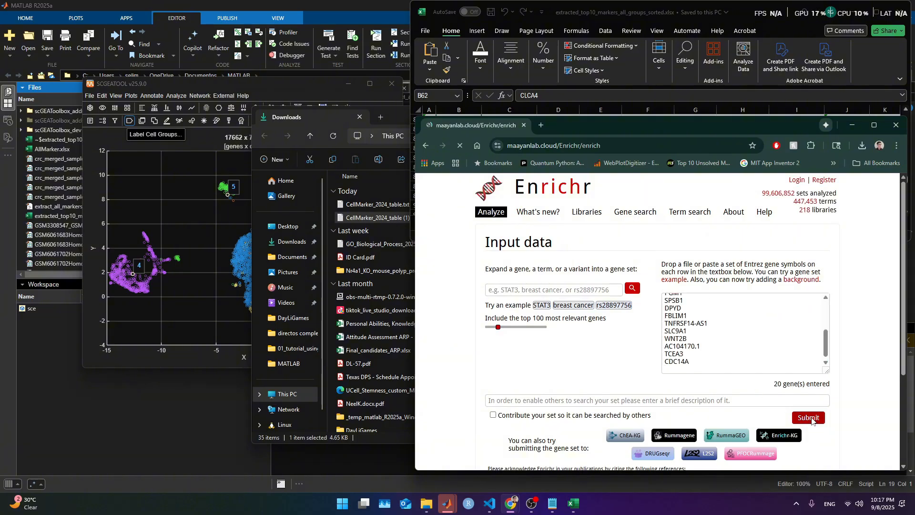
# Show the Enrichr cell type results for the group 4 genes and compare the top hits across the libraries with the cluster plot
pyautogui.click(708, 213)
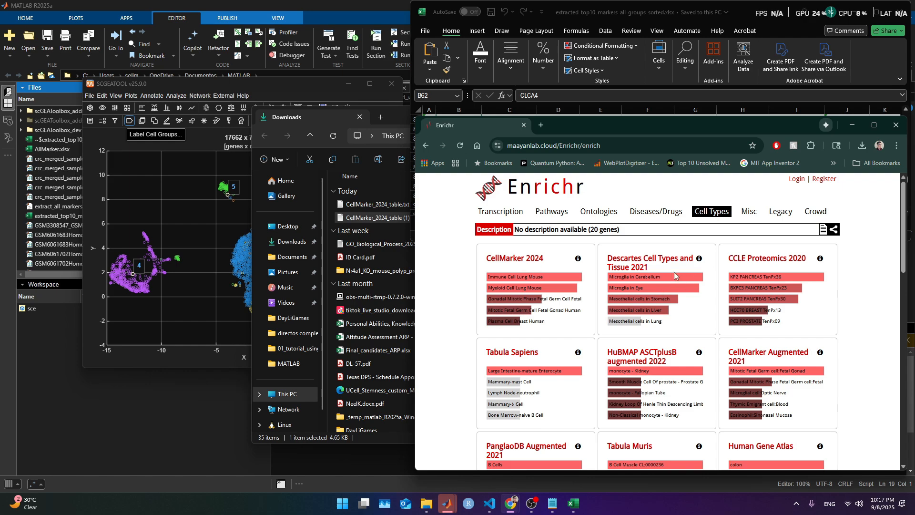
pyautogui.scroll(-2, 625, 308)
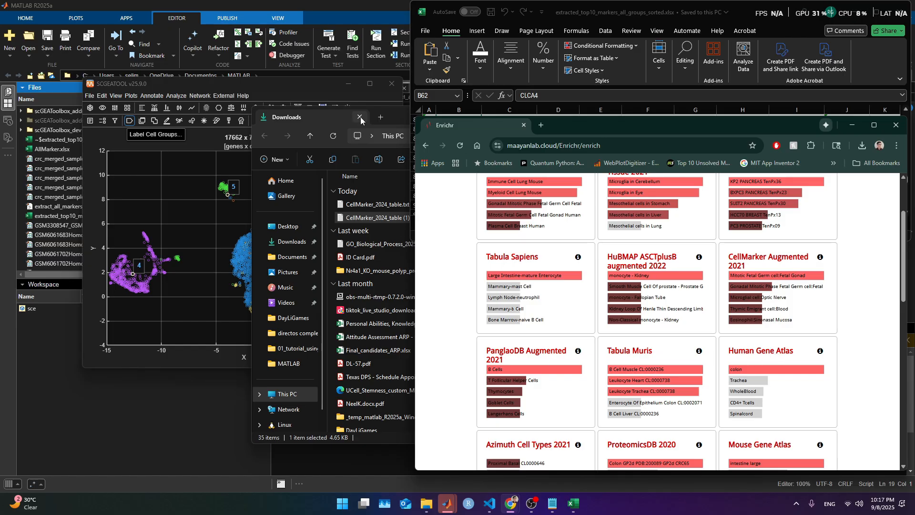
pyautogui.click(404, 111)
pyautogui.click(754, 115)
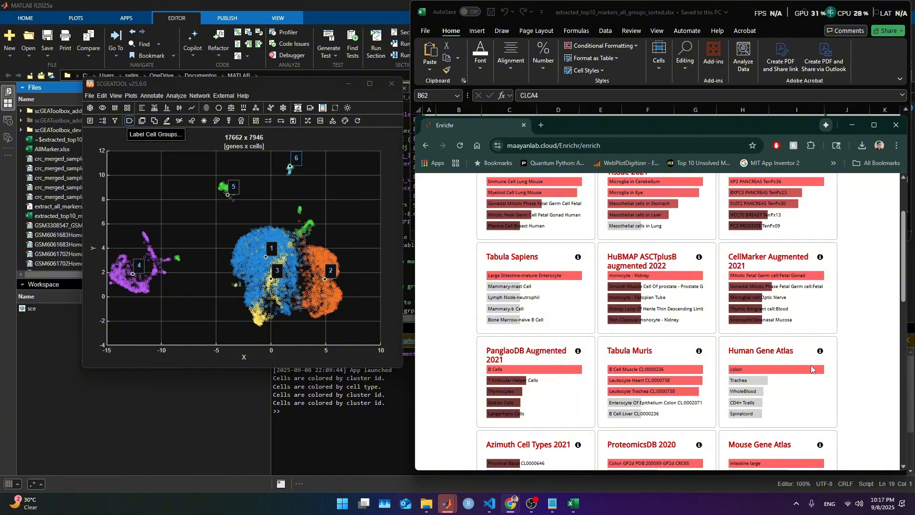
pyautogui.scroll(-2, 498, 377)
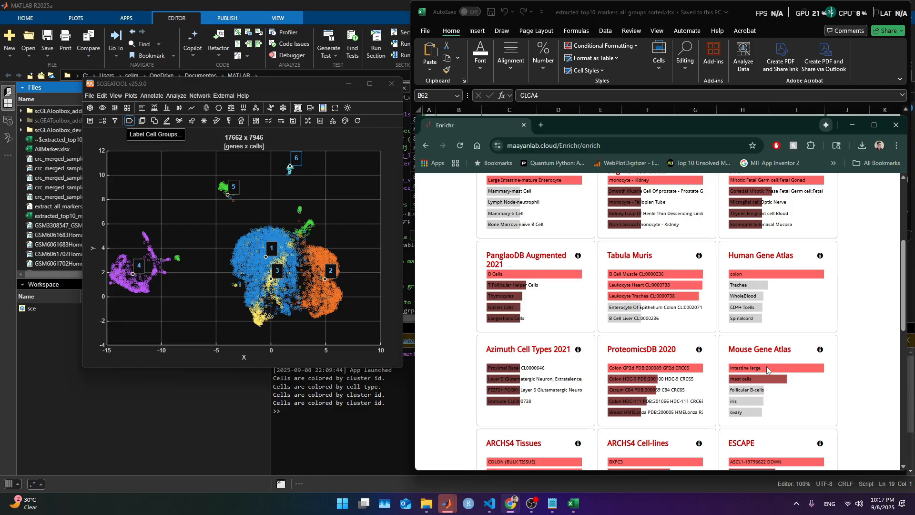
pyautogui.scroll(4, 755, 373)
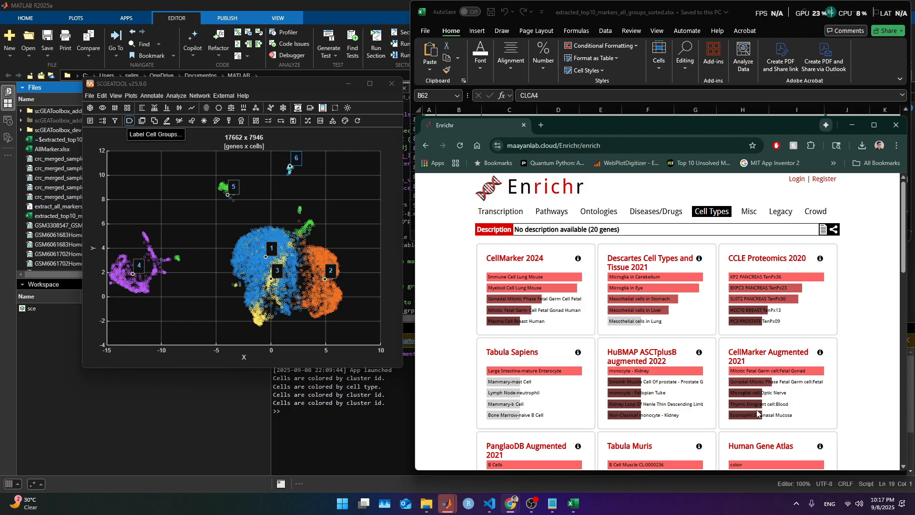
# Show the group 4 CellMarker 2024 results as a table, search it for "colo", and clear the search
pyautogui.click(540, 259)
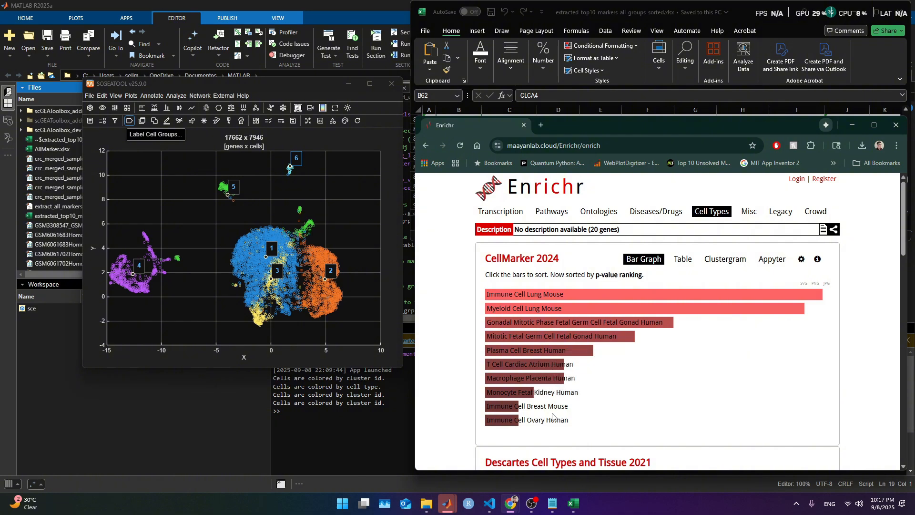
pyautogui.click(692, 259)
pyautogui.click(779, 284)
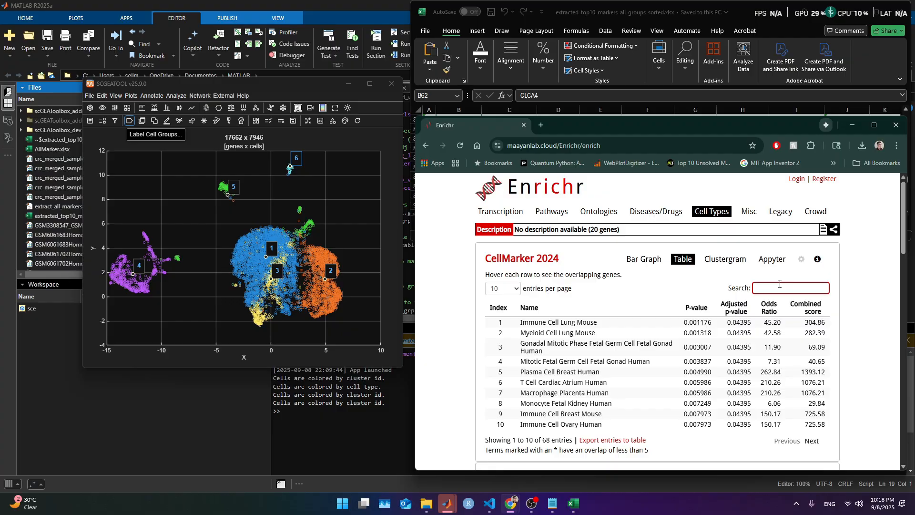
pyautogui.write('colo')
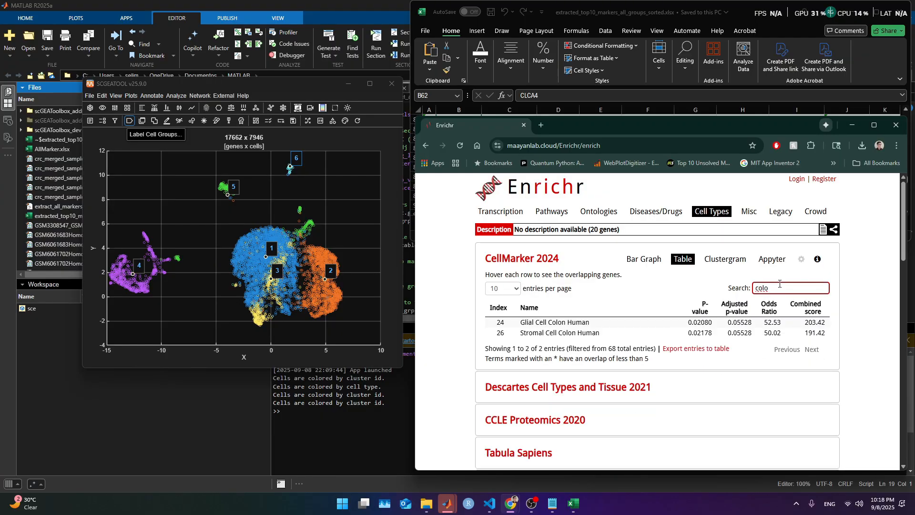
pyautogui.press('BackSpace')
pyautogui.press('BackSpace')
pyautogui.press('BackSpace')
pyautogui.press('BackSpace')
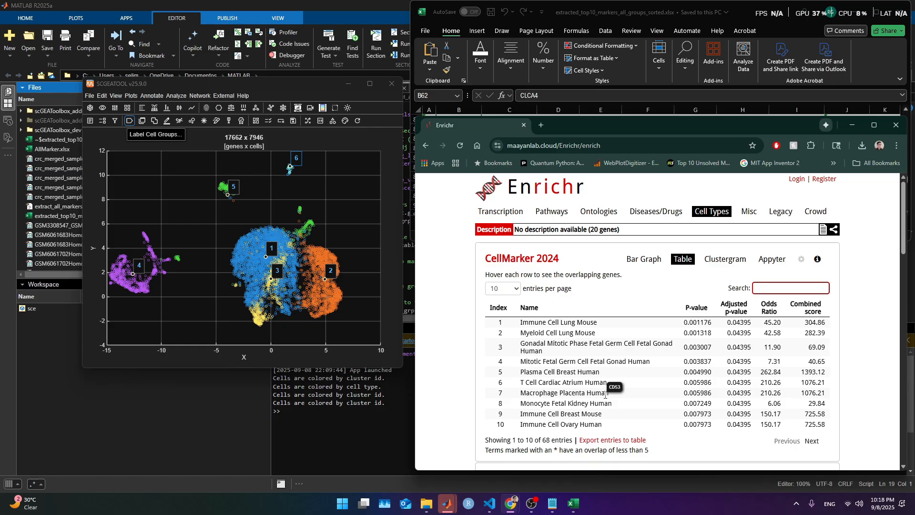
# Page through the group 4 CellMarker 2024 table and examine entries 11 to 30
pyautogui.click(811, 441)
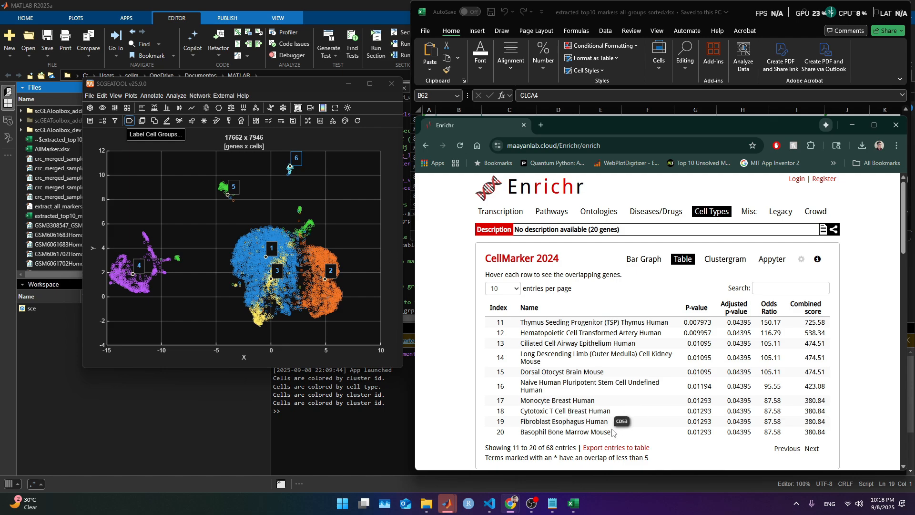
pyautogui.click(811, 449)
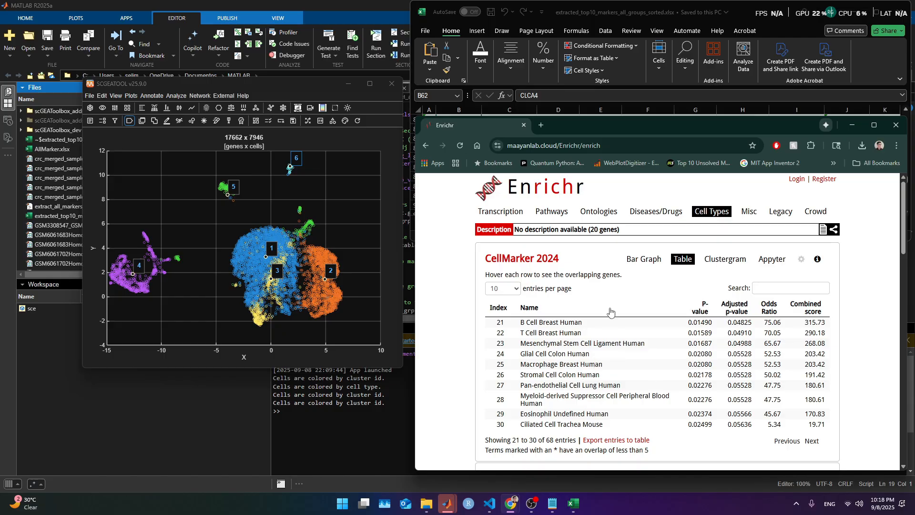
pyautogui.moveTo(601, 353)
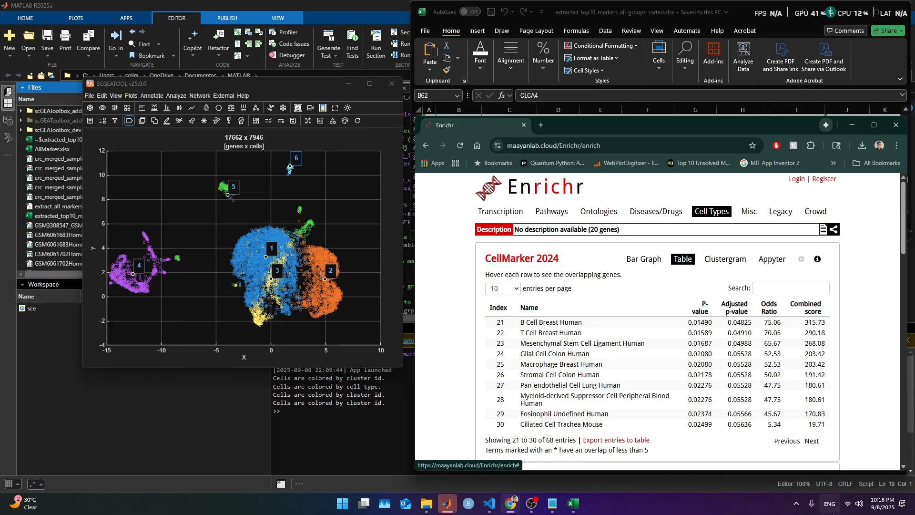
# Check the start of the group 5 genes in the marker workbook and minimize the workbook
pyautogui.click(573, 504)
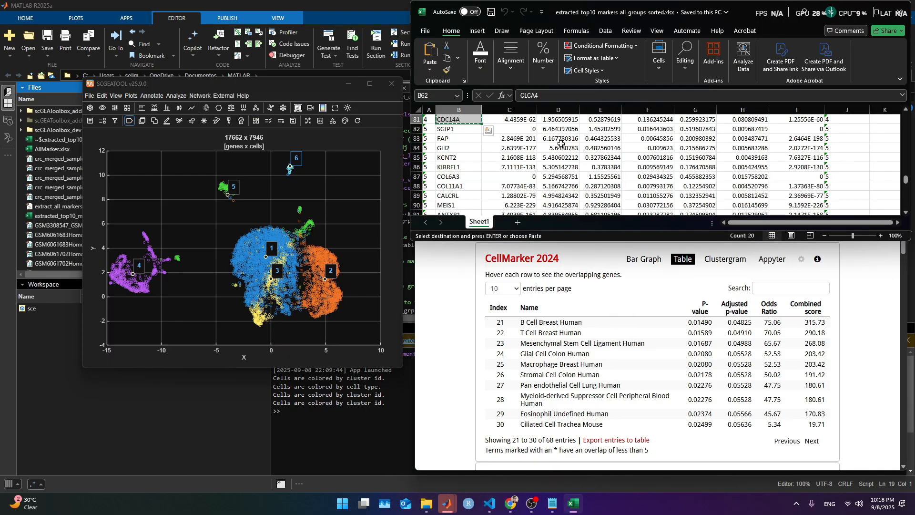
pyautogui.click(487, 175)
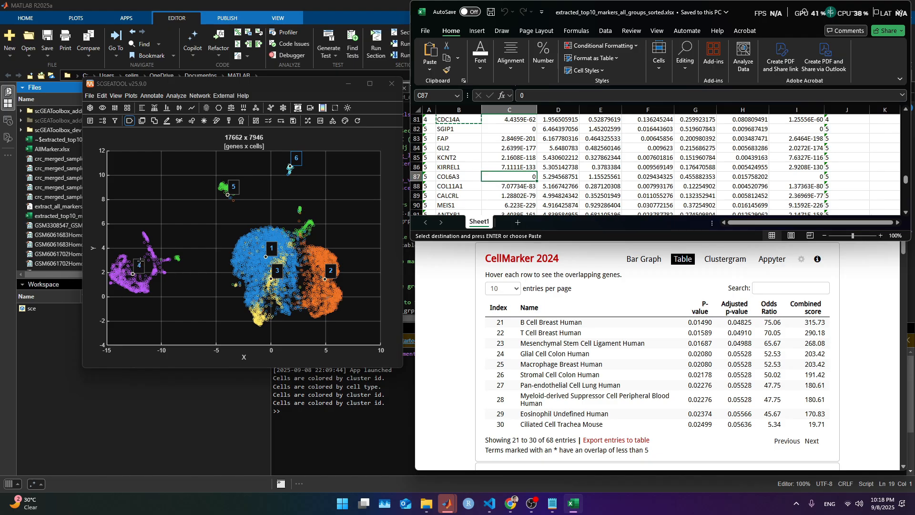
pyautogui.click(866, 14)
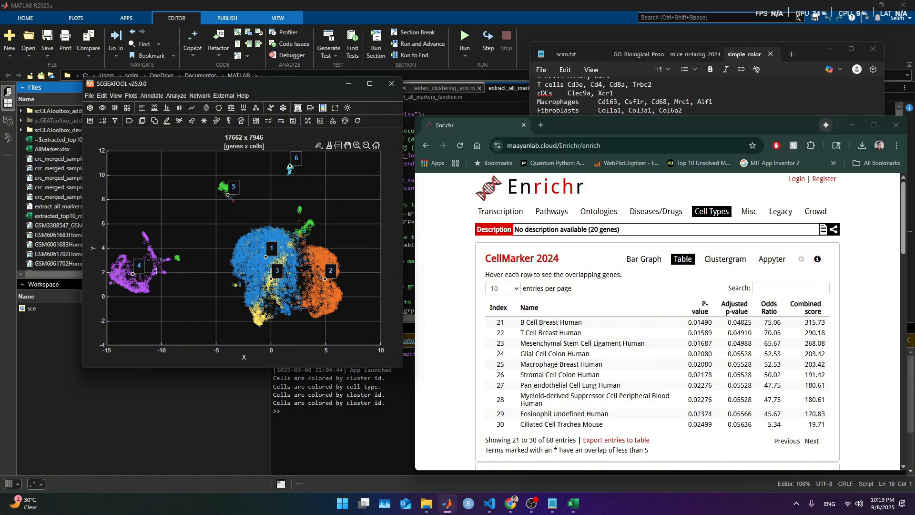
# Select the cells of group 4 by Cluster ID in SCGEATOOL and open them as a separate subset plot
pyautogui.click(267, 125)
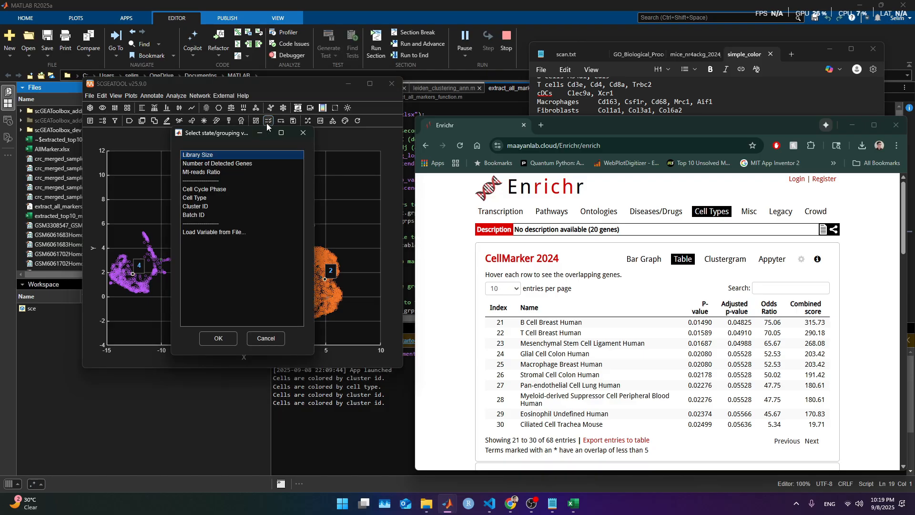
pyautogui.click(225, 206)
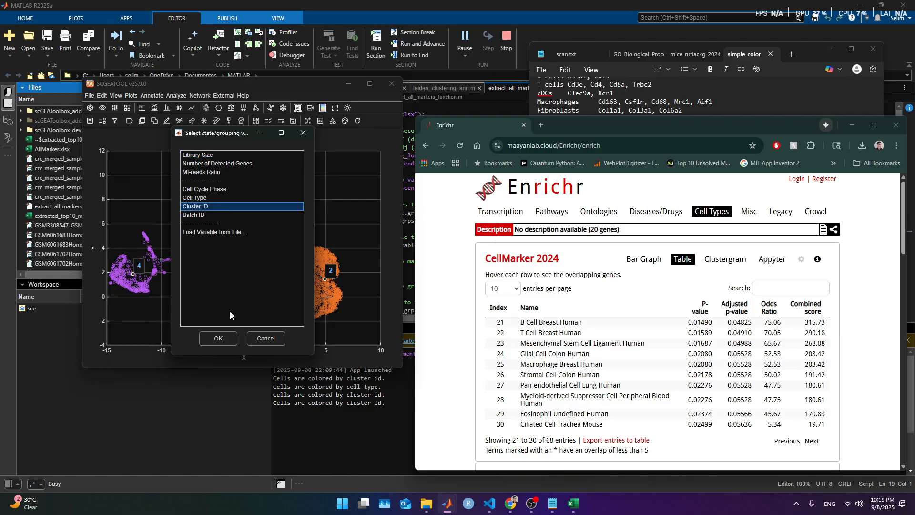
pyautogui.click(226, 341)
pyautogui.click(186, 255)
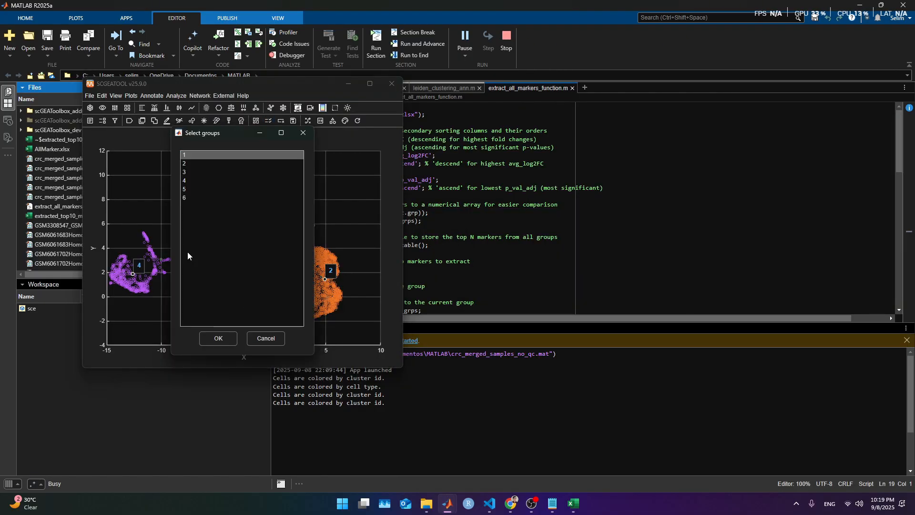
pyautogui.click(201, 172)
pyautogui.click(232, 339)
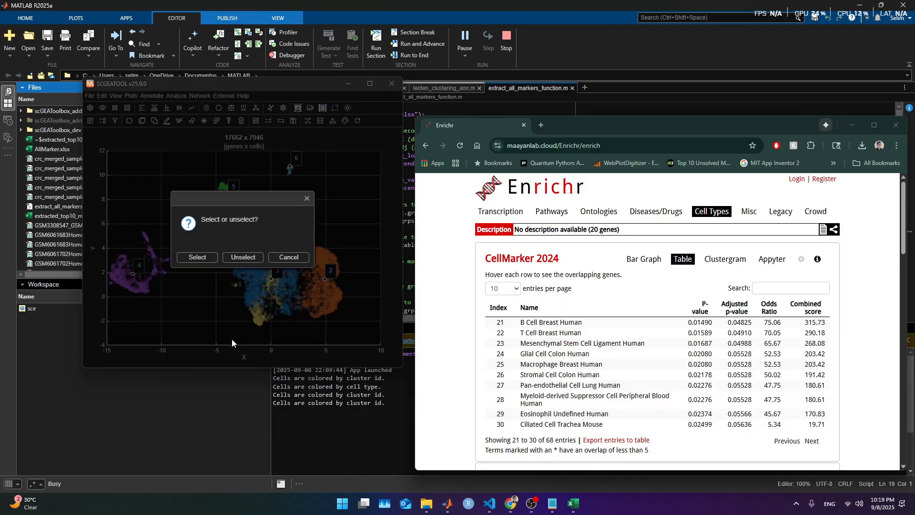
pyautogui.moveTo(448, 504)
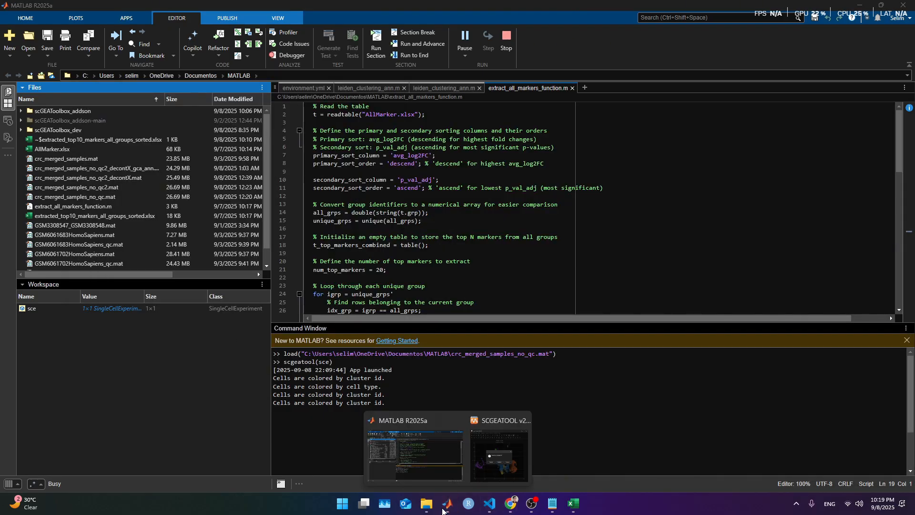
pyautogui.click(499, 446)
pyautogui.click(197, 257)
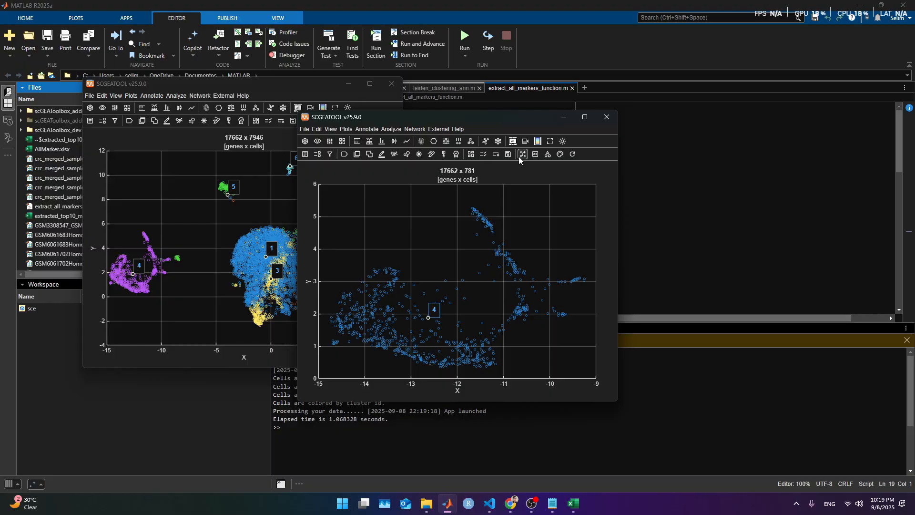
pyautogui.click(407, 155)
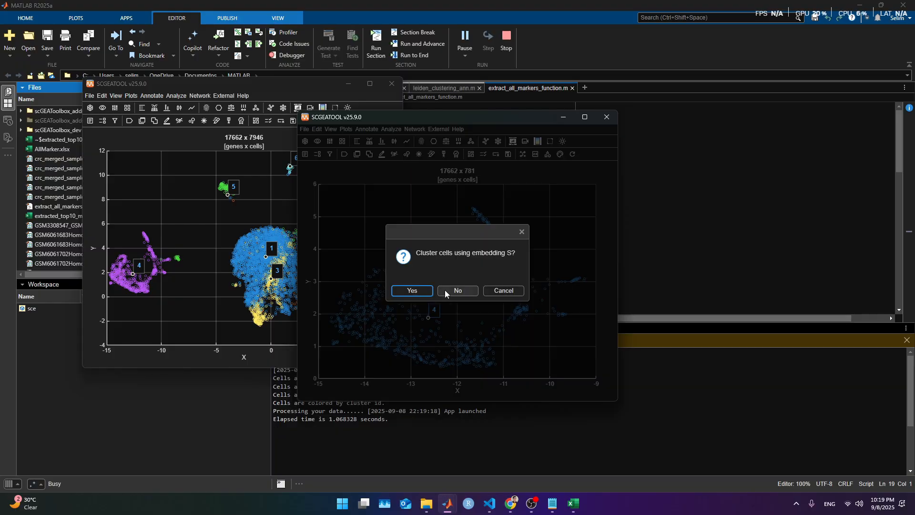
pyautogui.click(428, 289)
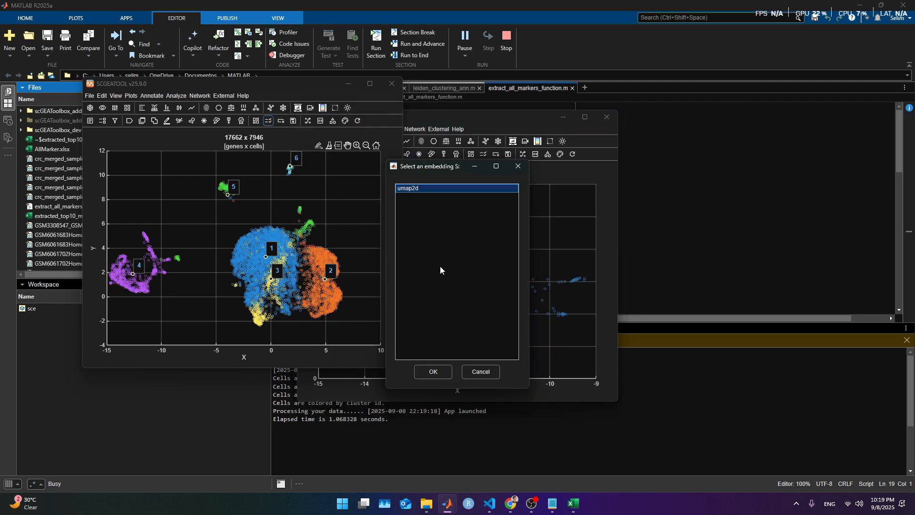
pyautogui.click(432, 372)
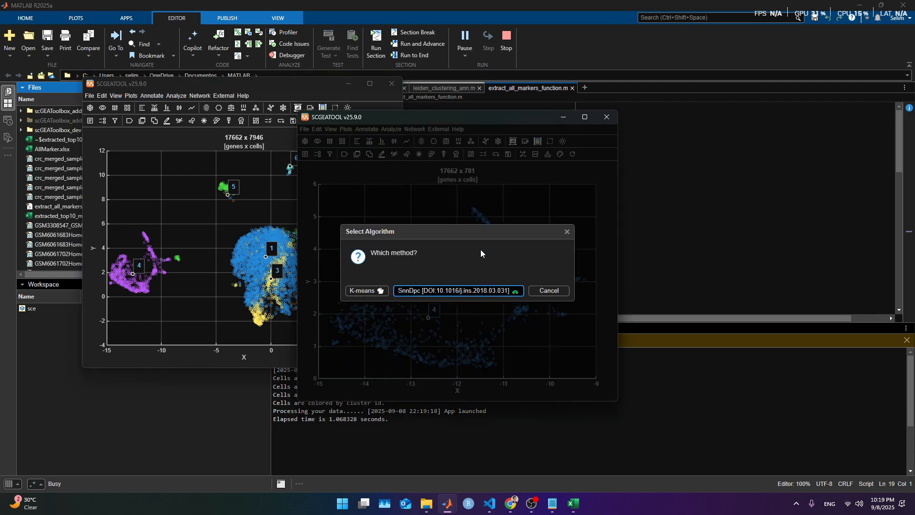
pyautogui.click(479, 292)
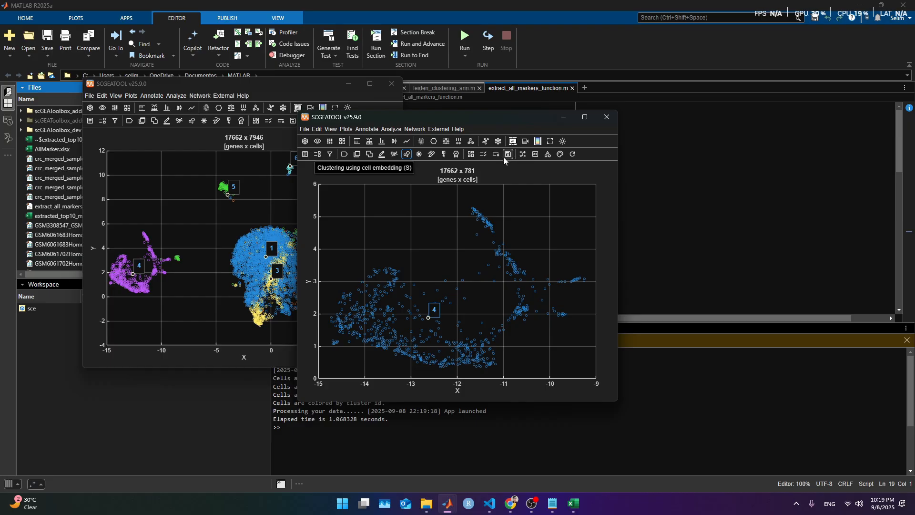
# Export the group 4 subset to the MATLAB workspace as sce1 and close the subset window
pyautogui.click(505, 155)
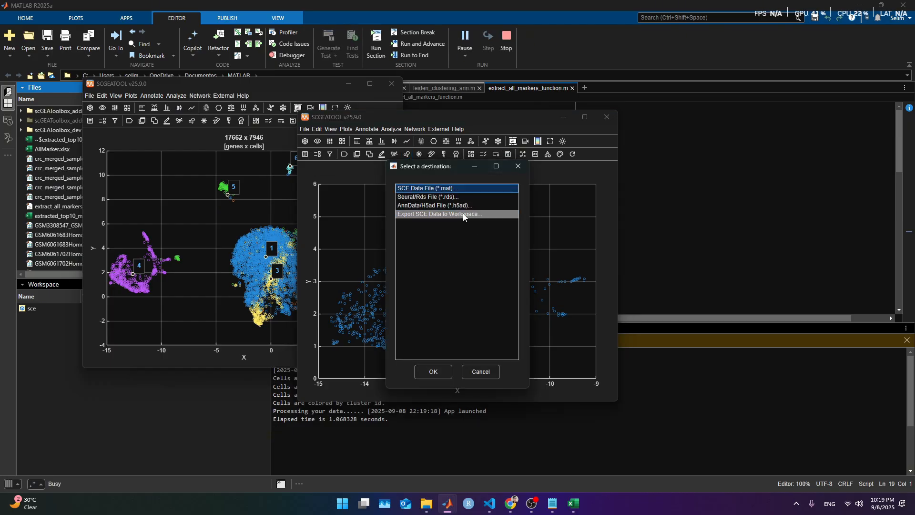
pyautogui.click(436, 372)
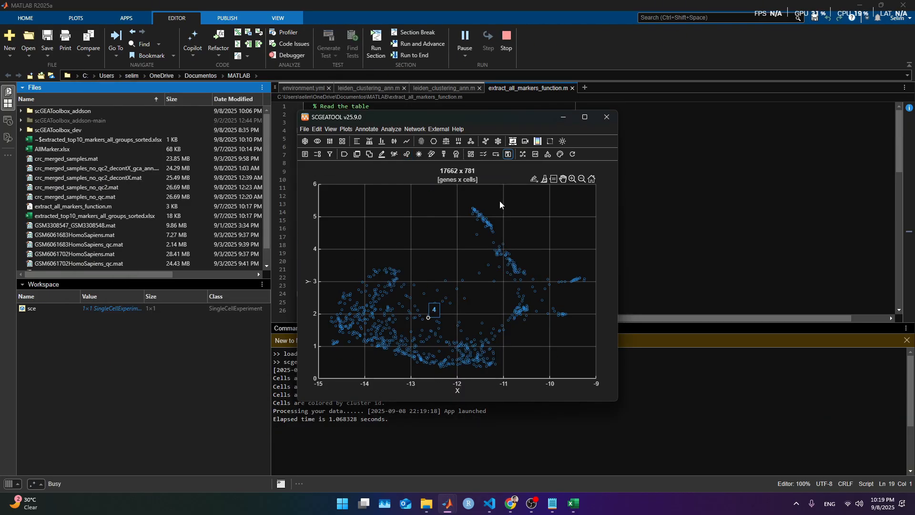
pyautogui.write('1')
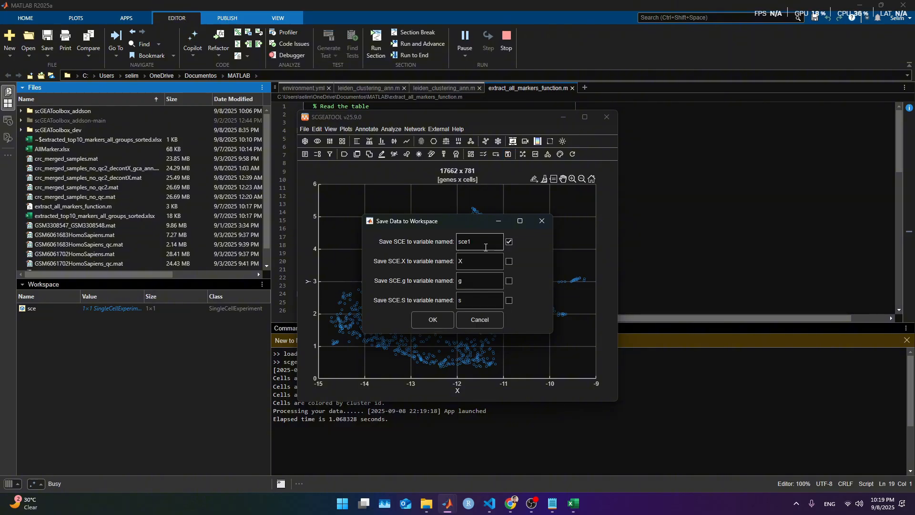
pyautogui.click(432, 320)
pyautogui.click(606, 117)
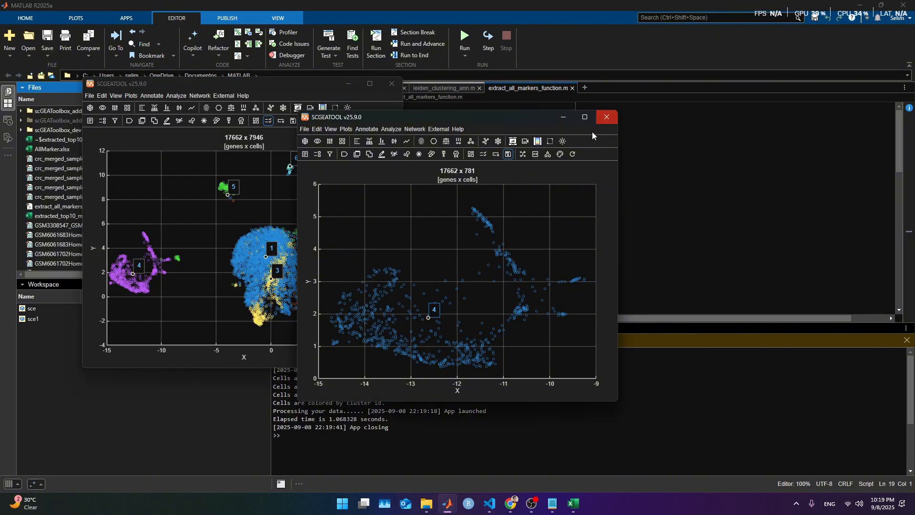
# Run leiden_clustering_ann on sce with resolution 1, storing the output in sce1, and rerun the same command after the error
pyautogui.click(392, 84)
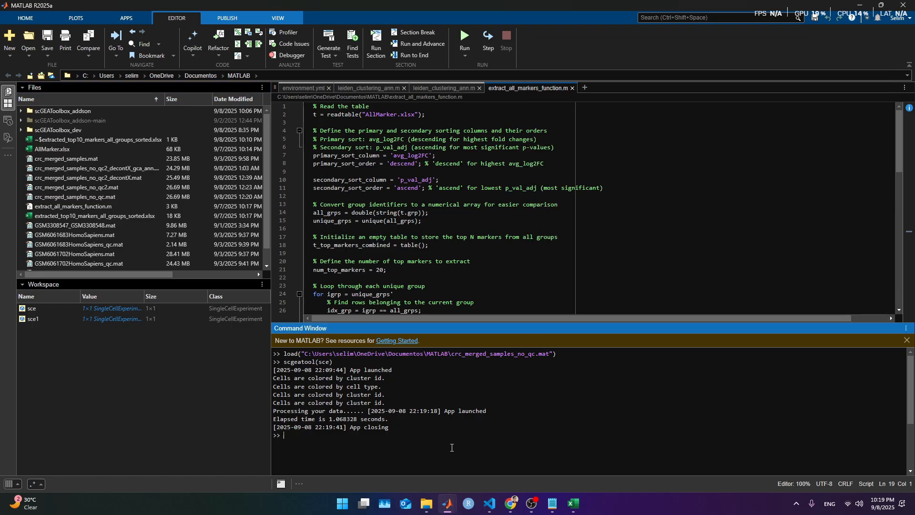
pyautogui.write('e1 = l')
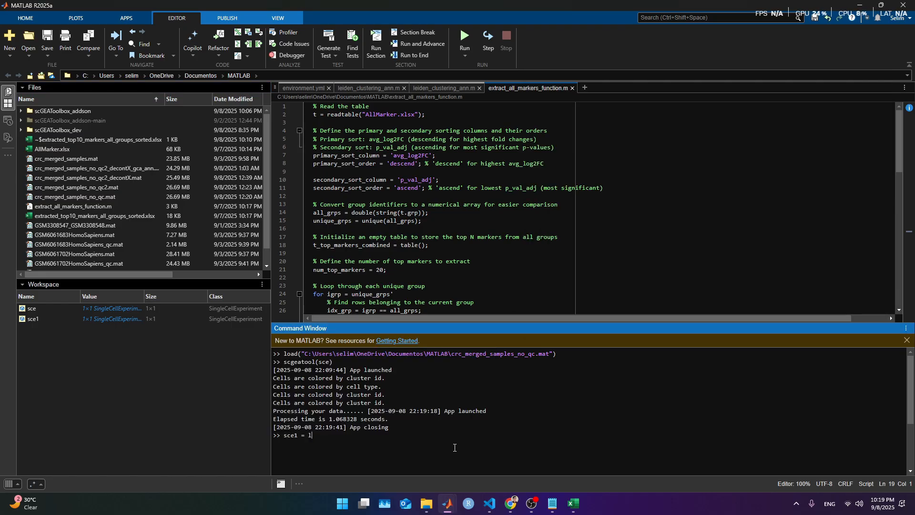
pyautogui.write('eiden_clustering_ann(sce')
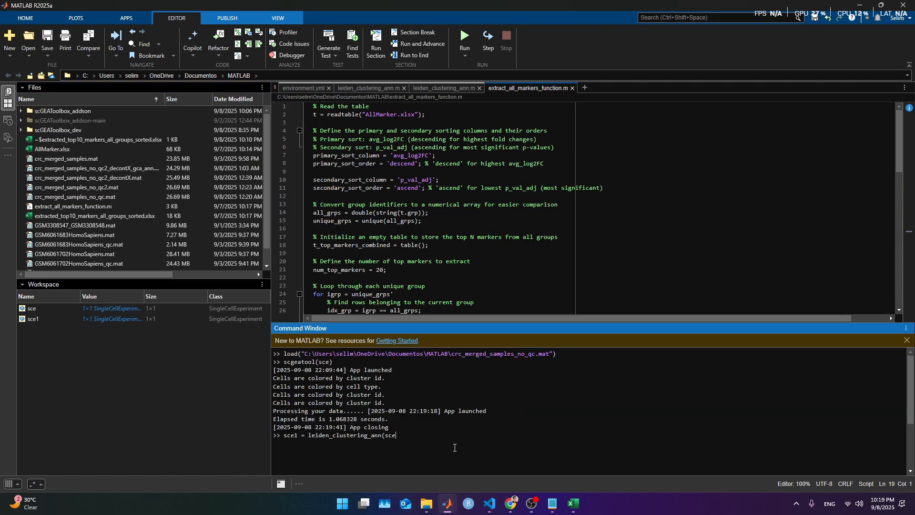
pyautogui.write(', ')
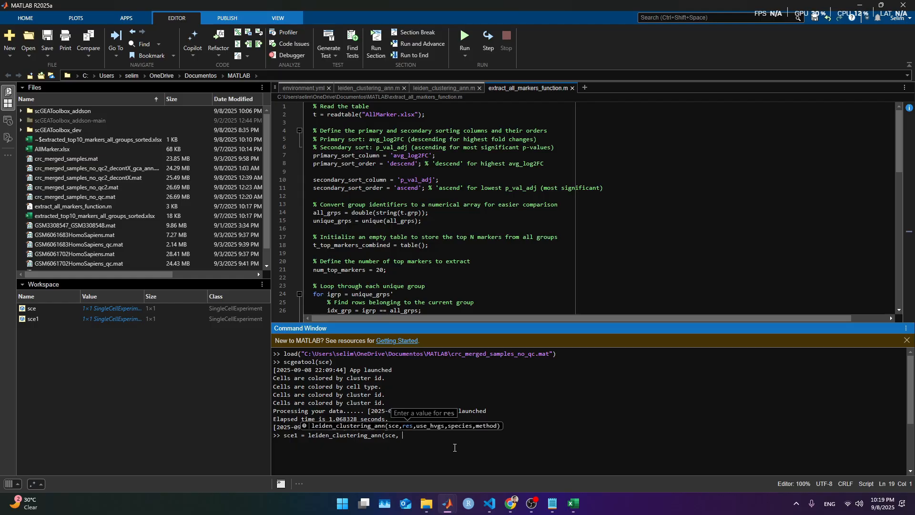
pyautogui.write('1.5')
pyautogui.write(')')
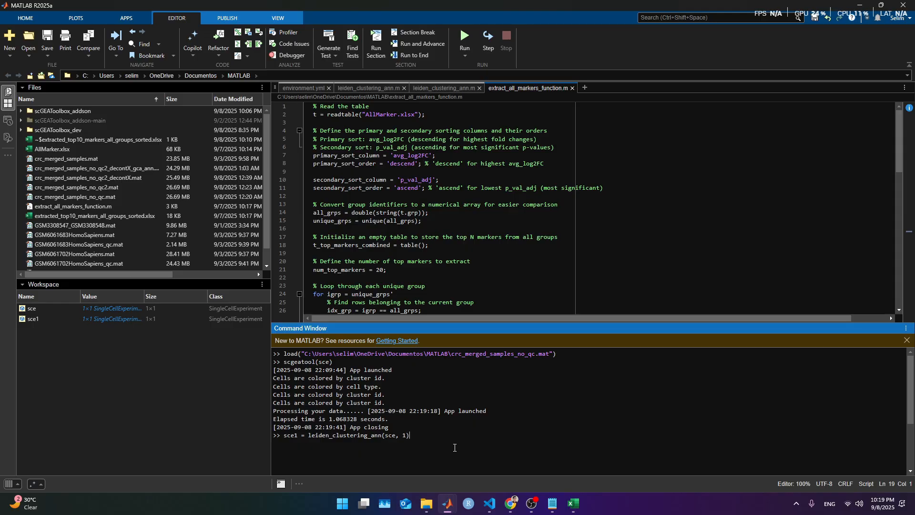
pyautogui.press('Return')
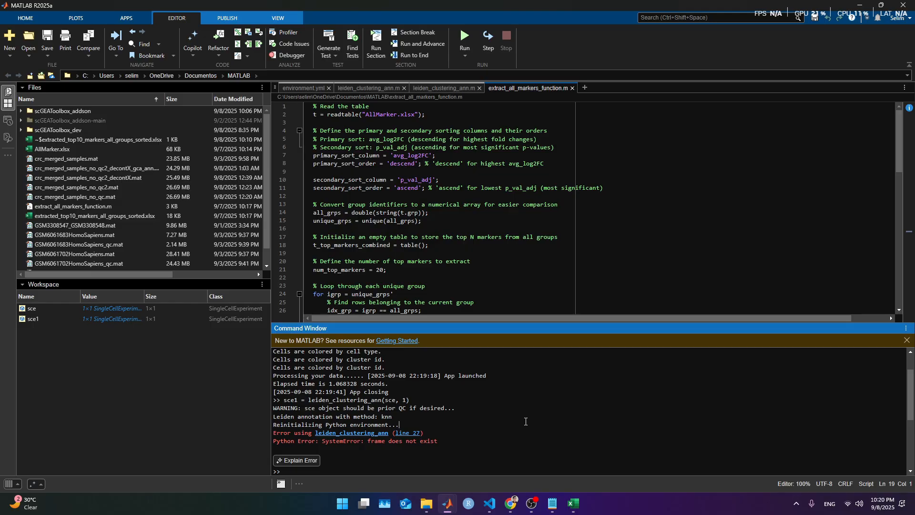
pyautogui.press('Up')
pyautogui.press('Return')
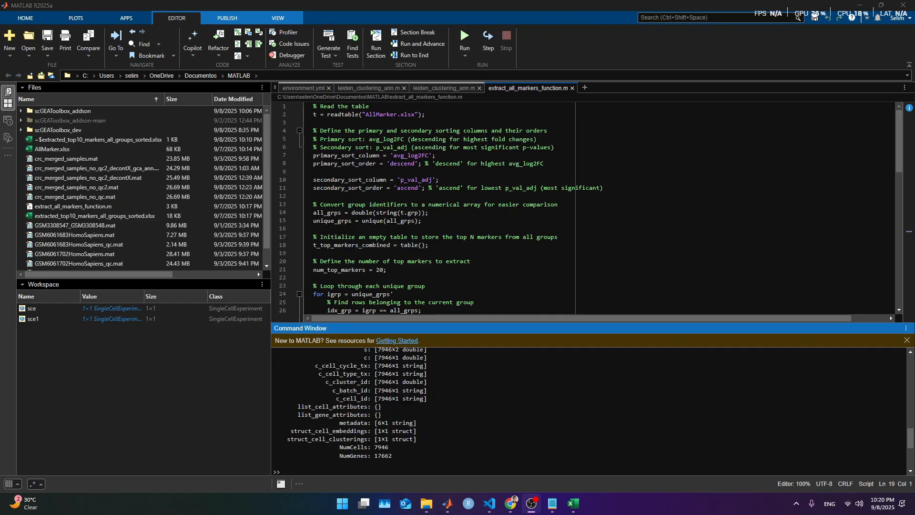
# Close the old cluster plot and relaunch SCGEATOOL on sce with the cells colored by cluster ID
pyautogui.click(456, 433)
pyautogui.press('Up')
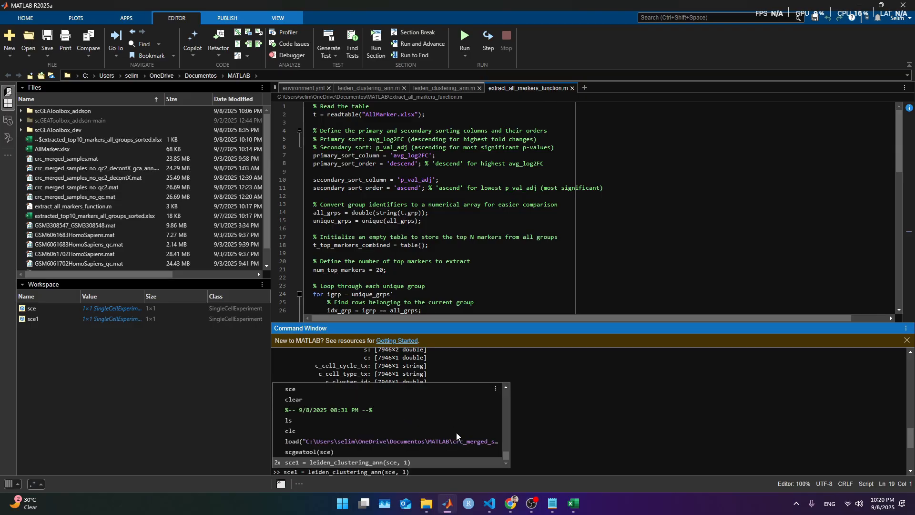
pyautogui.press('Escape')
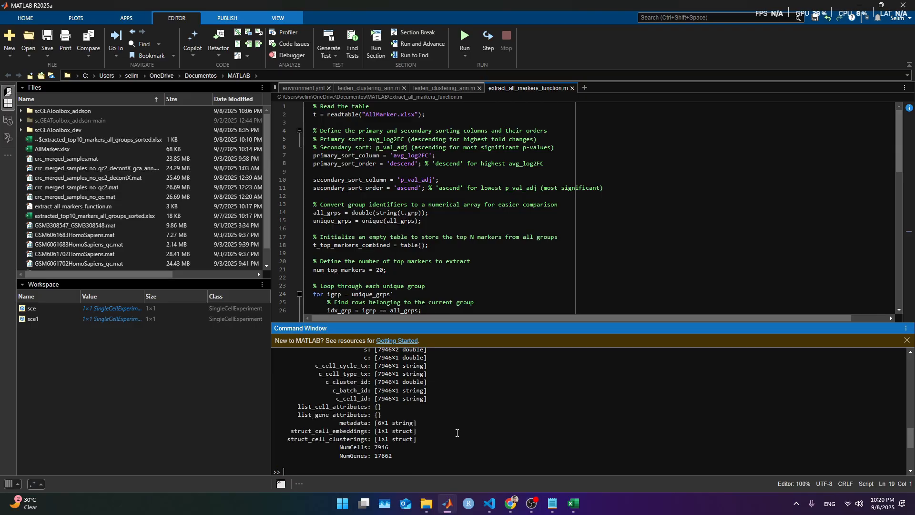
pyautogui.moveTo(447, 503)
pyautogui.click(502, 461)
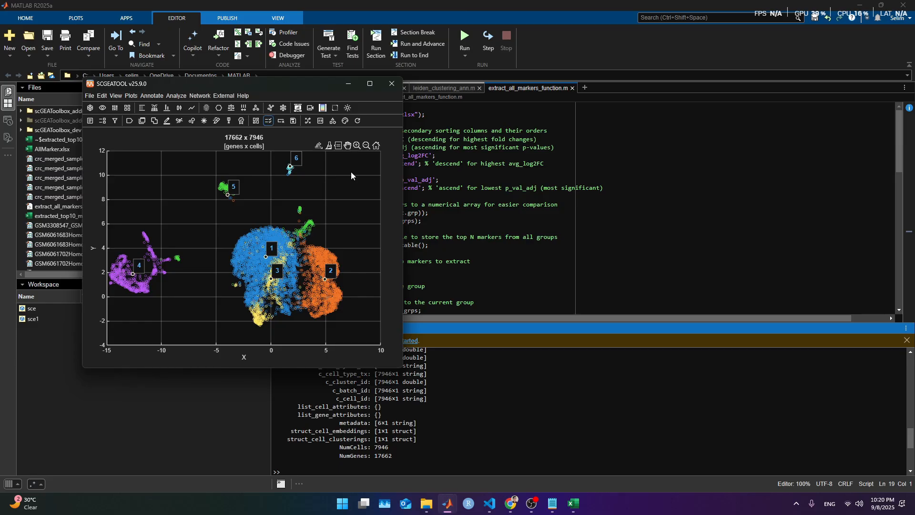
pyautogui.moveTo(453, 505)
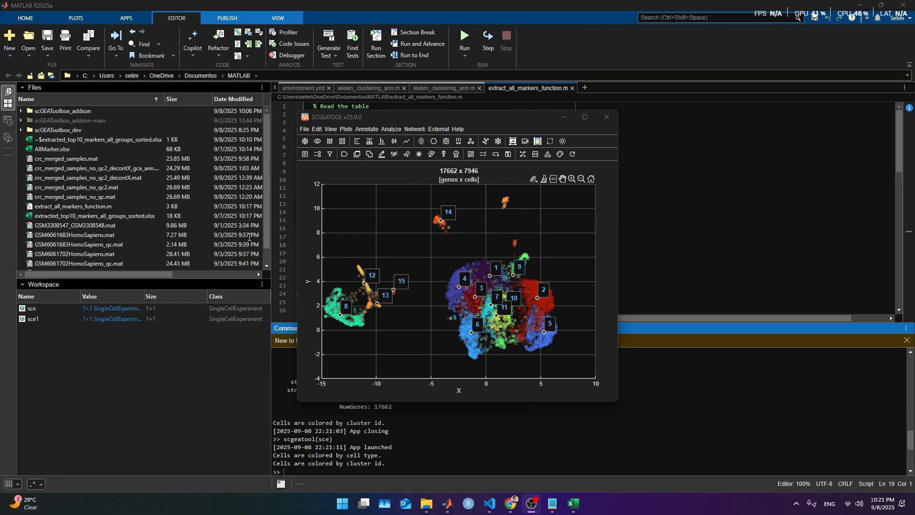
# Brush the large cell mass, the isolated cells around cluster 14, and the island of clusters 8, 12, 13 and 15 in turn
pyautogui.click(544, 184)
pyautogui.moveTo(570, 373)
pyautogui.mouseDown()
pyautogui.moveTo(518, 303)
pyautogui.moveTo(435, 235)
pyautogui.moveTo(446, 251)
pyautogui.mouseUp()
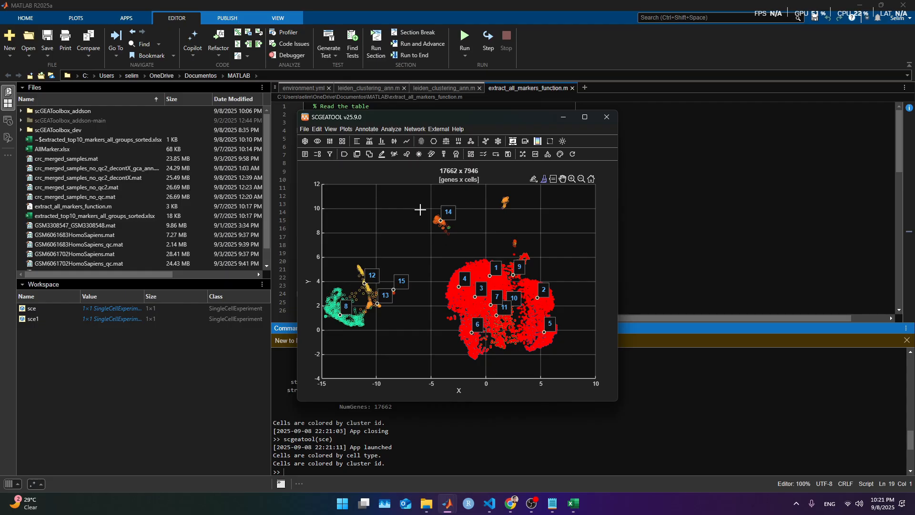
pyautogui.moveTo(420, 210)
pyautogui.mouseDown()
pyautogui.moveTo(535, 201)
pyautogui.moveTo(548, 186)
pyautogui.mouseUp()
pyautogui.moveTo(532, 235)
pyautogui.mouseDown()
pyautogui.moveTo(408, 217)
pyautogui.moveTo(398, 191)
pyautogui.mouseUp()
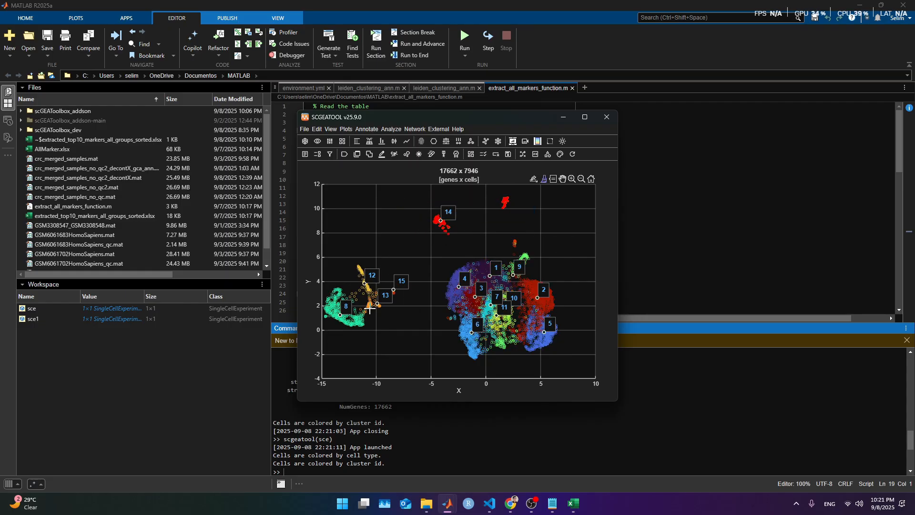
pyautogui.moveTo(418, 329)
pyautogui.mouseDown()
pyautogui.moveTo(333, 245)
pyautogui.moveTo(306, 247)
pyautogui.mouseUp()
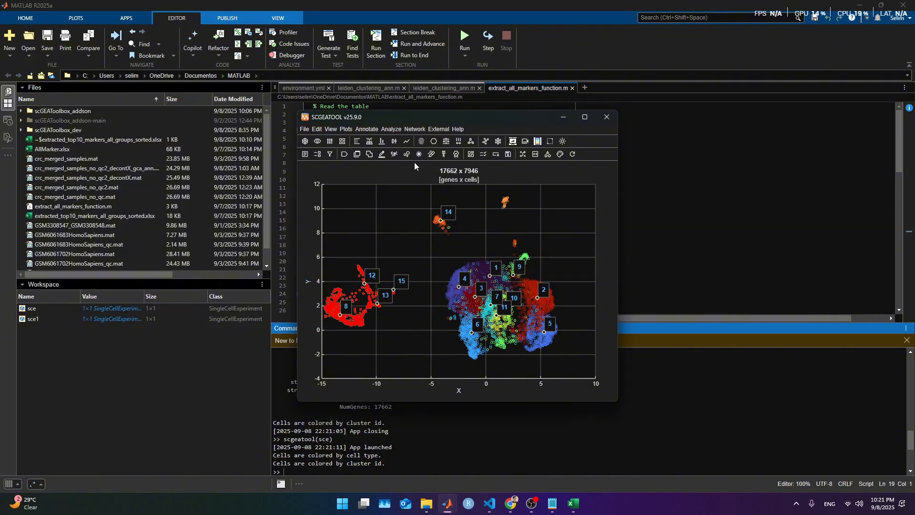
# Run Find All Markers on the reclustered cells with Cluster ID as the grouping variable
pyautogui.click(456, 154)
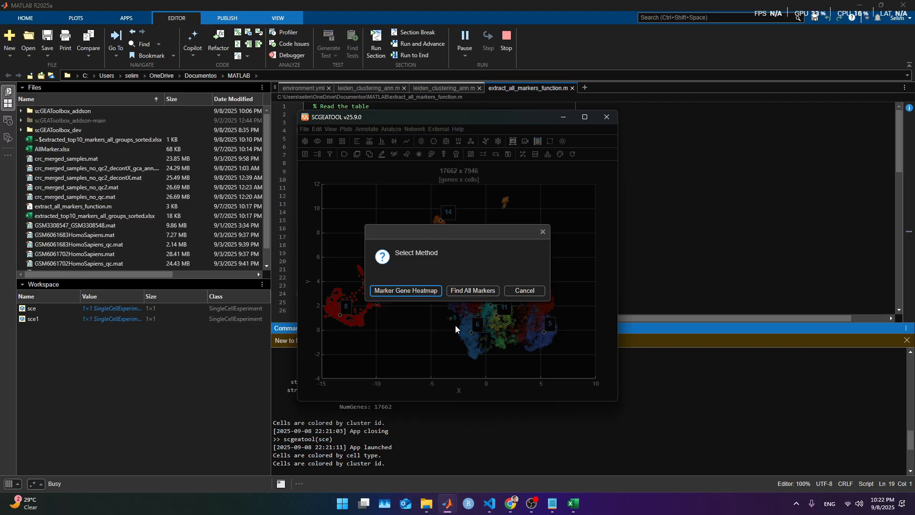
pyautogui.click(458, 291)
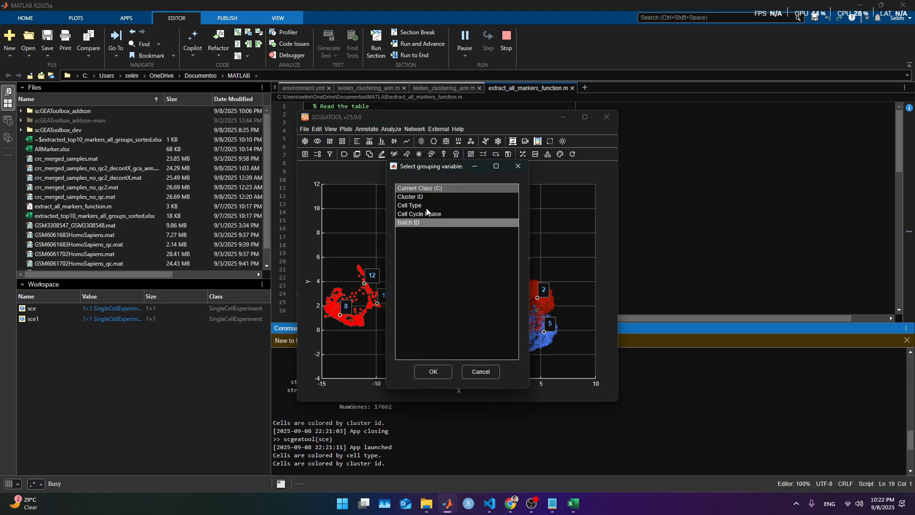
pyautogui.click(426, 197)
pyautogui.click(439, 375)
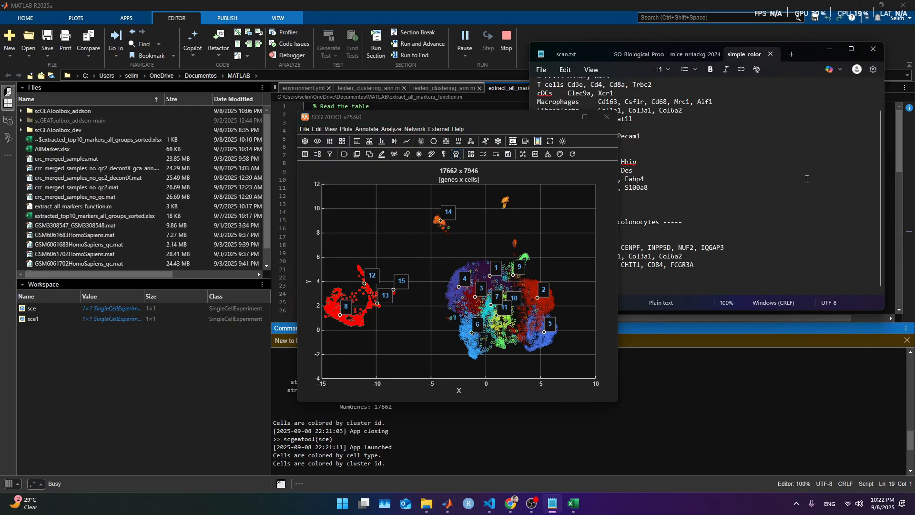
# Close the simple_color notes and view the Colonocyte markers list in the mice_nr4ackg_2024 notes
pyautogui.click(770, 54)
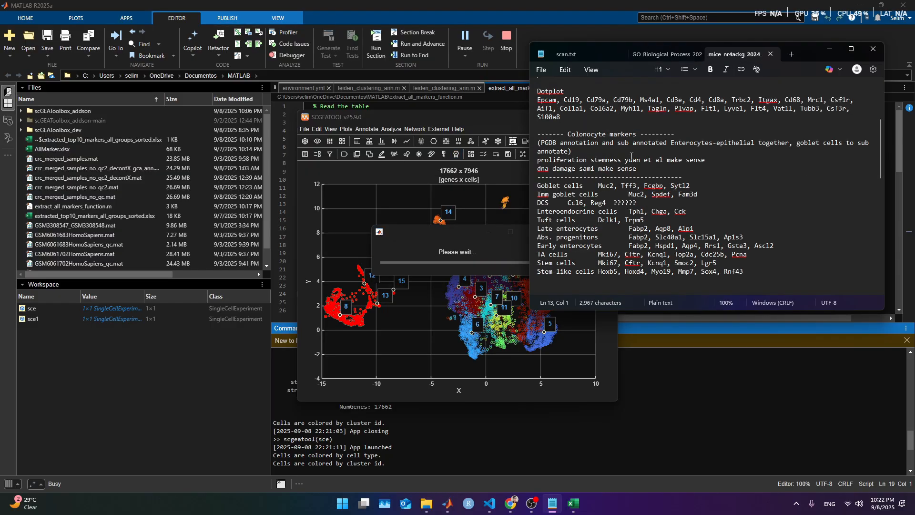
# Review the Global and Colonocyte marker lists in the notes, open a blank note and minimize the notes window
pyautogui.click(777, 182)
pyautogui.scroll(-2, 777, 194)
pyautogui.scroll(4, 776, 194)
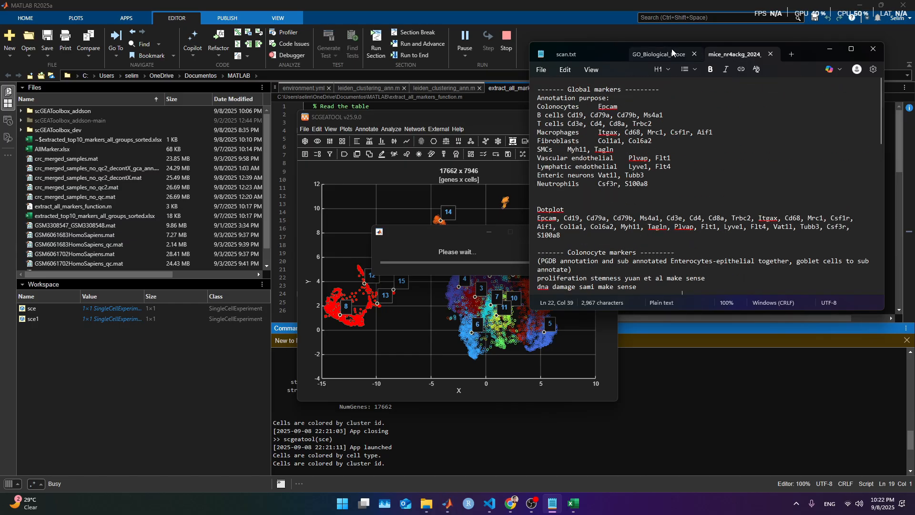
pyautogui.click(672, 53)
pyautogui.click(790, 56)
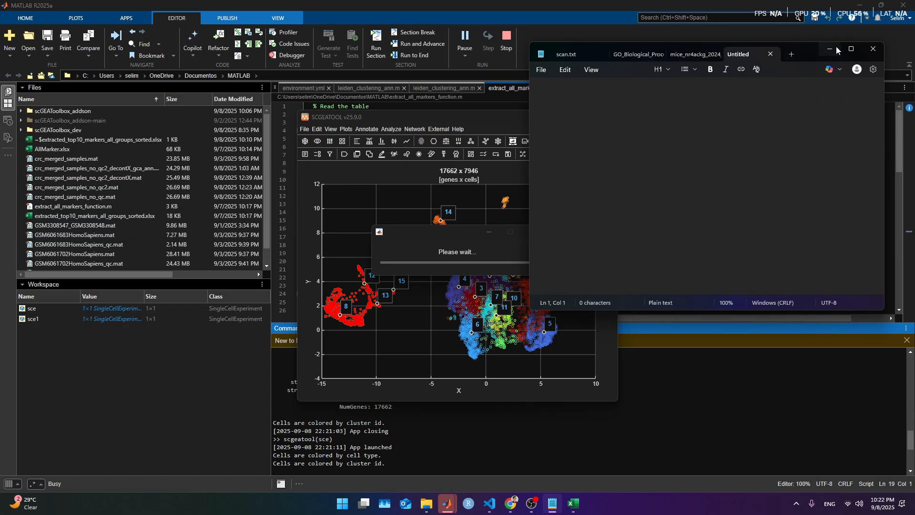
pyautogui.click(838, 50)
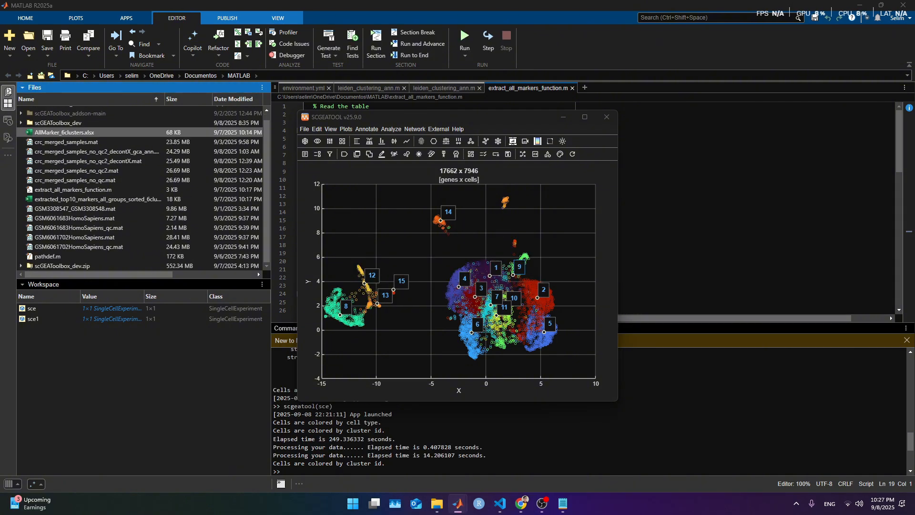
# Examine the Find All Markers results table through its last group and check it against the cluster plot
pyautogui.moveTo(0, 255); pyautogui.dragTo(582, 110)
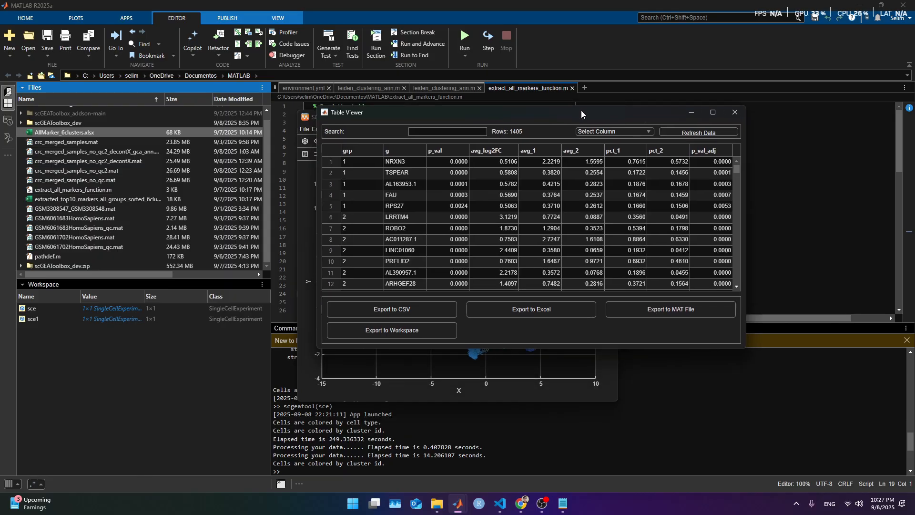
pyautogui.moveTo(736, 171); pyautogui.dragTo(725, 301)
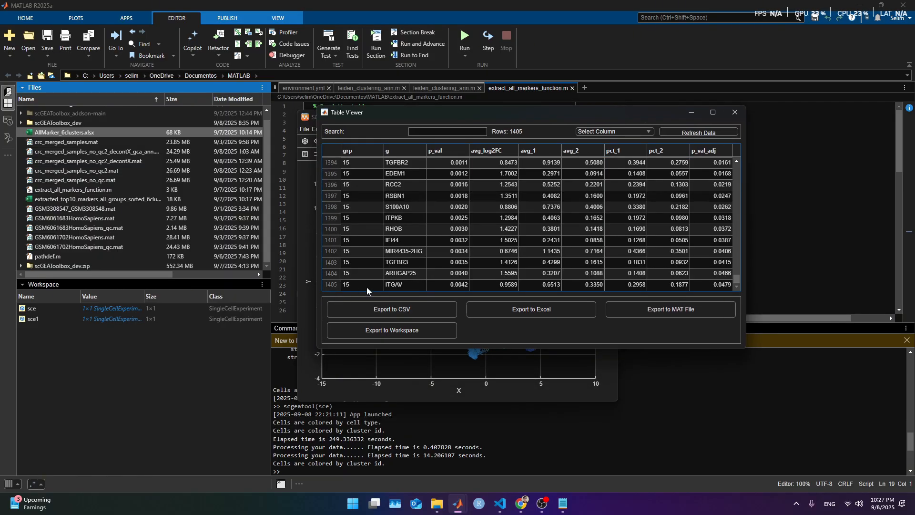
pyautogui.click(473, 396)
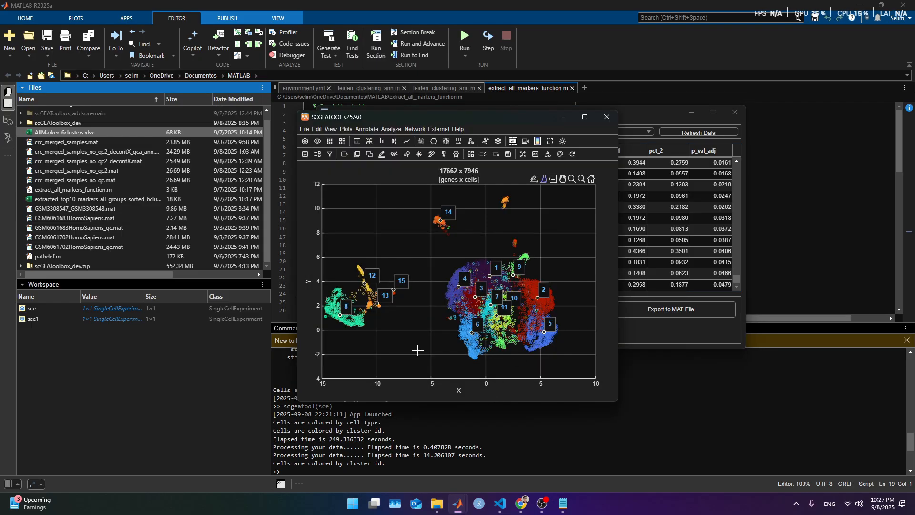
pyautogui.click(682, 325)
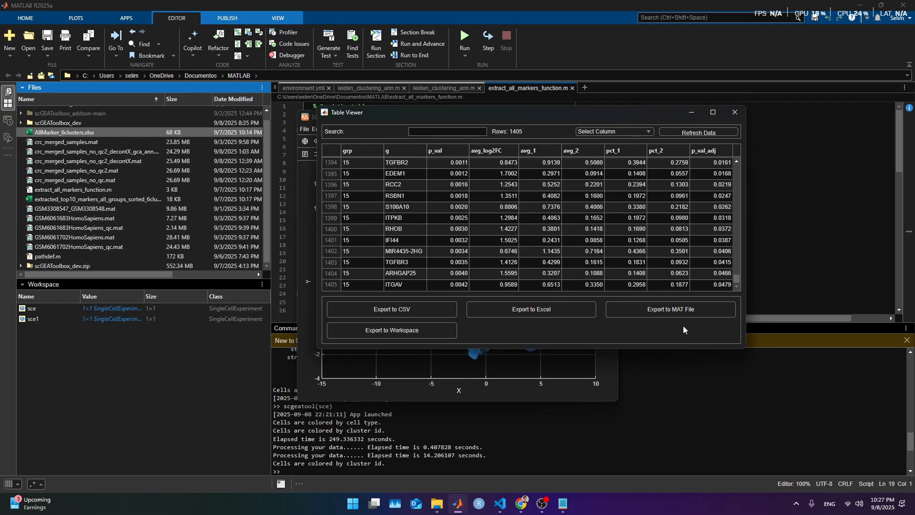
# Start exporting the marker table to Excel, taking the file name from the existing AllMarker_6clusters.xlsx
pyautogui.click(497, 306)
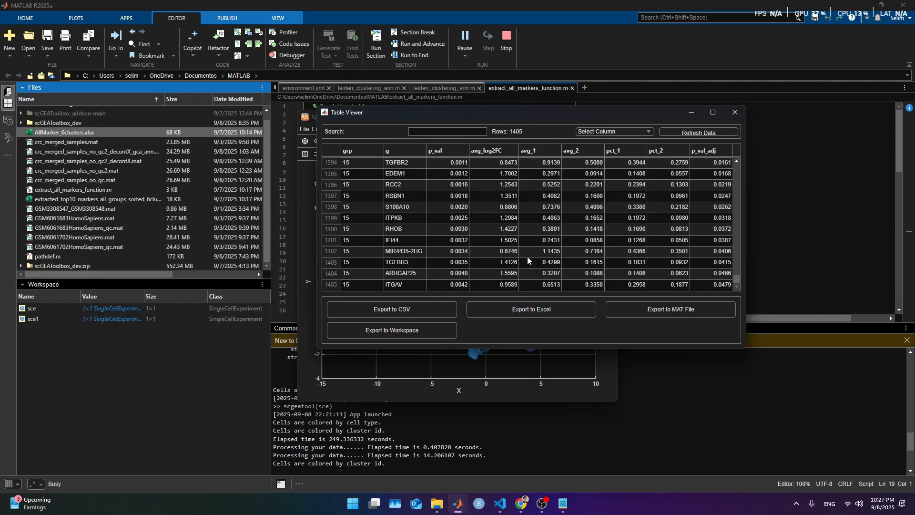
pyautogui.click(448, 237)
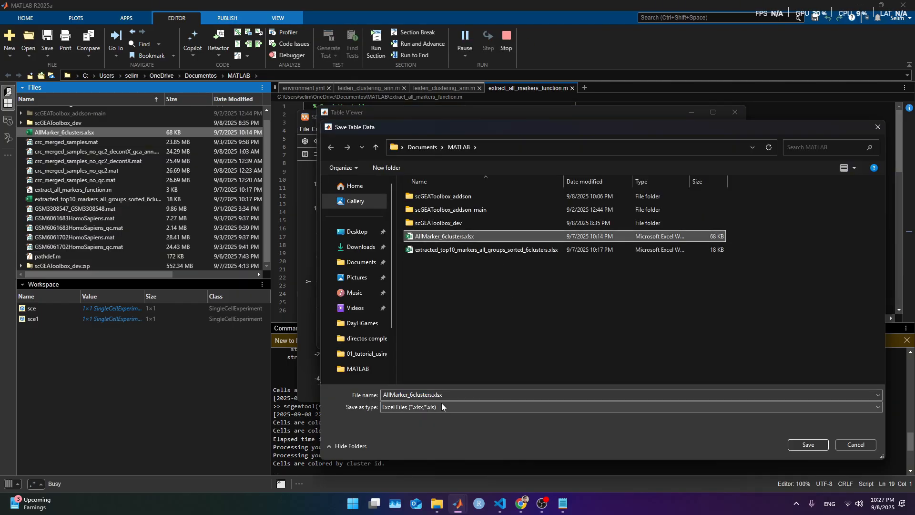
pyautogui.click(491, 396)
pyautogui.click(491, 396)
pyautogui.click(428, 395)
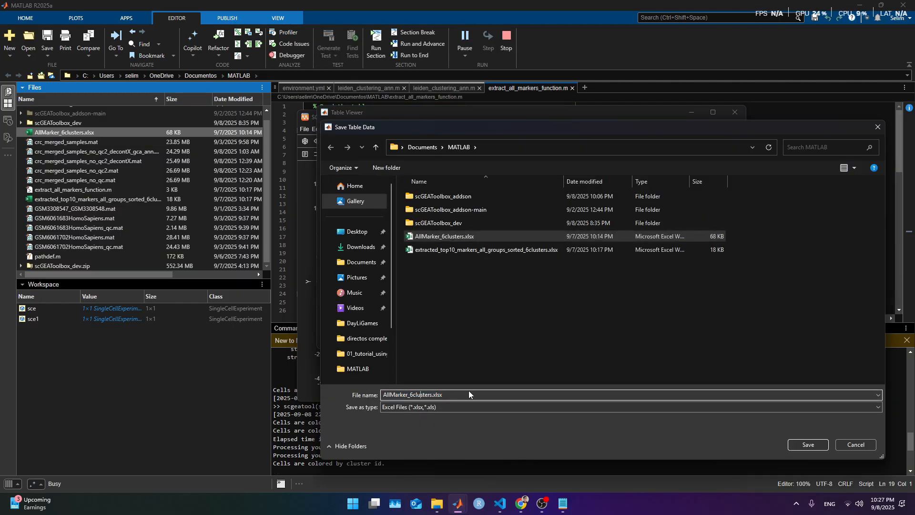
pyautogui.hotkey('ctrl', 'a')
pyautogui.press('BackSpace')
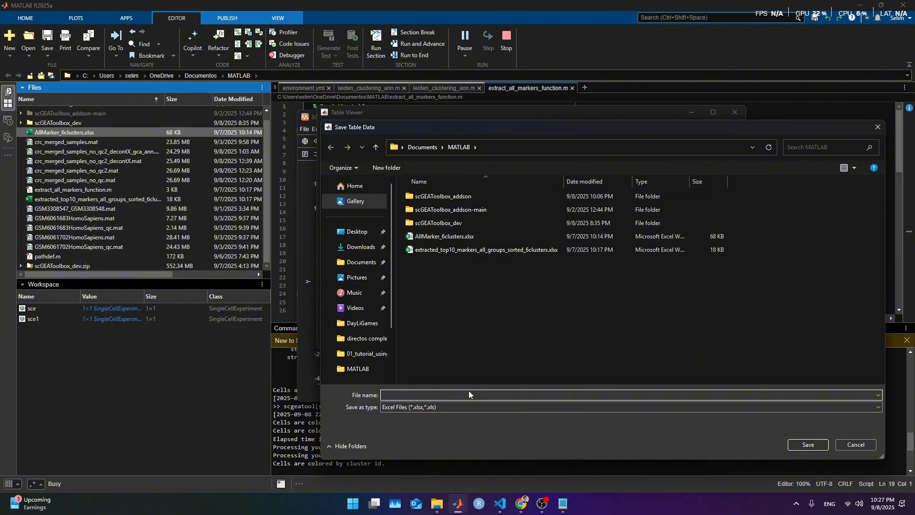
pyautogui.click(444, 236)
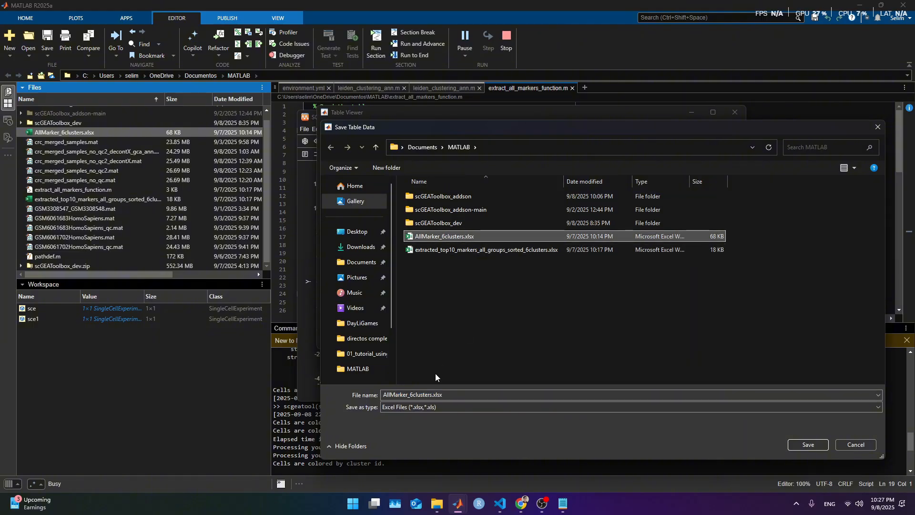
# Save the exported marker table as AllMarker_clusters_15clusters.xlsx and close the table viewer
pyautogui.click(413, 395)
pyautogui.click(413, 395)
pyautogui.hotkey('ctrl', 'a')
pyautogui.write('15')
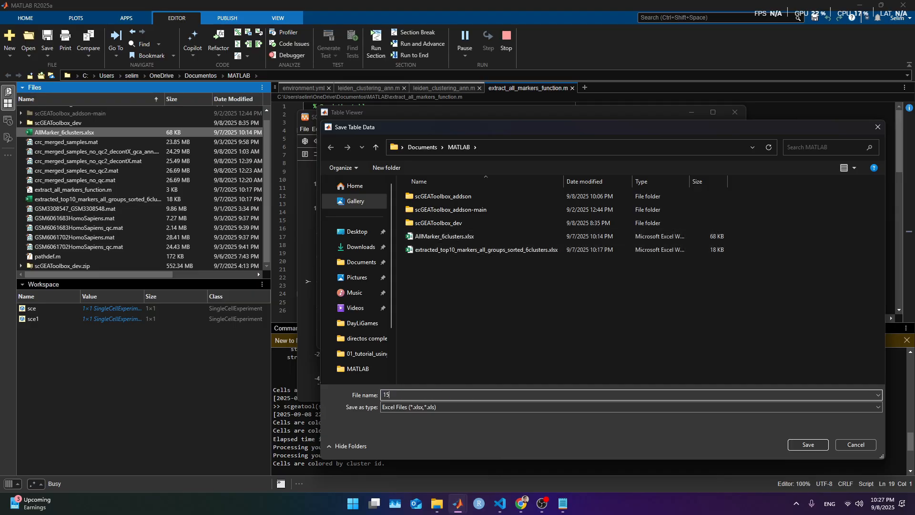
pyautogui.hotkey('ctrl', 'z')
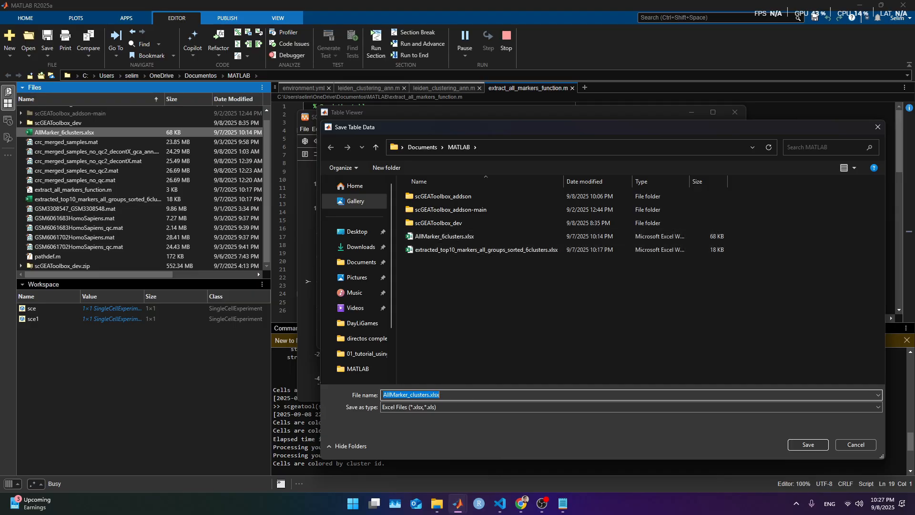
pyautogui.click(513, 406)
pyautogui.click(490, 395)
pyautogui.click(489, 392)
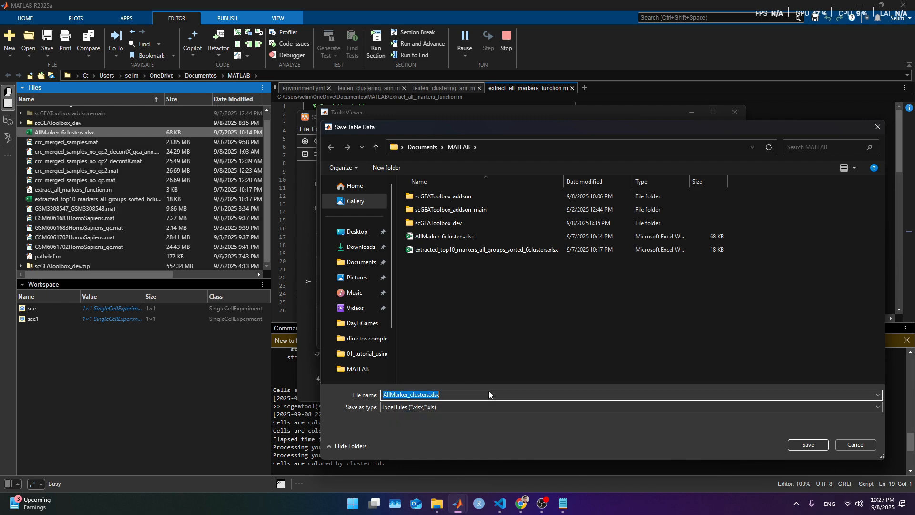
pyautogui.click(489, 393)
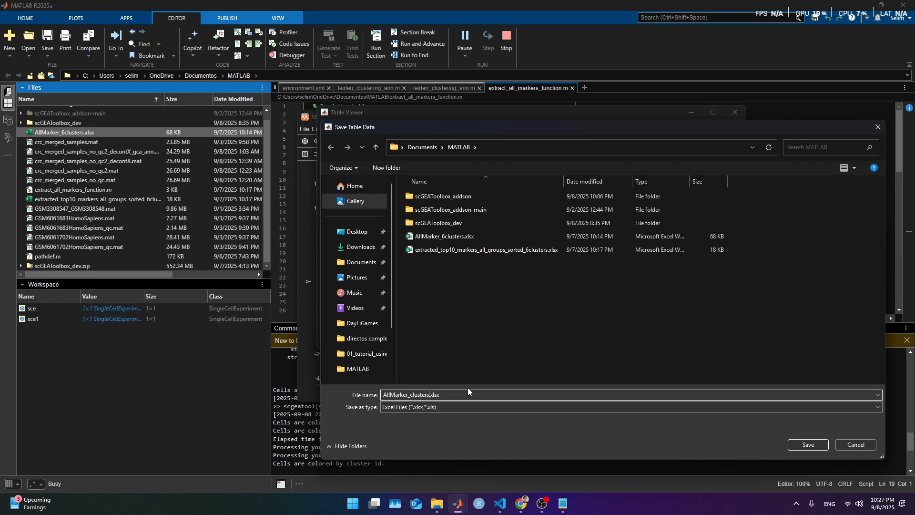
pyautogui.write('_15clusters')
pyautogui.press('Return')
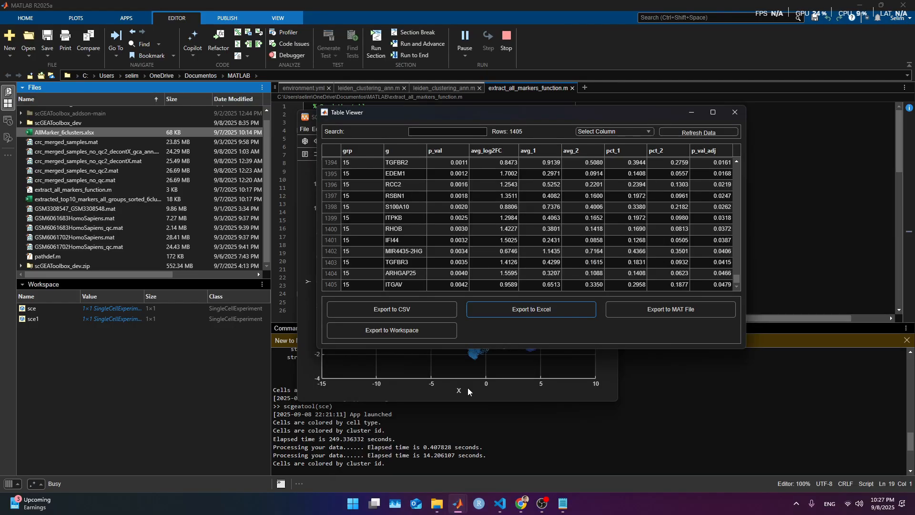
pyautogui.click(611, 263)
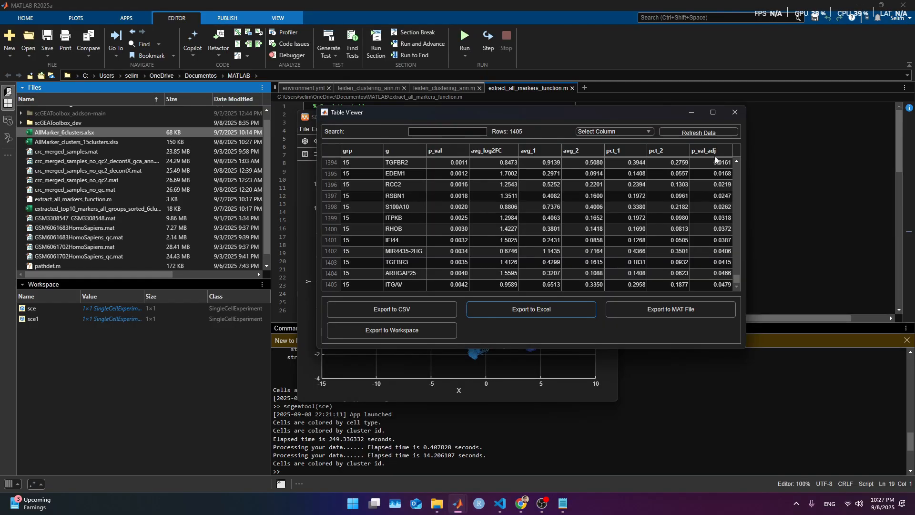
pyautogui.click(734, 113)
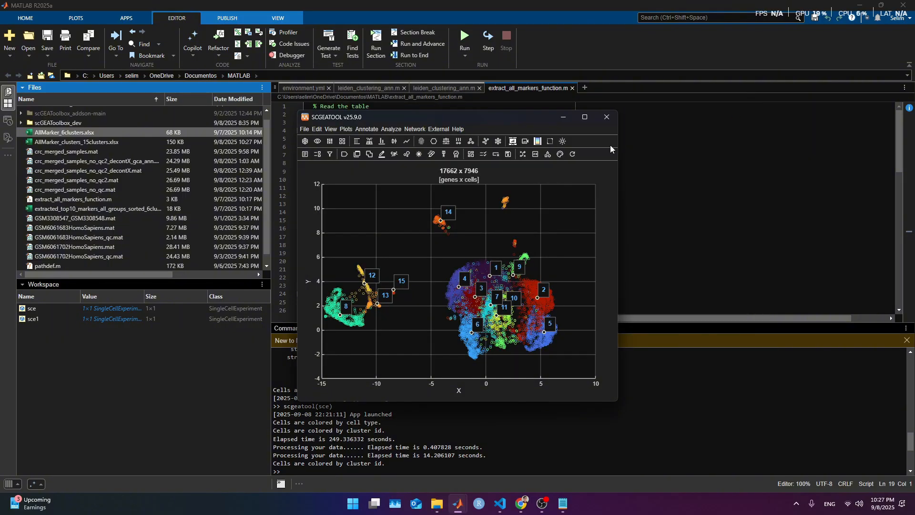
# Change the input file in the readtable call of extract_all_markers_function.m to AllMarker_clusters_15clusters.xlsx and save the script
pyautogui.click(630, 155)
pyautogui.moveTo(386, 114); pyautogui.dragTo(374, 106)
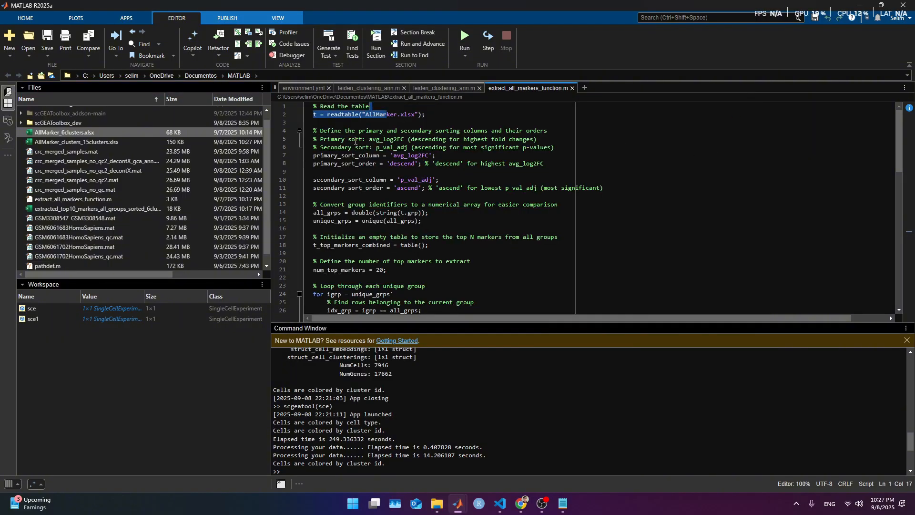
pyautogui.rightClick(75, 142)
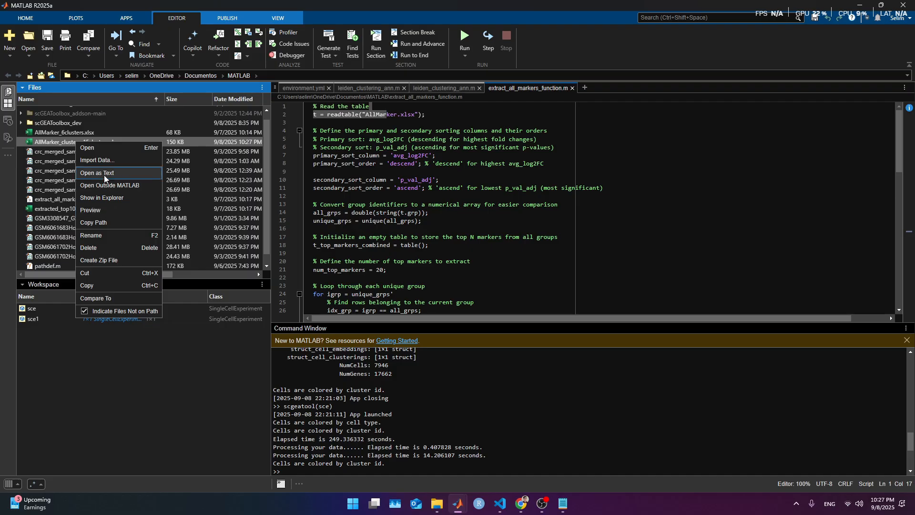
pyautogui.press('Escape')
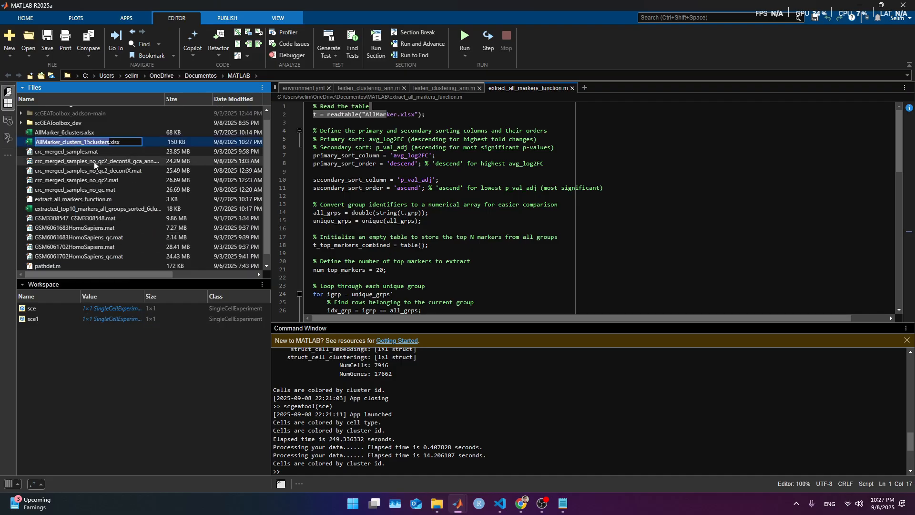
pyautogui.rightClick(98, 141)
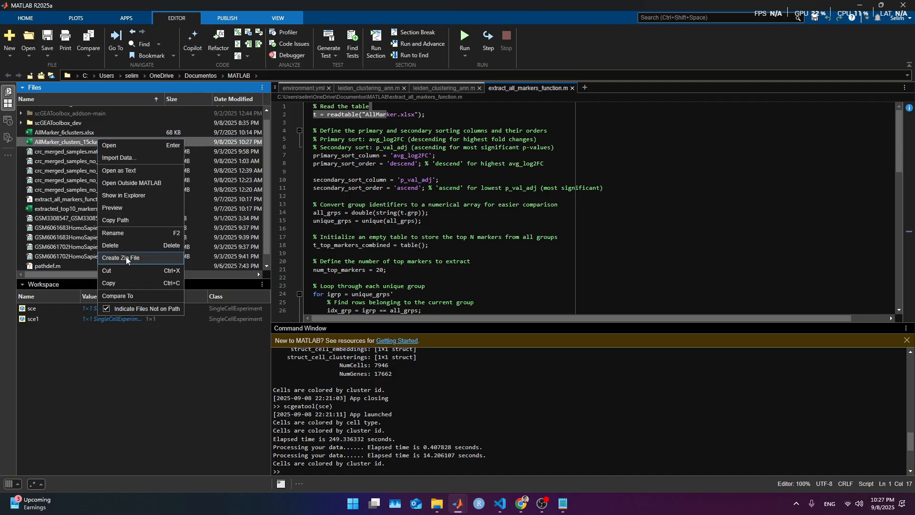
pyautogui.click(126, 233)
pyautogui.hotkey('ctrl', 'c')
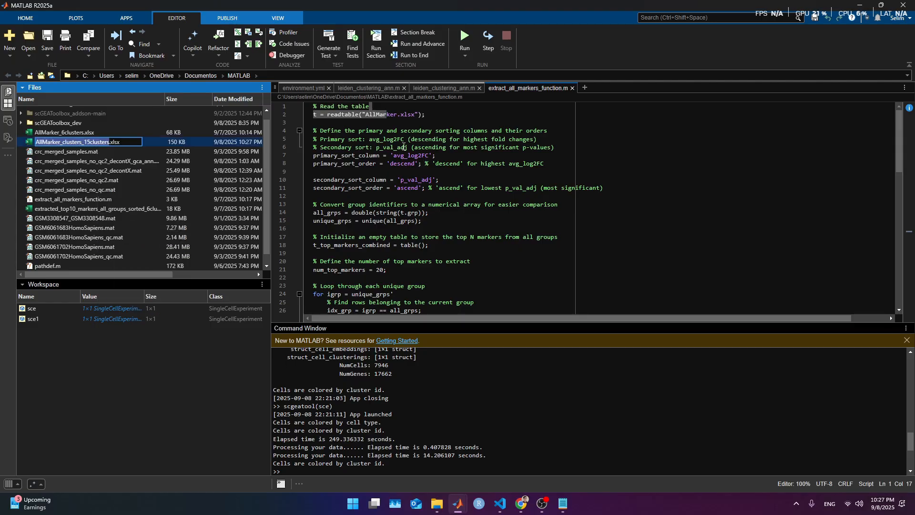
pyautogui.doubleClick(381, 115)
pyautogui.hotkey('ctrl', 'v')
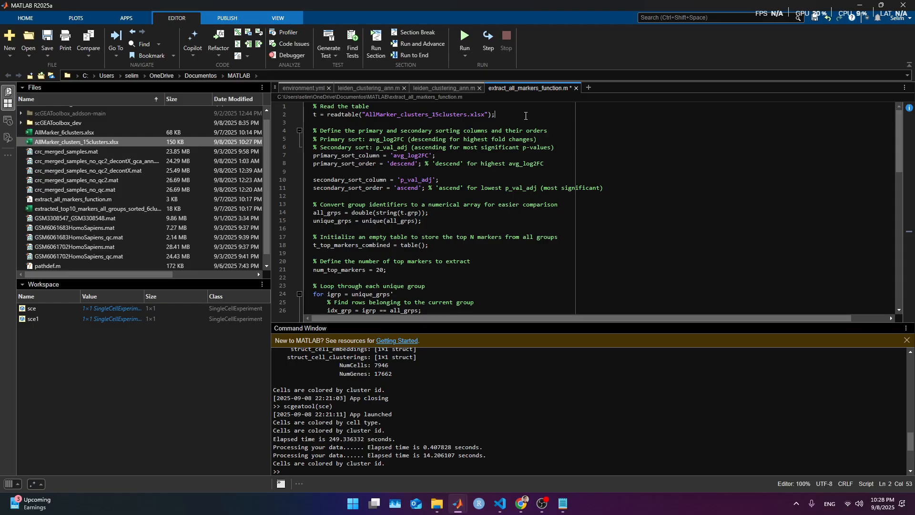
pyautogui.hotkey('ctrl', 's')
# Evaluate the entire extract_all_markers_function.m script in the Command Window to extract the top markers per group
pyautogui.scroll(-11, 567, 231)
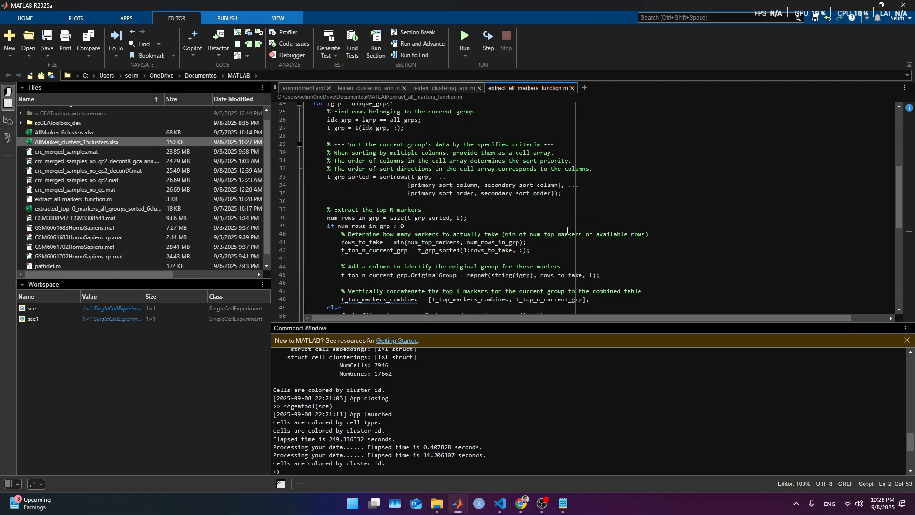
pyautogui.scroll(-4, 513, 260)
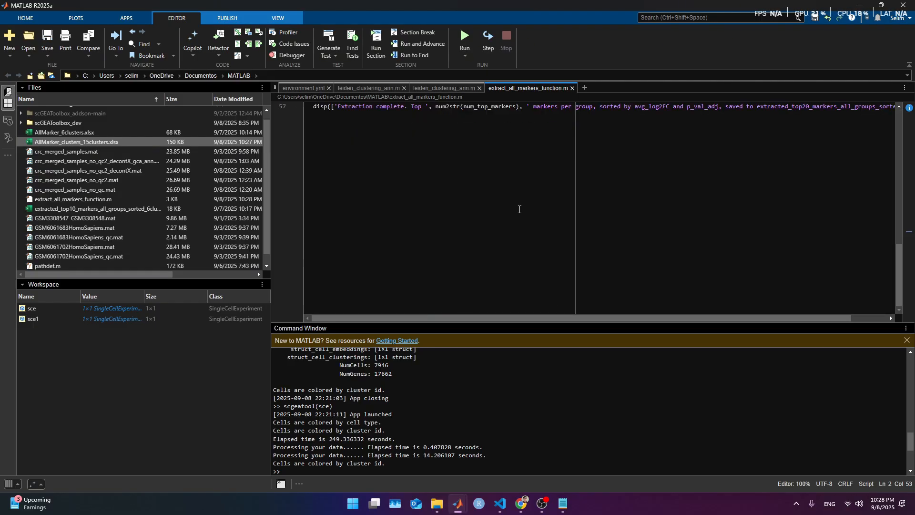
pyautogui.hotkey('ctrl', 'a')
pyautogui.scroll(8, 463, 130)
pyautogui.rightClick(376, 213)
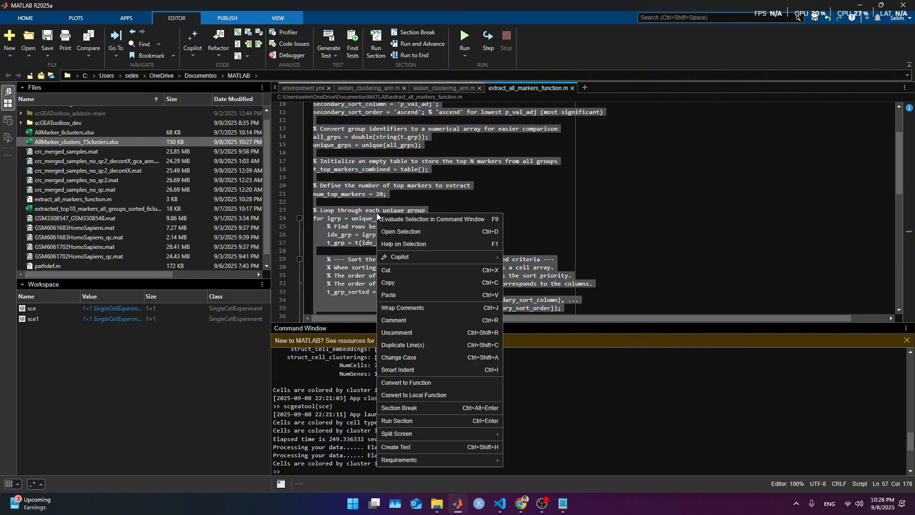
pyautogui.click(403, 220)
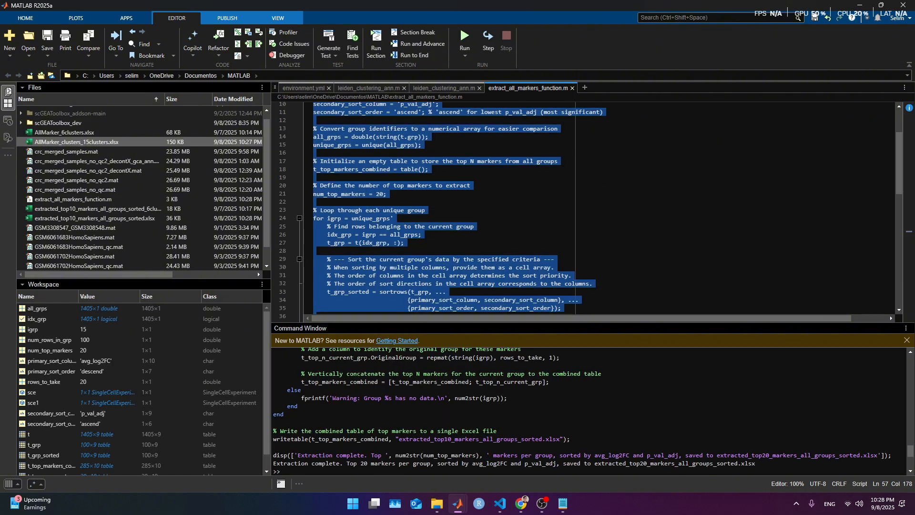
# Show the MATLAB folder in File Explorer, widen its Name column, and open extracted_top10_markers_all_groups_sorted.xlsx in Excel
pyautogui.hotkey('alt', 'Tab')
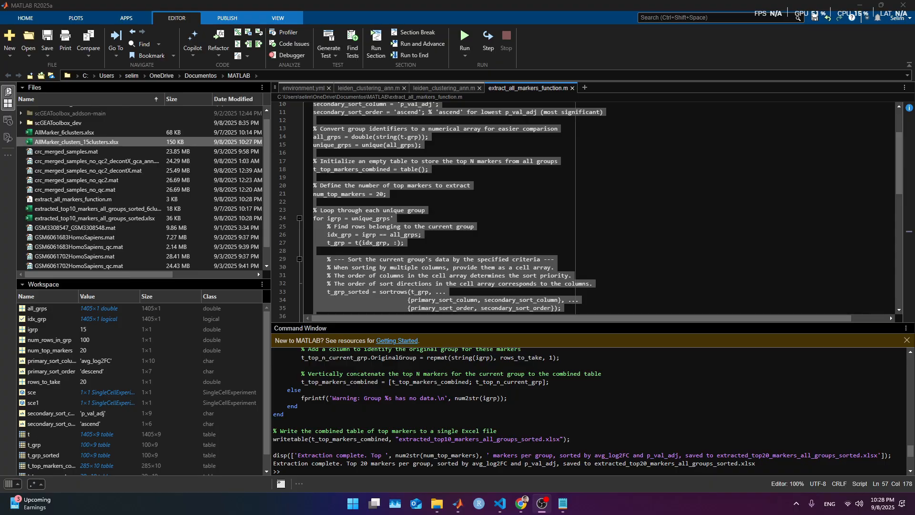
pyautogui.hotkey('alt', 'Tab')
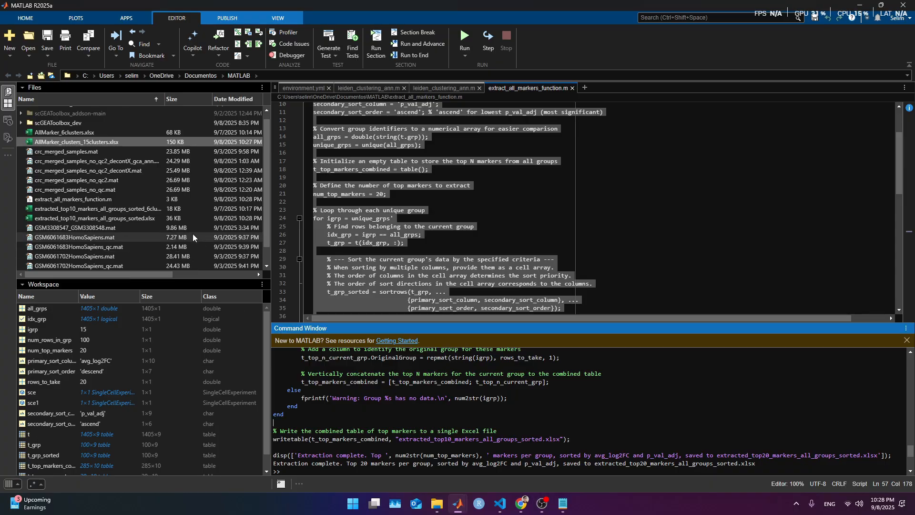
pyautogui.rightClick(182, 224)
pyautogui.click(229, 230)
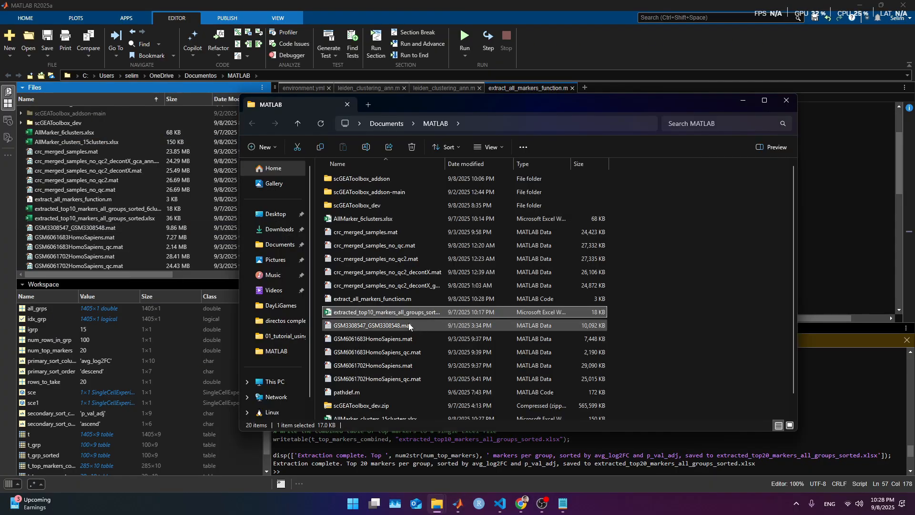
pyautogui.click(419, 311)
pyautogui.moveTo(446, 164); pyautogui.dragTo(513, 164)
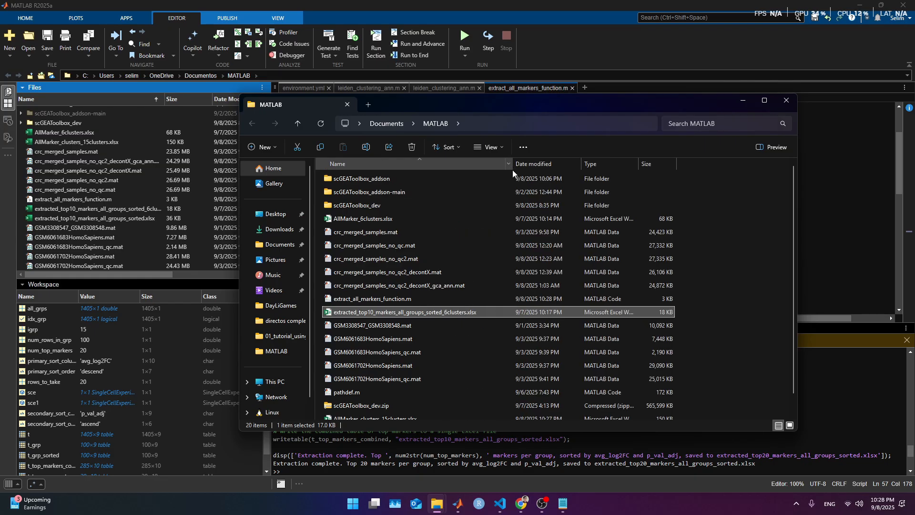
pyautogui.scroll(-1, 491, 296)
pyautogui.click(408, 410)
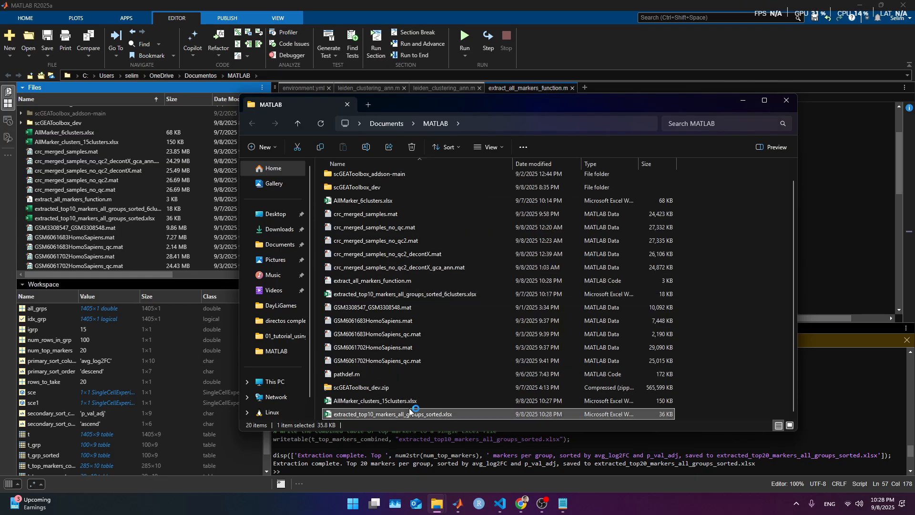
pyautogui.press('Return')
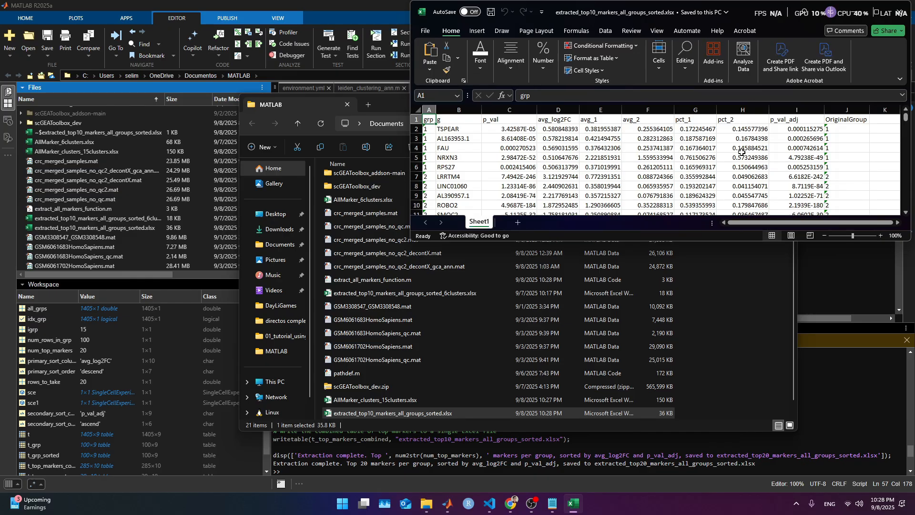
# Minimize the File Explorer and MATLAB windows, keeping the marker workbook open on the desktop
pyautogui.click(741, 157)
pyautogui.click(736, 301)
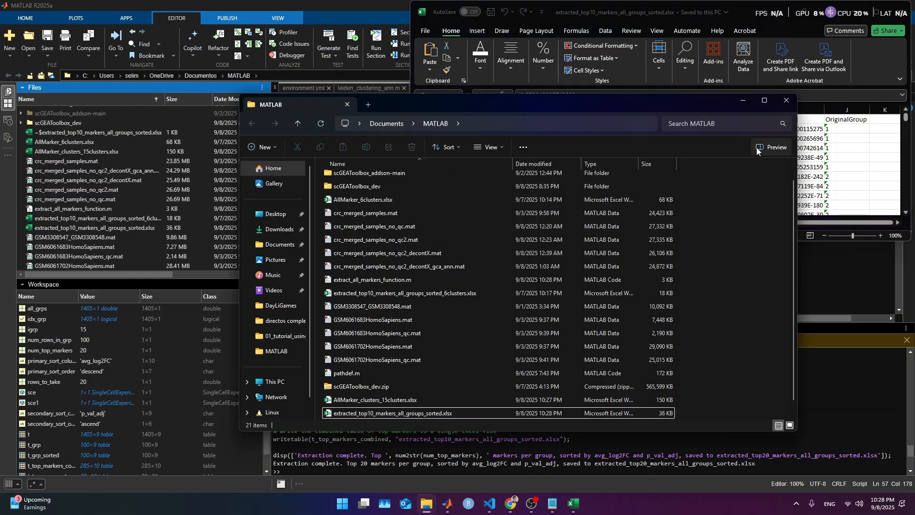
pyautogui.click(740, 102)
pyautogui.moveTo(738, 15); pyautogui.dragTo(506, 72)
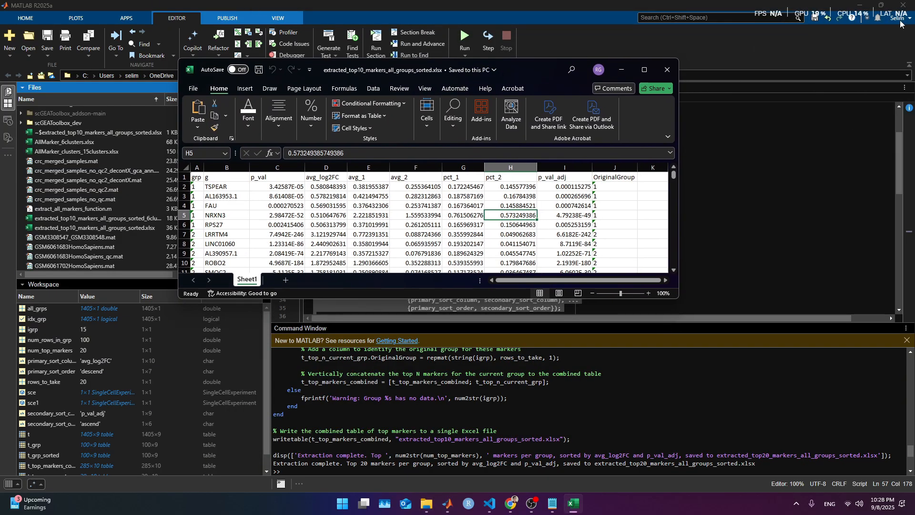
pyautogui.click(860, 6)
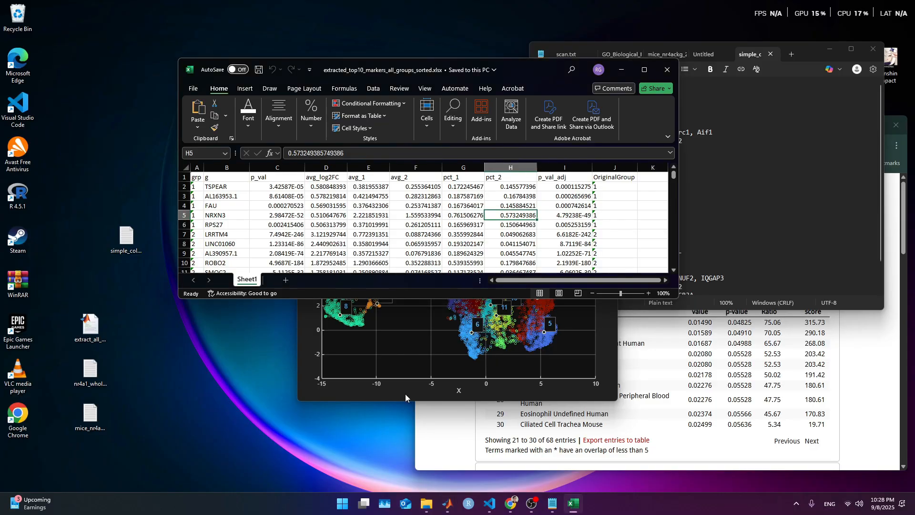
# Narrow the marker workbook window, move the SCGEATOOL cluster plot to the desktop's lower left, and place the workbook at the upper right
pyautogui.click(405, 393)
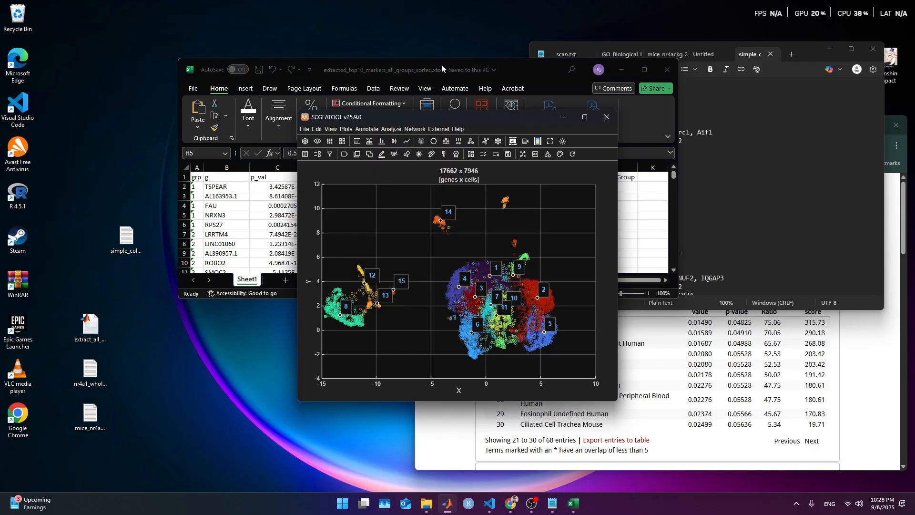
pyautogui.moveTo(441, 64); pyautogui.dragTo(290, 15)
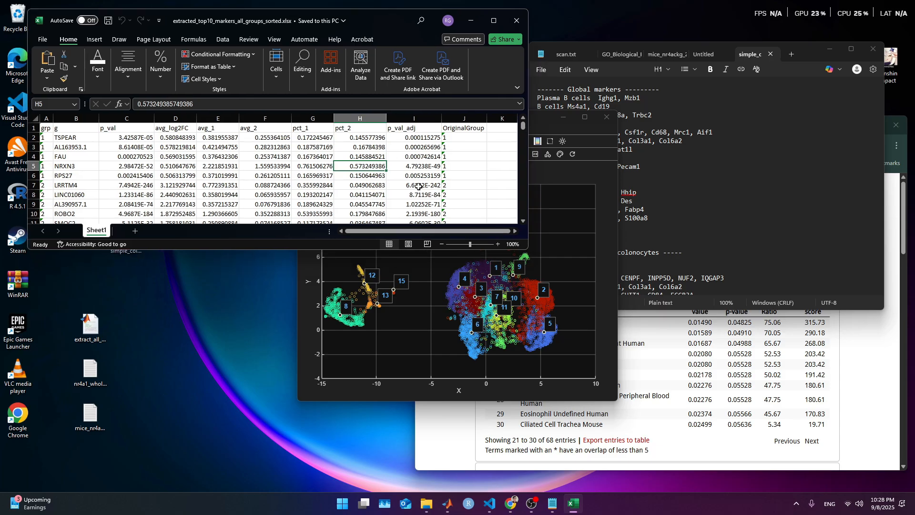
pyautogui.moveTo(523, 250); pyautogui.dragTo(438, 270)
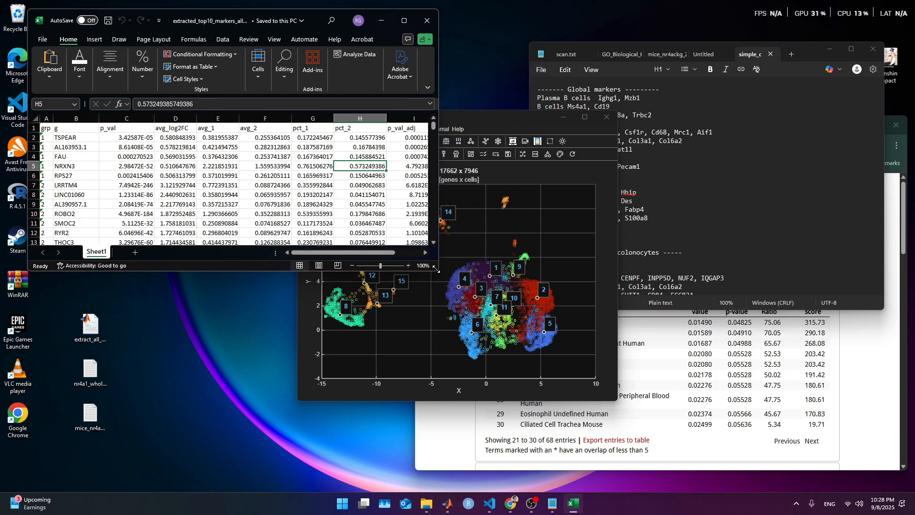
pyautogui.moveTo(536, 120); pyautogui.dragTo(284, 195)
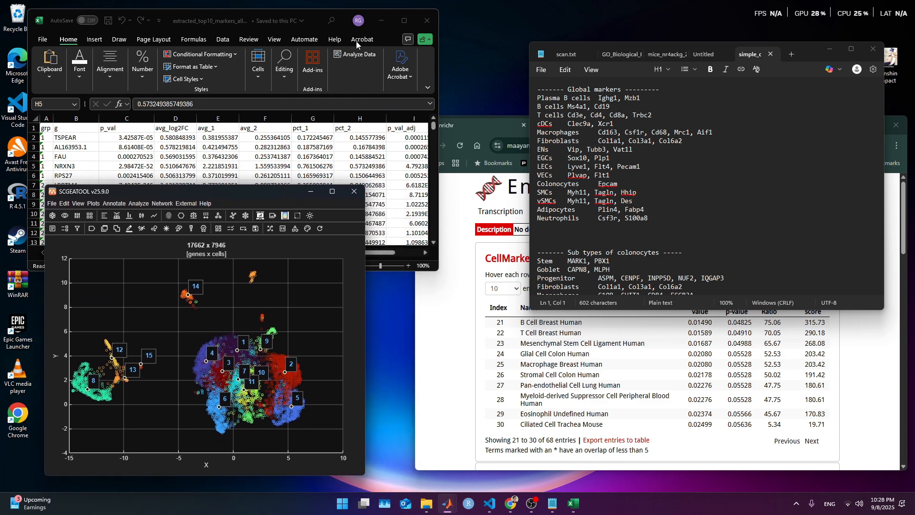
pyautogui.moveTo(298, 23); pyautogui.dragTo(701, 26)
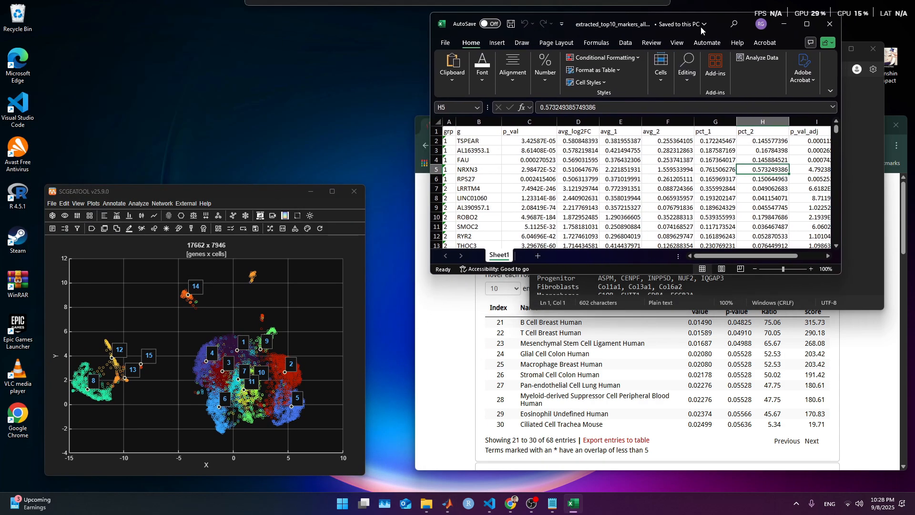
# Arrange the Enrichr browser below the marker workbook at the right of the desktop and the marker notes at the upper left
pyautogui.click(464, 417)
pyautogui.moveTo(582, 117); pyautogui.dragTo(580, 258)
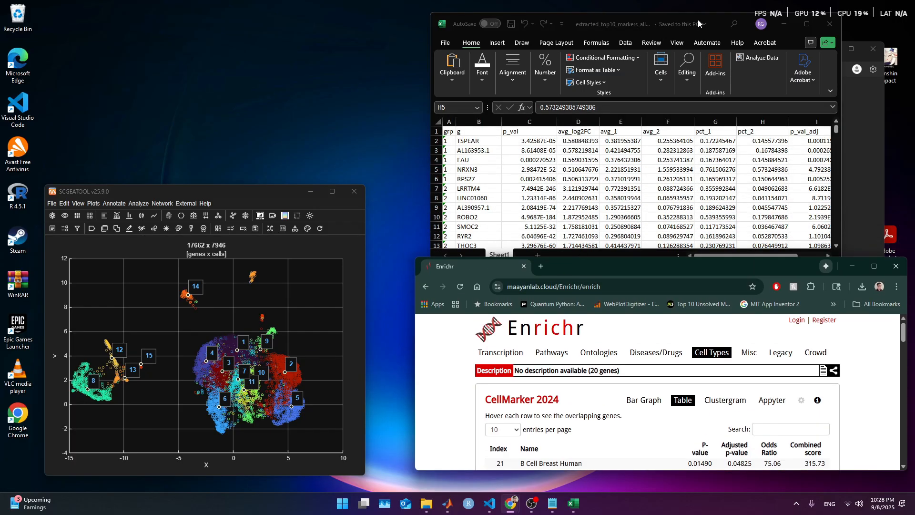
pyautogui.moveTo(698, 20); pyautogui.dragTo(701, 13)
pyautogui.click(860, 132)
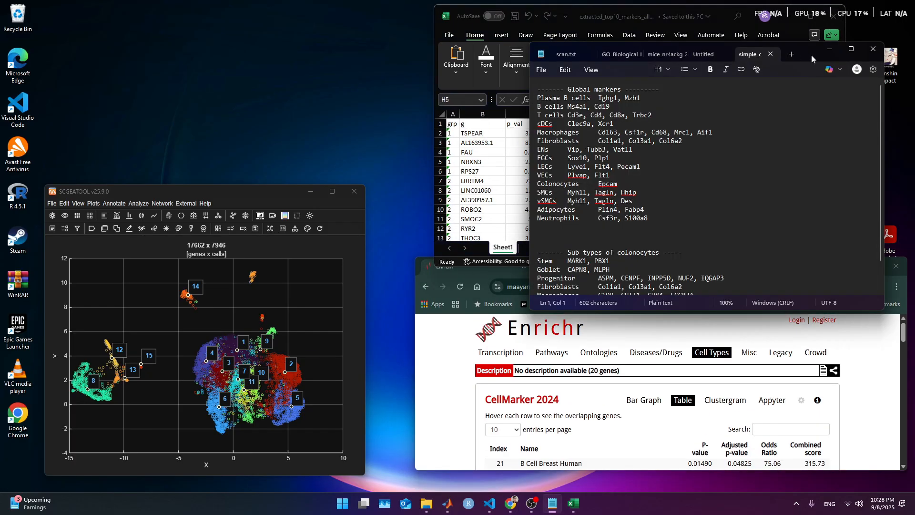
pyautogui.moveTo(806, 52); pyautogui.dragTo(314, 14)
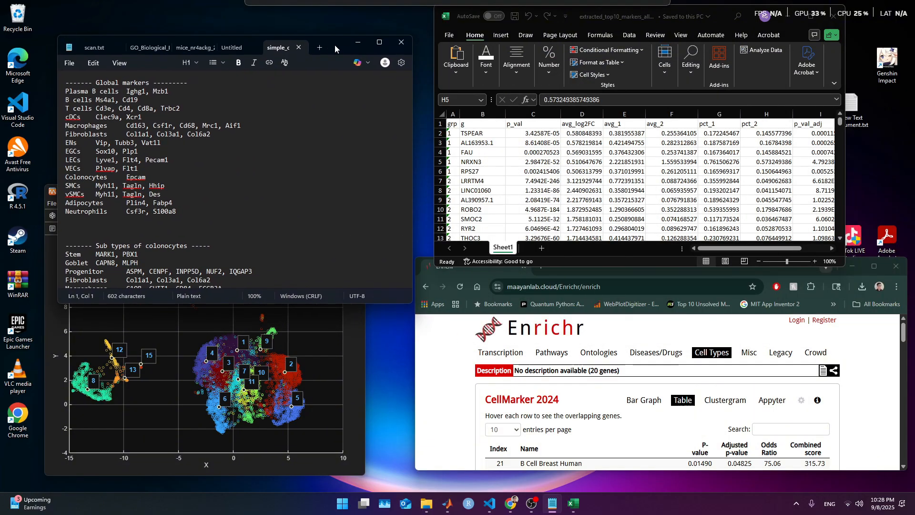
pyautogui.moveTo(719, 18); pyautogui.dragTo(782, 16)
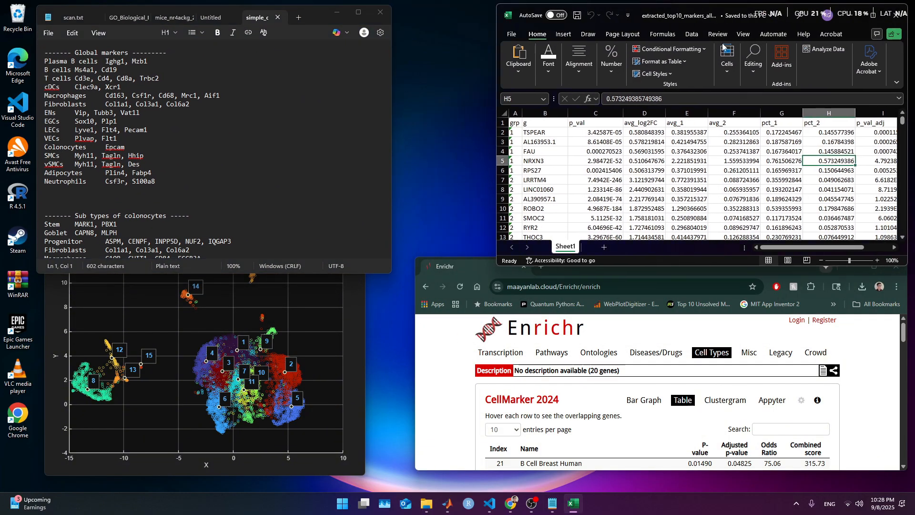
# Shorten the marker notes window above the cluster plot and show its "Sub types of colonocytes" section
pyautogui.click(308, 16)
pyautogui.moveTo(308, 15); pyautogui.dragTo(309, 10)
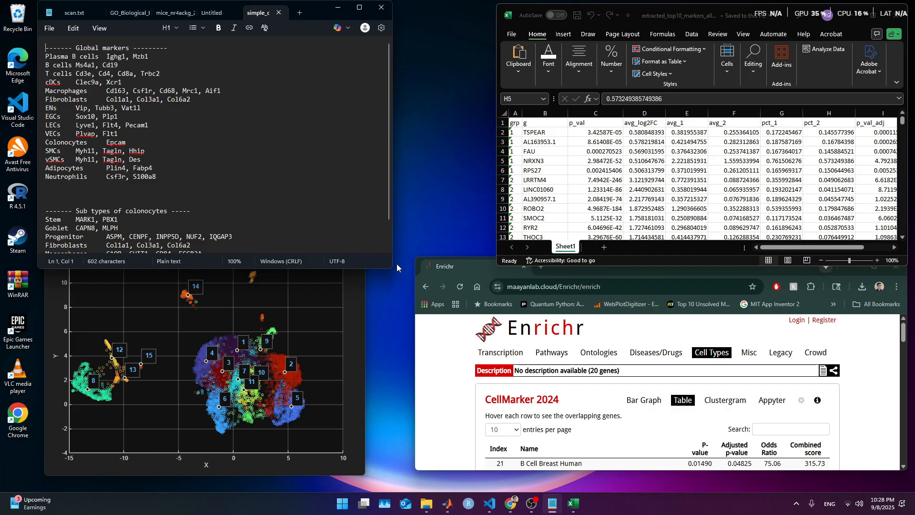
pyautogui.moveTo(391, 268); pyautogui.dragTo(384, 205)
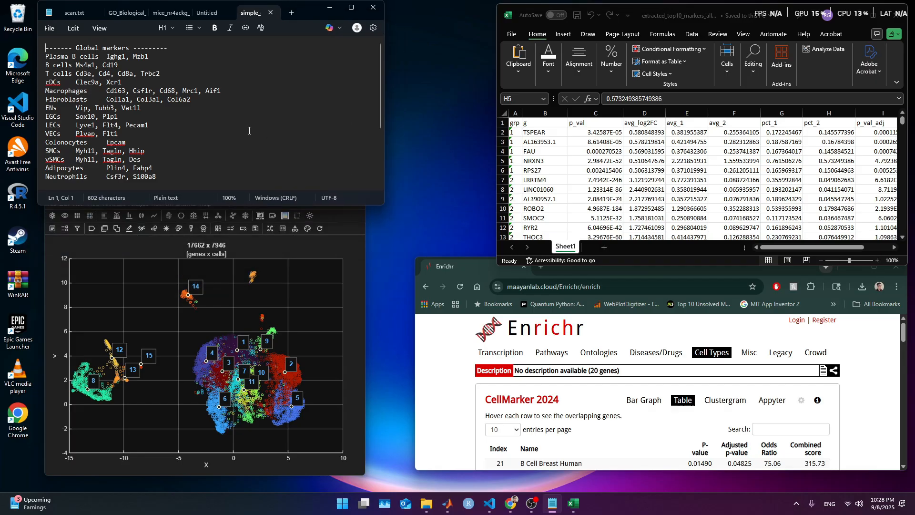
pyautogui.scroll(-4, 218, 163)
pyautogui.moveTo(233, 165); pyautogui.dragTo(29, 109)
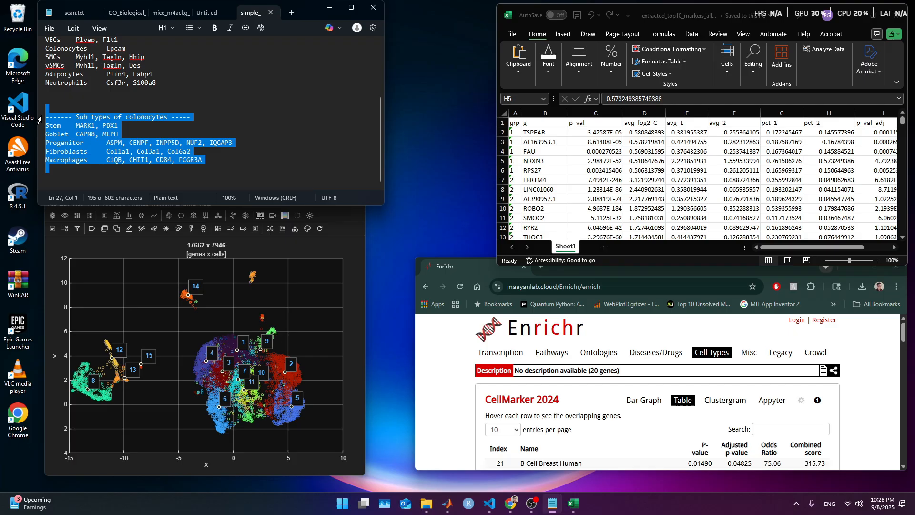
pyautogui.click(222, 170)
# Copy the 20 marker genes of group 8, from CLCA4 to WDR78, in the marker workbook
pyautogui.click(702, 232)
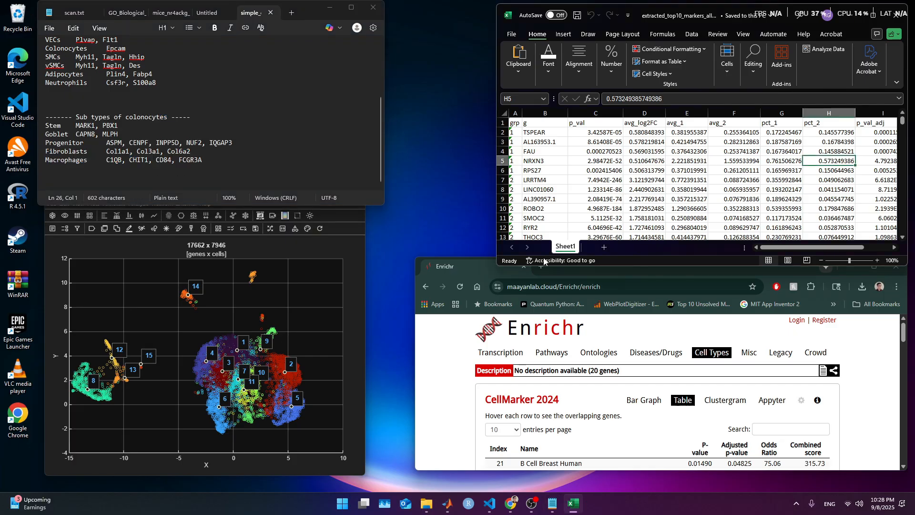
pyautogui.click(589, 170)
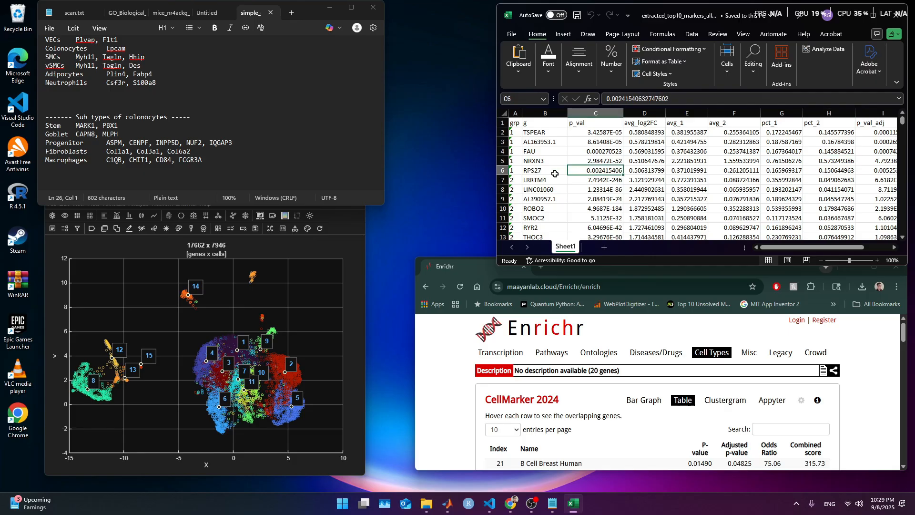
pyautogui.scroll(-20, 555, 174)
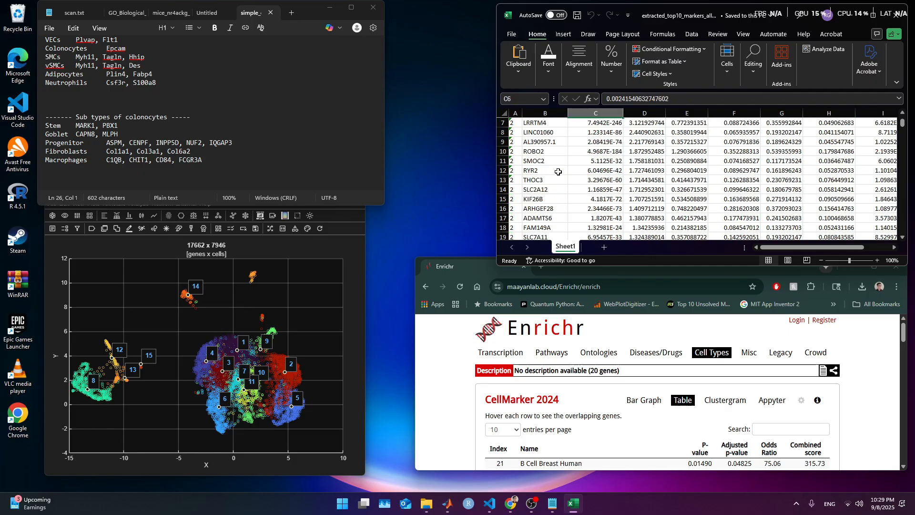
pyautogui.scroll(-8, 559, 177)
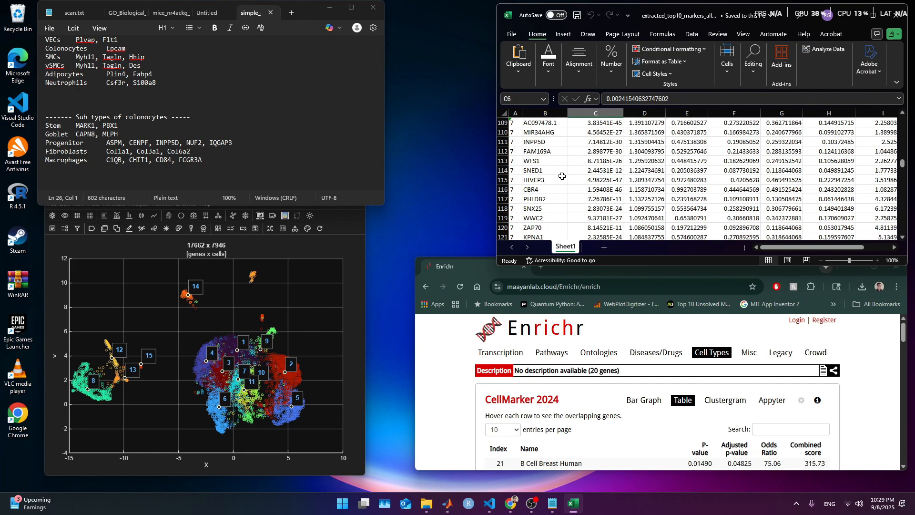
pyautogui.moveTo(551, 178); pyautogui.dragTo(556, 152)
pyautogui.hotkey('ctrl', 'c')
# Open the Enrichr input page, paste the copied group 8 genes into the gene set box, and submit them for analysis
pyautogui.click(534, 338)
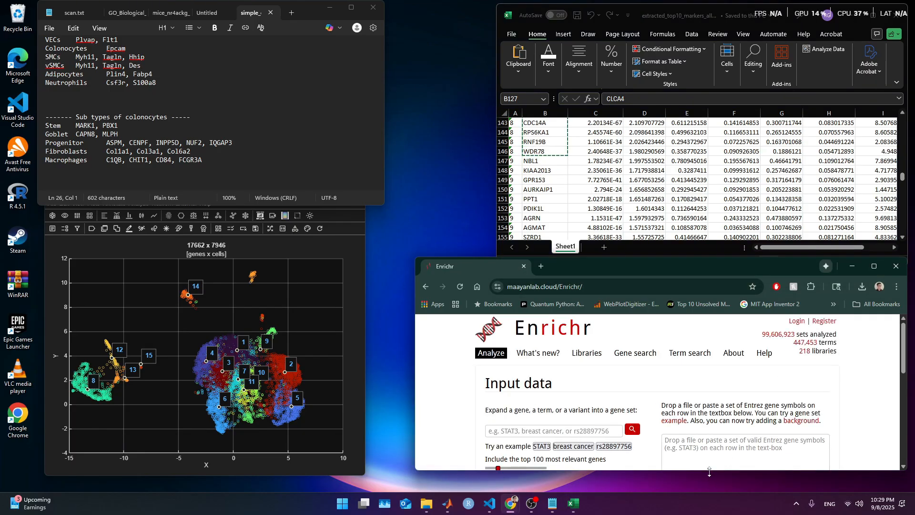
pyautogui.moveTo(709, 469); pyautogui.dragTo(709, 493)
pyautogui.click(734, 202)
pyautogui.hotkey('ctrl', 'v')
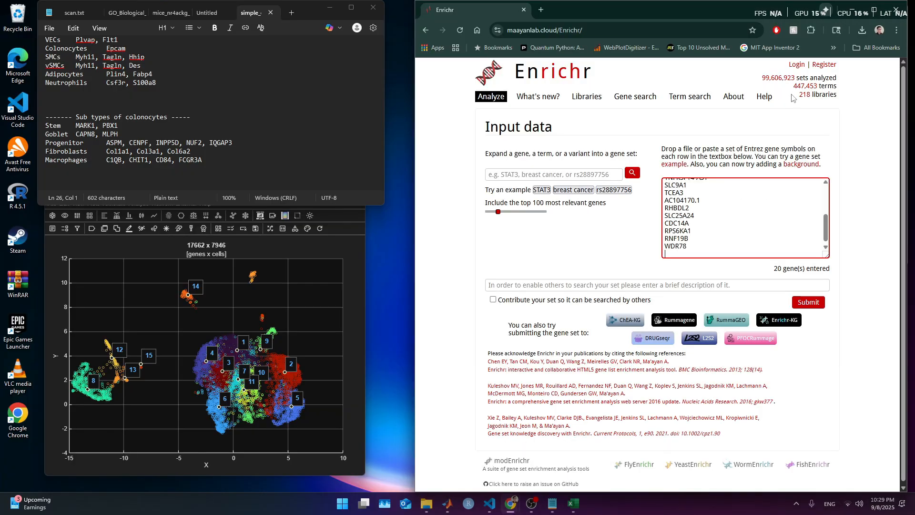
pyautogui.click(805, 305)
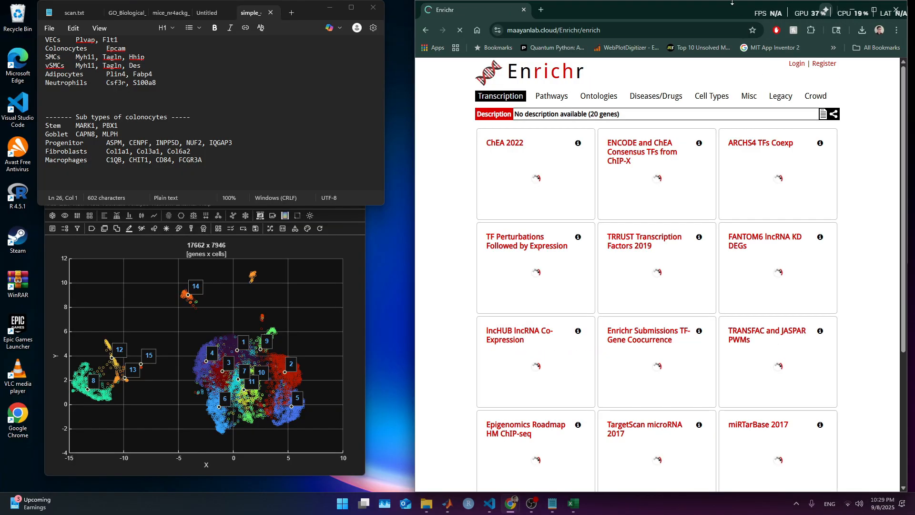
# Reposition and resize the Enrichr browser window so it sits below the marker workbook again
pyautogui.moveTo(750, 1); pyautogui.dragTo(730, 61)
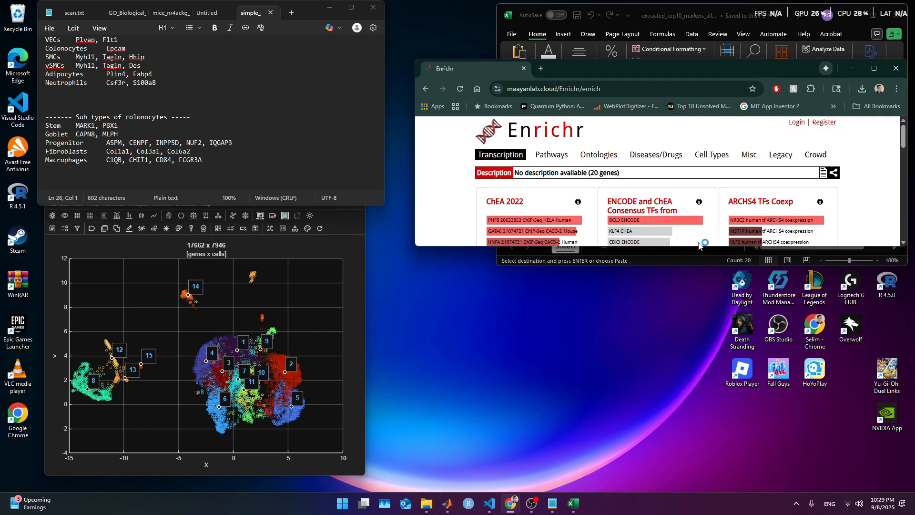
pyautogui.moveTo(695, 247); pyautogui.dragTo(700, 489)
pyautogui.moveTo(777, 60); pyautogui.dragTo(757, 244)
# Open the Cell Types results for group 8 and compare the CellMarker 2024 bar graph with the colonocyte subtype notes and cluster plot
pyautogui.click(711, 337)
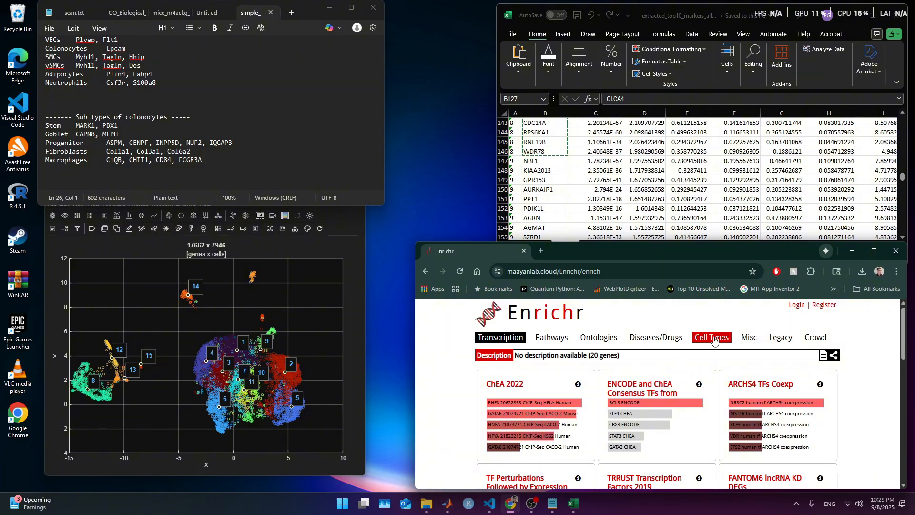
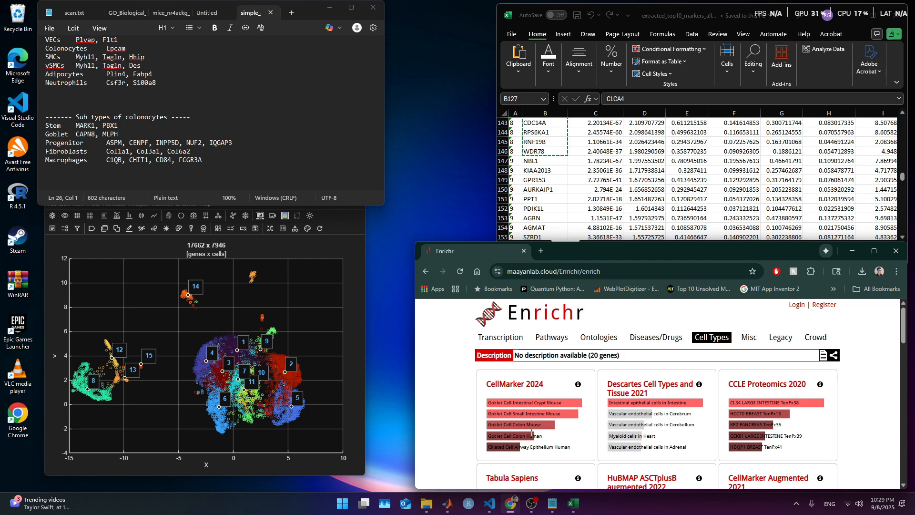
pyautogui.click(532, 387)
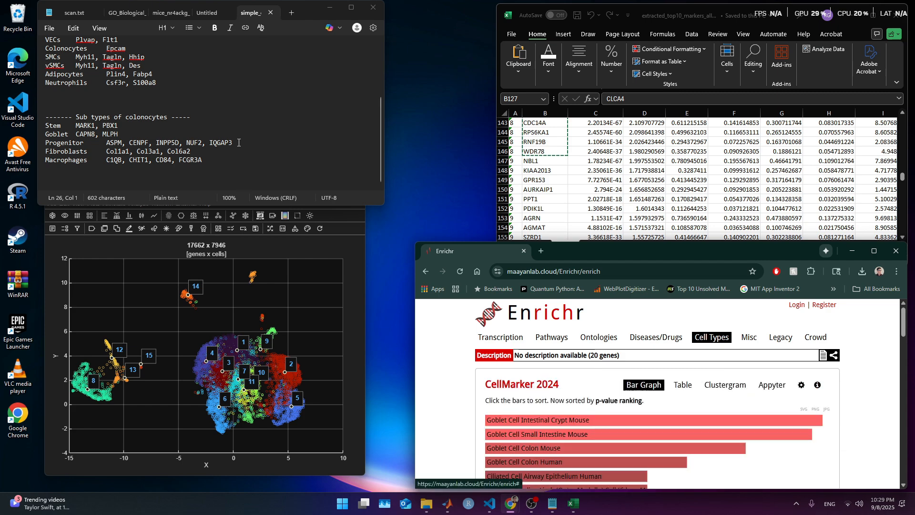
pyautogui.click(101, 132)
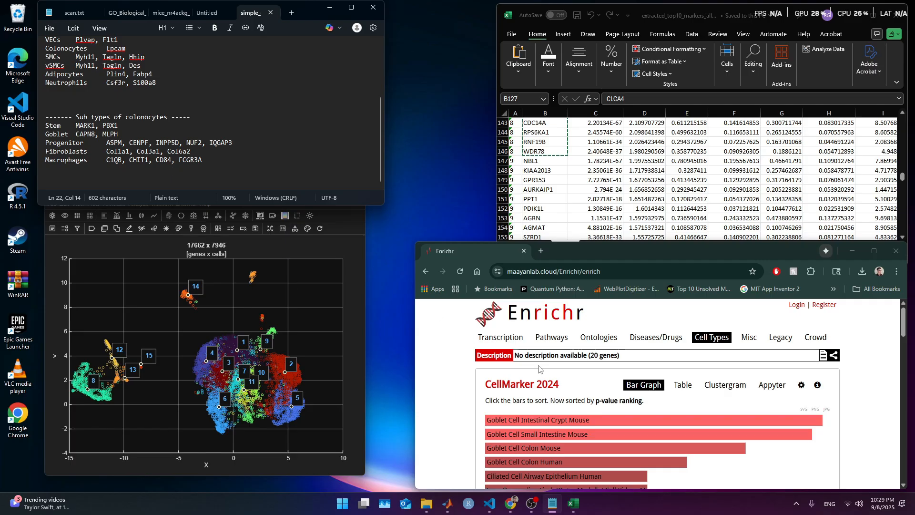
pyautogui.scroll(-2, 466, 398)
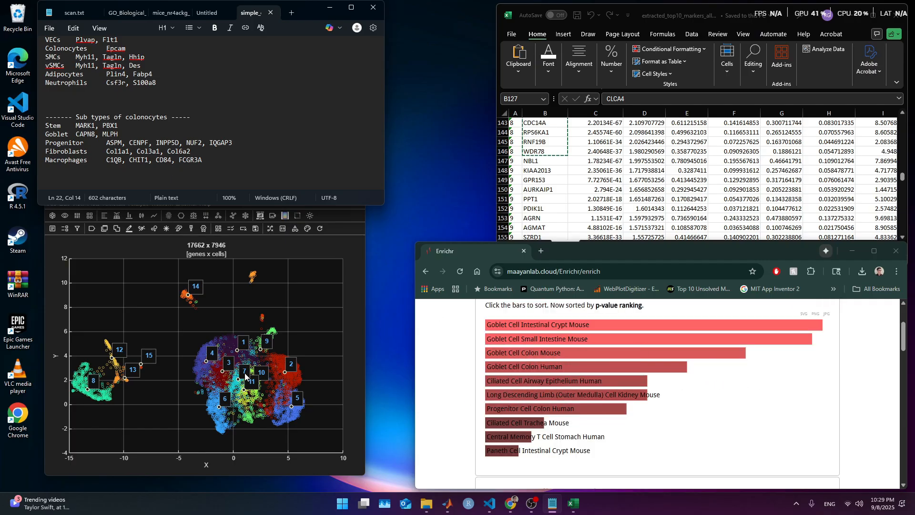
pyautogui.scroll(-3, 533, 420)
pyautogui.scroll(5, 619, 381)
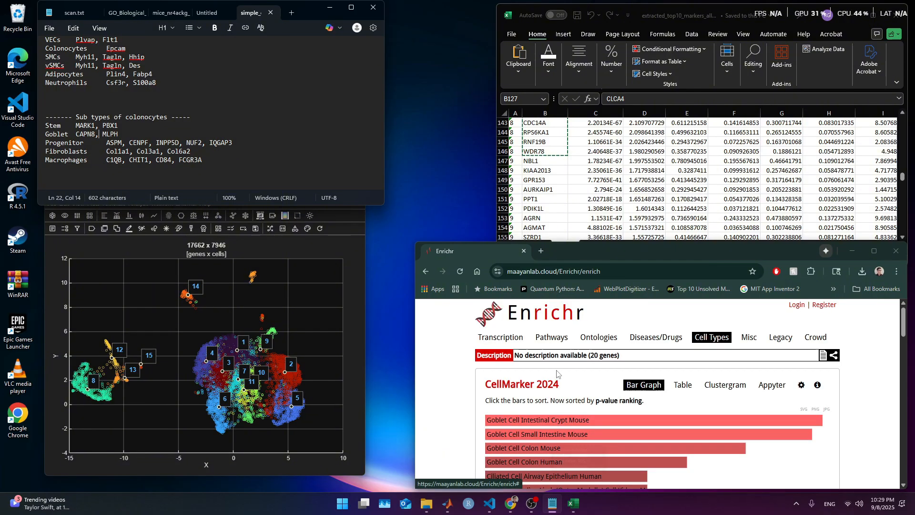
# Return to the cell type library overview, compare the other libraries' top terms, and open PanglaoDB Augmented 2021
pyautogui.click(706, 339)
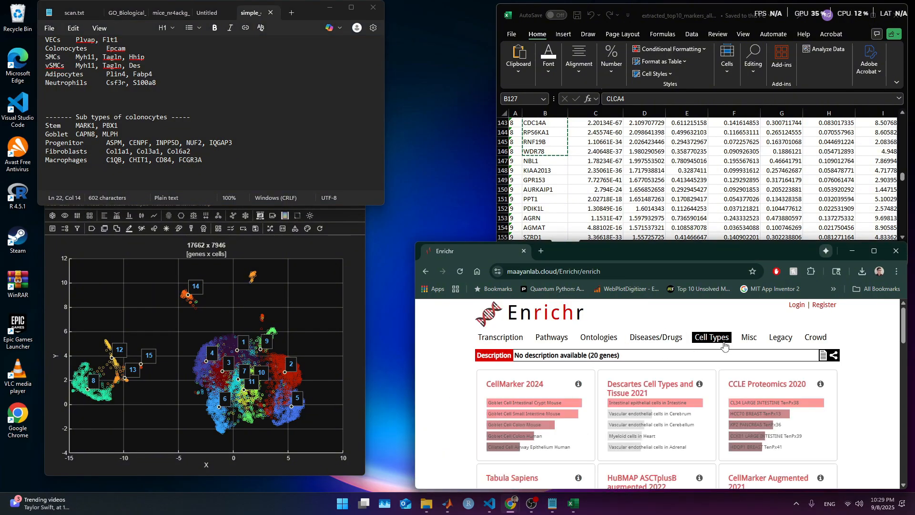
pyautogui.scroll(-2, 670, 399)
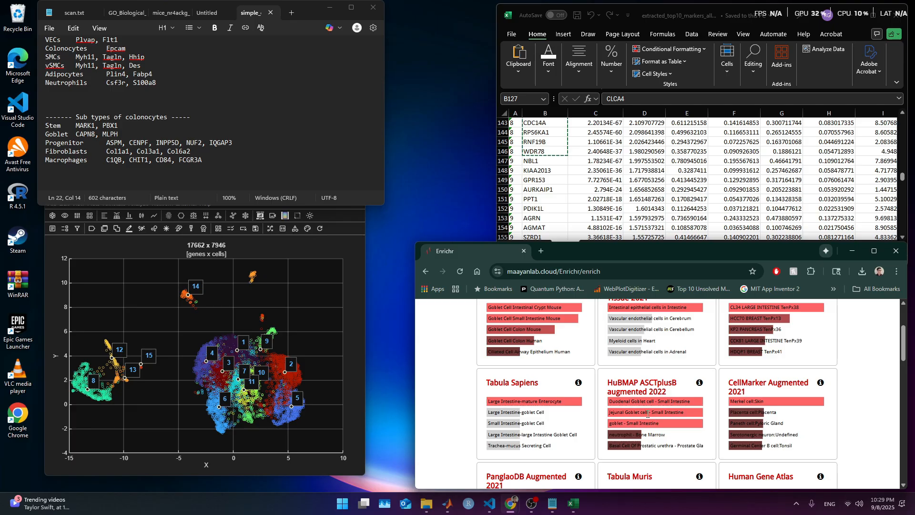
pyautogui.scroll(2, 648, 415)
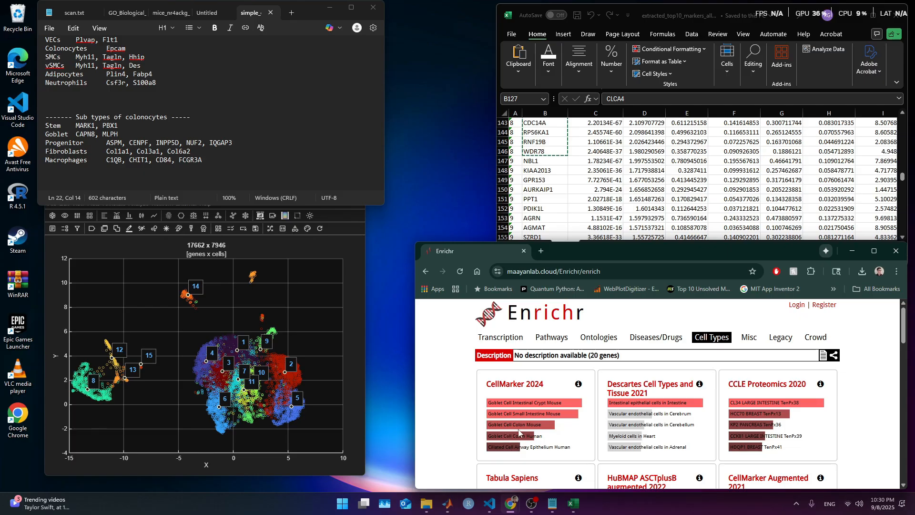
pyautogui.scroll(-2, 535, 424)
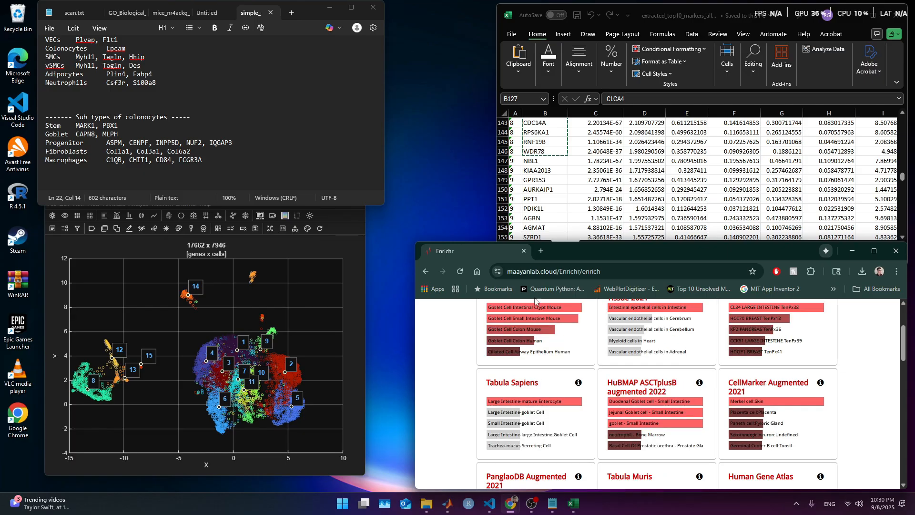
pyautogui.scroll(-2, 535, 300)
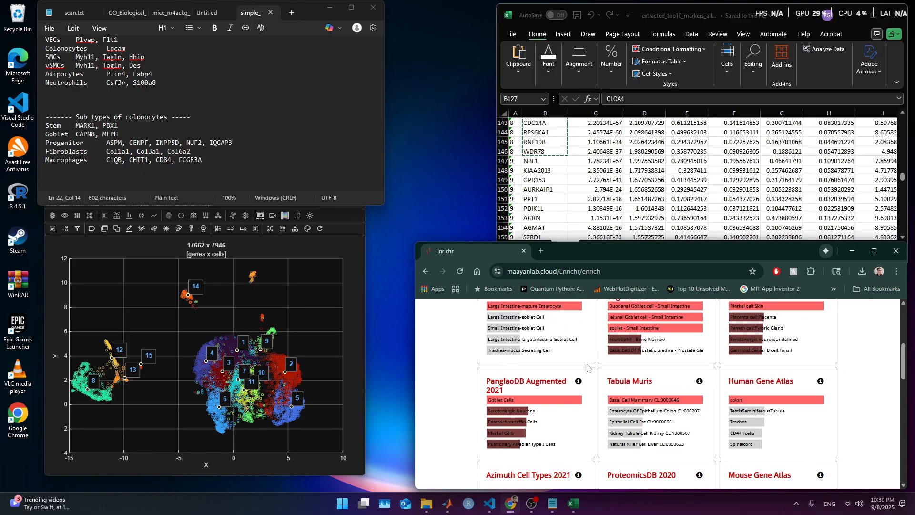
pyautogui.click(514, 386)
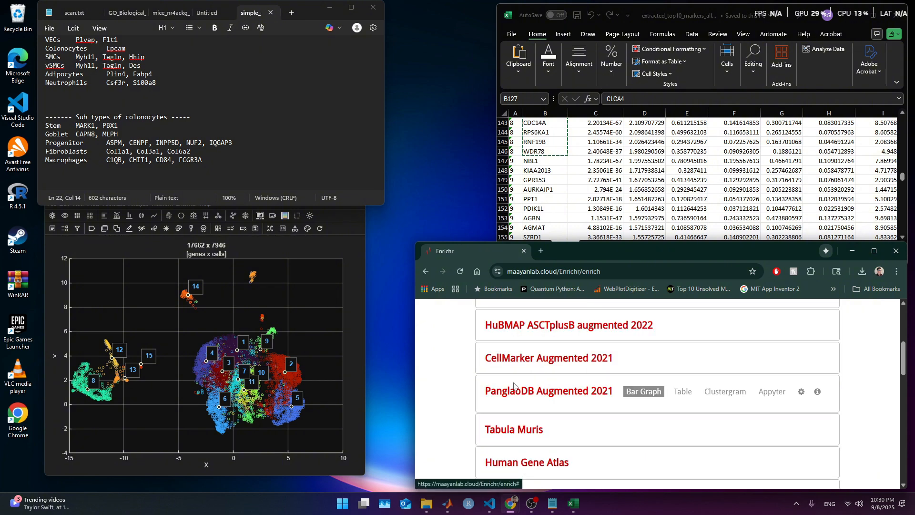
# Export the PanglaoDB Augmented 2021 results table for group 8 and open the downloaded PanglaoDB_Augmented_2021_table.txt from its folder
pyautogui.click(687, 394)
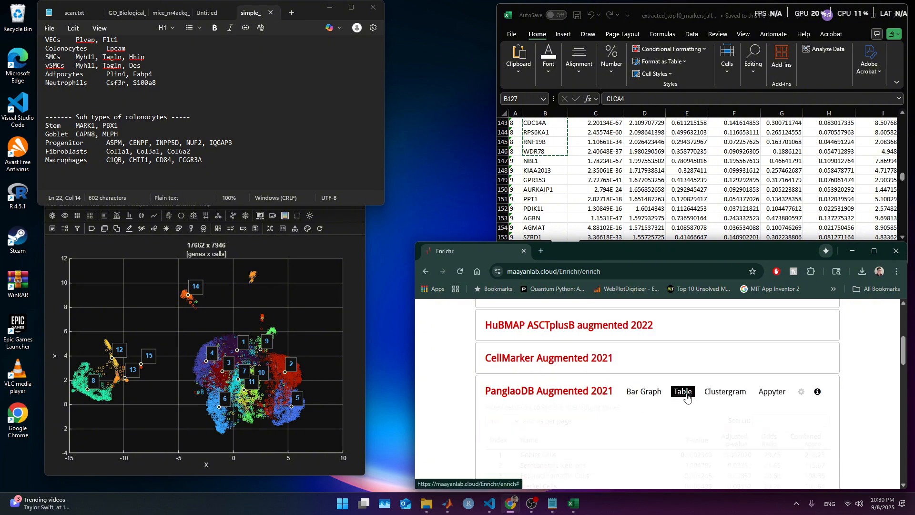
pyautogui.scroll(-2, 778, 441)
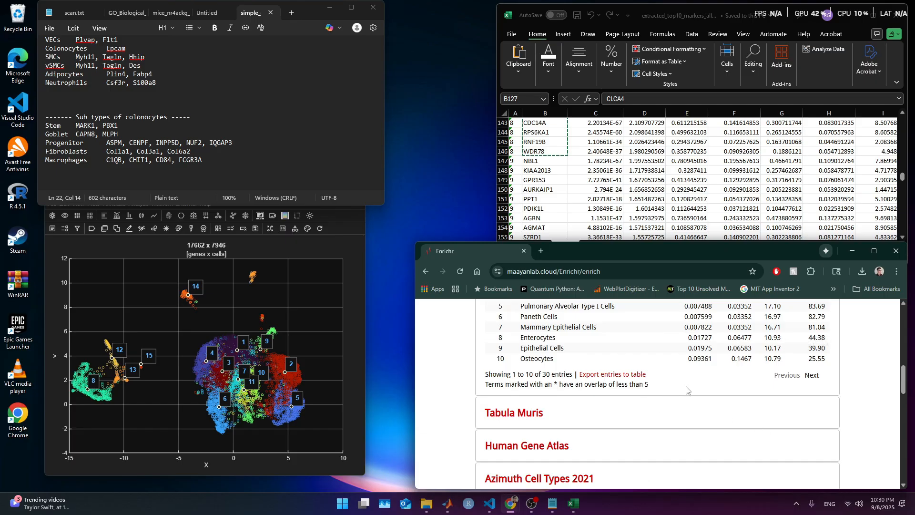
pyautogui.click(640, 377)
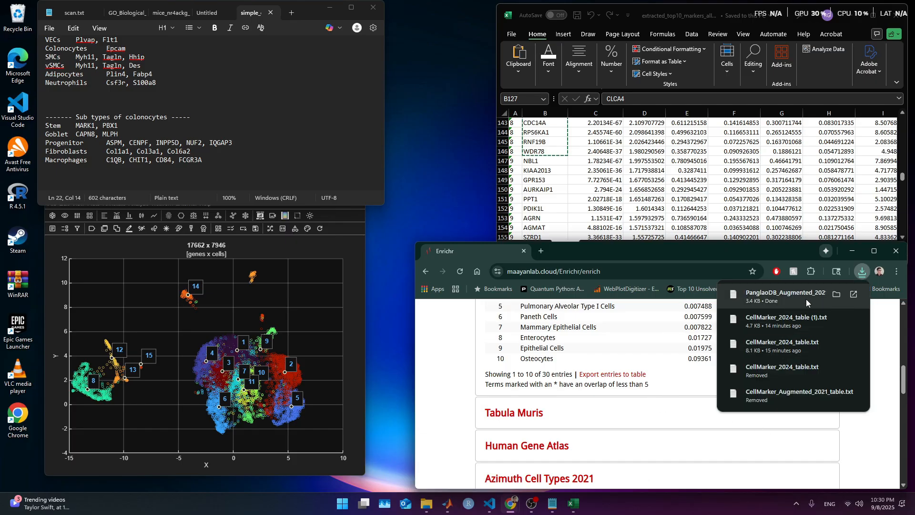
pyautogui.click(837, 294)
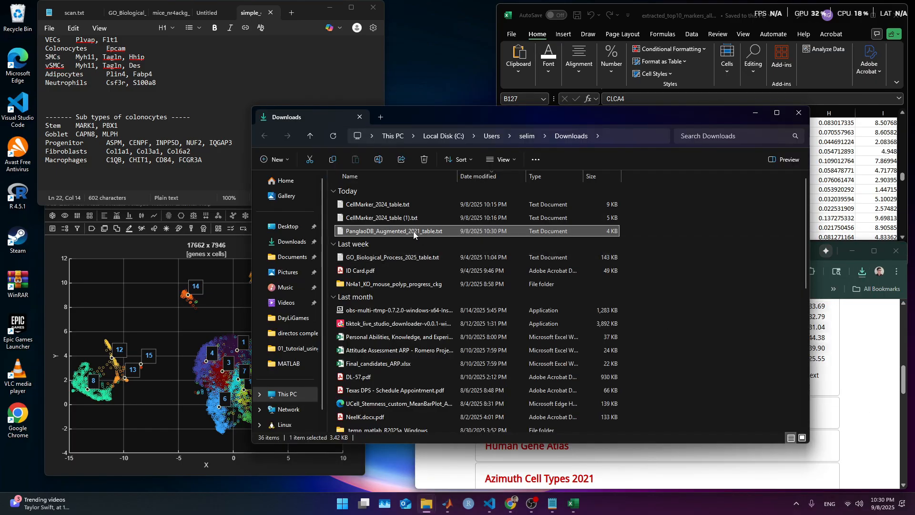
pyautogui.doubleClick(410, 235)
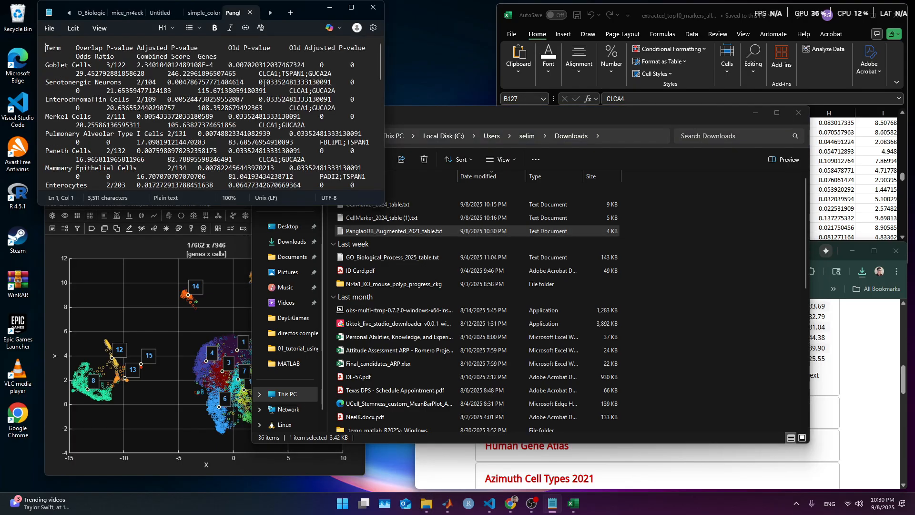
# Copy the Goblet Cells overlap genes CLCA1;TSPAN1;GUCA2A from the exported PanglaoDB table
pyautogui.scroll(-2, 93, 139)
pyautogui.scroll(2, 90, 128)
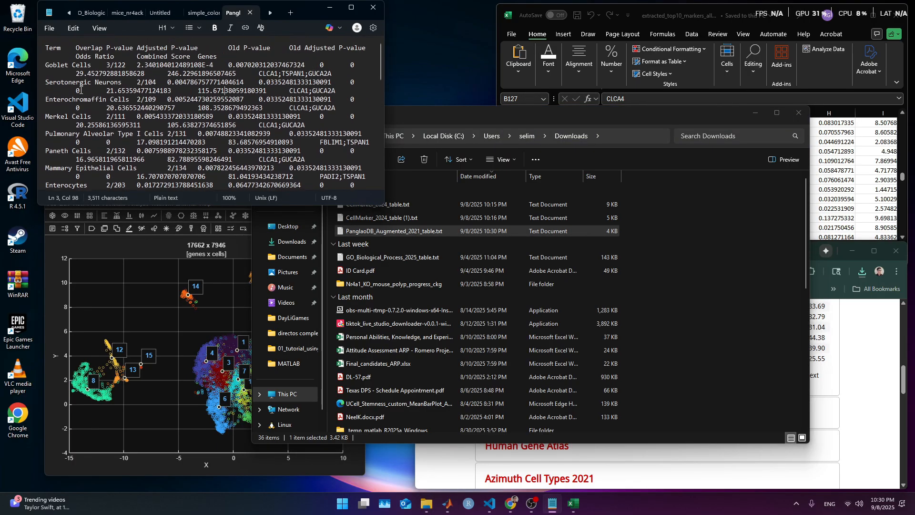
pyautogui.tripleClick(91, 72)
pyautogui.doubleClick(294, 76)
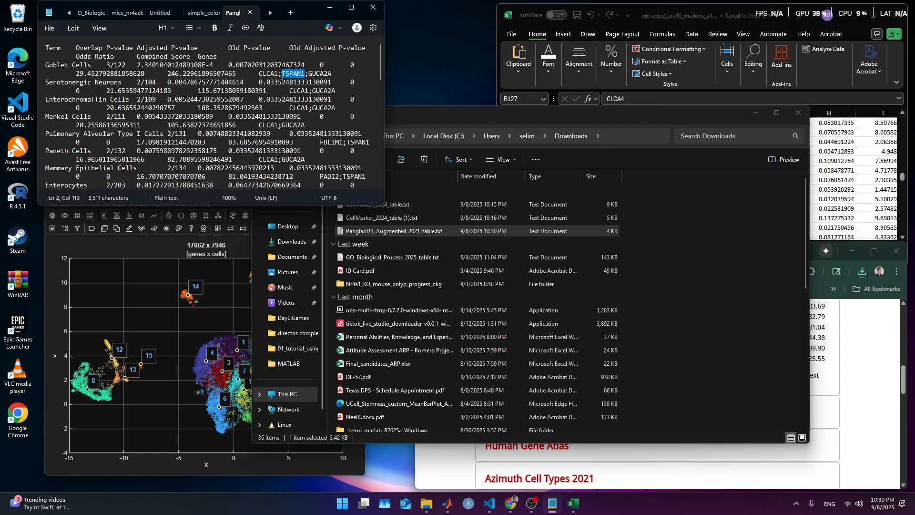
pyautogui.click(333, 74)
pyautogui.moveTo(332, 74); pyautogui.dragTo(262, 73)
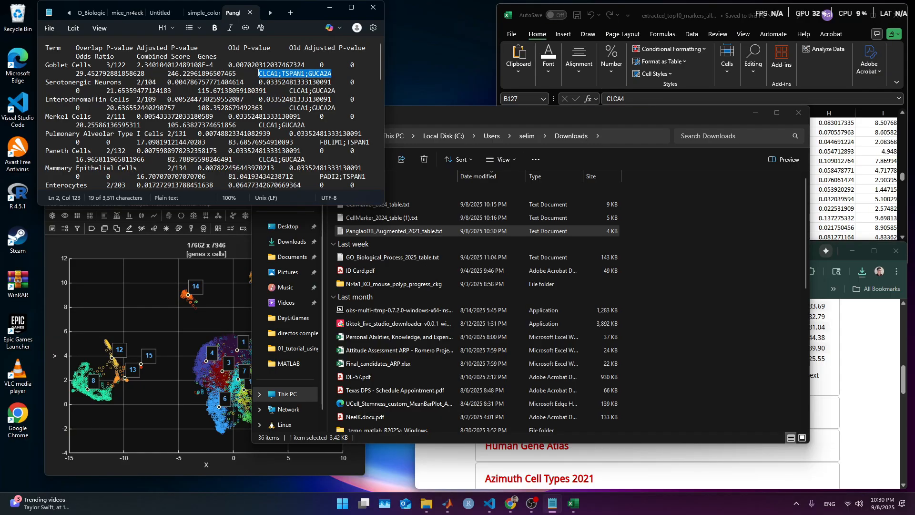
# Add a Goblet2 entry with CLCA1;TSPAN1;GUCA2A below Macrophages in the colonocyte subtype notes
pyautogui.click(204, 13)
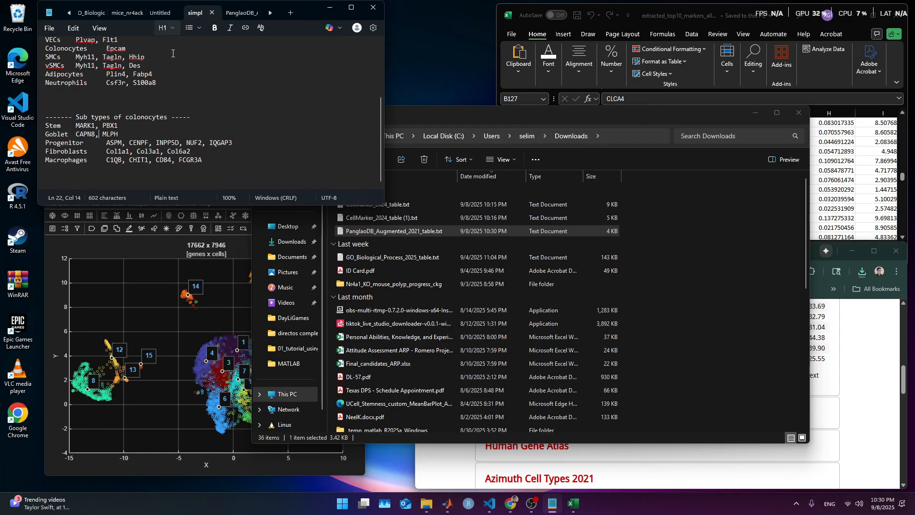
pyautogui.click(119, 171)
pyautogui.write('Go')
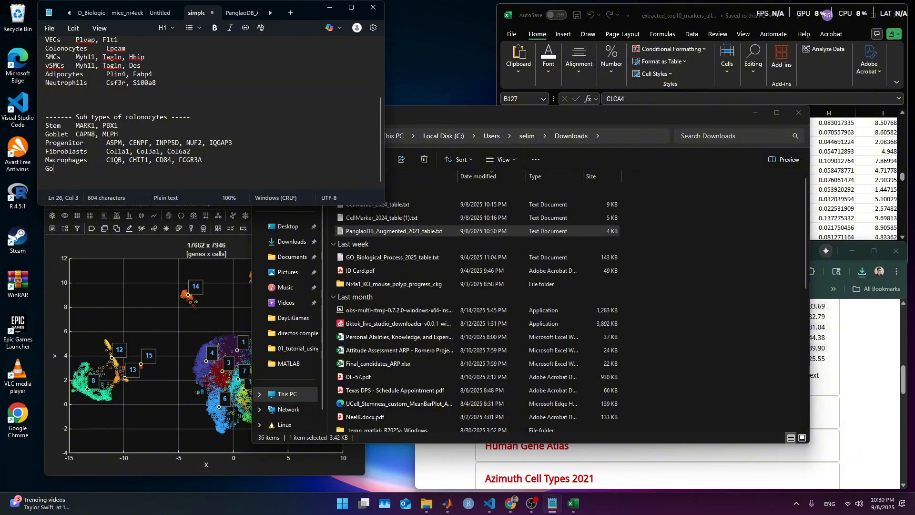
pyautogui.write('blet2 CLCA1;TSPAN1;GUCA2A')
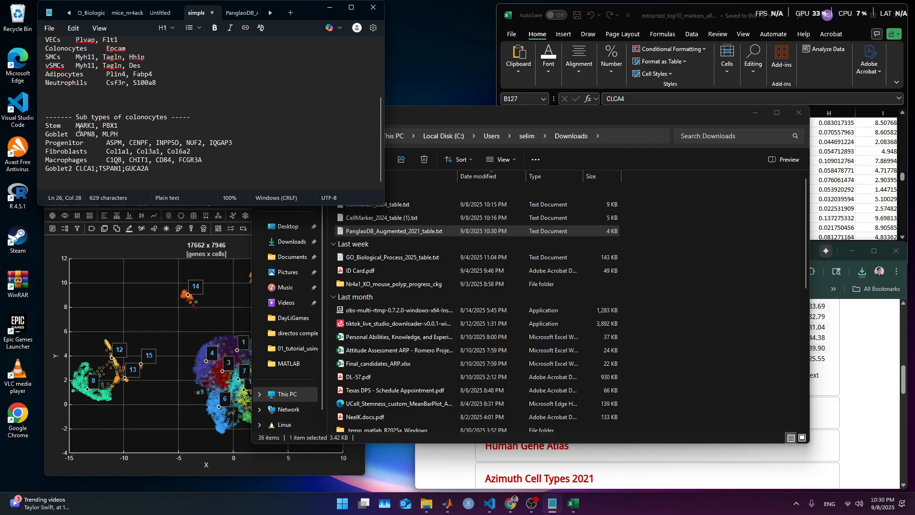
# Replace the semicolons in the Goblet2 gene list with commas and spaces, save the notes, and place the cursor on the line below
pyautogui.click(72, 143)
pyautogui.press('Down')
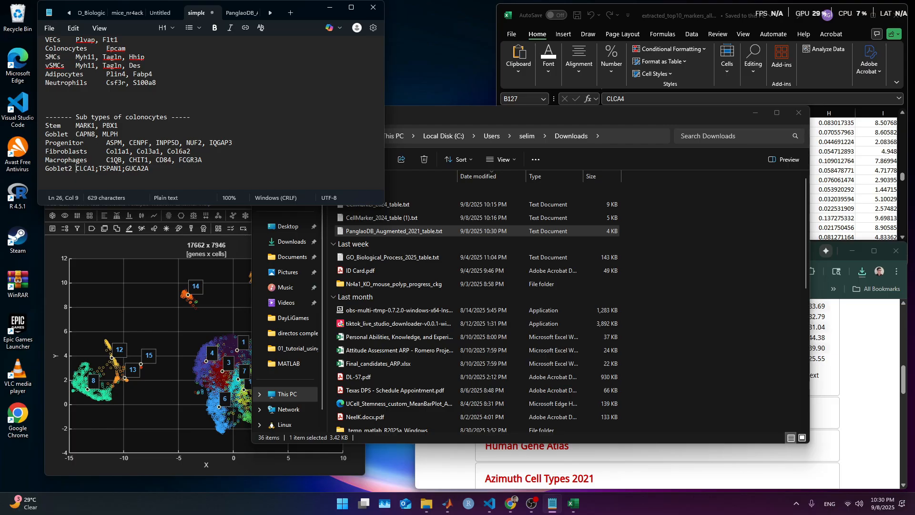
pyautogui.press('Right')
pyautogui.press('Right')
pyautogui.press('BackSpace')
pyautogui.write(',')
pyautogui.press('Right')
pyautogui.press('Right')
pyautogui.press('Right')
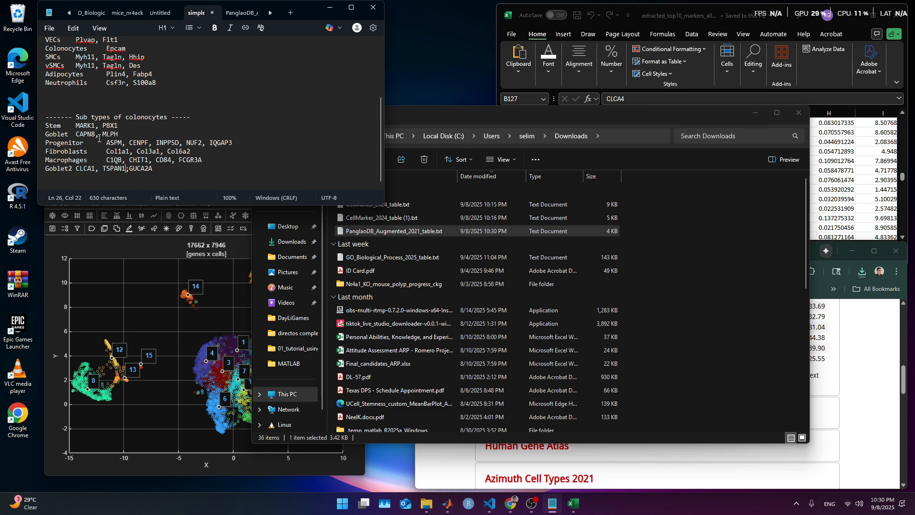
pyautogui.press('BackSpace')
pyautogui.write(',')
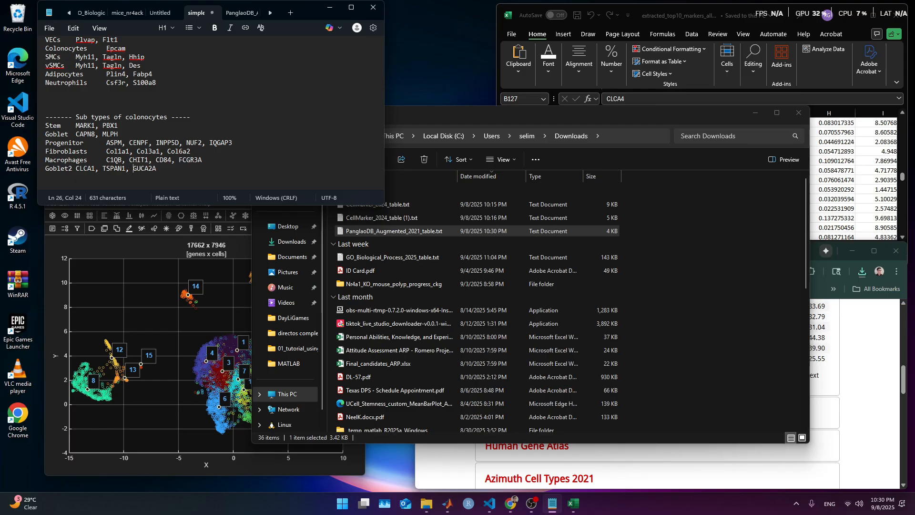
pyautogui.hotkey('ctrl', 's')
pyautogui.click(180, 172)
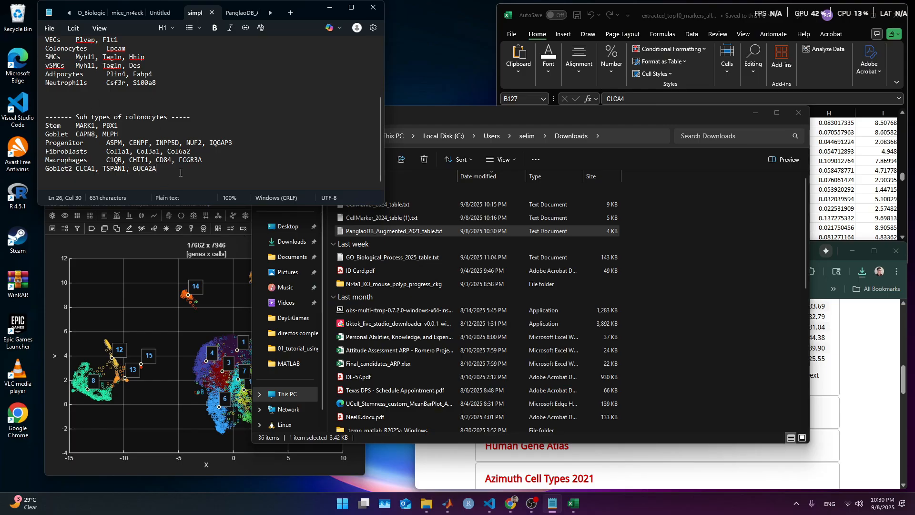
pyautogui.click(167, 177)
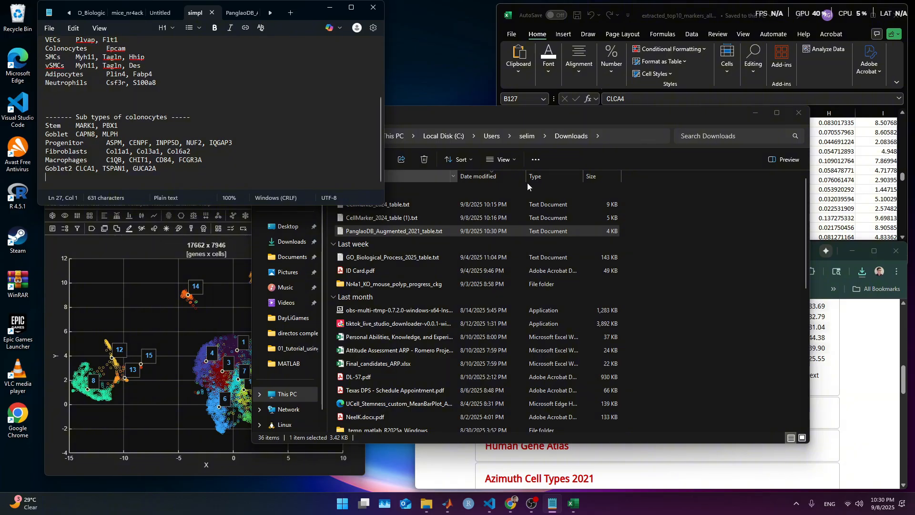
# Delete the two CellMarker 2024 tables and the PanglaoDB table from the Downloads folder, and minimize the folder window
pyautogui.moveTo(722, 110); pyautogui.dragTo(782, 117)
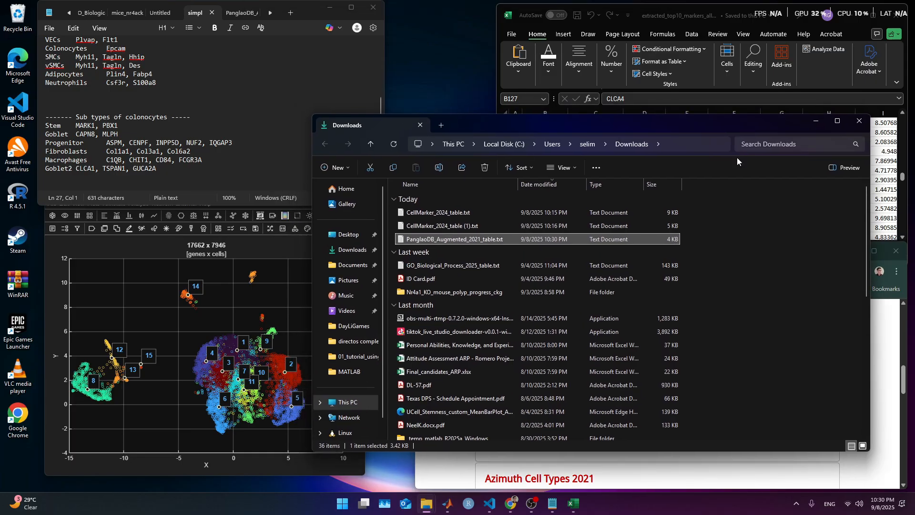
pyautogui.click(738, 246)
pyautogui.moveTo(738, 246); pyautogui.dragTo(667, 209)
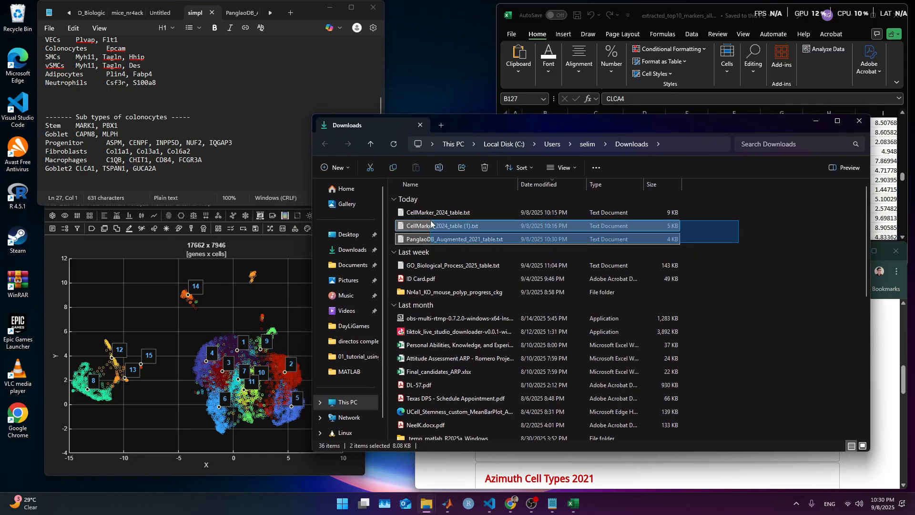
pyautogui.press('Delete')
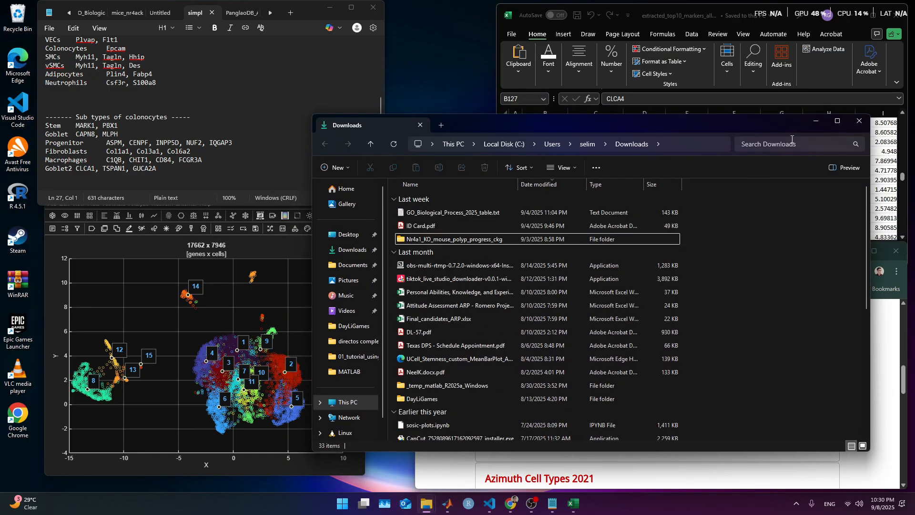
pyautogui.click(816, 120)
# Return Enrichr to its input page and copy the group 12 genes from ERICH3 to LMO4 in the marker workbook
pyautogui.click(558, 411)
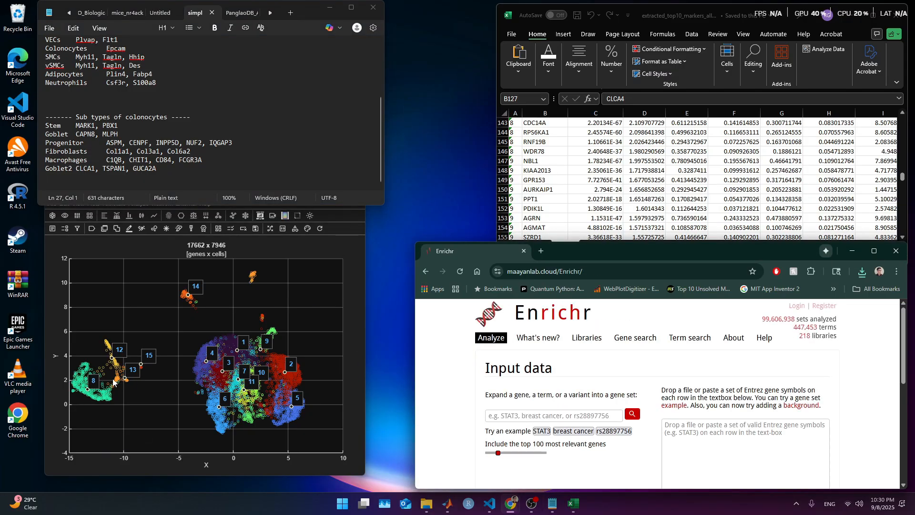
pyautogui.click(574, 504)
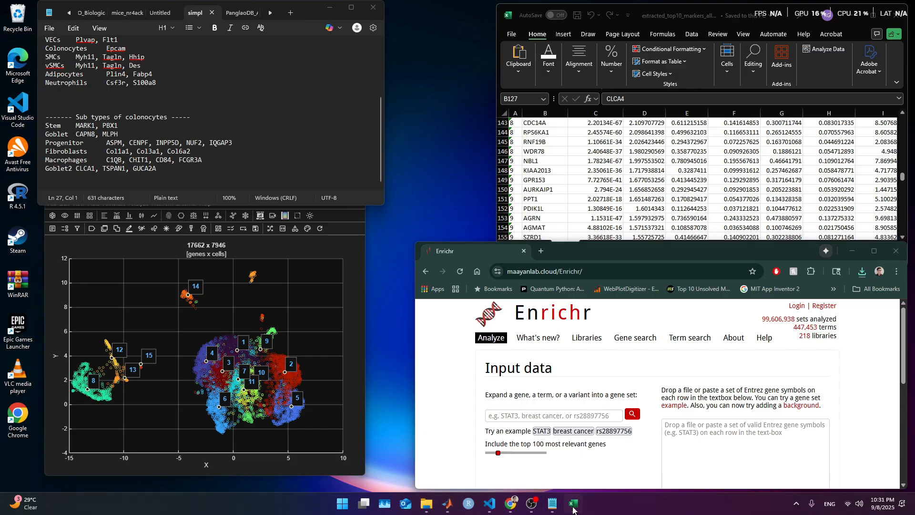
pyautogui.click(575, 195)
pyautogui.scroll(-18, 557, 183)
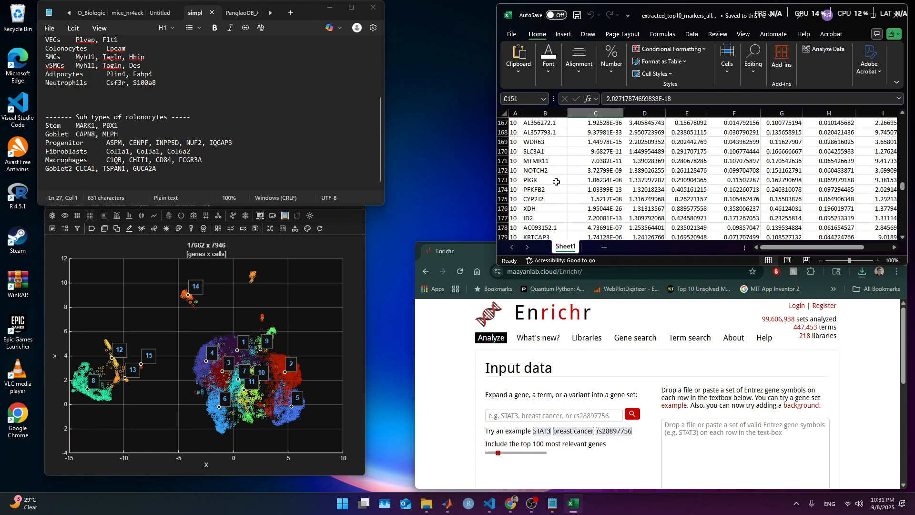
pyautogui.scroll(-2, 558, 184)
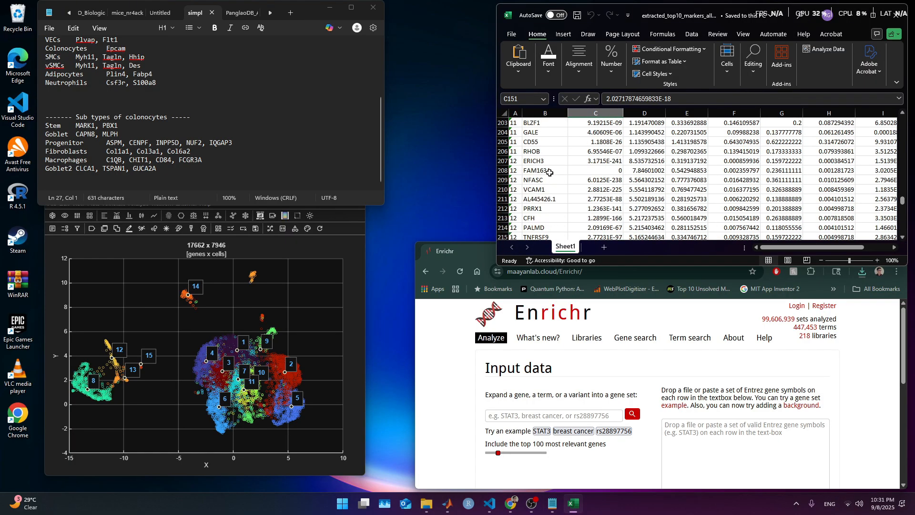
pyautogui.moveTo(544, 162); pyautogui.dragTo(543, 141)
pyautogui.hotkey('ctrl', 'c')
# Paste the copied group 12 genes into the Enrichr gene set box and submit them for analysis
pyautogui.click(734, 443)
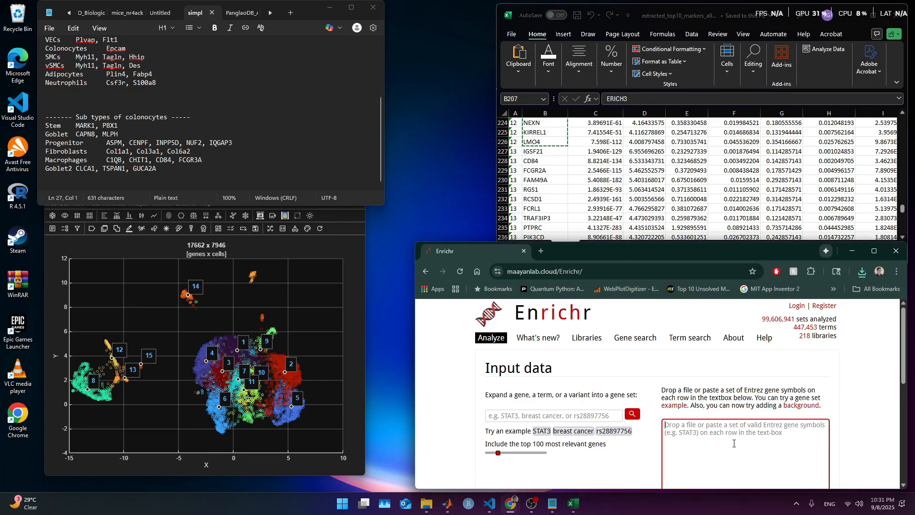
pyautogui.hotkey('ctrl', 'v')
pyautogui.scroll(-5, 799, 355)
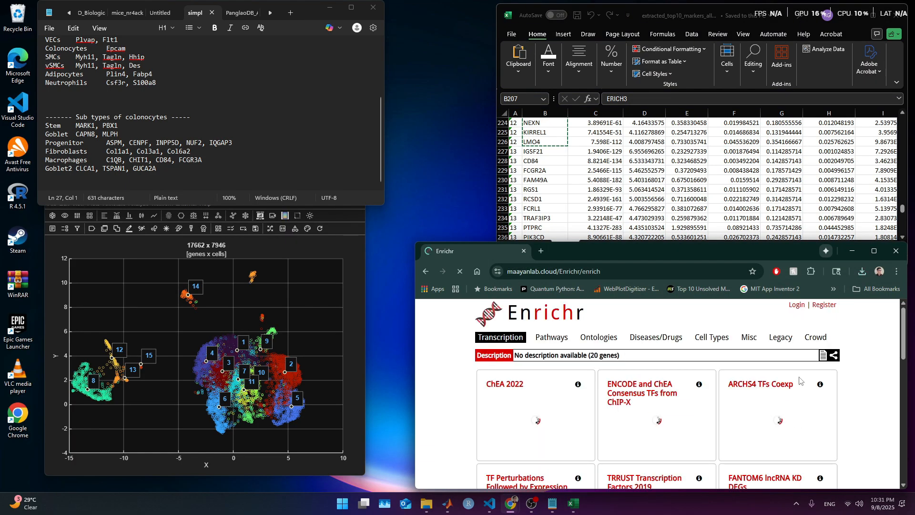
# Open the Cell Types results for group 12 and examine the CellMarker 2024 bar graph
pyautogui.click(712, 337)
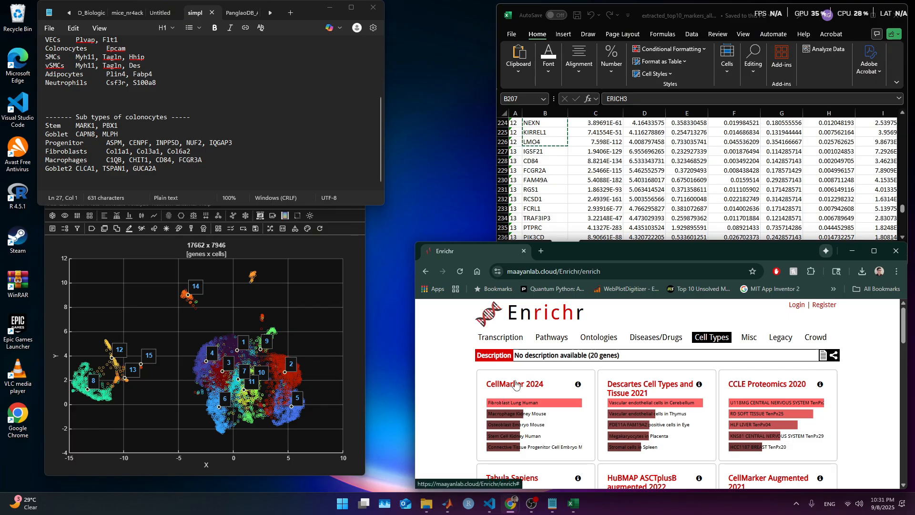
pyautogui.click(516, 385)
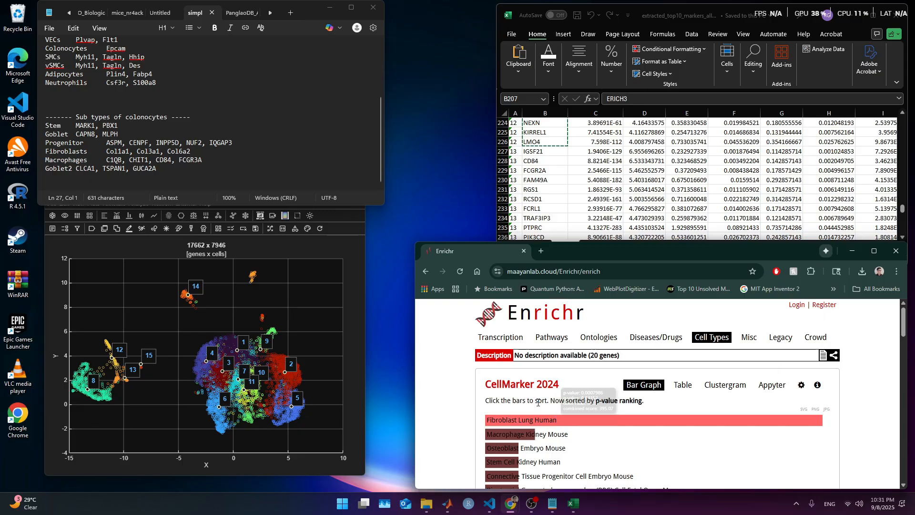
pyautogui.scroll(-2, 538, 400)
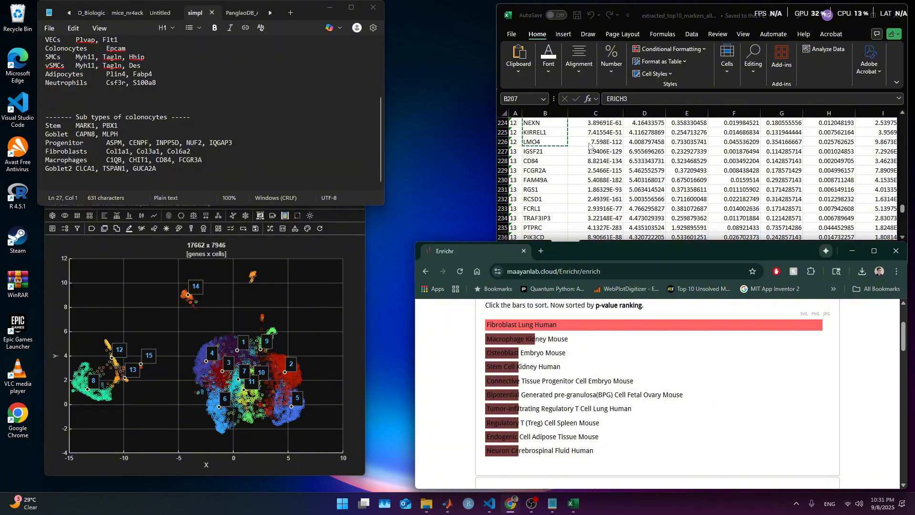
# Review the group 12 marker genes in the workbook against the CellMarker 2024 cell type terms
pyautogui.scroll(6, 541, 167)
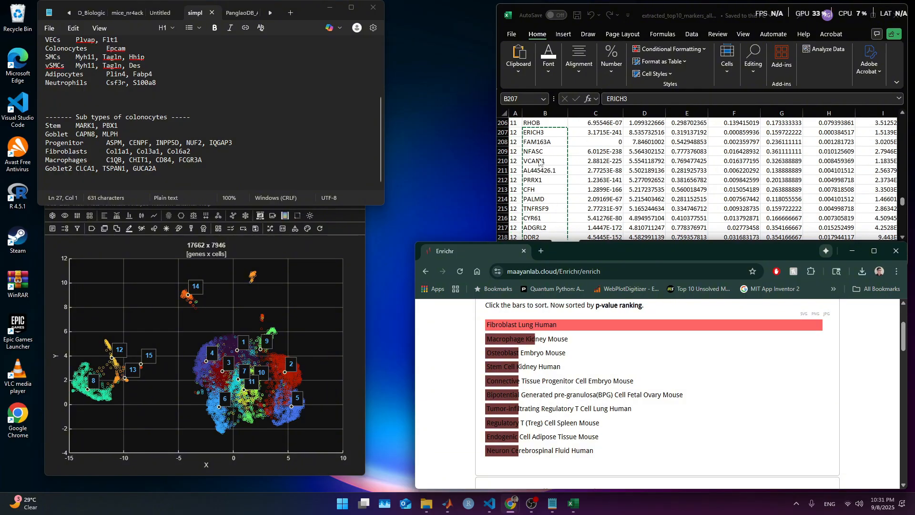
pyautogui.scroll(-2, 542, 192)
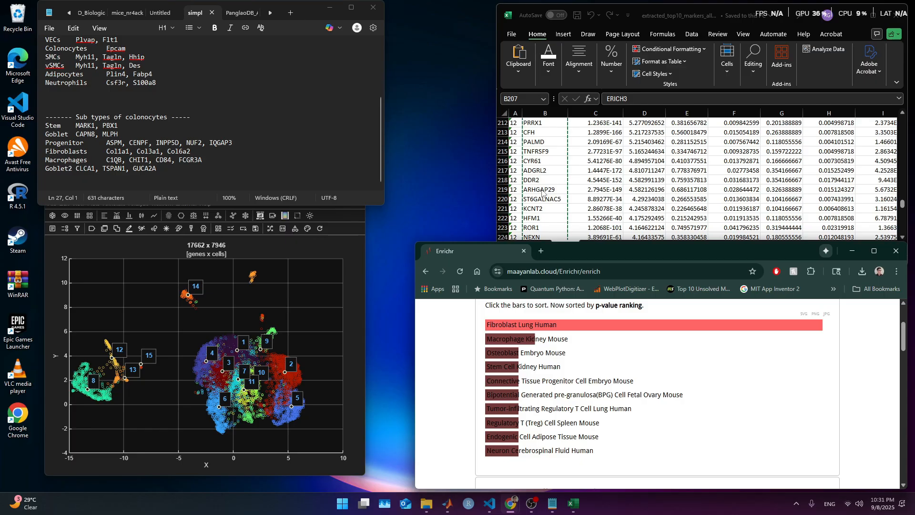
pyautogui.scroll(-2, 542, 192)
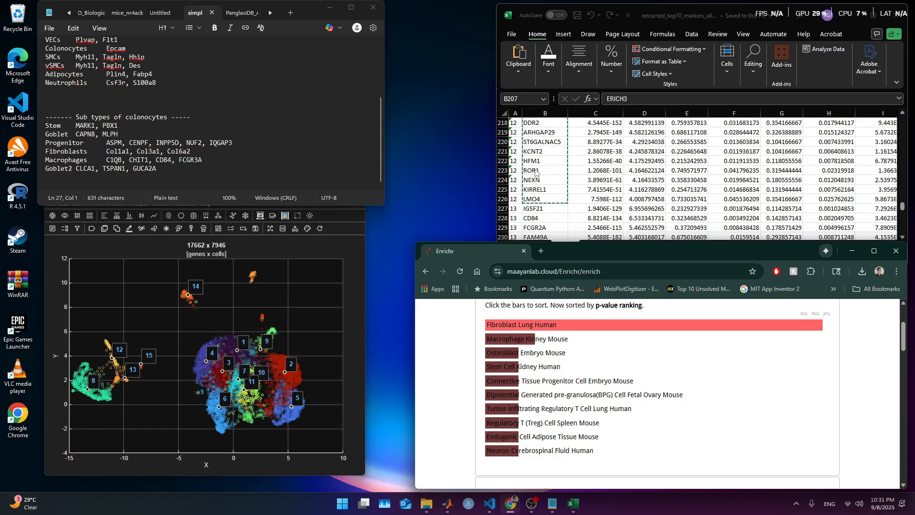
pyautogui.scroll(-2, 419, 402)
pyautogui.scroll(4, 429, 400)
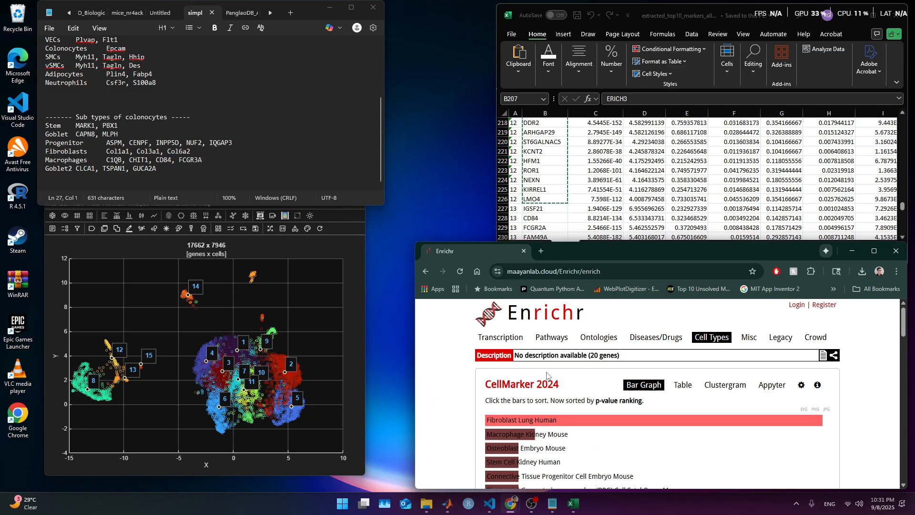
# Return to the cell type library overview for group 12, enlarge the Enrichr window upward, and compare the libraries' top terms
pyautogui.click(721, 340)
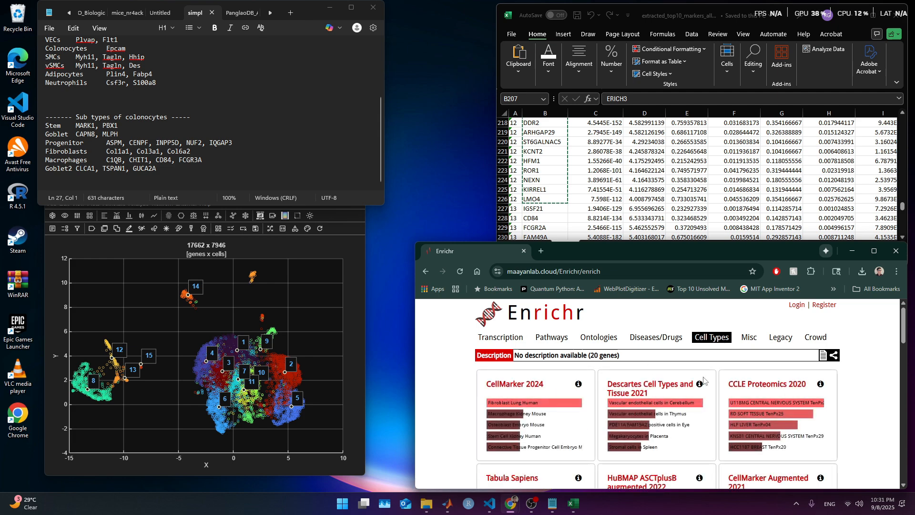
pyautogui.scroll(-2, 681, 380)
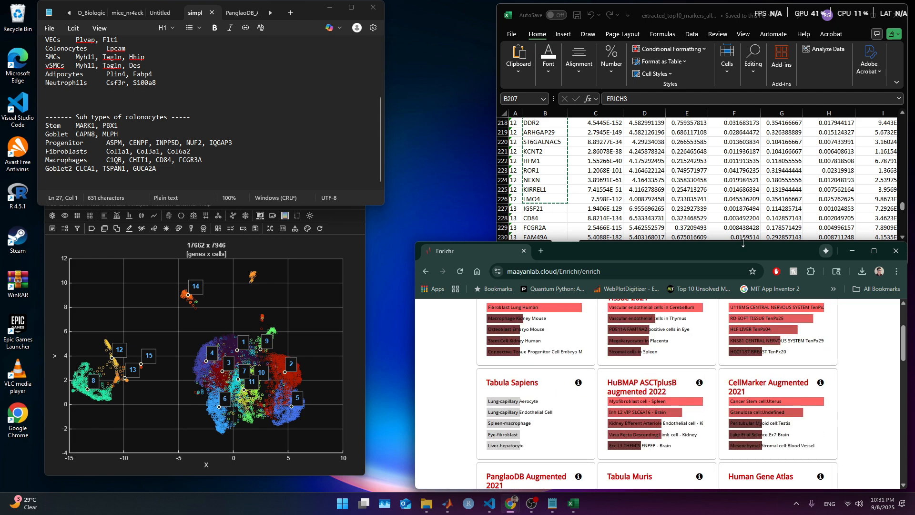
pyautogui.moveTo(743, 242); pyautogui.dragTo(742, 156)
pyautogui.scroll(2, 734, 250)
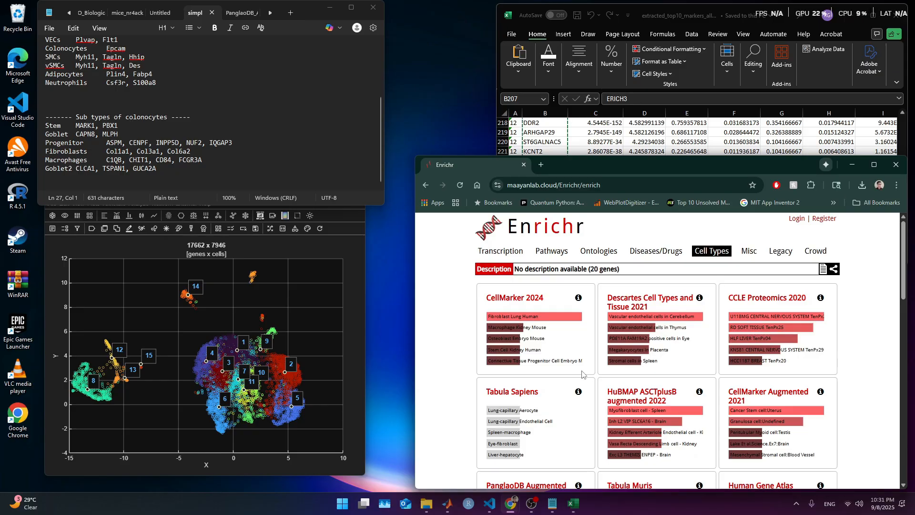
# Examine the top terms for group 12 in the further cell type libraries, from Tabula Sapiens down to Mouse Gene Atlas
pyautogui.scroll(-2, 582, 374)
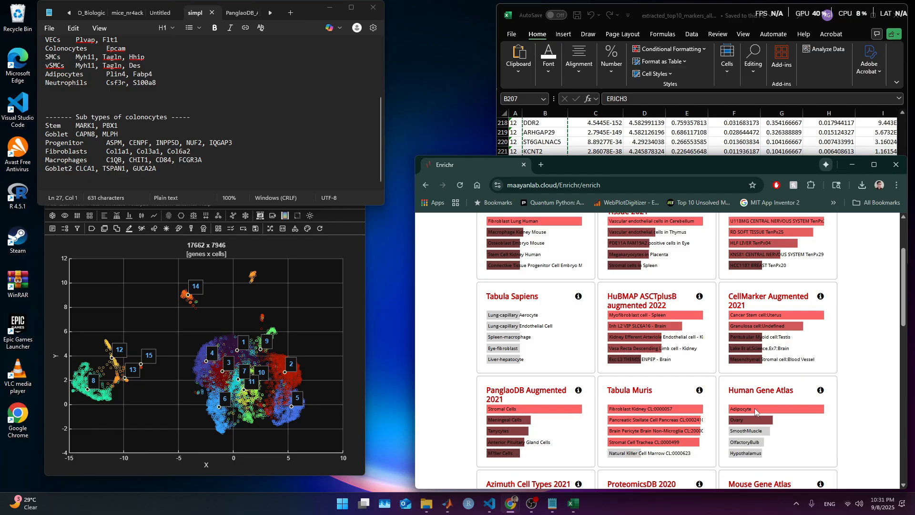
pyautogui.scroll(-2, 754, 408)
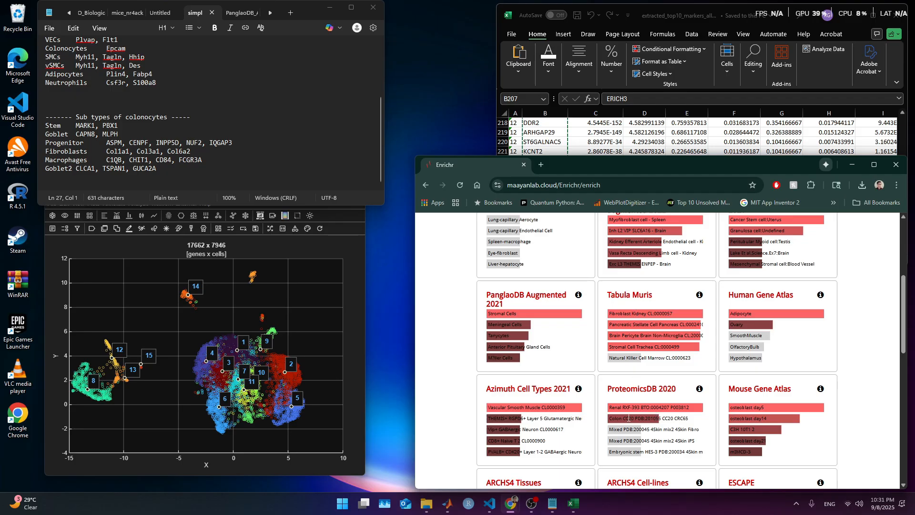
pyautogui.scroll(4, 548, 310)
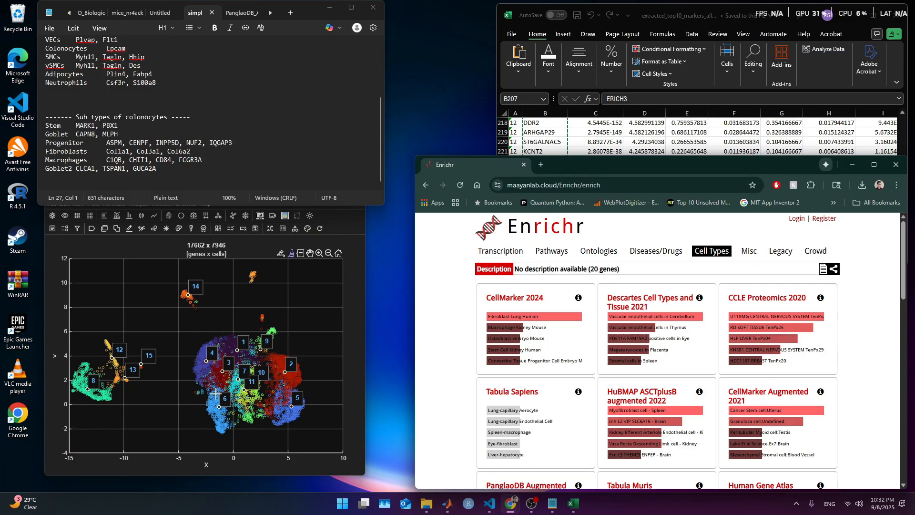
# Switch to SCGEATOOL and label the cell groups in the scatter plot by Batch ID
pyautogui.click(104, 243)
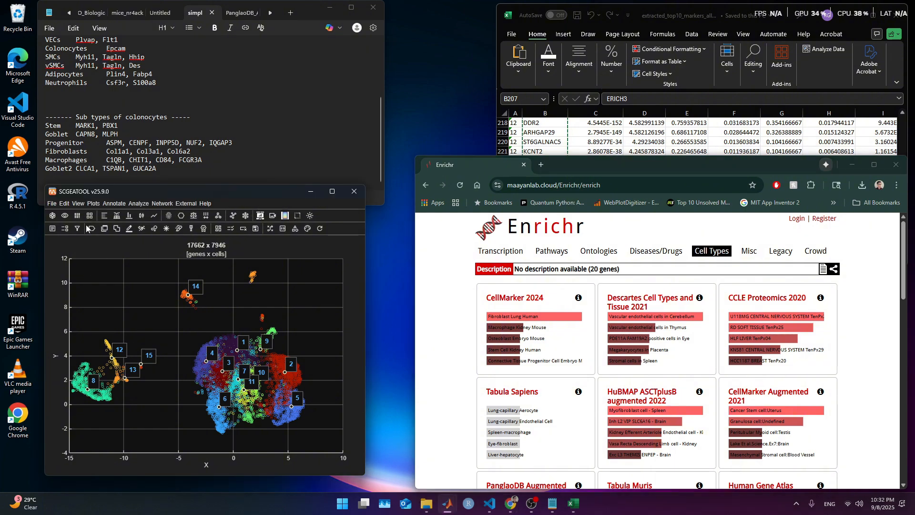
pyautogui.click(92, 230)
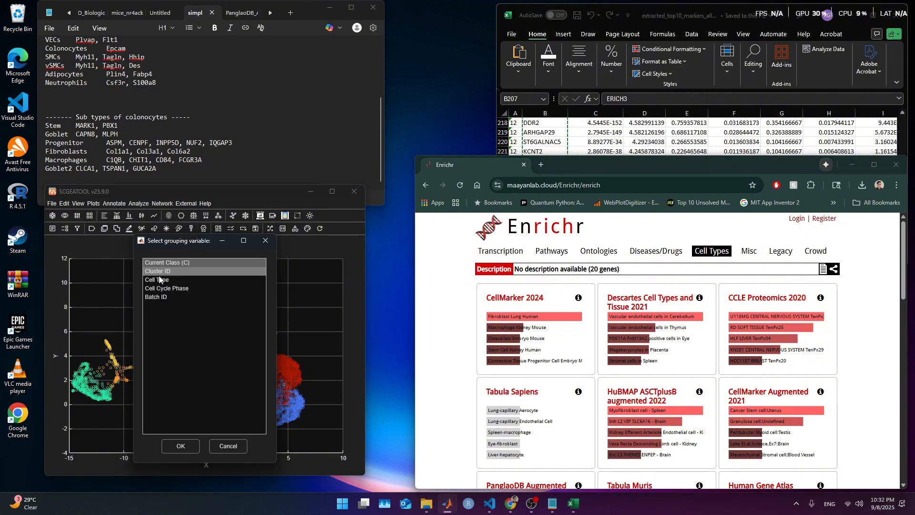
pyautogui.click(160, 280)
pyautogui.click(172, 296)
pyautogui.click(181, 446)
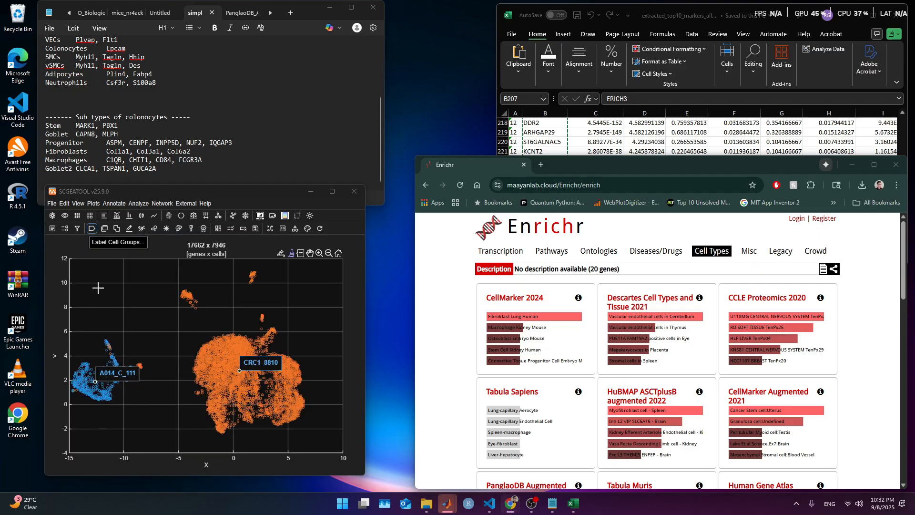
# Label the cell groups in the scatter plot by Cluster ID
pyautogui.click(93, 230)
pyautogui.click(92, 231)
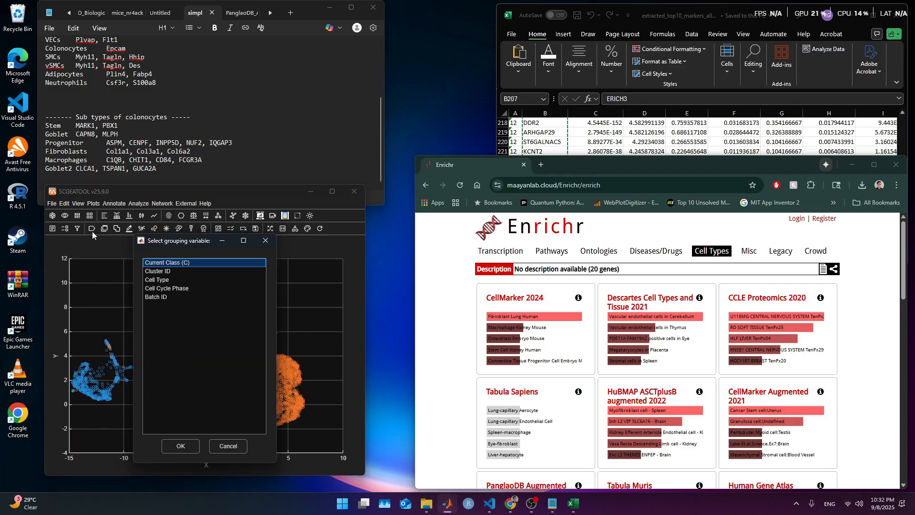
pyautogui.click(166, 280)
pyautogui.click(175, 272)
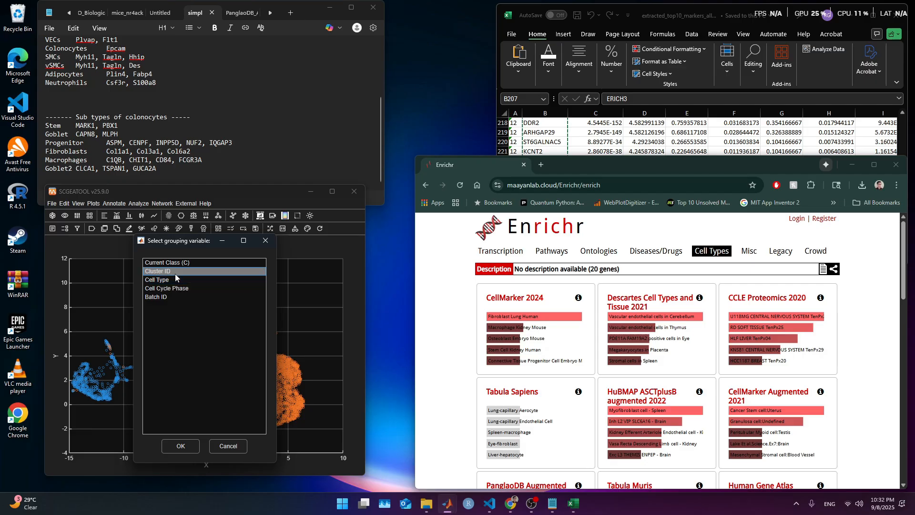
pyautogui.click(180, 445)
# Return to Enrichr and reopen the CellMarker 2024 bar graph for group 12 to inspect its terms
pyautogui.click(841, 390)
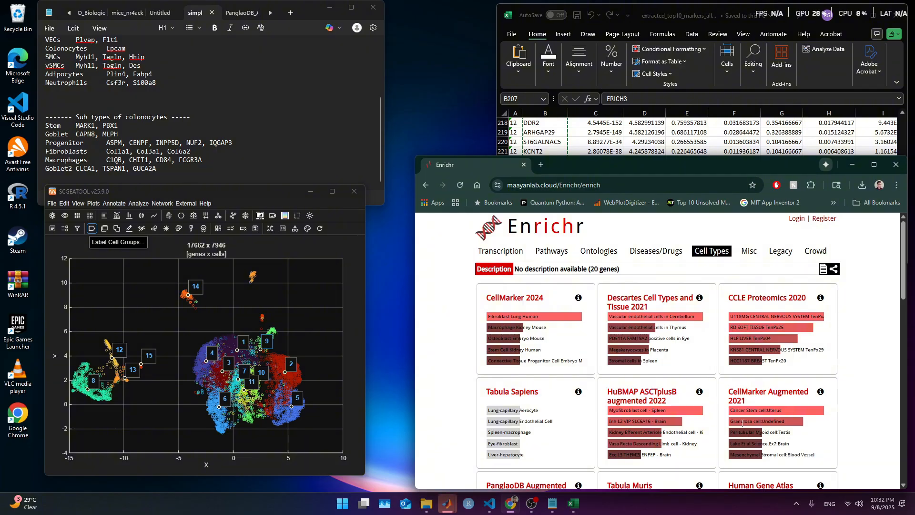
pyautogui.click(526, 305)
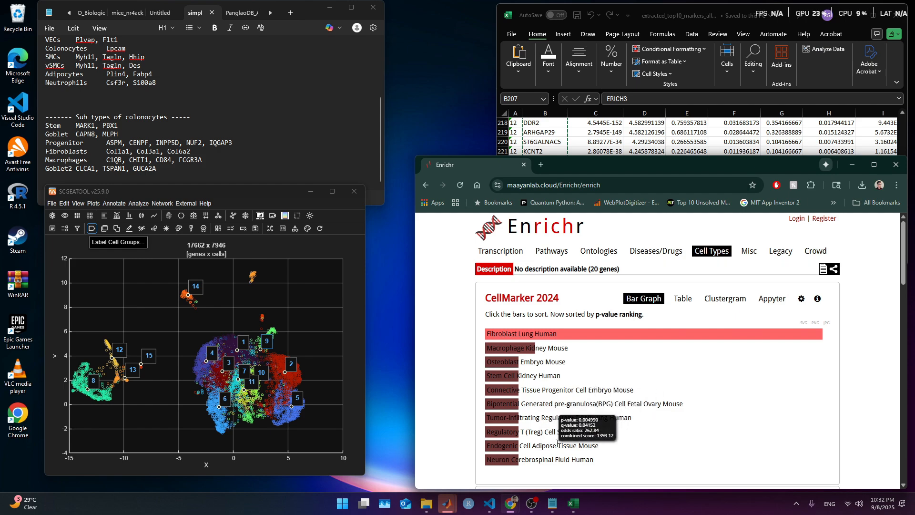
# Examine the CellMarker 2024 enrichment results as a table, paging through to entries 21 to 30
pyautogui.scroll(-2, 626, 363)
pyautogui.scroll(2, 645, 357)
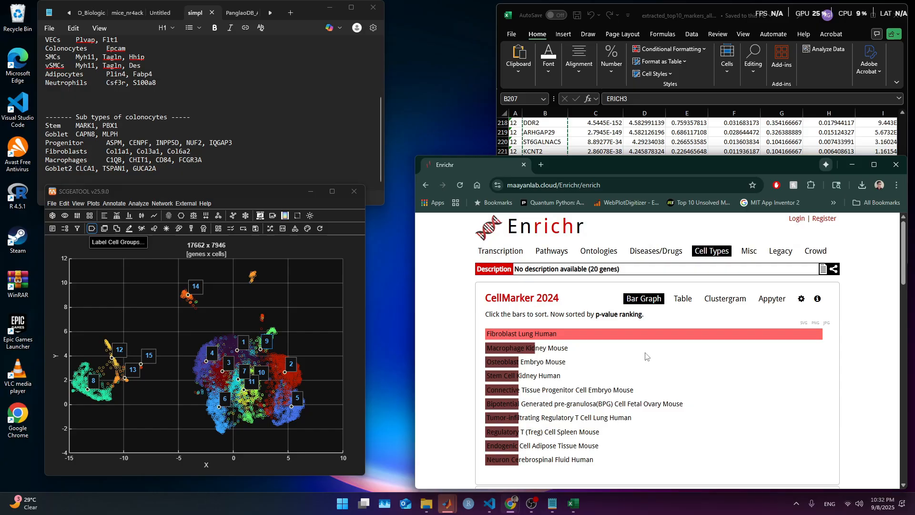
pyautogui.click(682, 298)
pyautogui.scroll(-2, 443, 408)
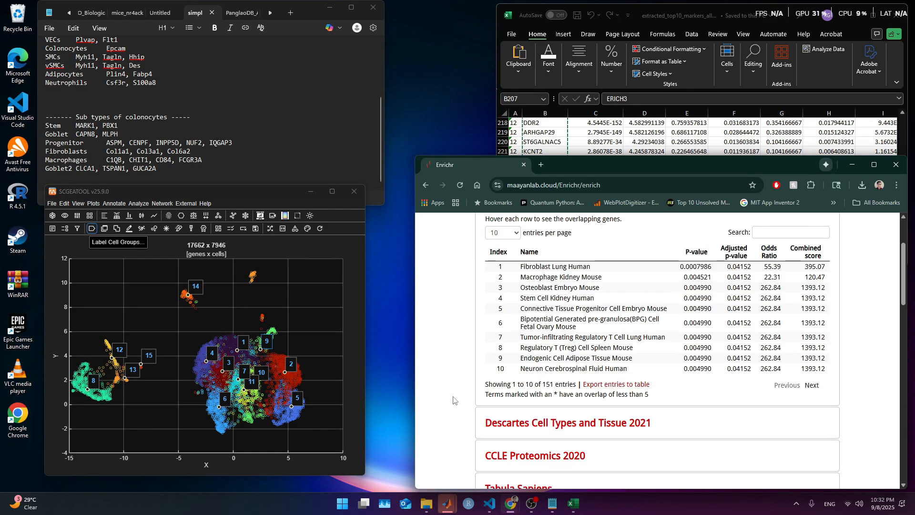
pyautogui.click(808, 387)
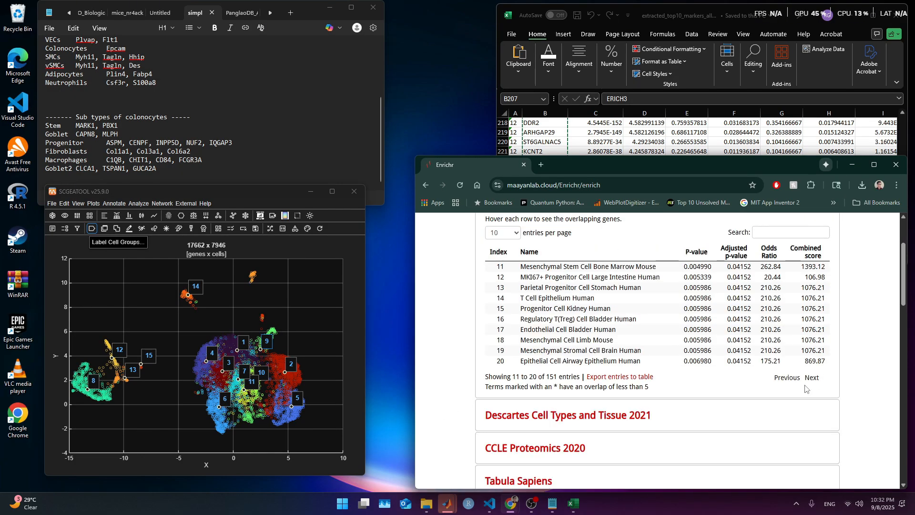
pyautogui.moveTo(609, 276)
pyautogui.click(218, 170)
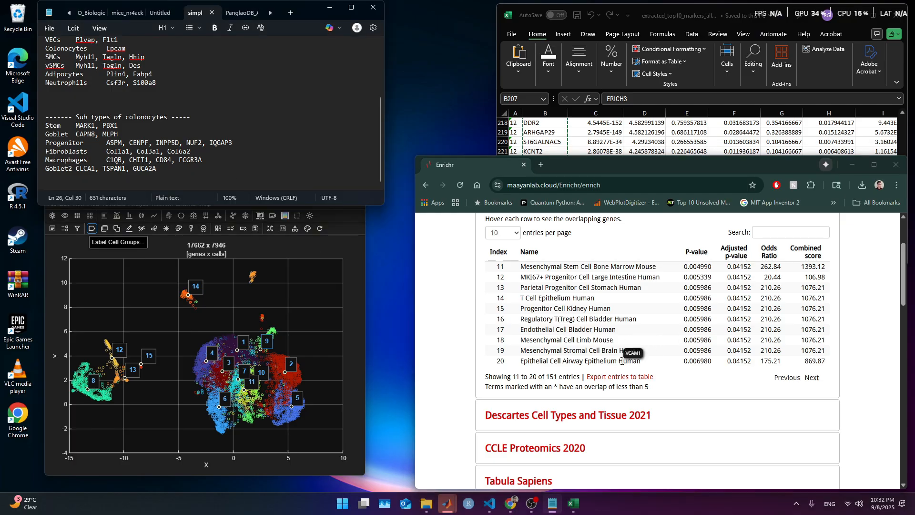
pyautogui.click(817, 379)
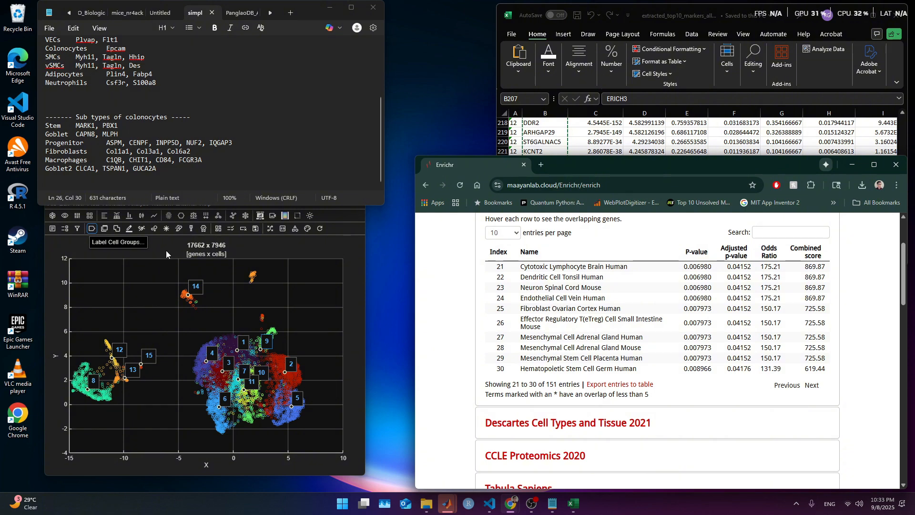
# In SCGEATOOL, annotate the clusters automatically using PanglaoDB marker genes and merge subclusters of the same cell type
pyautogui.click(166, 250)
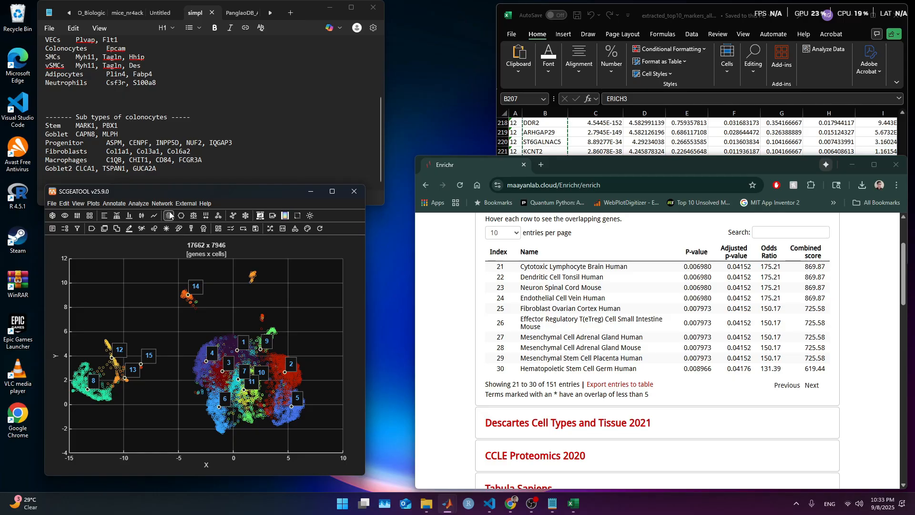
pyautogui.click(125, 205)
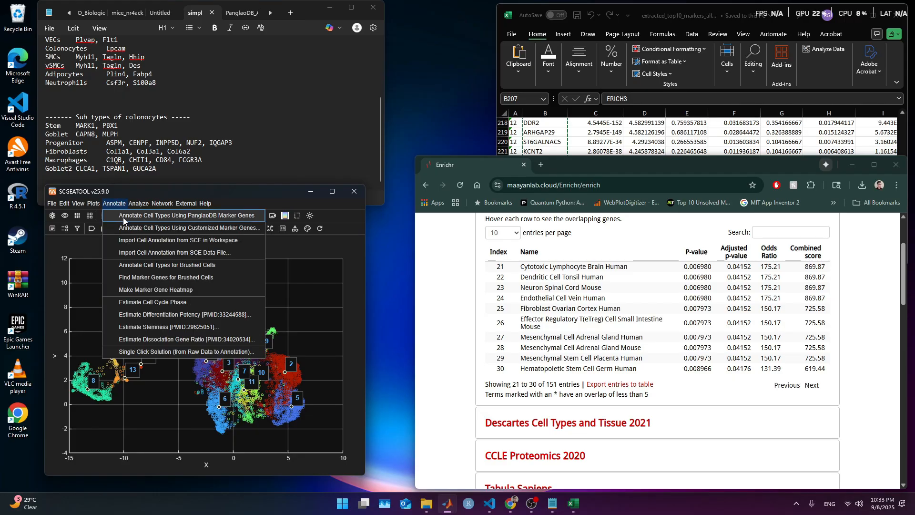
pyautogui.click(198, 217)
pyautogui.click(246, 398)
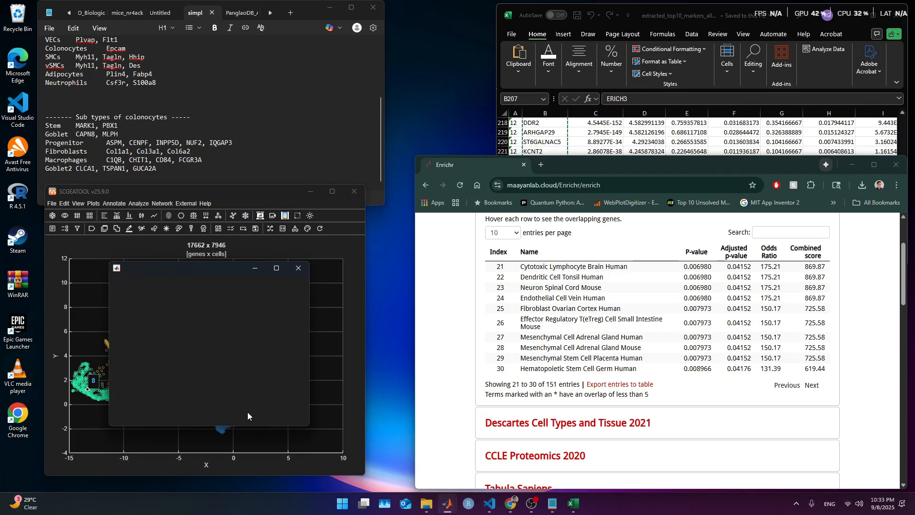
pyautogui.click(193, 365)
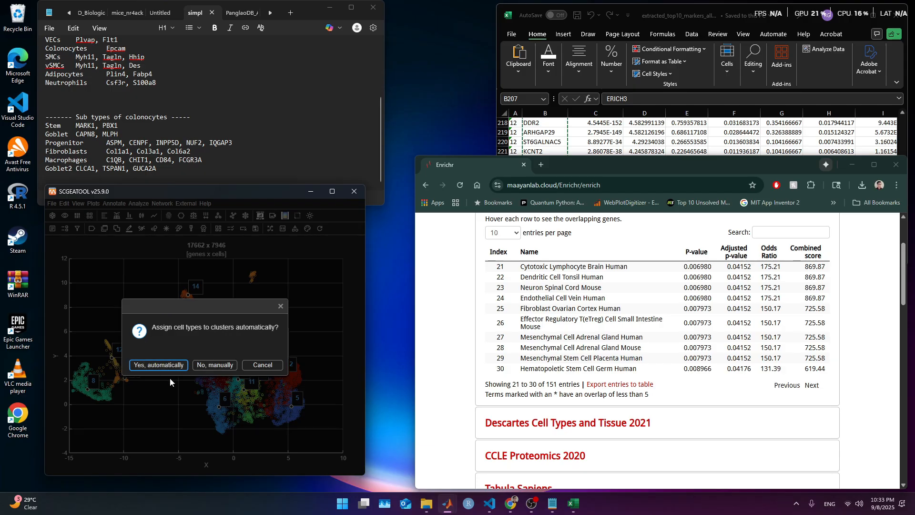
pyautogui.click(171, 368)
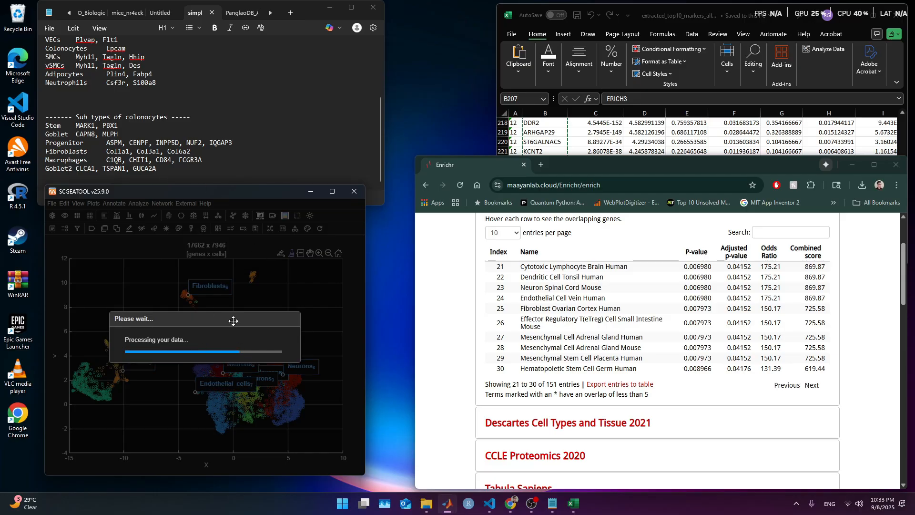
pyautogui.moveTo(233, 321); pyautogui.dragTo(276, 245)
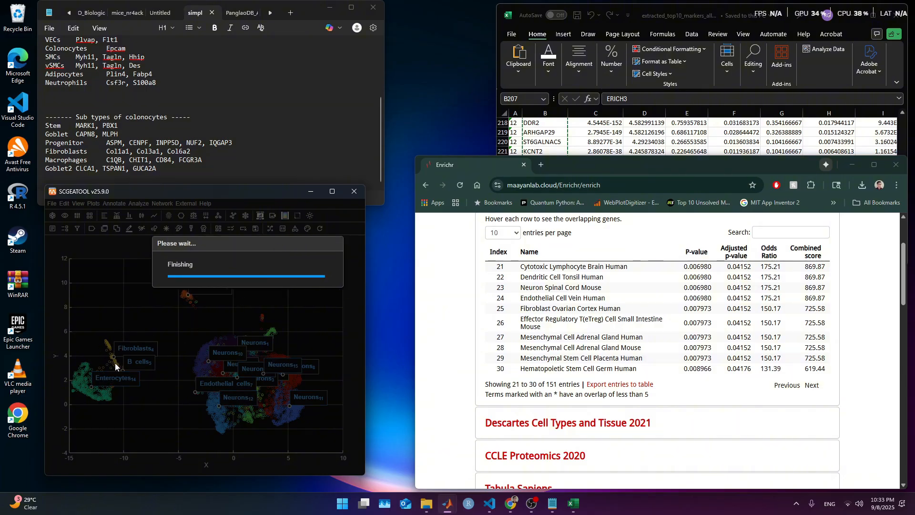
pyautogui.click(164, 365)
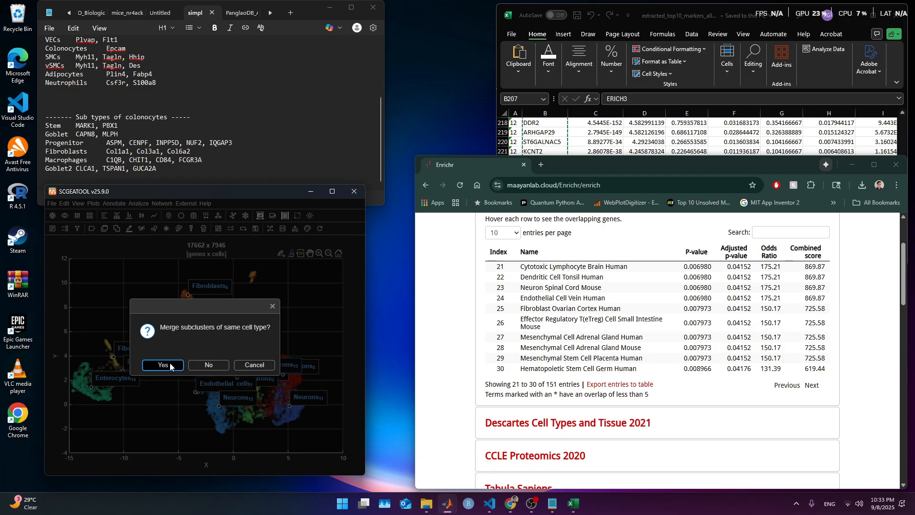
pyautogui.moveTo(113, 384); pyautogui.dragTo(81, 382)
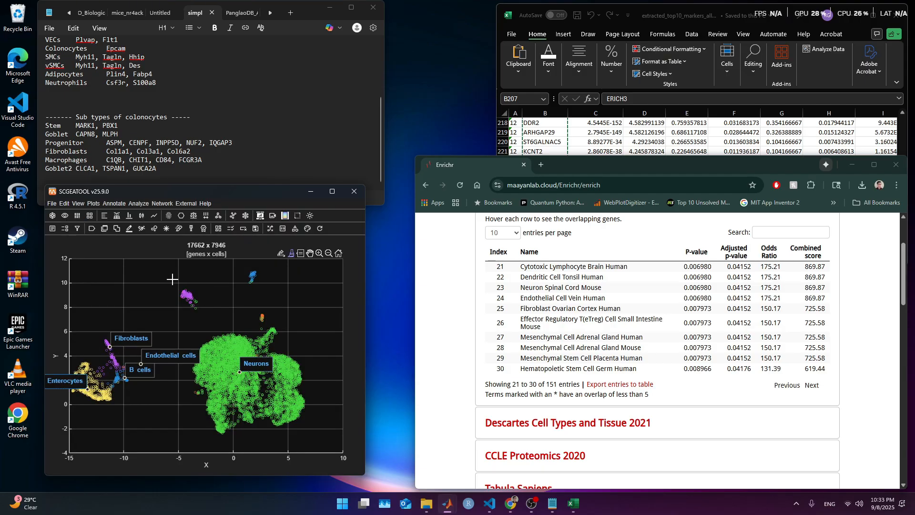
# Add a Fibroblast2 entry on a new line below Goblet2 in the marker gene notes
pyautogui.click(177, 165)
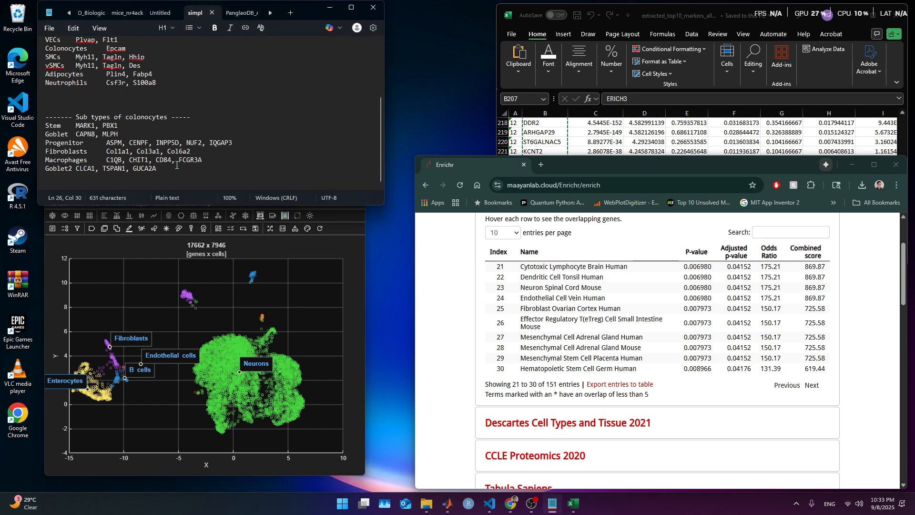
pyautogui.write('\\')
pyautogui.press('Return')
pyautogui.write('F')
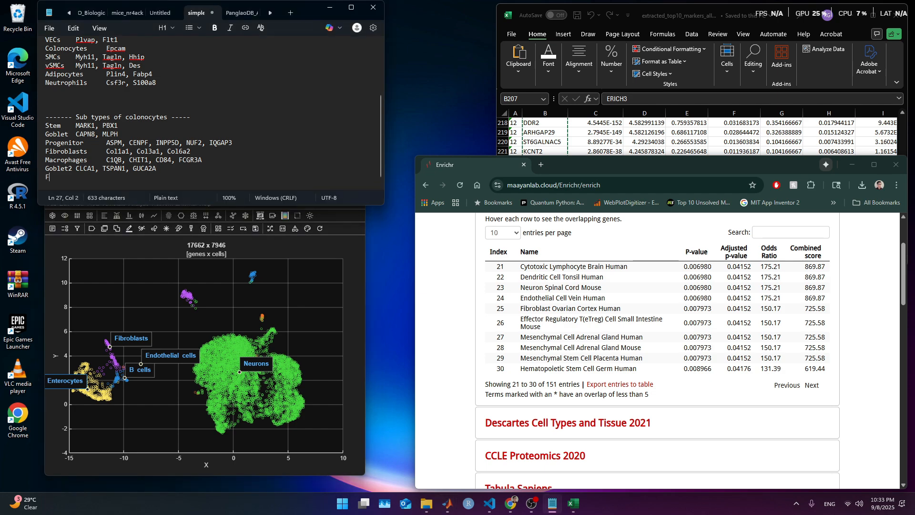
pyautogui.write('ibroblast2')
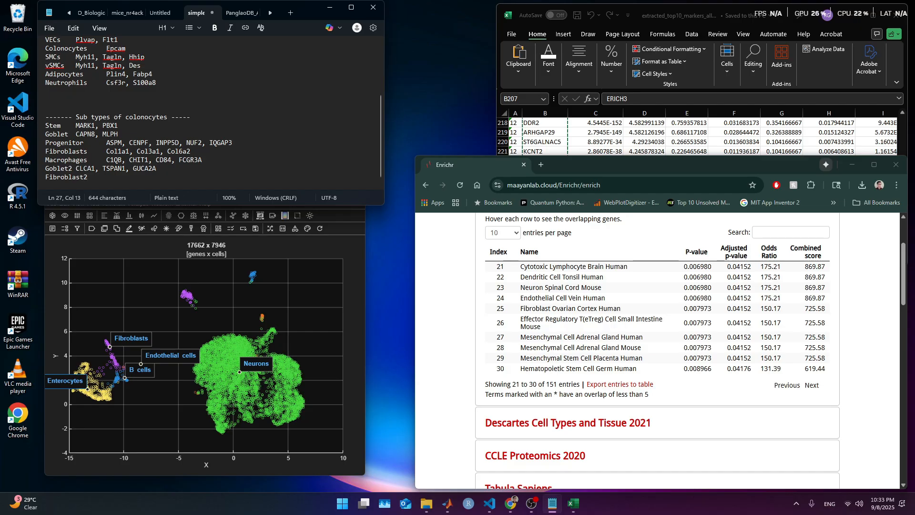
# Examine the CellMarker 2024 table again and compare the top hits of the other Enrichr cell type libraries
pyautogui.moveTo(538, 307)
pyautogui.scroll(2, 547, 308)
pyautogui.click(528, 296)
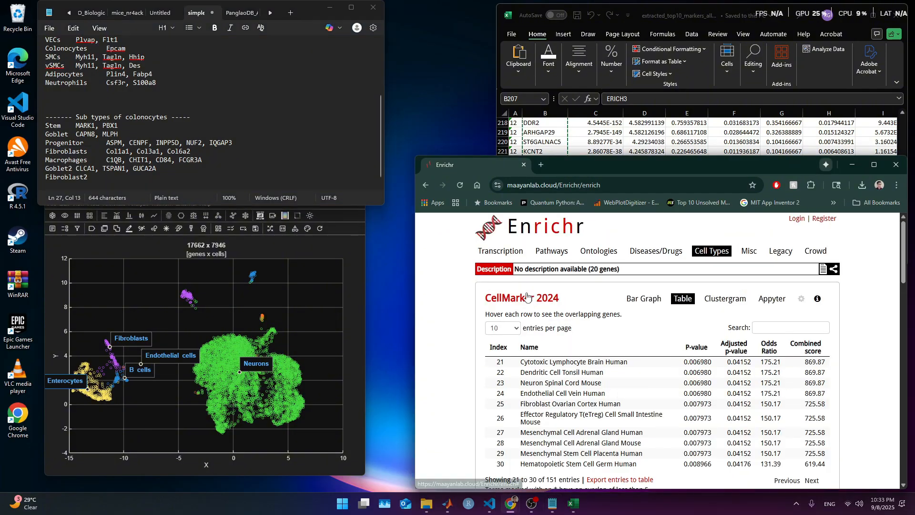
pyautogui.click(527, 296)
pyautogui.click(713, 252)
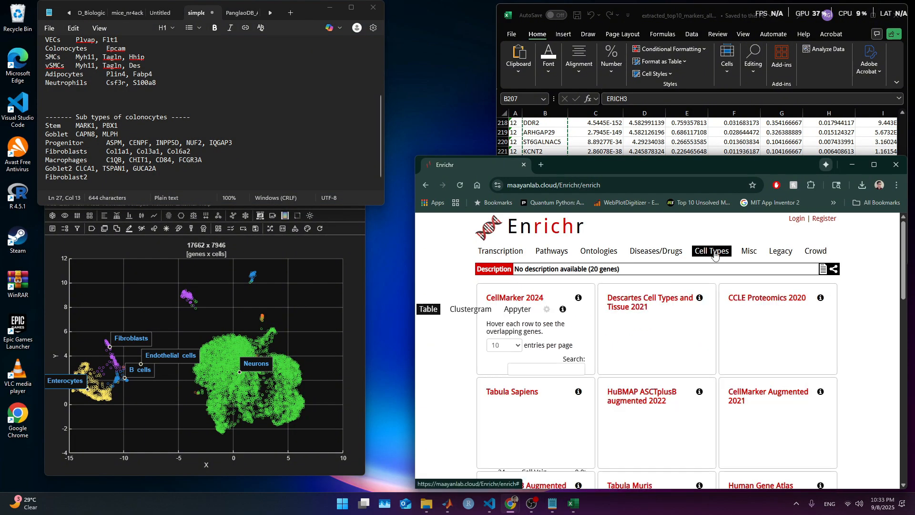
pyautogui.click(525, 299)
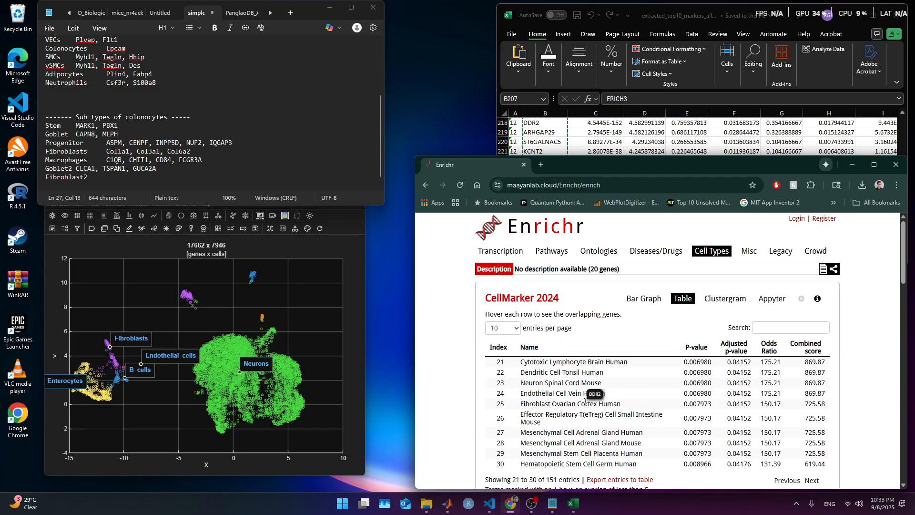
pyautogui.scroll(-3, 587, 400)
pyautogui.scroll(3, 594, 378)
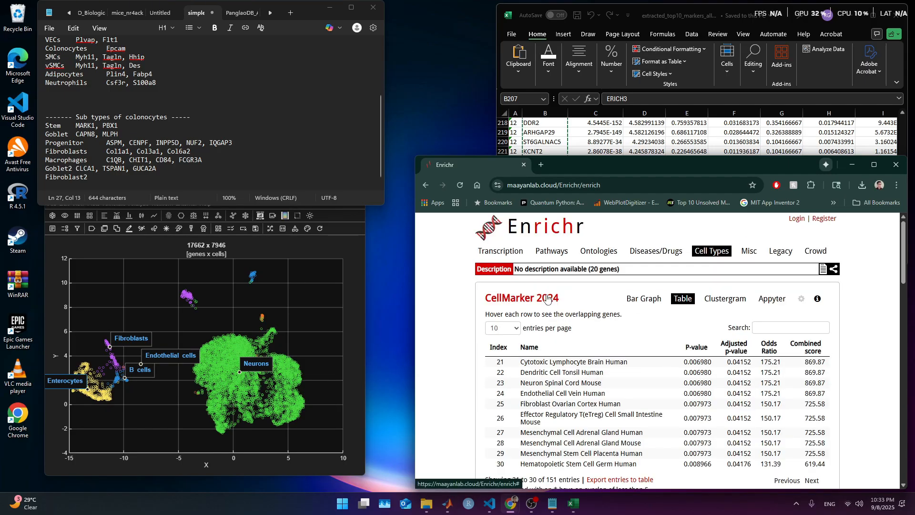
pyautogui.click(717, 255)
pyautogui.scroll(-3, 596, 362)
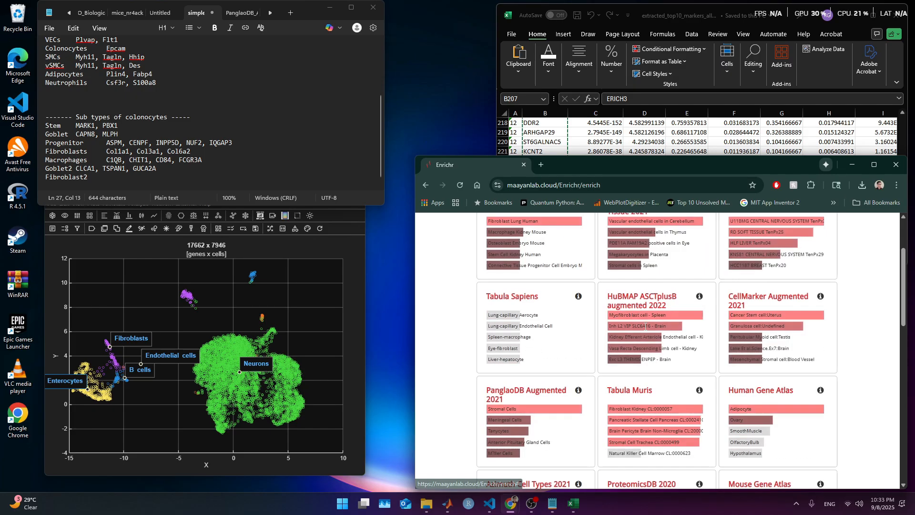
pyautogui.scroll(1, 498, 451)
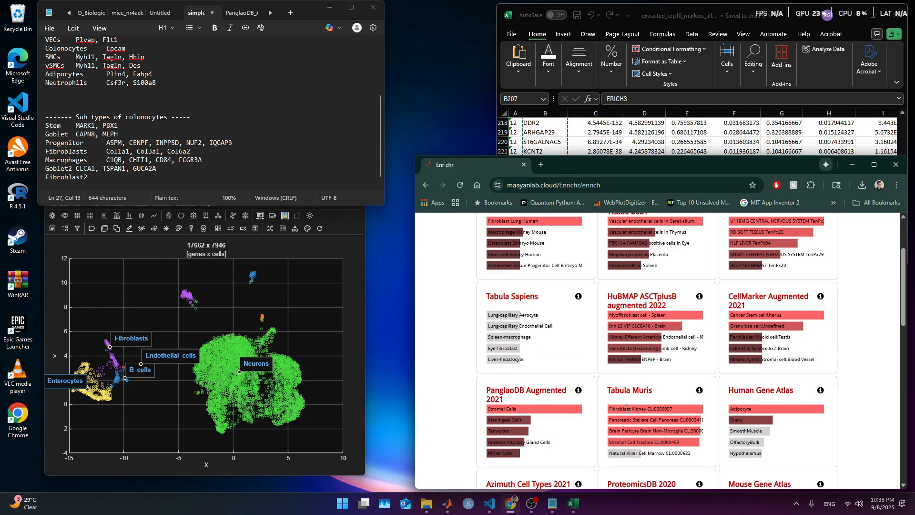
pyautogui.scroll(2, 671, 338)
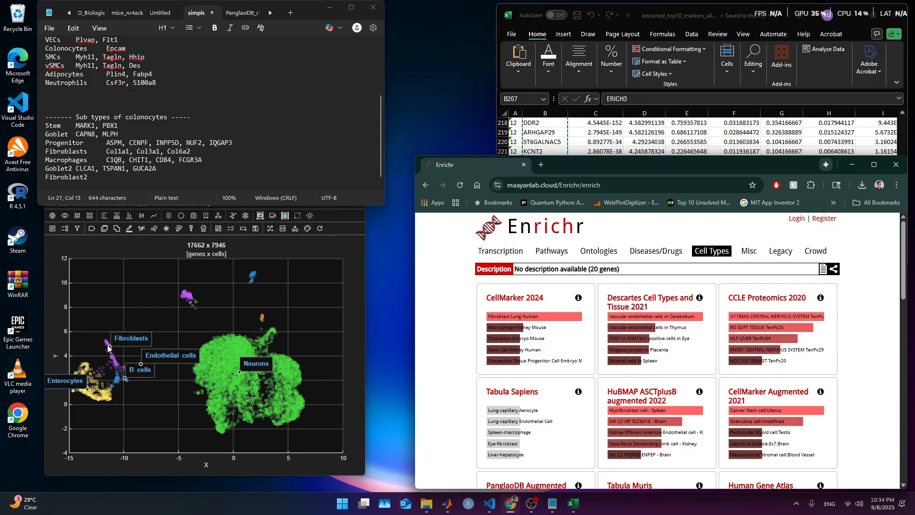
# Remove the Fibroblast2 entry from the marker gene notes
pyautogui.click(120, 177)
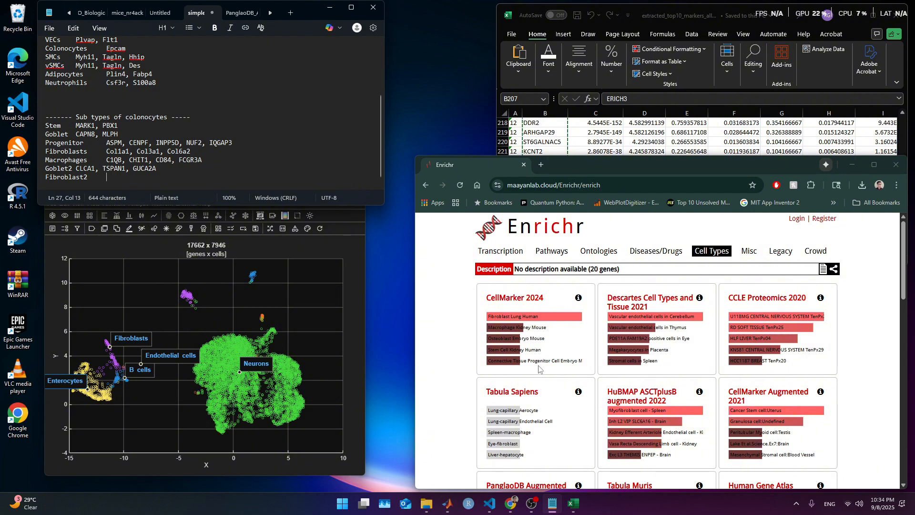
pyautogui.click(163, 236)
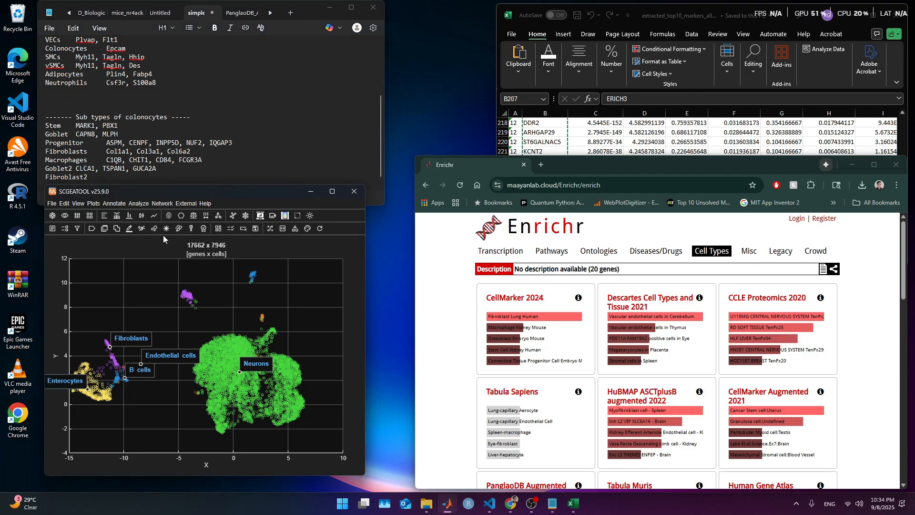
pyautogui.tripleClick(120, 179)
pyautogui.press('BackSpace')
# Select the six colonocyte subtype marker lines, Stem to Goblet2, in the notes and label the cell groups by Cluster ID
pyautogui.moveTo(181, 167); pyautogui.dragTo(9, 125)
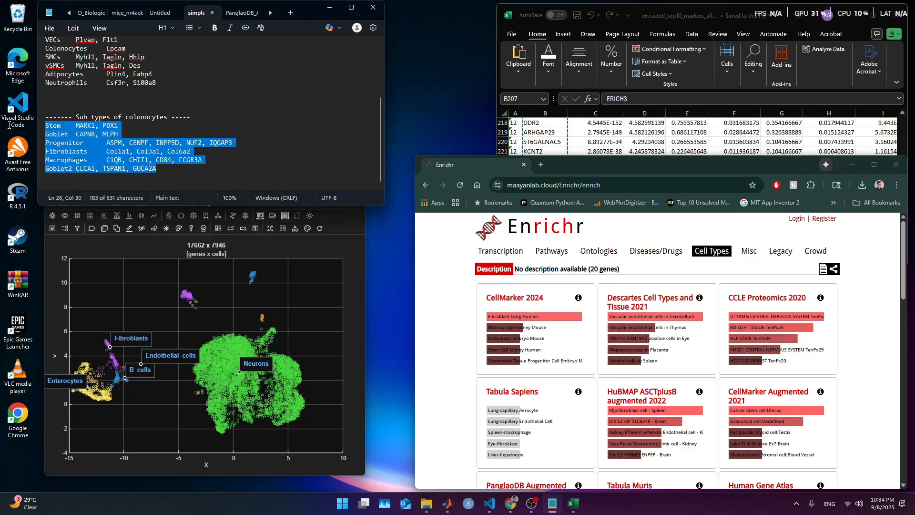
pyautogui.click(153, 249)
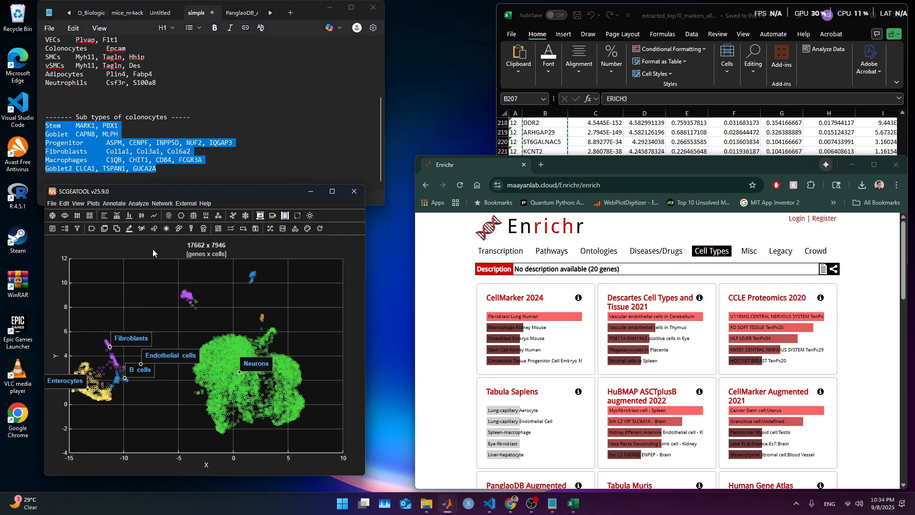
pyautogui.click(95, 227)
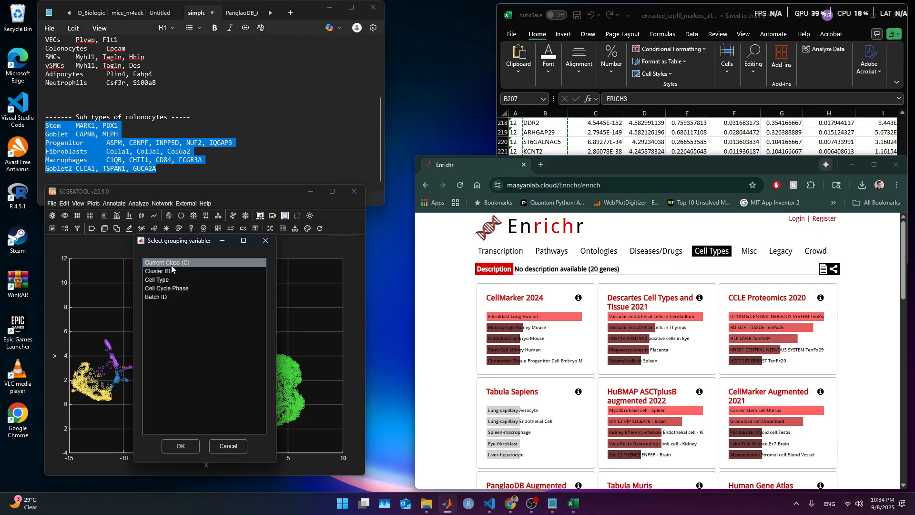
pyautogui.click(169, 270)
pyautogui.click(180, 445)
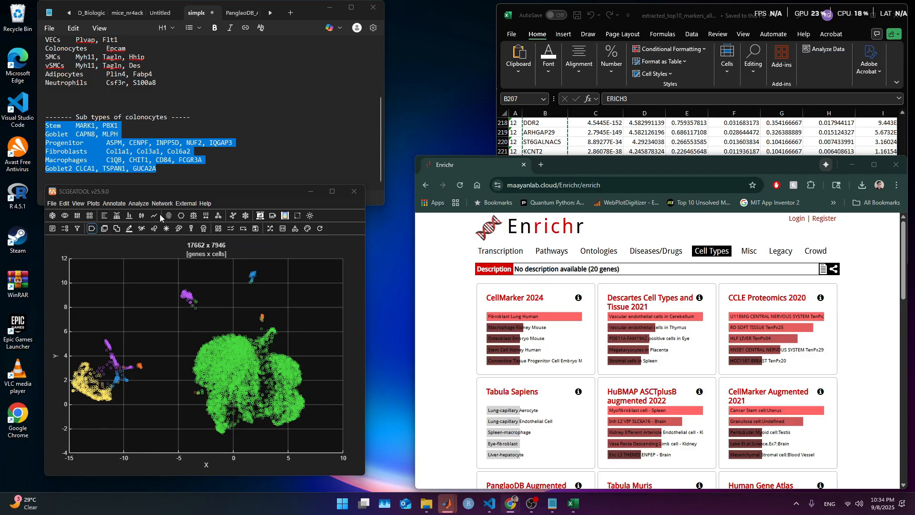
# Start annotation with customized marker genes, replacing the sample list with the six subtype lines, Stem to Goblet2, copied from the notes
pyautogui.click(139, 204)
pyautogui.moveTo(117, 204)
pyautogui.click(125, 227)
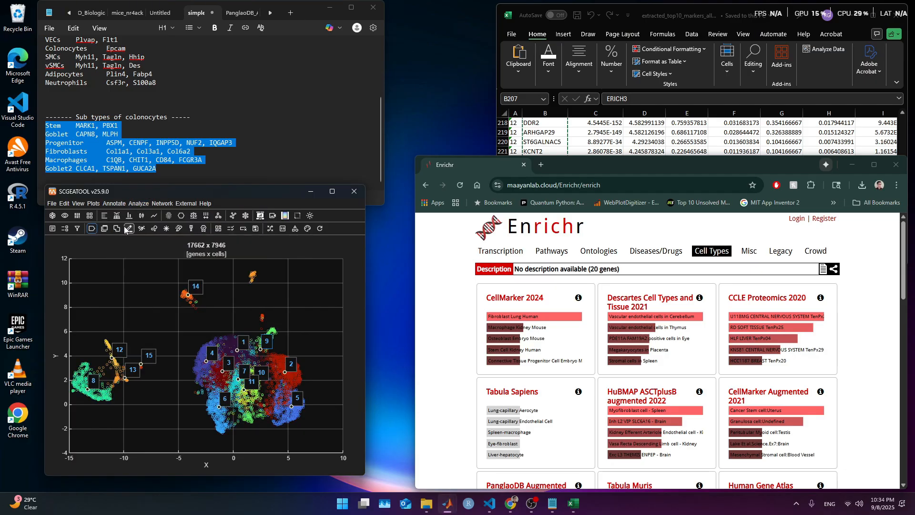
pyautogui.click(213, 364)
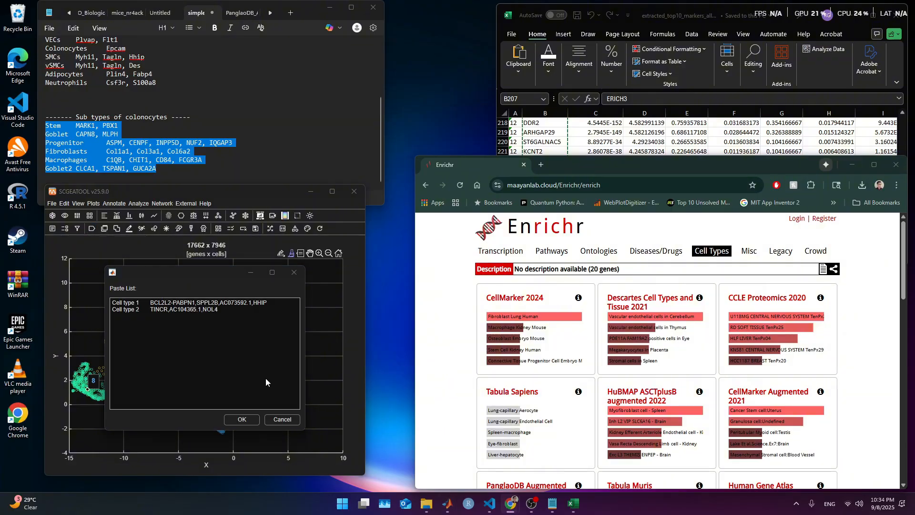
pyautogui.click(153, 164)
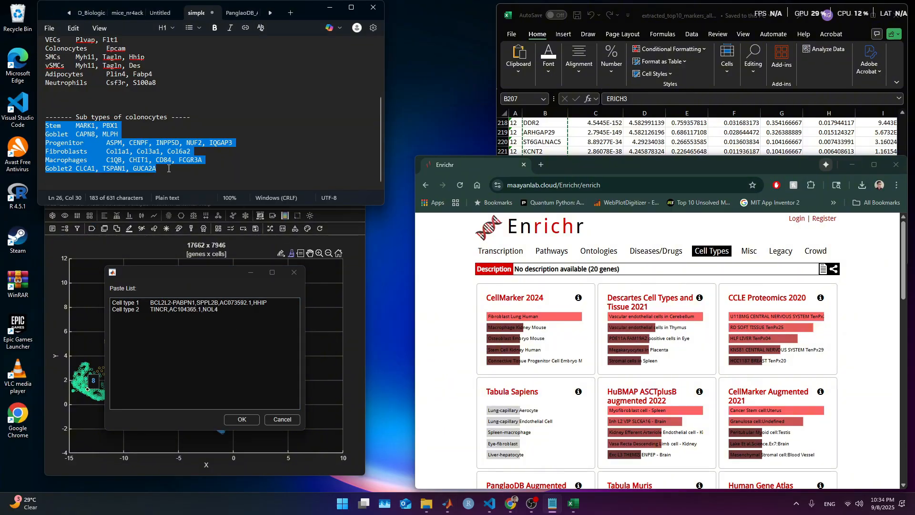
pyautogui.rightClick(165, 166)
pyautogui.click(208, 172)
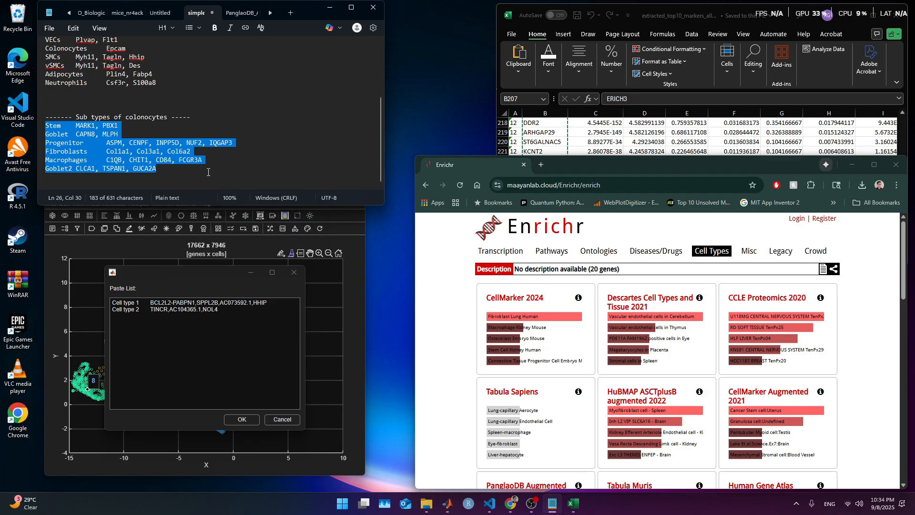
pyautogui.click(258, 403)
pyautogui.hotkey('ctrl', 'a')
pyautogui.hotkey('ctrl', 'v')
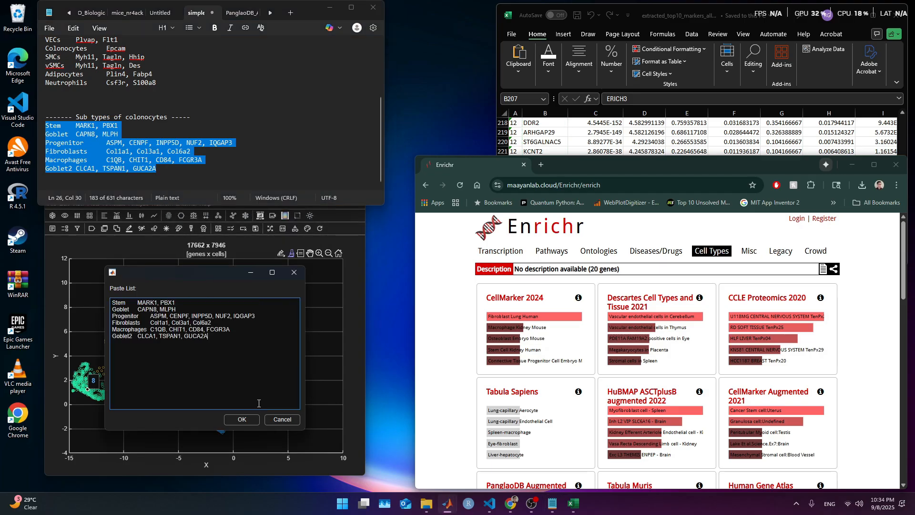
pyautogui.click(241, 420)
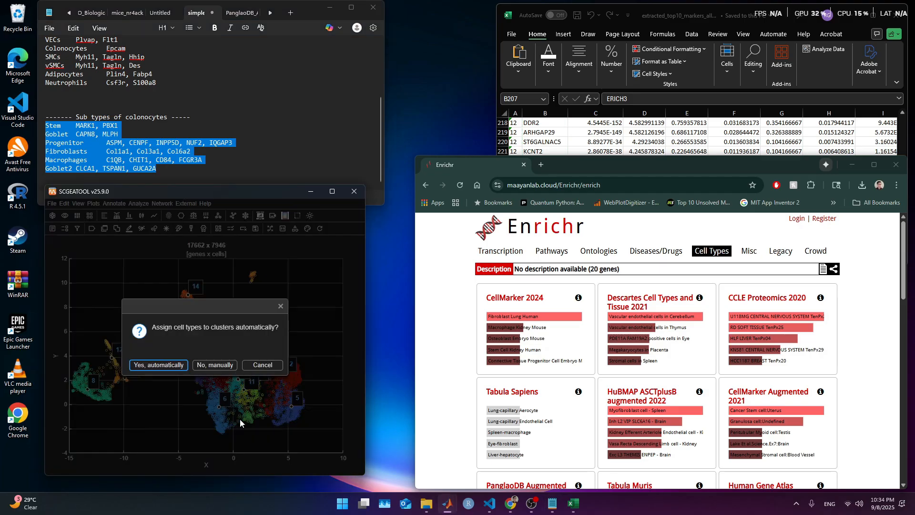
# Assign cell types to the clusters automatically and merge subclusters of the same cell type
pyautogui.click(167, 363)
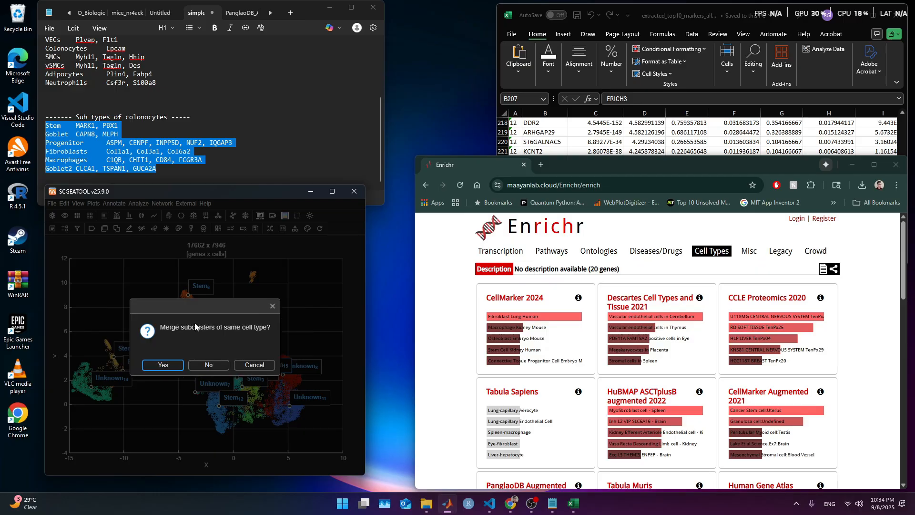
pyautogui.click(168, 369)
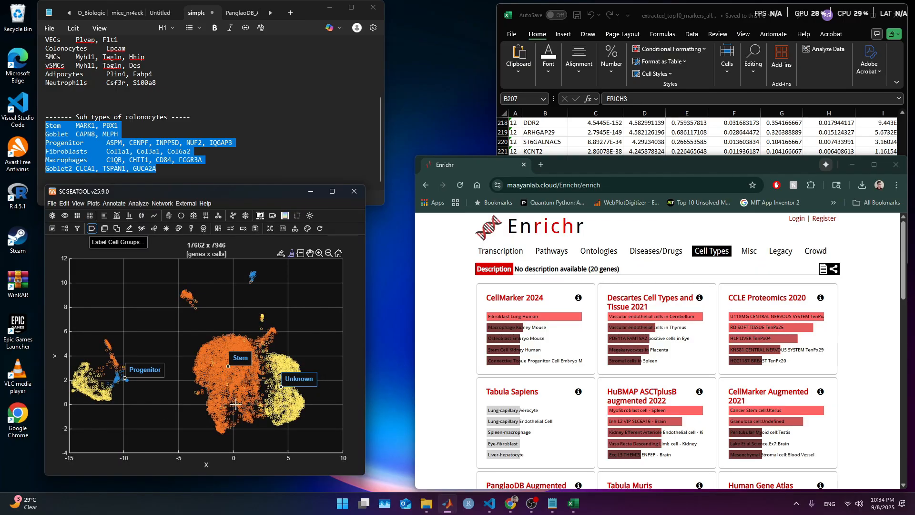
# Insert a blank line below the Stem entry in the notes and reposition the Progenitor label on the plot
pyautogui.click(105, 157)
pyautogui.tripleClick(130, 129)
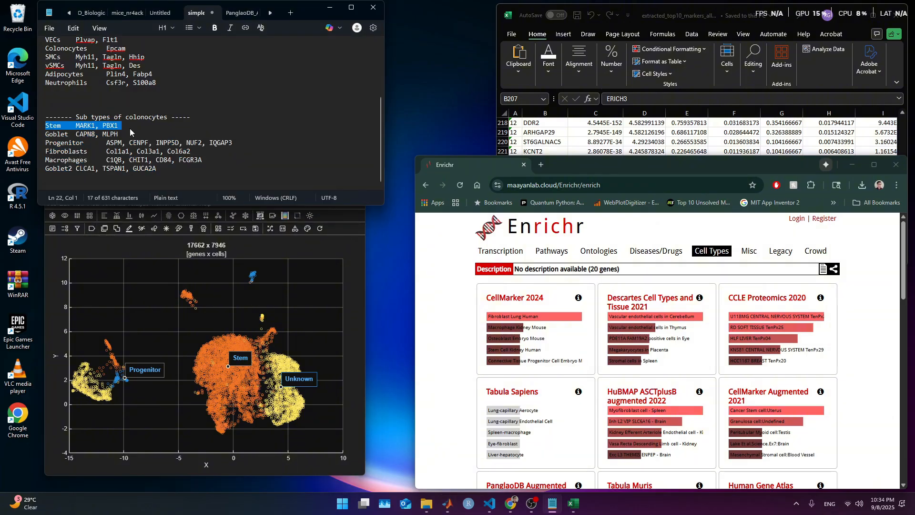
pyautogui.click(139, 124)
pyautogui.press('Return')
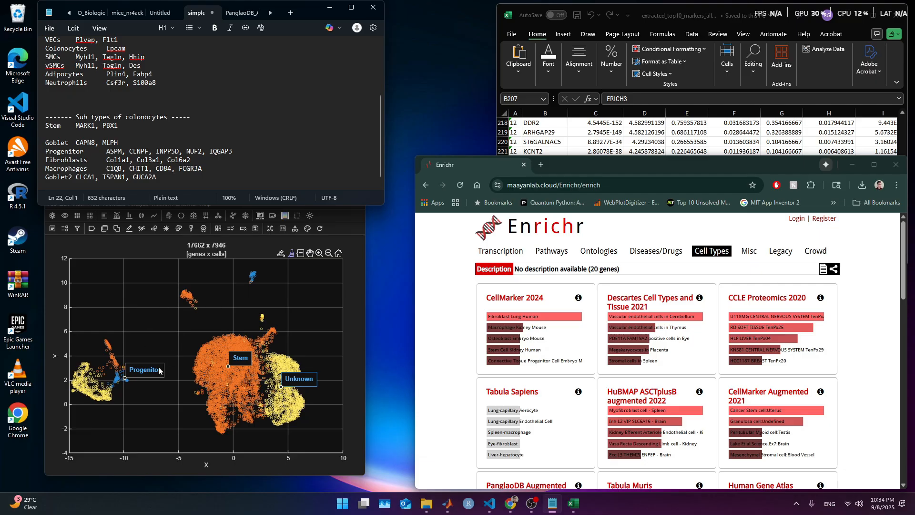
pyautogui.moveTo(145, 373); pyautogui.dragTo(112, 416)
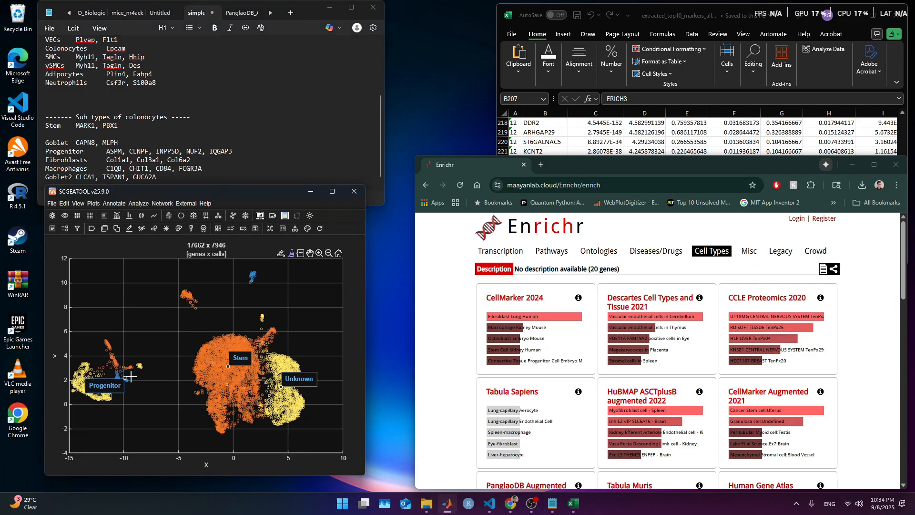
pyautogui.moveTo(112, 385); pyautogui.dragTo(146, 389)
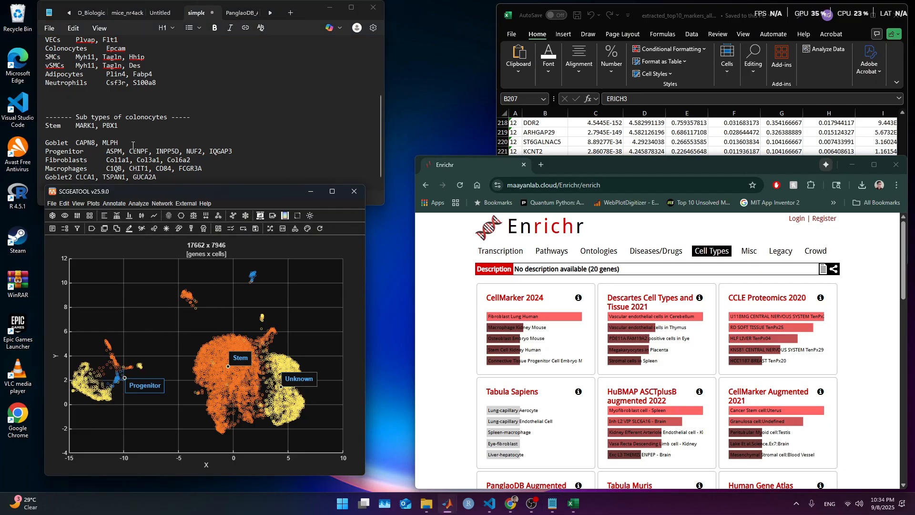
# Plot the expression of MARK1 and PBX1, copied from the Stem entry, using library size normalization with Log(x+1) transformation
pyautogui.moveTo(130, 126); pyautogui.dragTo(76, 126)
pyautogui.click(213, 245)
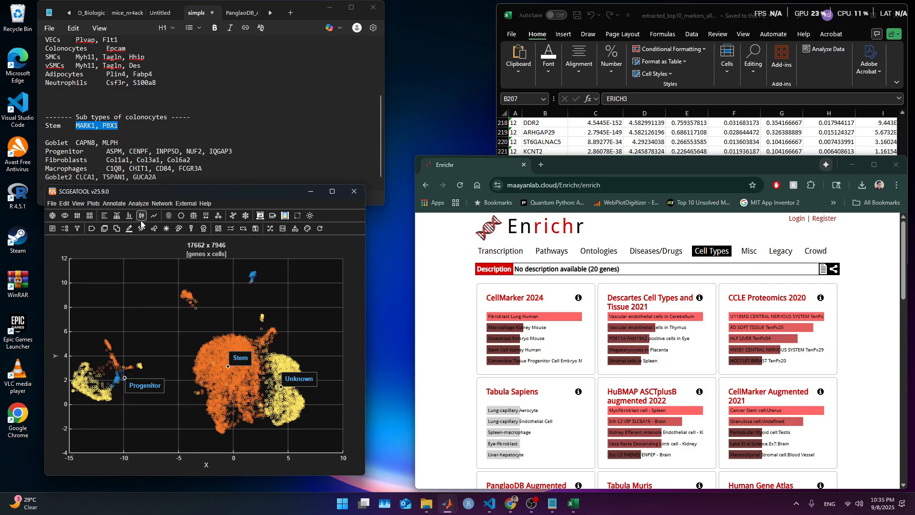
pyautogui.click(52, 229)
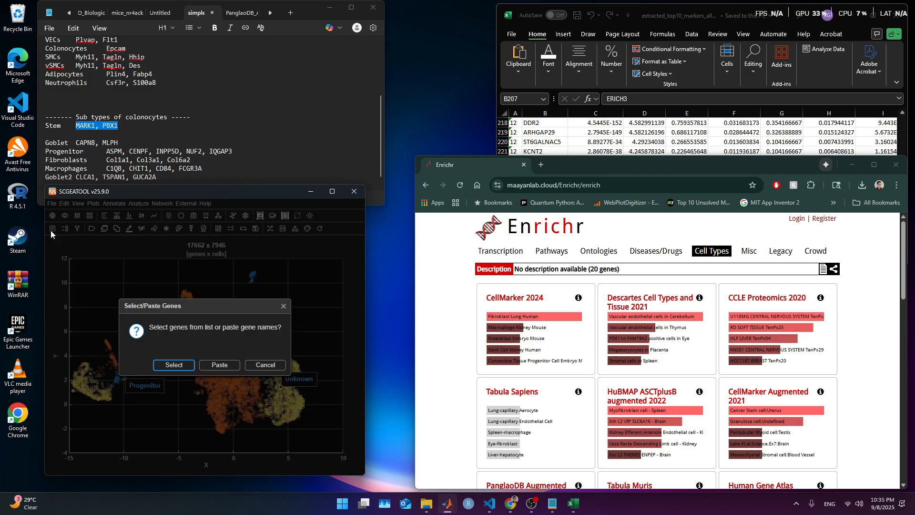
pyautogui.click(219, 364)
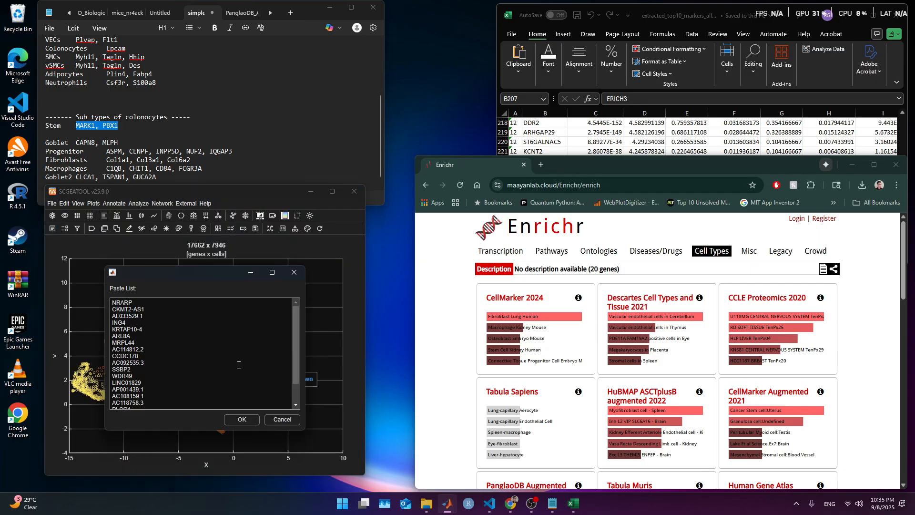
pyautogui.click(245, 362)
pyautogui.click(253, 419)
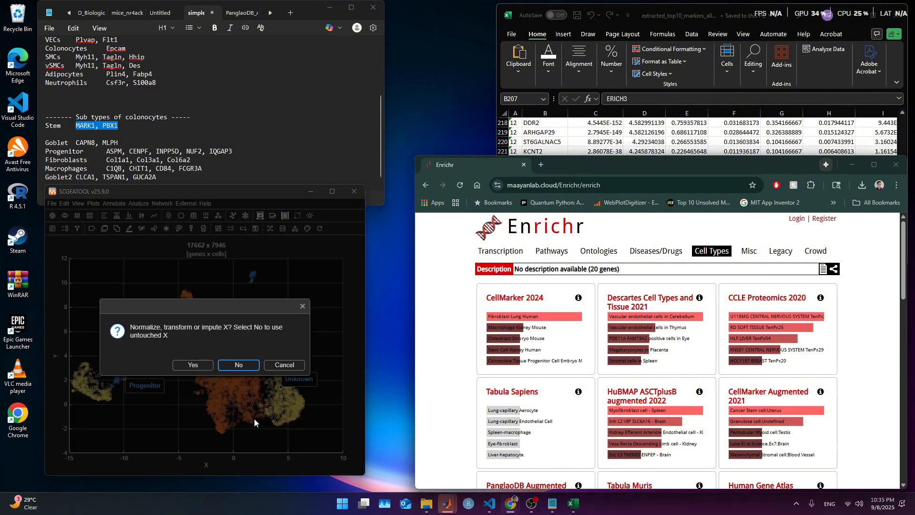
pyautogui.click(193, 365)
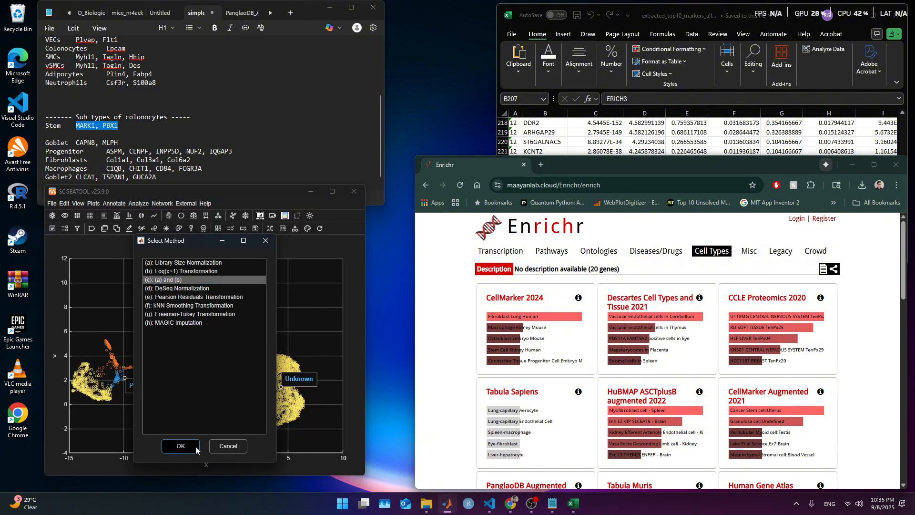
pyautogui.click(195, 446)
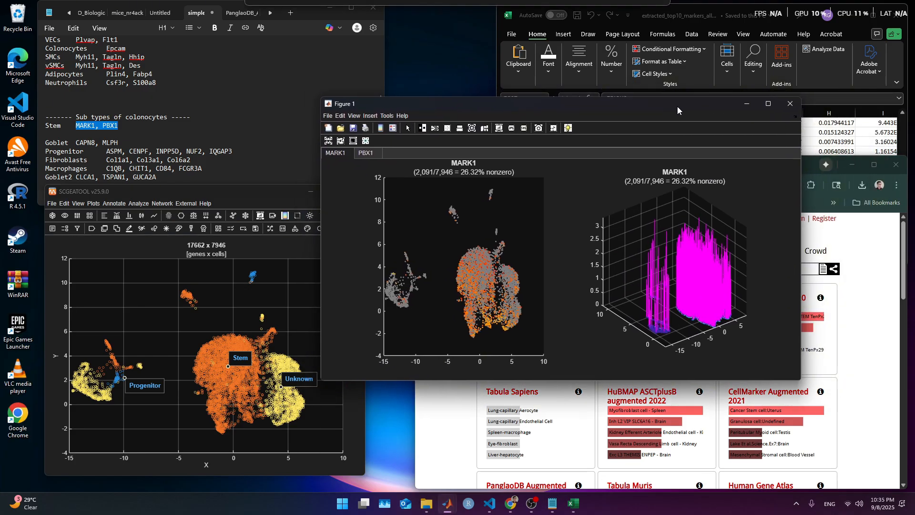
pyautogui.moveTo(678, 107); pyautogui.dragTo(705, 110)
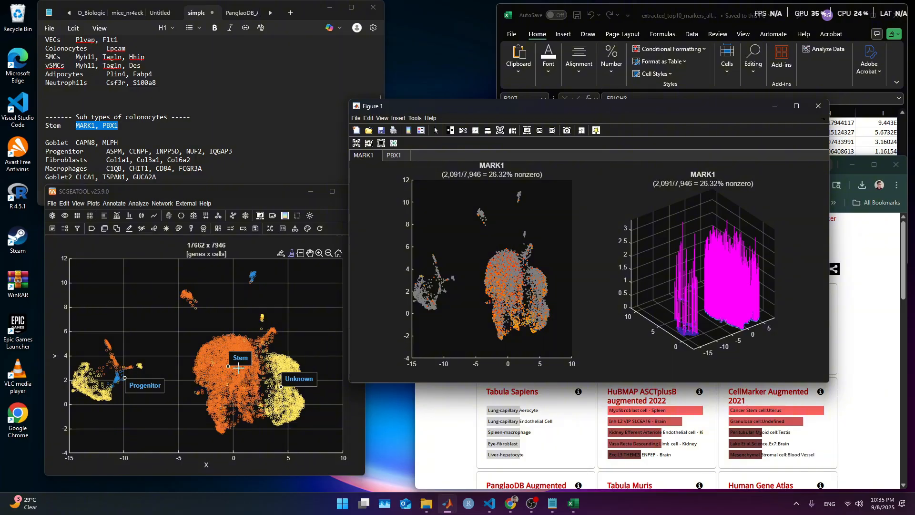
# Remove the blank line below the Stem entry in the notes and show the PBX1 expression plot
pyautogui.click(117, 140)
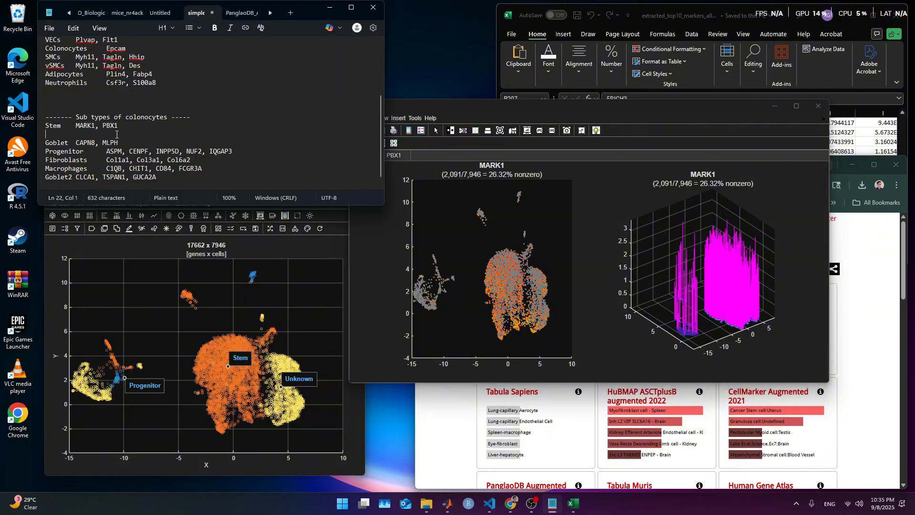
pyautogui.press('BackSpace')
pyautogui.click(579, 226)
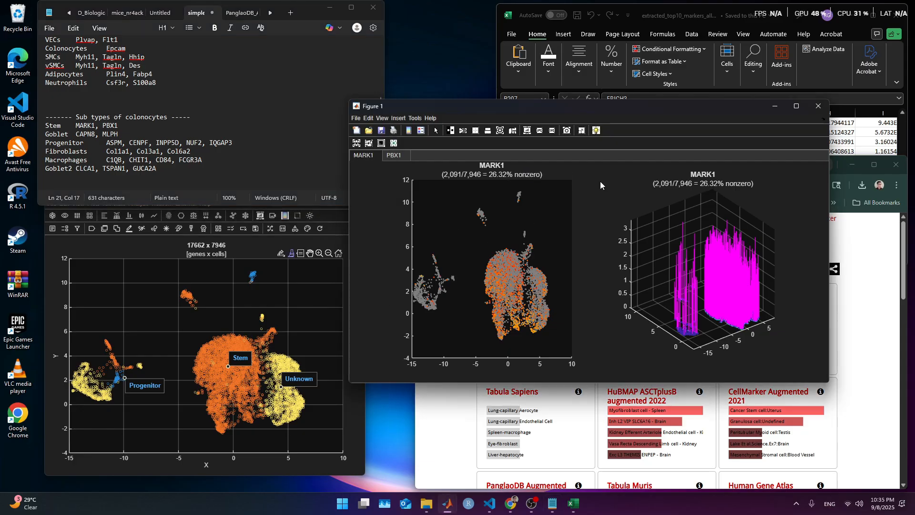
pyautogui.click(396, 156)
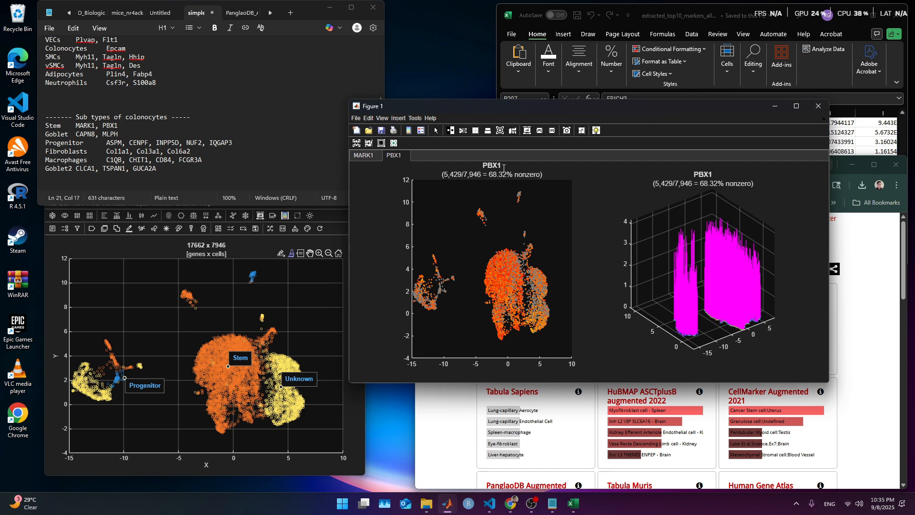
# Replace PBX1 with LRG5 in the Stem marker entry of the notes
pyautogui.click(144, 126)
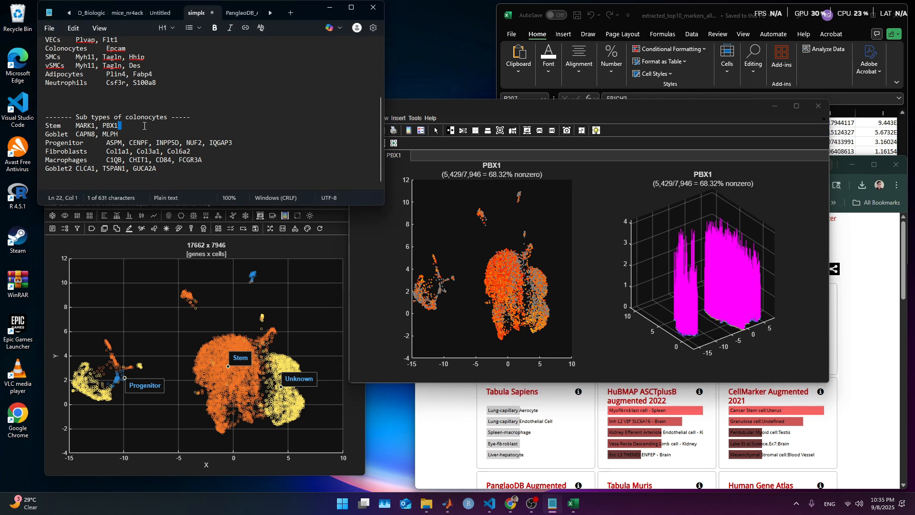
pyautogui.press('Left')
pyautogui.press('BackSpace')
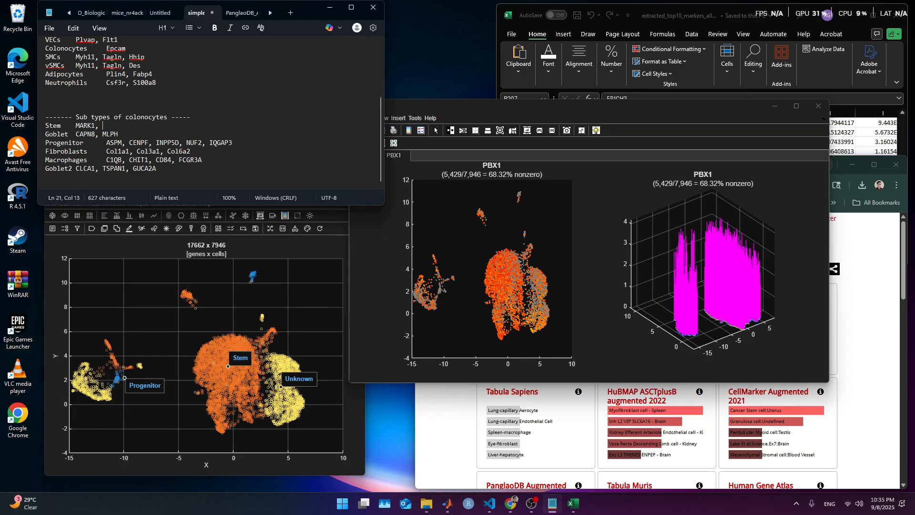
pyautogui.write('LRG5')
pyautogui.moveTo(120, 124); pyautogui.dragTo(75, 124)
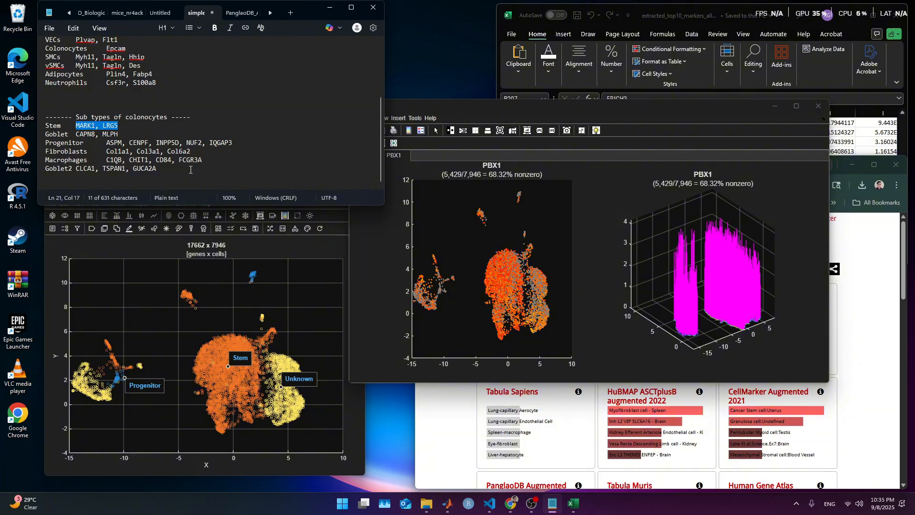
# Select the six updated subtype marker lines, Stem to Goblet2, in the notes and minimize the gene expression figure
pyautogui.moveTo(190, 170); pyautogui.dragTo(41, 128)
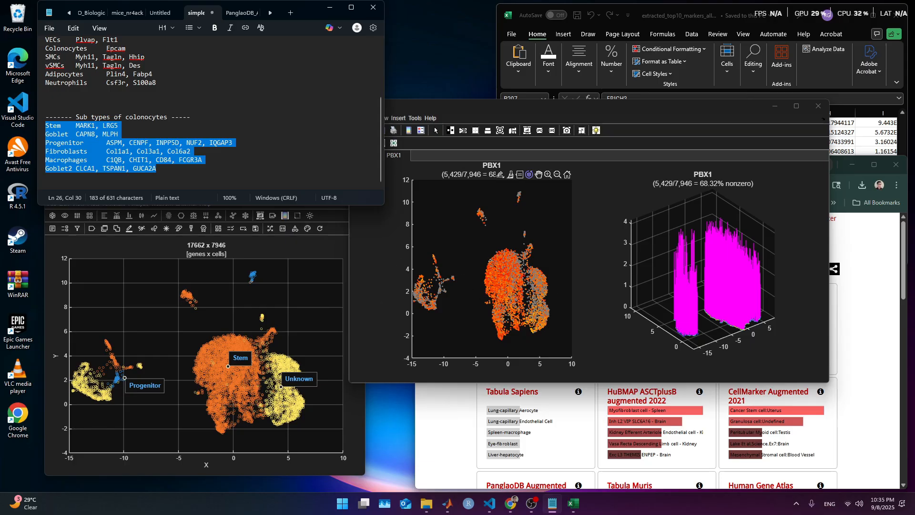
pyautogui.click(593, 194)
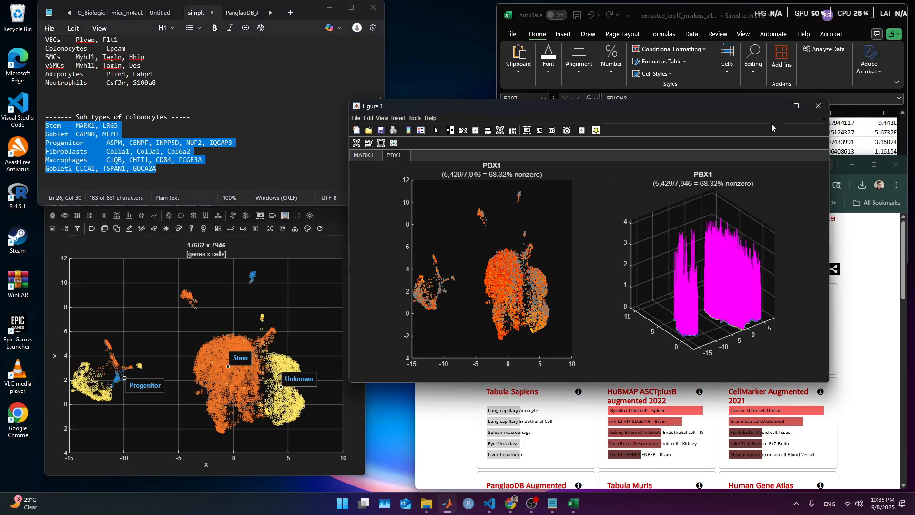
pyautogui.click(774, 106)
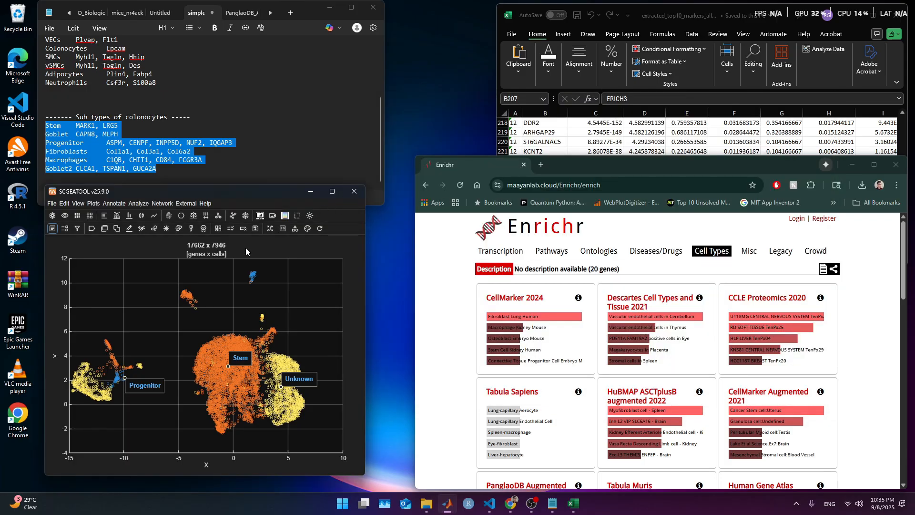
# Label the cell groups on the plot by Cluster ID
pyautogui.click(88, 229)
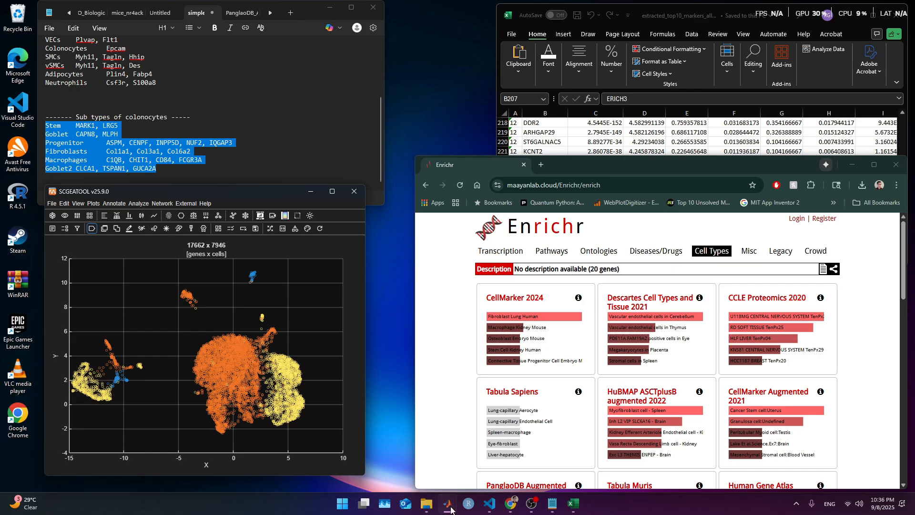
pyautogui.click(530, 459)
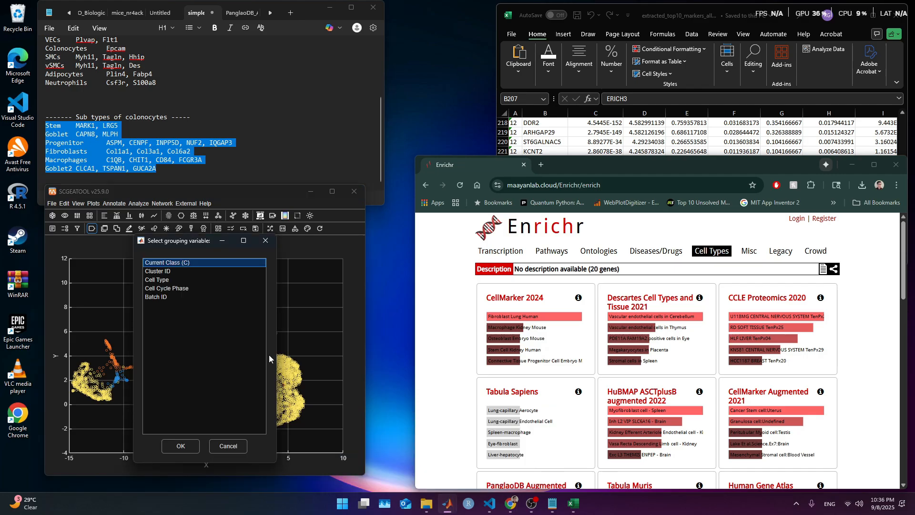
pyautogui.click(169, 272)
pyautogui.click(181, 445)
# Start customized marker gene annotation without the scType list, replacing the sample entries with the six updated subtype lines copied from the notes
pyautogui.click(115, 203)
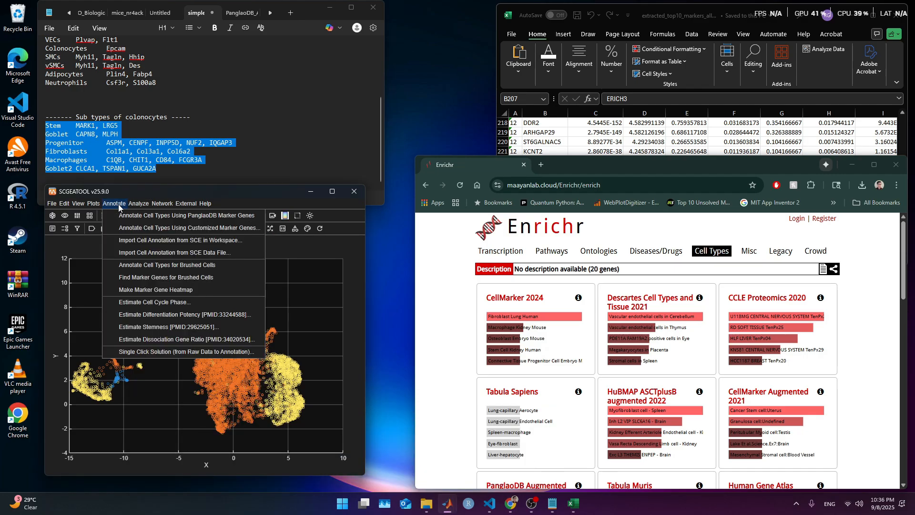
pyautogui.click(119, 214)
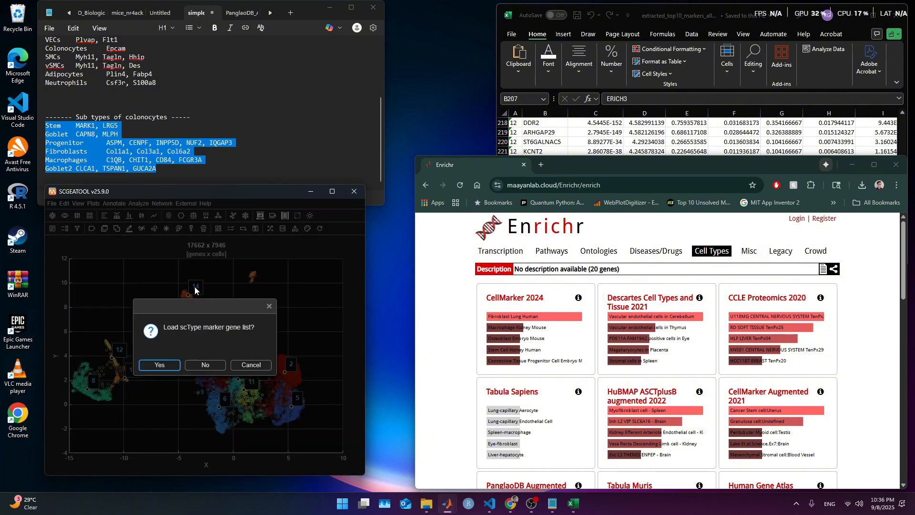
pyautogui.click(207, 364)
pyautogui.rightClick(142, 159)
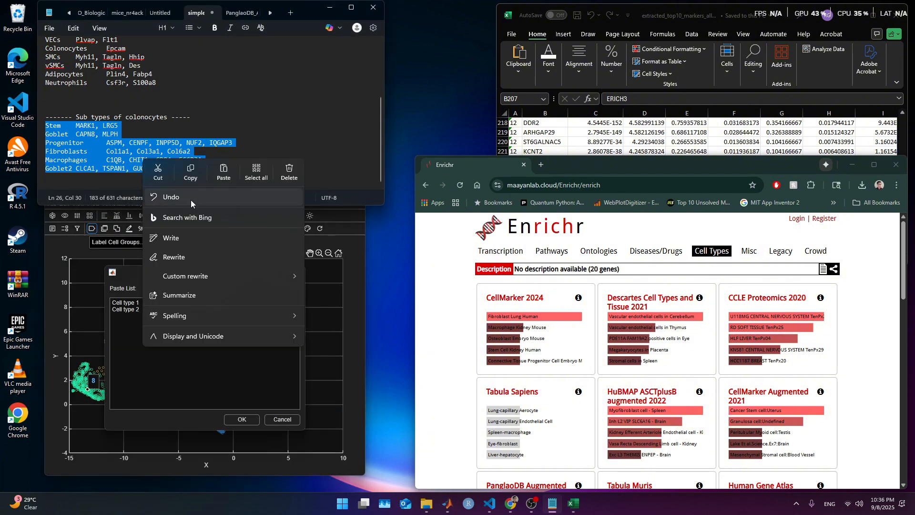
pyautogui.click(250, 390)
pyautogui.hotkey('ctrl', 'a')
pyautogui.write('Stem\tMARK1, LRG5 Goblet\tCAPN8, MLPH Progenitor\tASPM, CENPF, INPP5D, NUF2, IQGAP3 Fibroblasts\tCol1a1, Col3a1, Col6a2 Macrophages\tC1QB, CHIT1, CD84, FCGR3A Goblet2\tCLCA1, TSPAN1, GUCA2A')
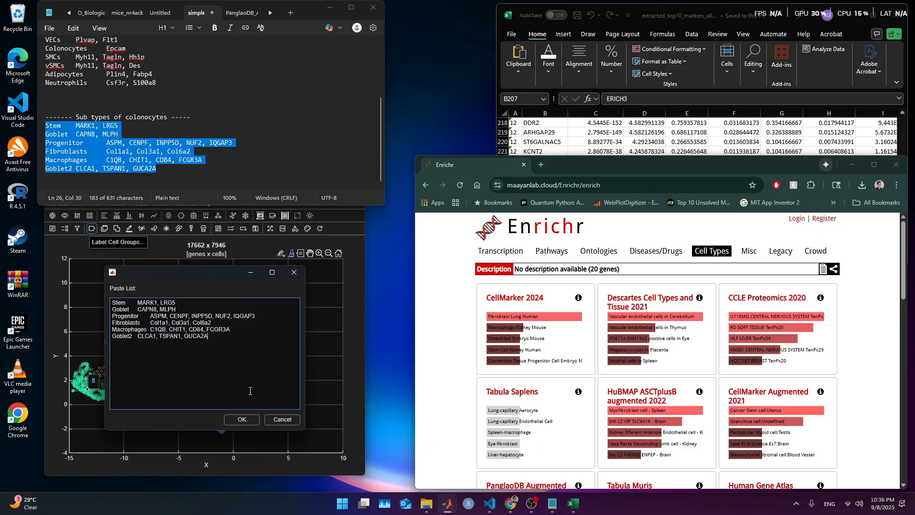
# Run the annotation with the updated marker list, assigning cell types automatically and merging subclusters of the same type
pyautogui.click(246, 418)
pyautogui.click(162, 364)
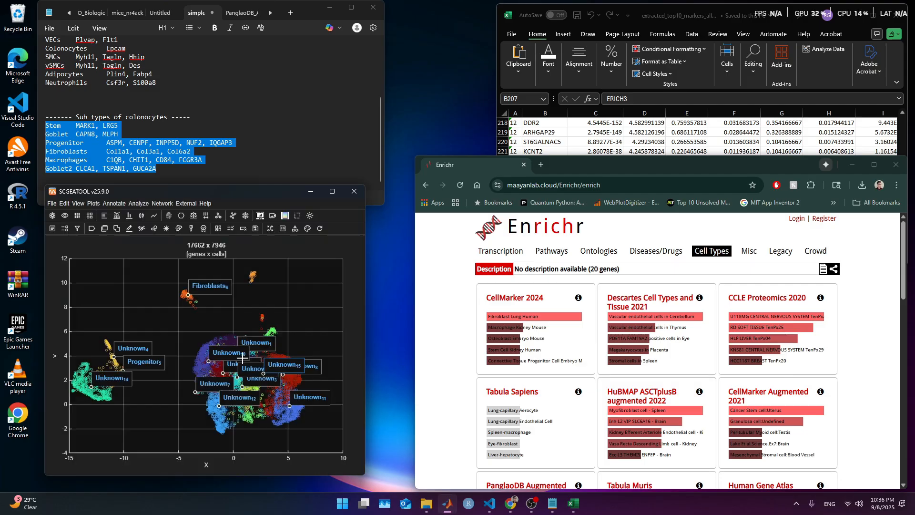
pyautogui.click(175, 367)
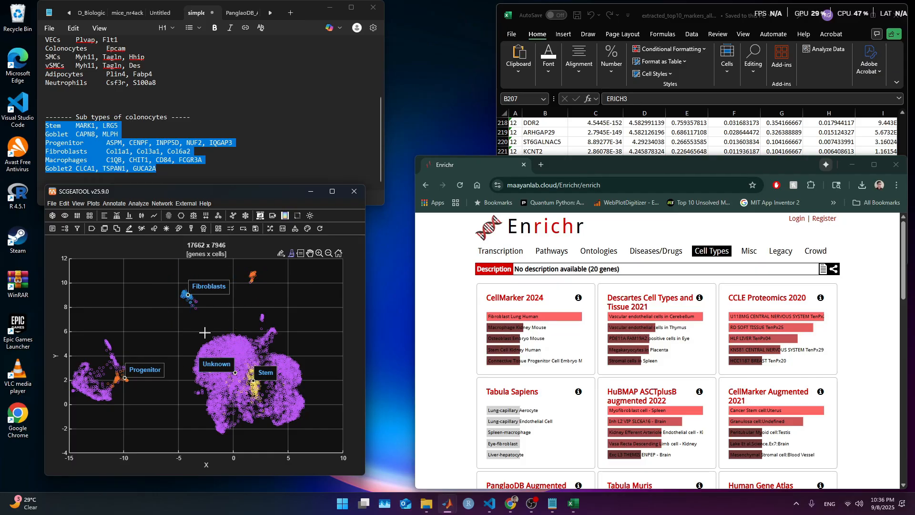
# Copy the Progenitor marker genes ASPM, CENPF, INPP5D, NUF2 and IQGAP3 from the colonocyte subtype notes
pyautogui.click(183, 134)
pyautogui.click(138, 160)
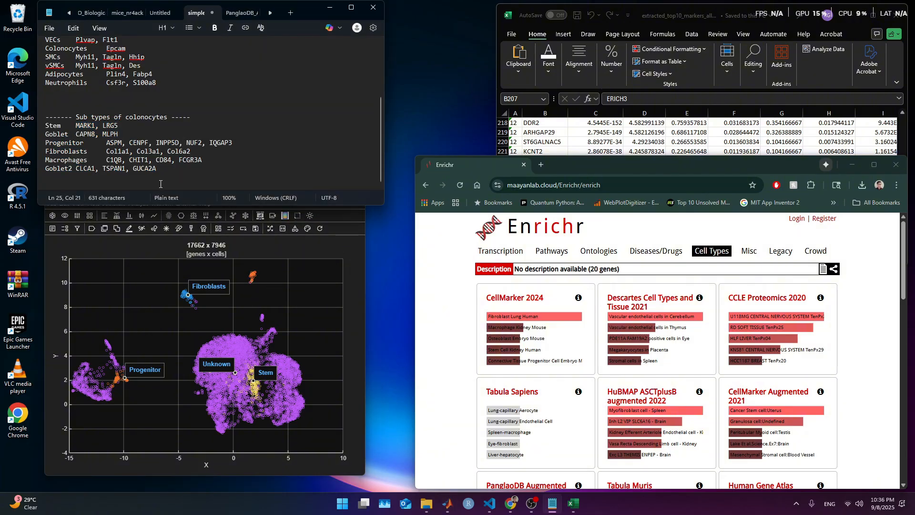
pyautogui.moveTo(232, 143); pyautogui.dragTo(109, 145)
pyautogui.hotkey('ctrl', 'c')
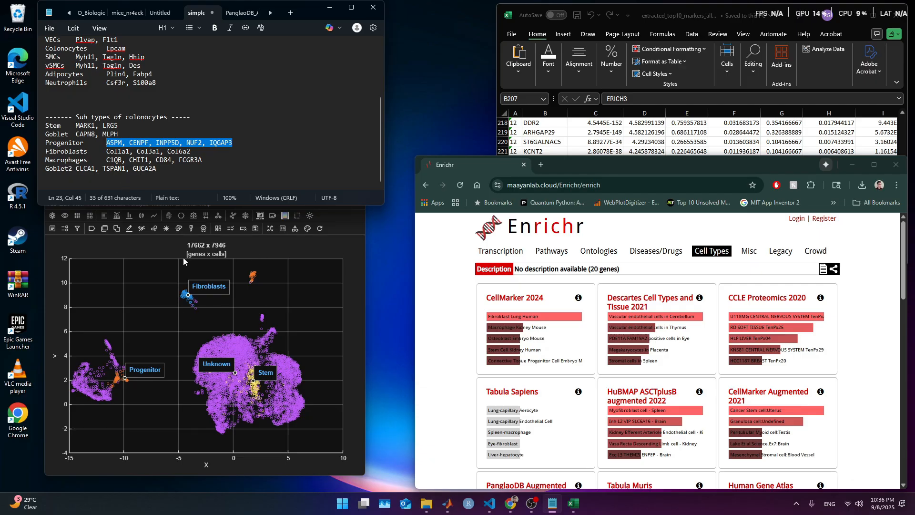
# Plot the expression of the copied Progenitor genes, preprocessing X with library size normalization and Log(x+1) transformation
pyautogui.click(145, 245)
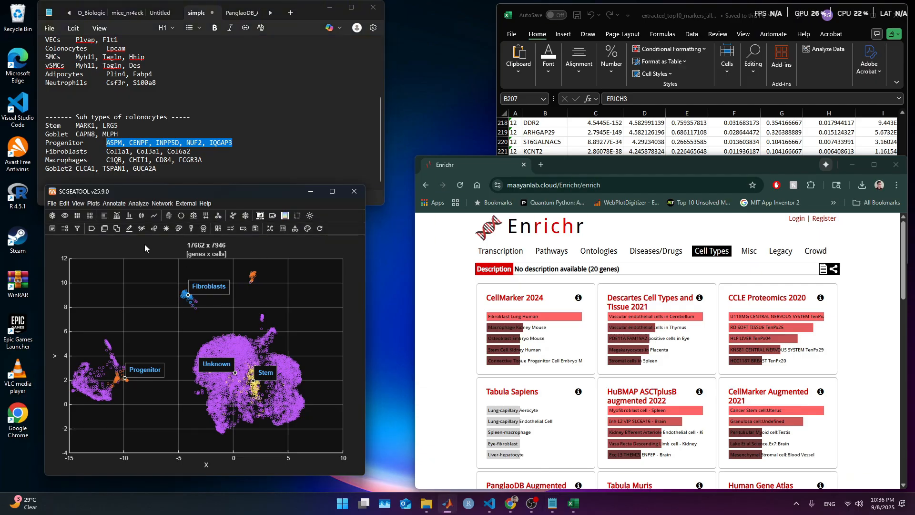
pyautogui.click(55, 227)
pyautogui.click(284, 306)
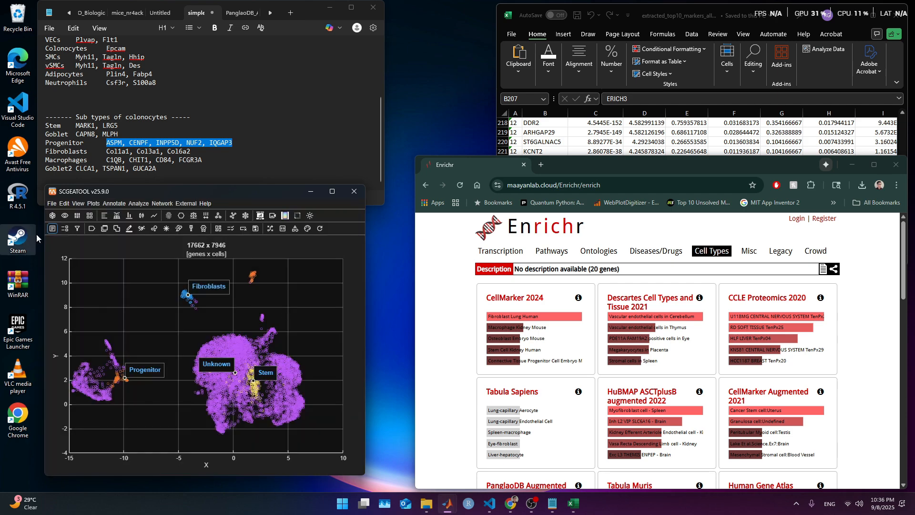
pyautogui.click(54, 229)
pyautogui.click(219, 364)
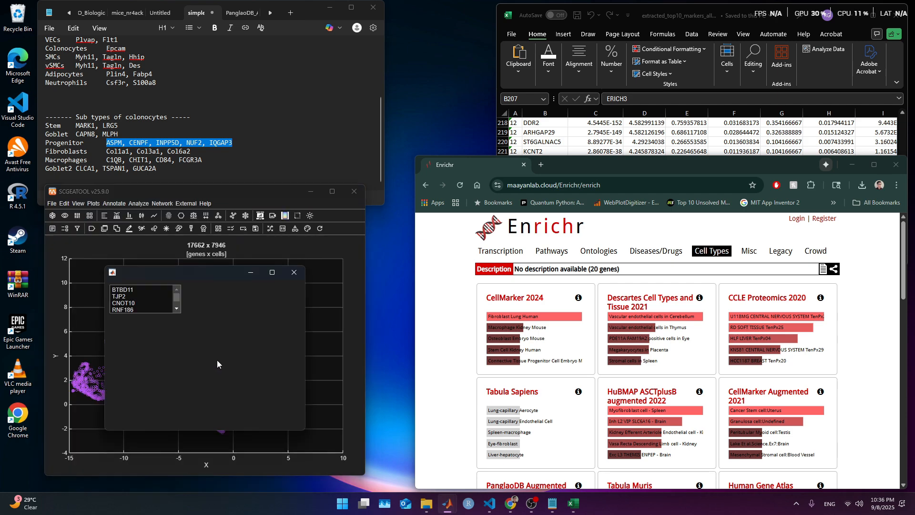
pyautogui.hotkey('ctrl', 'v')
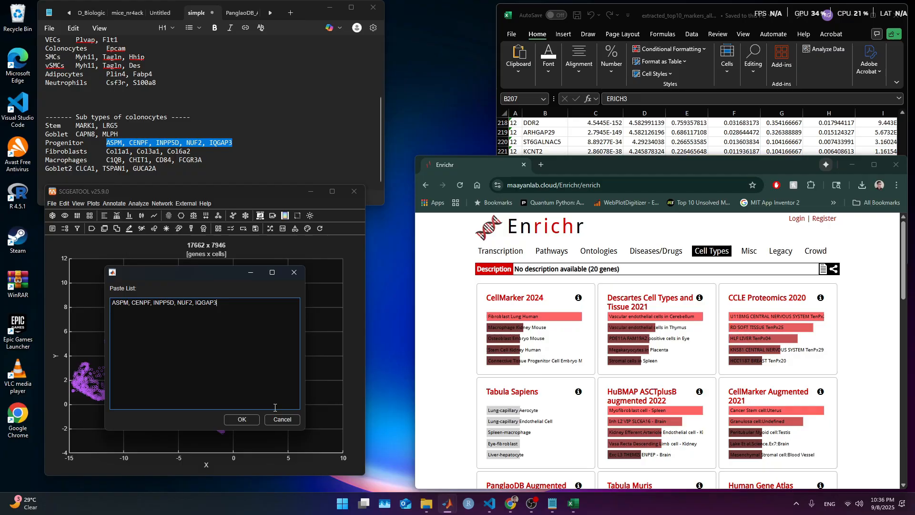
pyautogui.click(246, 421)
pyautogui.click(209, 365)
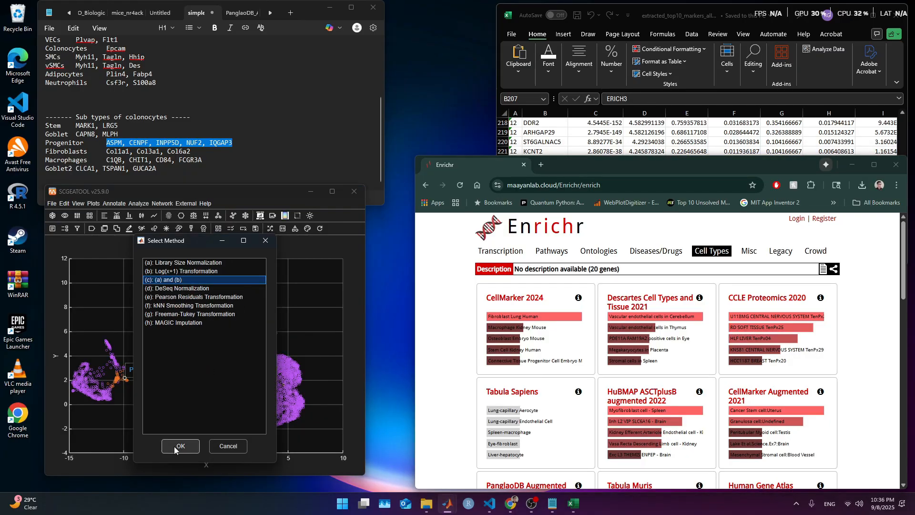
pyautogui.click(176, 446)
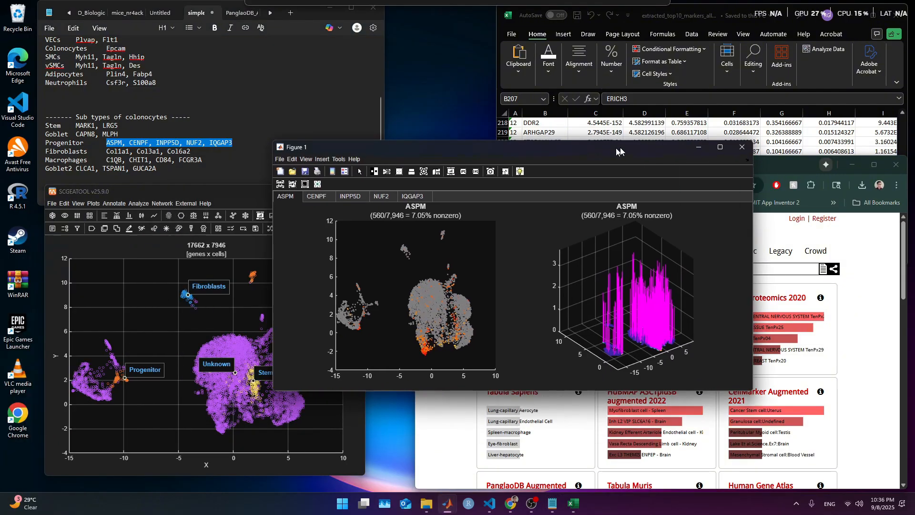
# Examine the expression plots of the Progenitor markers CENPF, INPP5D, NUF2 and IQGAP3, rechecking NUF2 and INPP5D
pyautogui.moveTo(620, 151); pyautogui.dragTo(703, 139)
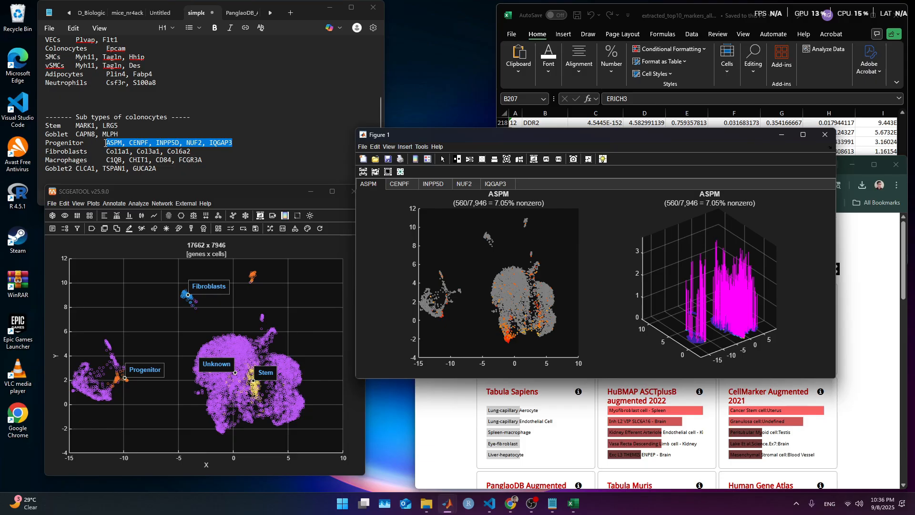
pyautogui.click(399, 185)
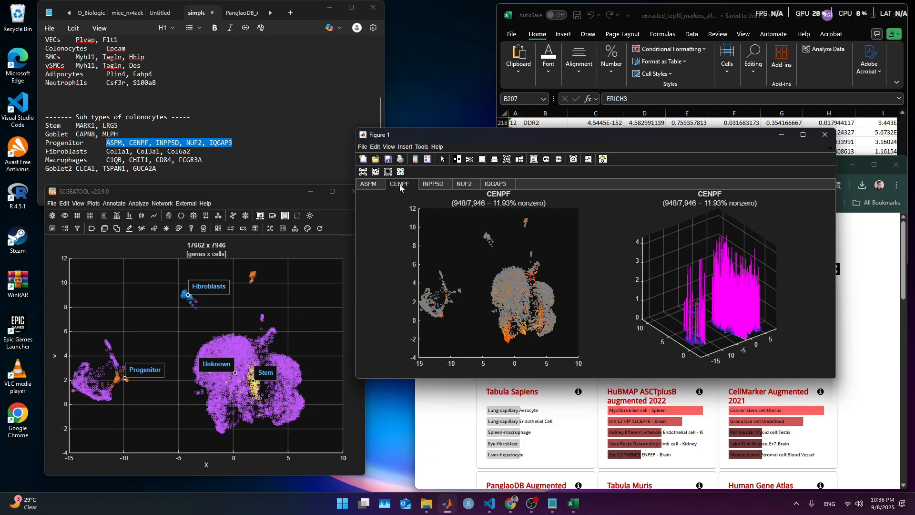
pyautogui.click(437, 187)
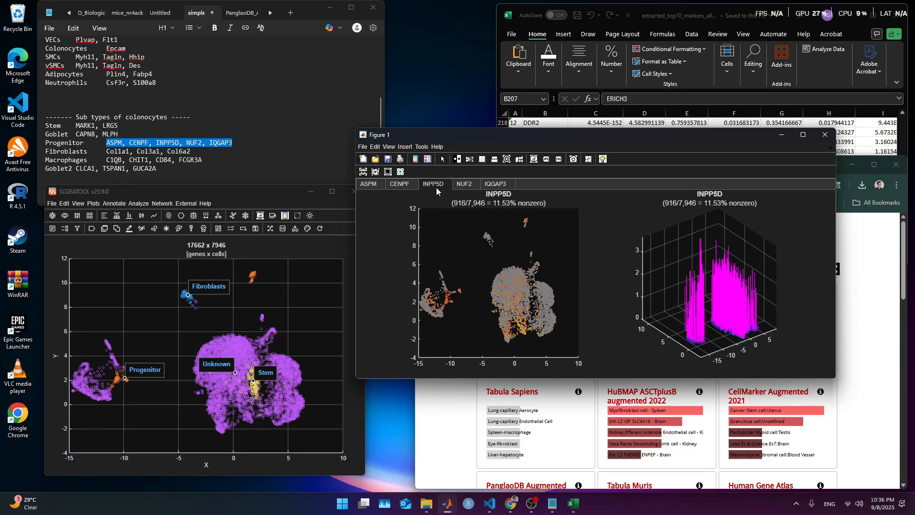
pyautogui.click(473, 185)
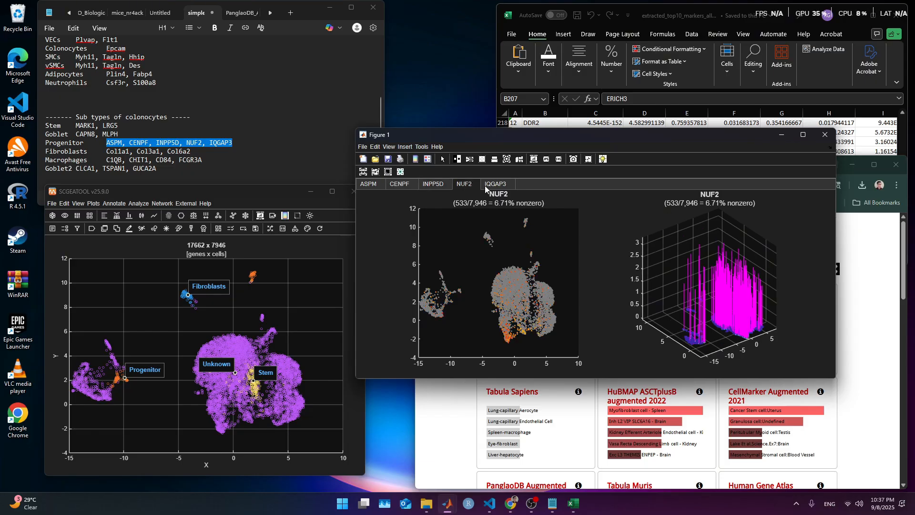
pyautogui.click(486, 188)
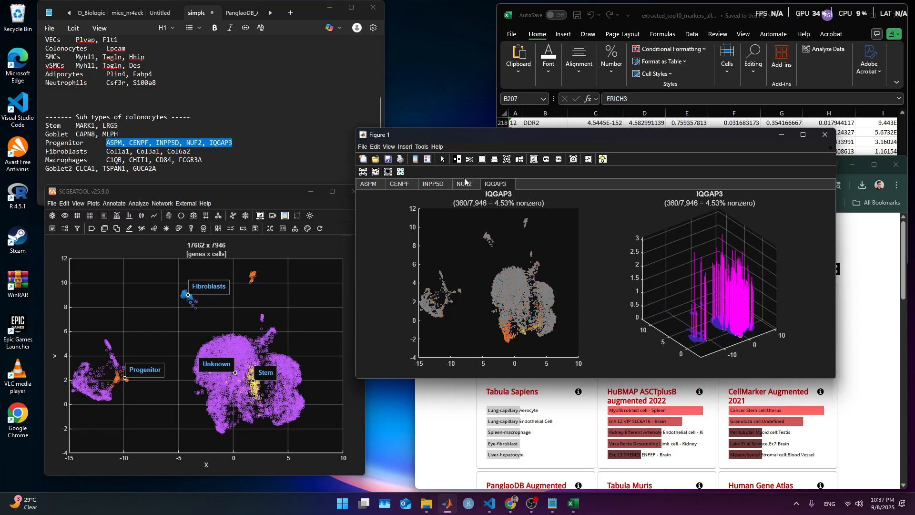
pyautogui.click(465, 183)
pyautogui.click(435, 189)
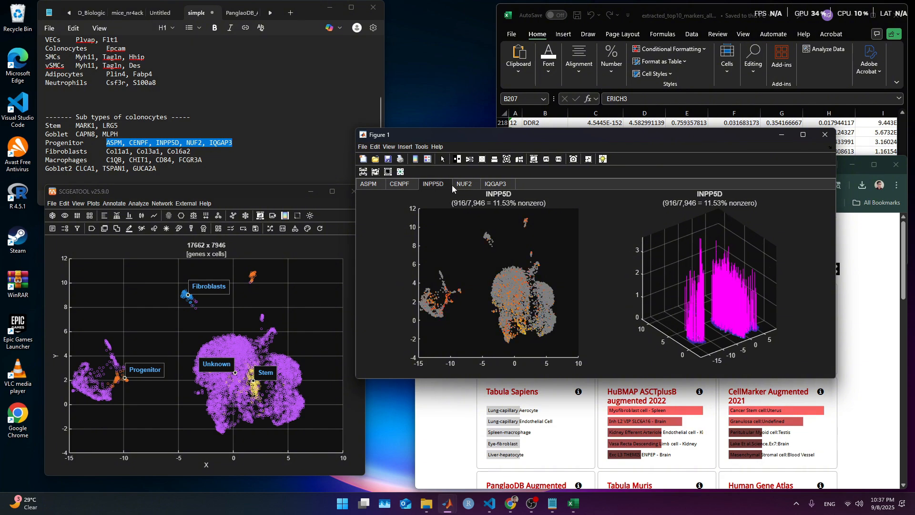
# Remove INPP5D and its extra separator from the Progenitor line in the notes
pyautogui.doubleClick(166, 144)
pyautogui.press('Delete')
pyautogui.press('Delete')
pyautogui.press('Delete')
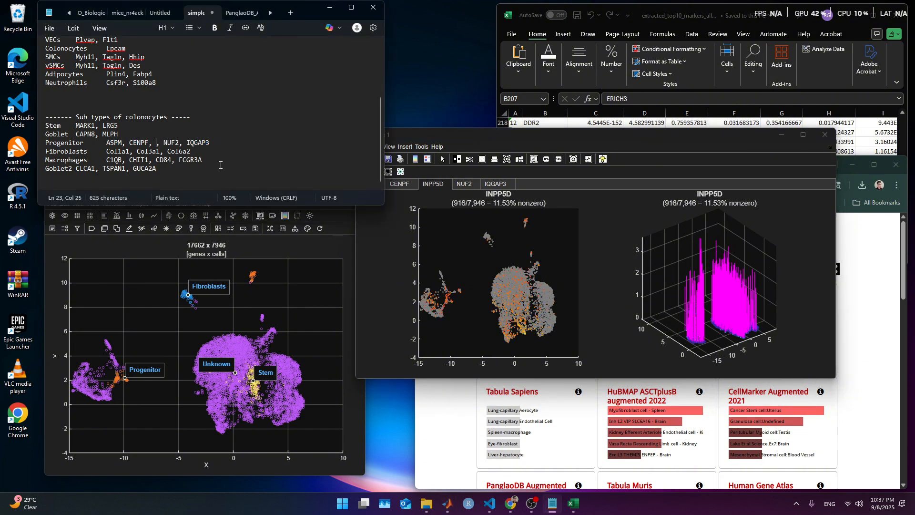
# Copy the six subtype marker lines, Stem to Goblet2, from the notes and close the gene expression figure
pyautogui.moveTo(187, 171); pyautogui.dragTo(46, 128)
pyautogui.hotkey('ctrl', 'c')
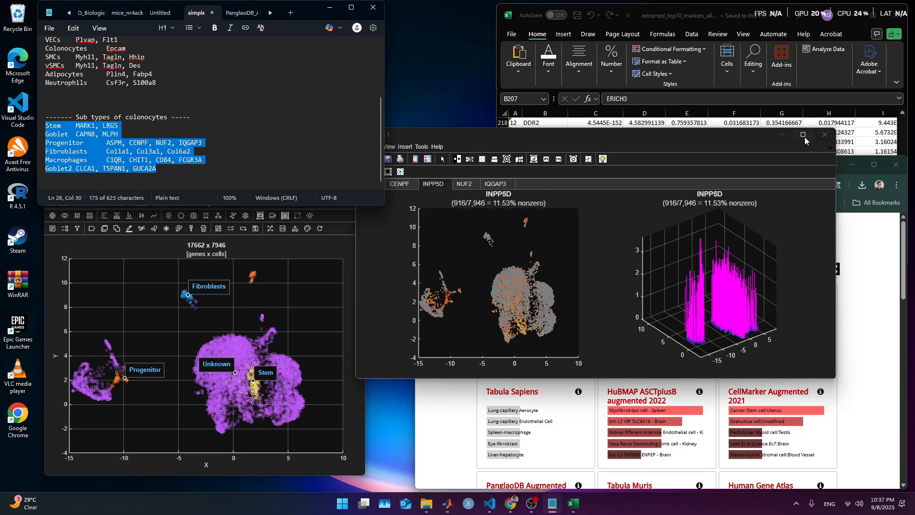
pyautogui.click(825, 134)
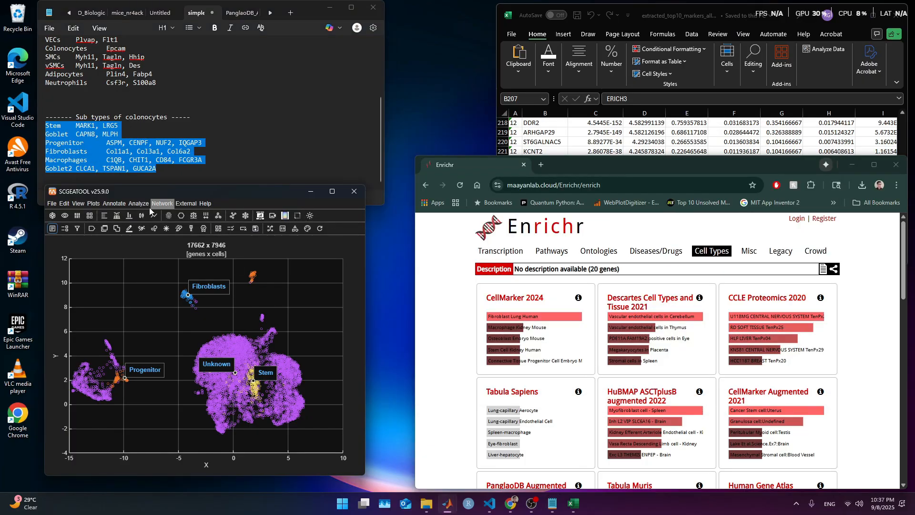
# Start annotation with customized marker genes and replace the sample entries with the six copied subtype lines
pyautogui.click(115, 204)
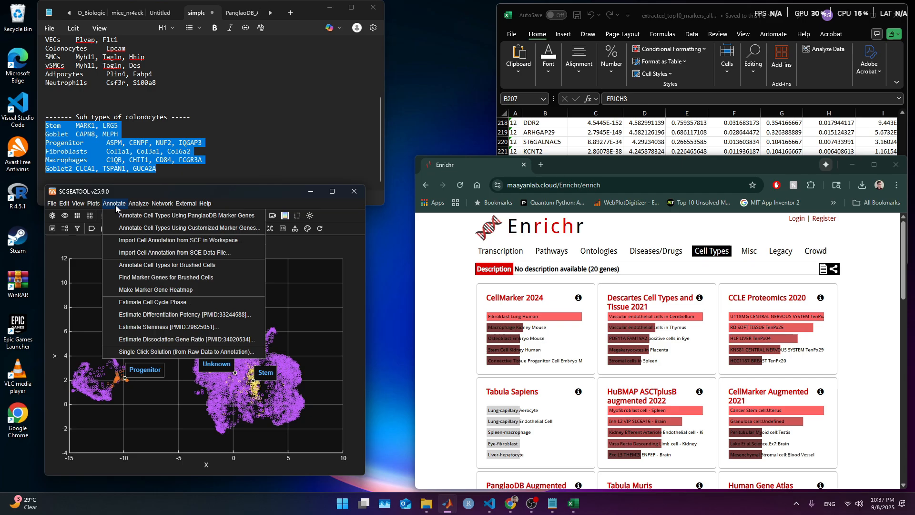
pyautogui.click(131, 229)
pyautogui.click(200, 367)
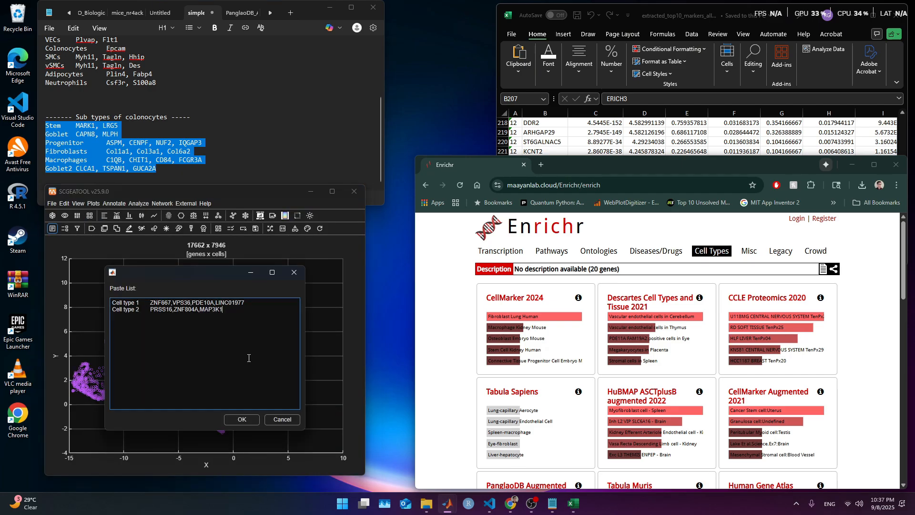
pyautogui.hotkey('ctrl', 'a')
pyautogui.hotkey('ctrl', 'v')
# Run the annotation with automatic cell type assignment and merged subclusters, and move the Stem label down off its cells
pyautogui.click(245, 419)
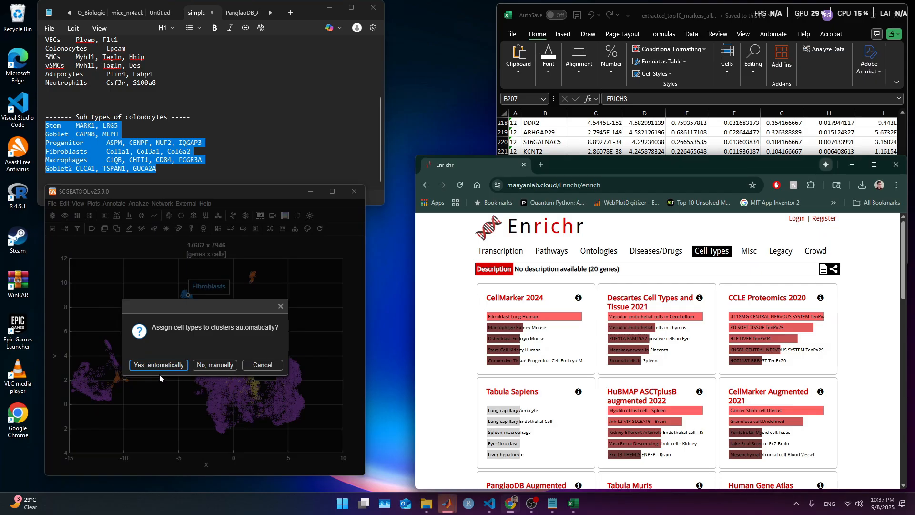
pyautogui.click(160, 308)
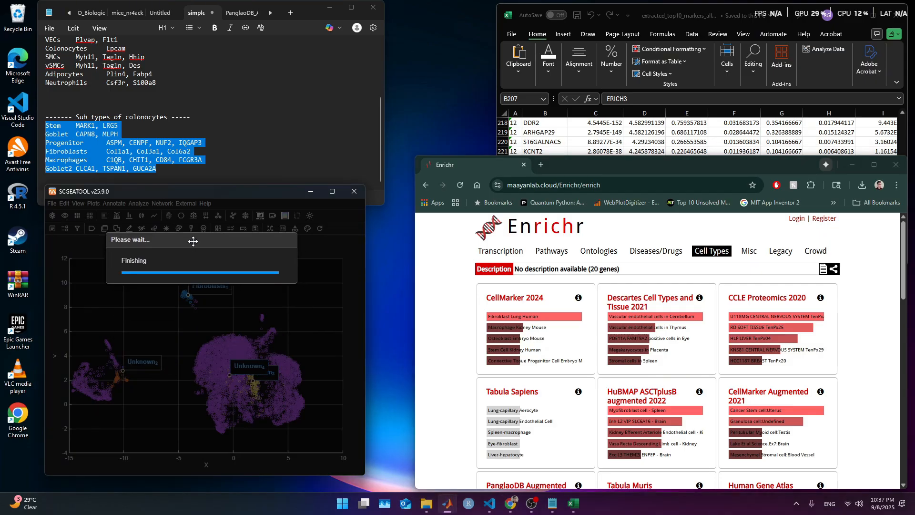
pyautogui.click(163, 365)
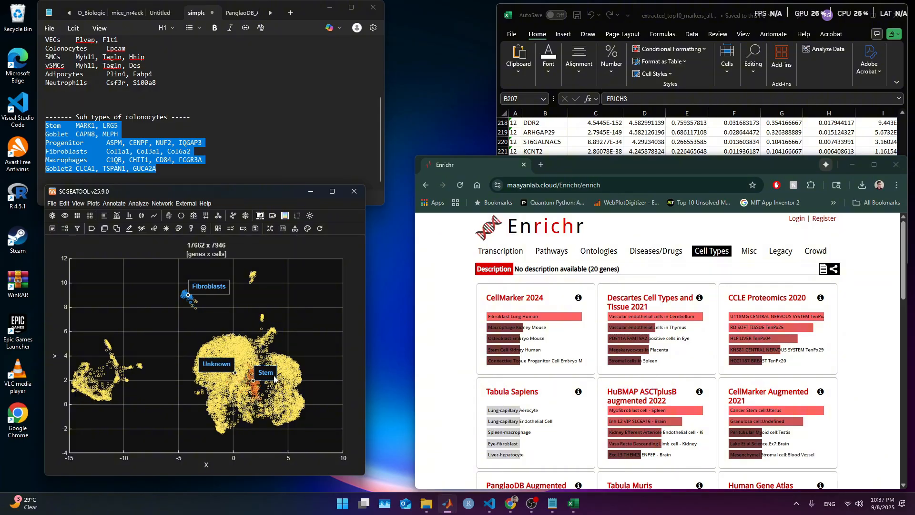
pyautogui.moveTo(274, 379); pyautogui.dragTo(274, 395)
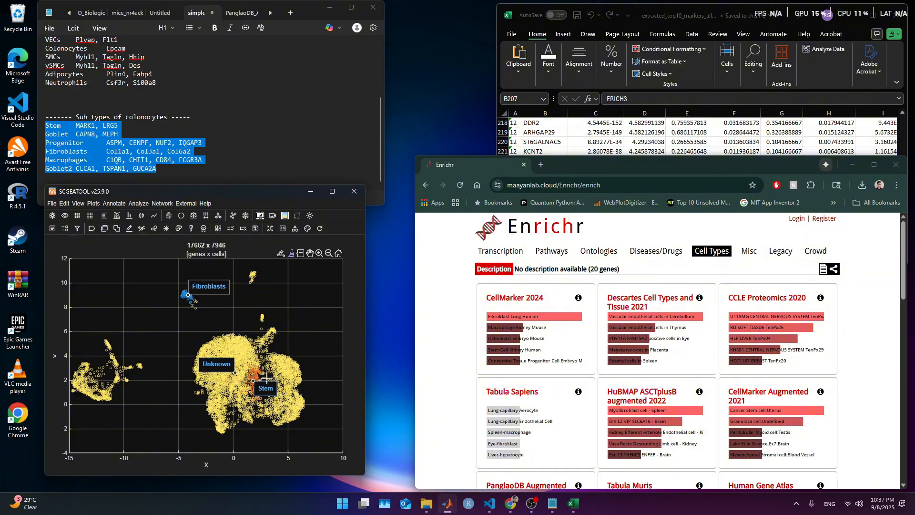
# Copy the Macrophages marker genes C1QB, CHIT1, CD84 and FCGR3A from the colonocyte subtype notes
pyautogui.click(186, 169)
pyautogui.moveTo(202, 160); pyautogui.dragTo(107, 162)
pyautogui.hotkey('ctrl', 'c')
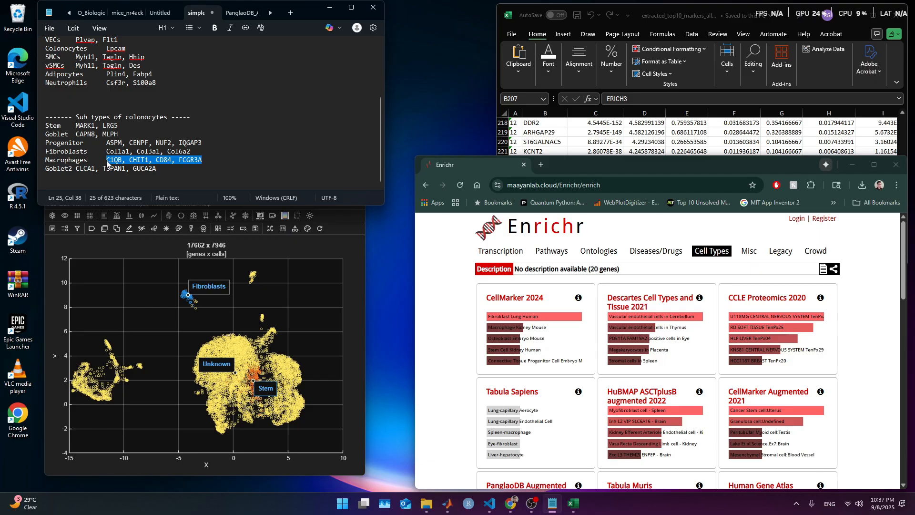
# Plot the expression of the copied Macrophages genes C1QB, CHIT1, CD84 and FCGR3A, choosing to preprocess X
pyautogui.click(95, 242)
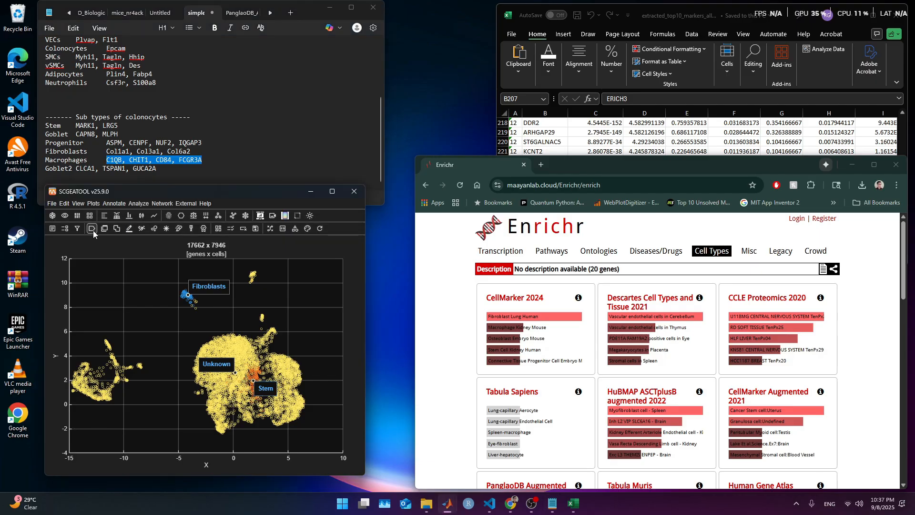
pyautogui.click(54, 229)
pyautogui.click(236, 363)
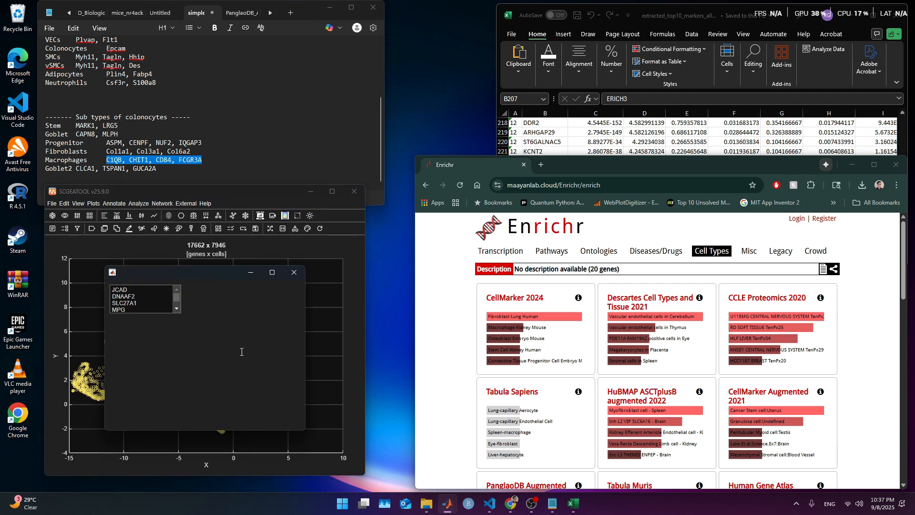
pyautogui.click(247, 350)
pyautogui.hotkey('ctrl', 'a')
pyautogui.hotkey('ctrl', 'v')
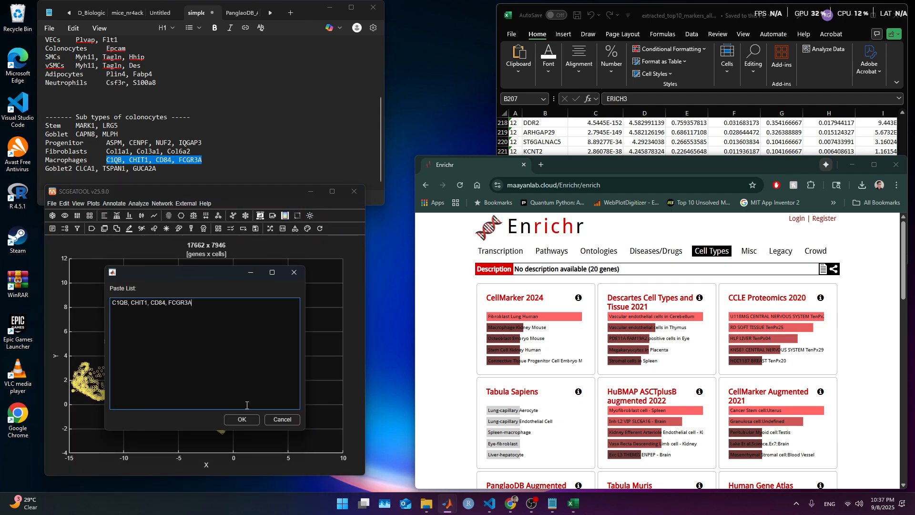
pyautogui.click(238, 422)
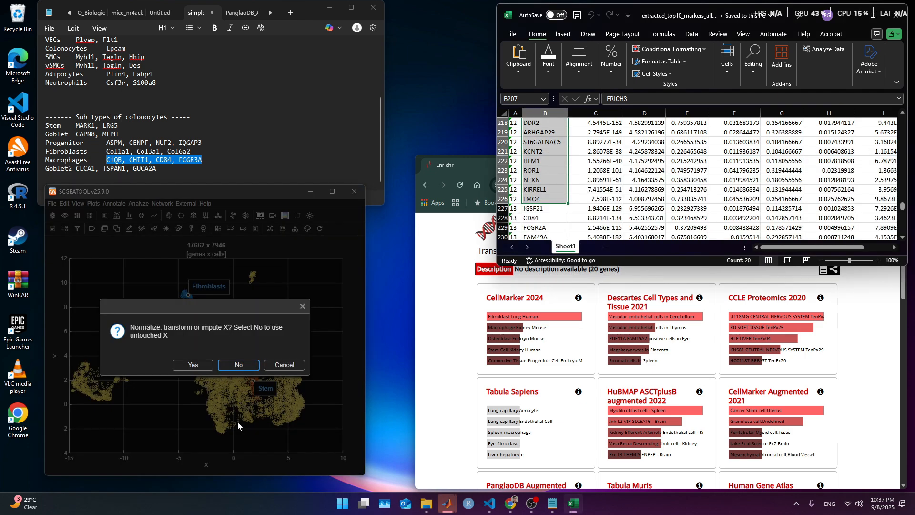
pyautogui.click(196, 365)
pyautogui.click(181, 445)
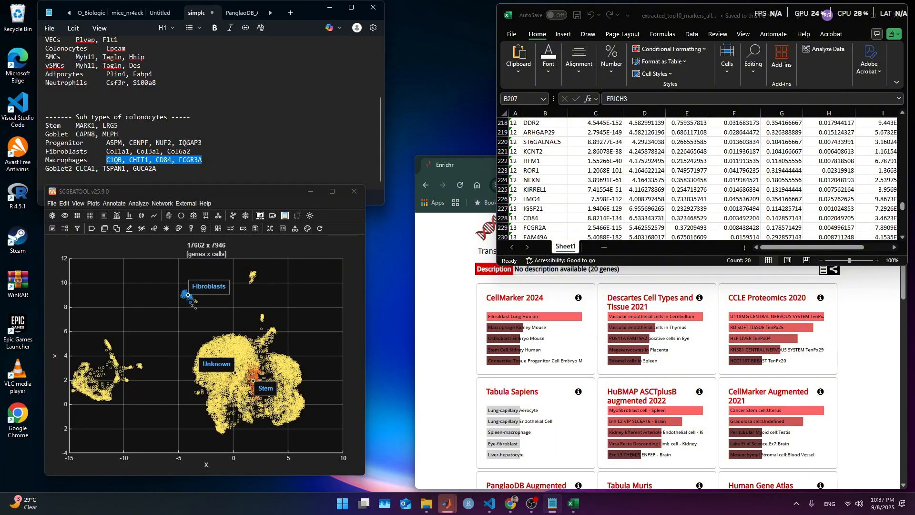
# Examine the expression plots of the Macrophages markers C1QB, CHIT1, CD84 and FCGR3A across the cell groups
pyautogui.moveTo(692, 211); pyautogui.dragTo(661, 157)
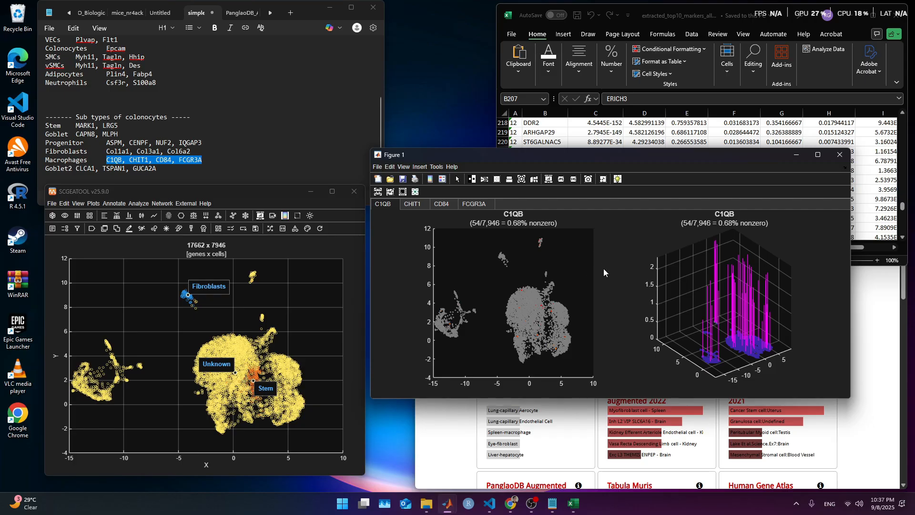
pyautogui.click(413, 207)
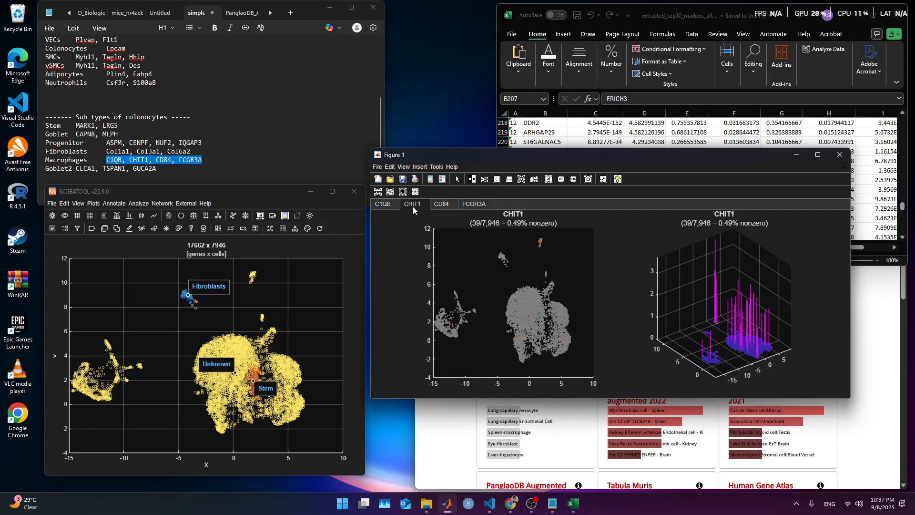
pyautogui.click(442, 203)
pyautogui.click(478, 206)
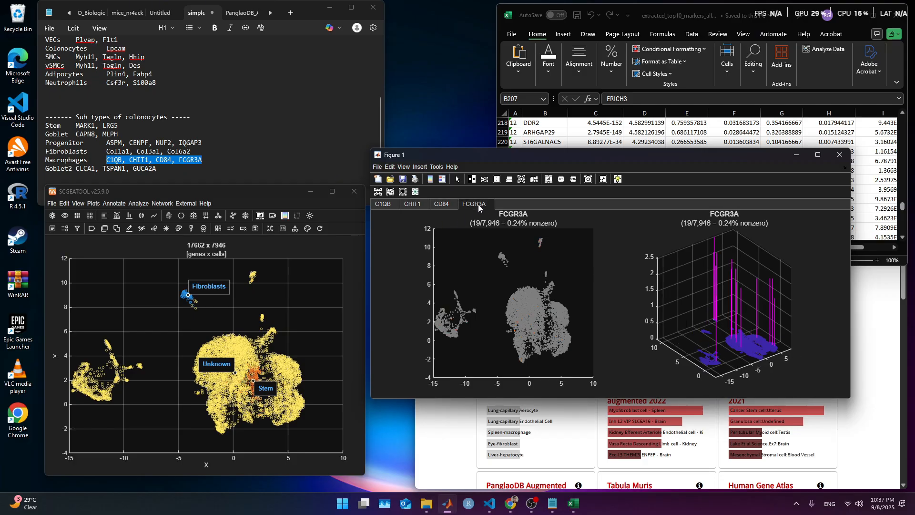
pyautogui.click(442, 205)
pyautogui.click(412, 207)
pyautogui.click(377, 204)
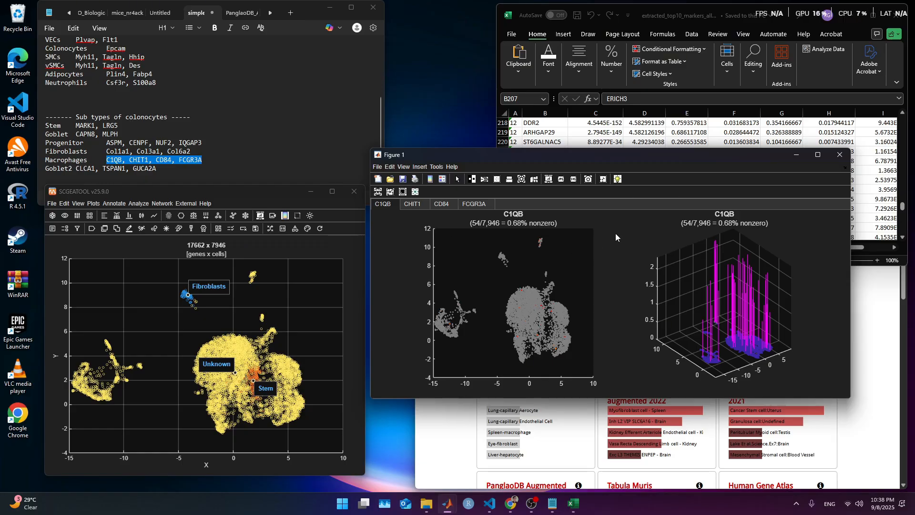
# Close the expression figure and copy the Macrophages genes Cd163, Csf1r, Cd68, Mrc1 and Aif1 from the global markers notes
pyautogui.click(839, 154)
pyautogui.click(204, 142)
pyautogui.scroll(1, 194, 118)
pyautogui.scroll(3, 195, 118)
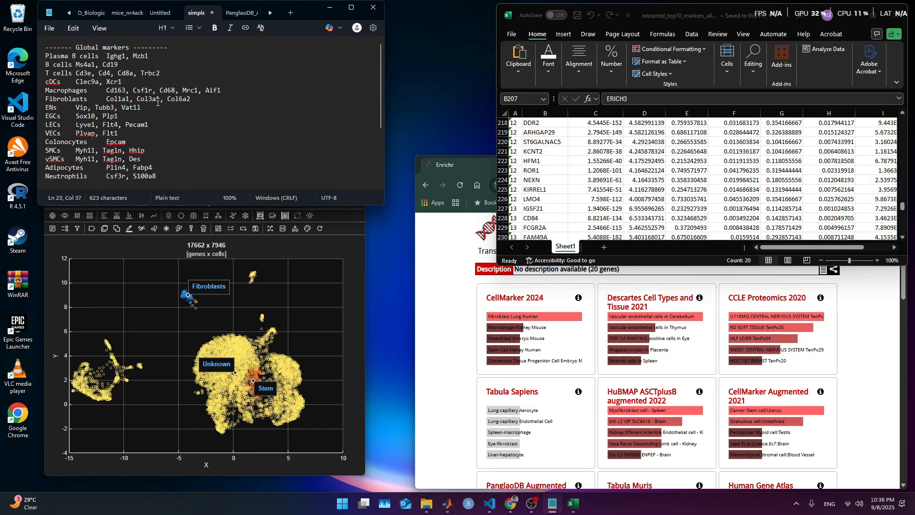
pyautogui.moveTo(222, 91); pyautogui.dragTo(107, 90)
pyautogui.hotkey('ctrl', 'c')
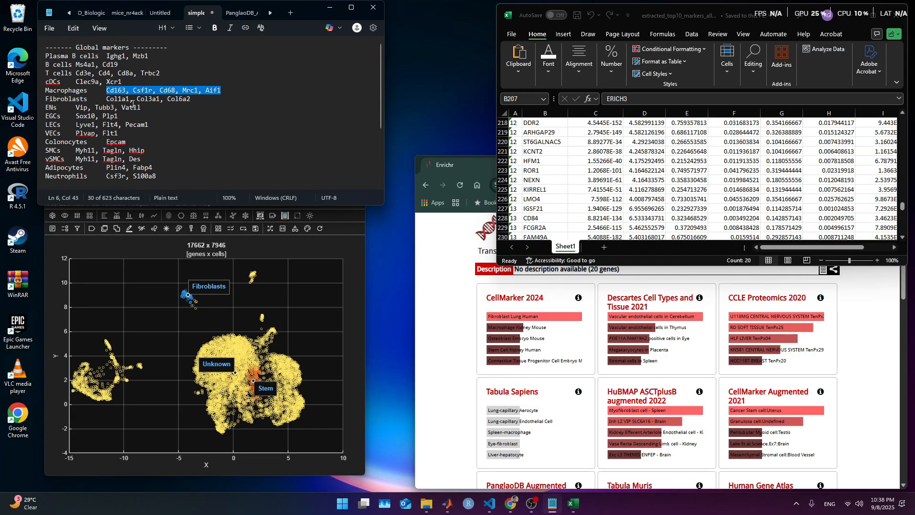
# Plot the expression of the copied Macrophages genes Cd163, Csf1r, Cd68, Mrc1 and Aif1, choosing to preprocess X
pyautogui.click(163, 248)
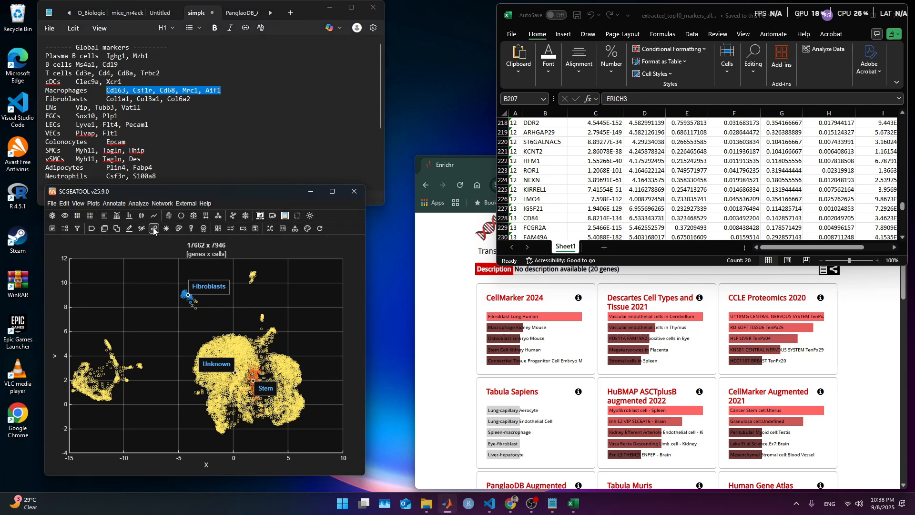
pyautogui.click(53, 228)
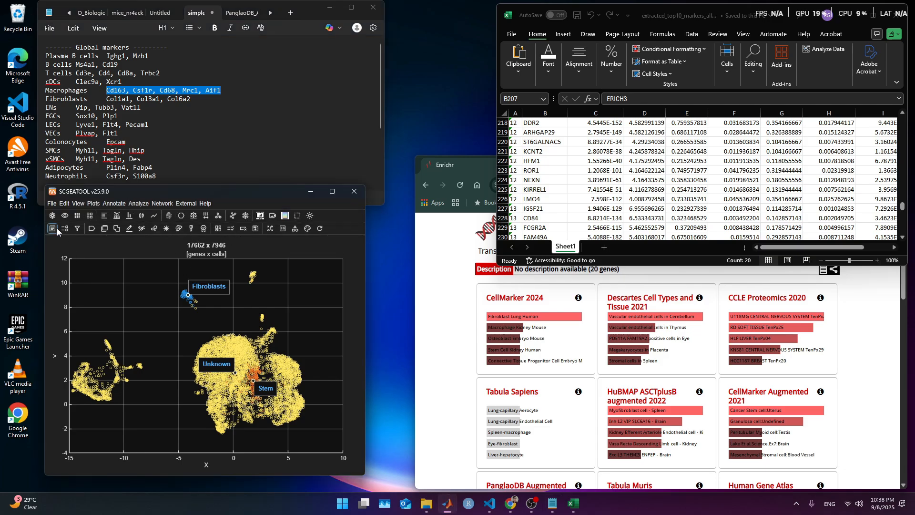
pyautogui.click(219, 366)
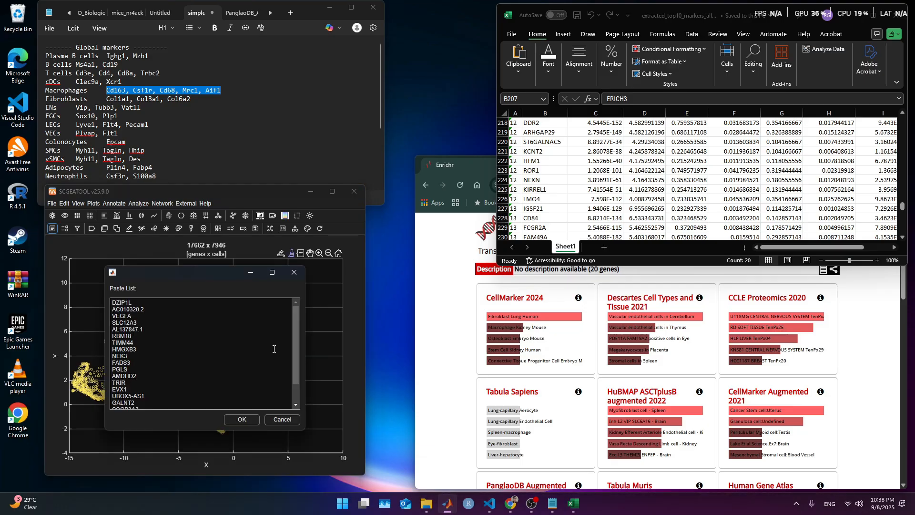
pyautogui.click(247, 422)
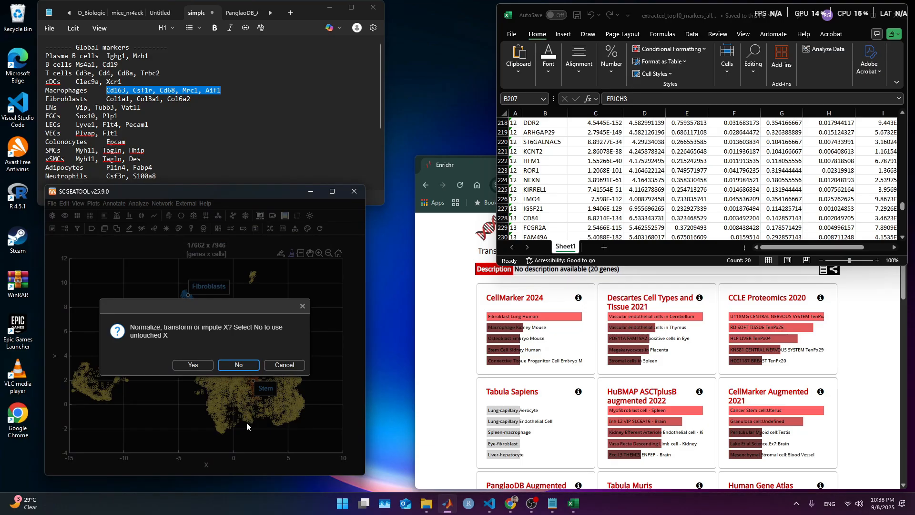
pyautogui.click(194, 367)
pyautogui.click(180, 444)
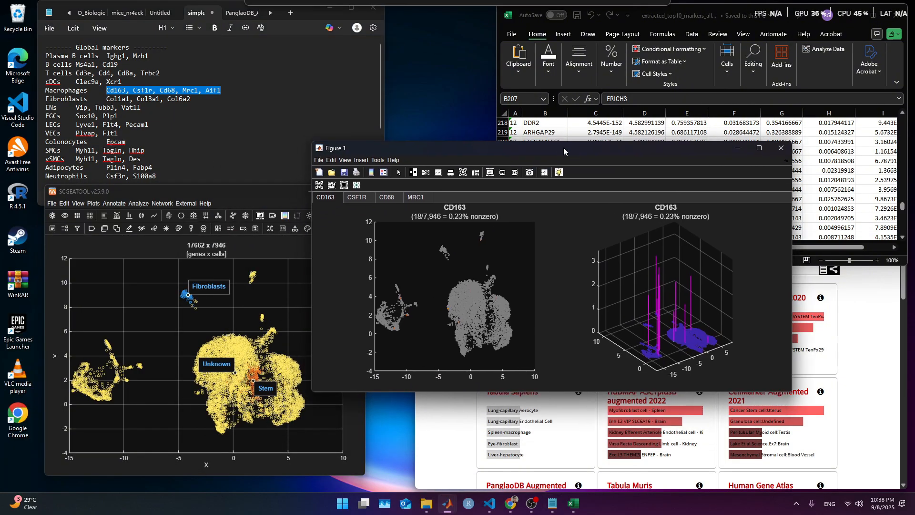
# Check the CSF1R expression plot and add CSF1R to the end of the Macrophages markers in the colonocyte subtype notes
pyautogui.moveTo(563, 147); pyautogui.dragTo(605, 148)
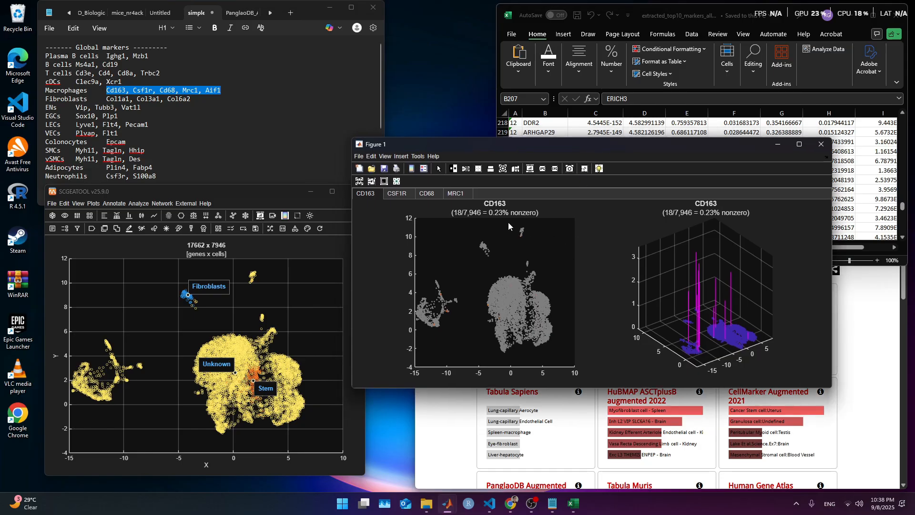
pyautogui.click(403, 196)
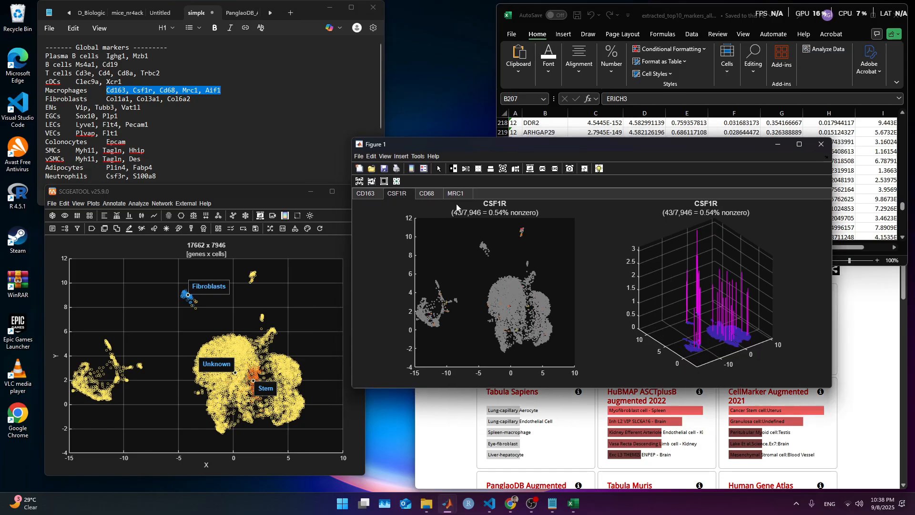
pyautogui.doubleClick(494, 204)
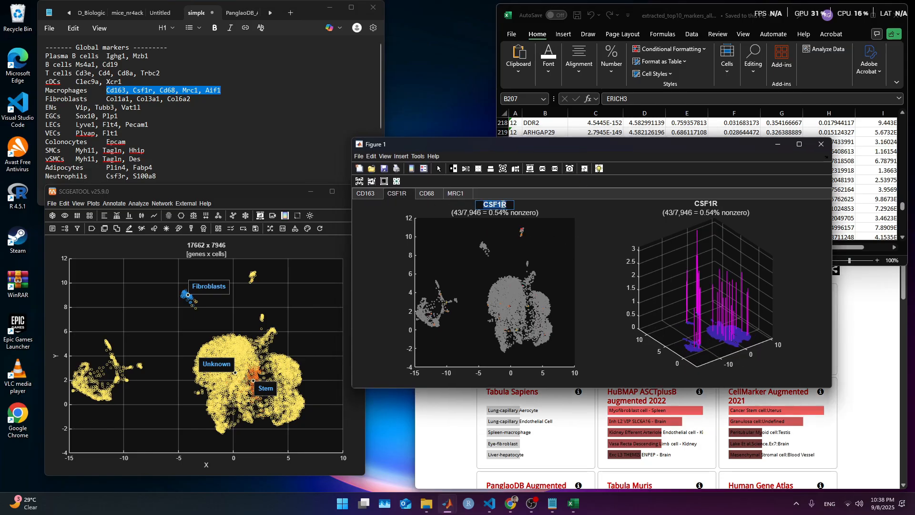
pyautogui.click(239, 145)
pyautogui.scroll(-4, 239, 145)
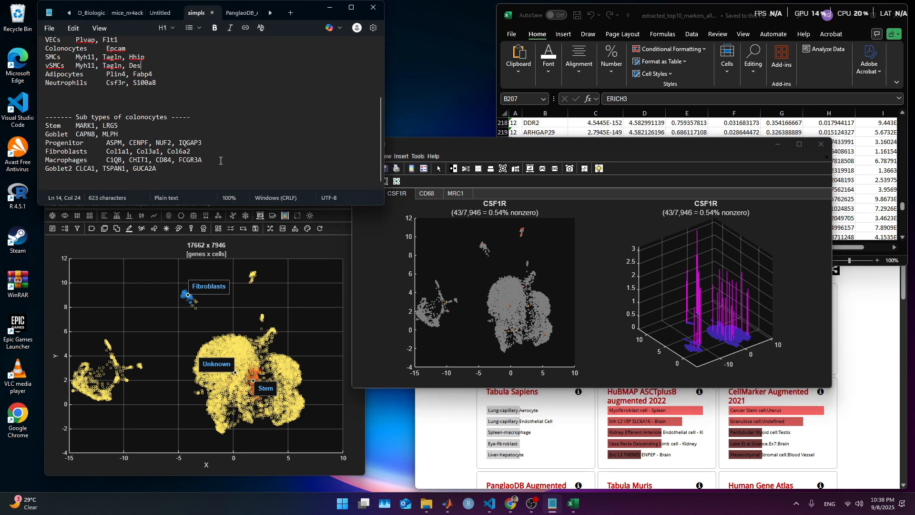
pyautogui.click(239, 145)
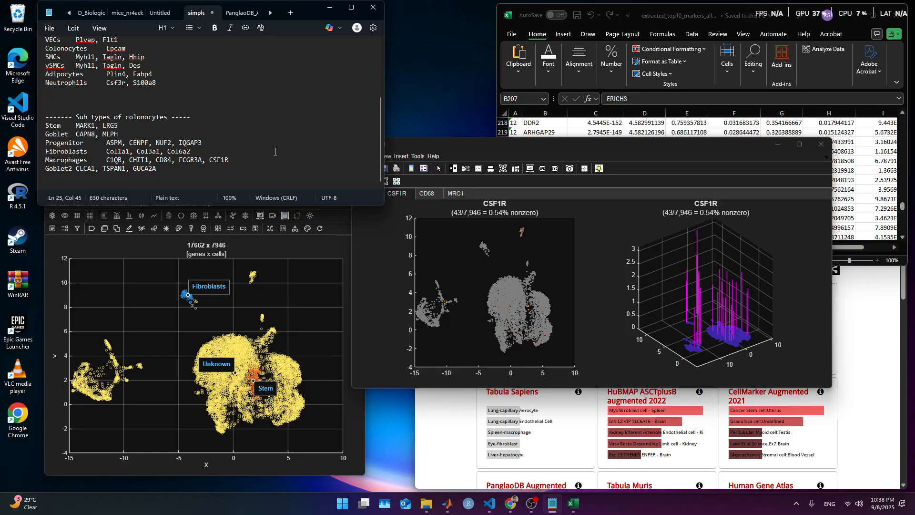
# Check the CD68 and MRC1 plots, append MRC1 to the Macrophages subtype markers, and close the expression figure
pyautogui.click(431, 193)
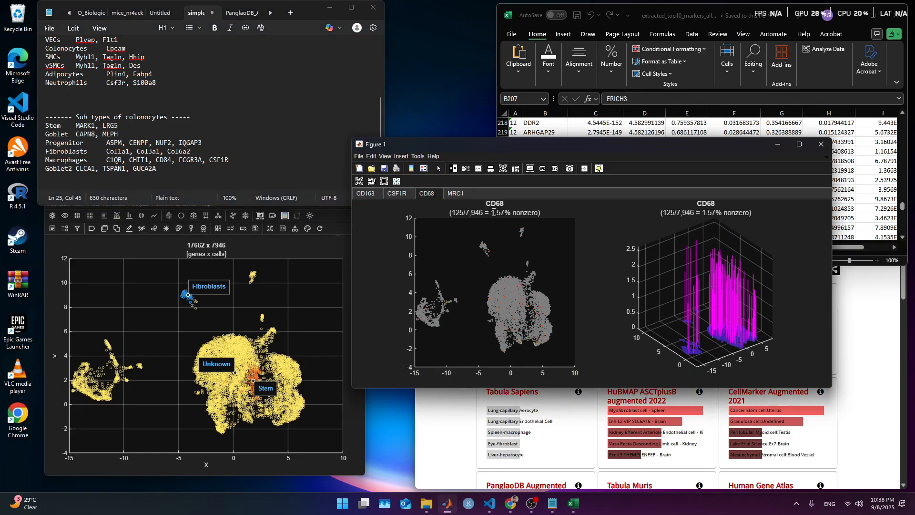
pyautogui.click(449, 195)
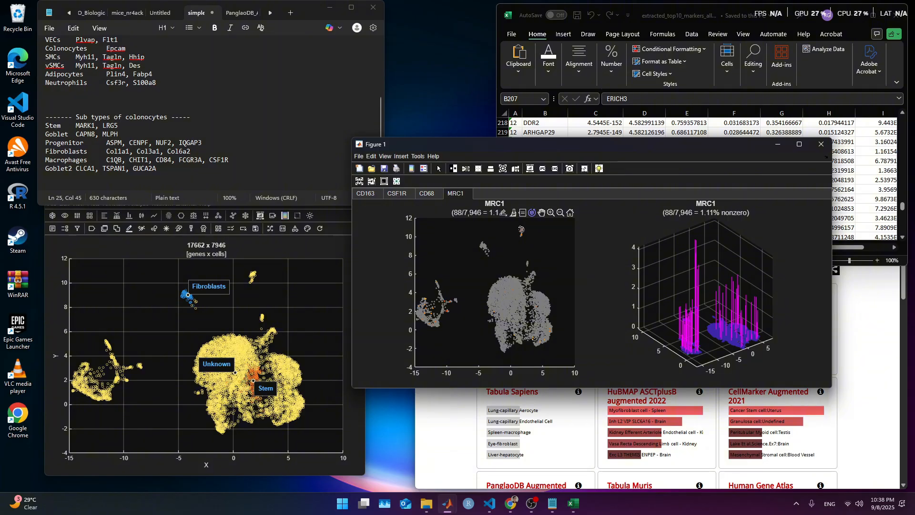
pyautogui.click(259, 162)
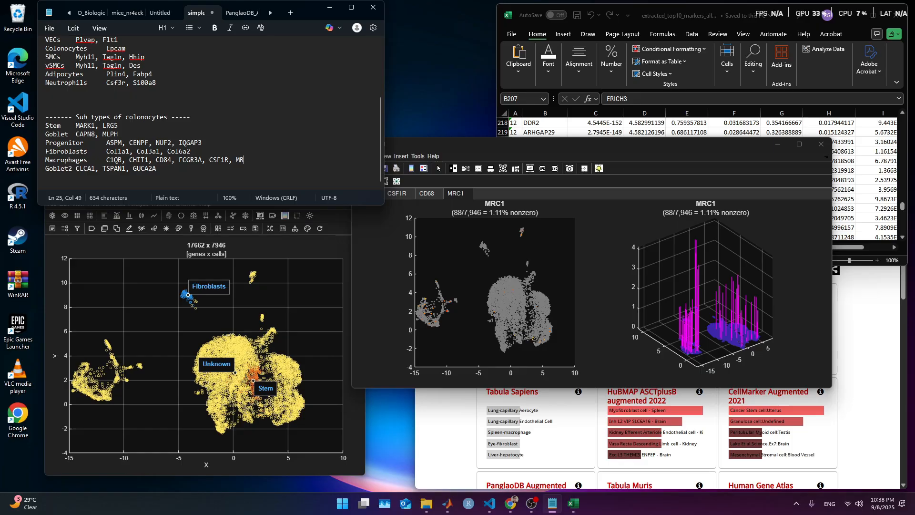
pyautogui.write(', MRC1')
pyautogui.click(821, 144)
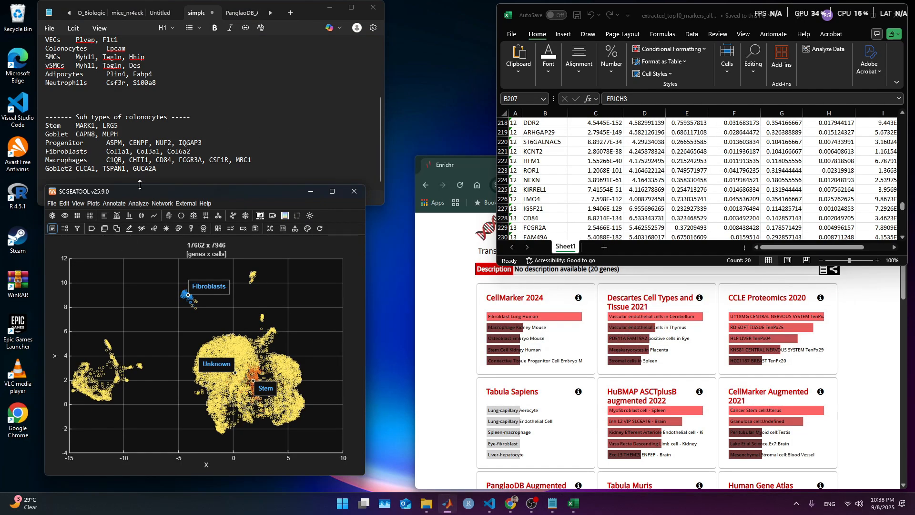
# Copy the colonocyte subtype marker list from Stem to Goblet2 and label the cell groups by Cluster ID
pyautogui.moveTo(190, 173); pyautogui.dragTo(45, 126)
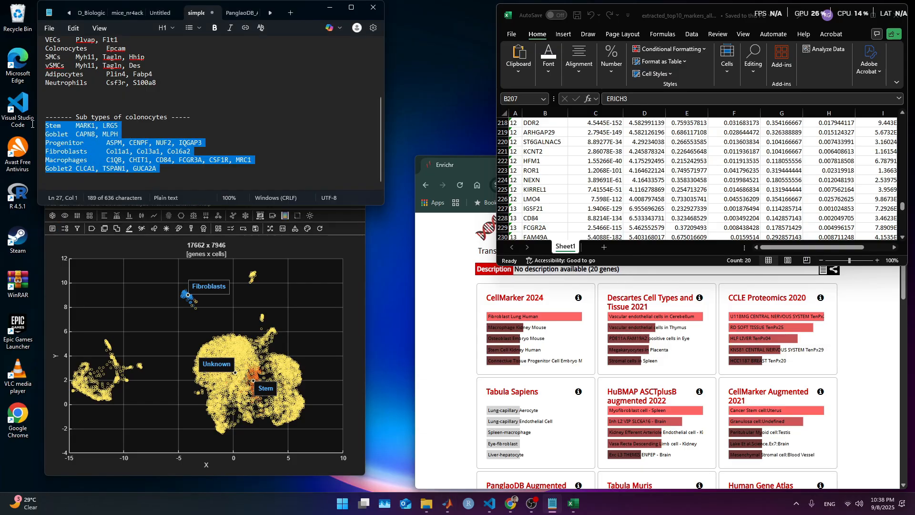
pyautogui.click(93, 228)
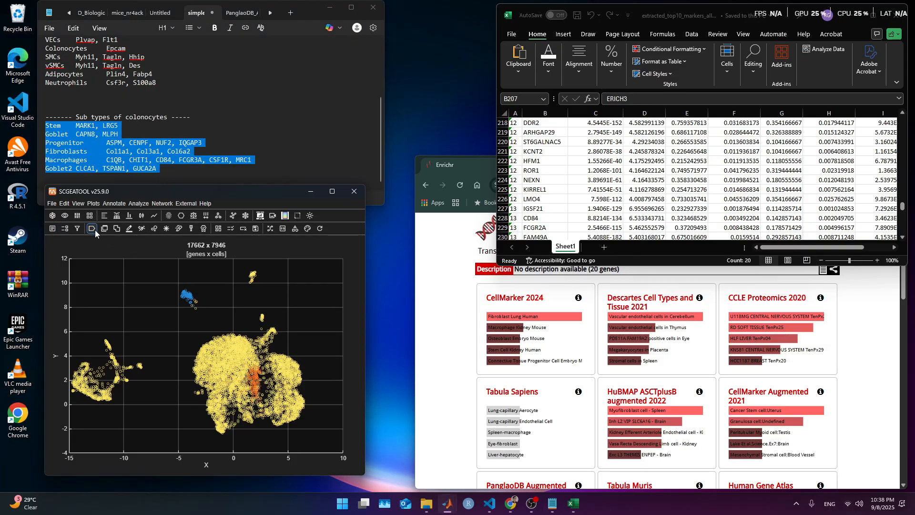
pyautogui.click(158, 271)
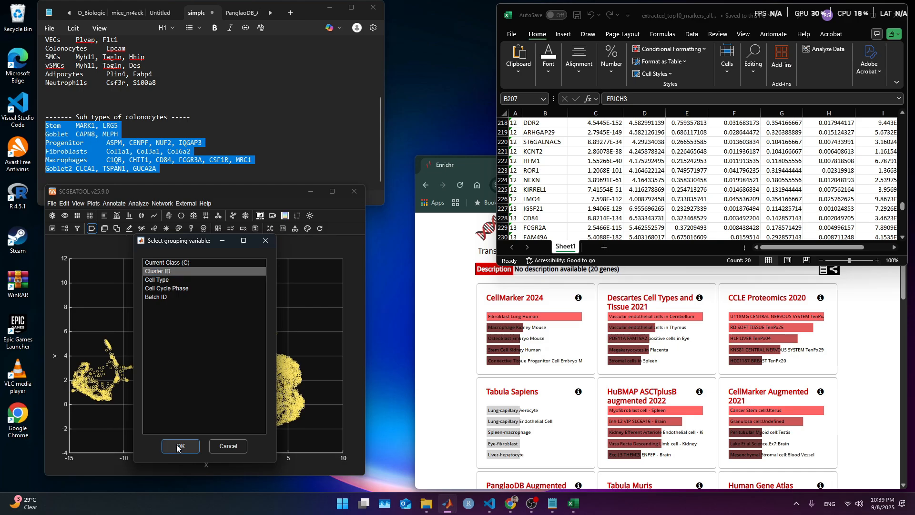
pyautogui.click(180, 446)
# Annotate the clusters using the copied list as customized marker genes and merge subclusters of the same cell type
pyautogui.click(116, 204)
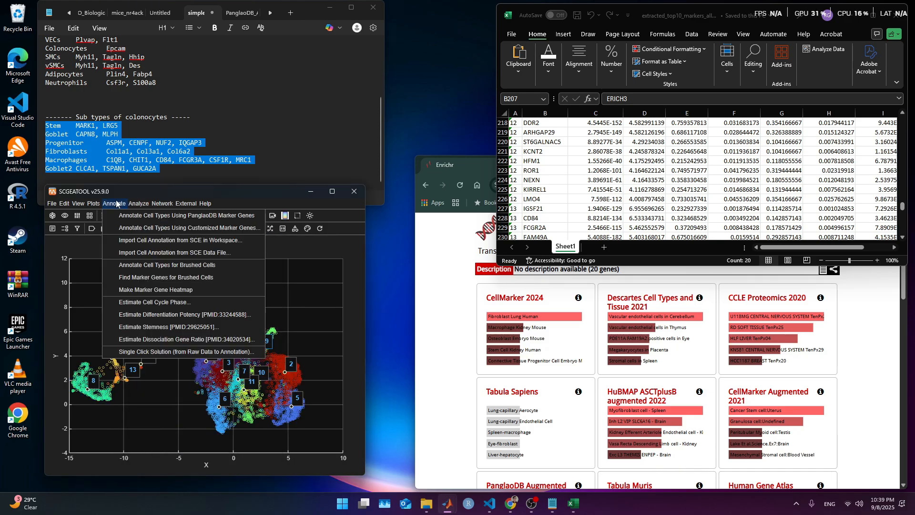
pyautogui.click(143, 228)
pyautogui.click(200, 366)
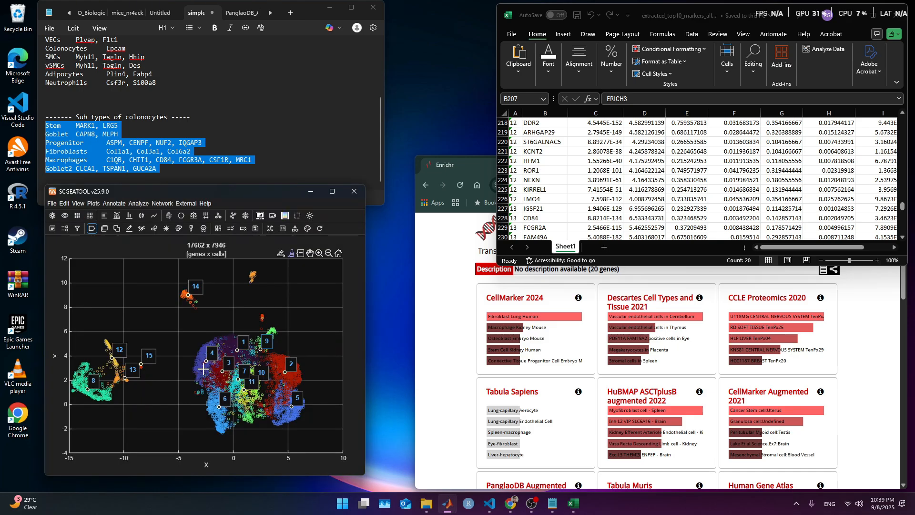
pyautogui.click(253, 419)
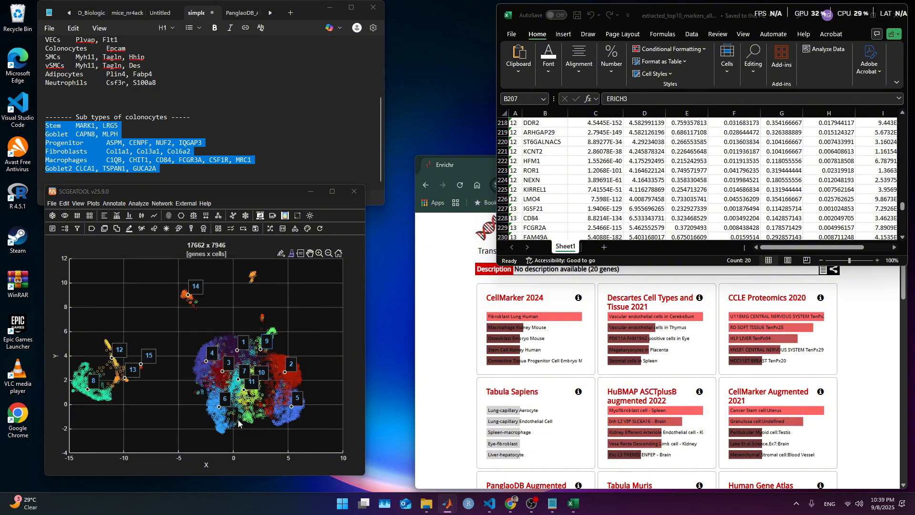
pyautogui.click(165, 365)
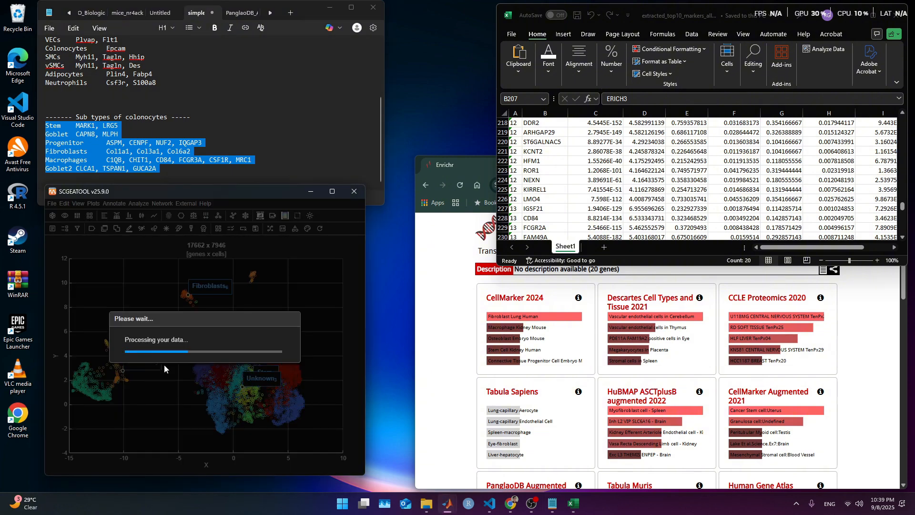
pyautogui.moveTo(173, 320); pyautogui.dragTo(239, 408)
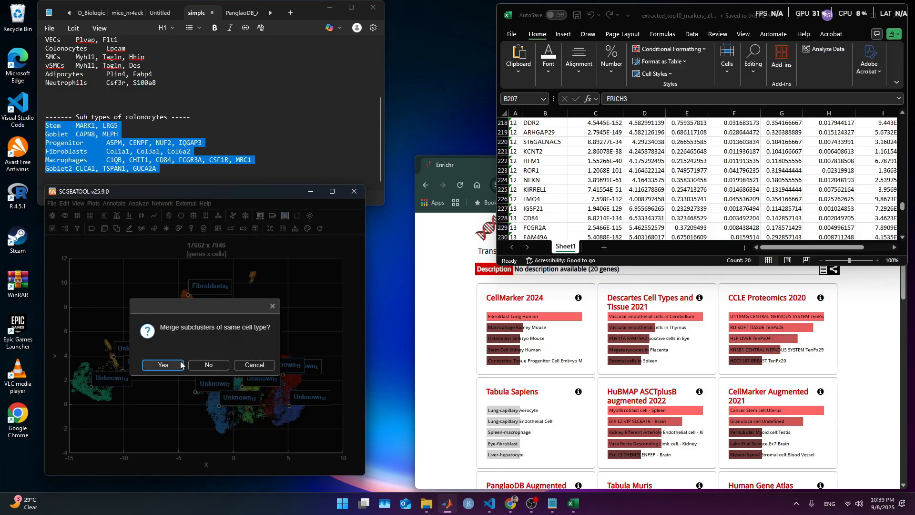
pyautogui.click(164, 365)
pyautogui.moveTo(264, 294); pyautogui.dragTo(235, 263)
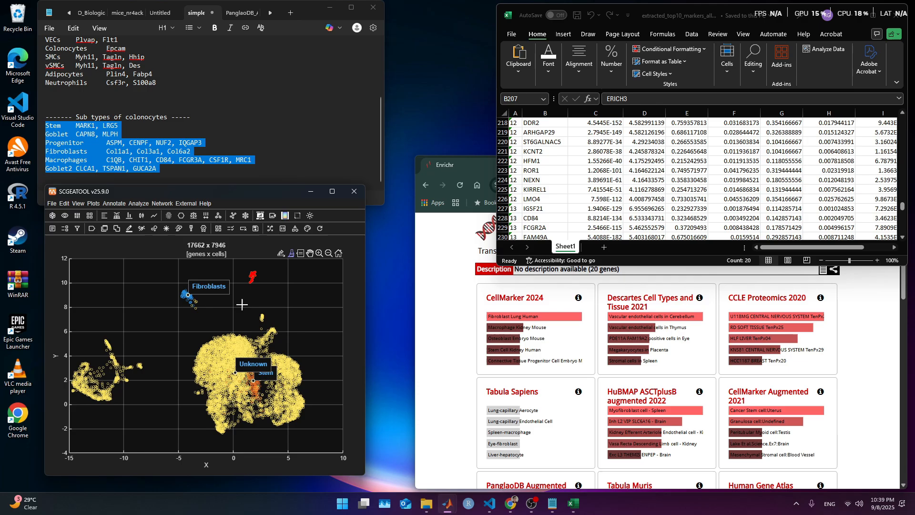
pyautogui.click(260, 247)
# Insert blank lines below the Goblet2 entry in the colonocyte subtype notes
pyautogui.click(191, 173)
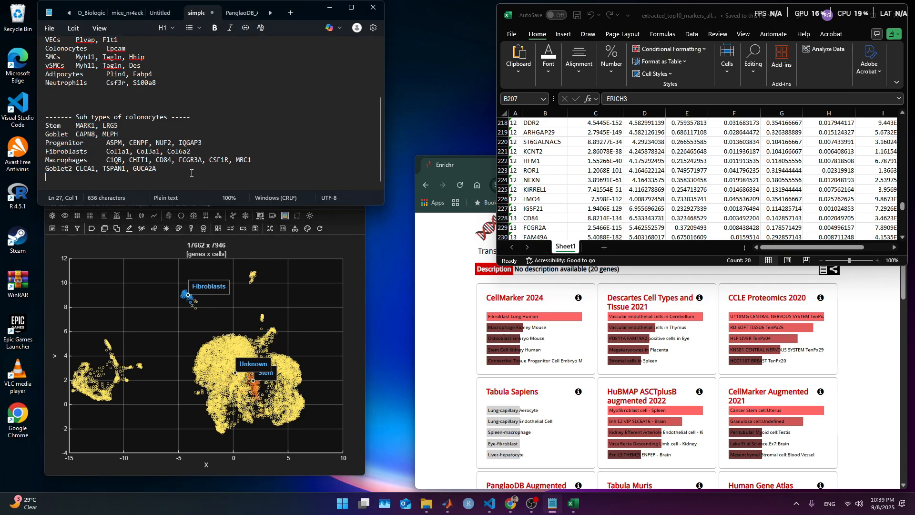
pyautogui.press('Return')
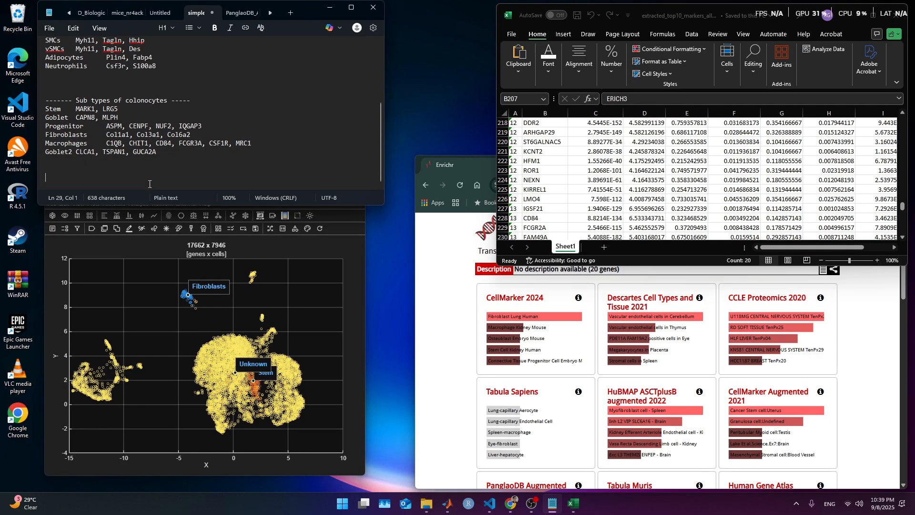
pyautogui.click(290, 242)
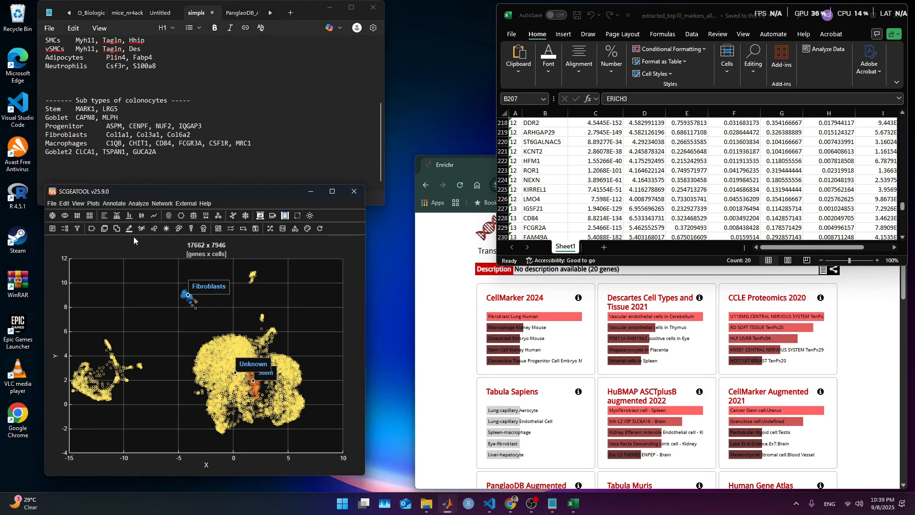
# Label the groups by current class and annotate them automatically with human PanglaoDB markers, merging subclusters of the same cell type
pyautogui.click(93, 228)
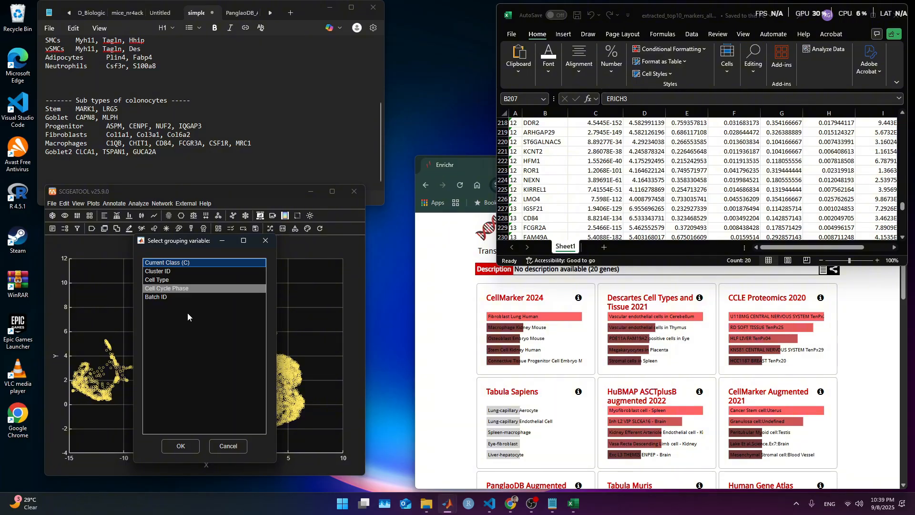
pyautogui.click(185, 444)
pyautogui.click(114, 204)
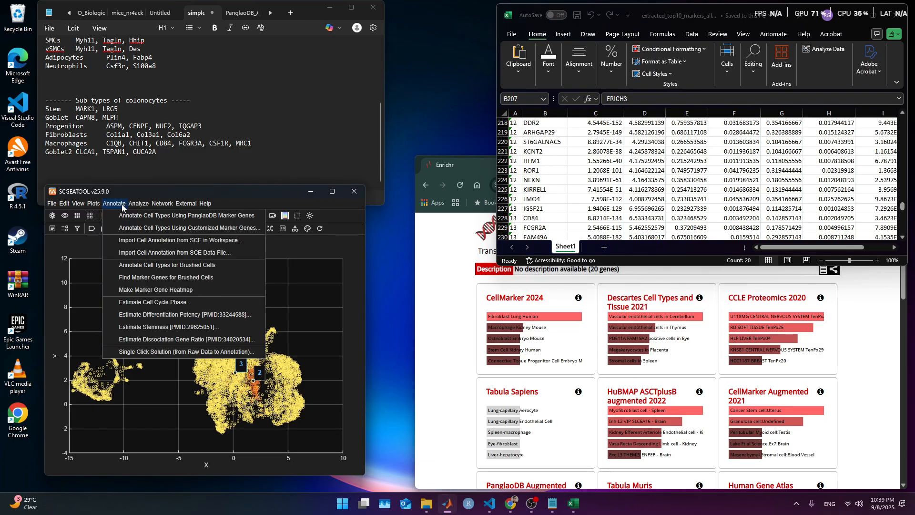
pyautogui.click(140, 215)
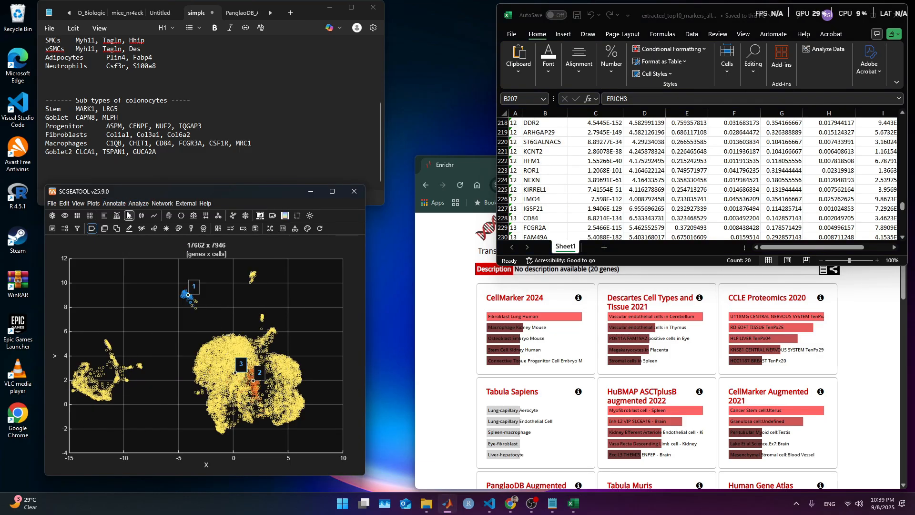
pyautogui.click(261, 414)
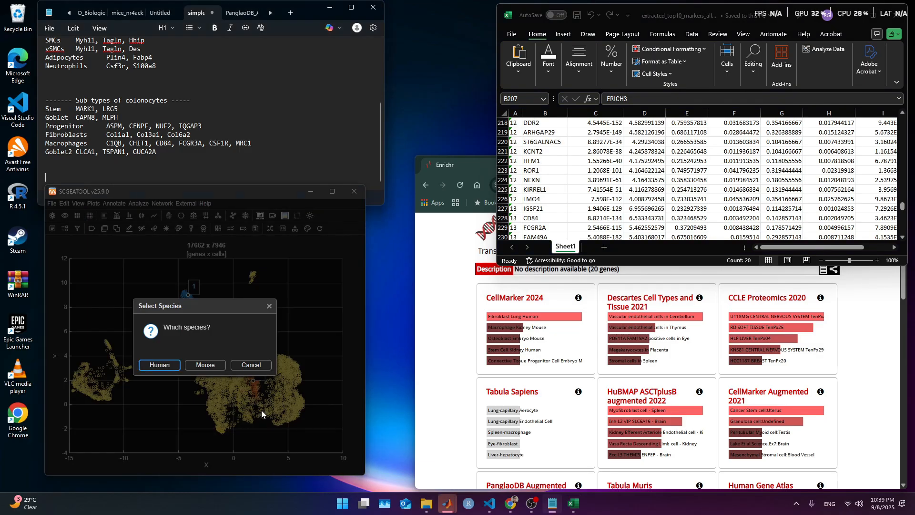
pyautogui.click(176, 363)
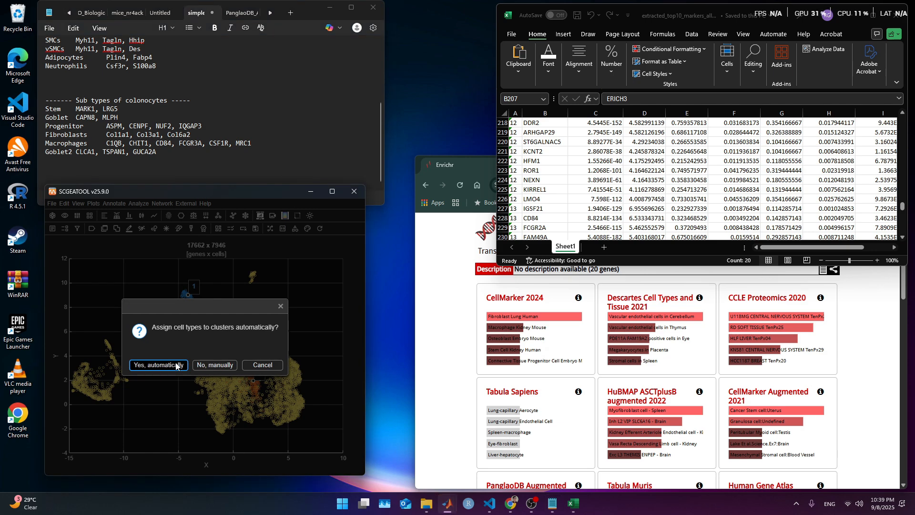
pyautogui.click(176, 365)
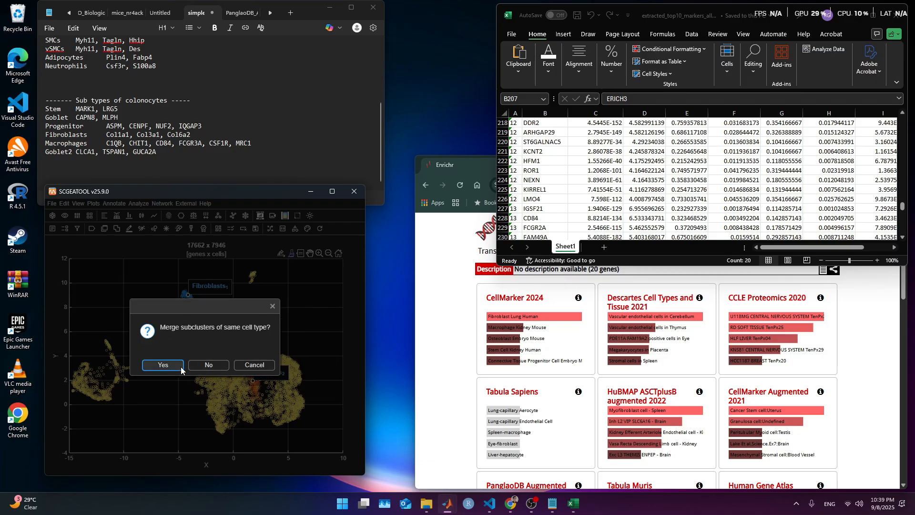
pyautogui.click(181, 370)
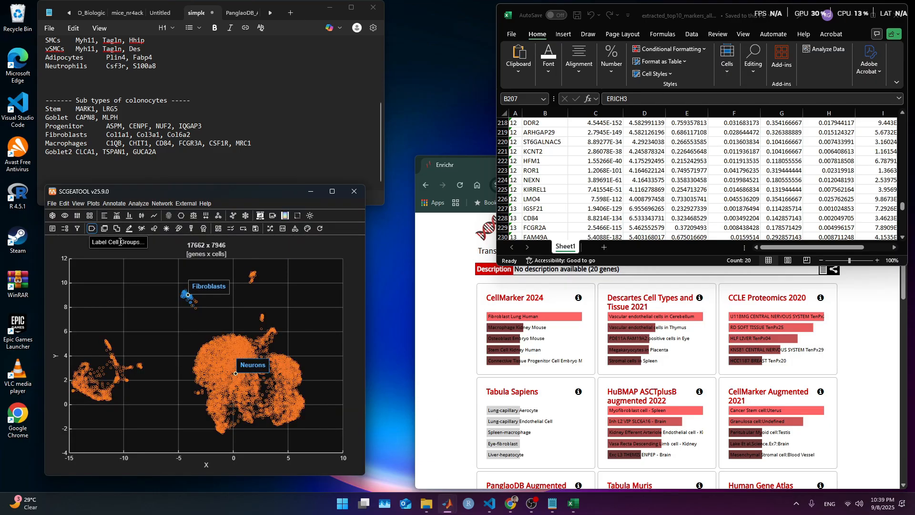
# Label the cell groups by Cluster ID again
pyautogui.click(92, 229)
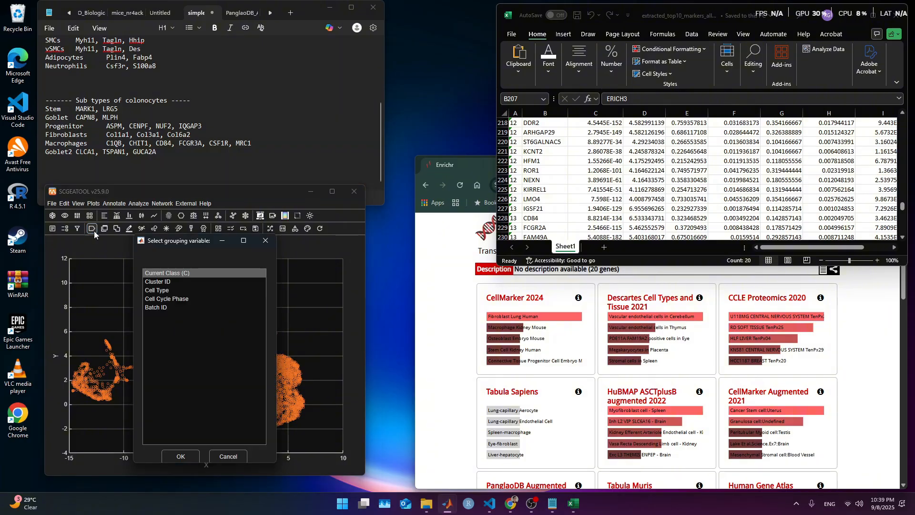
pyautogui.click(199, 271)
pyautogui.click(181, 446)
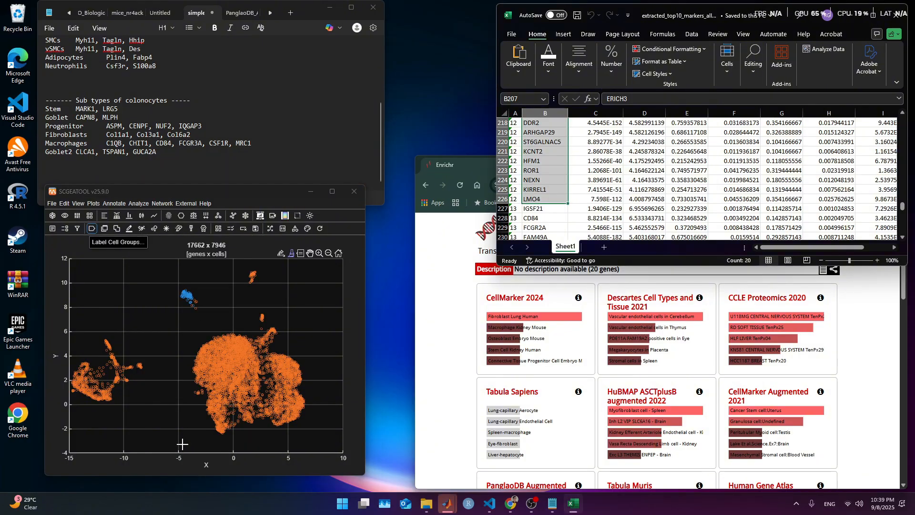
# Annotate the cell clusters using PanglaoDB marker genes, merge subclusters of the same cell type, and add a new line below the Goblet2 entry in the notes
pyautogui.click(122, 204)
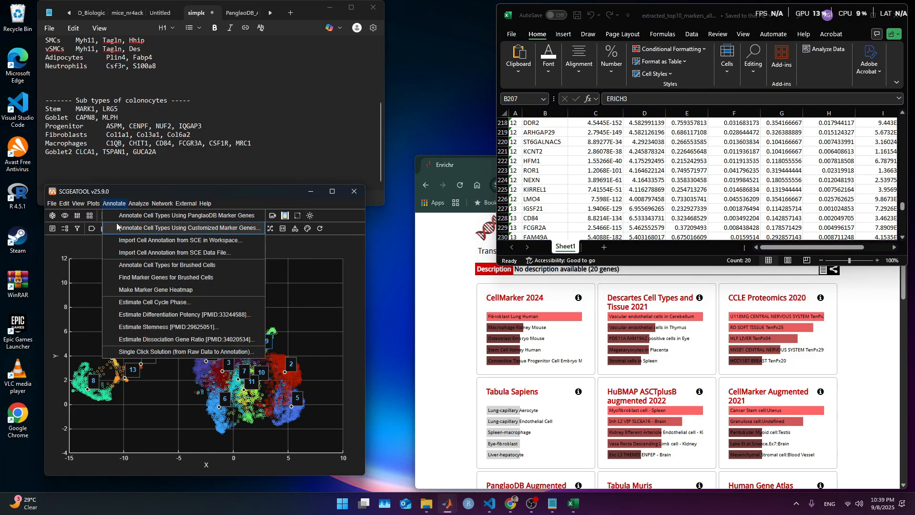
pyautogui.click(124, 216)
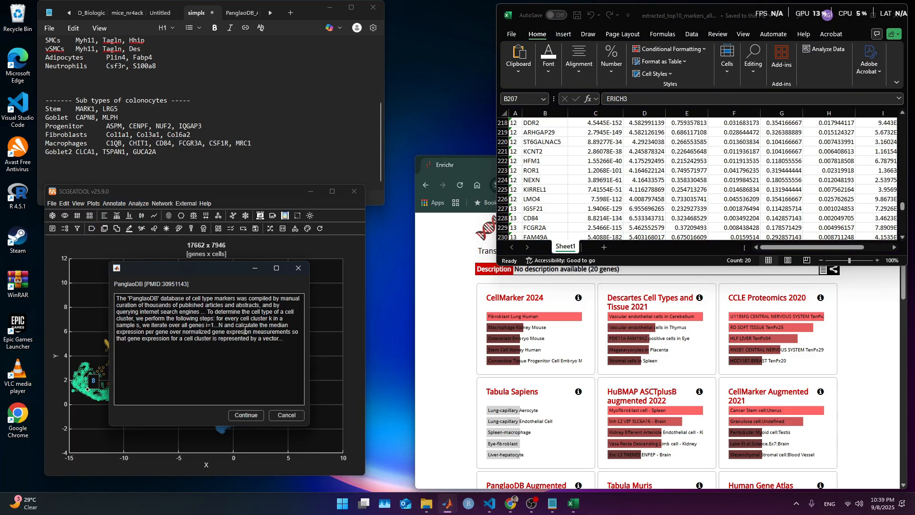
pyautogui.click(245, 415)
pyautogui.click(190, 368)
pyautogui.click(179, 364)
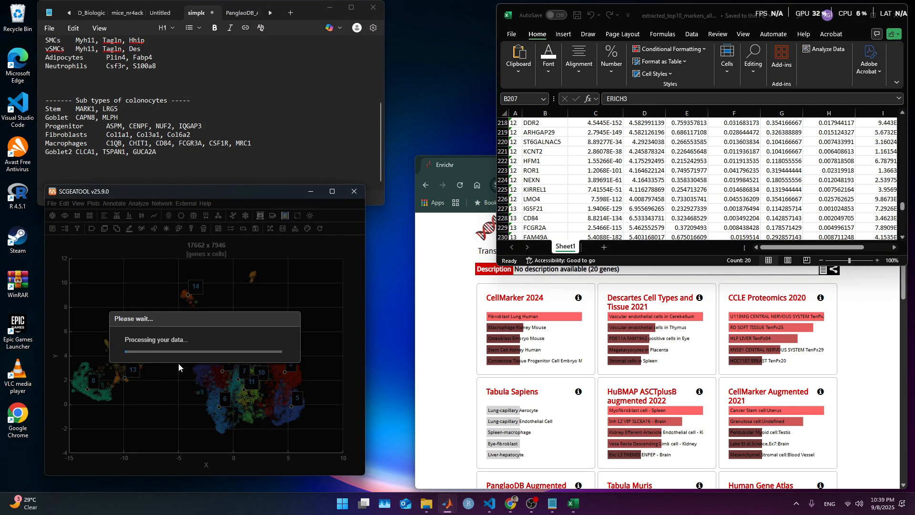
pyautogui.moveTo(190, 322)
pyautogui.mouseDown()
pyautogui.moveTo(259, 403)
pyautogui.moveTo(262, 425)
pyautogui.mouseUp()
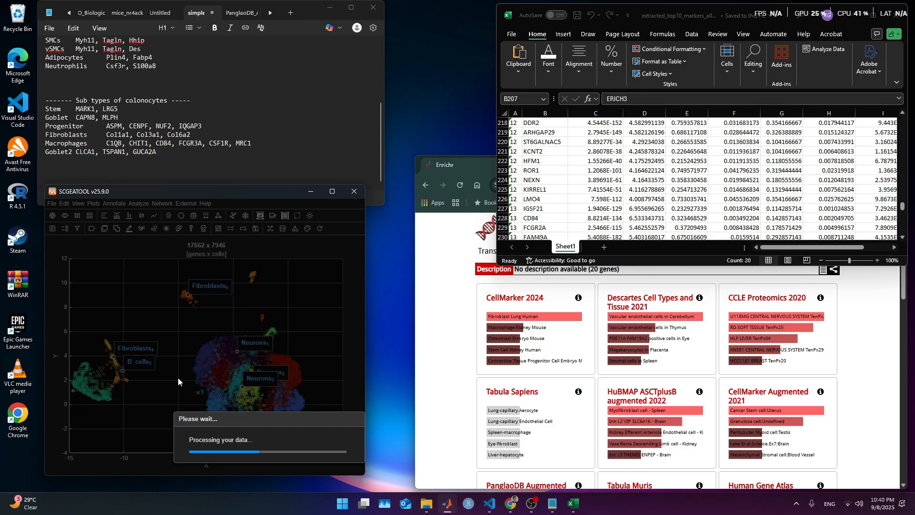
pyautogui.click(191, 155)
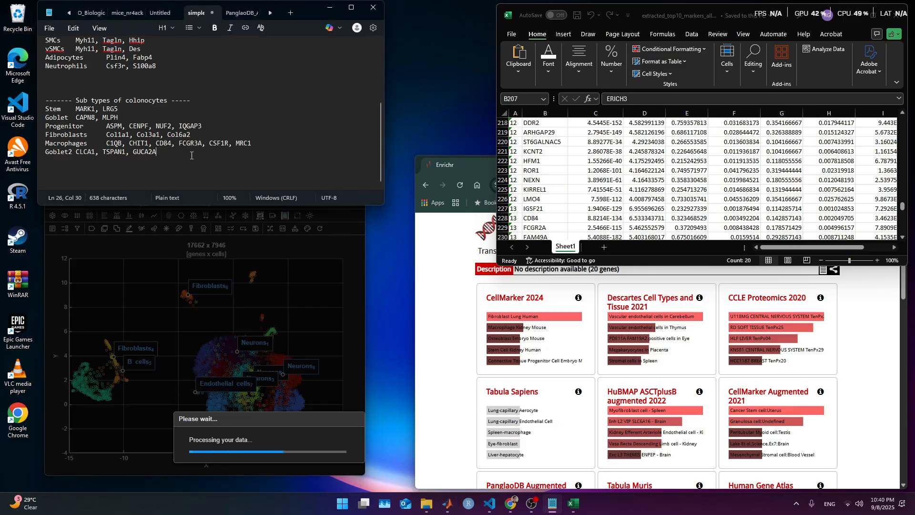
pyautogui.press('Return')
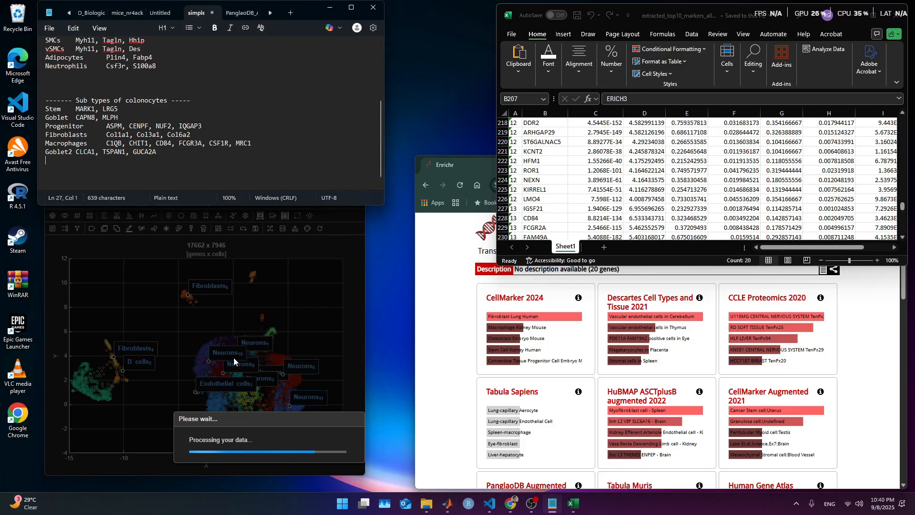
pyautogui.click(226, 381)
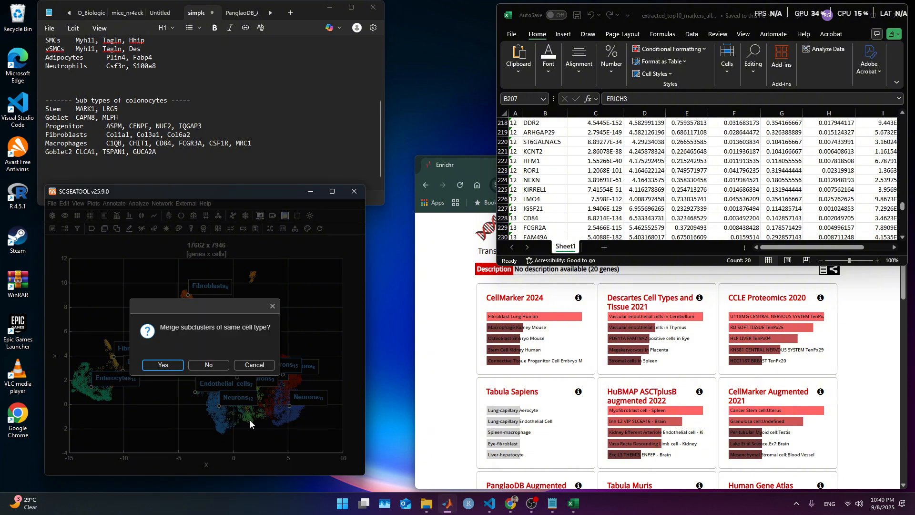
pyautogui.click(173, 370)
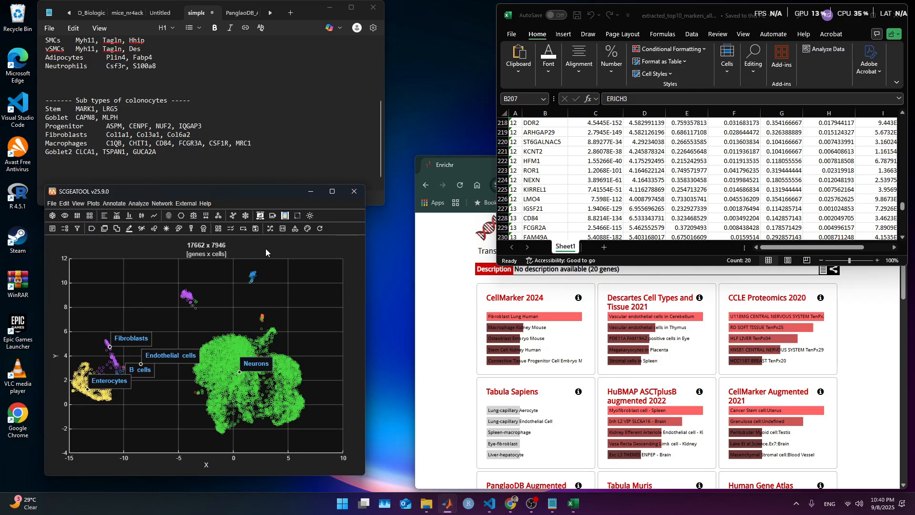
pyautogui.click(203, 228)
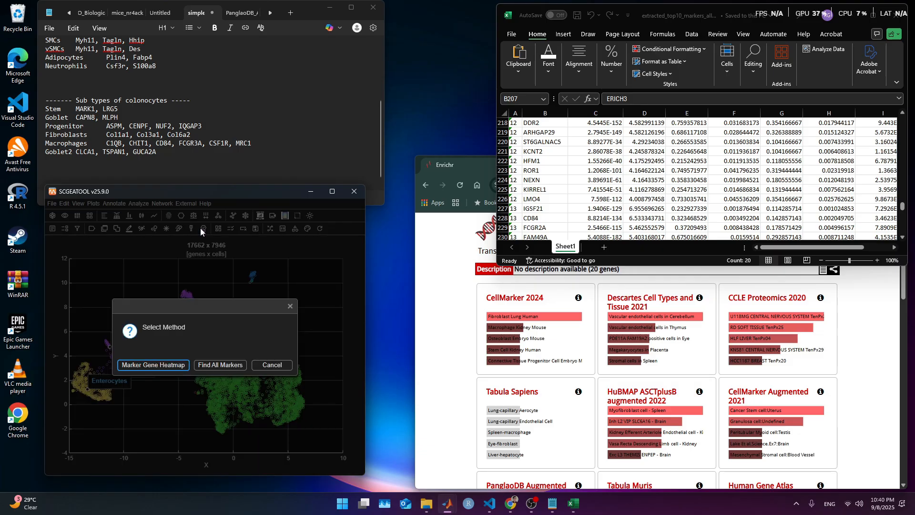
pyautogui.click(148, 365)
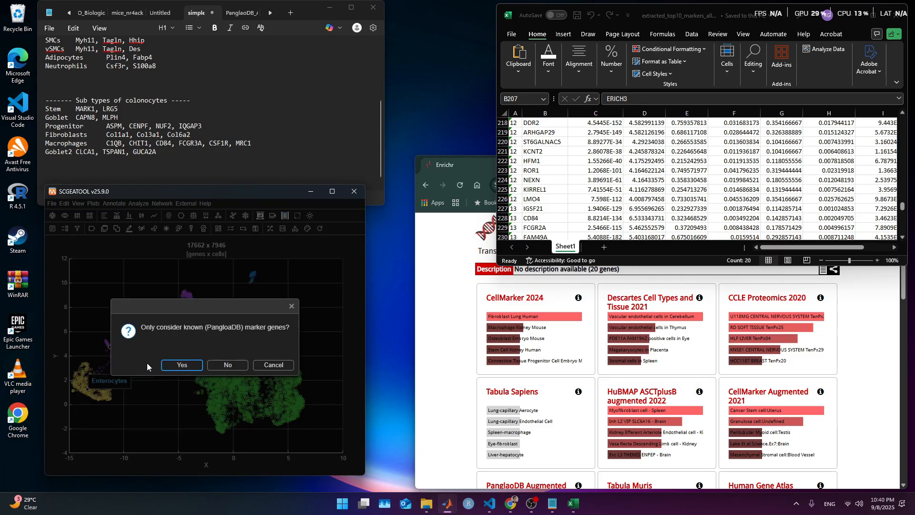
pyautogui.click(176, 364)
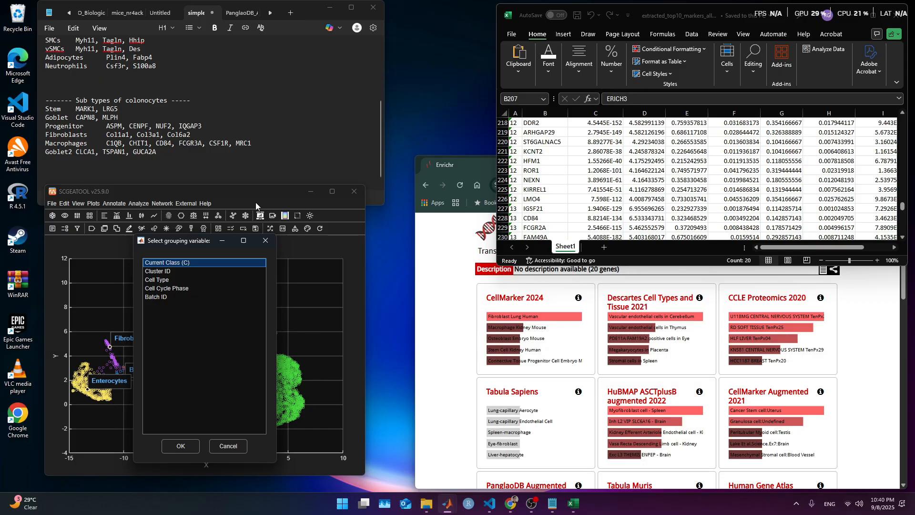
pyautogui.click(265, 240)
# Set up a marker gene heatmap grouped by Cell Type, not limited to known PanglaoDB markers, using Method 1 (DE)
pyautogui.click(204, 229)
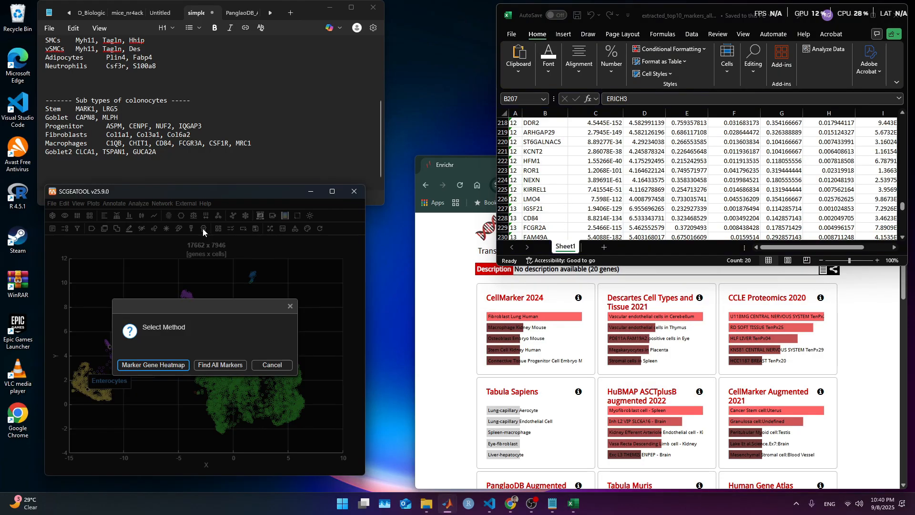
pyautogui.click(210, 365)
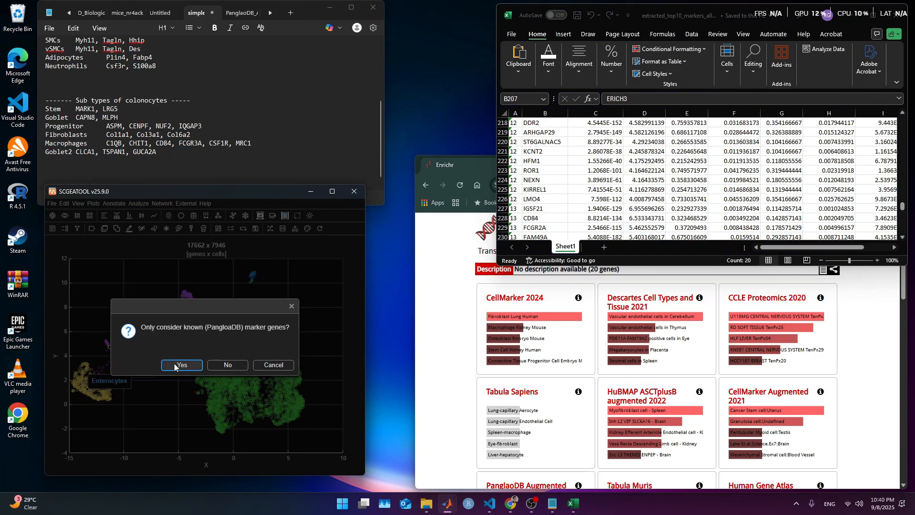
pyautogui.click(212, 365)
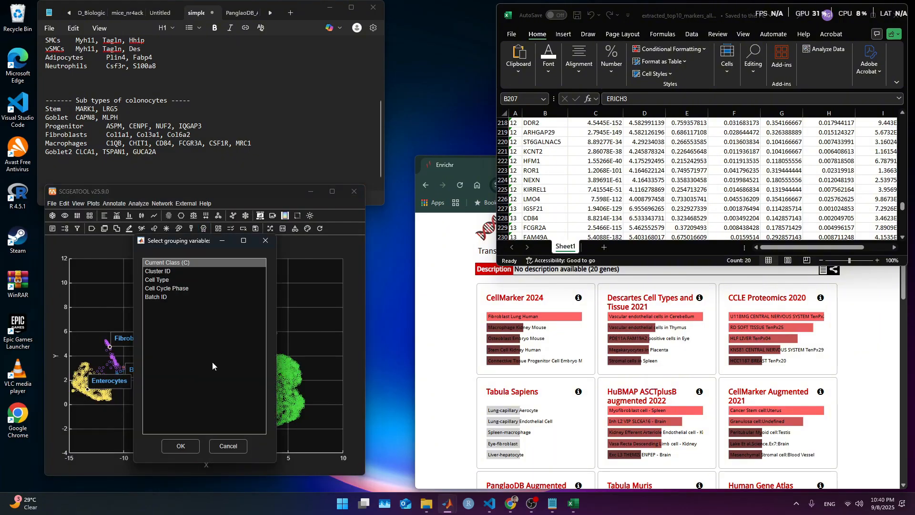
pyautogui.click(174, 277)
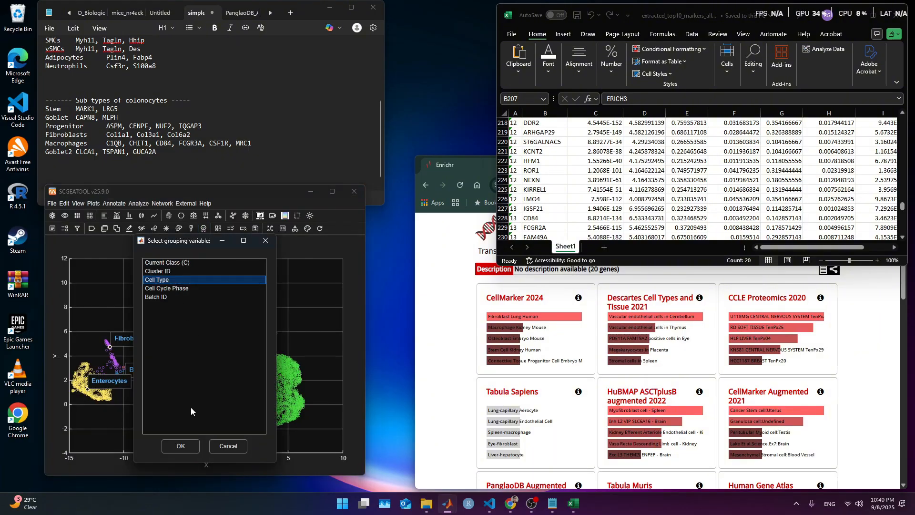
pyautogui.click(180, 447)
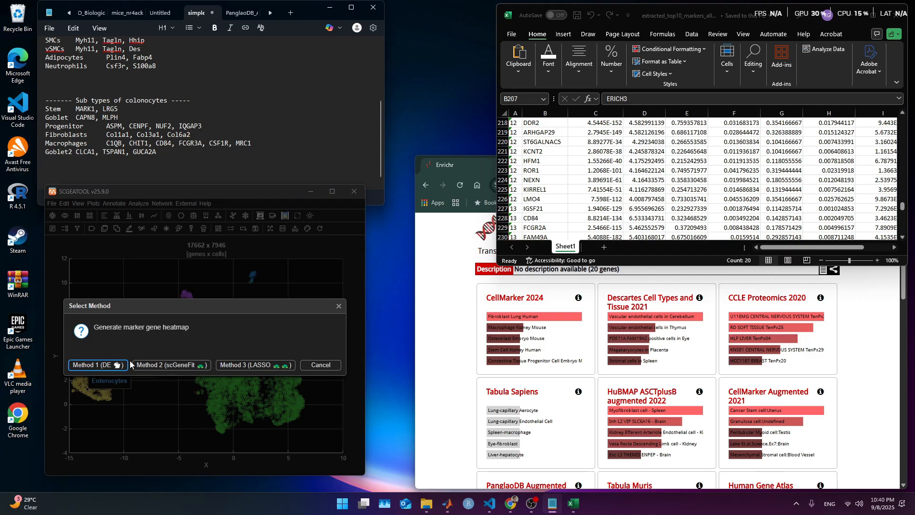
pyautogui.click(115, 365)
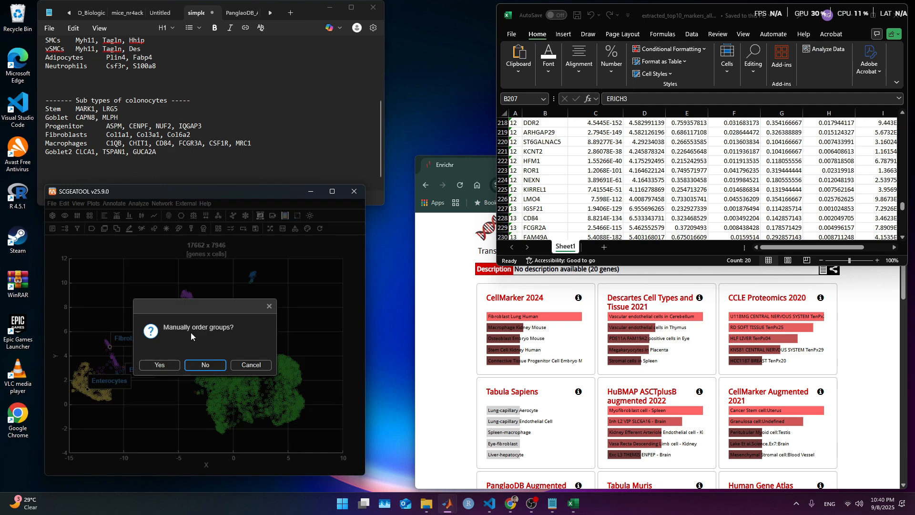
# Try to generate the heatmap without manual group ordering, normalizing or transforming X and scaling it column-wise with zscore std
pyautogui.click(207, 364)
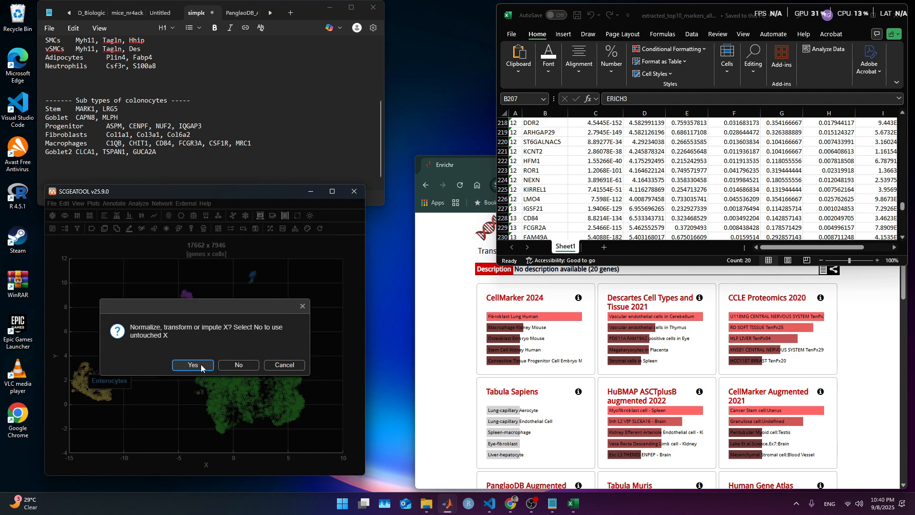
pyautogui.click(205, 365)
pyautogui.click(178, 446)
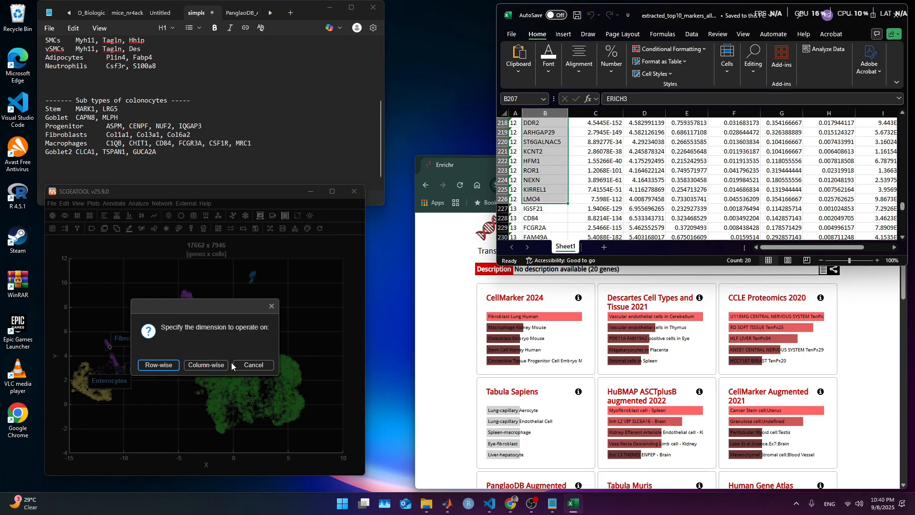
pyautogui.click(198, 363)
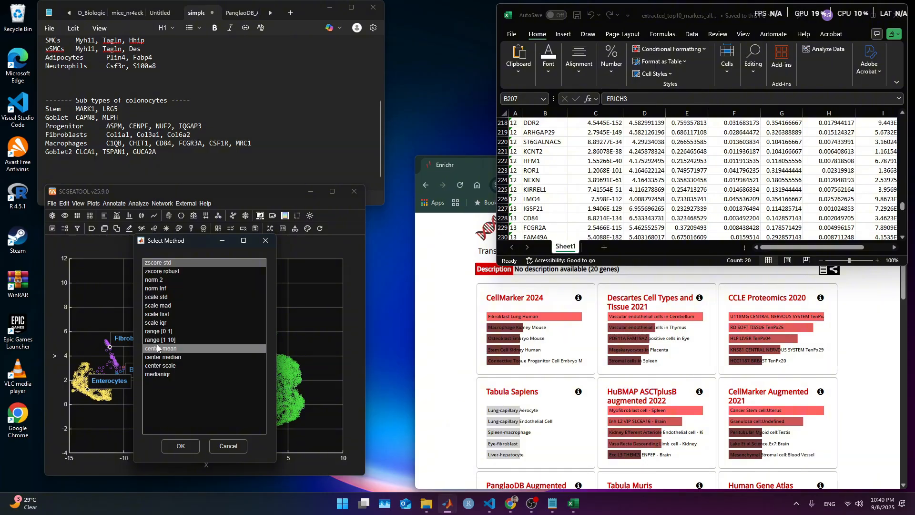
pyautogui.click(187, 264)
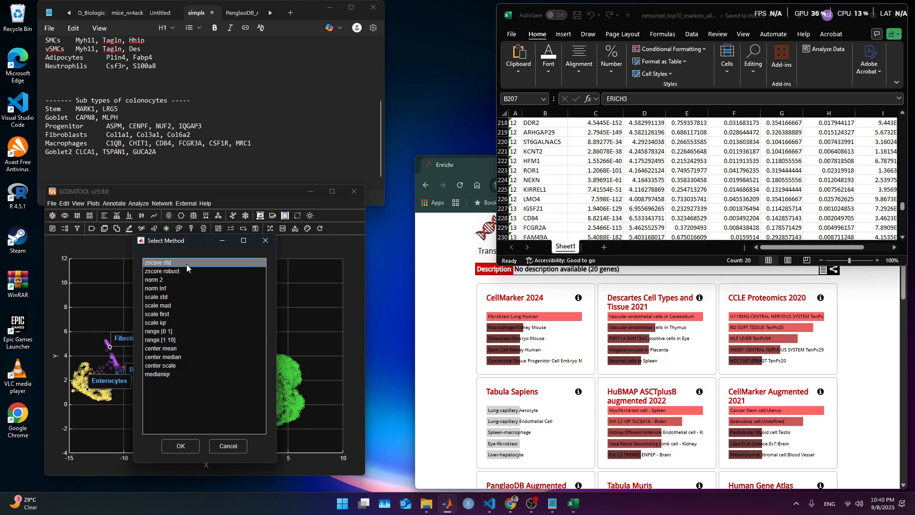
pyautogui.click(184, 447)
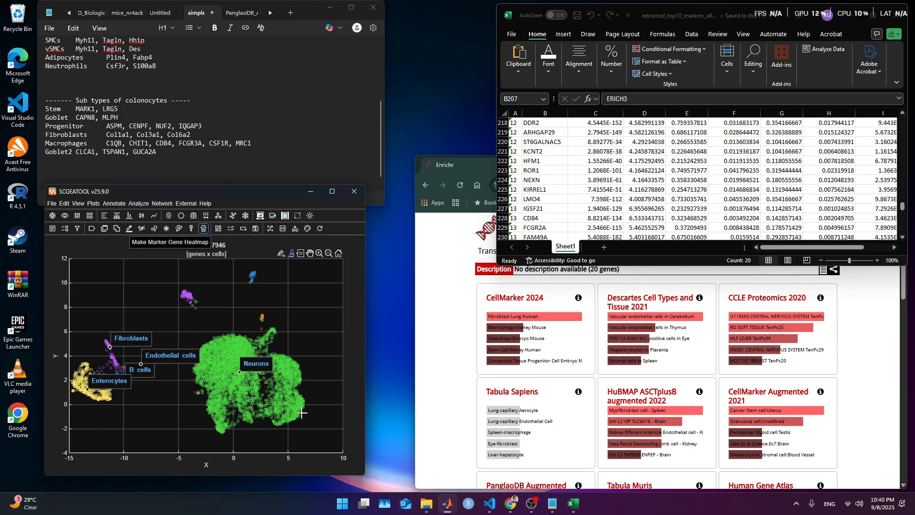
# Switch to MATLAB and check the end of the Command Window output for the heatmap run, then return to SCGEATOOL
pyautogui.moveTo(447, 504)
pyautogui.click(427, 468)
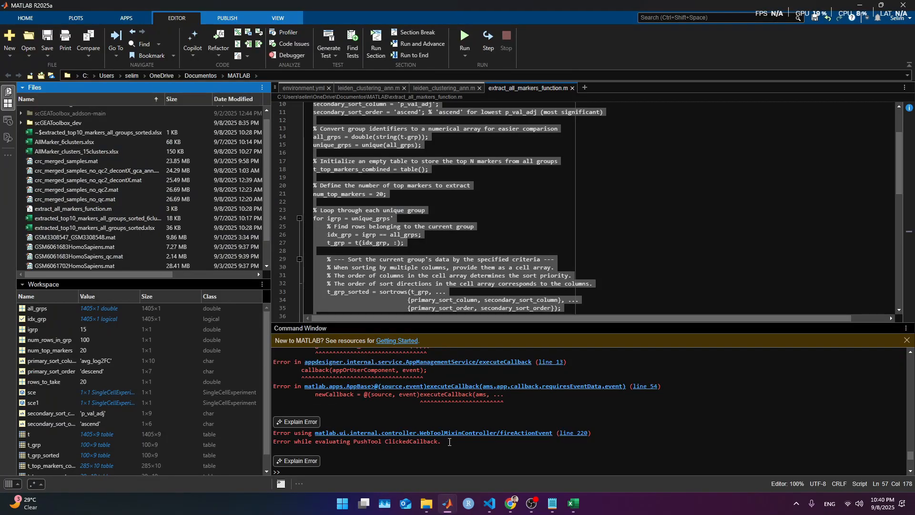
pyautogui.click(427, 417)
pyautogui.scroll(-6, 427, 416)
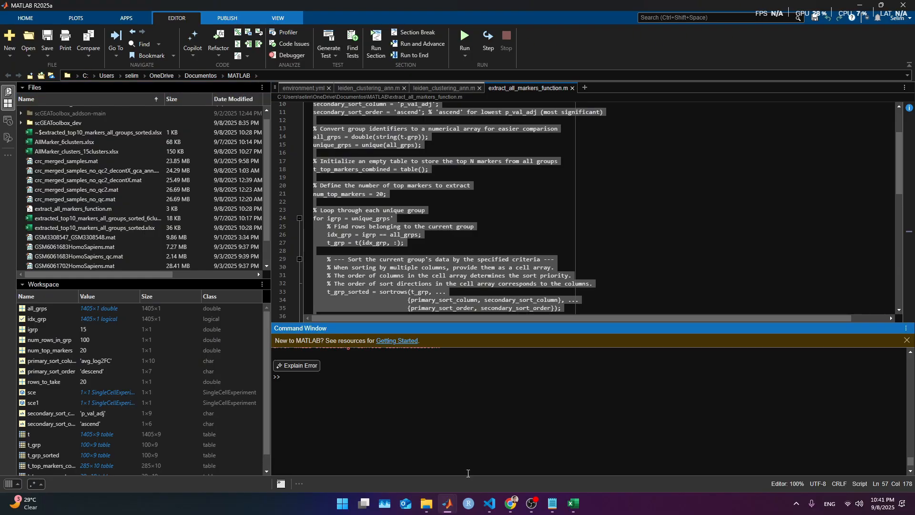
pyautogui.click(860, 5)
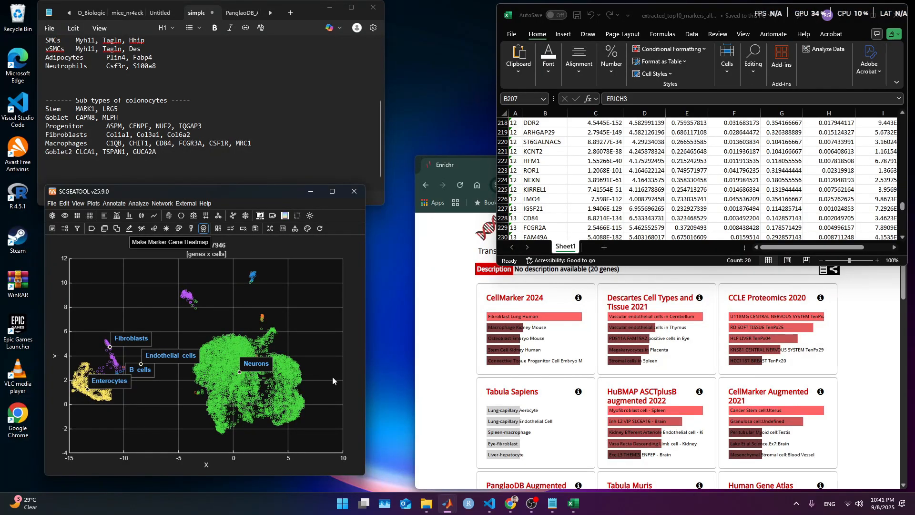
# Restart the marker gene heatmap by Cell Type with Method 1 (DE), again considering genes beyond the known PanglaoDB markers
pyautogui.click(204, 228)
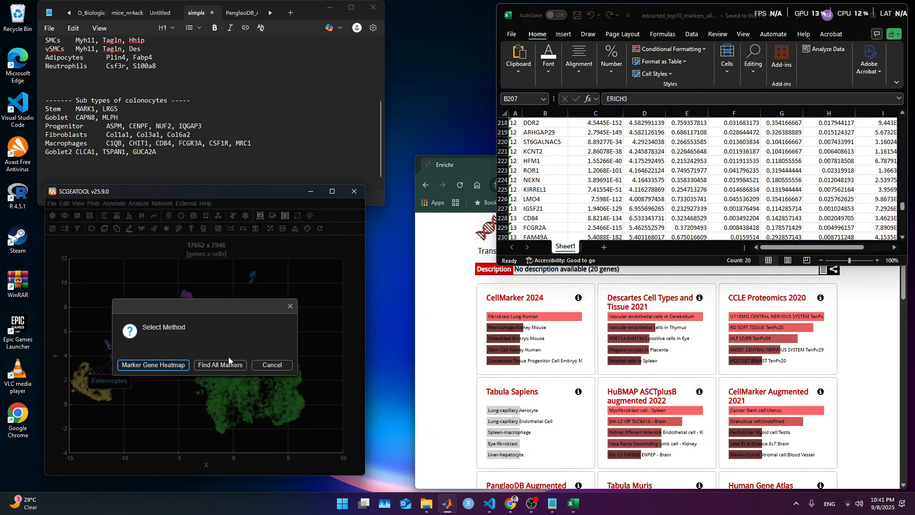
pyautogui.click(170, 364)
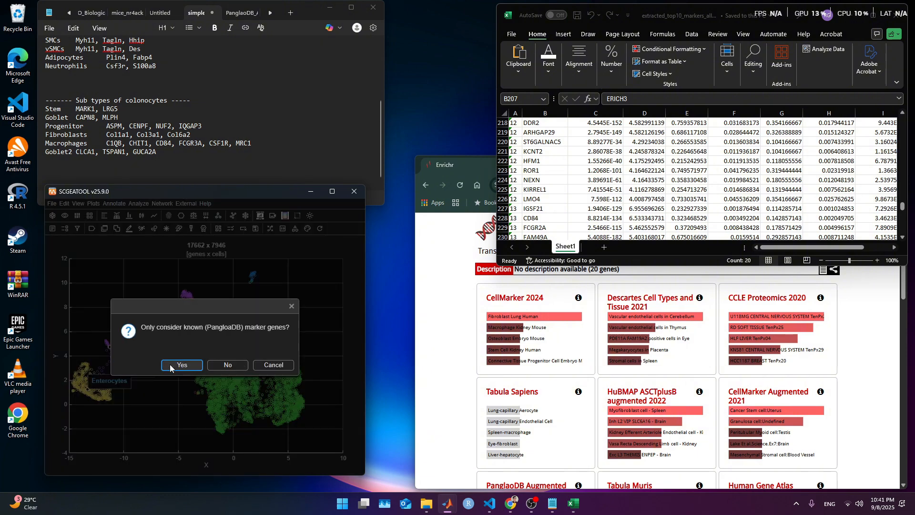
pyautogui.click(224, 364)
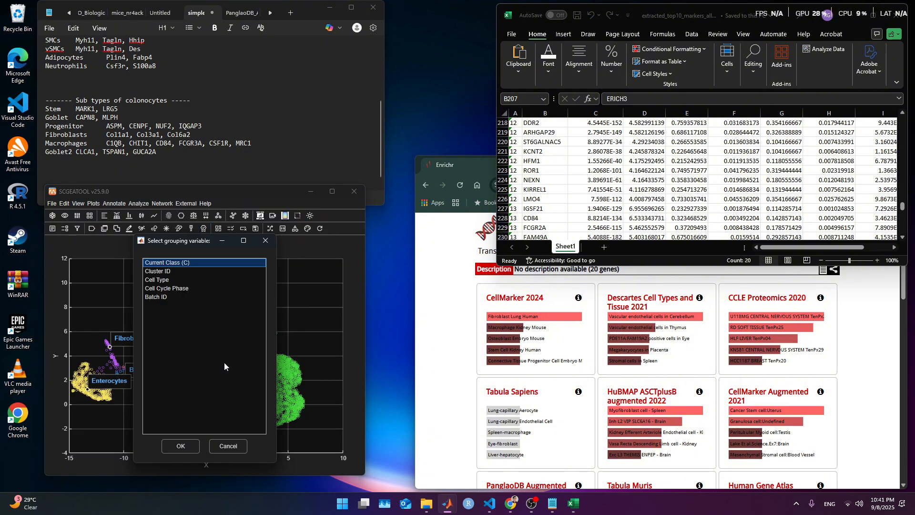
pyautogui.click(173, 279)
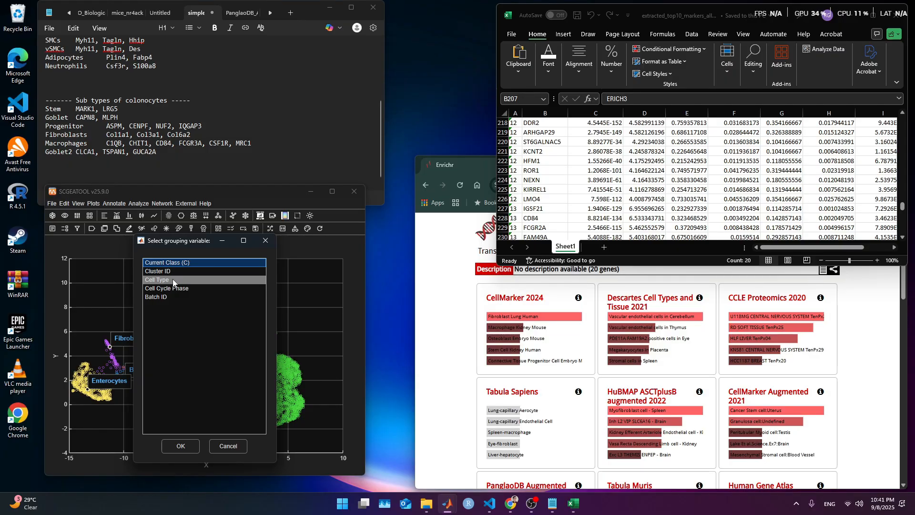
pyautogui.click(181, 445)
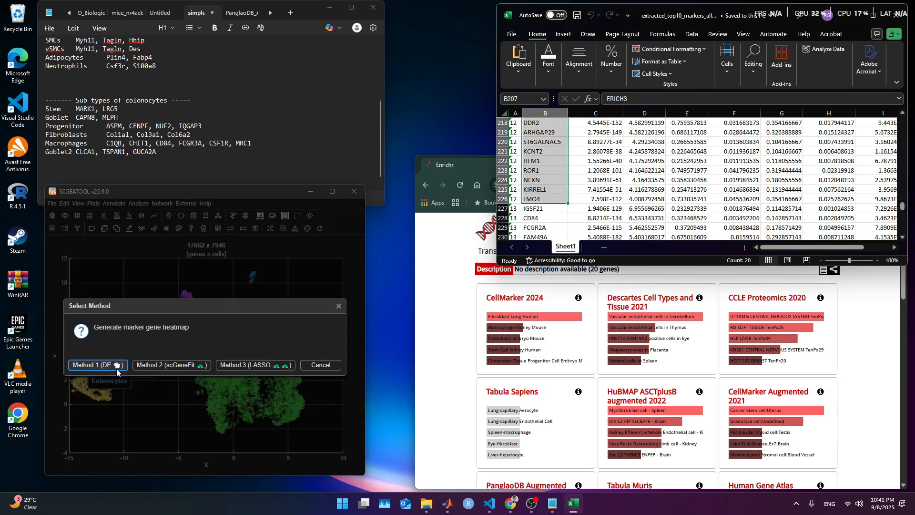
pyautogui.click(114, 364)
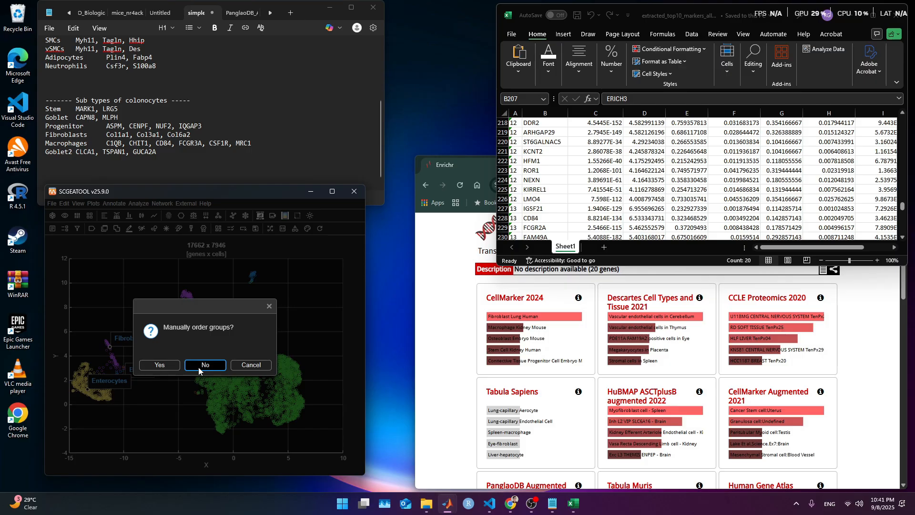
# Try to generate the heatmap without manual group ordering, using library size normalization plus Log(x+1) transformation and row-wise range [1 10] scaling
pyautogui.click(198, 367)
pyautogui.click(193, 365)
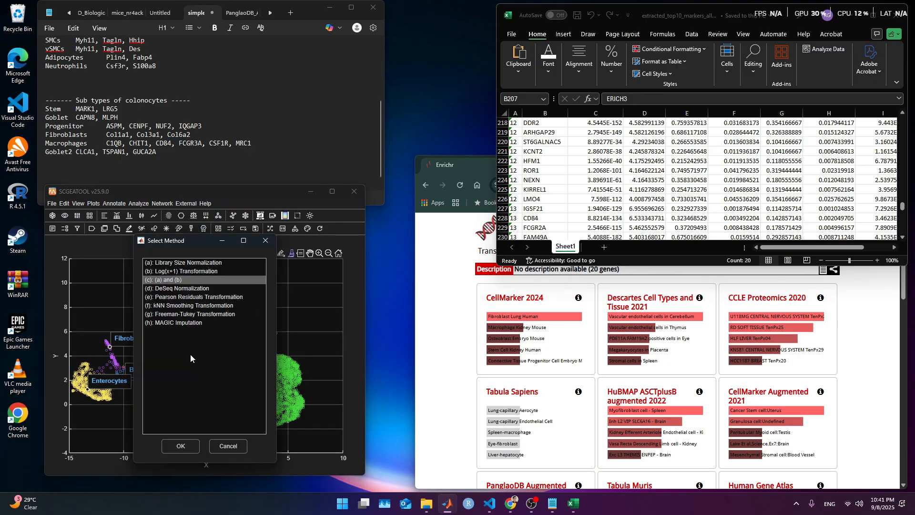
pyautogui.click(181, 446)
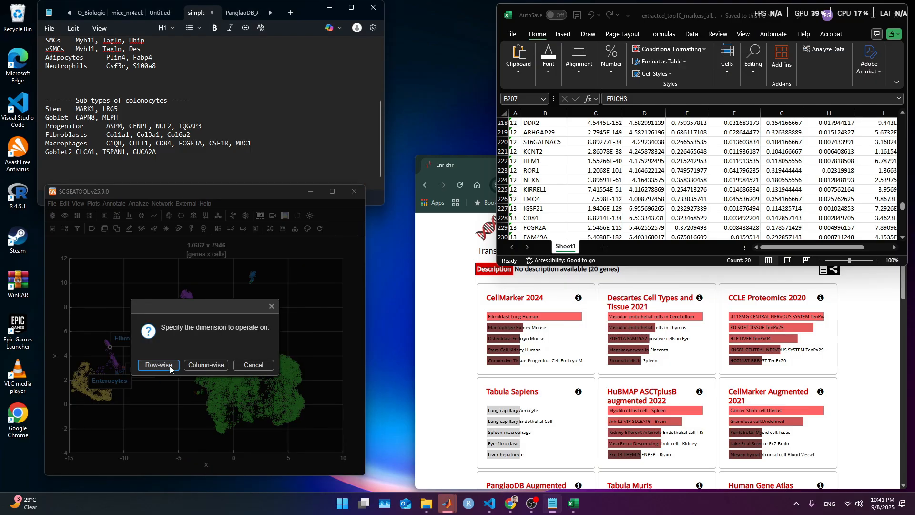
pyautogui.click(174, 363)
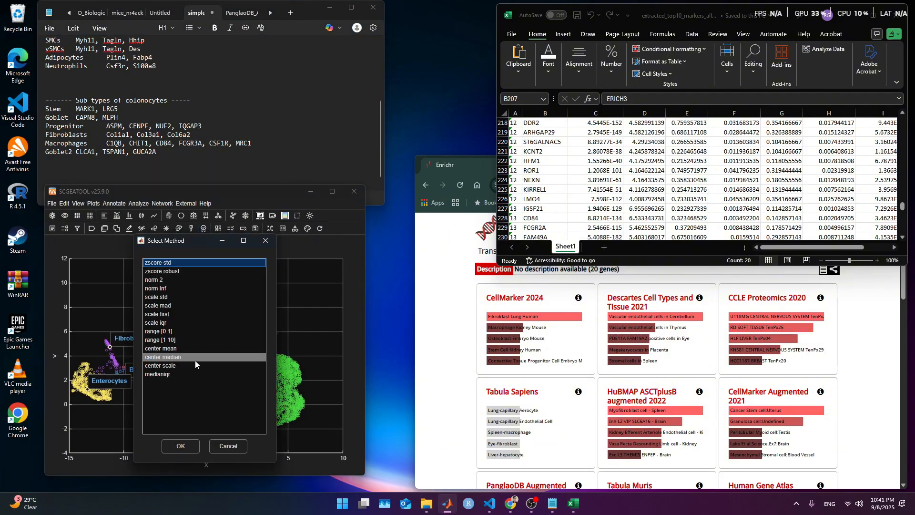
pyautogui.click(188, 339)
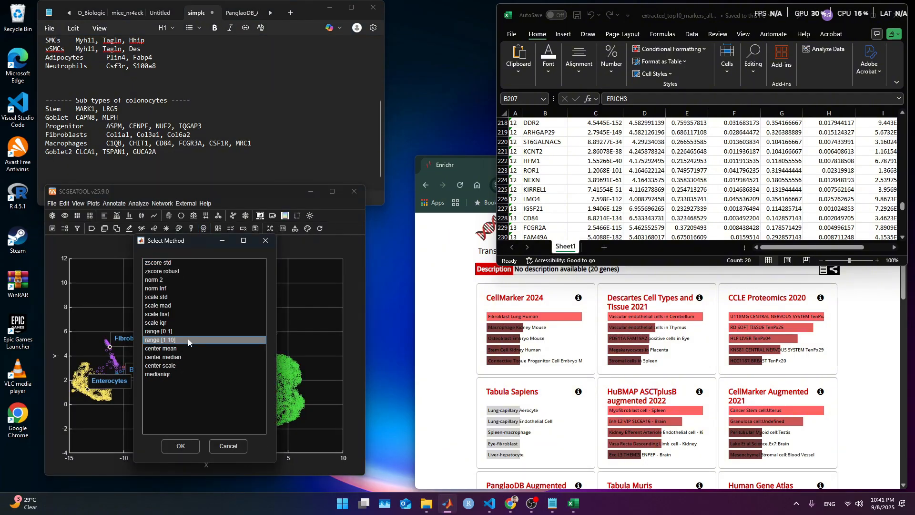
pyautogui.click(182, 447)
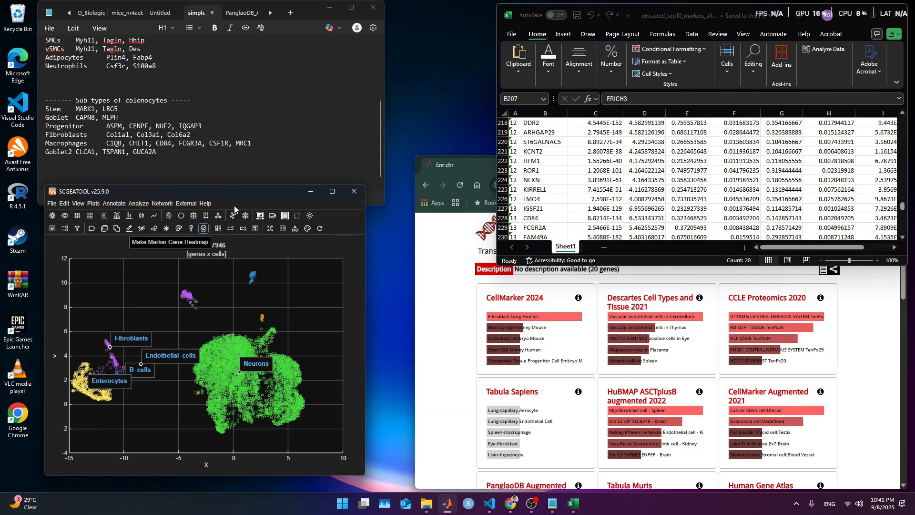
# Start violin plots grouped by Cell Type, keeping all five cell types from B cells to Neurons in the listed order
pyautogui.click(136, 215)
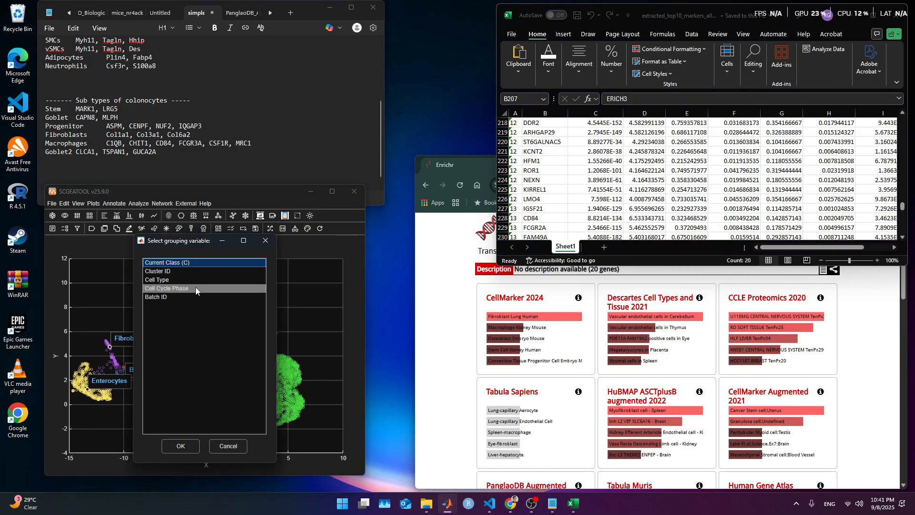
pyautogui.click(187, 280)
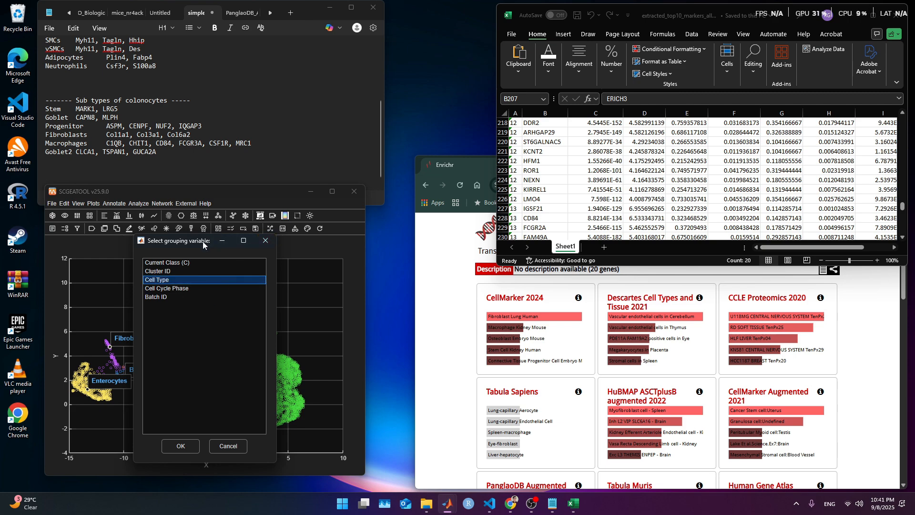
pyautogui.moveTo(204, 243); pyautogui.dragTo(432, 195)
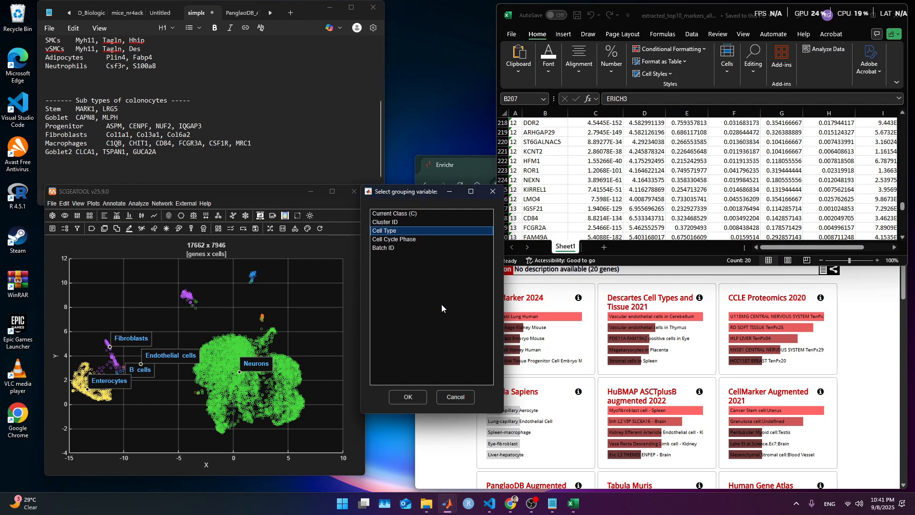
pyautogui.click(398, 223)
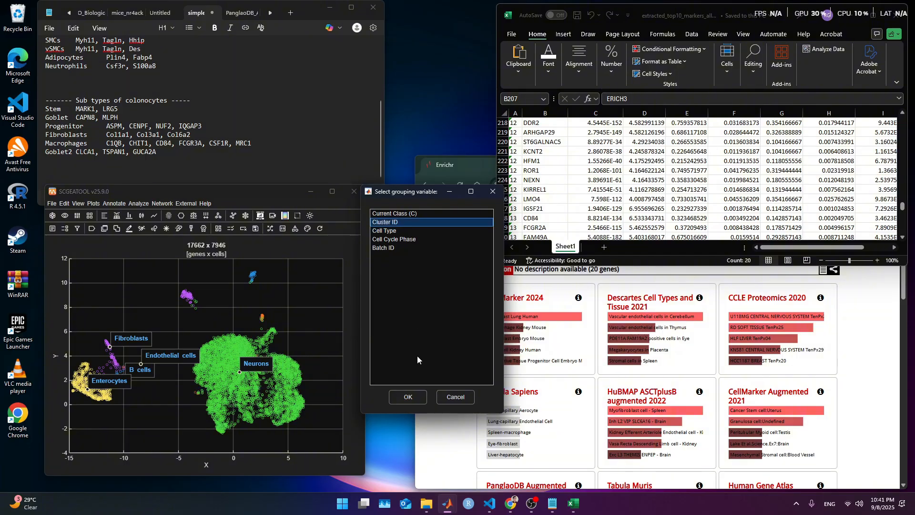
pyautogui.click(406, 232)
pyautogui.click(410, 396)
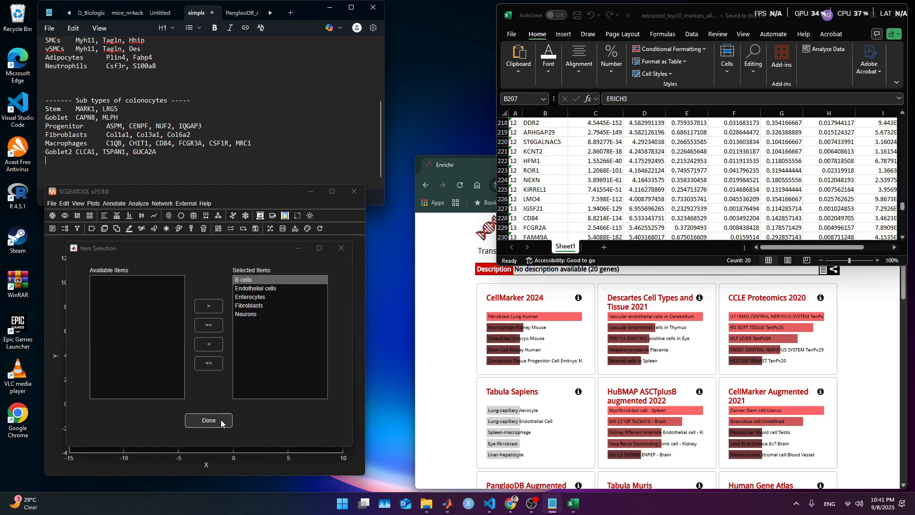
pyautogui.click(221, 419)
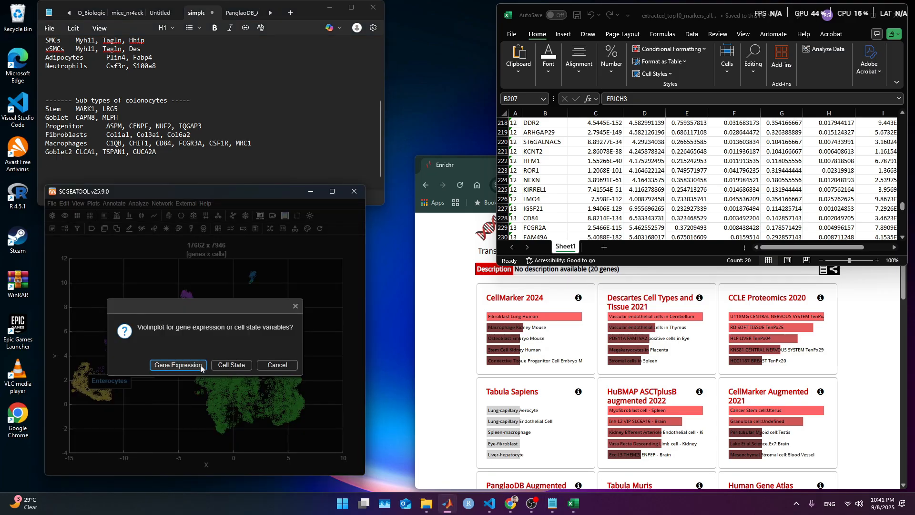
# Choose gene expression and replace the pasted gene list with the macrophage markers C1QB, CHIT1, CD84, FCGR3A, CSF1R, MRC1 from the notes
pyautogui.click(200, 365)
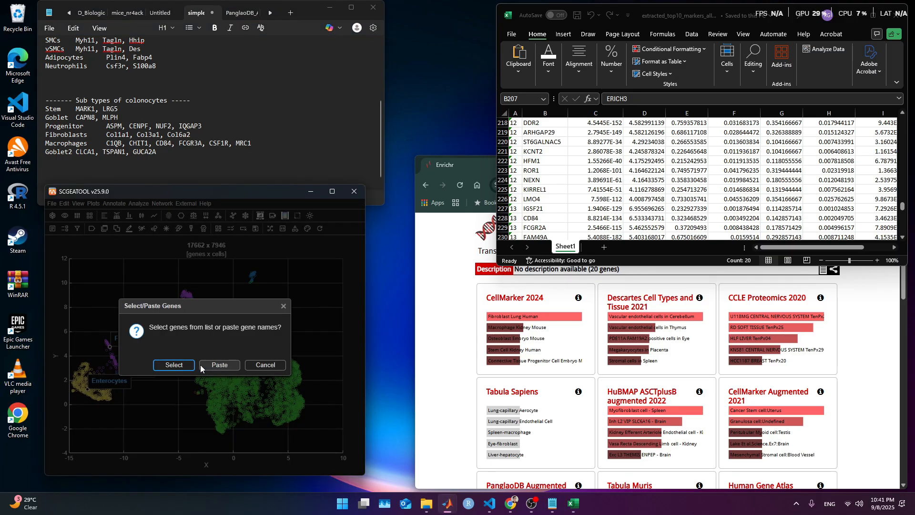
pyautogui.click(220, 365)
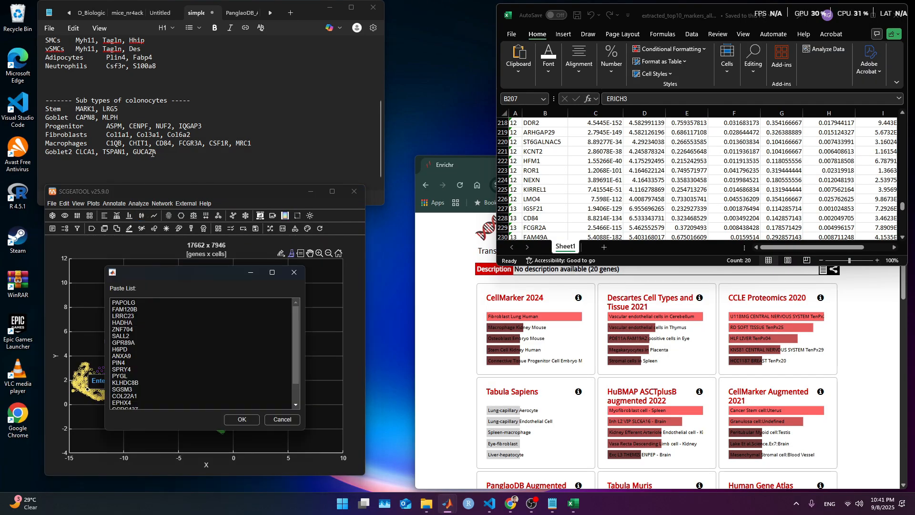
pyautogui.moveTo(262, 144); pyautogui.dragTo(107, 163)
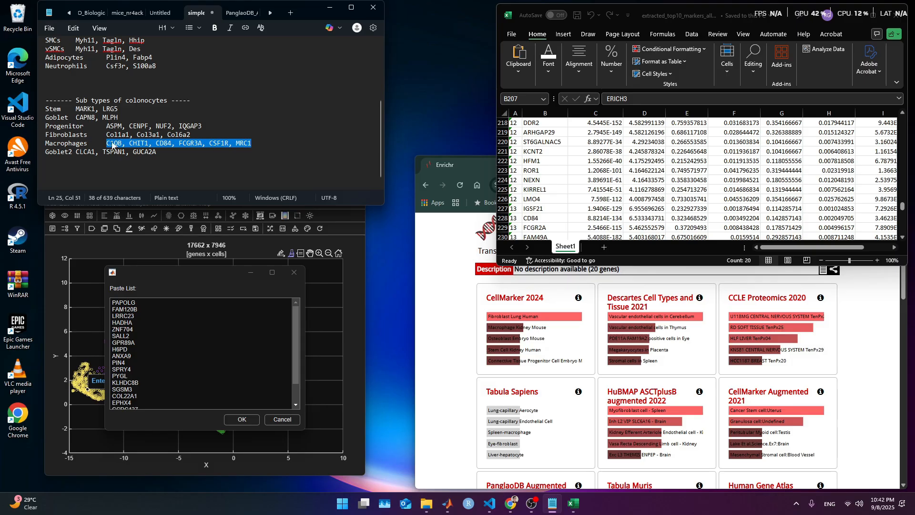
pyautogui.click(242, 398)
pyautogui.hotkey('ctrl', 'a')
pyautogui.write('C1QB, CHIT1, CD84, FCGR3A, CSF1R, MRC1')
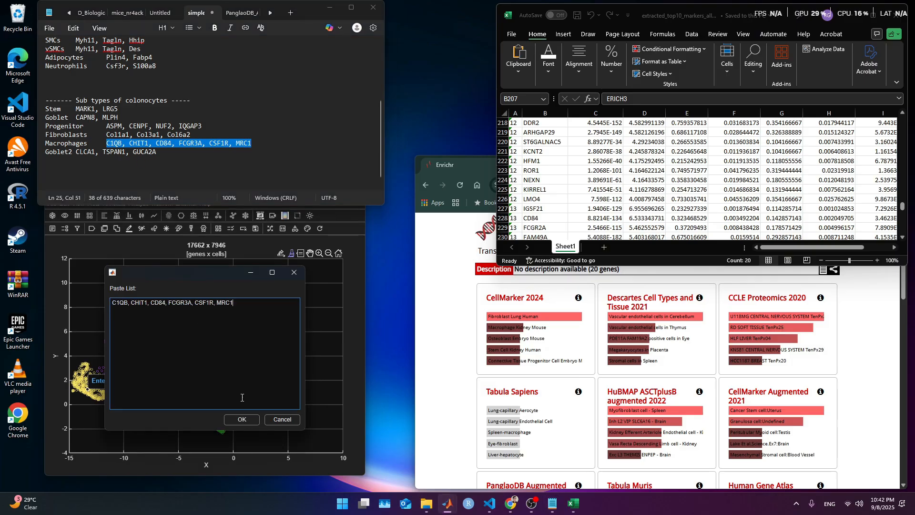
pyautogui.moveTo(211, 277); pyautogui.dragTo(496, 243)
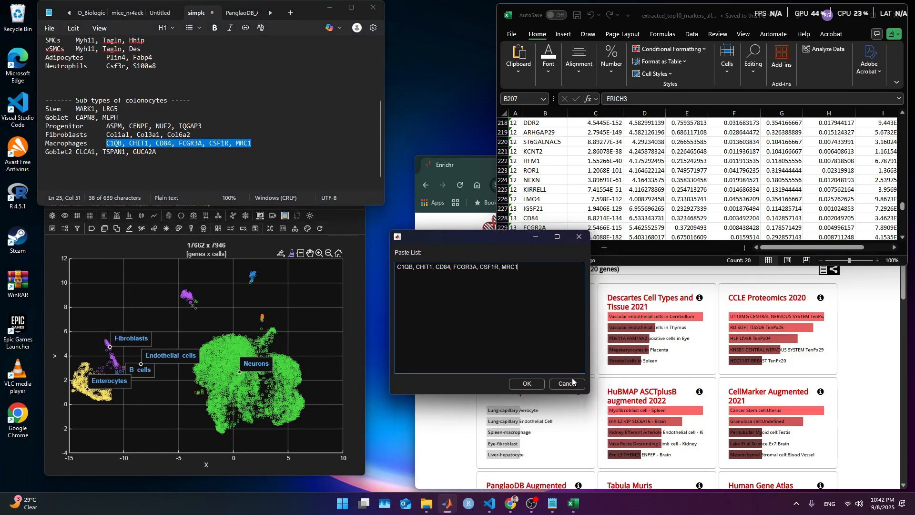
pyautogui.click(526, 385)
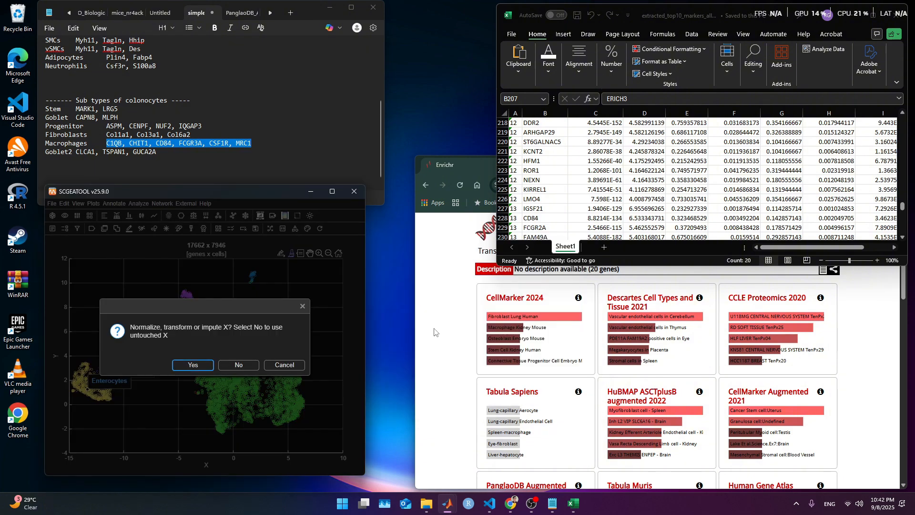
# Generate the violin plots using library size normalization plus Log(x+1) transformation, and move the figure clear of the notes and embedding
pyautogui.click(205, 365)
pyautogui.click(180, 280)
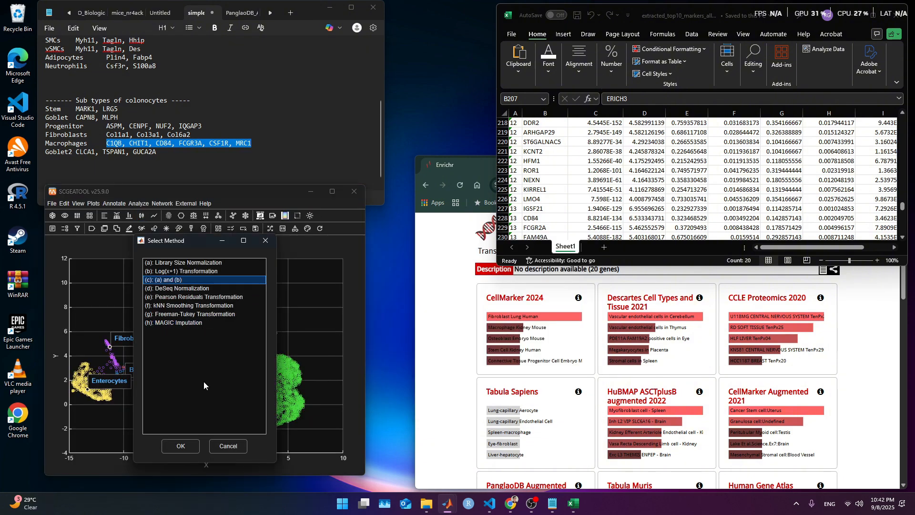
pyautogui.click(184, 444)
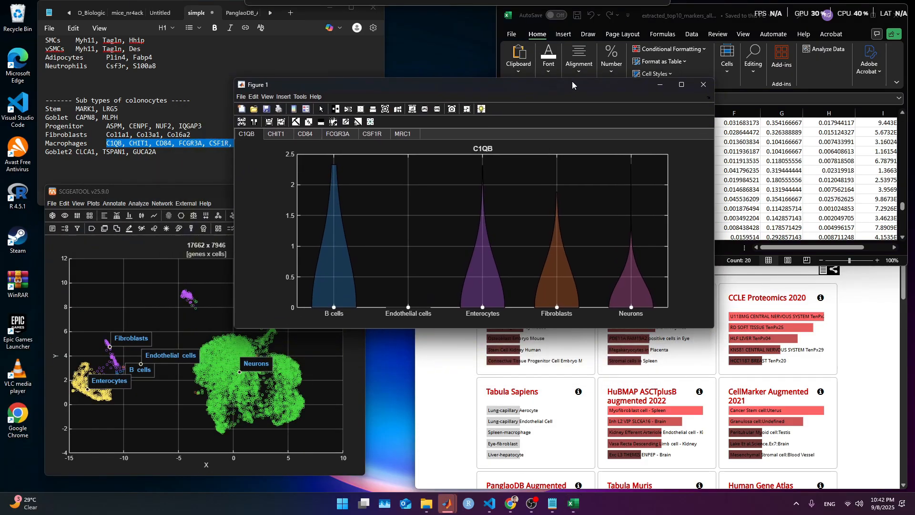
pyautogui.moveTo(572, 82); pyautogui.dragTo(692, 90)
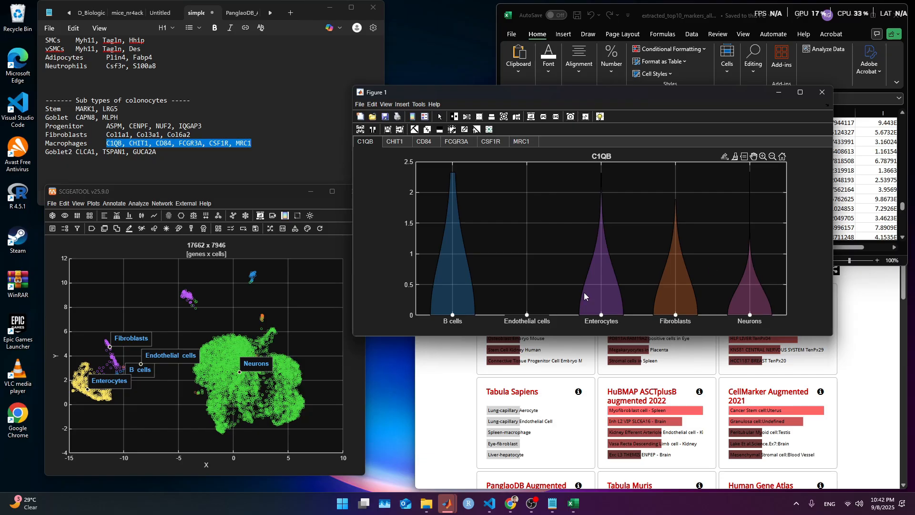
# Label the cell groups on the embedding by Cluster ID
pyautogui.click(260, 251)
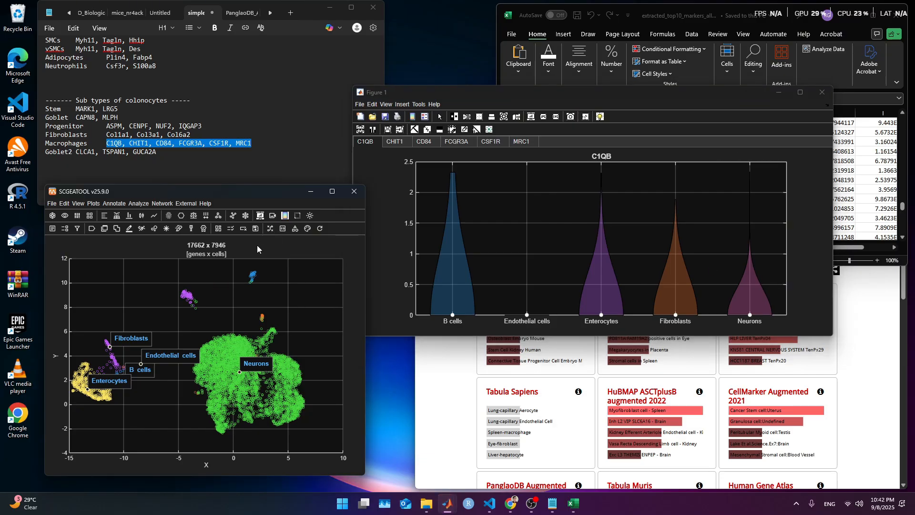
pyautogui.click(92, 229)
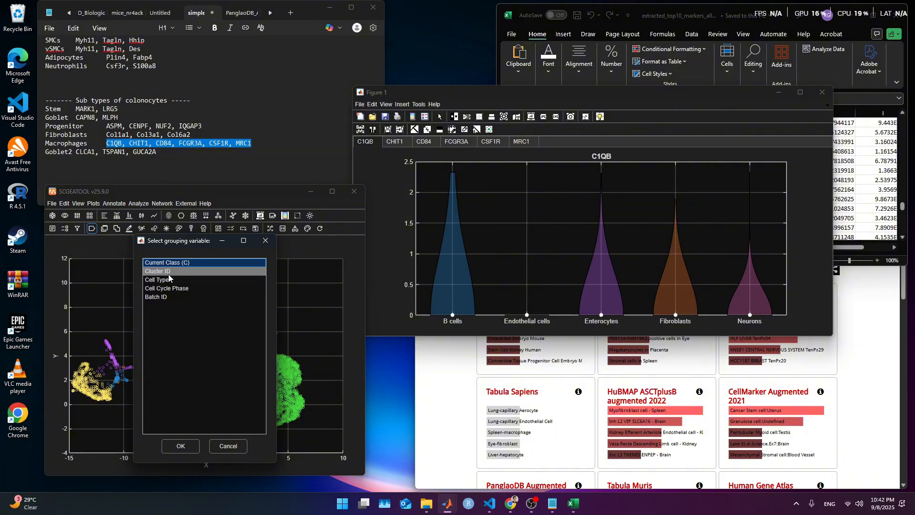
pyautogui.click(181, 446)
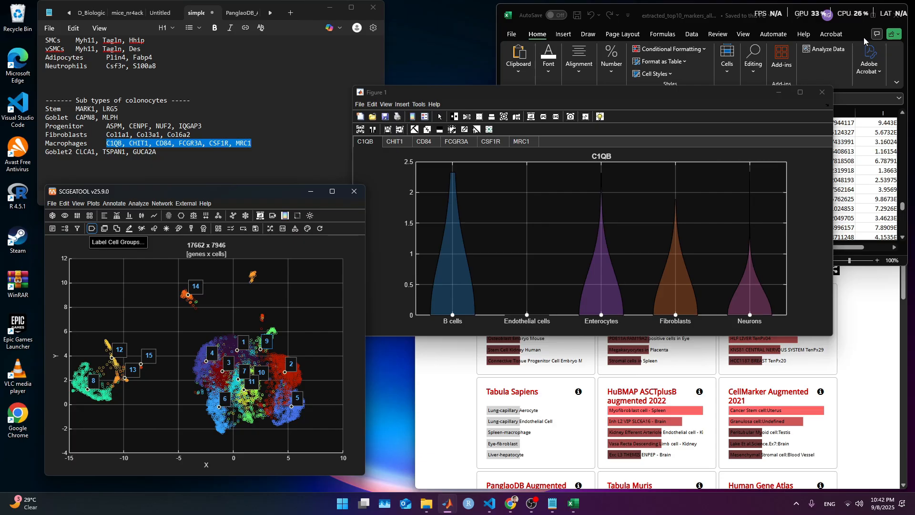
# Close the violin plot figure and the SCGEATOOL window, and switch to MATLAB
pyautogui.click(822, 92)
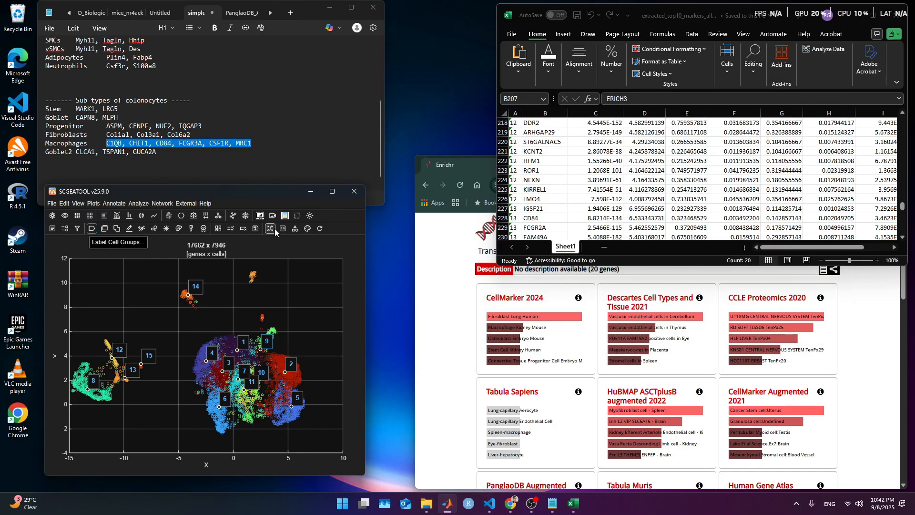
pyautogui.click(355, 196)
pyautogui.click(455, 504)
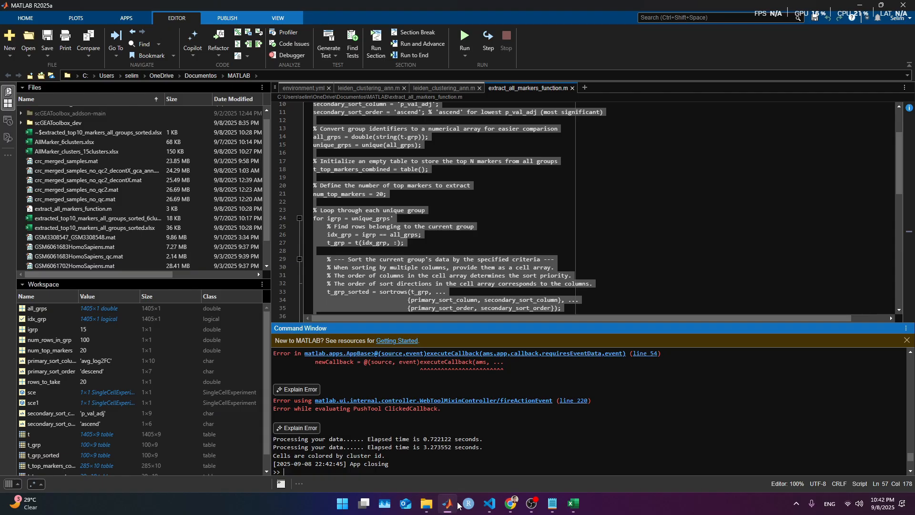
# Clear the Command Window with clc and remove all workspace variables with clear
pyautogui.write('clc')
pyautogui.press('Return')
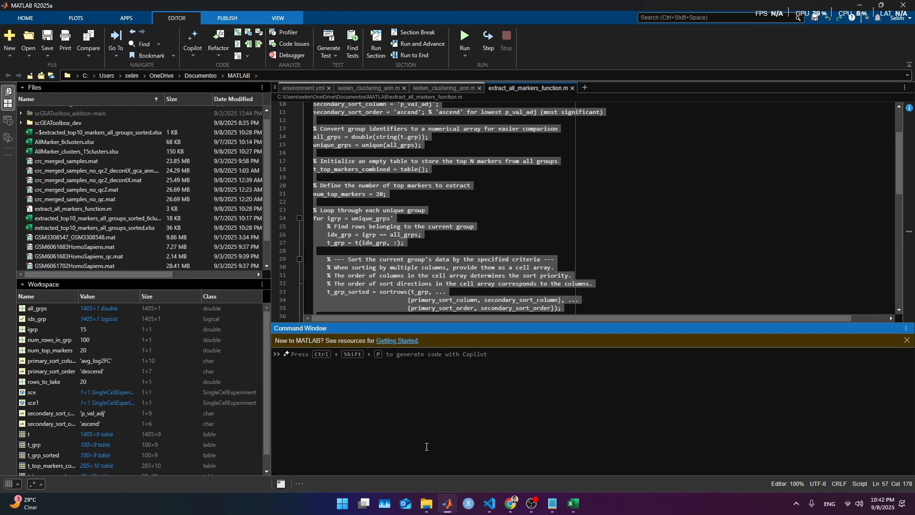
pyautogui.write('clear')
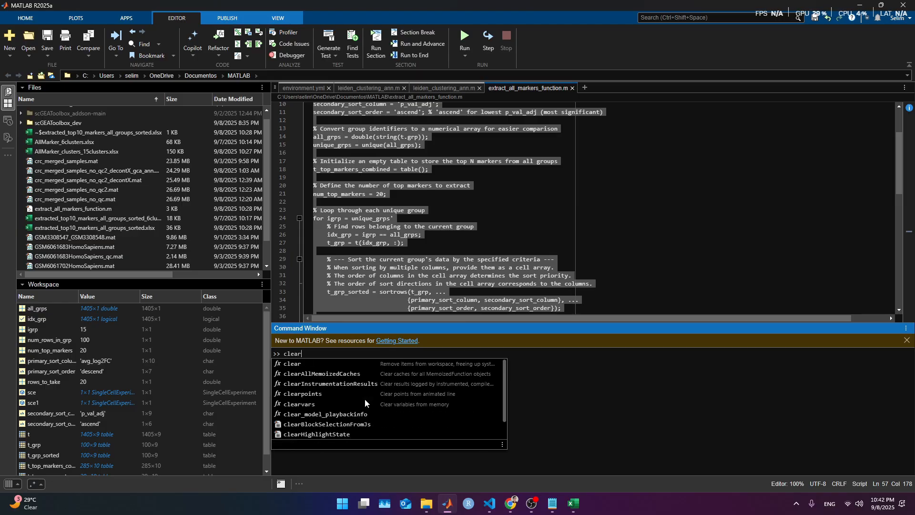
pyautogui.press('Return')
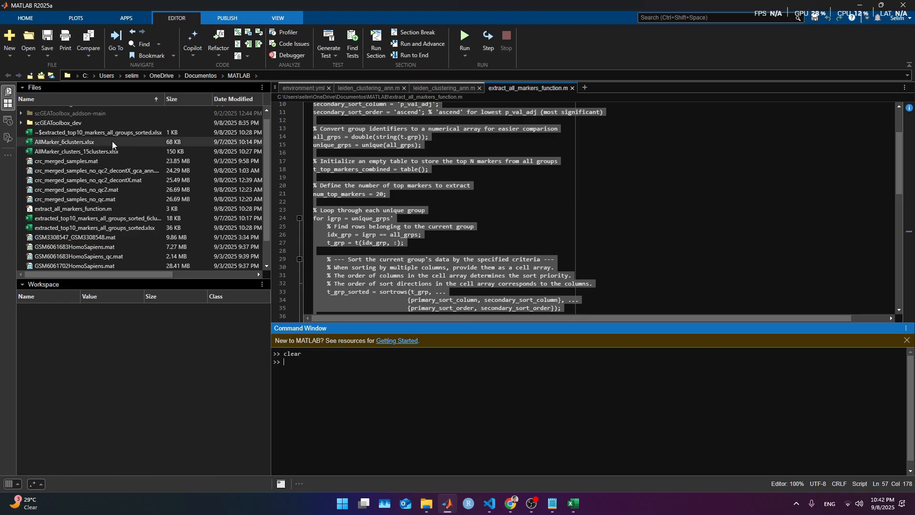
# Load crc_merged_samples_no_qc.mat into the workspace and return to the Command Window prompt
pyautogui.click(119, 186)
pyautogui.click(136, 200)
pyautogui.doubleClick(136, 201)
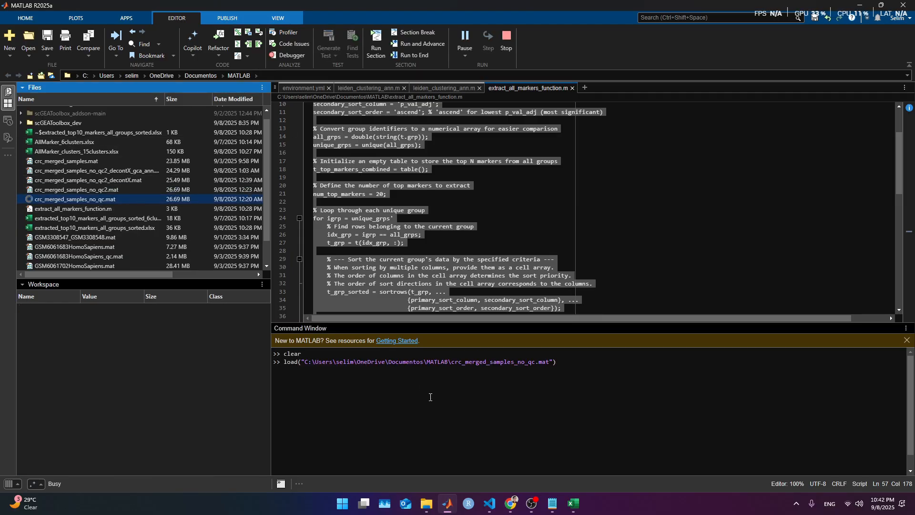
pyautogui.click(429, 396)
pyautogui.write('scge')
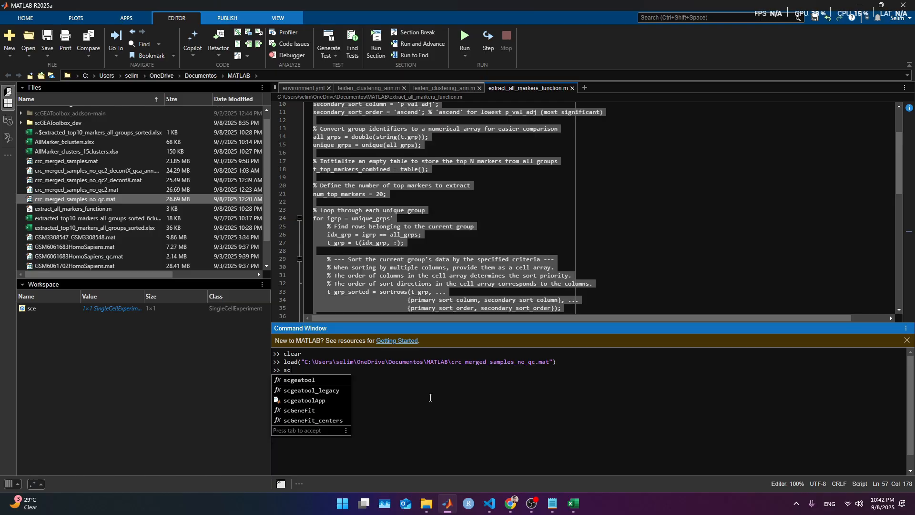
pyautogui.press('BackSpace')
pyautogui.press('BackSpace')
pyautogui.press('BackSpace')
pyautogui.press('BackSpace')
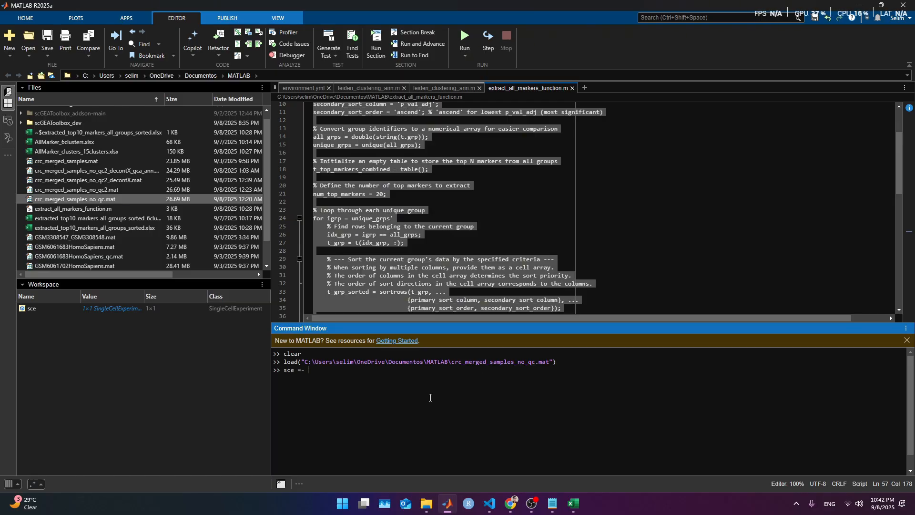
# Run Leiden clustering on the loaded data at resolution 1 with sce = leiden_clustering_ann(sce, 1)
pyautogui.write('sce = le')
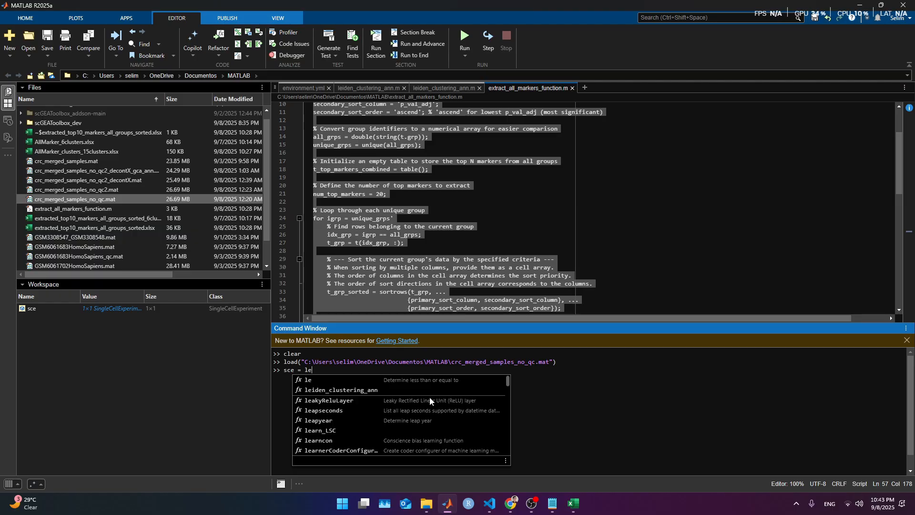
pyautogui.press('Down')
pyautogui.press('Down')
pyautogui.press('Tab')
pyautogui.write('(sc')
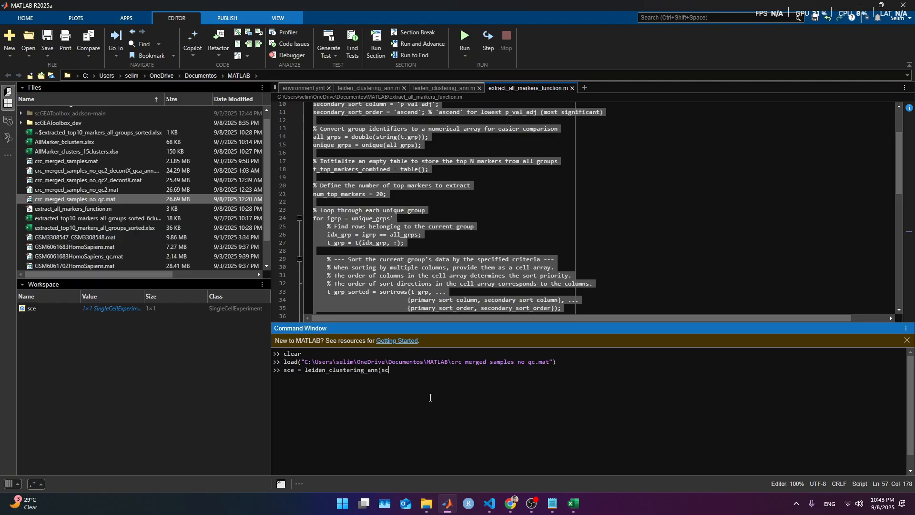
pyautogui.write('e, ')
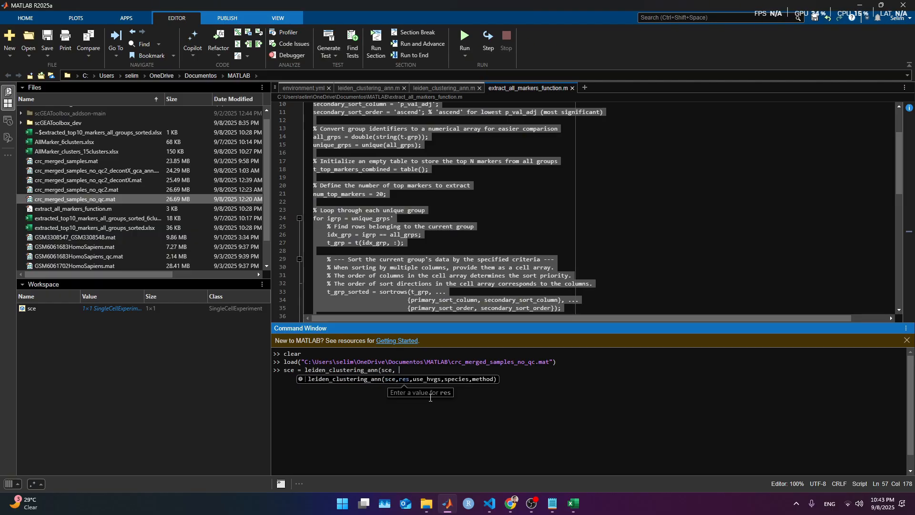
pyautogui.write('1)')
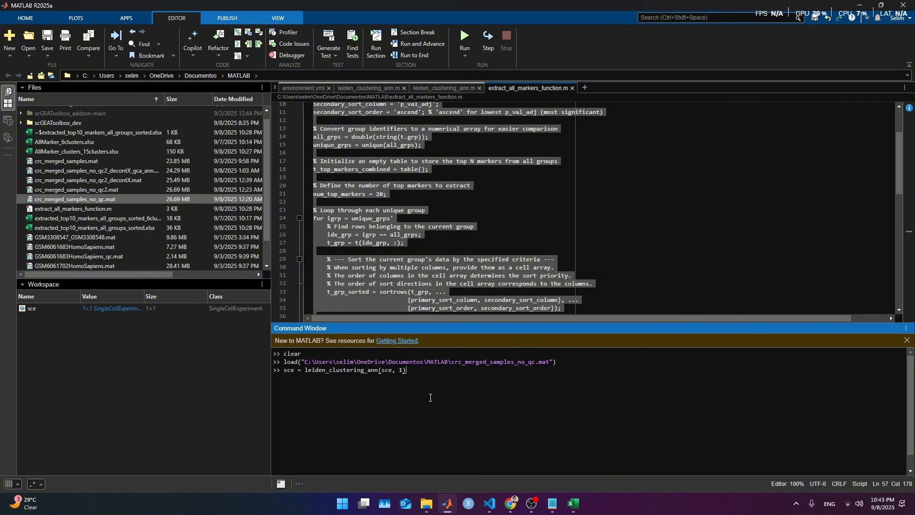
pyautogui.press('Return')
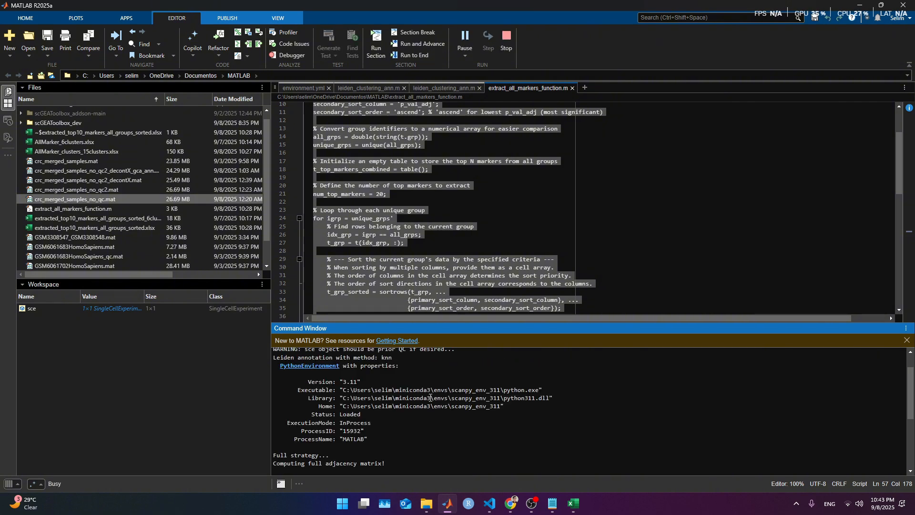
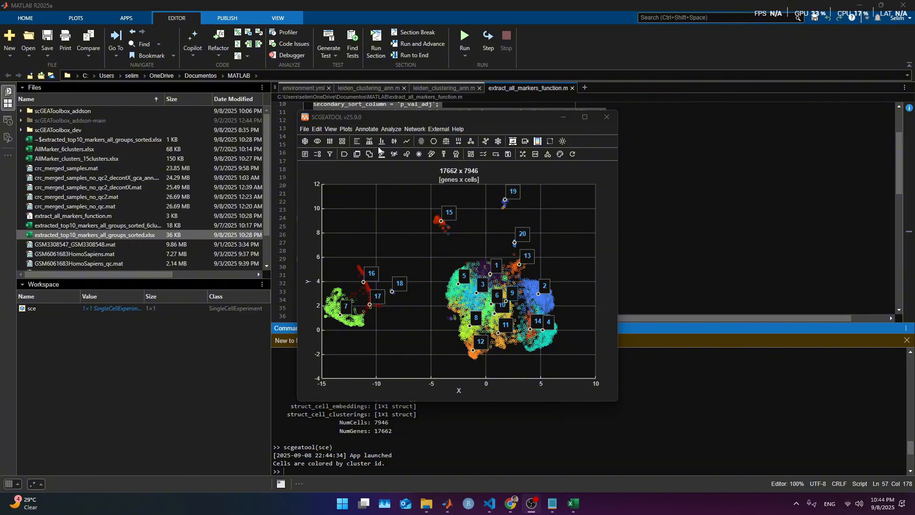
# Start a violin plot in SCGEATOOL with Cluster ID as the grouping variable
pyautogui.click(394, 154)
pyautogui.click(447, 206)
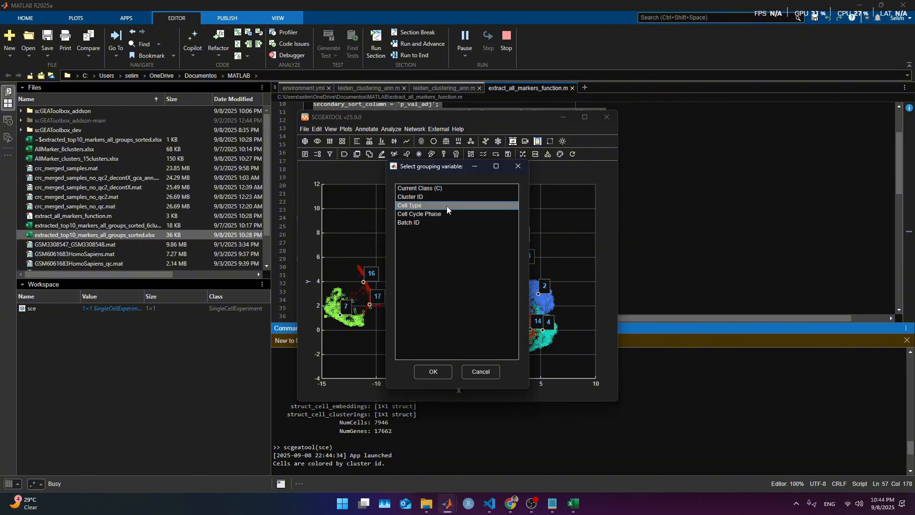
pyautogui.click(417, 197)
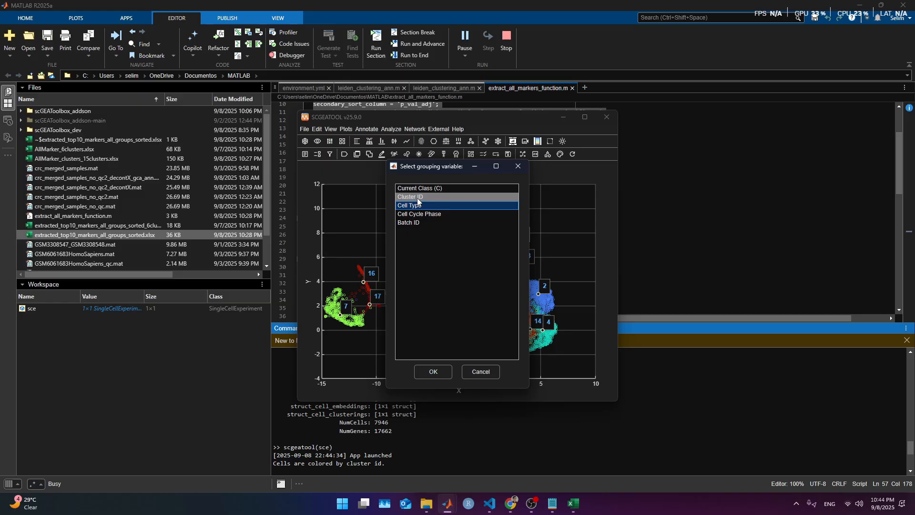
pyautogui.click(430, 372)
# Copy the macrophage markers C1QB, CHIT1, CD84, FCGR3A, CSF1R, MRC1 from the Notepad marker list and minimize Notepad
pyautogui.click(558, 508)
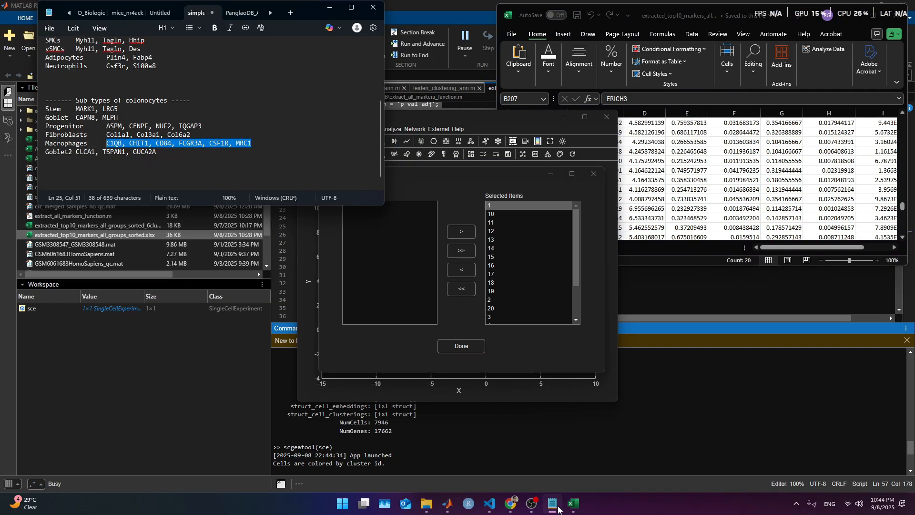
pyautogui.rightClick(229, 145)
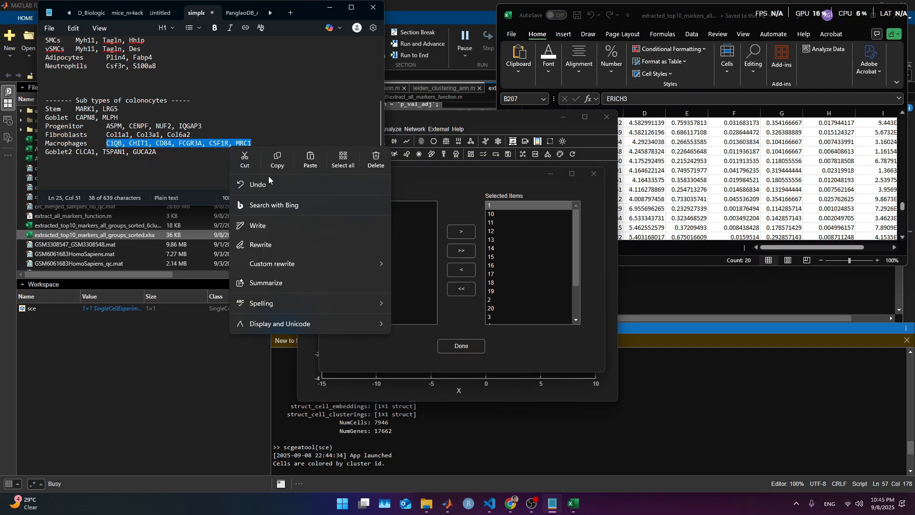
pyautogui.click(253, 143)
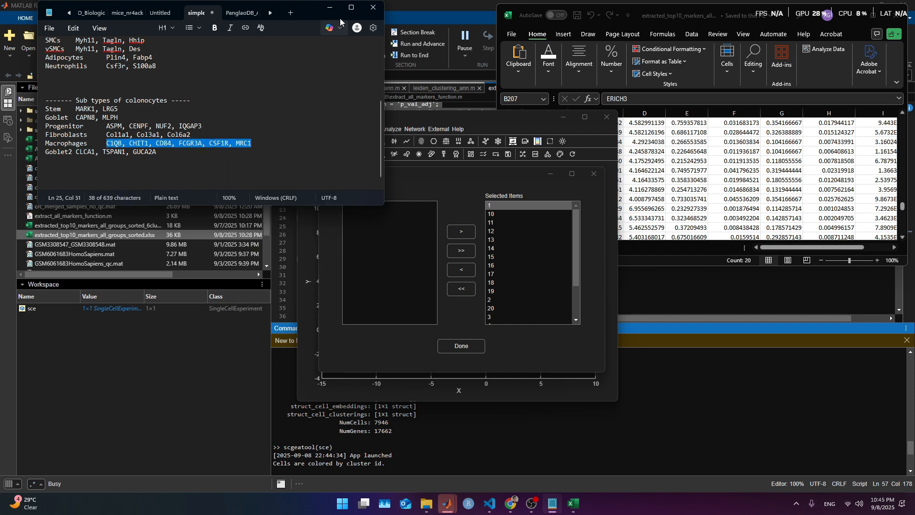
pyautogui.click(330, 8)
# Keep all clusters, choose gene expression, and replace the gene list with C1QB, CHIT1, CD84, FCGR3A, CSF1R, MRC1
pyautogui.click(470, 348)
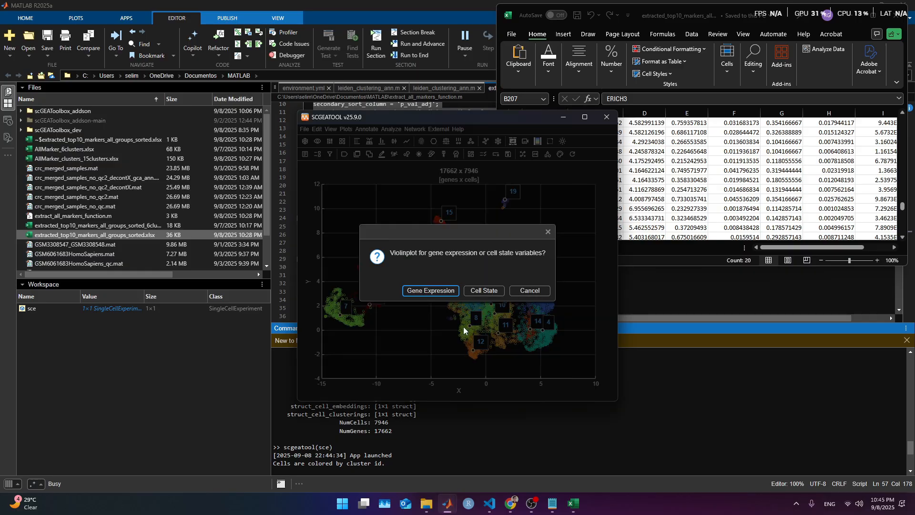
pyautogui.click(415, 290)
pyautogui.click(474, 293)
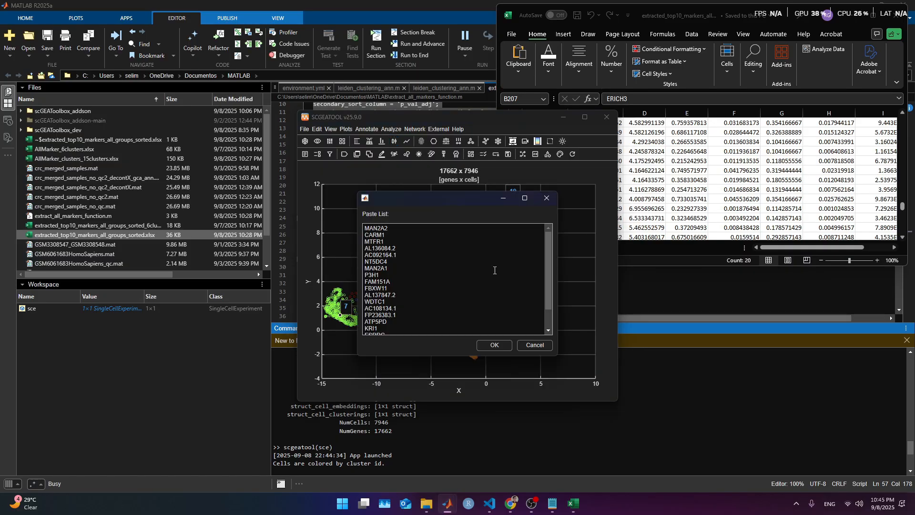
pyautogui.hotkey('ctrl', 'a')
pyautogui.write('C1QB, CHIT1, CD84, FCGR3A, CSF1R, MRC1')
pyautogui.click(495, 346)
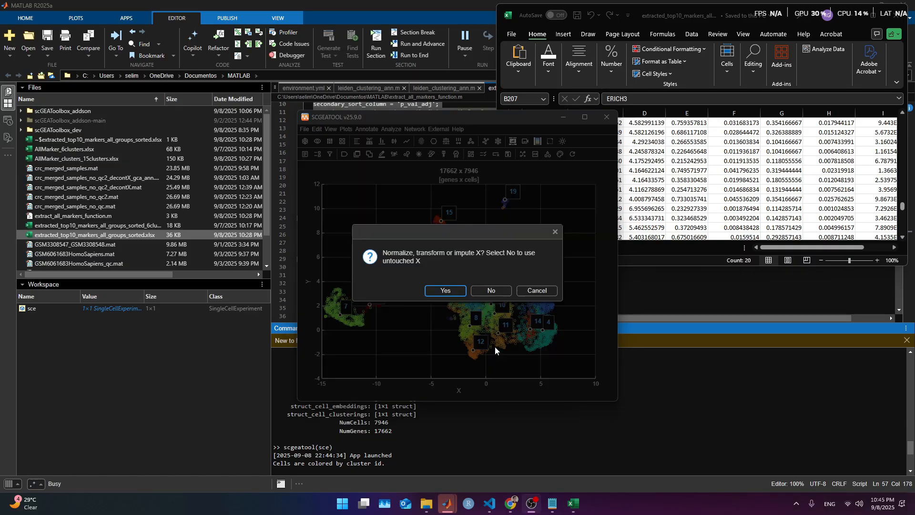
# Generate the violin plots with library size normalization plus Log(x+1) transformation, method (c)
pyautogui.click(456, 291)
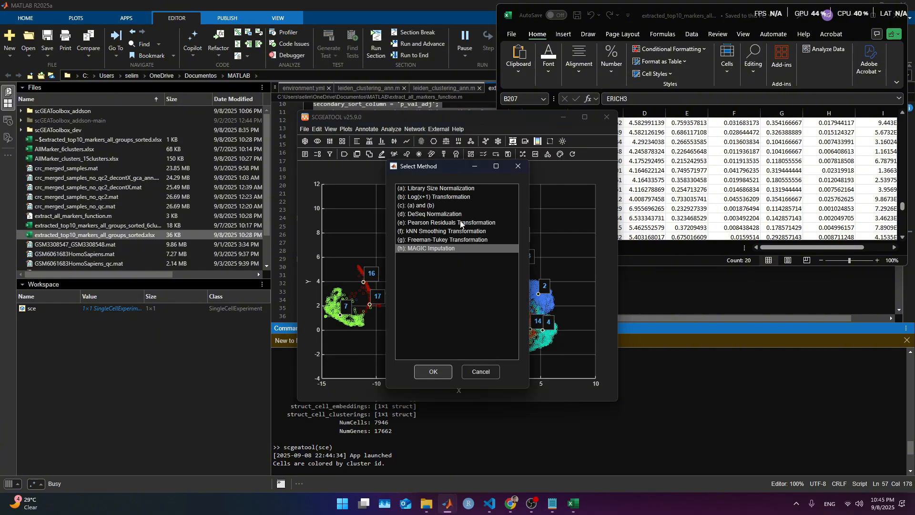
pyautogui.click(454, 206)
pyautogui.click(442, 367)
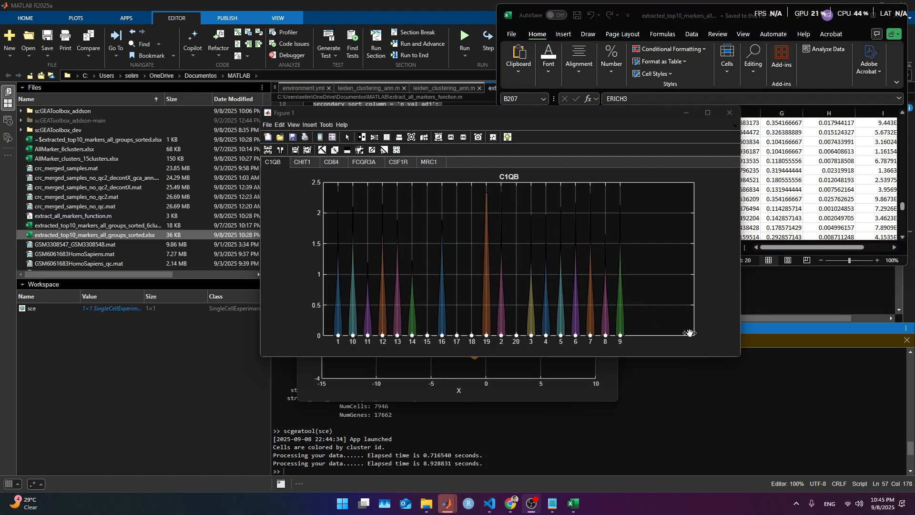
# Place the violin figure beside the cluster embedding and examine CHIT1 and CD84 expression across clusters
pyautogui.moveTo(514, 117); pyautogui.dragTo(673, 118)
pyautogui.moveTo(393, 121); pyautogui.dragTo(173, 92)
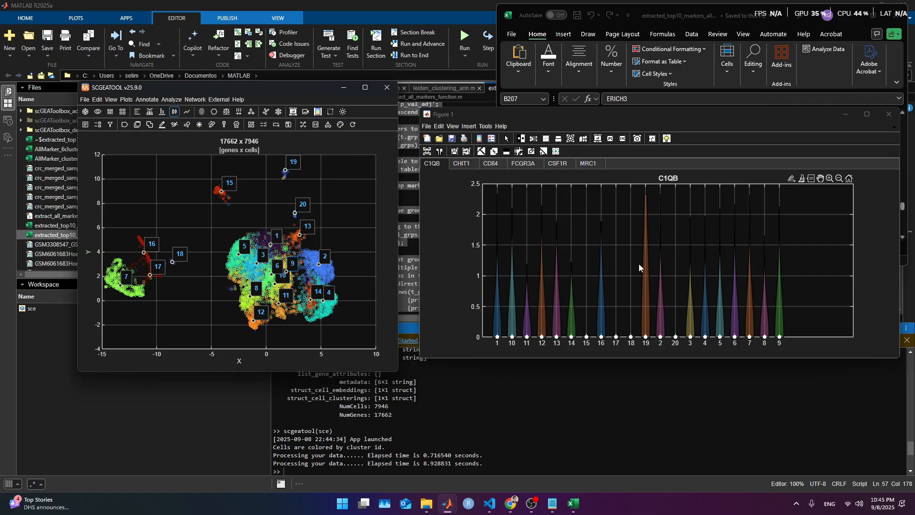
pyautogui.click(471, 163)
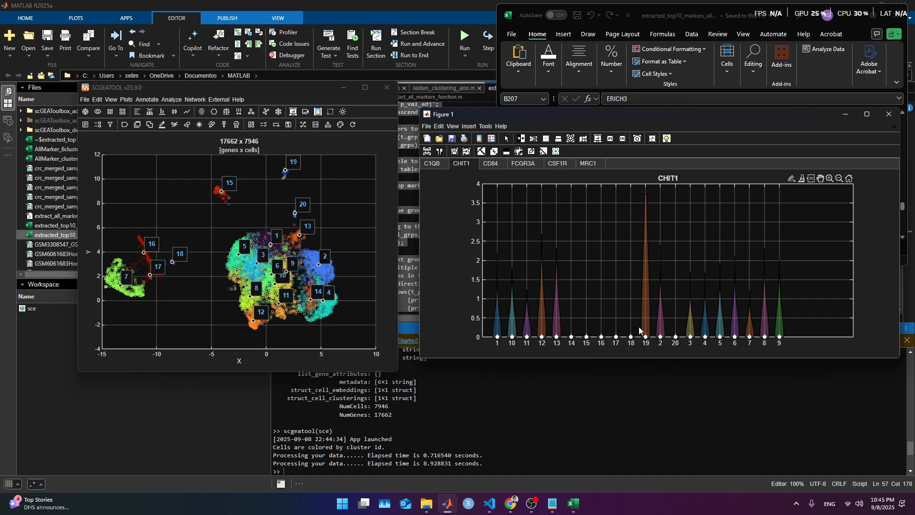
pyautogui.click(497, 165)
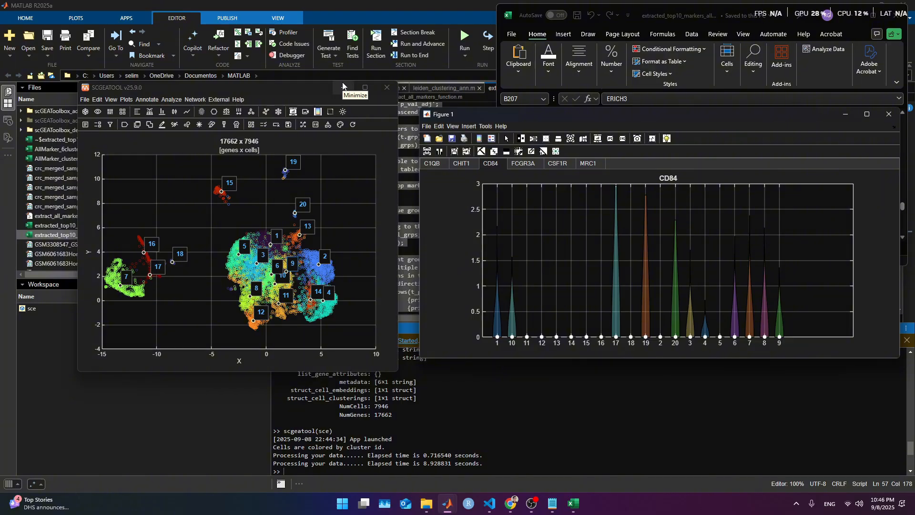
# Remove CD84 from the Macrophages line of the Notepad marker list
pyautogui.click(552, 503)
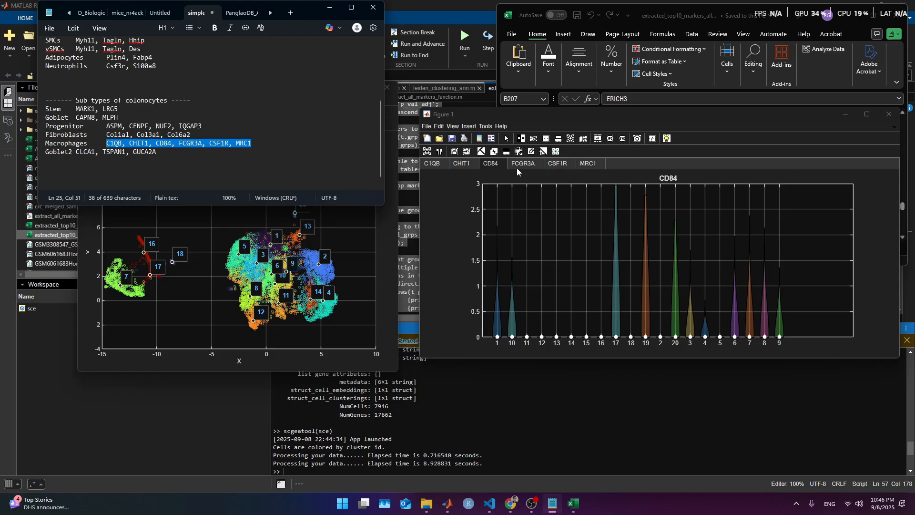
pyautogui.doubleClick(166, 144)
pyautogui.press('Delete')
pyautogui.press('Delete')
pyautogui.press('Delete')
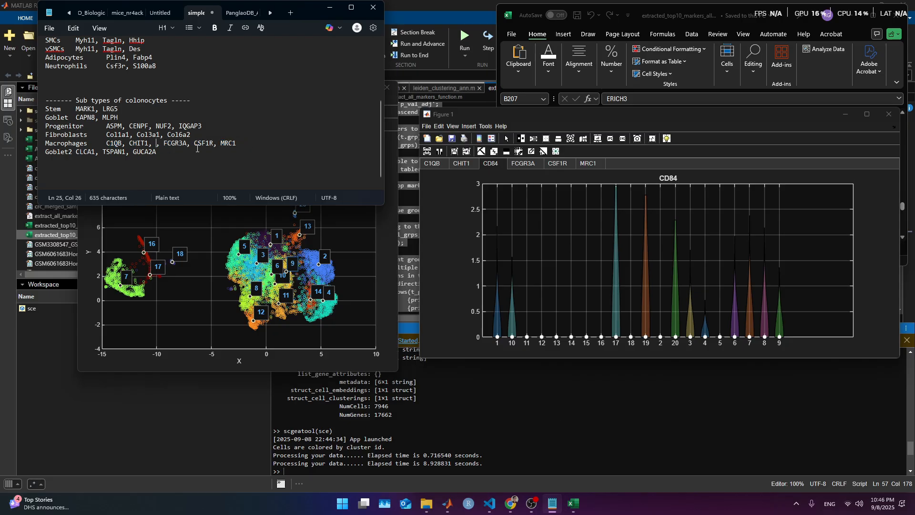
# Examine the FCGR3A, CSF1R and MRC1 violin plots for specificity across clusters
pyautogui.click(522, 165)
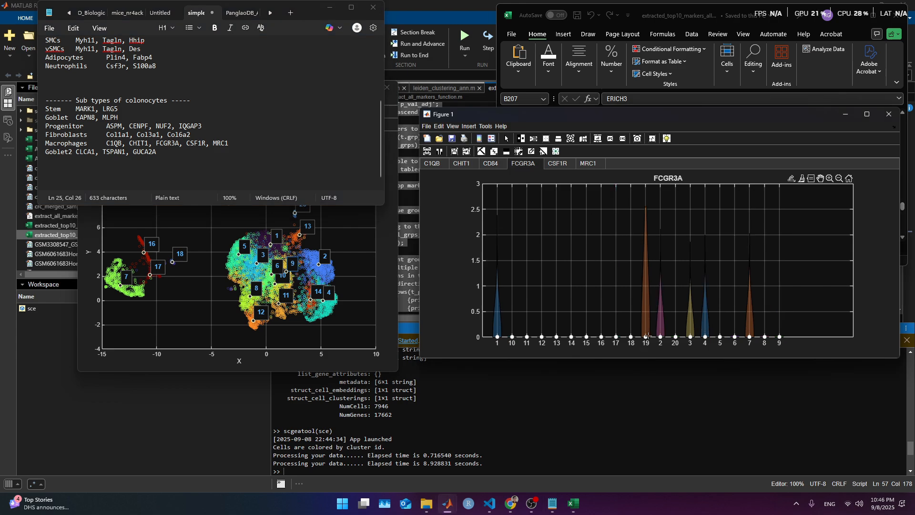
pyautogui.click(562, 164)
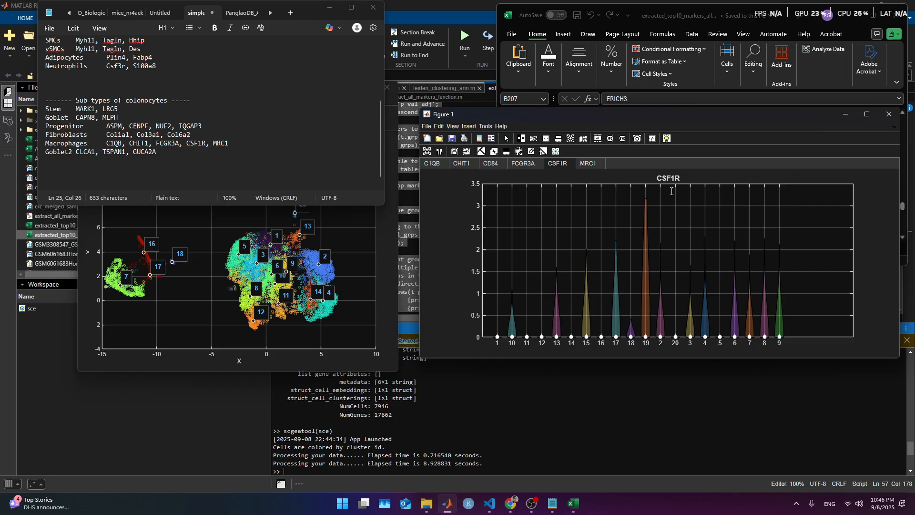
pyautogui.click(594, 162)
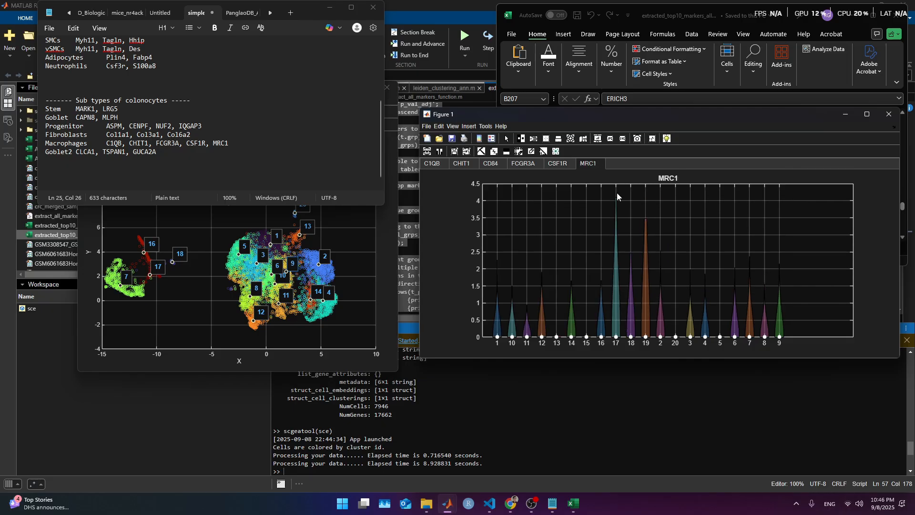
# Remove MRC1 from the Macrophages line in Notepad and copy the remaining markers C1QB, CHIT1, FCGR3A, CSF1R
pyautogui.doubleClick(221, 143)
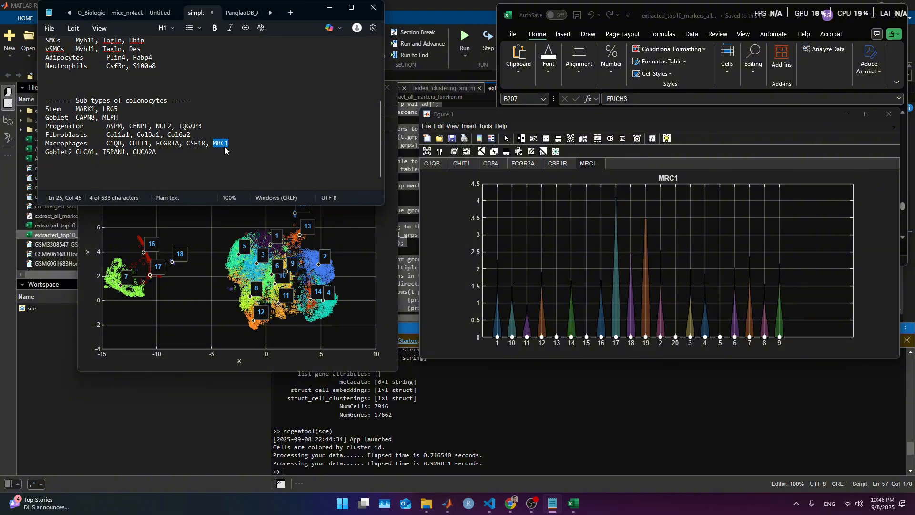
pyautogui.press('BackSpace')
pyautogui.press('BackSpace')
pyautogui.moveTo(207, 144); pyautogui.dragTo(105, 147)
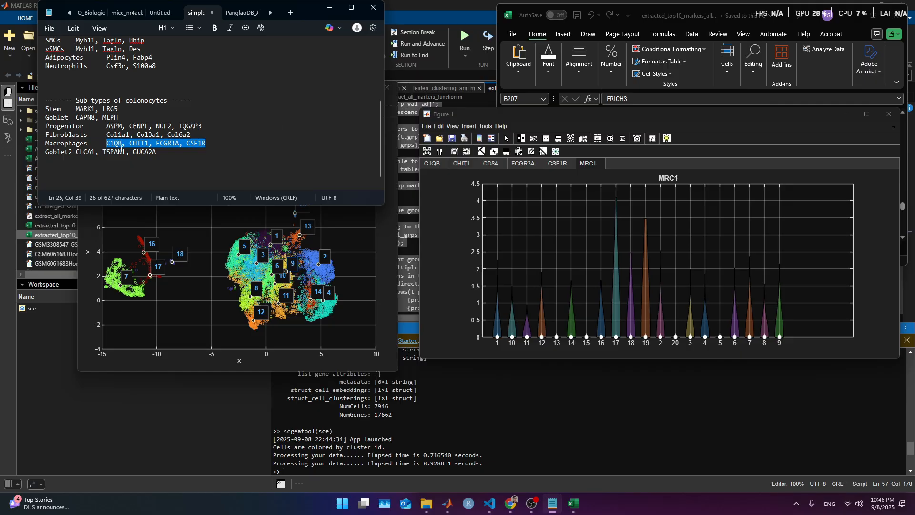
# Close the violin figure and start a new violin plot grouped by Cluster ID with all clusters included
pyautogui.click(888, 114)
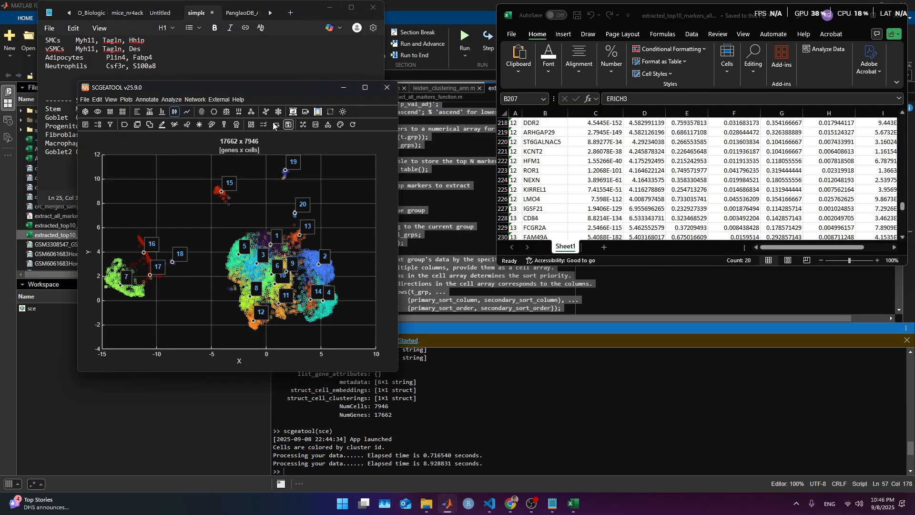
pyautogui.click(172, 114)
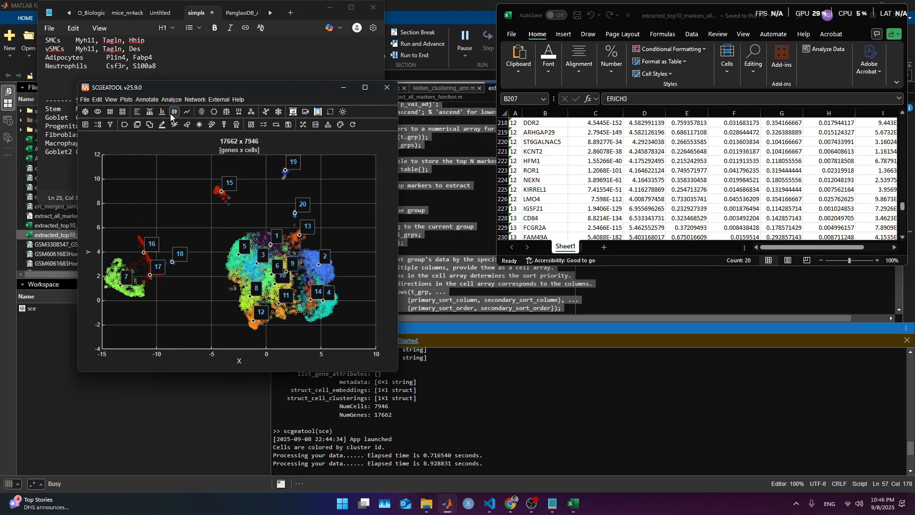
pyautogui.click(196, 176)
pyautogui.click(198, 167)
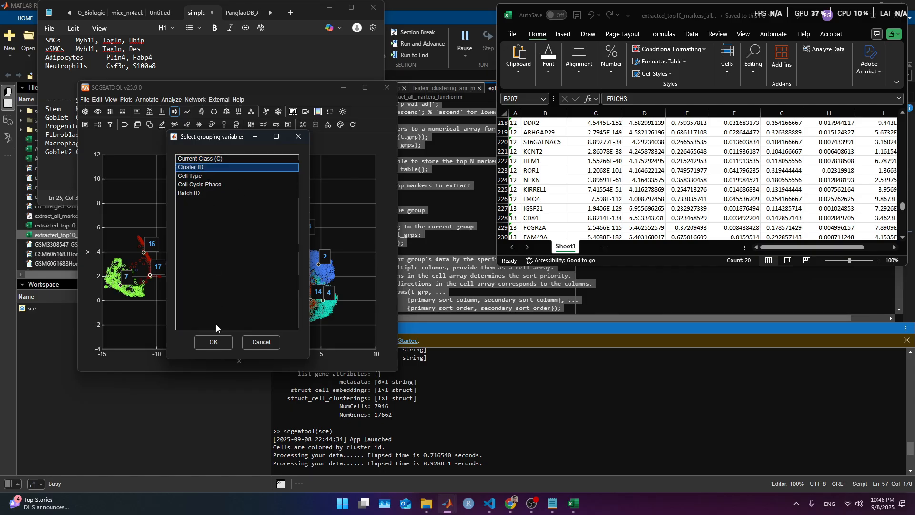
pyautogui.click(213, 342)
pyautogui.click(261, 317)
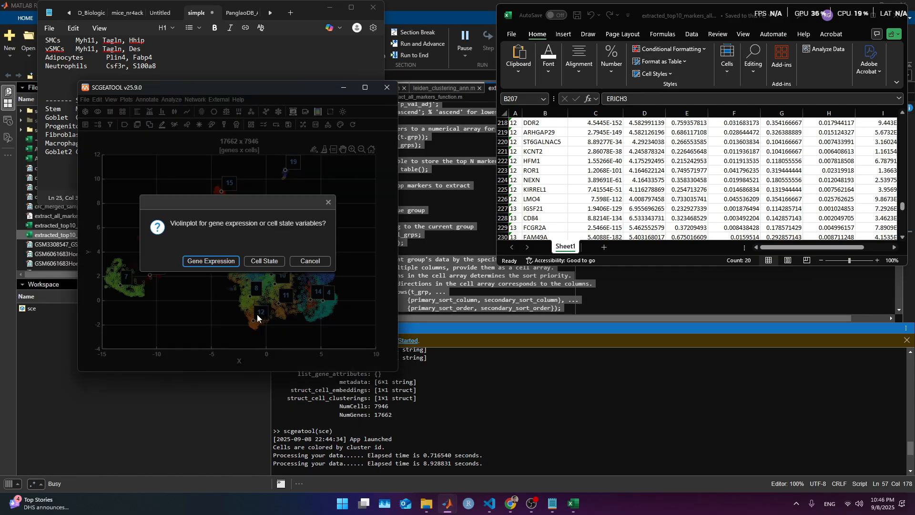
# Choose gene expression and replace the pasted gene list with C1QB, CHIT1, FCGR3A, CSF1R
pyautogui.click(211, 258)
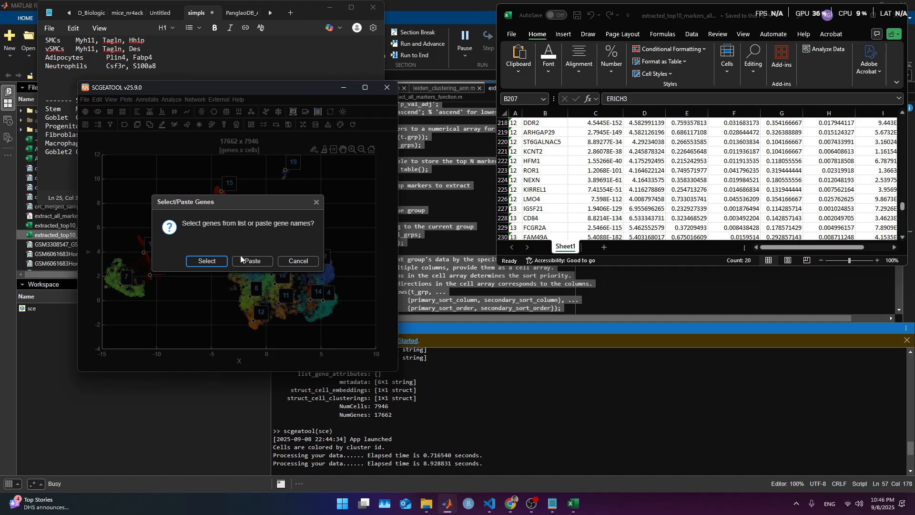
pyautogui.click(246, 261)
pyautogui.hotkey('ctrl', 'a')
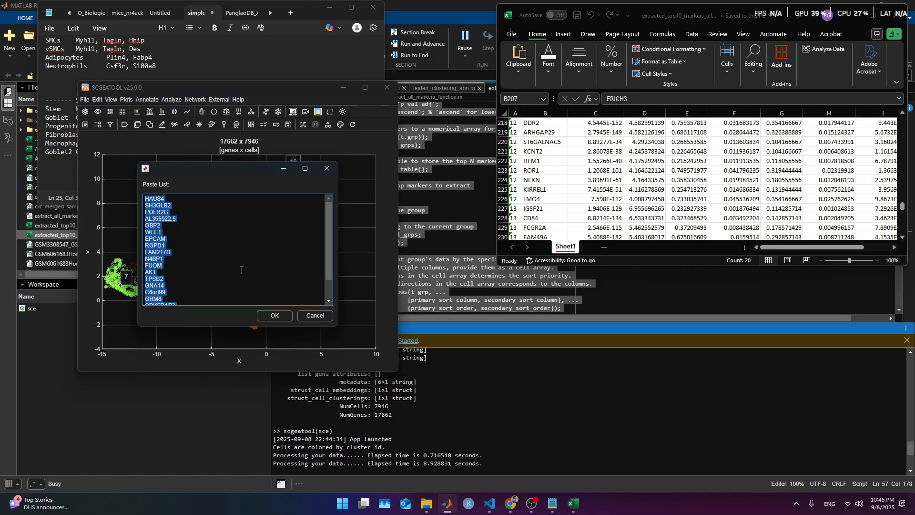
pyautogui.hotkey('ctrl', 'v')
pyautogui.click(274, 315)
# Plot the four markers using combined library size normalization and Log(x+1) transformation, and set the figure beside the embedding
pyautogui.click(226, 262)
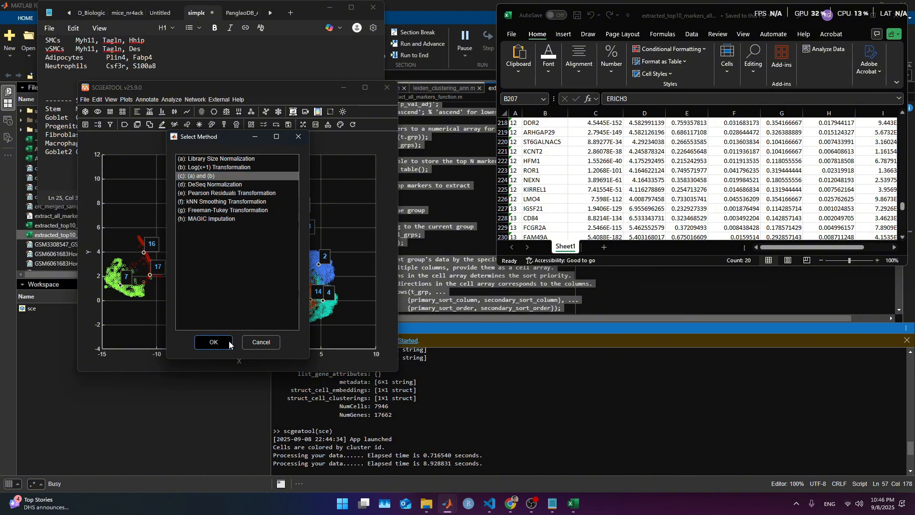
pyautogui.click(224, 343)
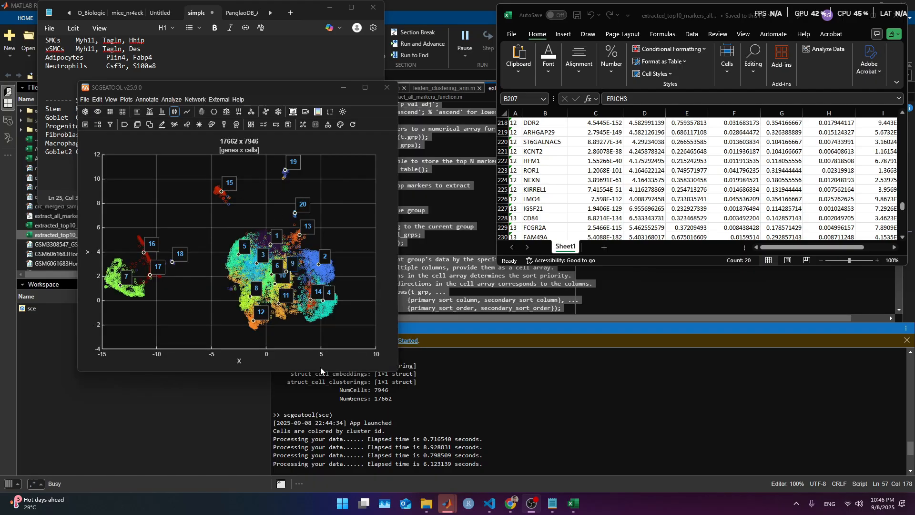
pyautogui.moveTo(445, 127); pyautogui.dragTo(624, 124)
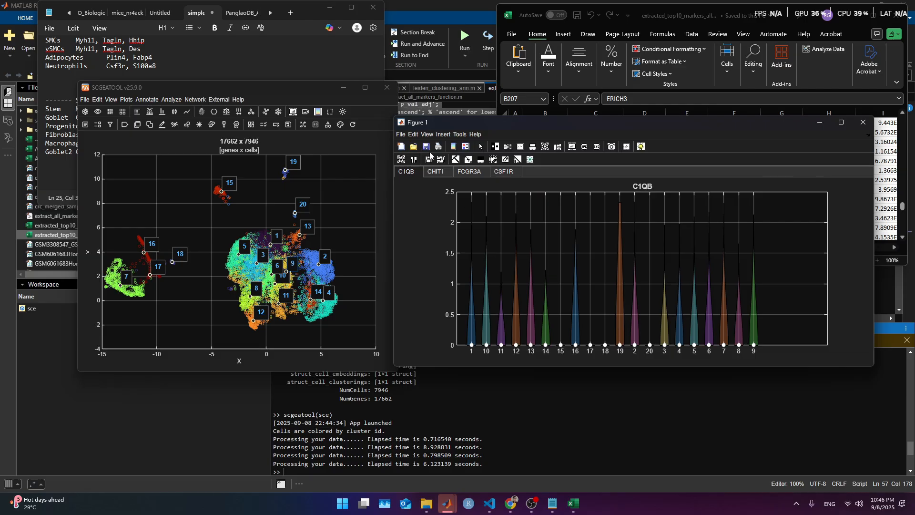
# Examine the CHIT1, FCGR3A and CSF1R violin plots across the clusters and close the figure
pyautogui.click(434, 172)
pyautogui.click(471, 173)
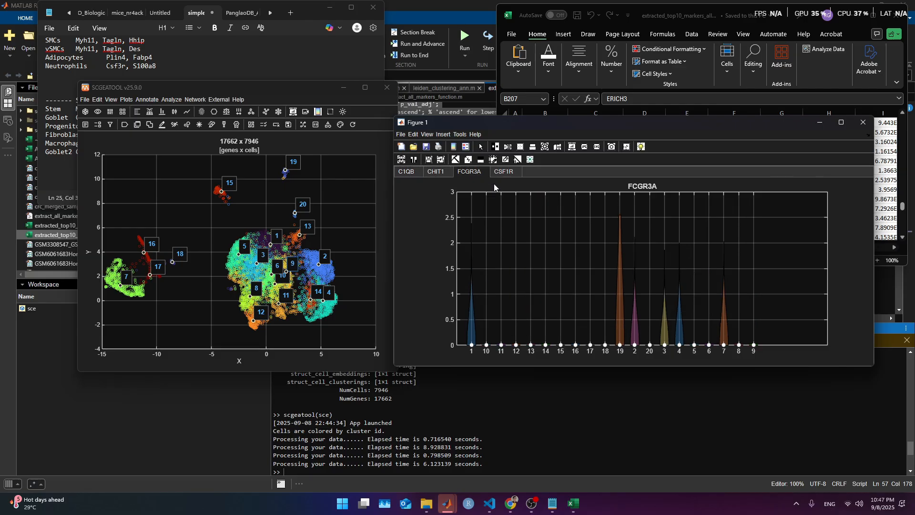
pyautogui.click(506, 170)
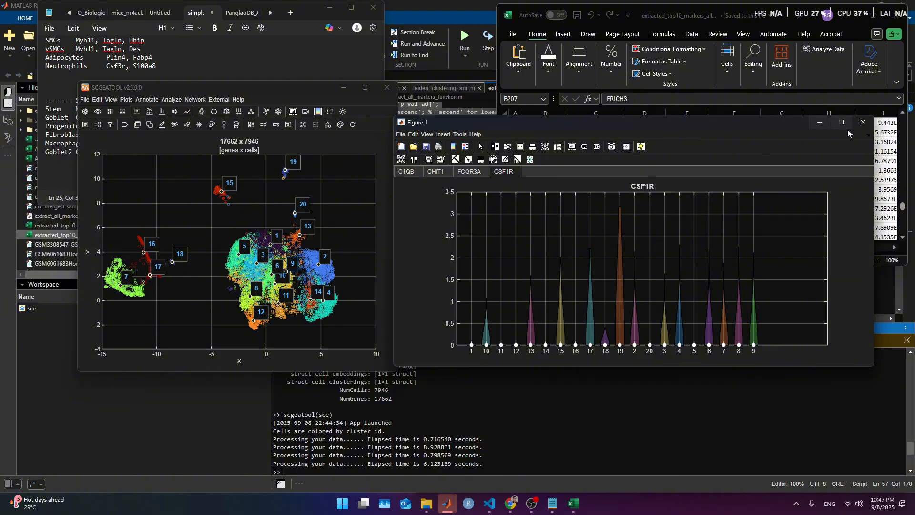
pyautogui.click(862, 124)
# Uncover the Notepad marker list and copy the subtype Fibroblasts markers Col1a1, Col3a1, Col6a2
pyautogui.moveTo(305, 87)
pyautogui.mouseDown()
pyautogui.moveTo(404, 176)
pyautogui.moveTo(426, 149)
pyautogui.mouseUp()
pyautogui.moveTo(210, 142); pyautogui.dragTo(109, 144)
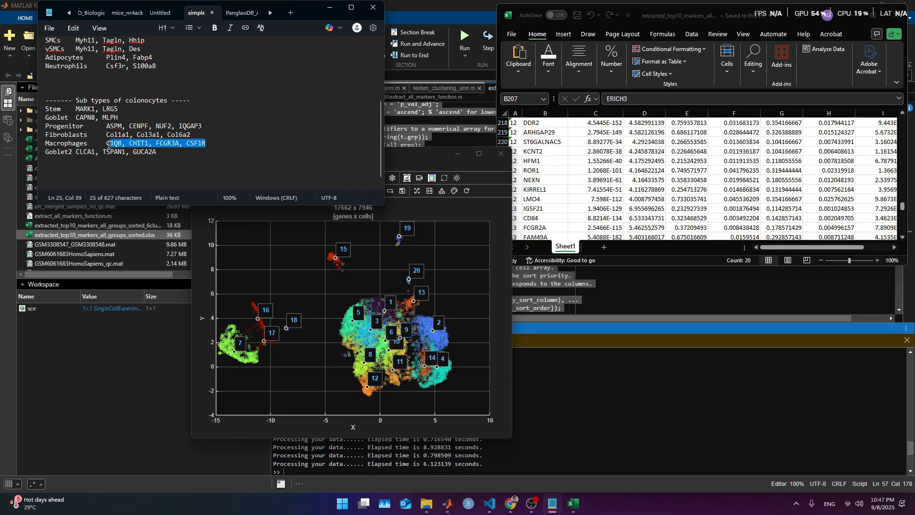
pyautogui.click(162, 154)
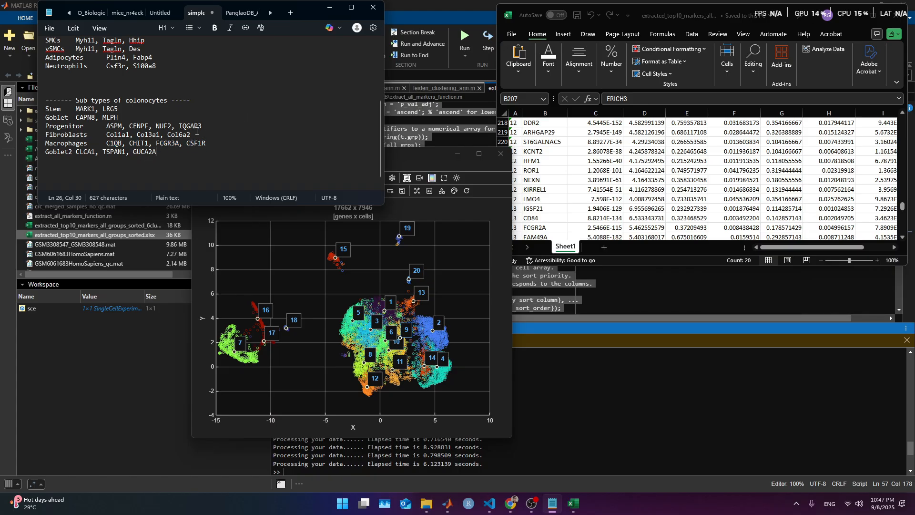
pyautogui.moveTo(195, 134); pyautogui.dragTo(97, 139)
pyautogui.hotkey('ctrl', 'c')
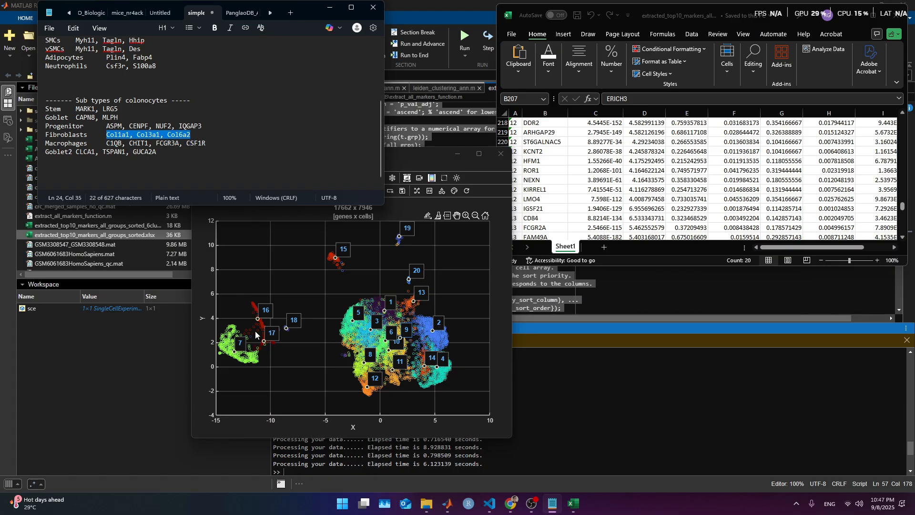
# Start a new violin plot in SCGEATOOL grouped by Cluster ID with all clusters included
pyautogui.click(222, 287)
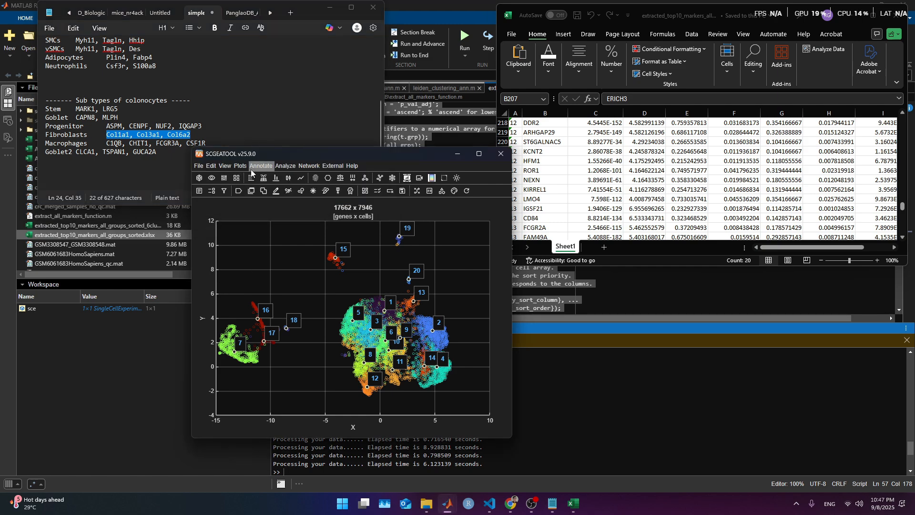
pyautogui.click(287, 180)
pyautogui.click(322, 234)
pyautogui.click(340, 408)
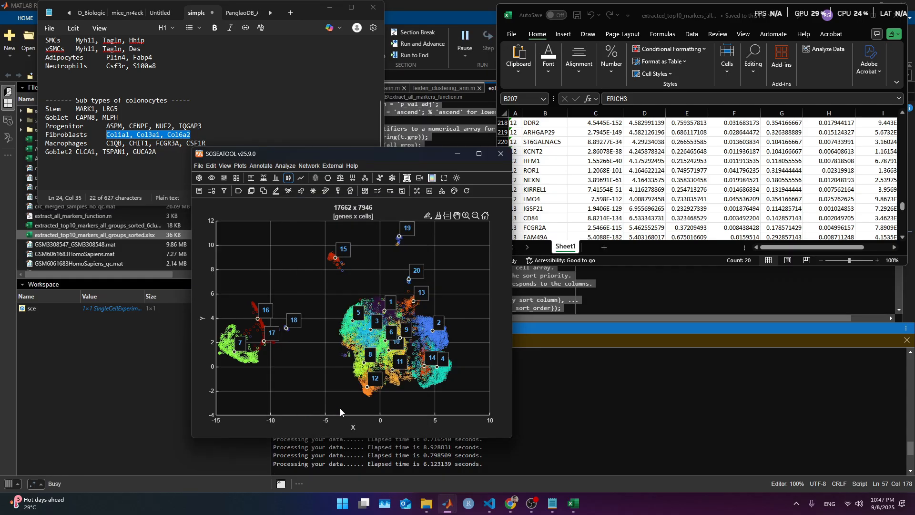
pyautogui.click(362, 387)
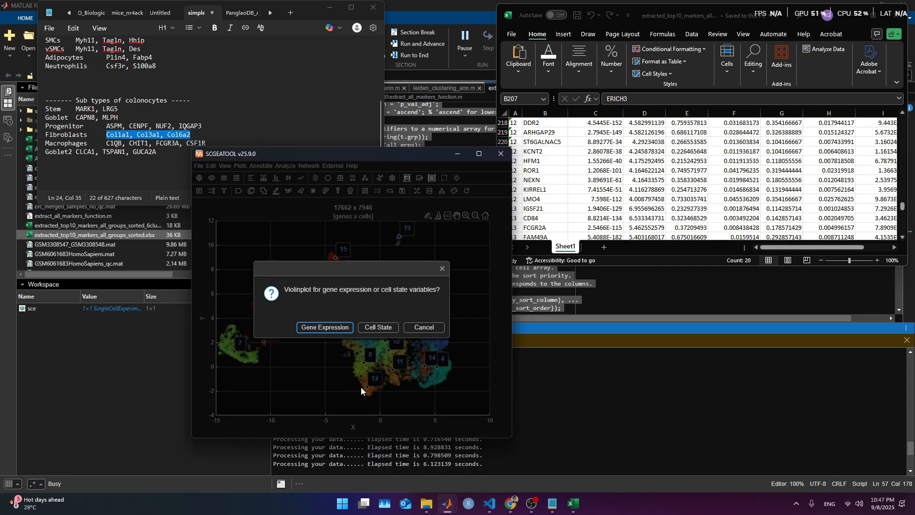
# Choose gene expression and replace the pasted gene list with Col1a1, Col3a1, Col6a2
pyautogui.click(347, 328)
pyautogui.click(359, 326)
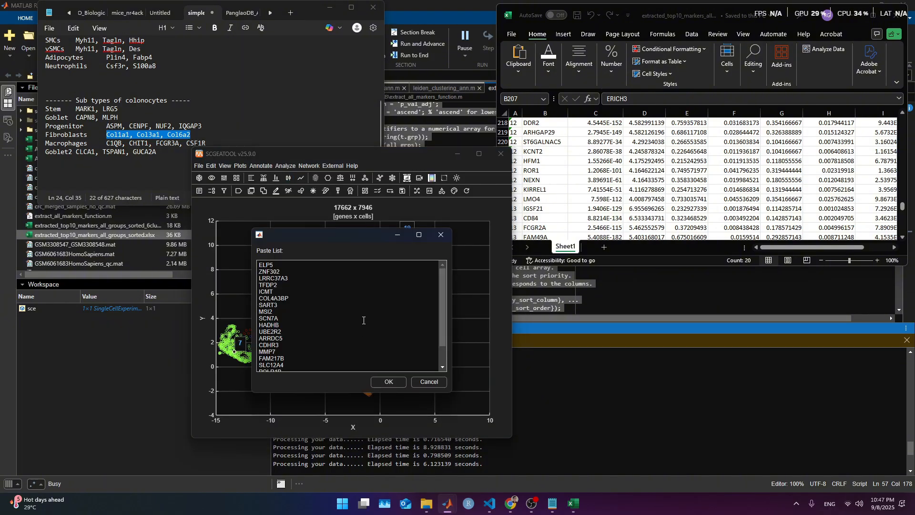
pyautogui.hotkey('ctrl', 'a')
pyautogui.hotkey('ctrl', 'v')
pyautogui.click(388, 382)
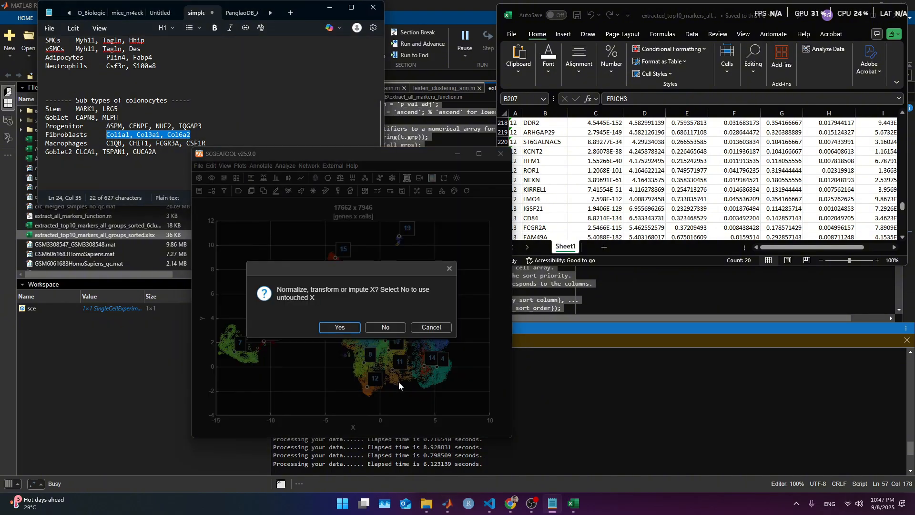
# Plot the fibroblast markers with combined library size normalization and Log(x+1) transformation, and arrange the figure beside the embedding
pyautogui.click(340, 327)
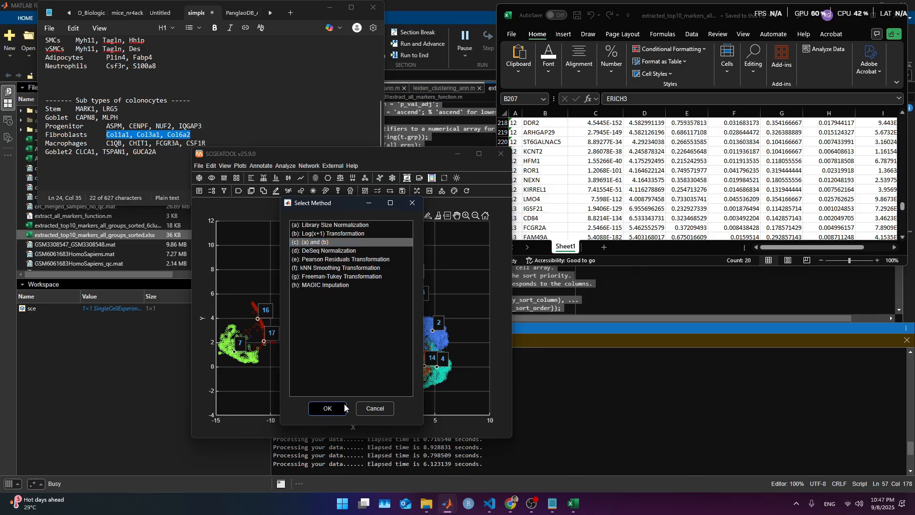
pyautogui.click(344, 406)
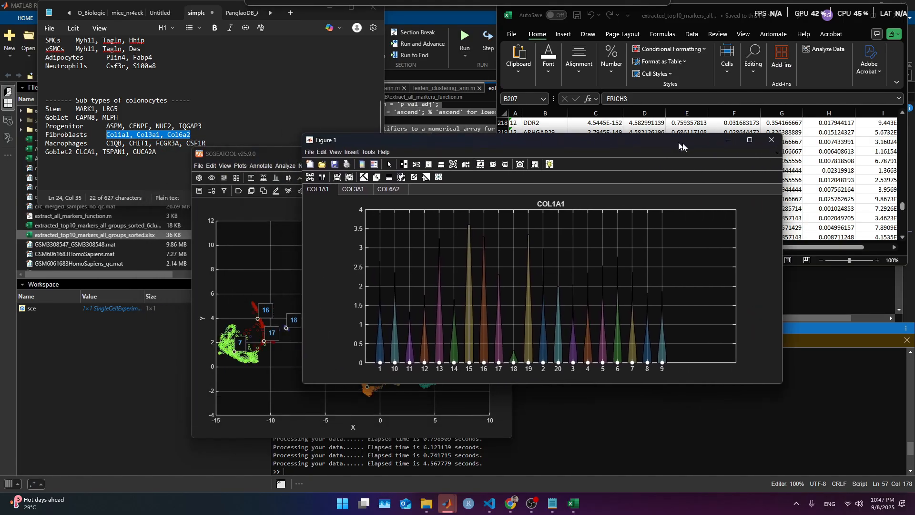
pyautogui.moveTo(682, 143); pyautogui.dragTo(775, 137)
pyautogui.click(350, 153)
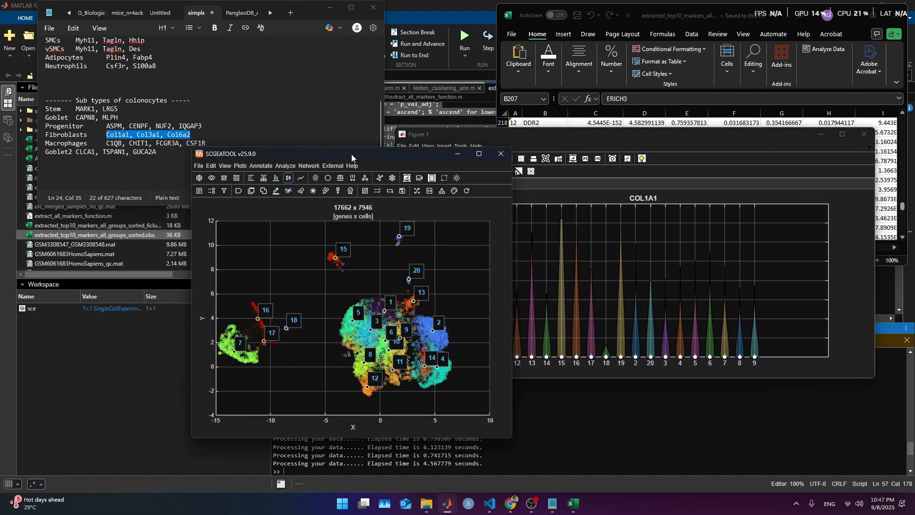
pyautogui.moveTo(351, 154); pyautogui.dragTo(201, 135)
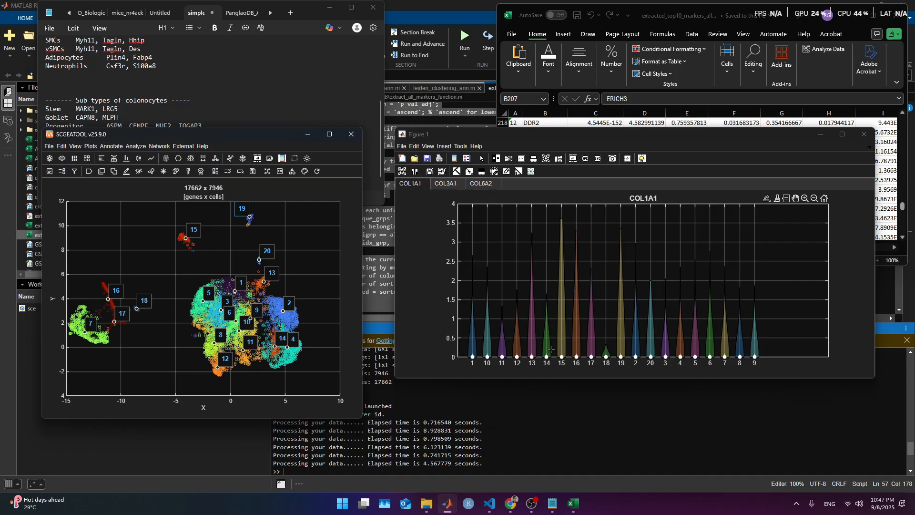
# Compare the COL3A1 and COL6A2 violin plots and remove Col6a2 from the subtype Fibroblasts line in Notepad
pyautogui.click(457, 183)
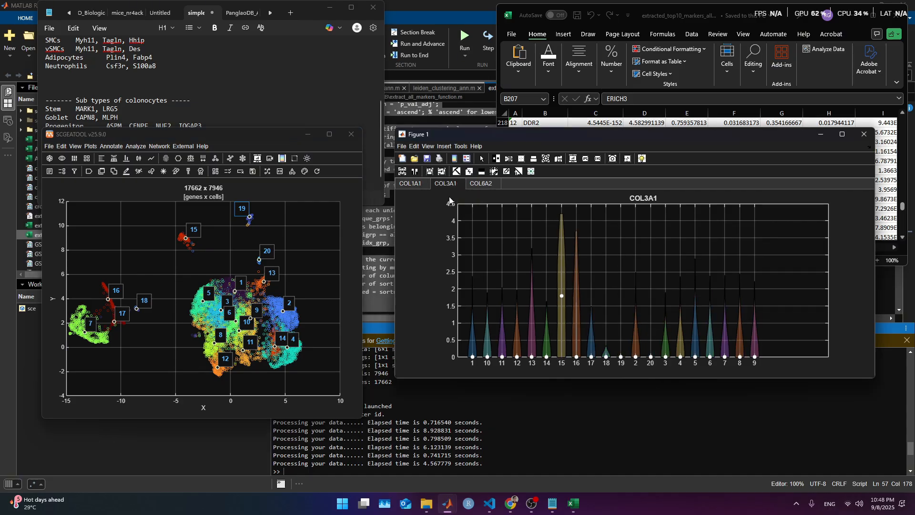
pyautogui.click(485, 185)
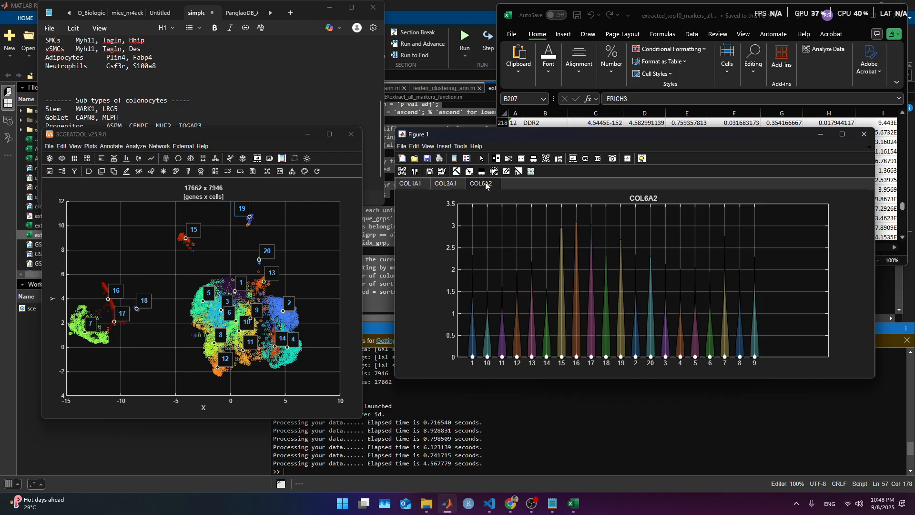
pyautogui.click(251, 94)
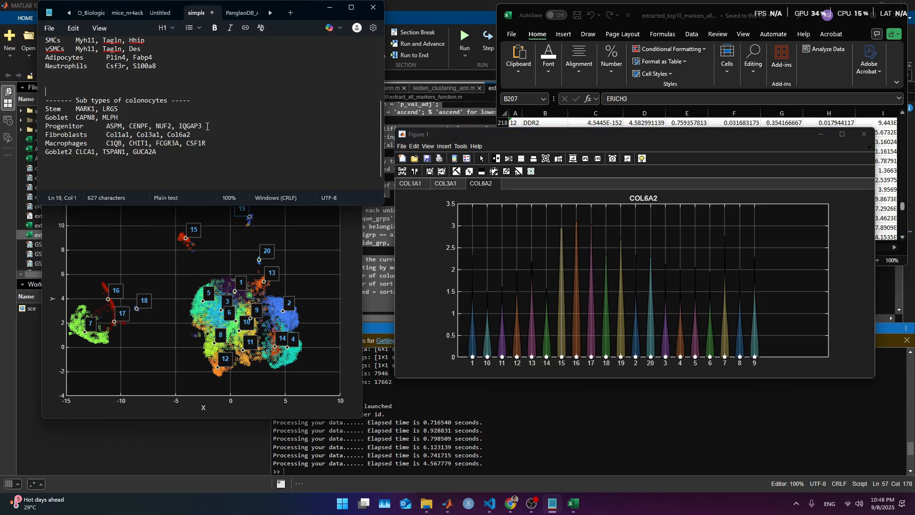
pyautogui.doubleClick(178, 135)
pyautogui.press('BackSpace')
pyautogui.press('BackSpace')
pyautogui.press('BackSpace')
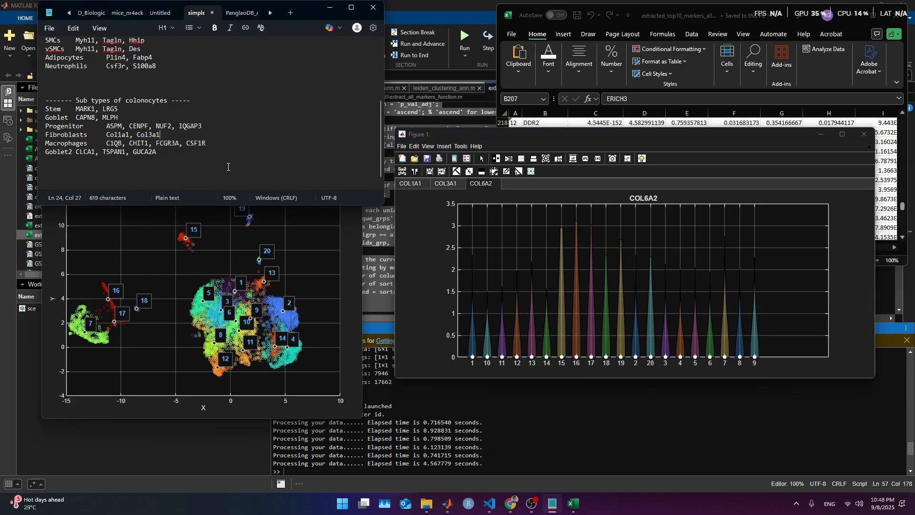
# Check the Fibroblasts entry in the global marker list and re-examine the COL3A1 and COL1A1 violin plots by cluster
pyautogui.scroll(4, 169, 97)
pyautogui.doubleClick(149, 99)
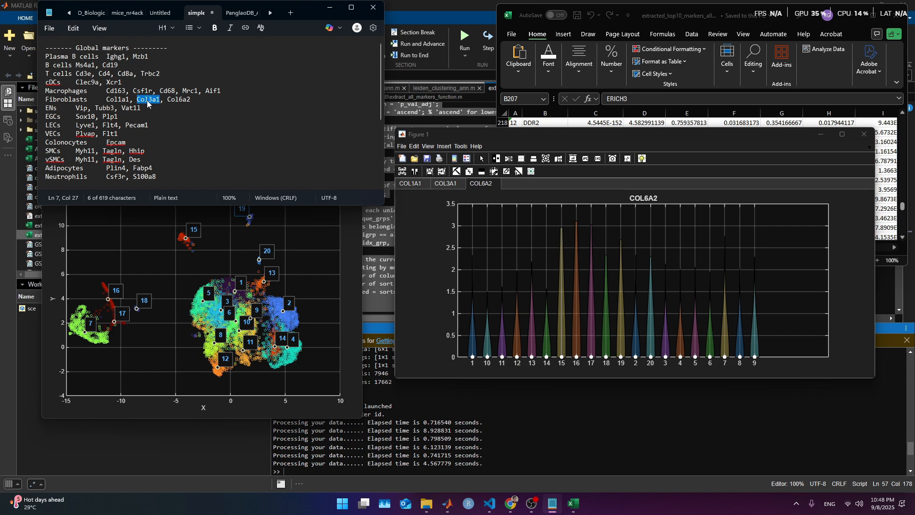
pyautogui.scroll(-4, 251, 123)
pyautogui.click(186, 144)
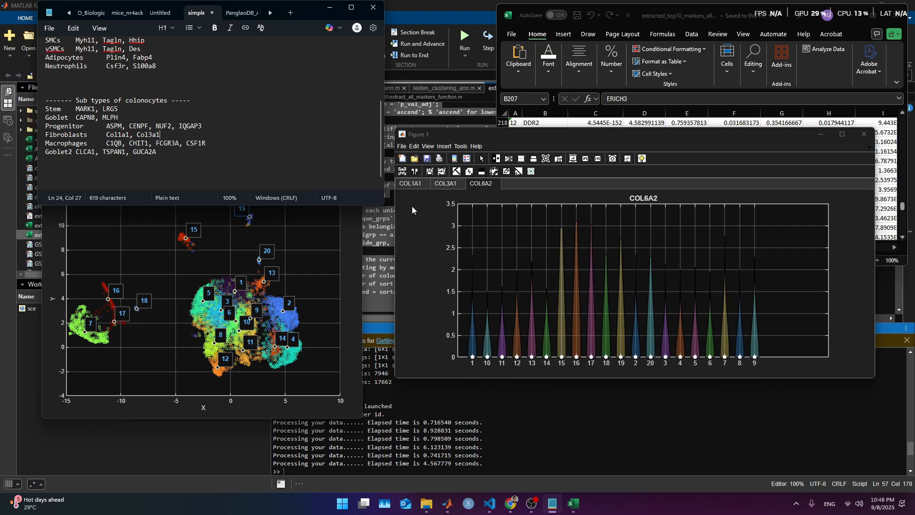
pyautogui.click(445, 184)
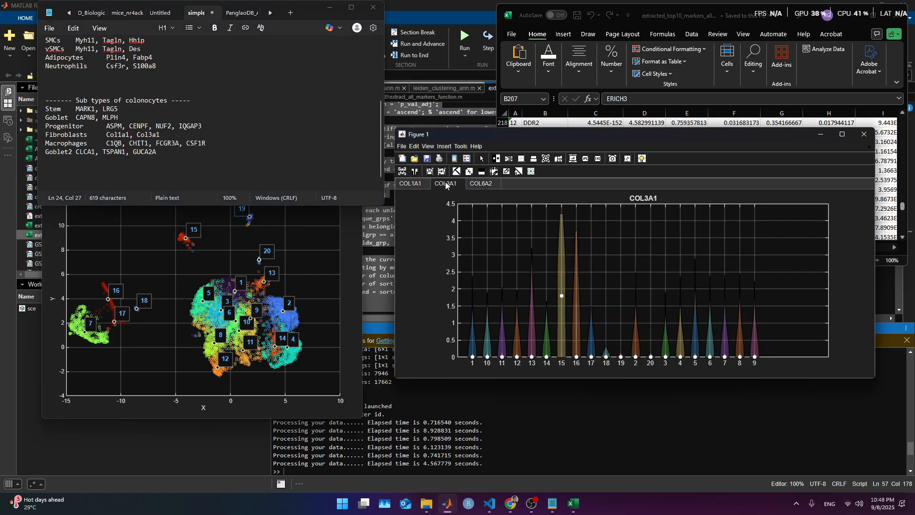
pyautogui.click(417, 184)
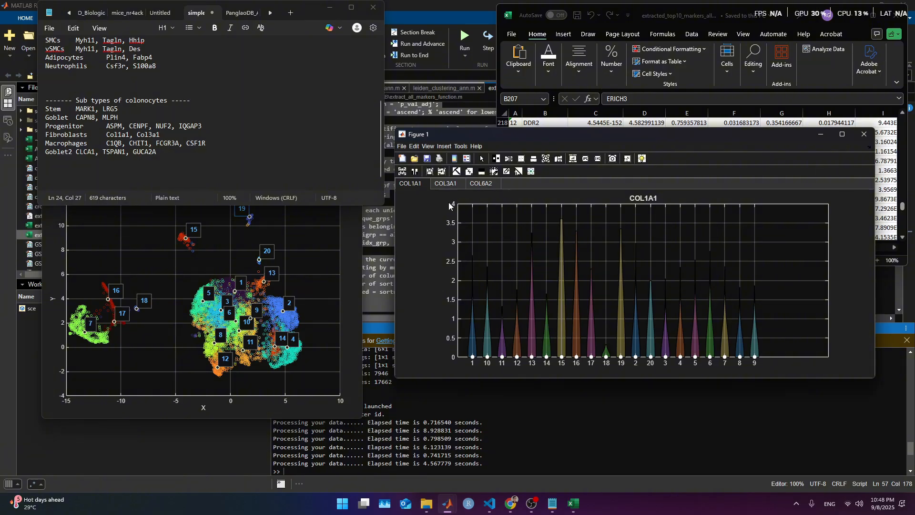
pyautogui.click(438, 185)
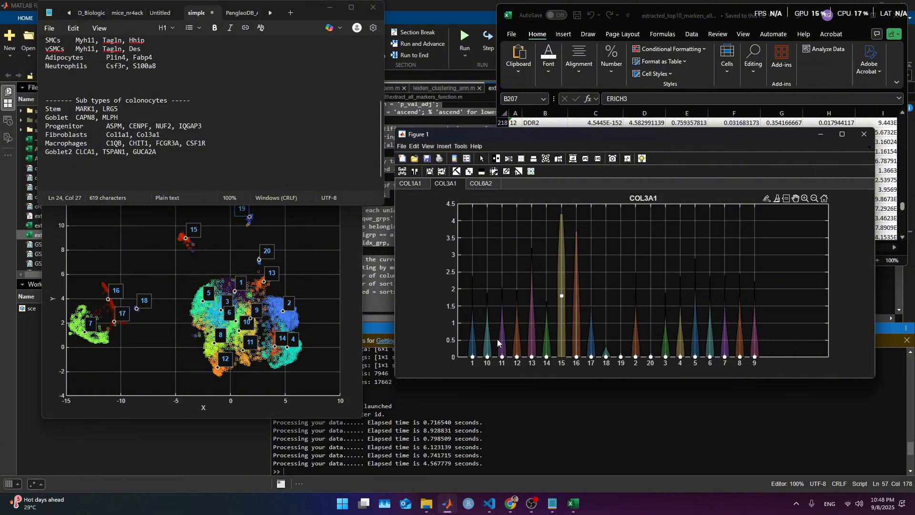
pyautogui.click(278, 162)
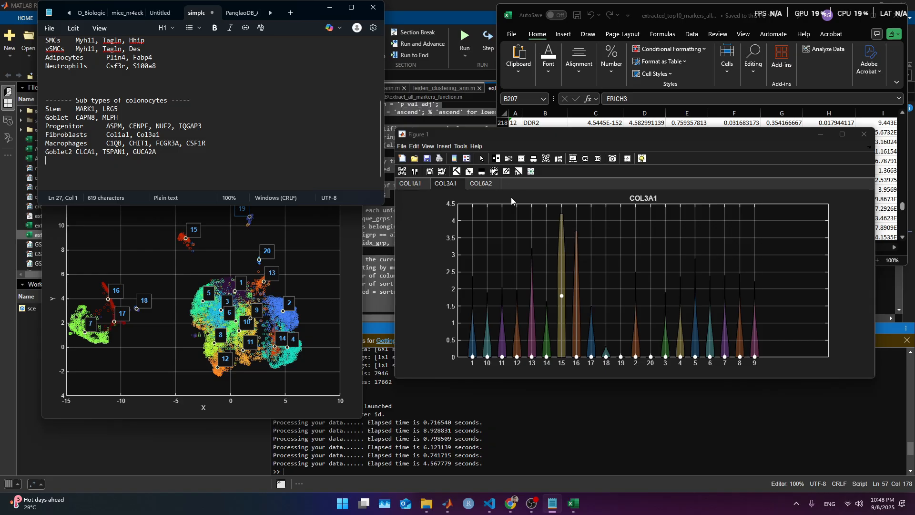
# Close the violin figure and copy the Stem markers MARK1, LRG5 from the Notepad subtype list
pyautogui.click(865, 135)
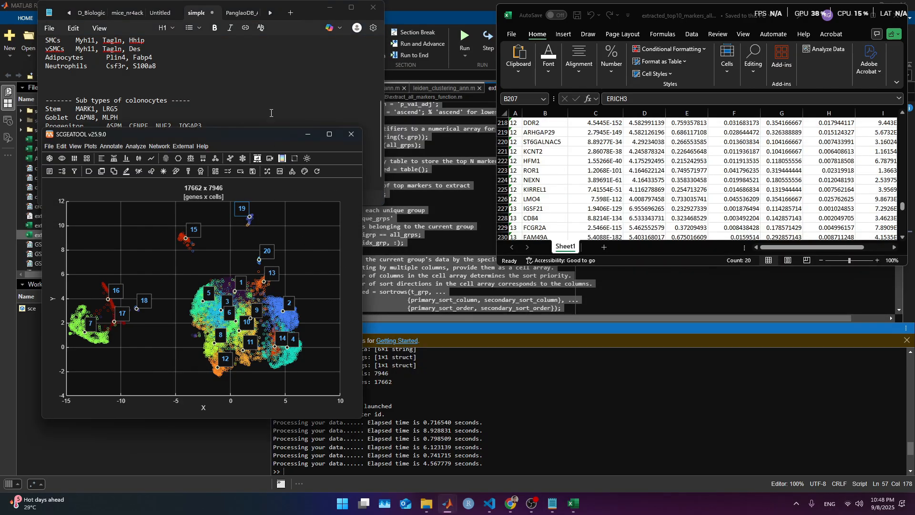
pyautogui.click(255, 87)
pyautogui.moveTo(118, 109); pyautogui.dragTo(75, 111)
pyautogui.hotkey('ctrl', 'c')
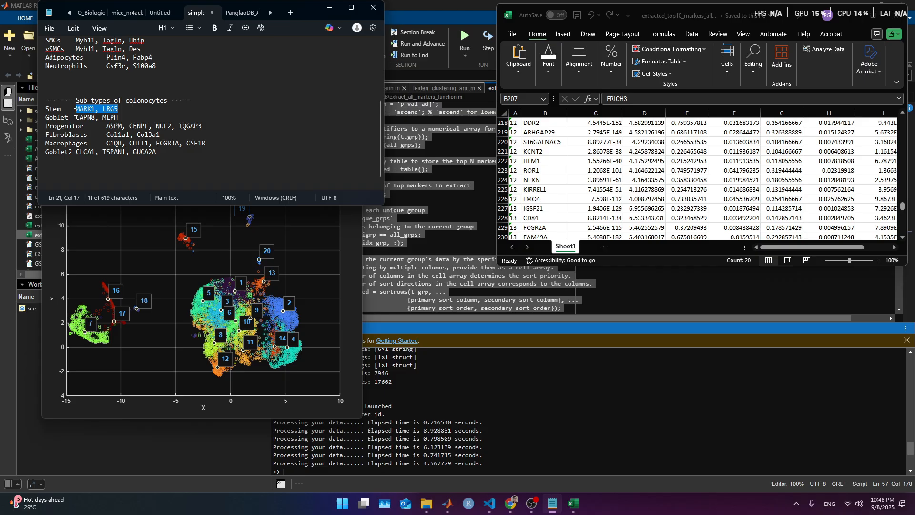
# Start another SCGEATOOL violin plot grouped by Cluster ID, keeping all clusters selected
pyautogui.click(215, 223)
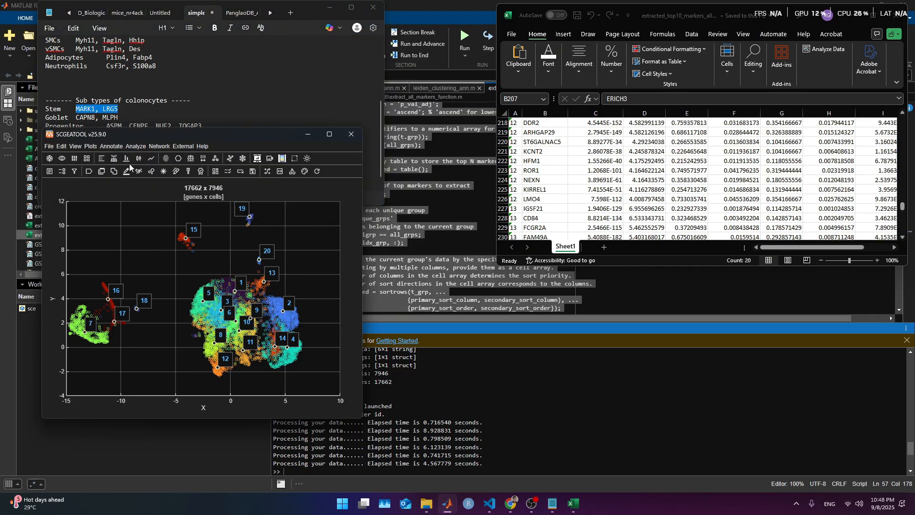
pyautogui.click(141, 160)
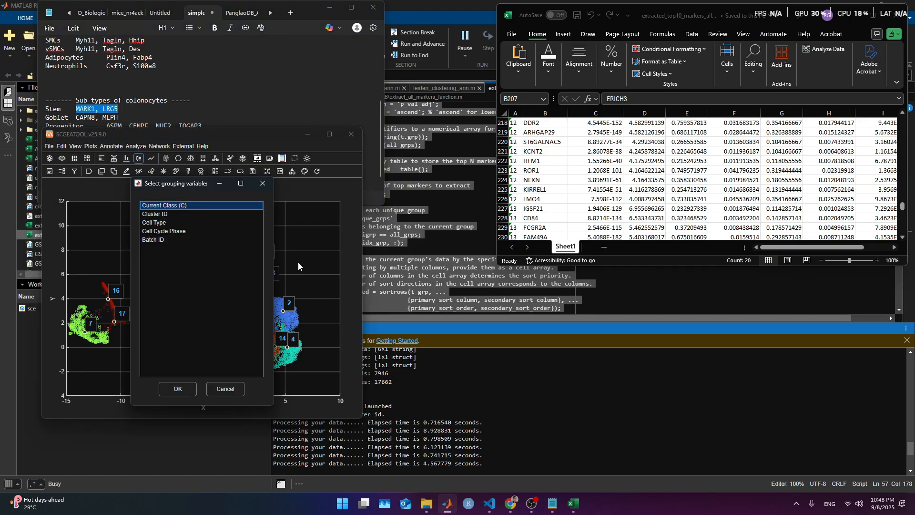
pyautogui.click(178, 218)
pyautogui.click(178, 388)
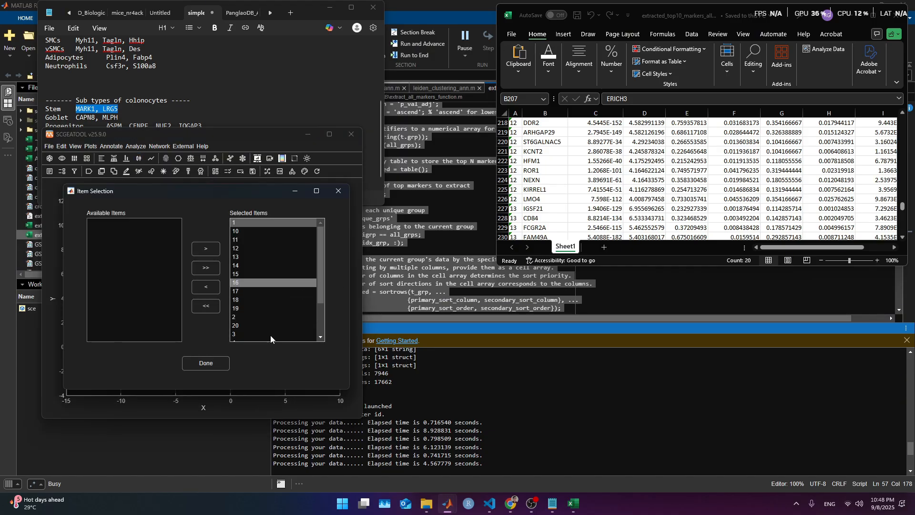
pyautogui.click(202, 364)
# Choose gene expression and replace the pasted gene list with MARK1, LRG5
pyautogui.click(177, 308)
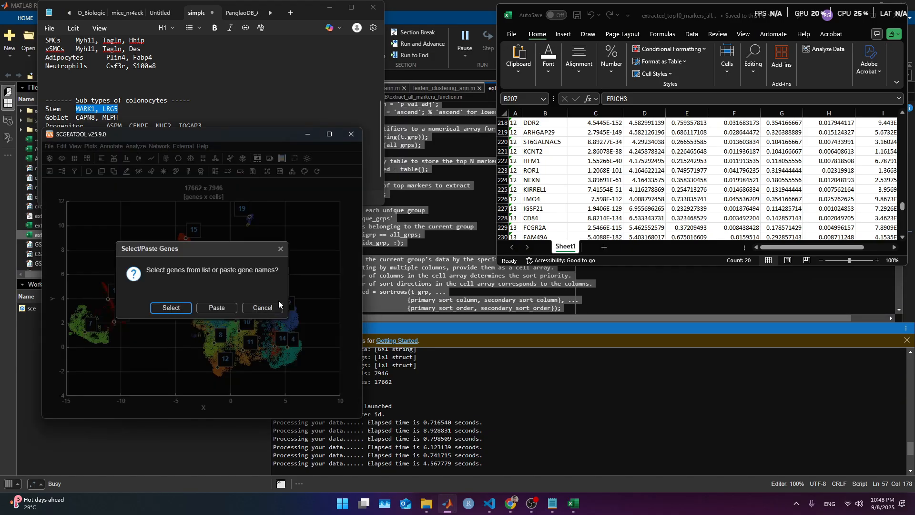
pyautogui.click(217, 309)
pyautogui.hotkey('ctrl', 'a')
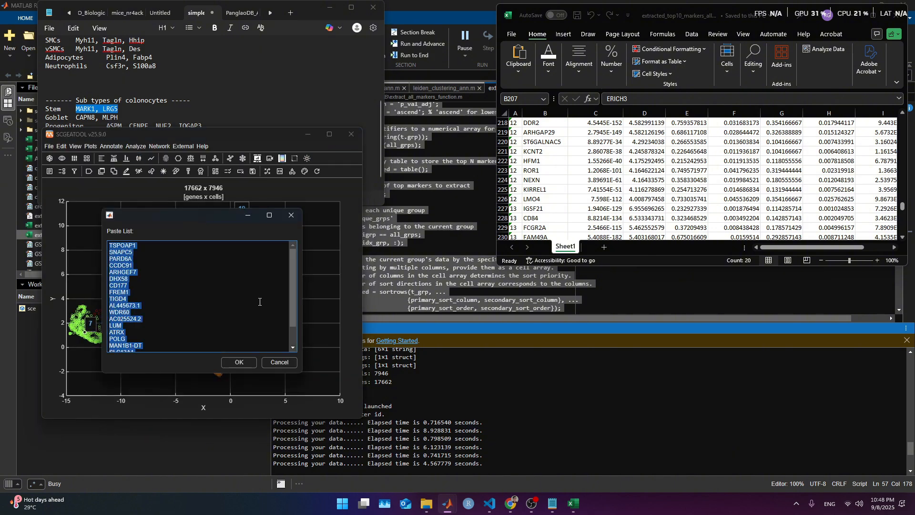
pyautogui.hotkey('ctrl', 'v')
pyautogui.click(241, 362)
# Plot the stem markers with combined library size normalization and Log(x+1) transformation, and place the figure beside the embedding
pyautogui.click(185, 305)
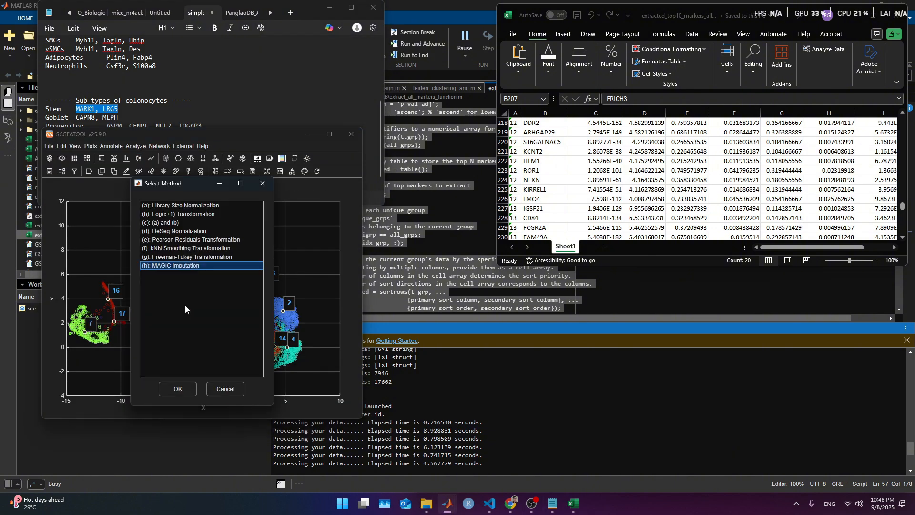
pyautogui.click(188, 223)
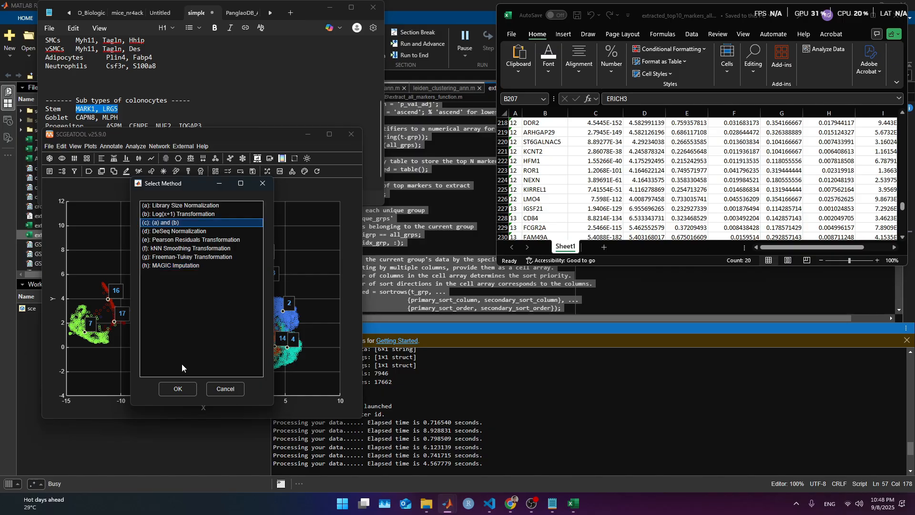
pyautogui.click(179, 386)
pyautogui.moveTo(450, 503)
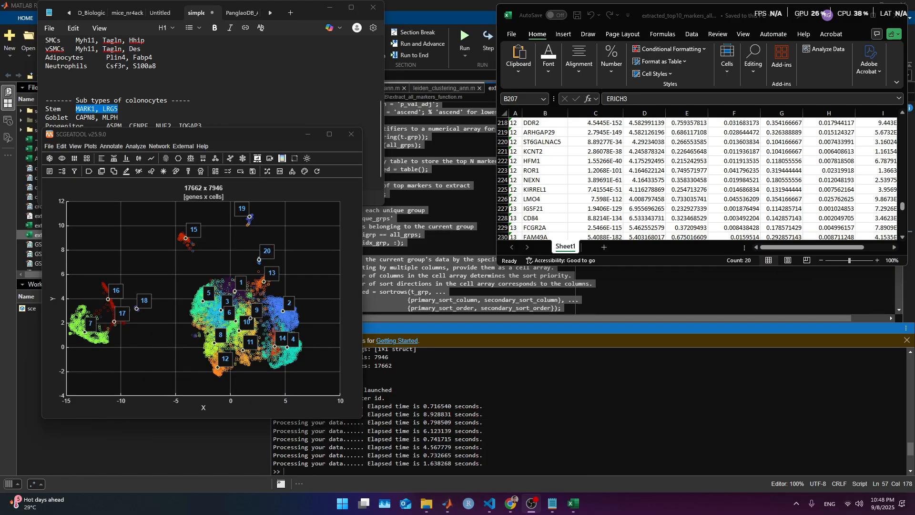
pyautogui.moveTo(603, 207); pyautogui.dragTo(698, 163)
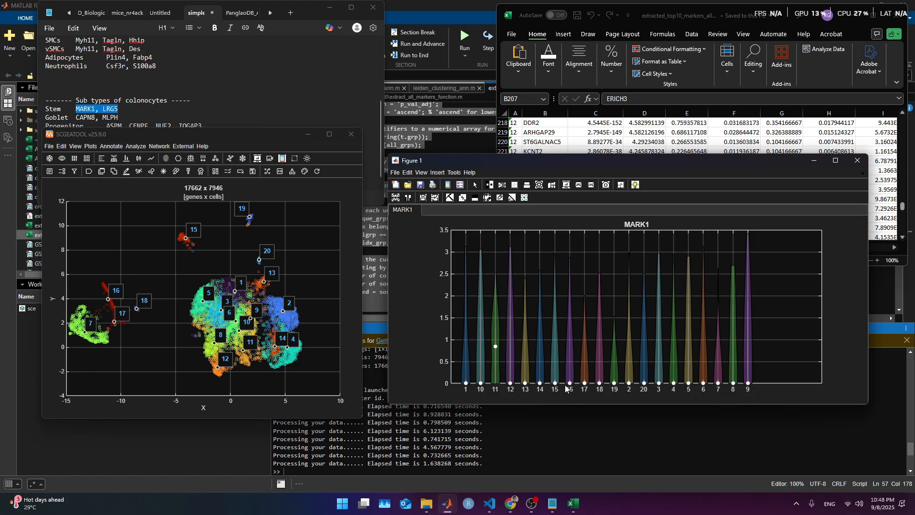
# Close the MARK1 violin figure and open the gene-set library list on the Enrichr site in Chrome
pyautogui.moveTo(584, 383)
pyautogui.click(851, 164)
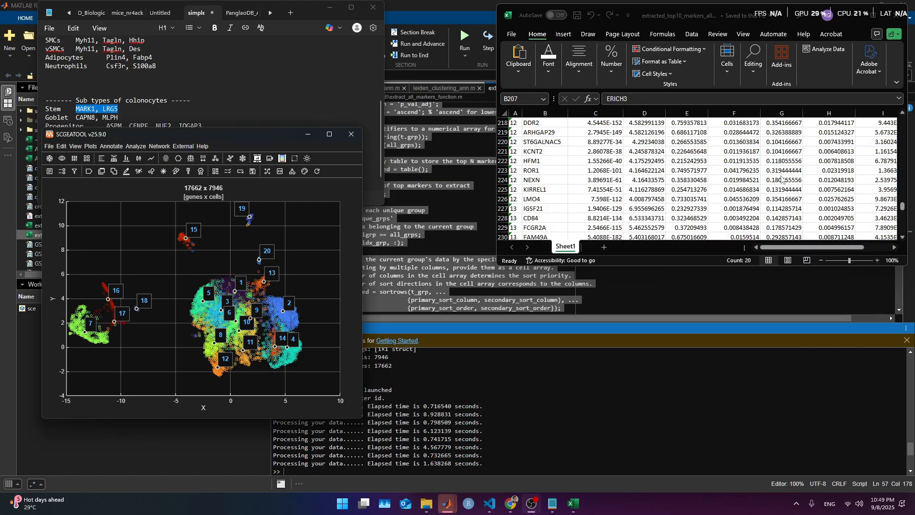
pyautogui.moveTo(510, 503)
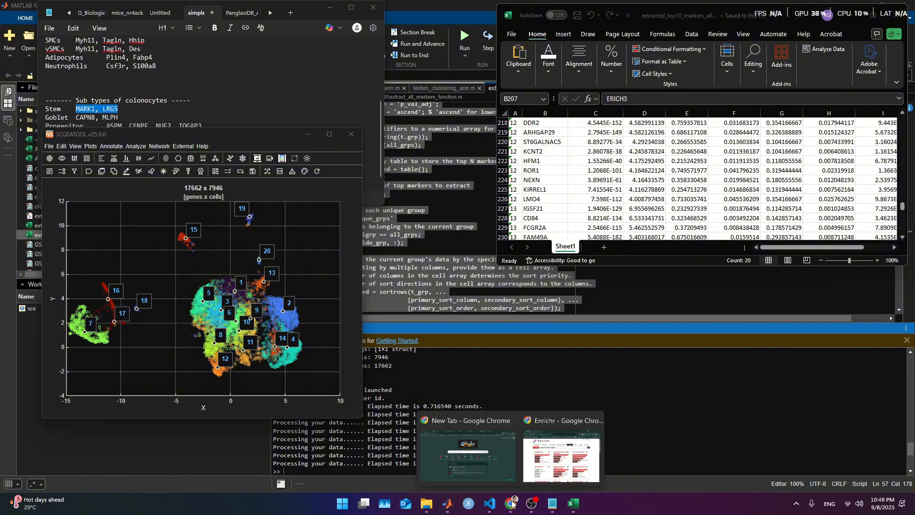
pyautogui.click(563, 448)
pyautogui.click(567, 228)
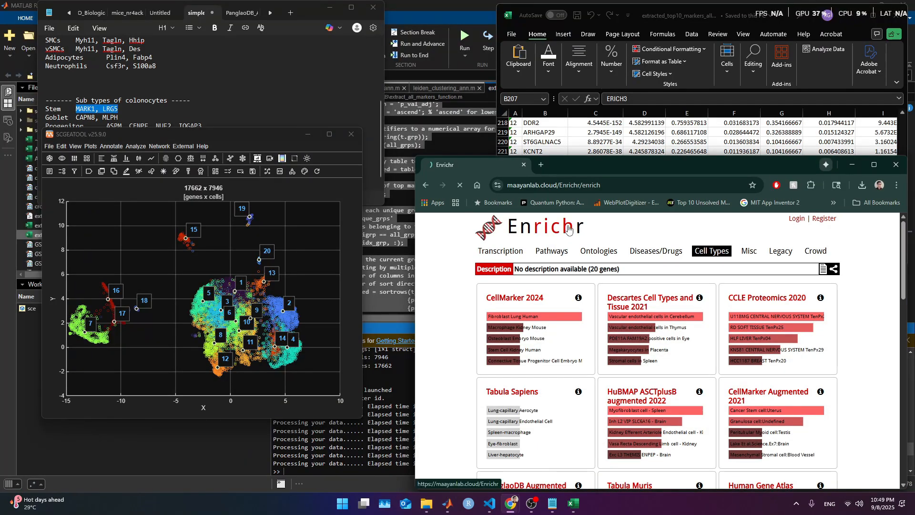
pyautogui.click(586, 251)
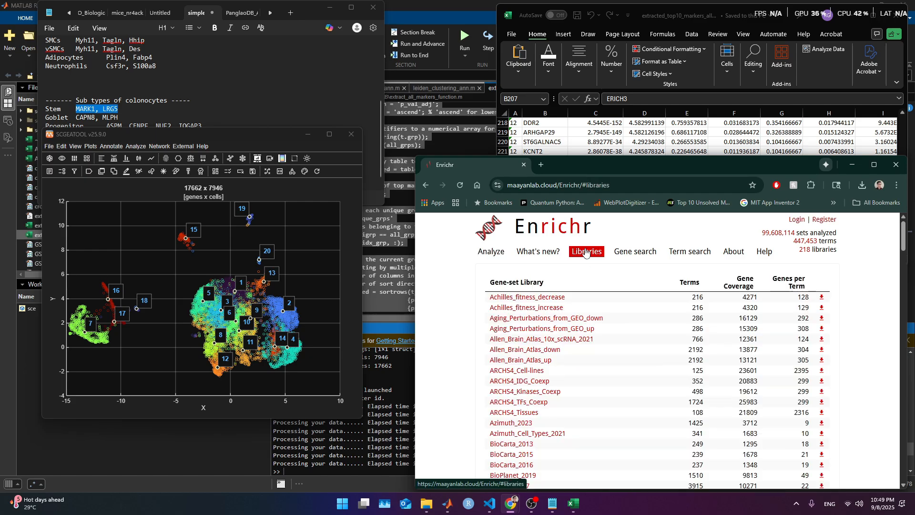
# Download the CellMarker_2024 gene-set library and open the downloaded CellMarker_2024.txt in Notepad from the Downloads folder
pyautogui.scroll(-2, 442, 410)
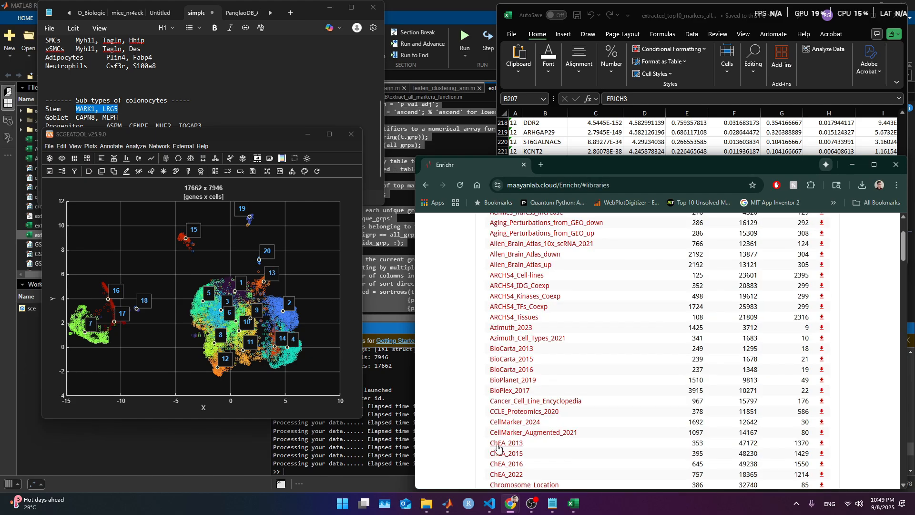
pyautogui.scroll(-2, 462, 419)
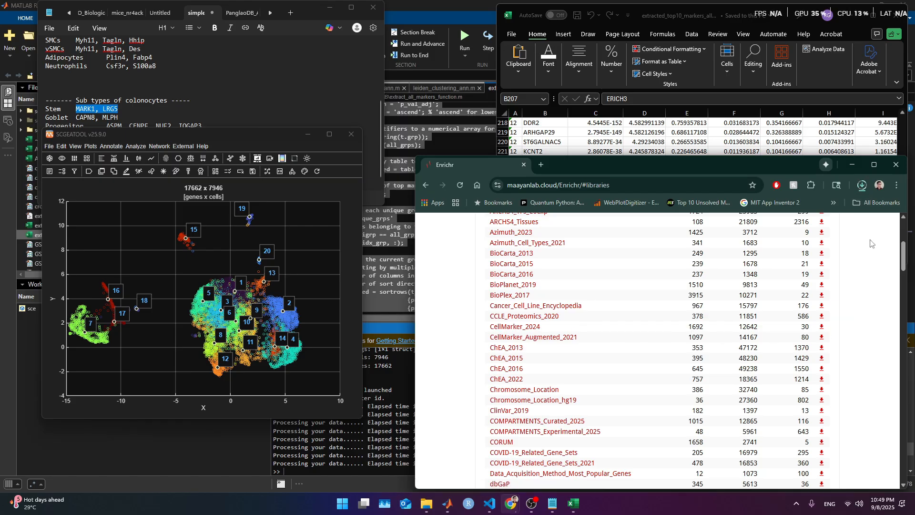
pyautogui.click(862, 188)
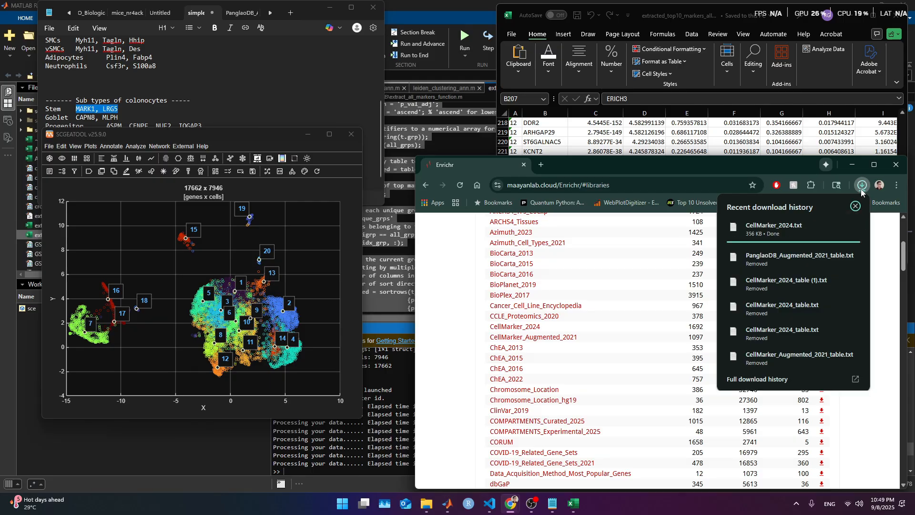
pyautogui.click(836, 227)
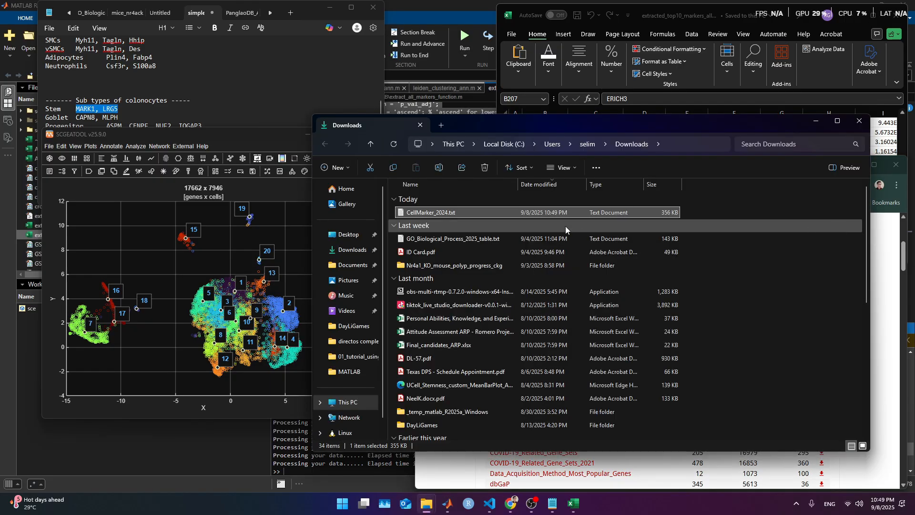
pyautogui.doubleClick(561, 211)
pyautogui.click(814, 121)
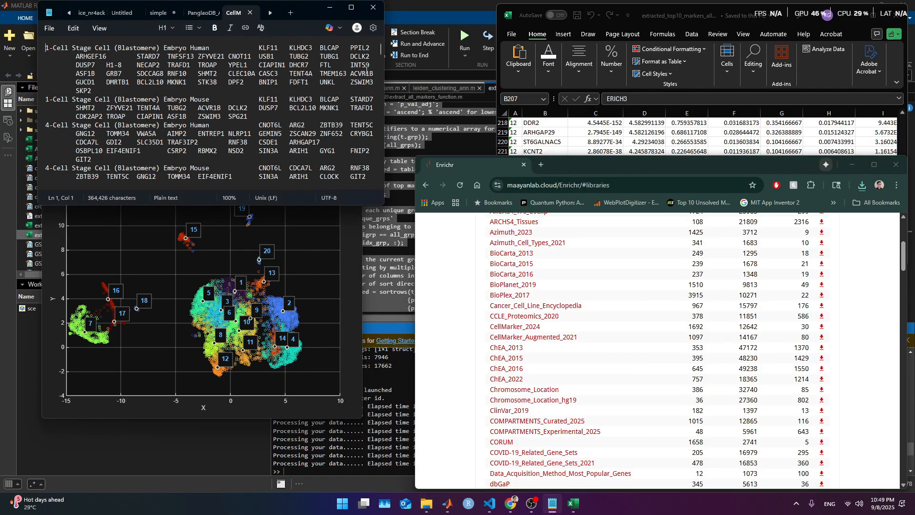
# Maximize the CellMarker_2024.txt window and search for "Stem cell" through to the Cancer Stem Cell Colon Human entry
pyautogui.moveTo(310, 11); pyautogui.dragTo(695, 97)
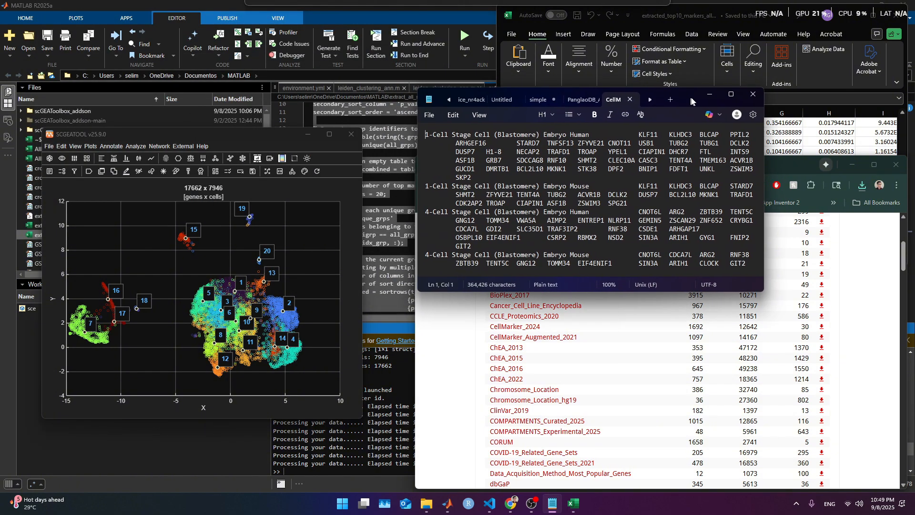
pyautogui.doubleClick(694, 98)
pyautogui.click(683, 103)
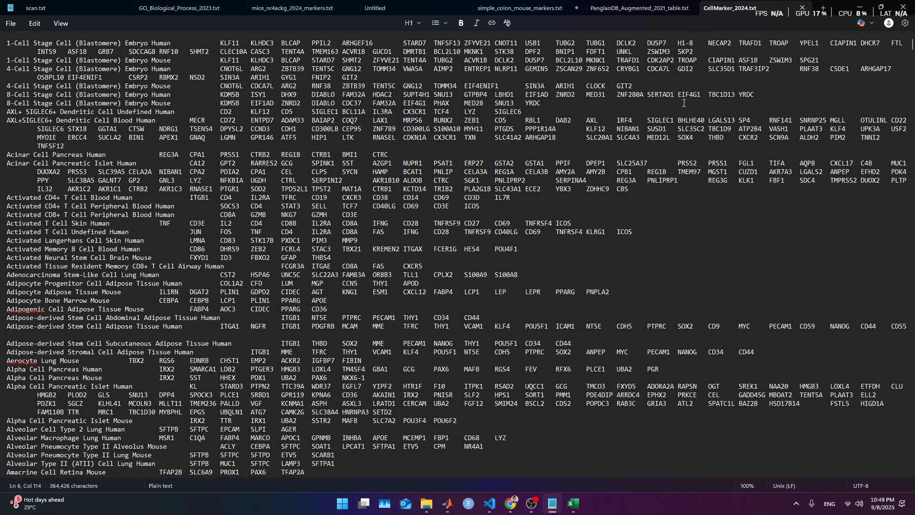
pyautogui.hotkey('ctrl', 'f')
pyautogui.write('Stem cell')
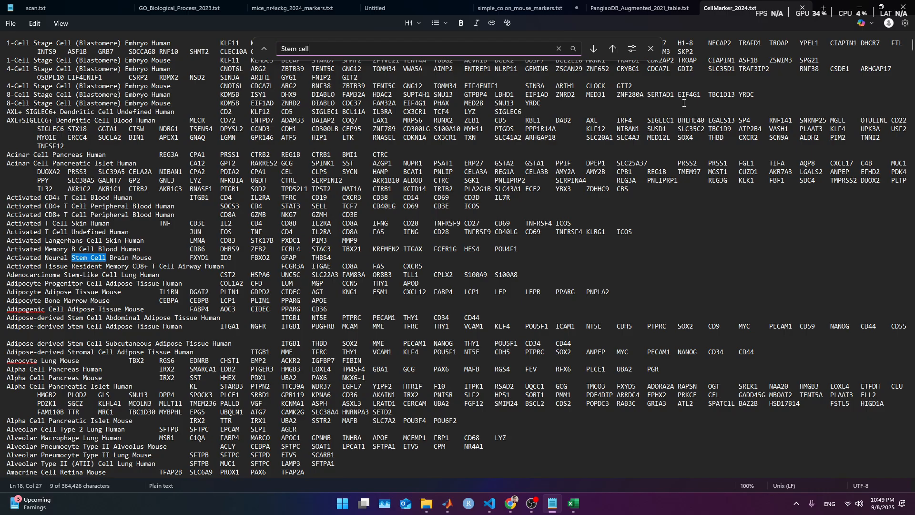
pyautogui.press('Return')
pyautogui.press('Return')
pyautogui.press('Return')
pyautogui.press('Return')
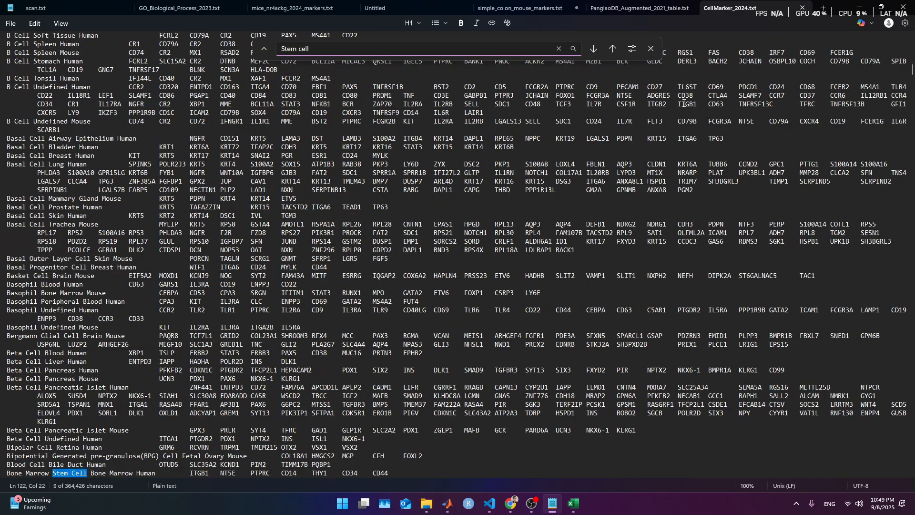
pyautogui.press('Return')
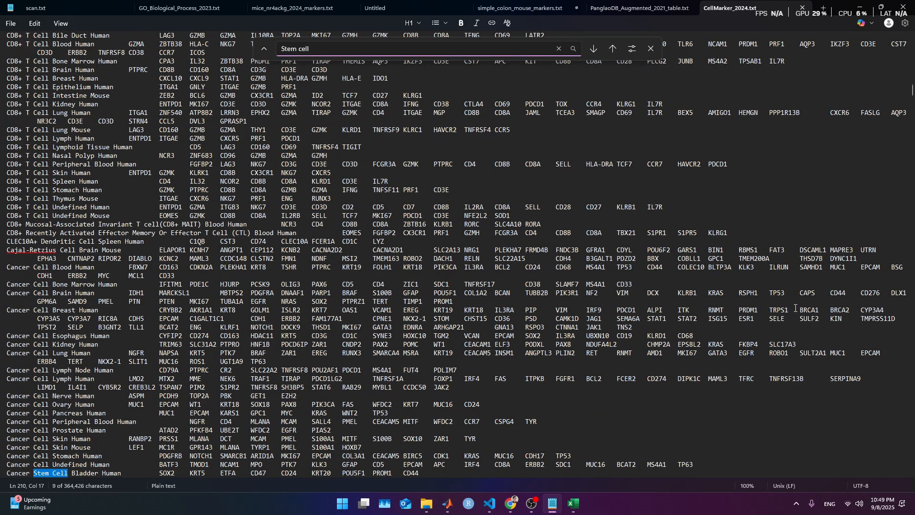
pyautogui.press('Return')
pyautogui.press('Return')
pyautogui.press('Return')
pyautogui.press('Return')
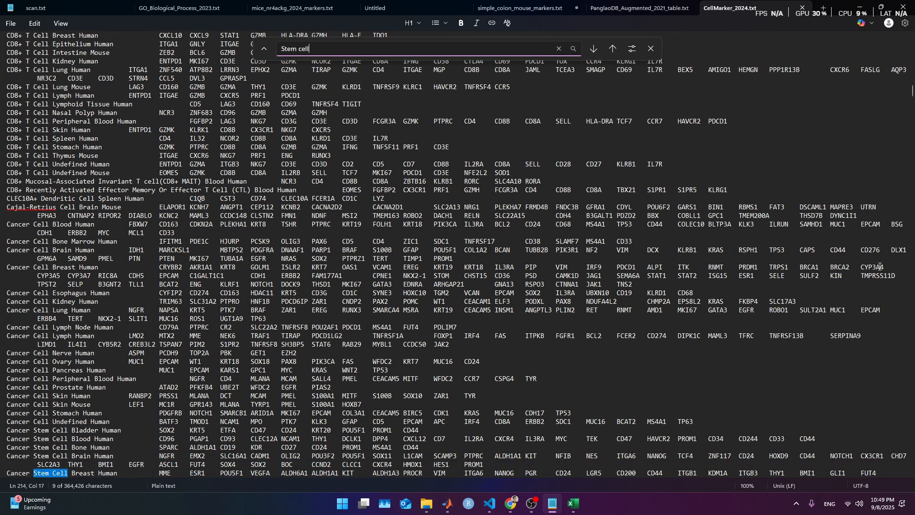
pyautogui.press('Return')
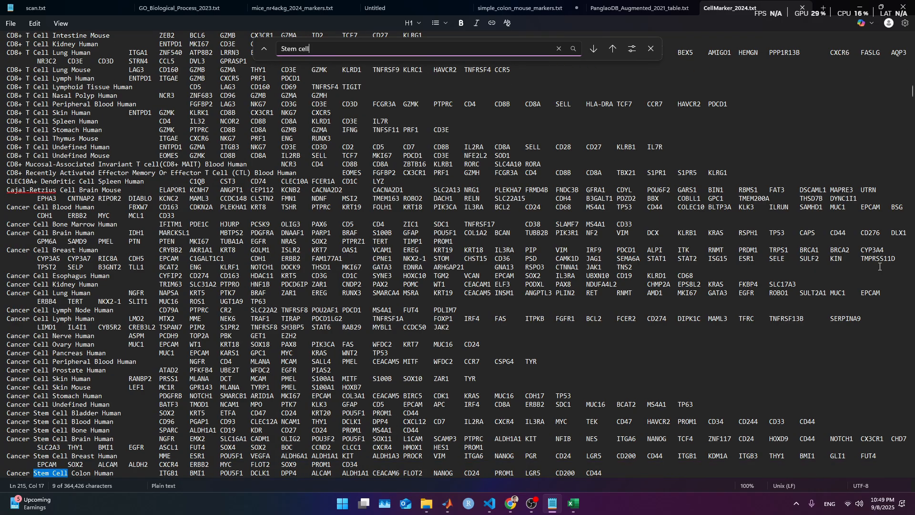
# Examine the Cancer Stem Cell rows for colon, colorectum and intestine, and the neighbouring tissue entries
pyautogui.scroll(-2, 280, 426)
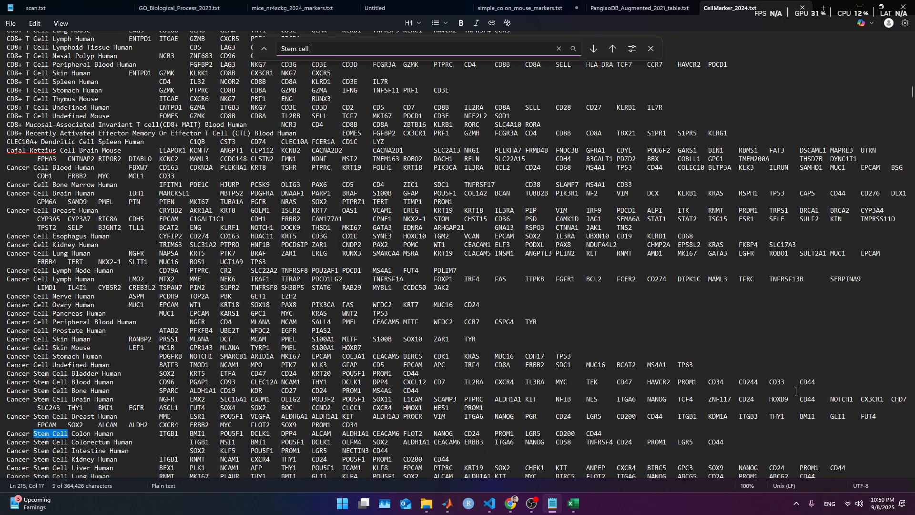
pyautogui.moveTo(151, 420); pyautogui.dragTo(605, 419)
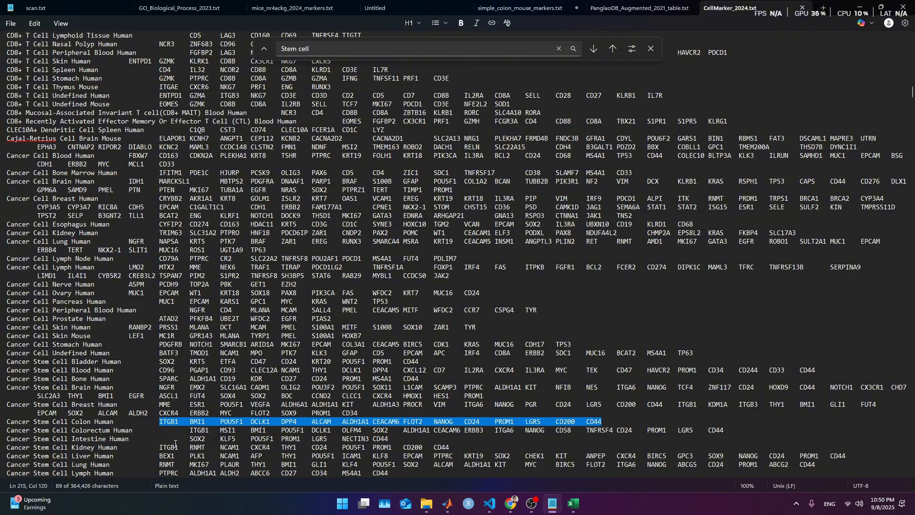
pyautogui.scroll(-2, 142, 430)
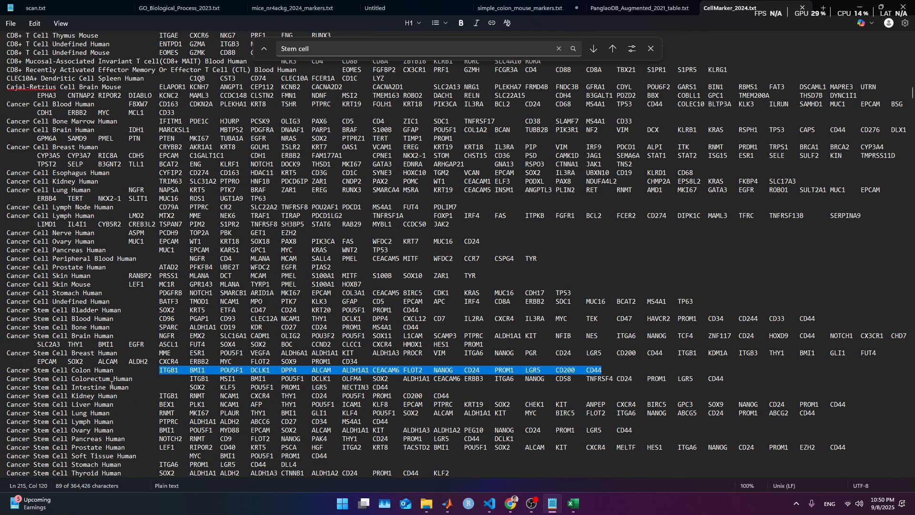
pyautogui.tripleClick(104, 374)
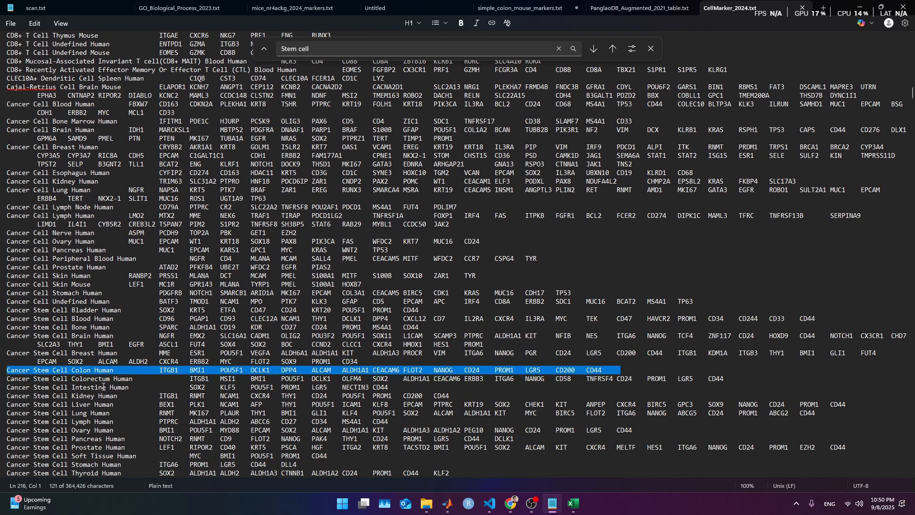
pyautogui.tripleClick(103, 386)
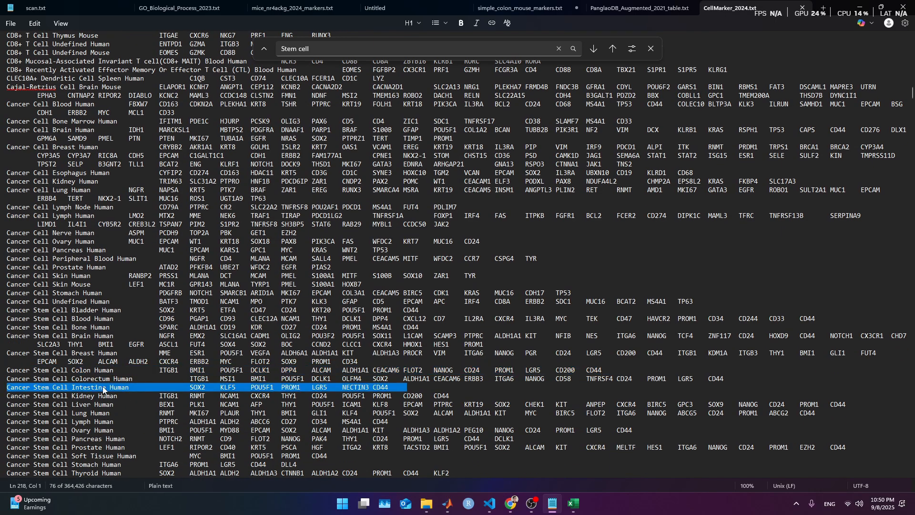
pyautogui.click(88, 397)
pyautogui.scroll(-2, 105, 425)
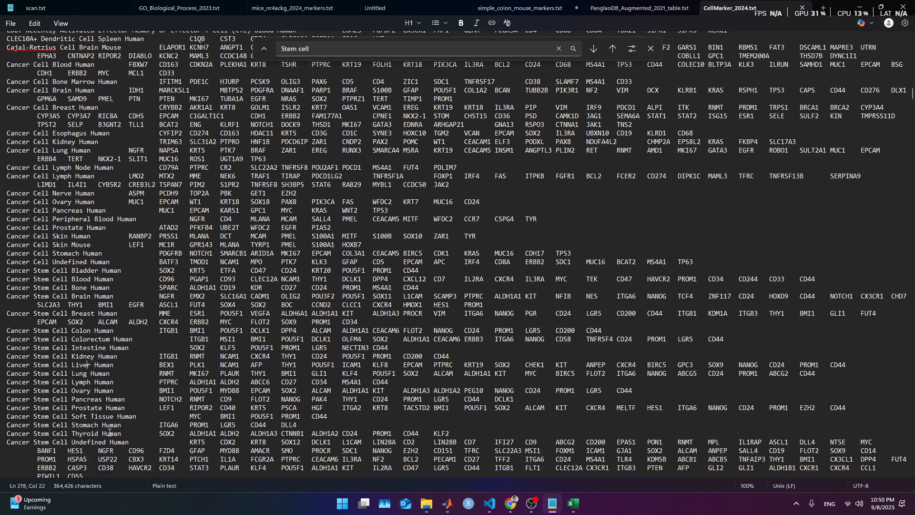
pyautogui.moveTo(133, 430); pyautogui.dragTo(94, 412)
pyautogui.tripleClick(92, 332)
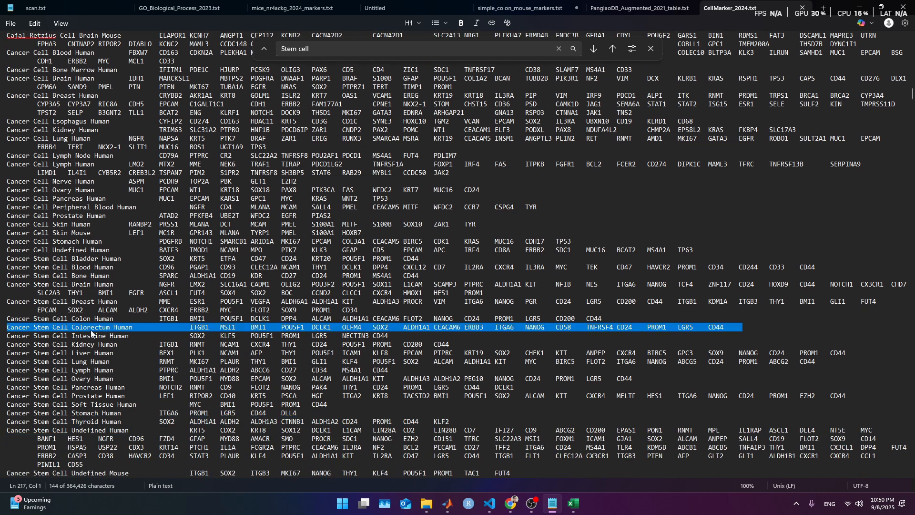
pyautogui.tripleClick(95, 318)
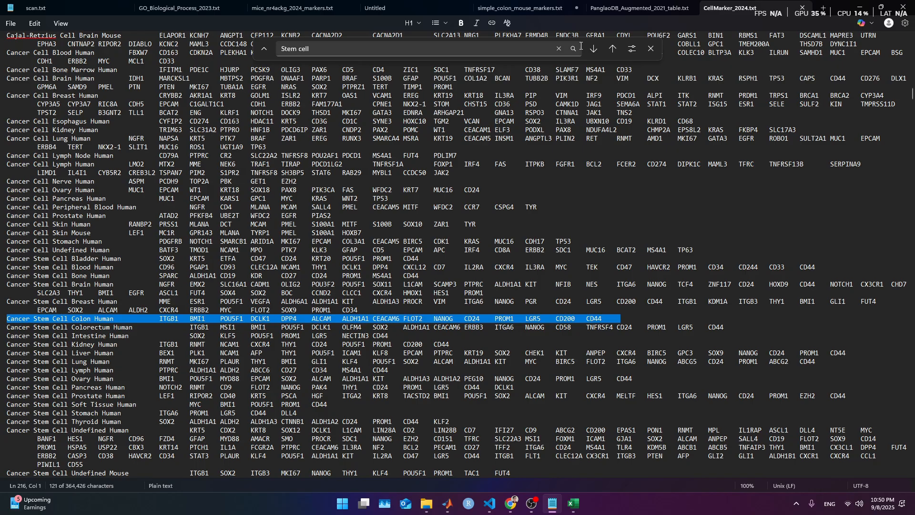
pyautogui.click(141, 346)
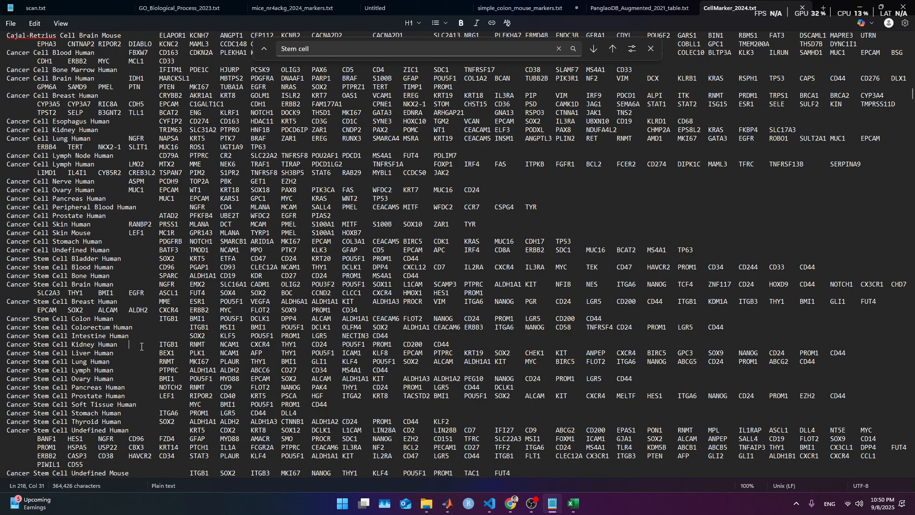
# Copy the three Cancer Stem Cell rows for Colon Human, Colorectum Human and Intestine Human
pyautogui.click(128, 335)
pyautogui.moveTo(401, 334); pyautogui.dragTo(0, 320)
pyautogui.hotkey('ctrl', 'c')
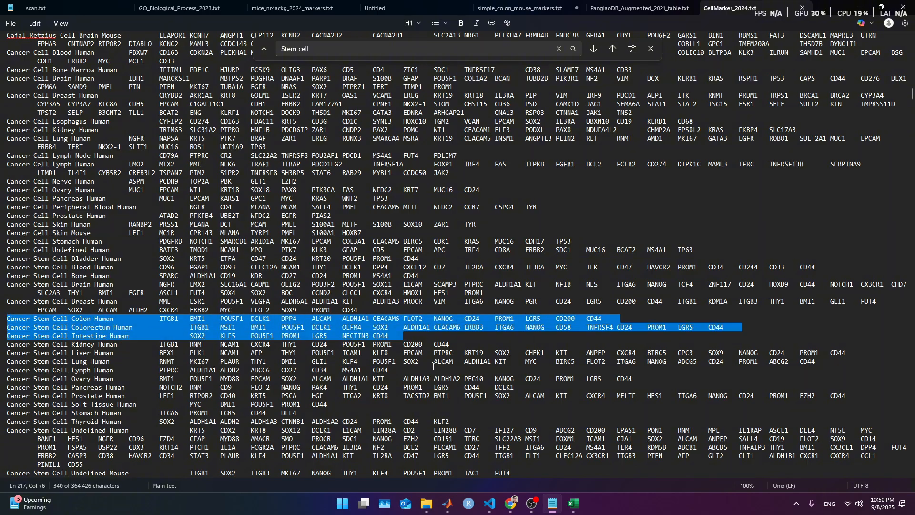
# Close the empty PanglaoDB_Augmented_2021_table.txt and paste the copied stem cell rows below the Goblet2 line in simple_colon_mouse_markers.txt
pyautogui.hotkey('alt', 'Tab')
pyautogui.click(547, 502)
pyautogui.click(552, 501)
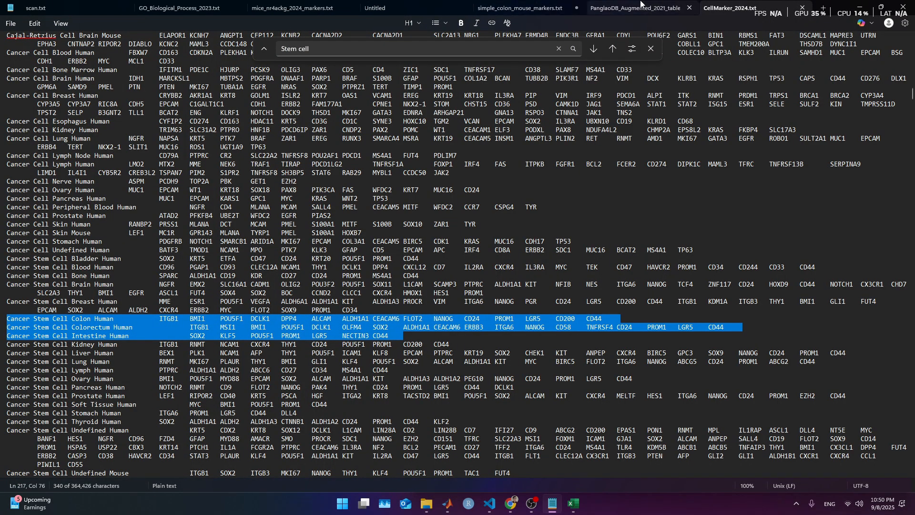
pyautogui.click(641, 5)
pyautogui.press('Return')
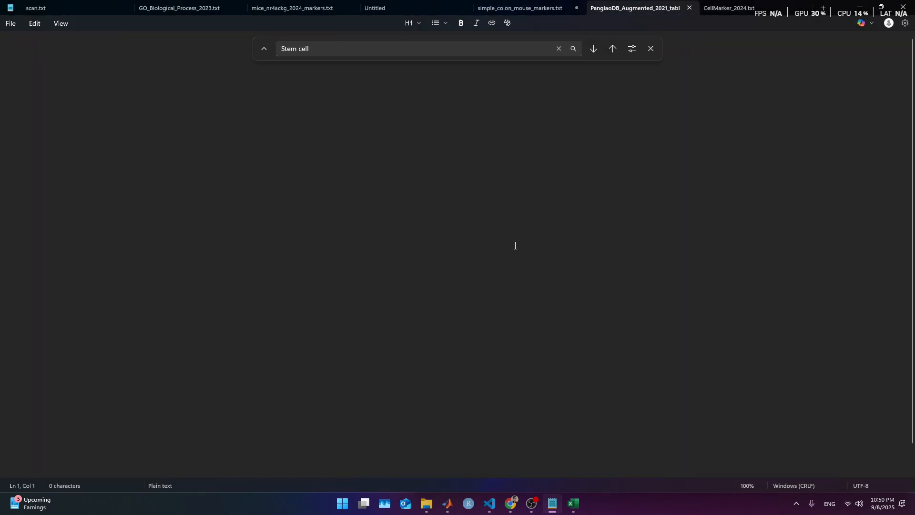
pyautogui.click(689, 8)
pyautogui.click(547, 9)
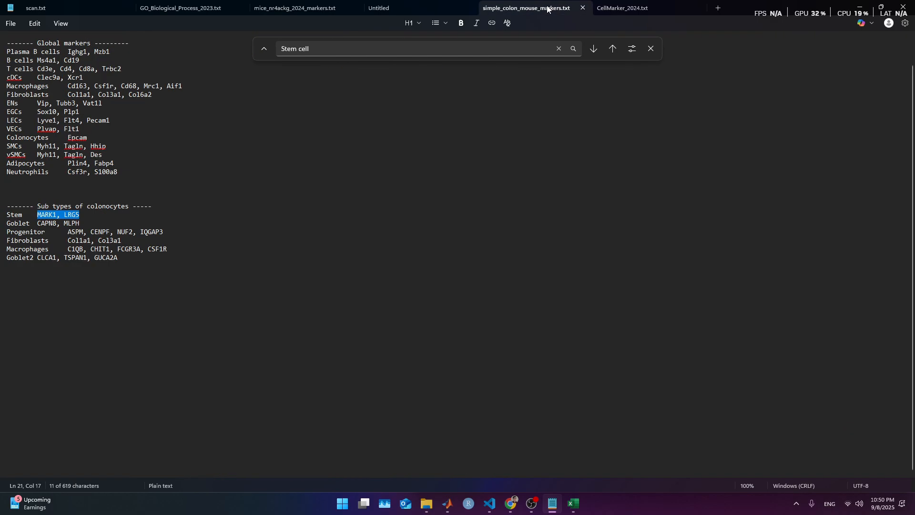
pyautogui.click(302, 284)
pyautogui.hotkey('ctrl', 'v')
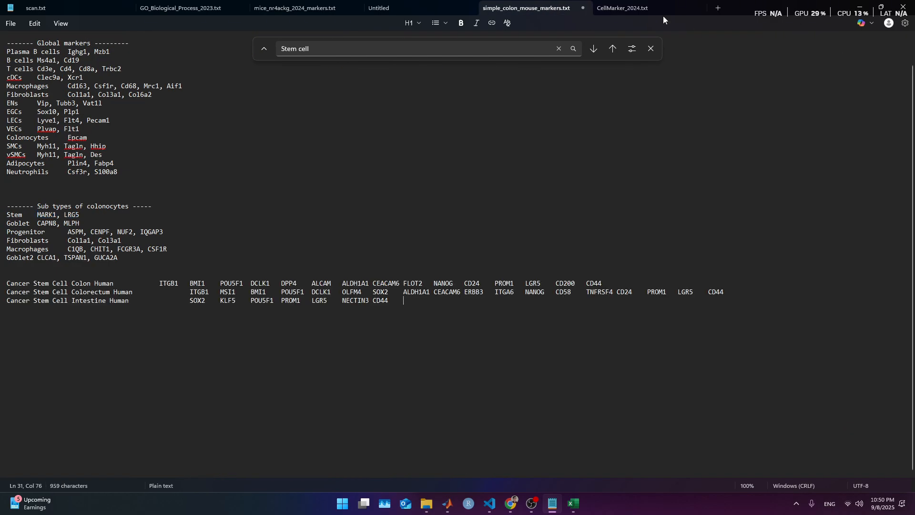
# Return to CellMarker_2024.txt and step through the "Stem cell" matches to the Cancer Stem Cell Colon Human entry
pyautogui.click(649, 11)
pyautogui.click(423, 224)
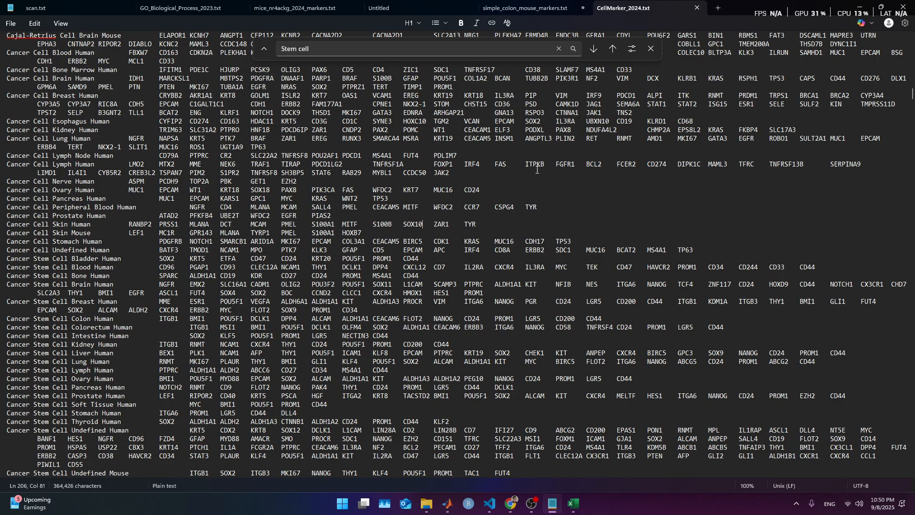
pyautogui.click(599, 51)
pyautogui.click(598, 51)
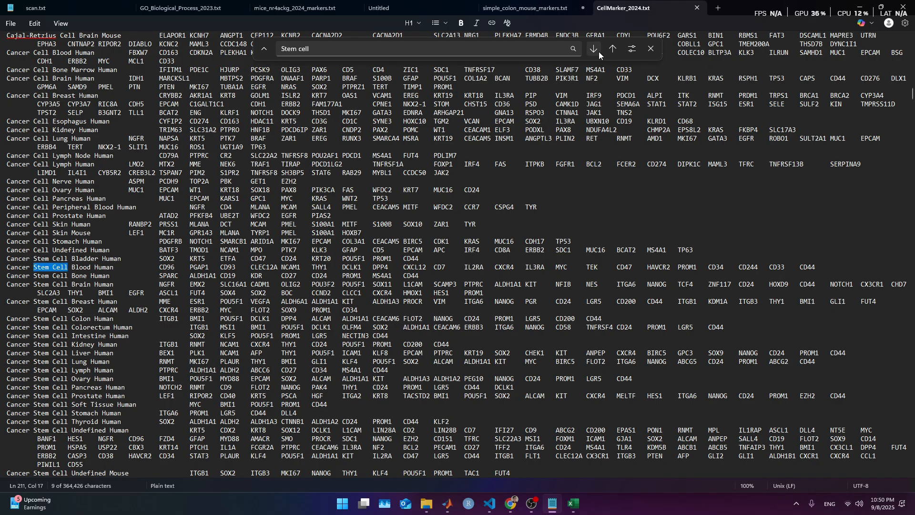
pyautogui.click(598, 51)
pyautogui.click(598, 52)
pyautogui.click(598, 52)
pyautogui.click(599, 52)
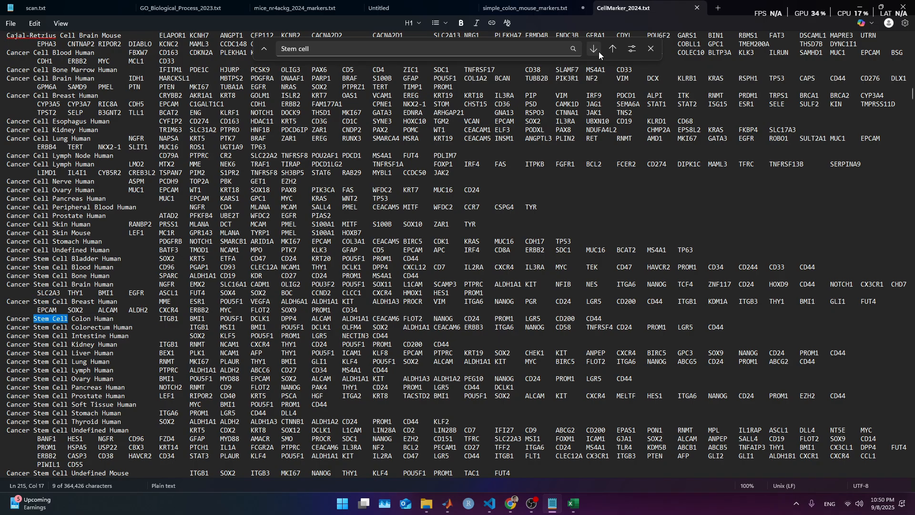
# Copy the single blank character at the end of the Cancer Stem Cell Colon Human row
pyautogui.tripleClick(103, 318)
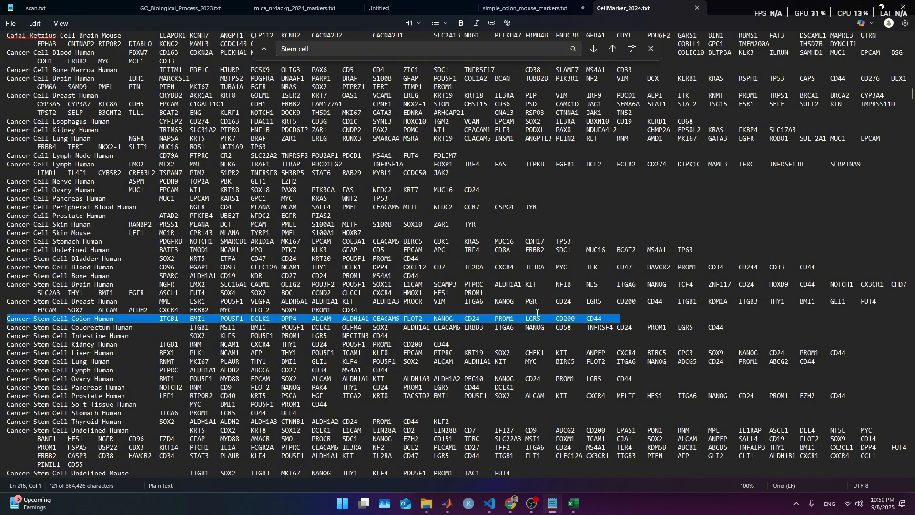
pyautogui.click(606, 319)
pyautogui.tripleClick(610, 320)
pyautogui.hotkey('ctrl', 'c')
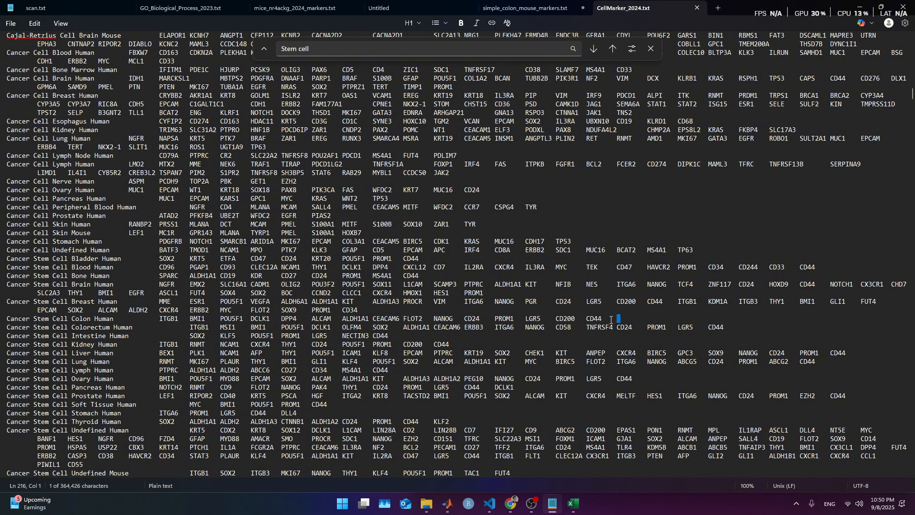
# Paste the Cancer Stem Cell Colon Human row below the Intestine Human row in simple_colon_mouse_markers.txt and remove the blank line above it
pyautogui.hotkey('alt', 'Tab')
pyautogui.hotkey('alt', 'Tab')
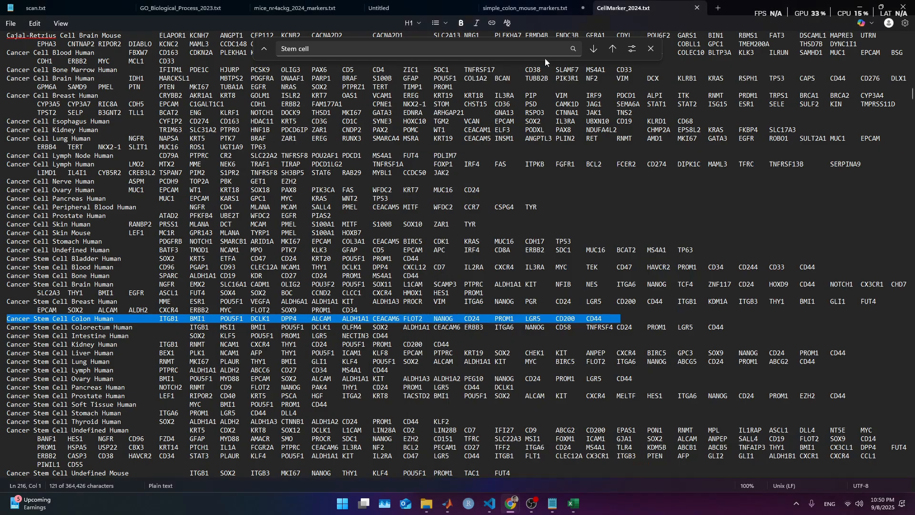
pyautogui.click(566, 6)
pyautogui.hotkey('ctrl', 'v')
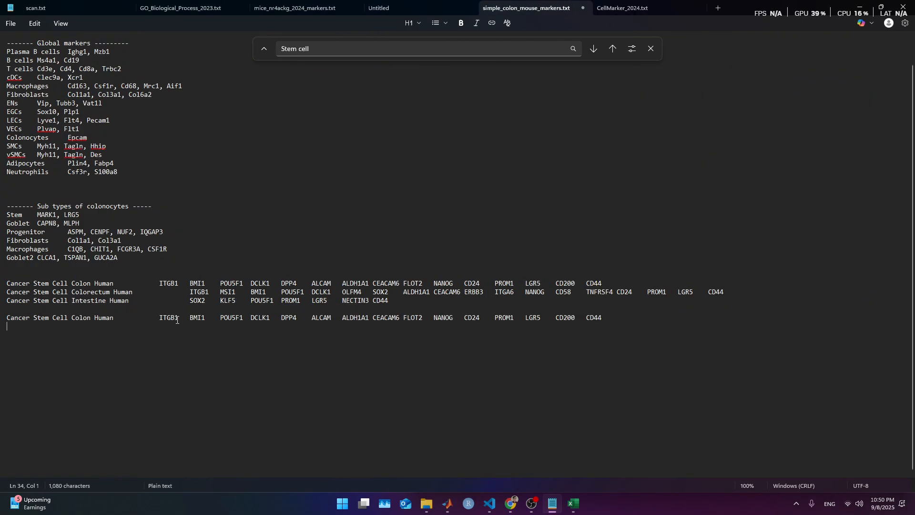
pyautogui.press('Up')
pyautogui.press('BackSpace')
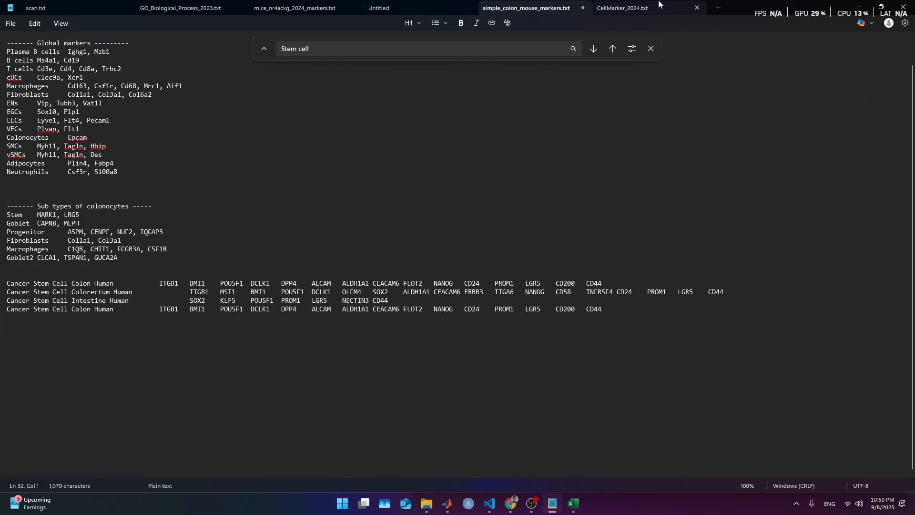
# Compare the Cancer Stem Cell rows in CellMarker_2024.txt with the rows already pasted in simple_colon_mouse_markers.txt
pyautogui.click(633, 10)
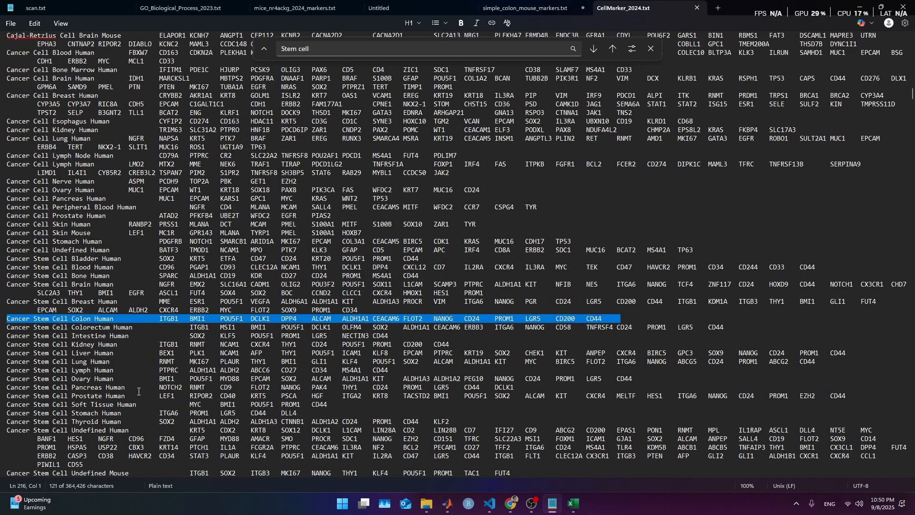
pyautogui.click(99, 327)
pyautogui.tripleClick(99, 328)
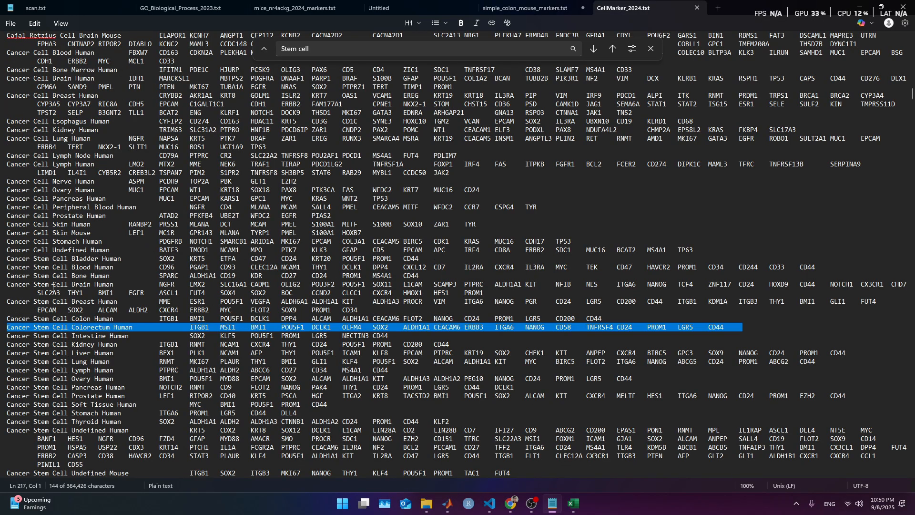
pyautogui.tripleClick(41, 189)
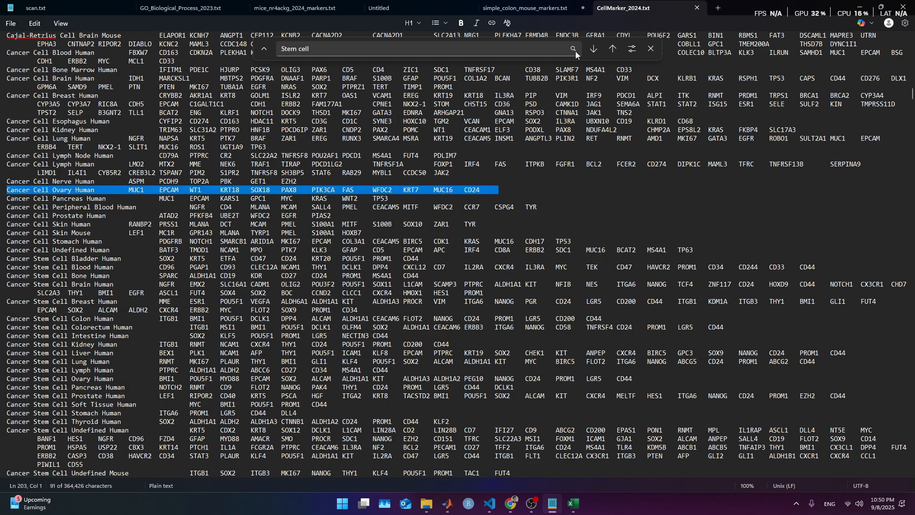
pyautogui.click(553, 9)
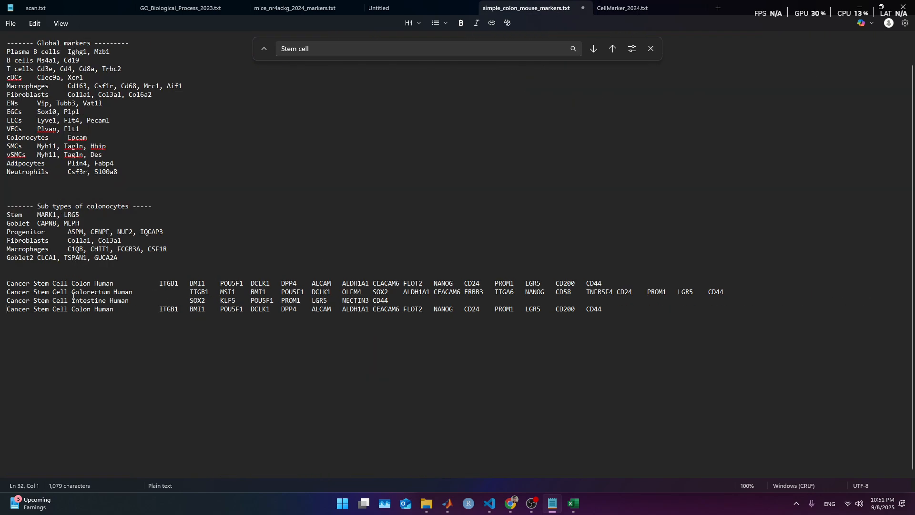
pyautogui.tripleClick(81, 283)
pyautogui.click(81, 283)
# Return to CellMarker_2024.txt and step through the "Stem cell" matches in the Cancer Stem Cell rows, down to Undefined Mouse
pyautogui.click(643, 8)
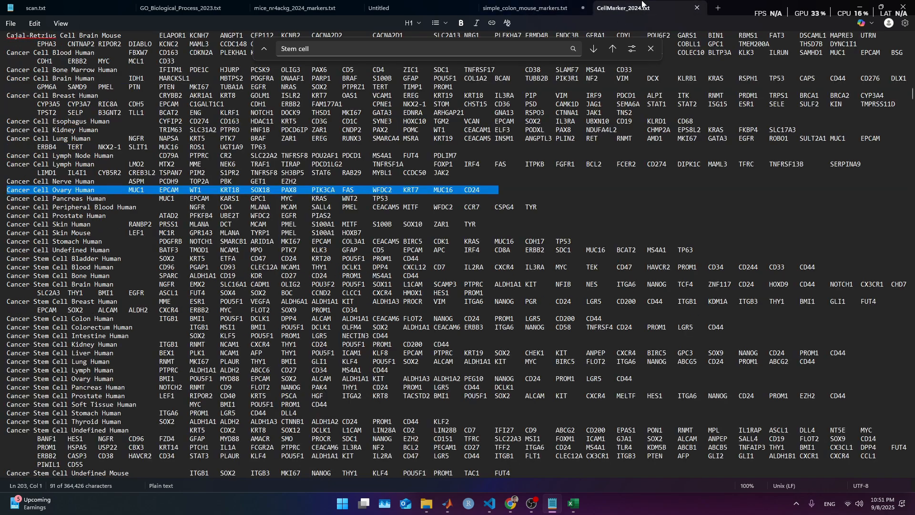
pyautogui.click(332, 210)
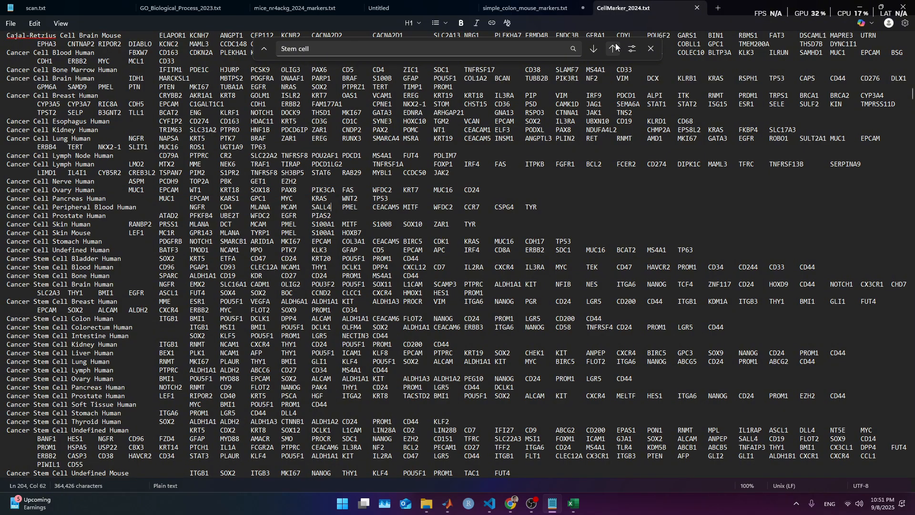
pyautogui.click(591, 50)
pyautogui.click(591, 50)
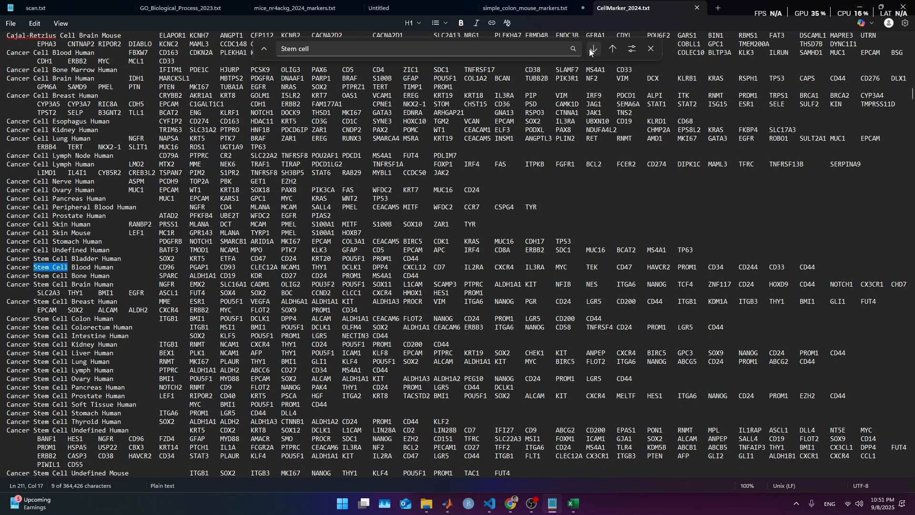
pyautogui.click(591, 50)
pyautogui.click(591, 50)
pyautogui.click(591, 50)
pyautogui.click(591, 50)
pyautogui.click(592, 51)
pyautogui.click(591, 50)
pyautogui.click(591, 50)
pyautogui.doubleClick(592, 50)
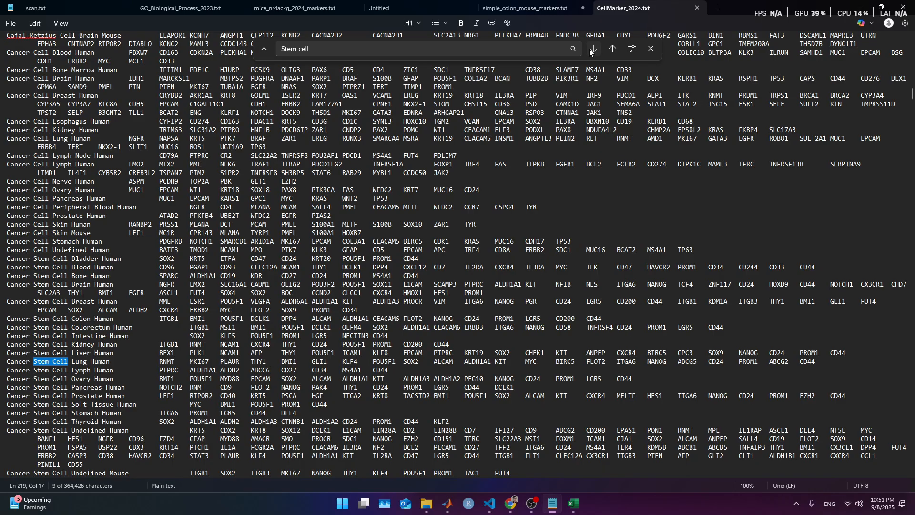
pyautogui.doubleClick(592, 50)
pyautogui.tripleClick(592, 50)
pyautogui.tripleClick(592, 51)
pyautogui.click(591, 50)
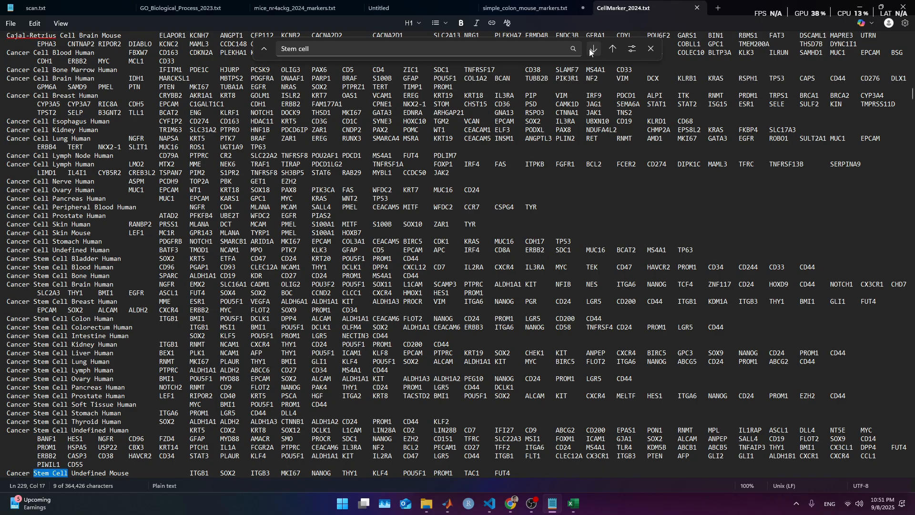
# Continue through the "Stem cell" matches past the Embryonic and Endometrial entries to the Hematopoietic Stem Cell Progenitor row, checking for colon stem cell entries
pyautogui.click(589, 49)
pyautogui.click(589, 49)
pyautogui.click(589, 49)
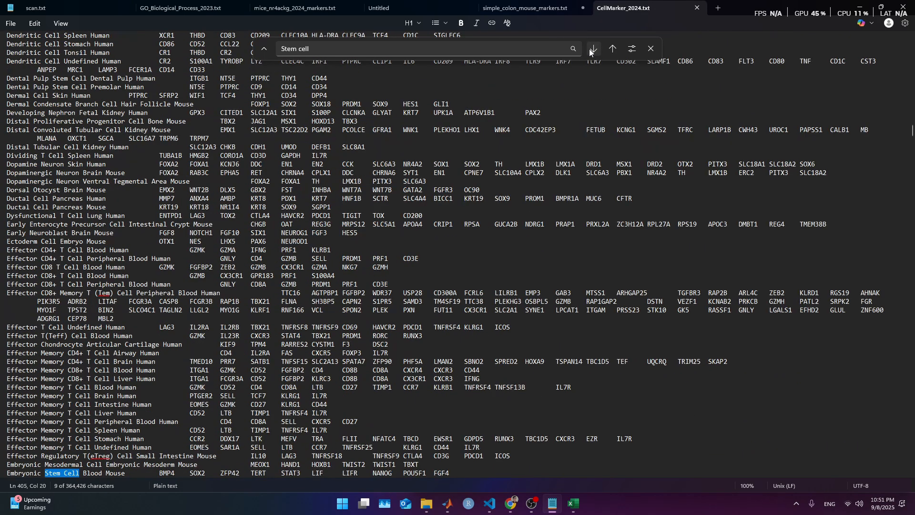
pyautogui.click(590, 49)
pyautogui.click(589, 48)
pyautogui.click(589, 48)
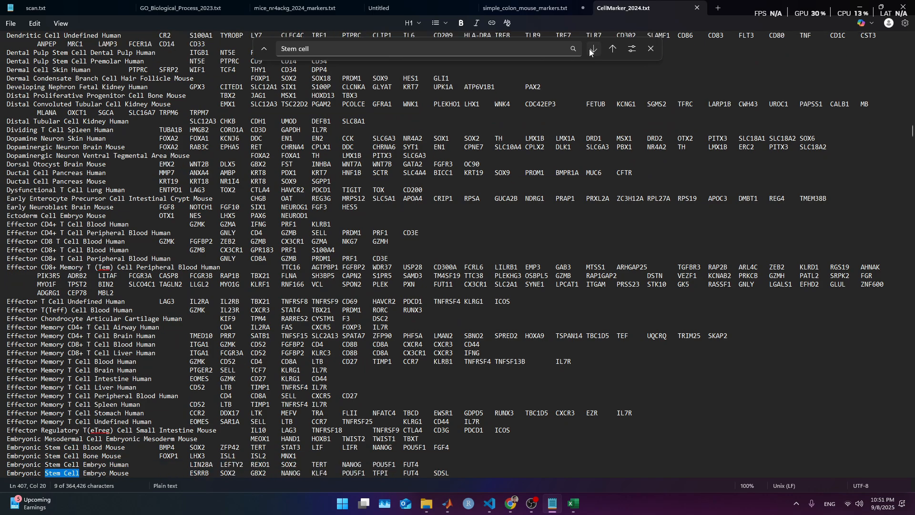
pyautogui.click(589, 49)
pyautogui.click(589, 48)
pyautogui.click(589, 49)
pyautogui.click(589, 49)
pyautogui.click(589, 49)
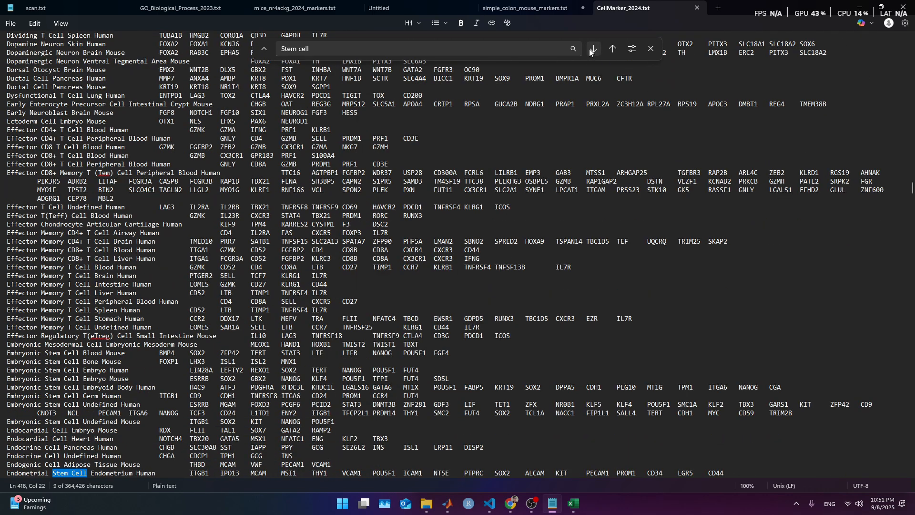
pyautogui.click(589, 49)
pyautogui.click(589, 48)
pyautogui.click(589, 48)
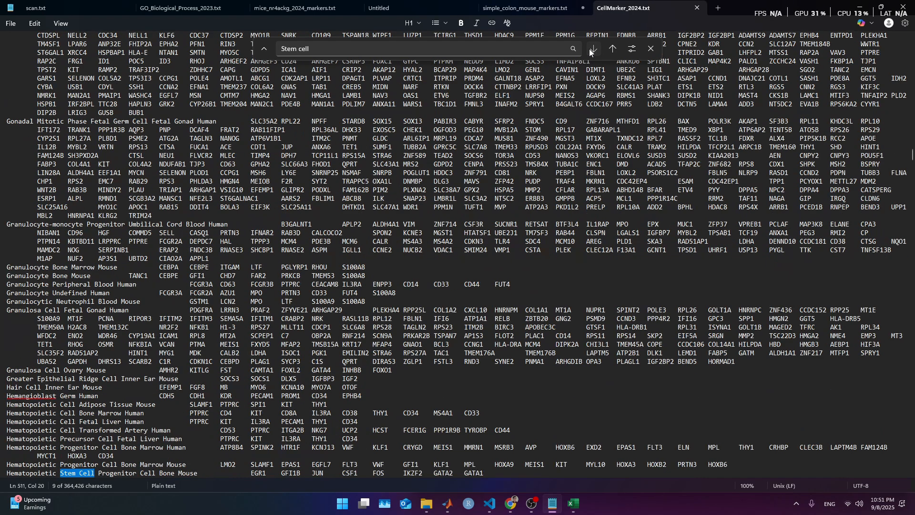
# Step through the "Stem cell" matches in CellMarker_2024.txt as far as the Intestinal Stem Cell Colon Epithelium Human entry
pyautogui.click(589, 48)
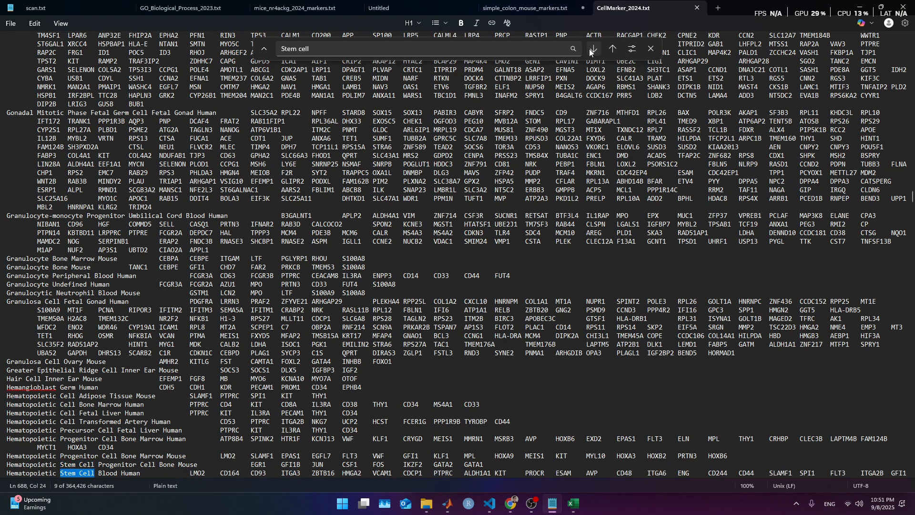
pyautogui.click(589, 48)
pyautogui.click(589, 49)
pyautogui.click(589, 49)
pyautogui.click(589, 49)
pyautogui.click(589, 48)
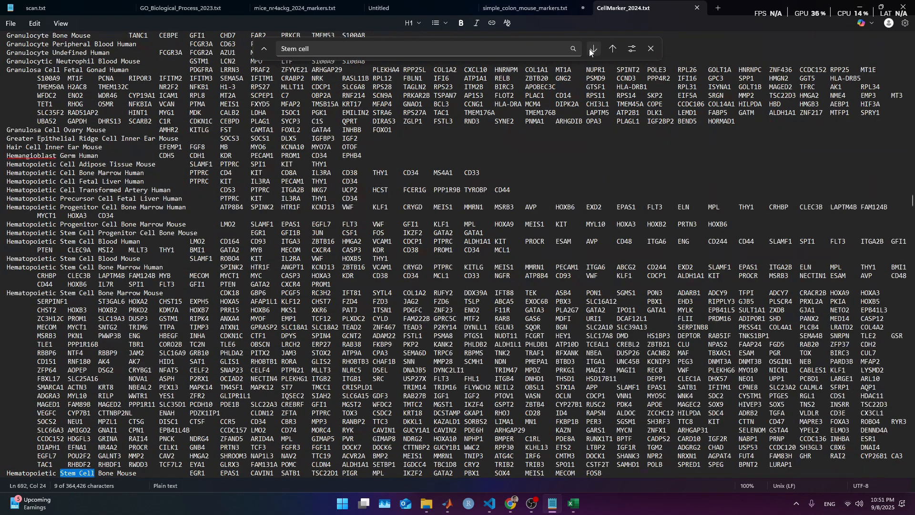
pyautogui.click(589, 48)
pyautogui.click(589, 49)
pyautogui.click(589, 49)
pyautogui.click(589, 49)
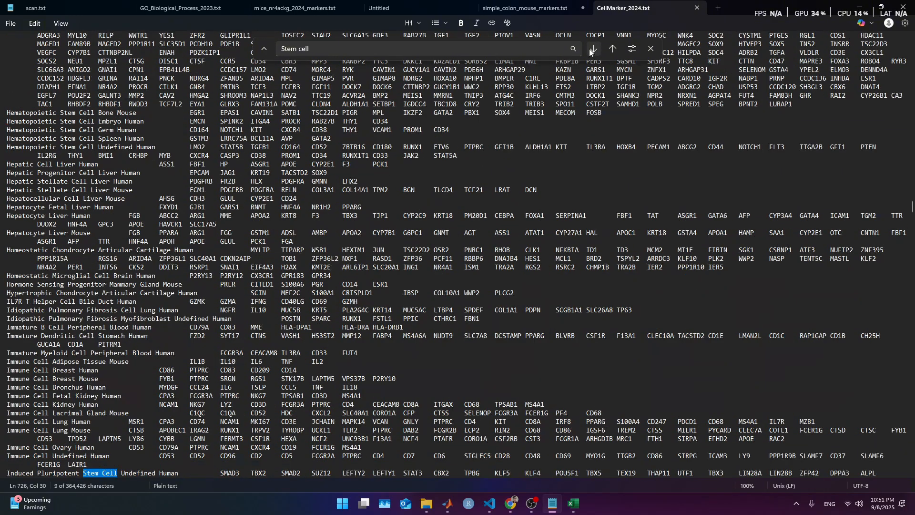
pyautogui.click(589, 49)
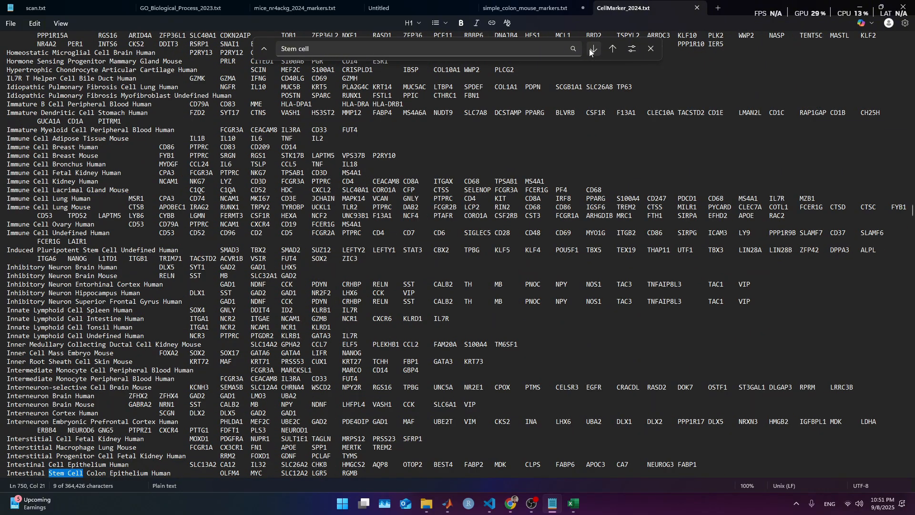
# Compare the intestinal stem cell entries for colon epithelium, epithelium, intestine and small intestine by species and marker genes
pyautogui.scroll(-2, 73, 446)
pyautogui.tripleClick(117, 423)
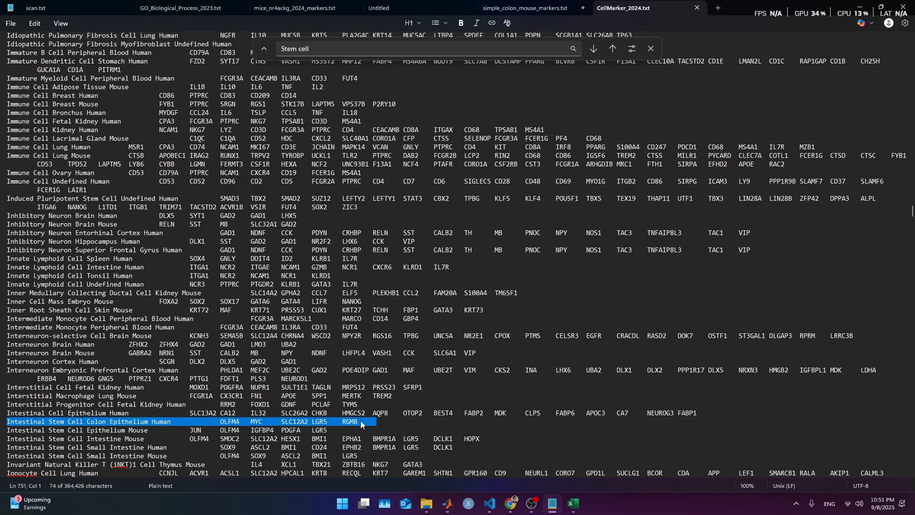
pyautogui.tripleClick(165, 432)
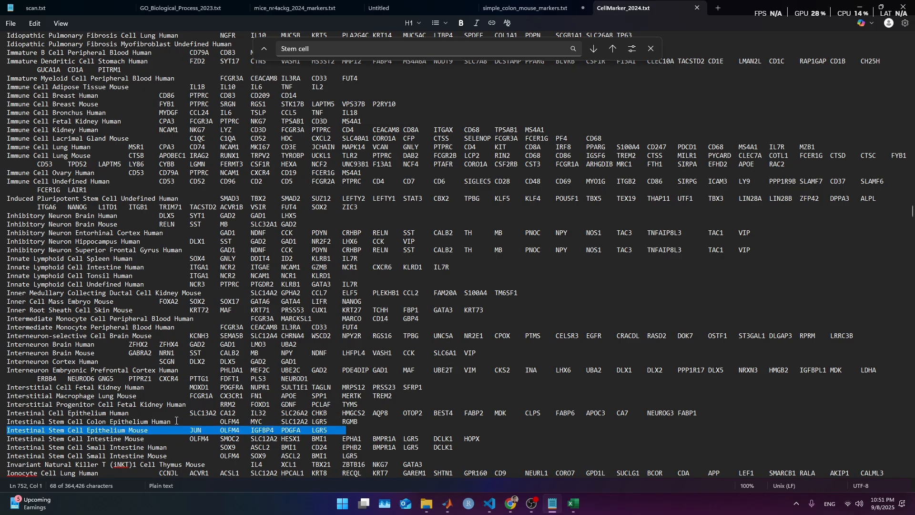
pyautogui.tripleClick(177, 423)
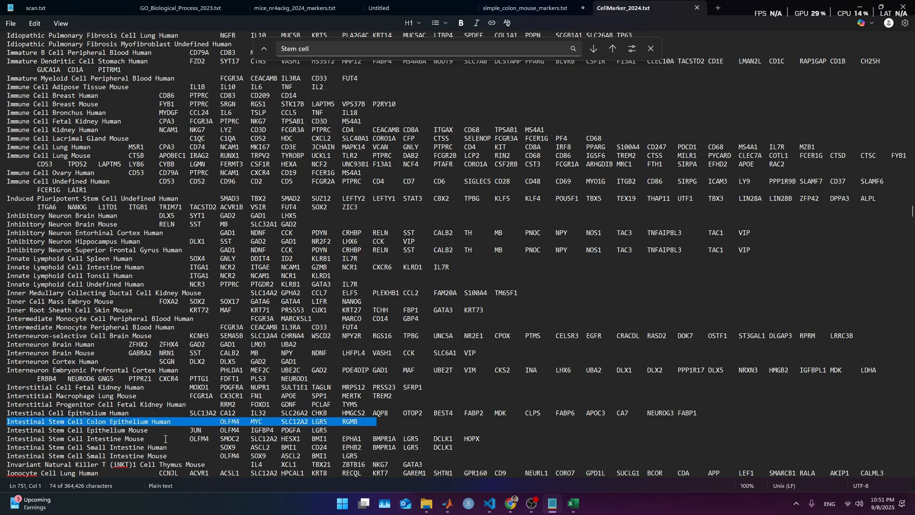
pyautogui.moveTo(160, 439); pyautogui.dragTo(7, 430)
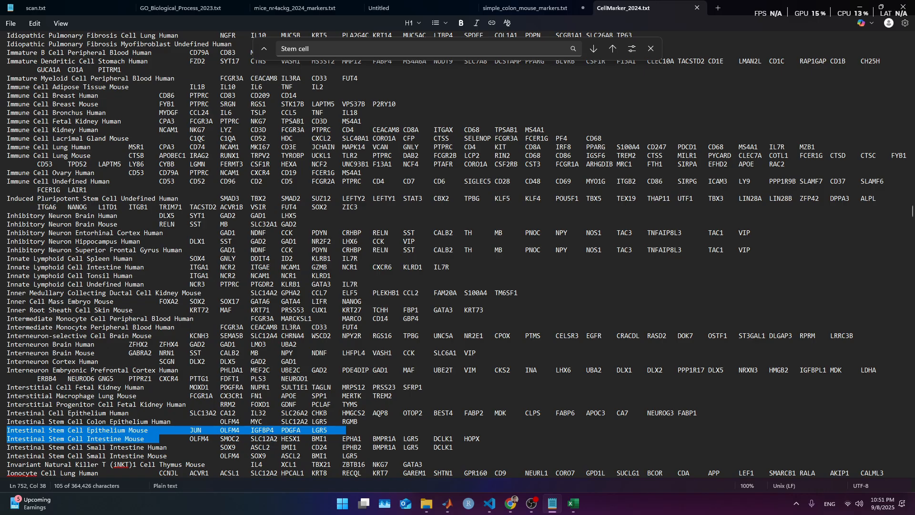
pyautogui.tripleClick(160, 448)
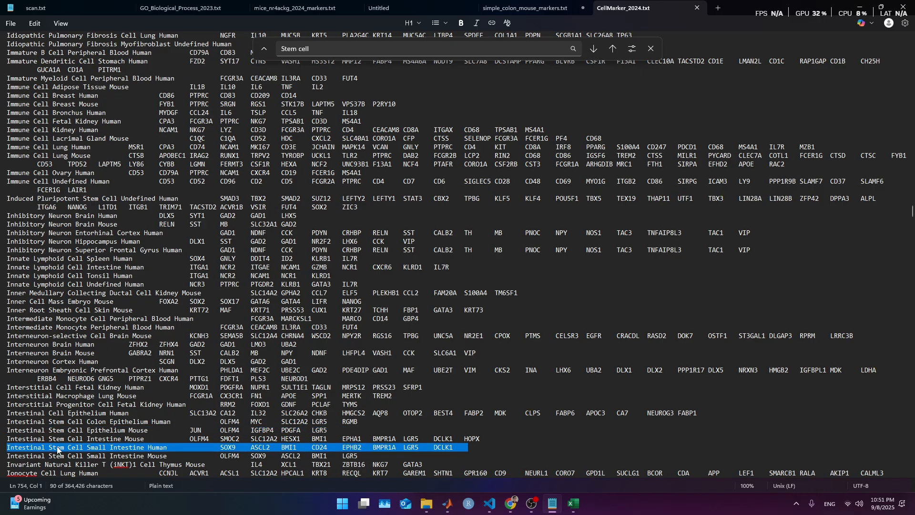
# Copy the Intestinal Stem Cell Colon Epithelium Human row to the end of simple_colon_mouse_markers.txt, set off by blank lines
pyautogui.tripleClick(138, 425)
pyautogui.hotkey('ctrl', 'c')
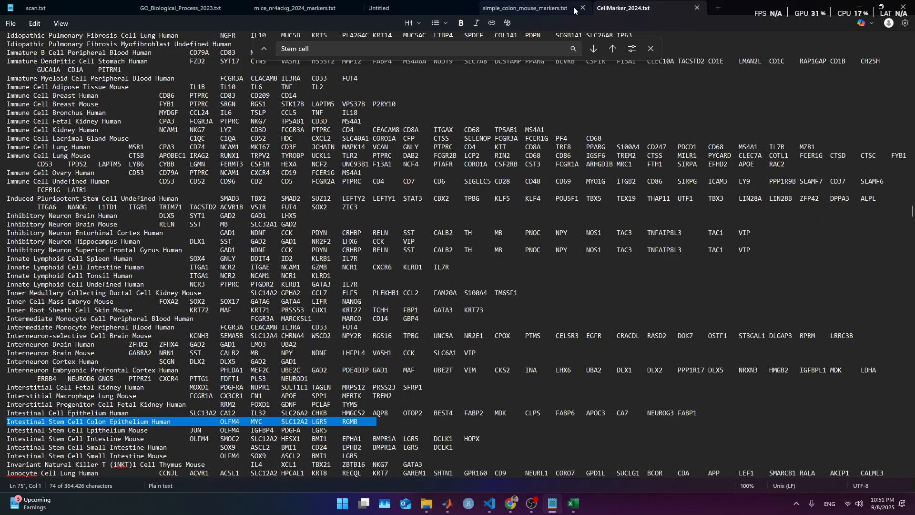
pyautogui.click(571, 7)
pyautogui.click(208, 370)
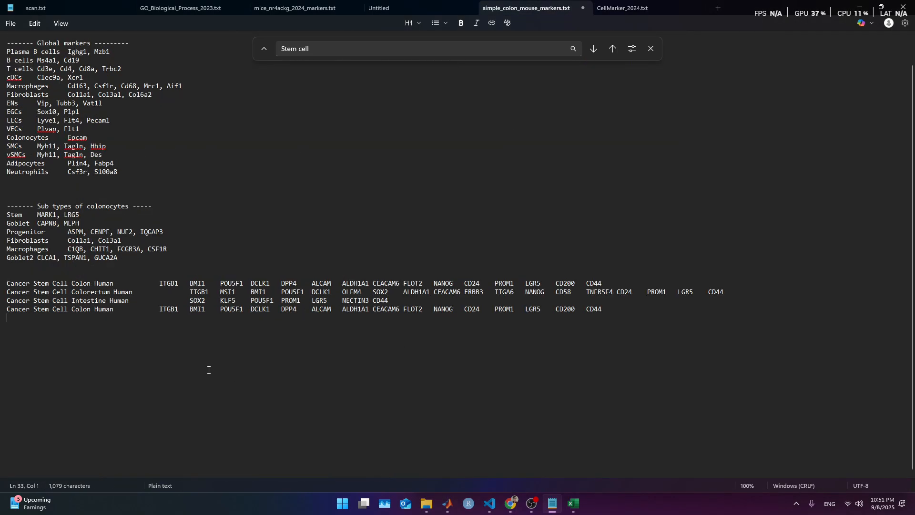
pyautogui.hotkey('ctrl', 'v')
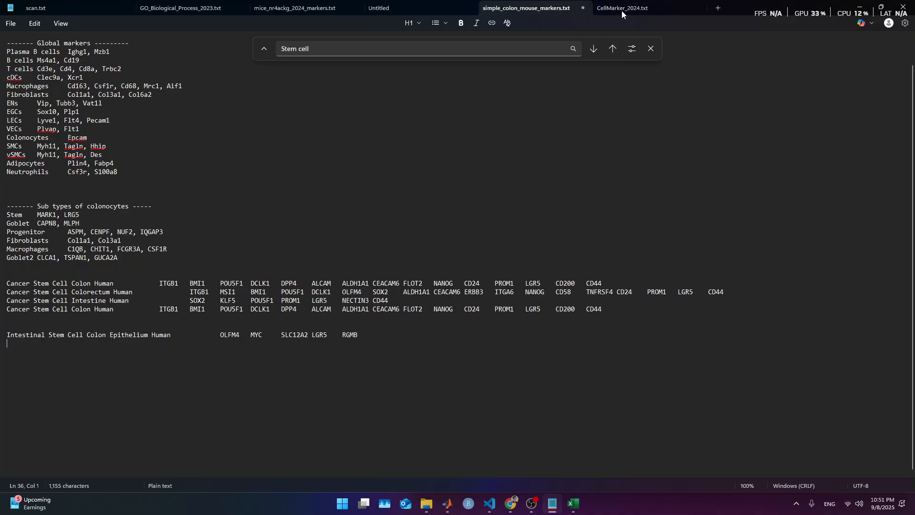
# Return to CellMarker_2024.txt and review the Intestinal Stem Cell rows for mouse intestine and human small intestine
pyautogui.click(621, 11)
pyautogui.scroll(-2, 162, 395)
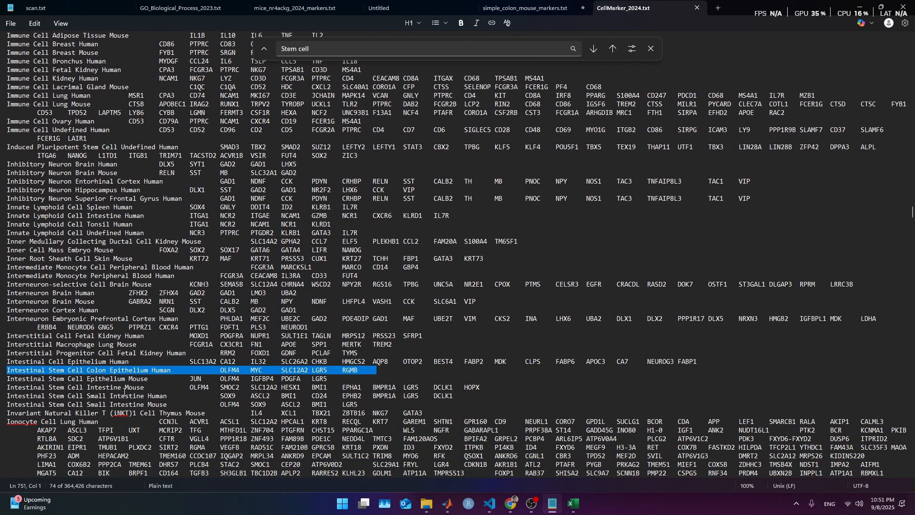
pyautogui.click(102, 388)
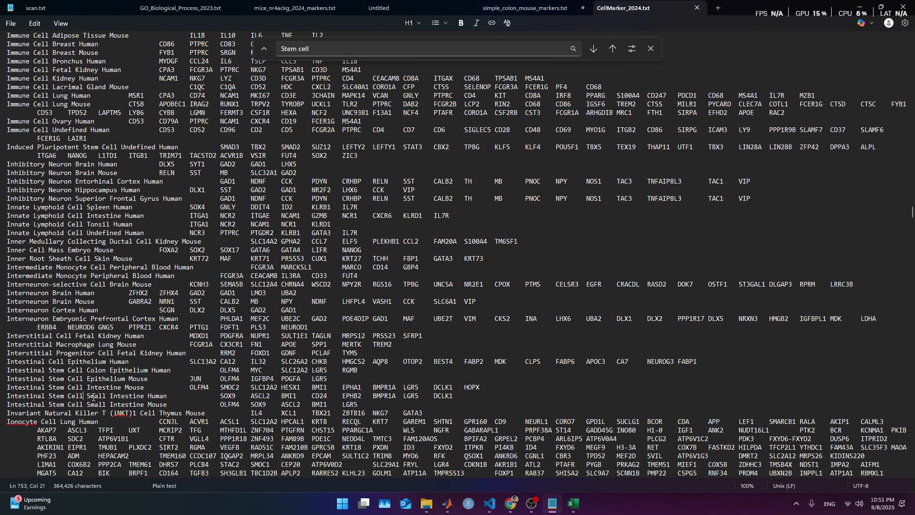
pyautogui.click(134, 397)
pyautogui.click(159, 388)
pyautogui.tripleClick(155, 397)
pyautogui.click(415, 413)
# Find the LGR5+ Stem Cell Large Intestine Human entry and copy it below the last row in simple_colon_mouse_markers.txt
pyautogui.click(594, 49)
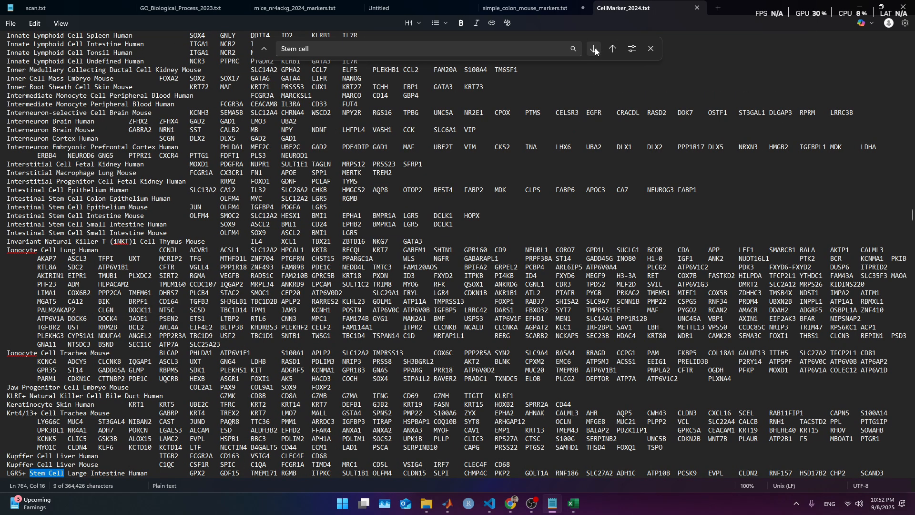
pyautogui.scroll(-2, 105, 430)
pyautogui.tripleClick(105, 430)
pyautogui.hotkey('ctrl', 'c')
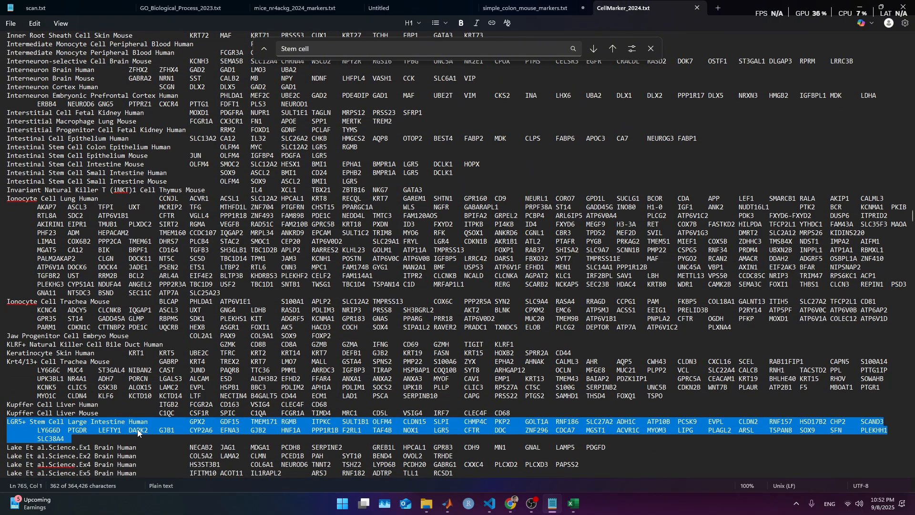
pyautogui.click(514, 7)
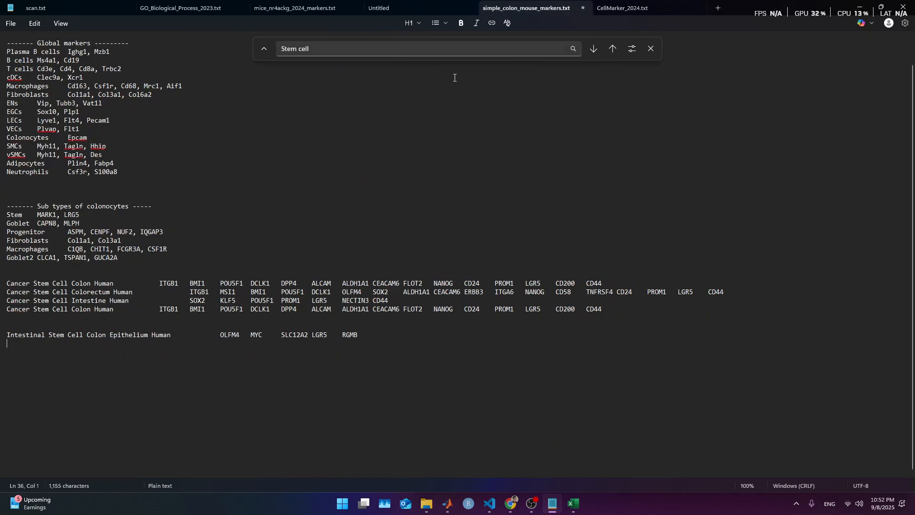
pyautogui.hotkey('ctrl', 'v')
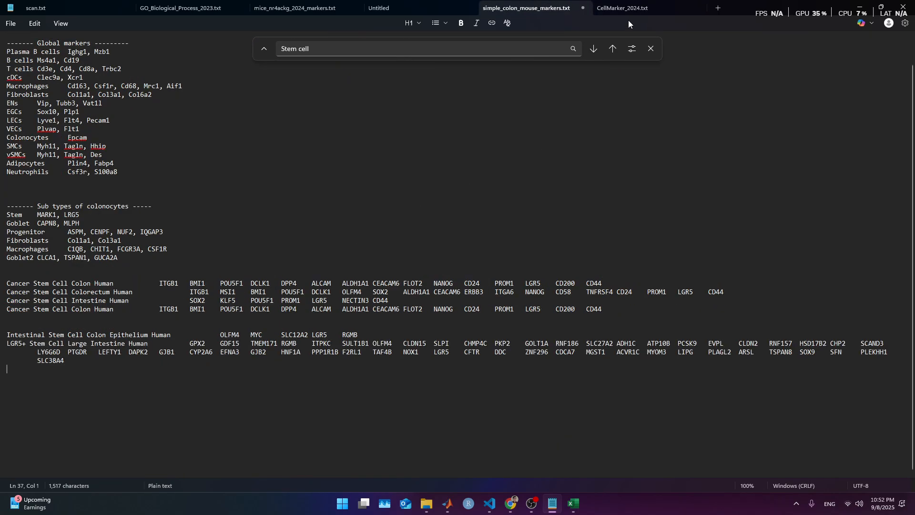
# Check the "Stem cell" matches in CellMarker_2024.txt that follow the LGR5+ entry for further colon or intestine cell types
pyautogui.click(624, 8)
pyautogui.scroll(-2, 129, 399)
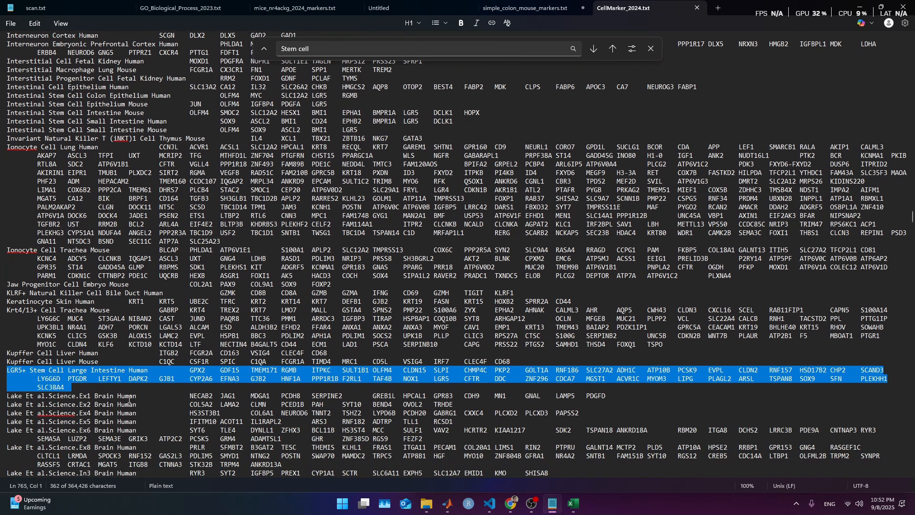
pyautogui.click(128, 397)
pyautogui.click(593, 49)
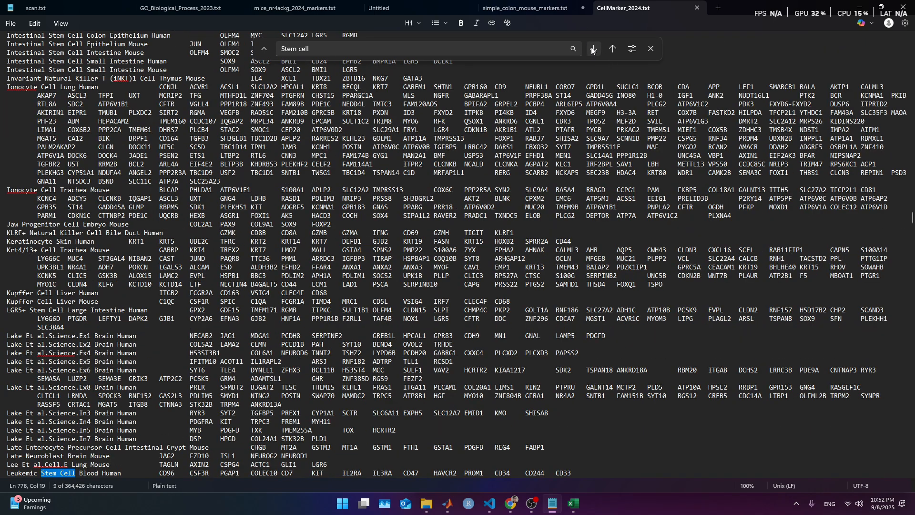
pyautogui.click(593, 49)
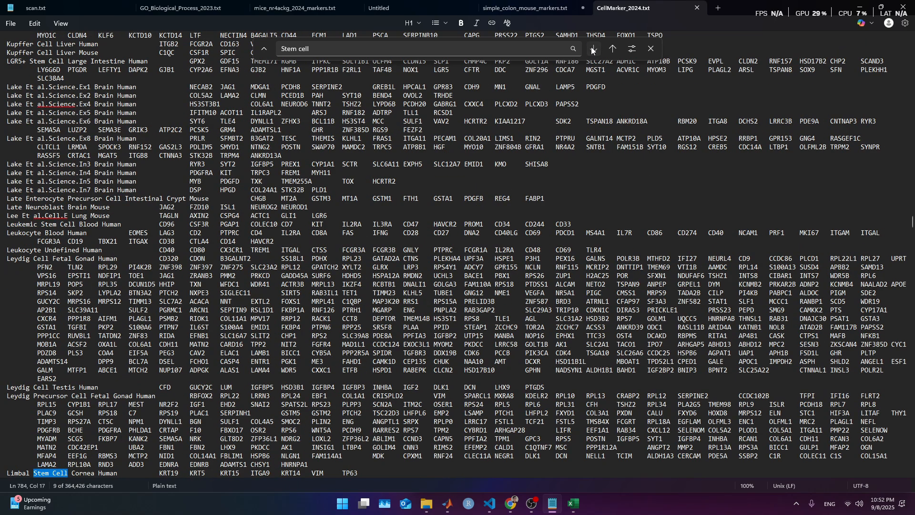
pyautogui.click(592, 49)
pyautogui.click(592, 48)
pyautogui.click(591, 48)
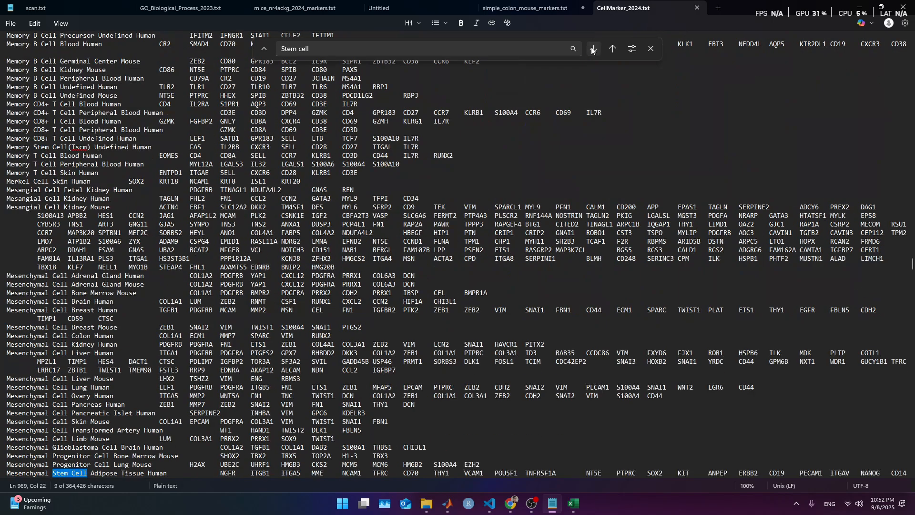
pyautogui.click(591, 48)
pyautogui.click(592, 50)
pyautogui.click(592, 50)
pyautogui.click(592, 50)
pyautogui.click(593, 49)
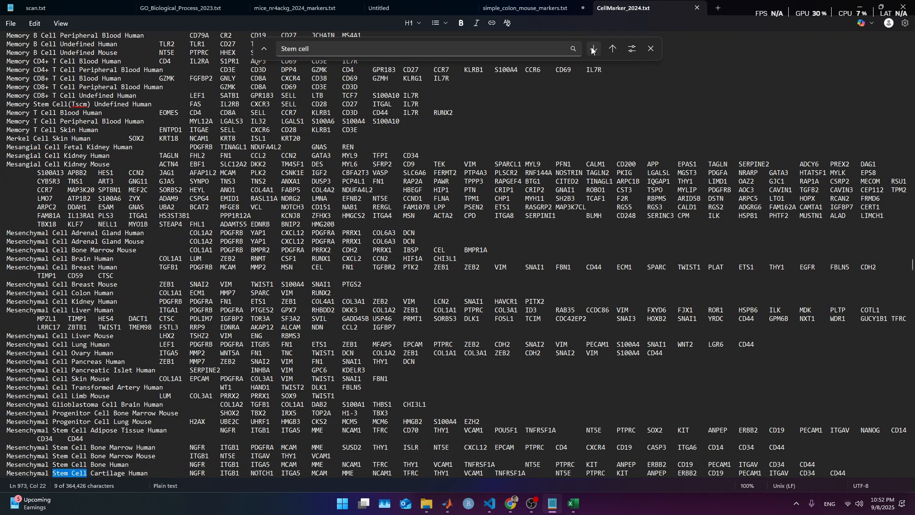
pyautogui.click(592, 49)
pyautogui.click(592, 50)
pyautogui.click(592, 49)
pyautogui.click(592, 49)
pyautogui.click(592, 50)
pyautogui.click(593, 50)
pyautogui.click(593, 49)
pyautogui.click(592, 50)
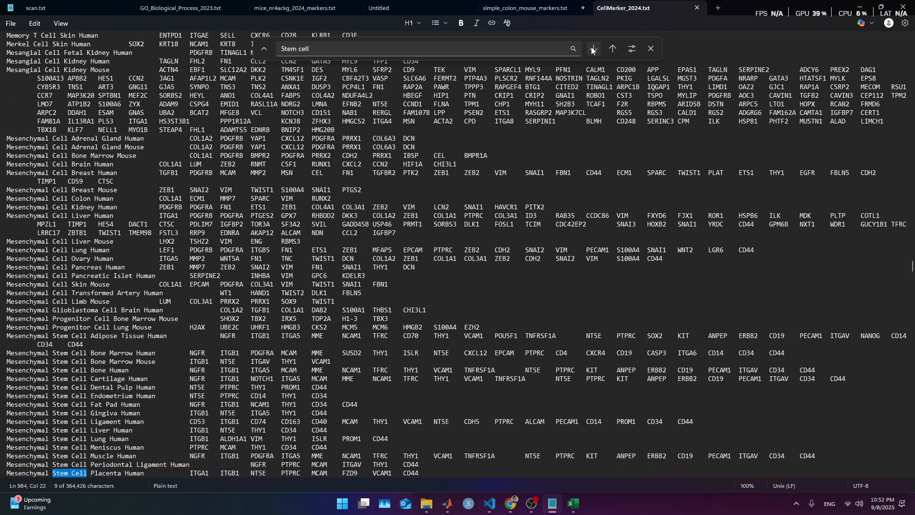
pyautogui.click(592, 50)
pyautogui.click(593, 50)
pyautogui.click(592, 50)
pyautogui.click(592, 49)
pyautogui.click(592, 49)
pyautogui.click(592, 50)
pyautogui.click(593, 49)
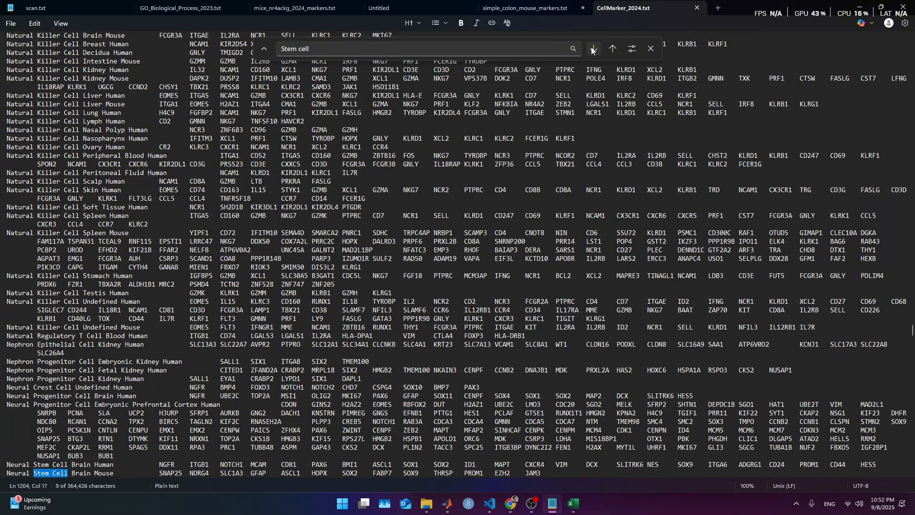
pyautogui.click(592, 49)
pyautogui.click(592, 49)
pyautogui.click(592, 50)
pyautogui.click(592, 50)
pyautogui.click(592, 50)
pyautogui.click(592, 50)
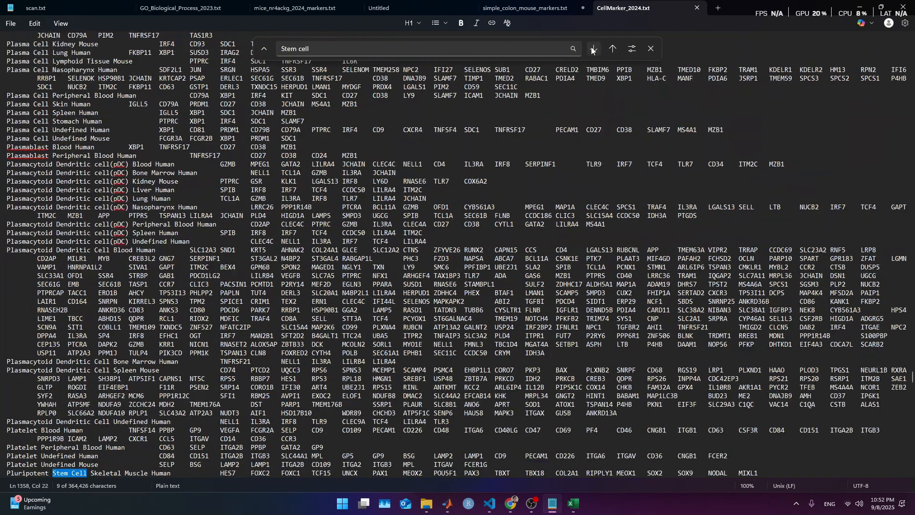
pyautogui.click(592, 50)
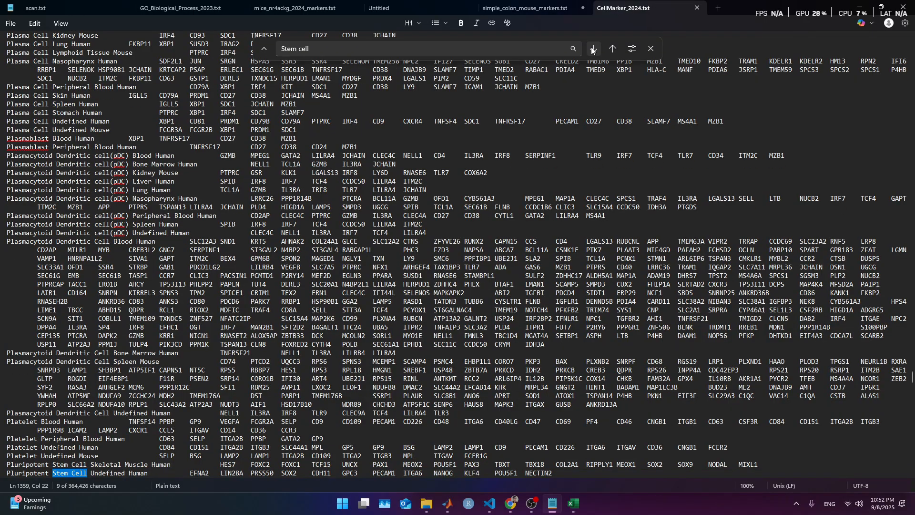
pyautogui.click(592, 49)
pyautogui.click(592, 49)
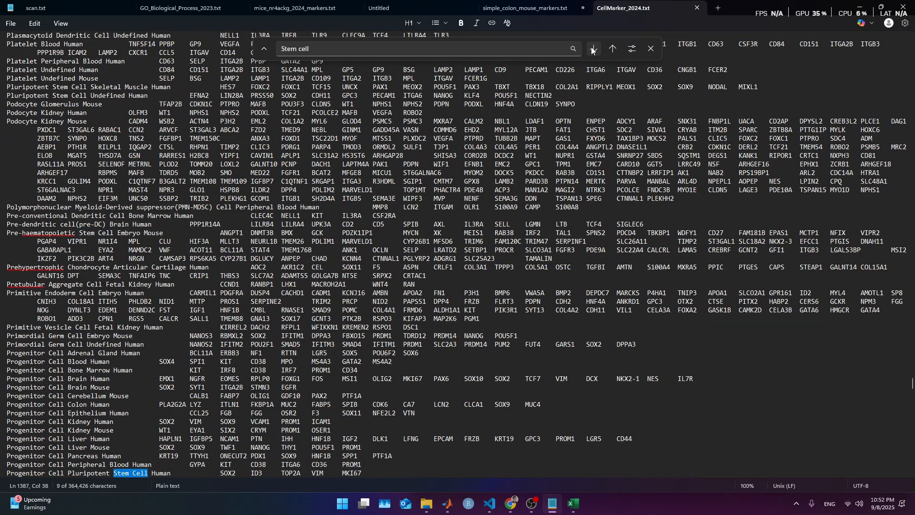
pyautogui.click(592, 49)
pyautogui.click(592, 49)
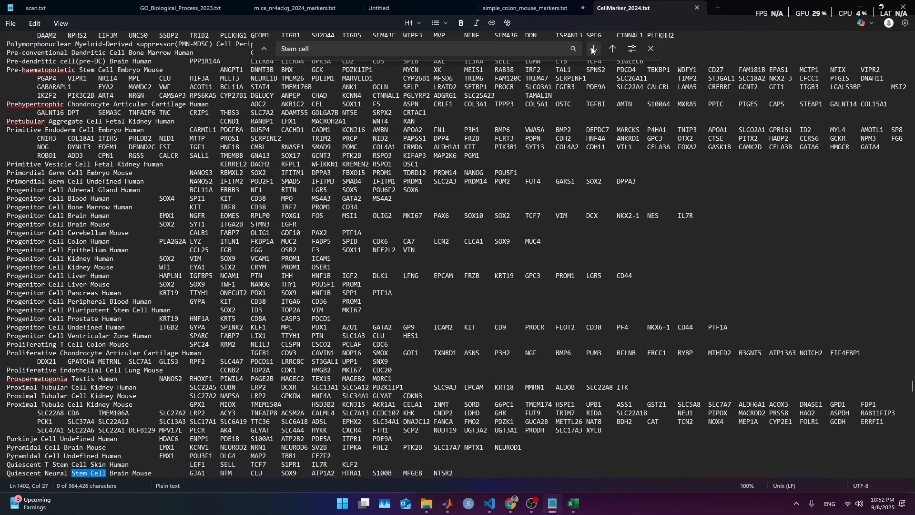
pyautogui.click(592, 50)
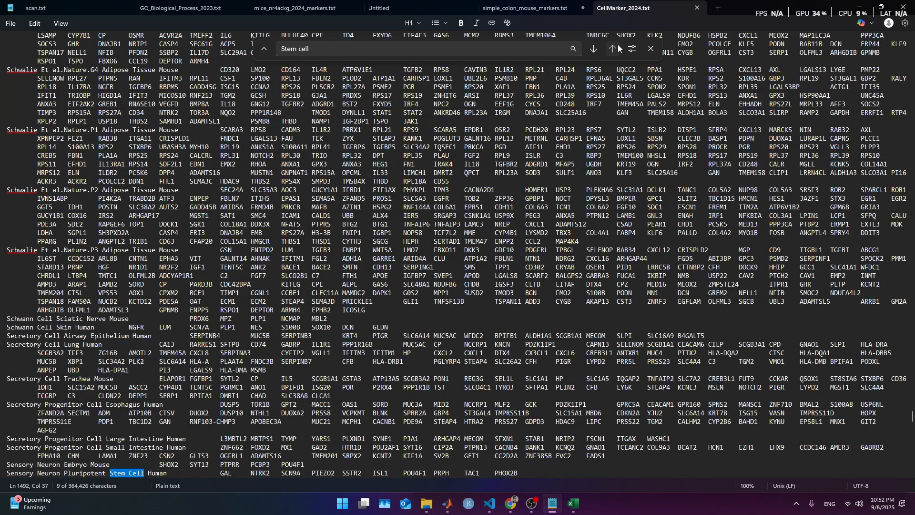
# Go through the further "Stem cell" matches in CellMarker_2024.txt as far as the Stem Cell Colon Human entry
pyautogui.click(613, 48)
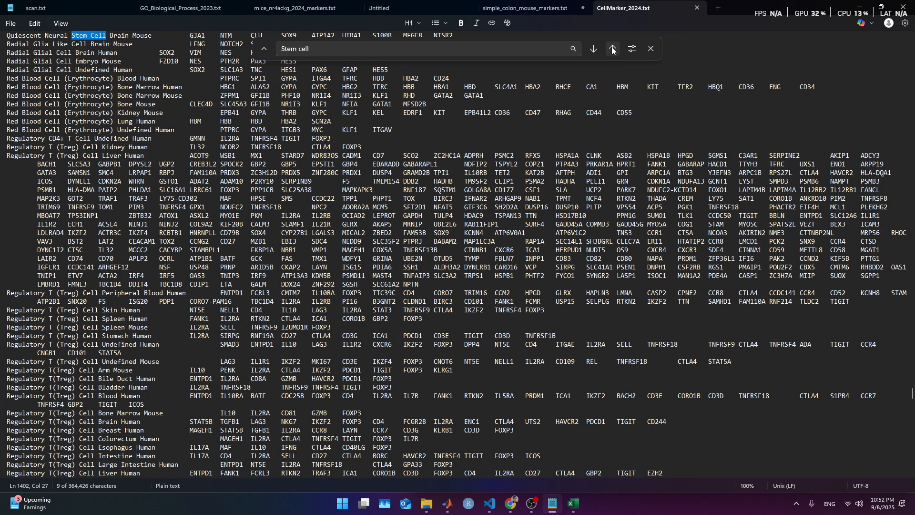
pyautogui.click(596, 49)
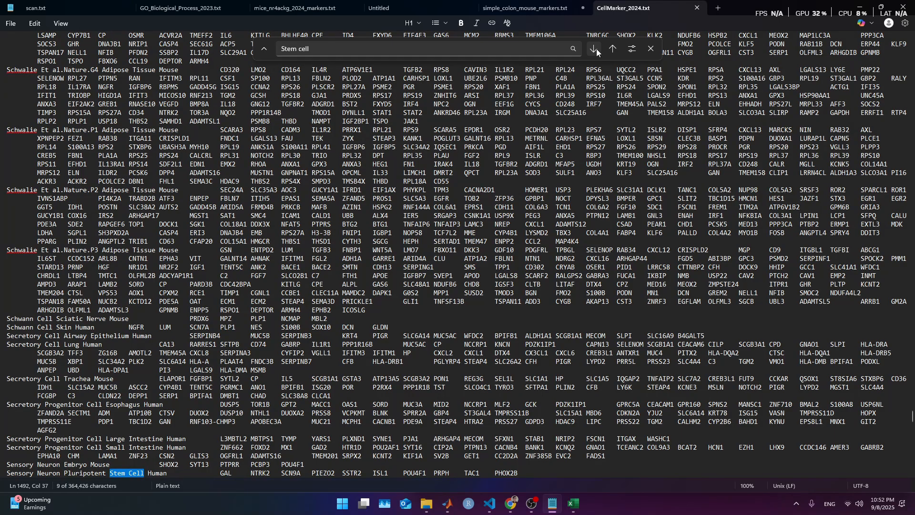
pyautogui.click(596, 49)
pyautogui.click(596, 48)
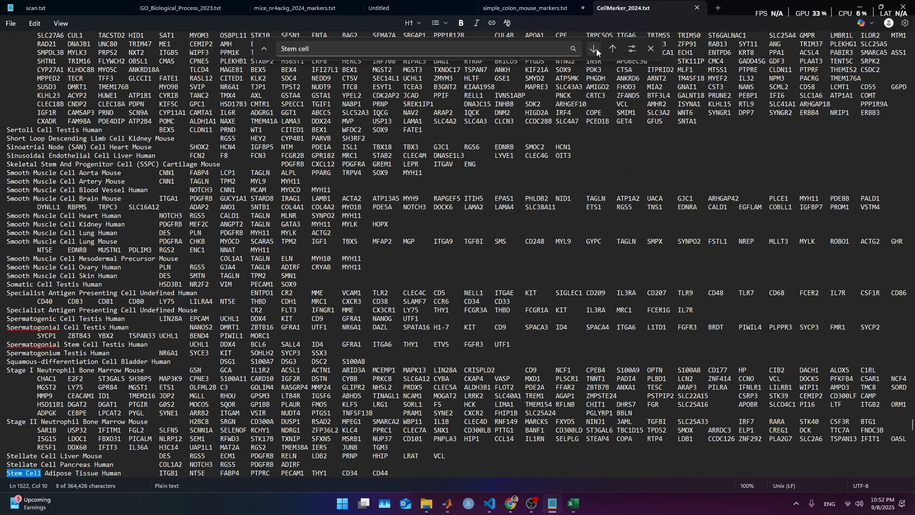
pyautogui.click(596, 49)
pyautogui.click(596, 49)
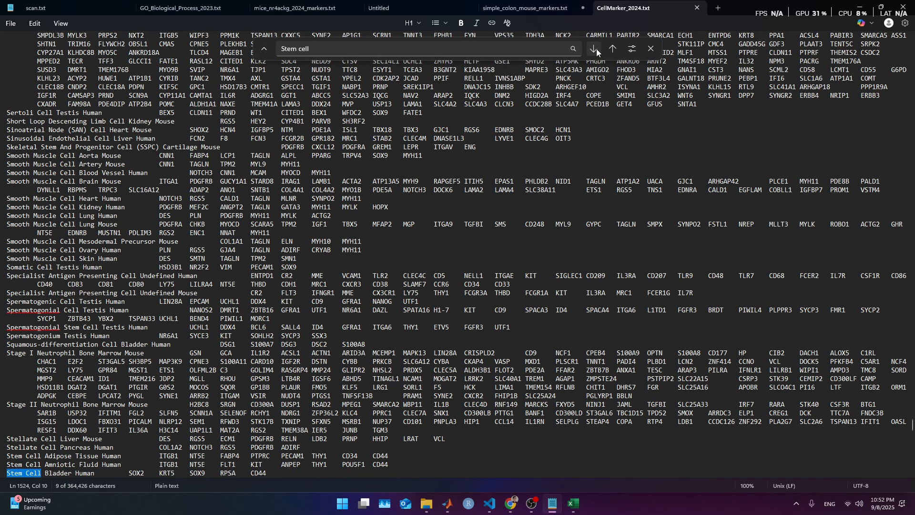
pyautogui.click(596, 49)
pyautogui.click(596, 49)
pyautogui.click(597, 48)
pyautogui.click(596, 49)
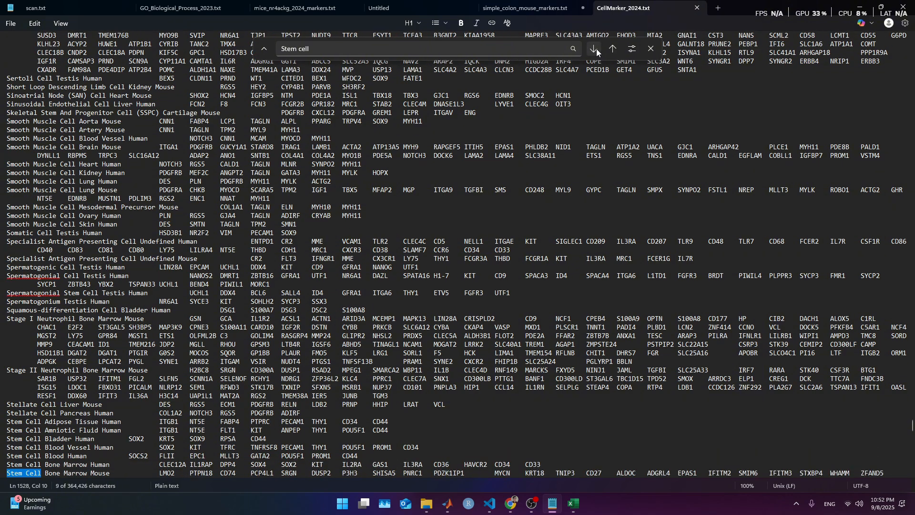
pyautogui.click(597, 49)
pyautogui.click(596, 49)
pyautogui.click(596, 49)
pyautogui.click(596, 48)
pyautogui.click(596, 48)
pyautogui.click(596, 49)
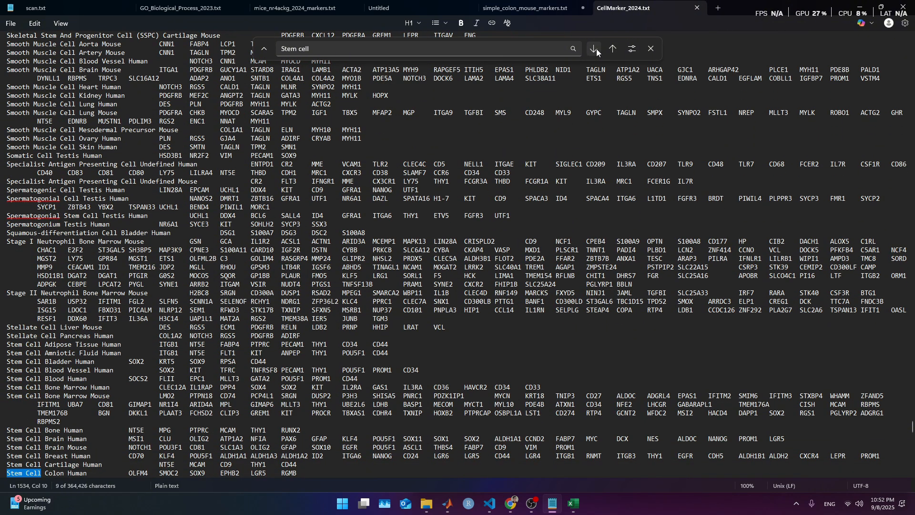
pyautogui.click(596, 49)
# Copy the Stem Cell Colon Human row to the end of simple_colon_mouse_markers.txt
pyautogui.tripleClick(168, 465)
pyautogui.hotkey('ctrl', 'c')
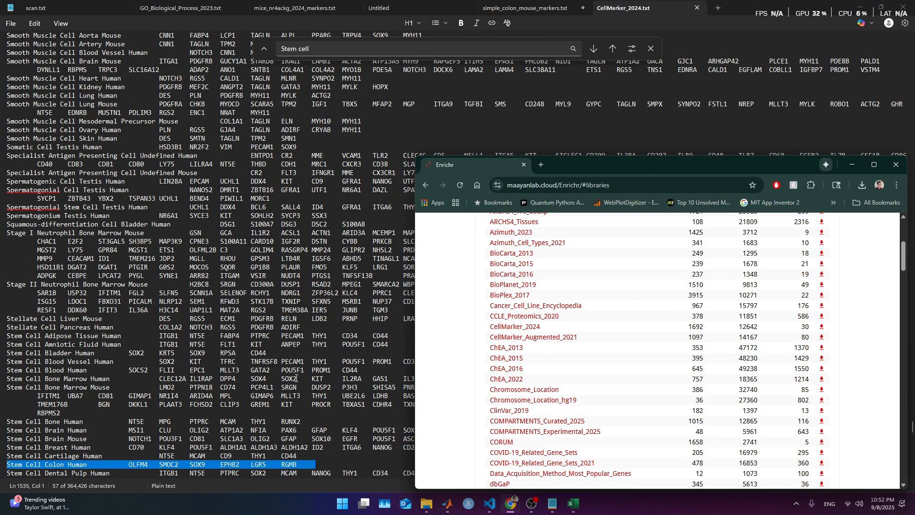
pyautogui.click(596, 57)
pyautogui.click(568, 6)
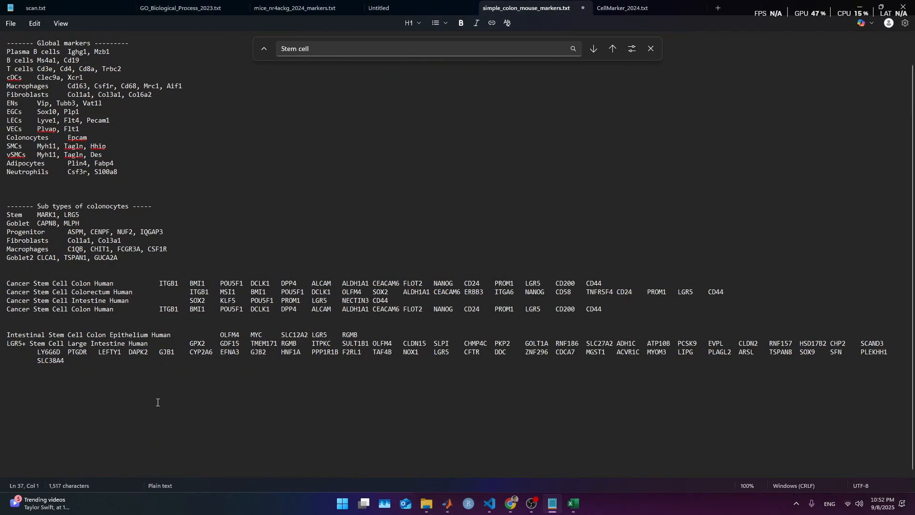
pyautogui.hotkey('ctrl', 'v')
# Return to CellMarker_2024.txt and examine the individual marker genes in the Stem Cell Colon Human row
pyautogui.click(629, 9)
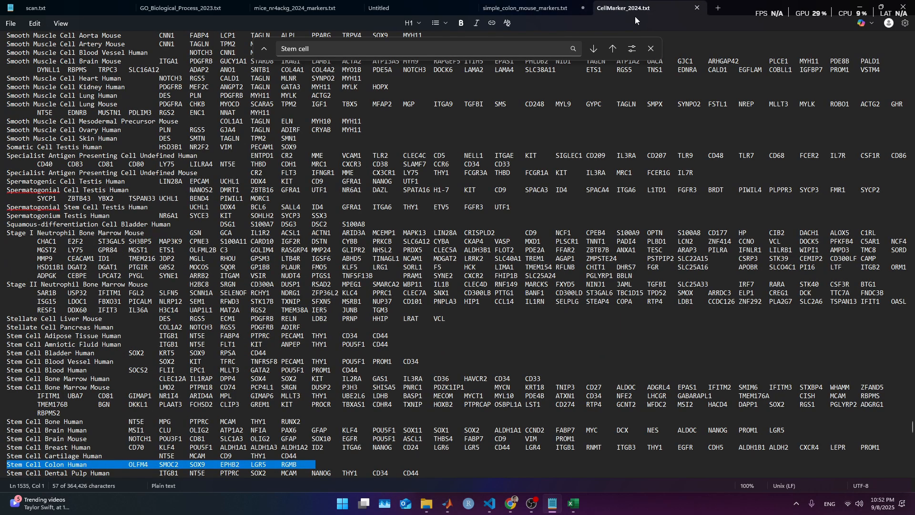
pyautogui.tripleClick(120, 465)
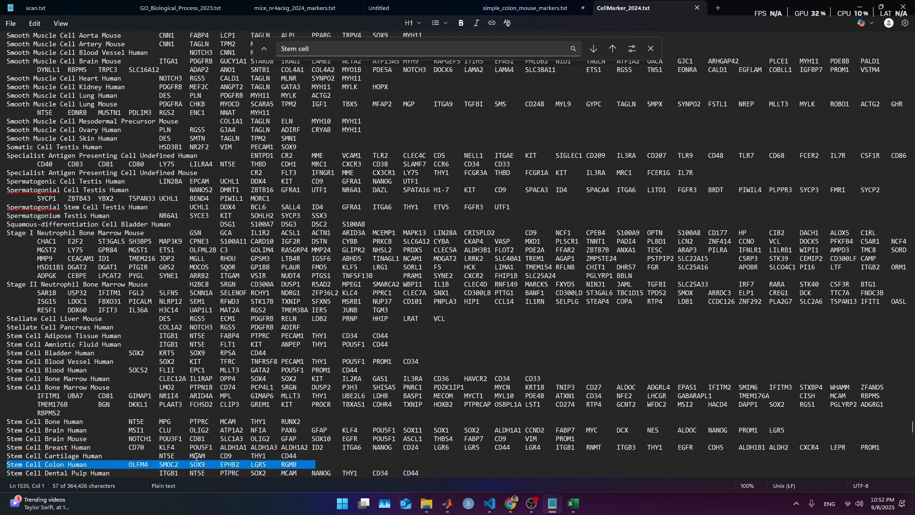
pyautogui.doubleClick(260, 465)
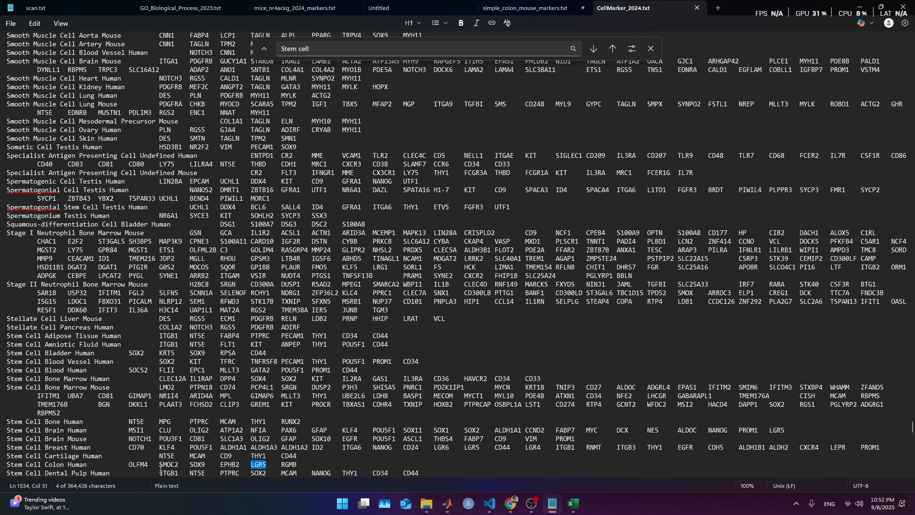
pyautogui.doubleClick(138, 464)
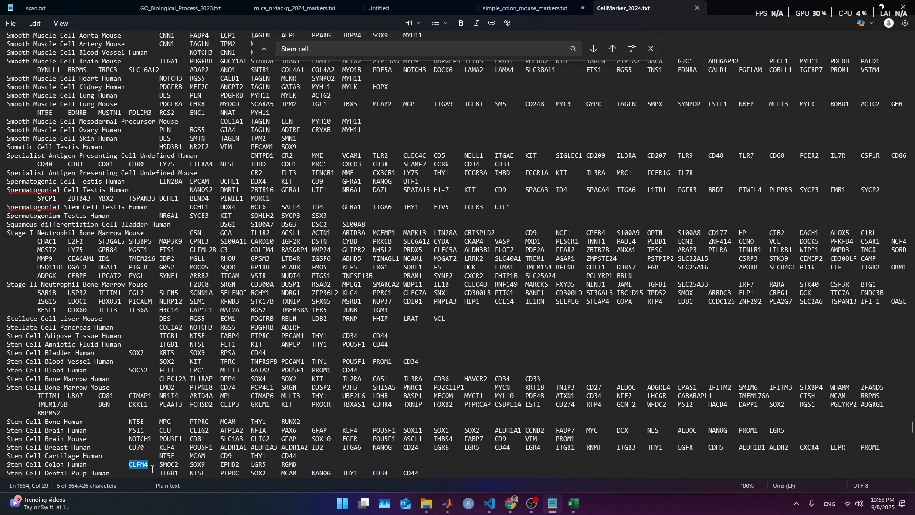
pyautogui.doubleClick(169, 464)
pyautogui.doubleClick(198, 464)
pyautogui.click(302, 464)
# Find the Stem Cell Intestine Human row among the following matches and copy it below the last row in simple_colon_mouse_markers.txt
pyautogui.click(592, 50)
pyautogui.click(592, 49)
pyautogui.click(592, 49)
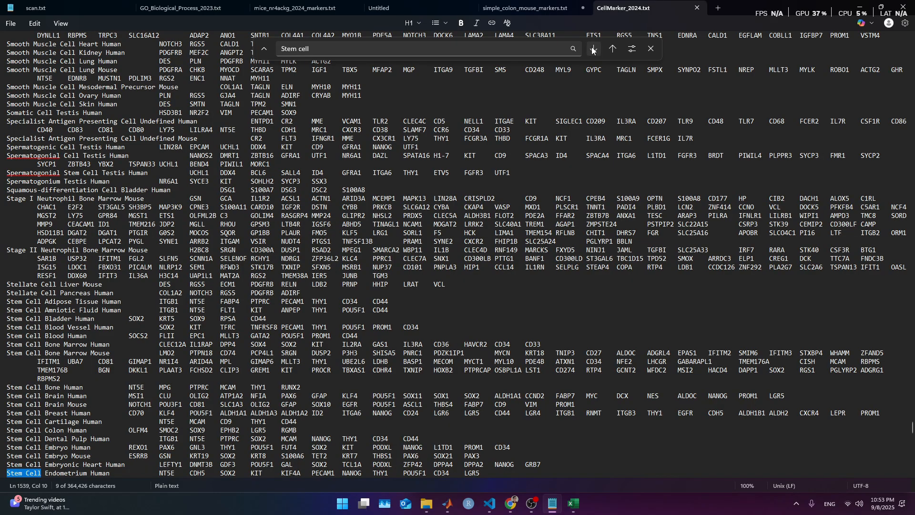
pyautogui.click(592, 49)
pyautogui.click(593, 50)
pyautogui.click(592, 49)
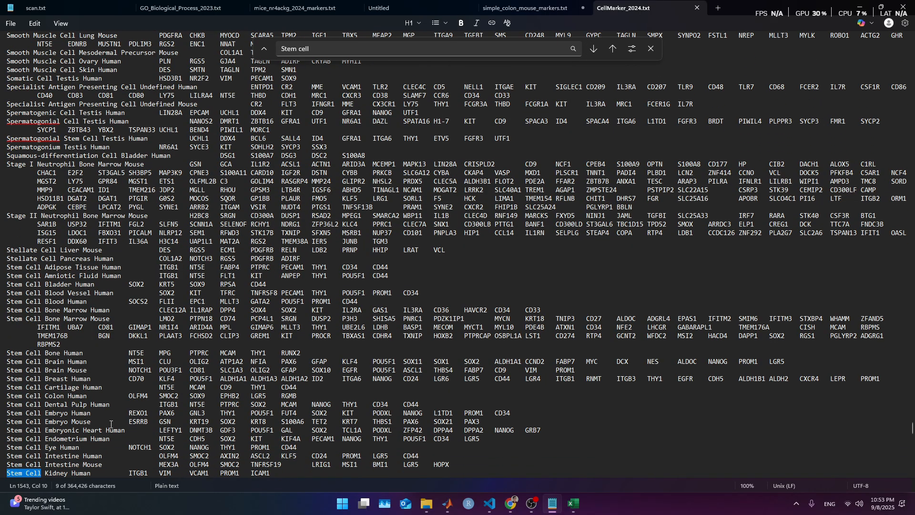
pyautogui.tripleClick(72, 458)
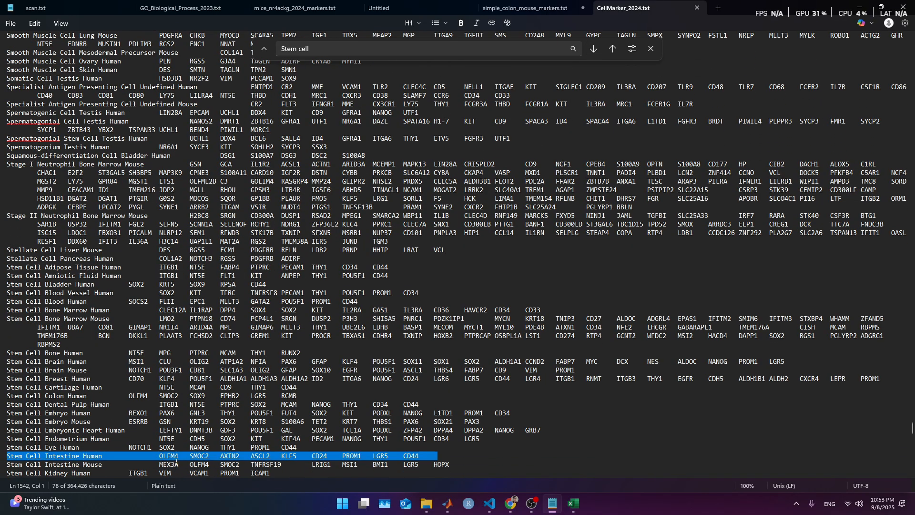
pyautogui.click(543, 13)
pyautogui.write('Stem Cell Intestine Human\t\tOLFM4\tSMOC2\tAXIN2\tASCL2\tKLF5\tCD24\tPROM1\tLGR5\tCD44')
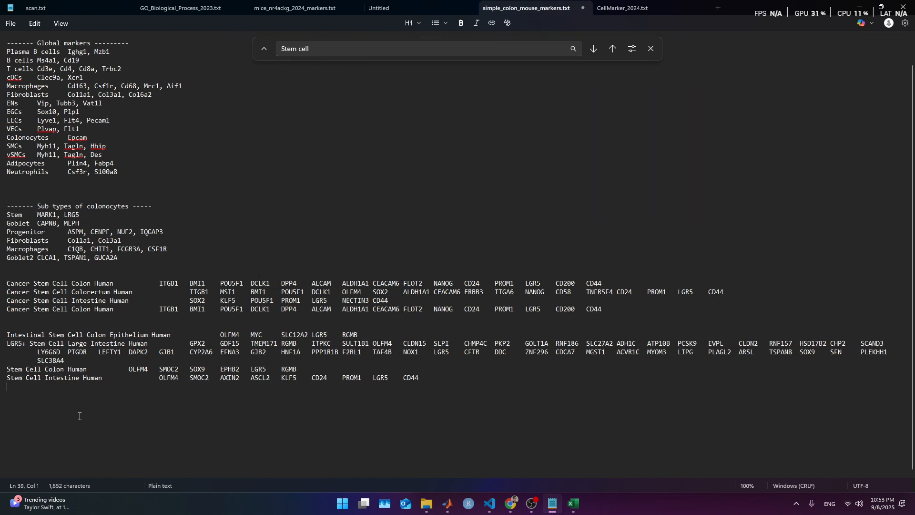
# Review the tissue name and marker genes in the added Stem Cell Intestine Human row
pyautogui.doubleClick(62, 377)
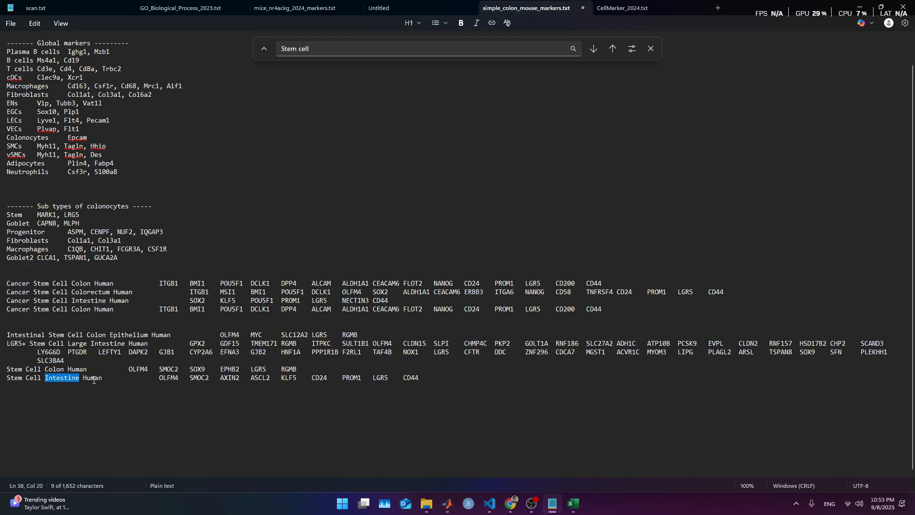
pyautogui.click(163, 378)
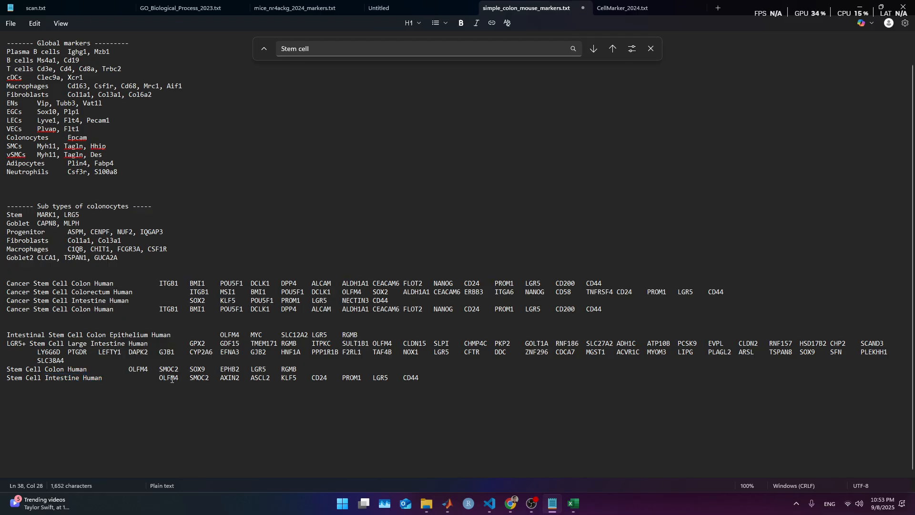
pyautogui.click(223, 377)
pyautogui.doubleClick(224, 377)
pyautogui.doubleClick(257, 379)
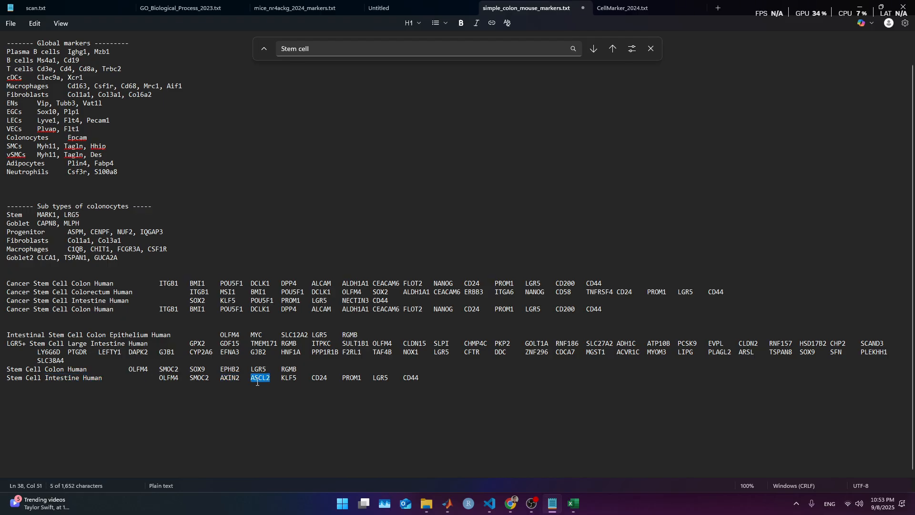
pyautogui.click(344, 378)
pyautogui.doubleClick(351, 378)
pyautogui.doubleClick(381, 378)
pyautogui.tripleClick(418, 378)
pyautogui.doubleClick(413, 379)
# Return to CellMarker_2024.txt and recheck the "Stem cell" matches around the human and mouse intestine rows
pyautogui.click(620, 9)
pyautogui.scroll(-2, 406, 300)
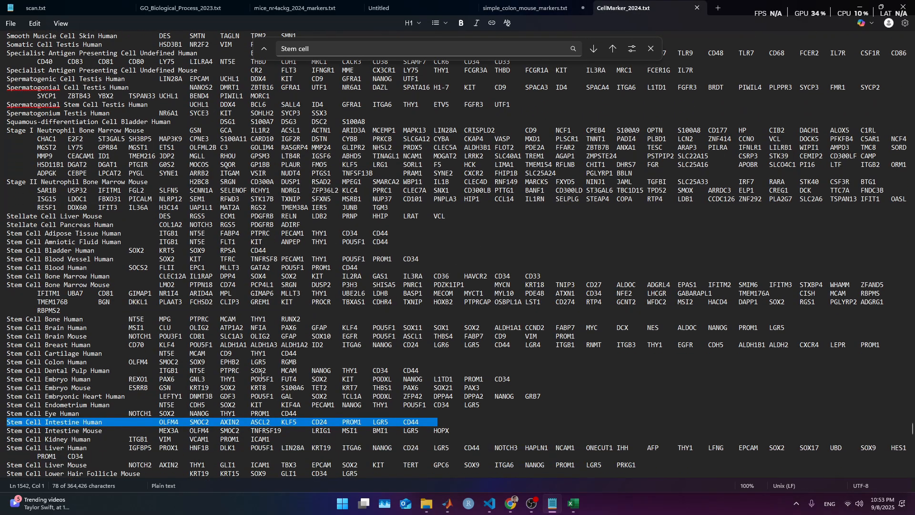
pyautogui.click(258, 371)
pyautogui.click(594, 50)
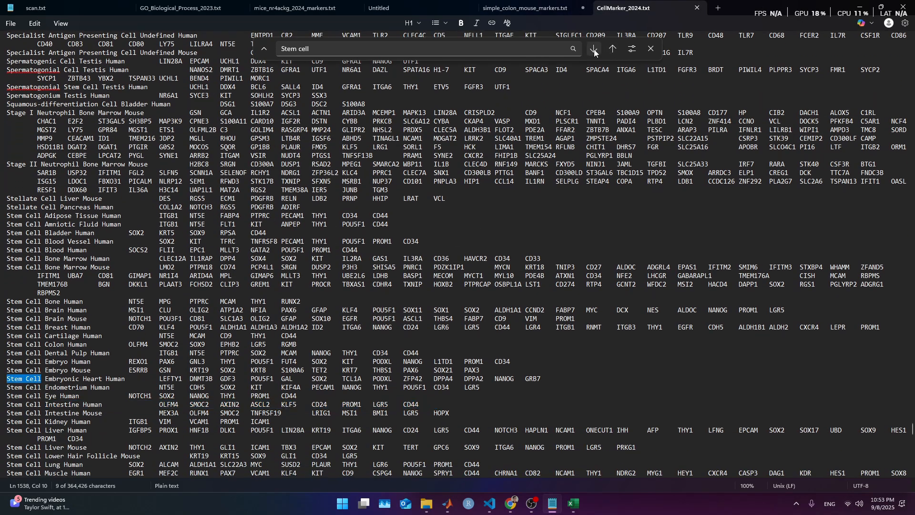
pyautogui.click(594, 50)
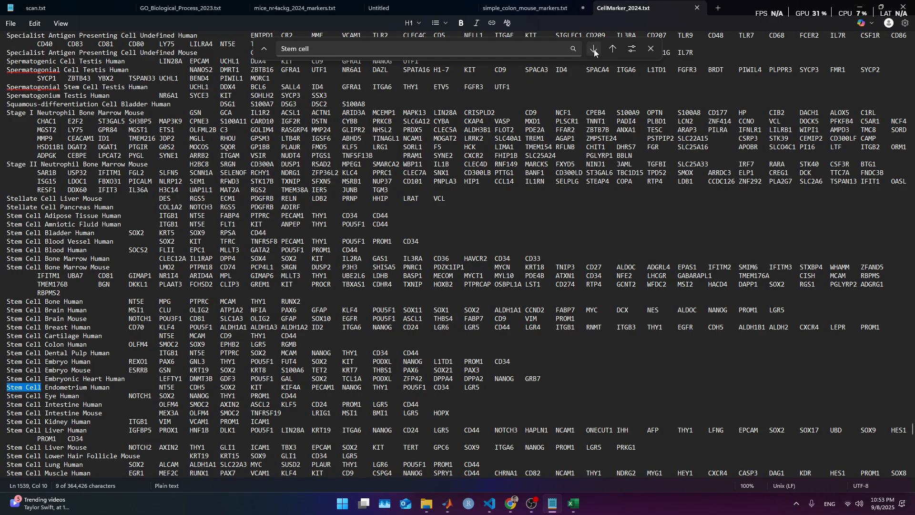
pyautogui.click(593, 50)
pyautogui.click(594, 50)
pyautogui.click(594, 50)
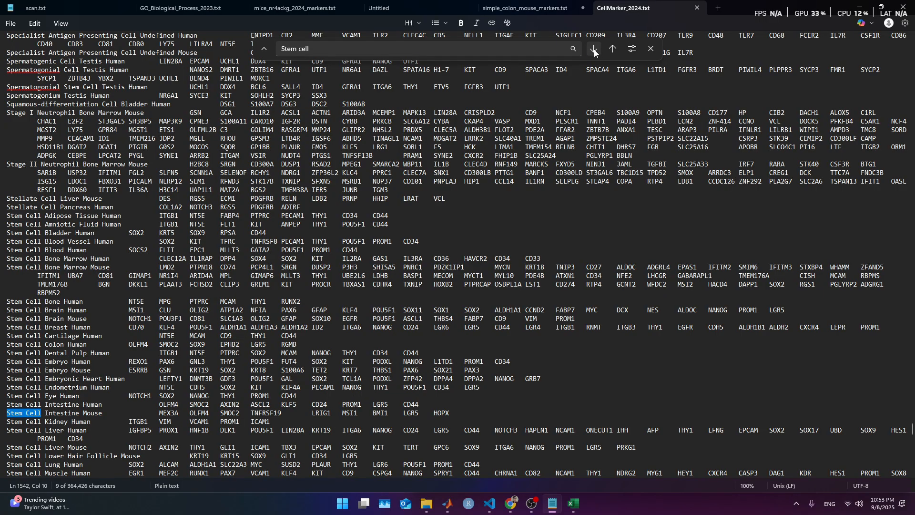
pyautogui.tripleClick(96, 403)
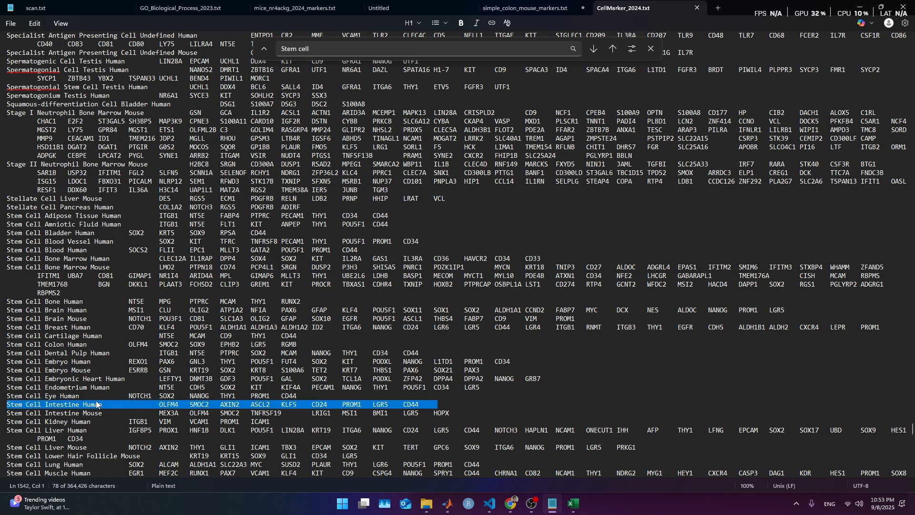
pyautogui.click(71, 408)
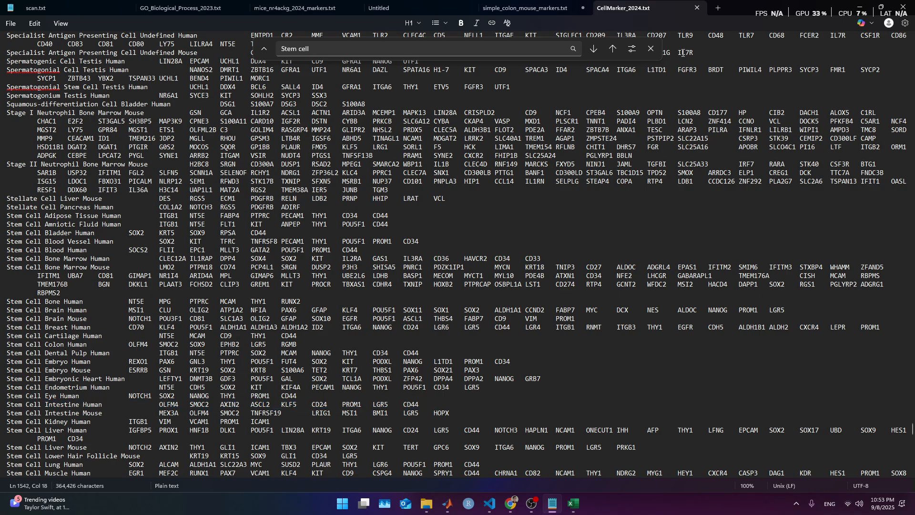
# Check the remaining "Stem cell" matches through the end of CellMarker_2024.txt and again from its beginning for other colon or intestine entries
pyautogui.click(589, 56)
pyautogui.click(589, 55)
pyautogui.click(589, 55)
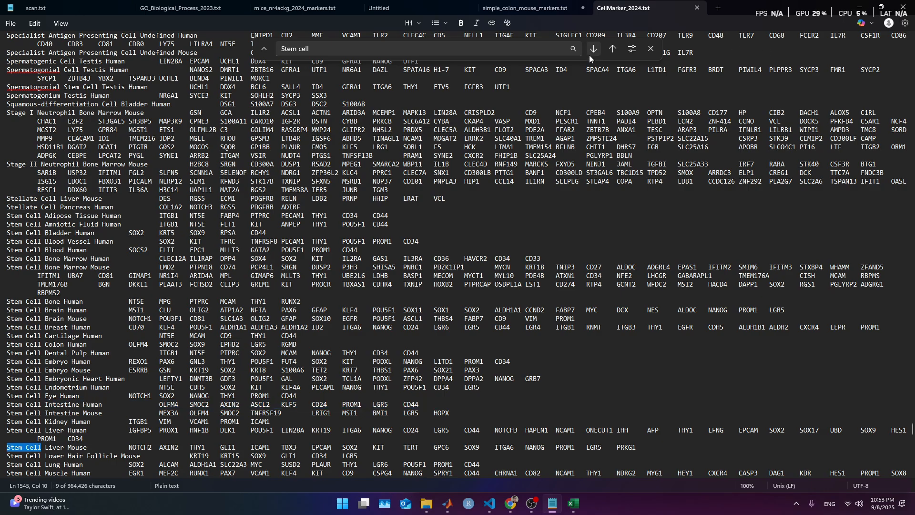
pyautogui.click(589, 55)
pyautogui.click(589, 56)
pyautogui.click(589, 55)
pyautogui.click(589, 56)
pyautogui.click(589, 56)
pyautogui.click(589, 55)
pyautogui.click(589, 55)
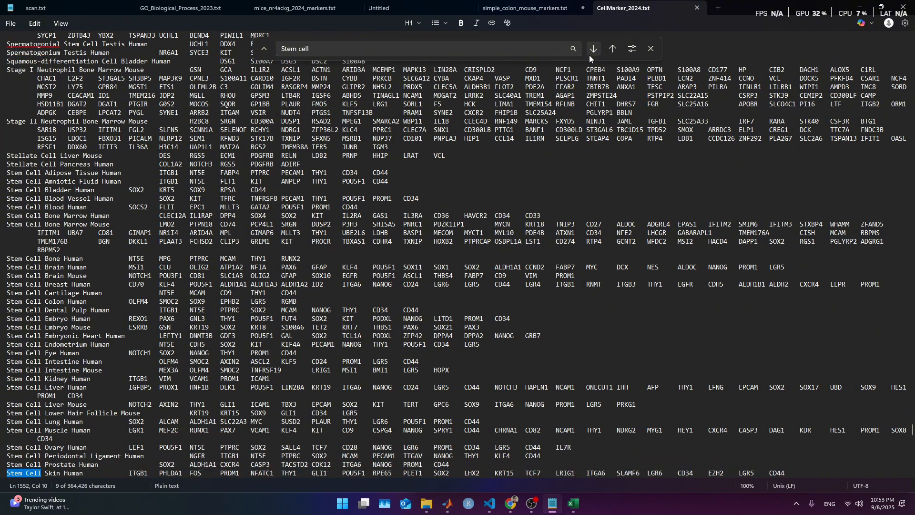
pyautogui.click(589, 56)
pyautogui.click(589, 55)
pyautogui.click(589, 55)
pyautogui.click(589, 55)
pyautogui.click(589, 55)
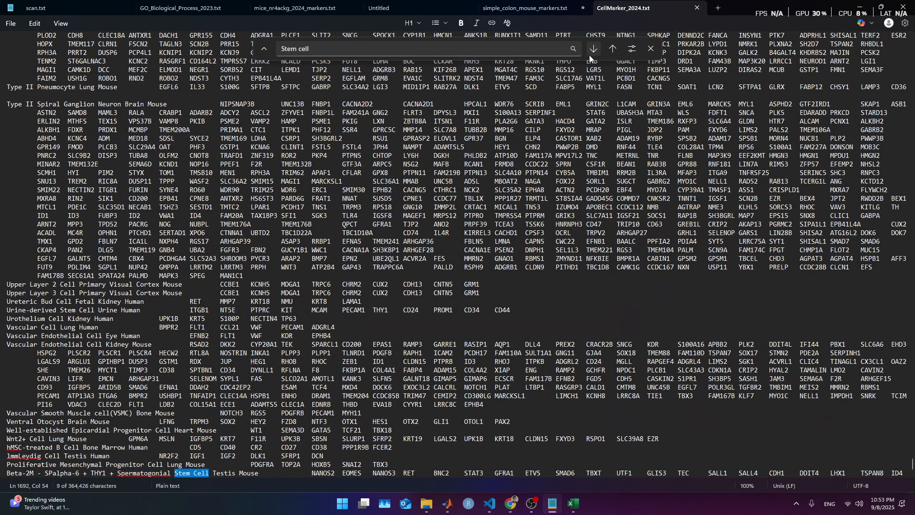
pyautogui.click(593, 48)
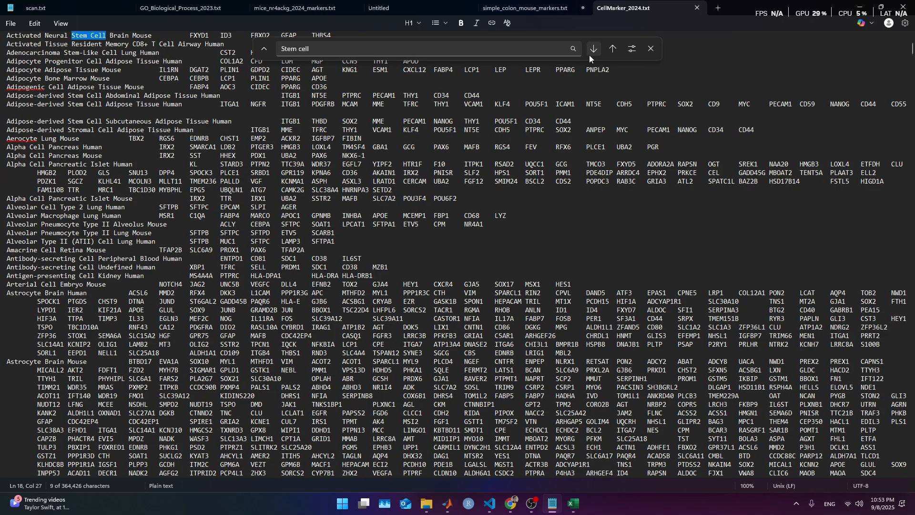
pyautogui.click(589, 56)
pyautogui.click(589, 55)
pyautogui.click(589, 55)
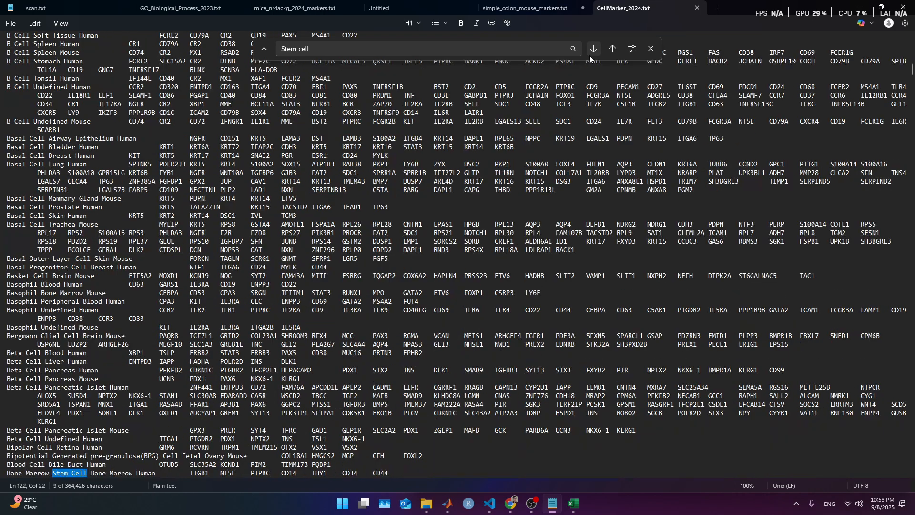
pyautogui.click(589, 56)
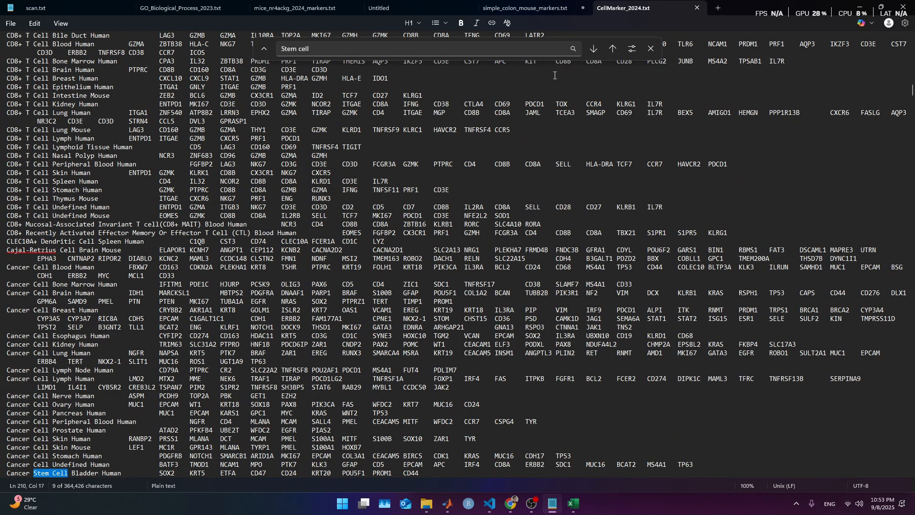
# Minimize the text editor, move the SCGEATOOL plot window higher on the desktop, and return to simple_colon_mouse_markers.txt
pyautogui.click(860, 7)
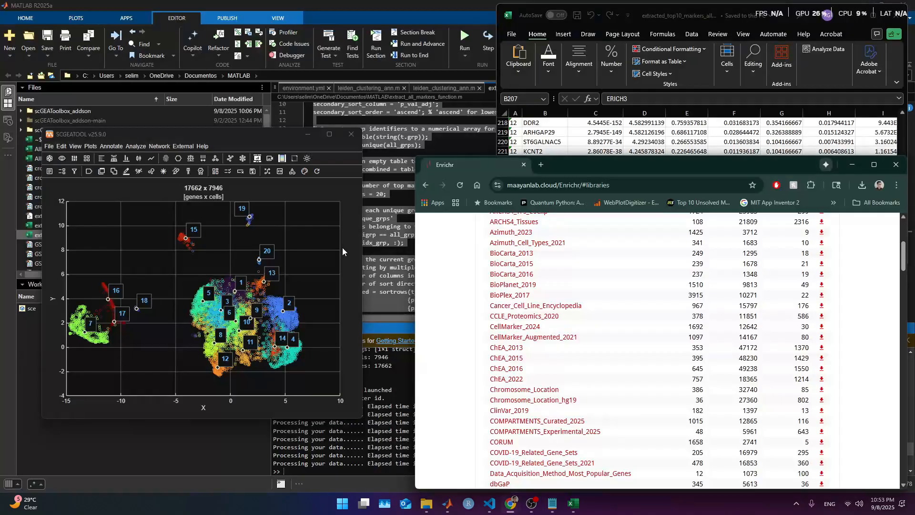
pyautogui.moveTo(225, 138); pyautogui.dragTo(235, 96)
pyautogui.click(552, 504)
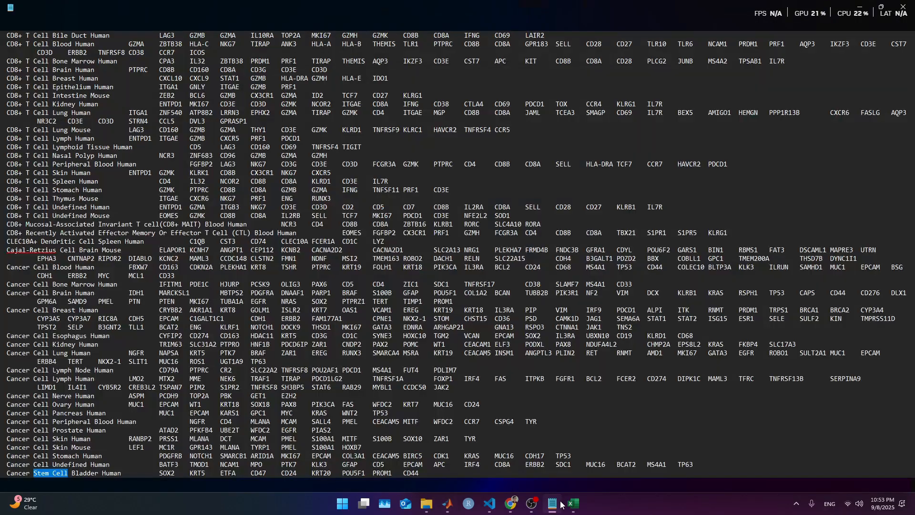
pyautogui.click(488, 16)
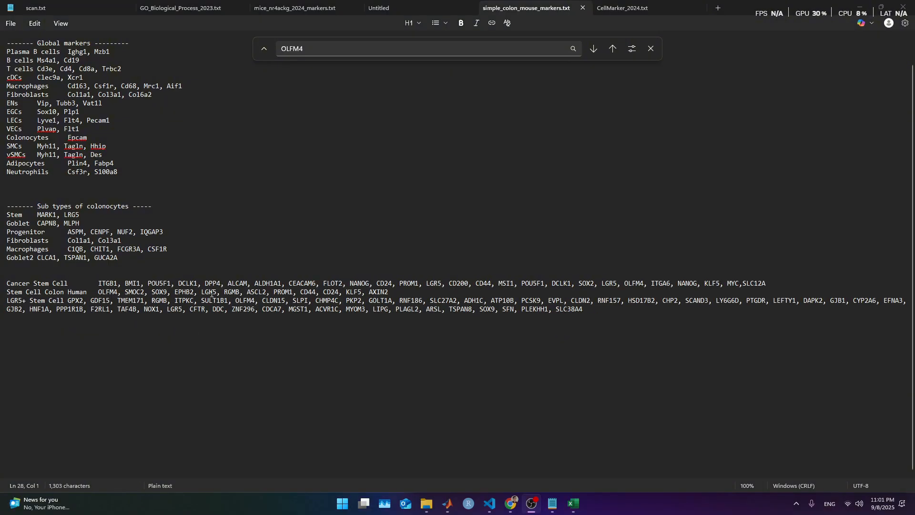
pyautogui.click(174, 269)
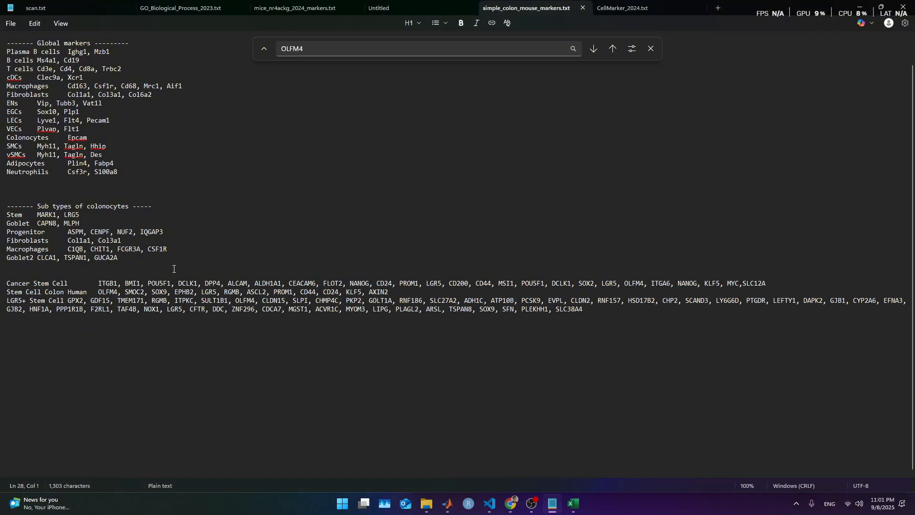
# Remove the words "Colon" and "Human" from the "Stem Cell Colon Human" row label
pyautogui.tripleClick(143, 282)
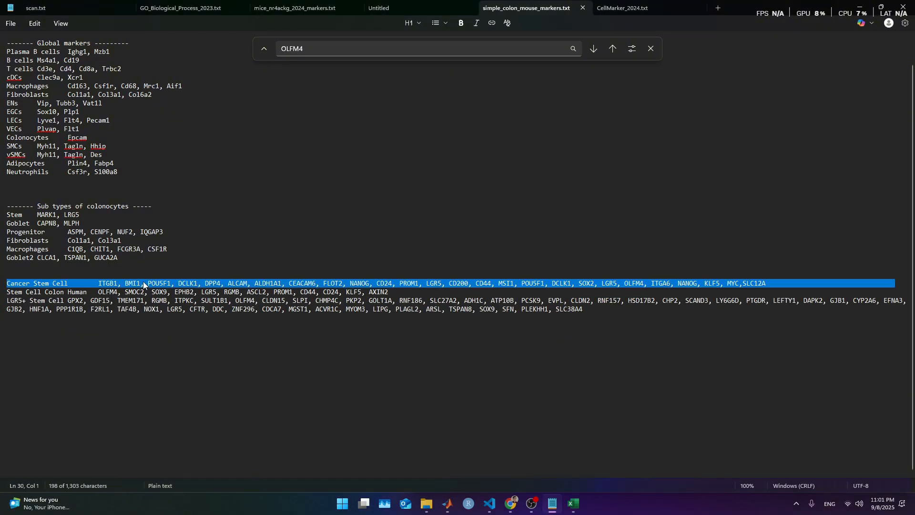
pyautogui.tripleClick(59, 291)
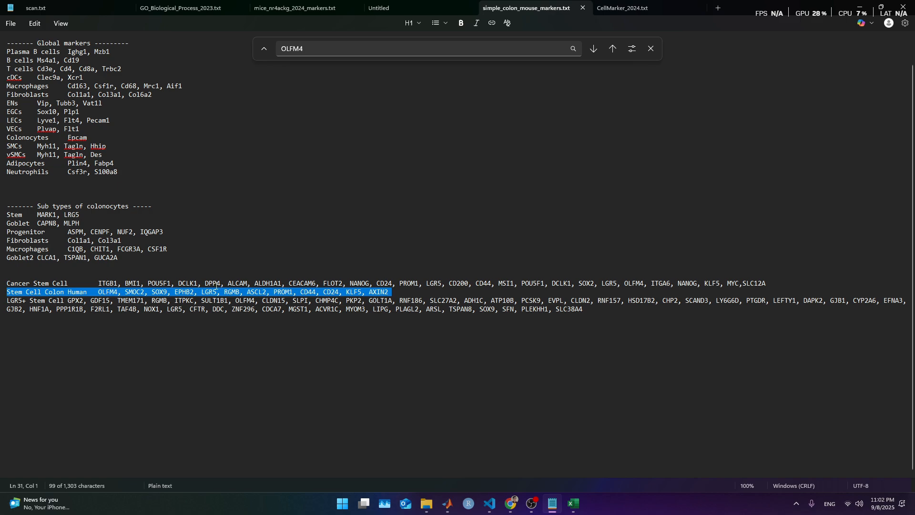
pyautogui.tripleClick(36, 293)
pyautogui.click(58, 292)
pyautogui.doubleClick(58, 291)
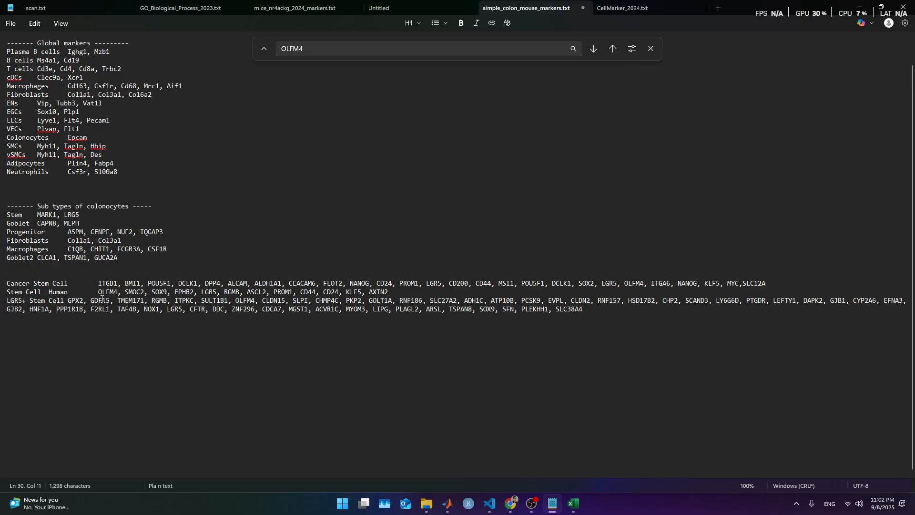
pyautogui.press('BackSpace')
pyautogui.doubleClick(54, 292)
pyautogui.press('BackSpace')
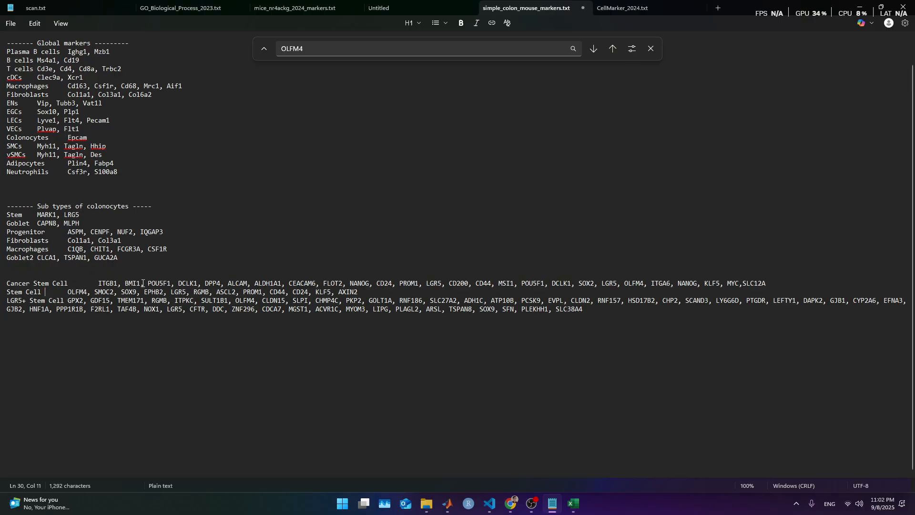
# Clear the extra spacing after the "Stem Cell" label and separate it from OLFM4 with a single tab
pyautogui.press('Delete')
pyautogui.doubleClick(151, 283)
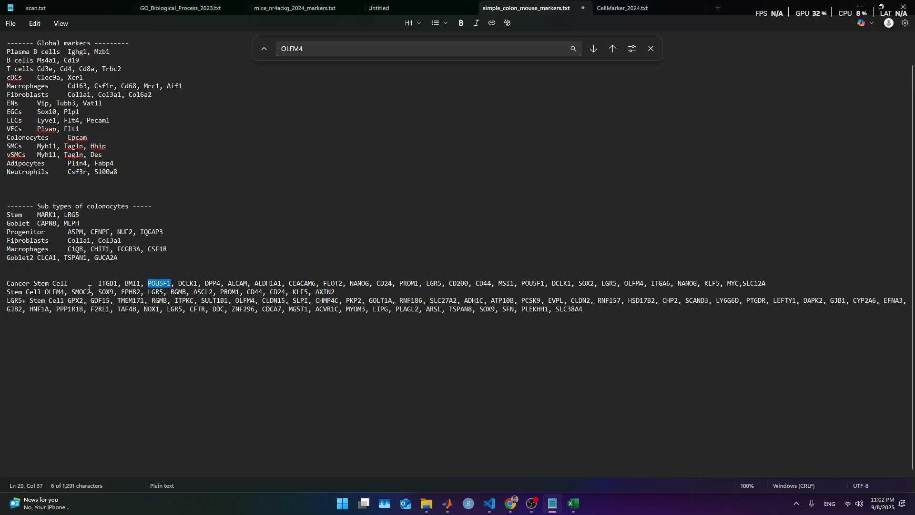
pyautogui.click(42, 292)
pyautogui.press('Delete')
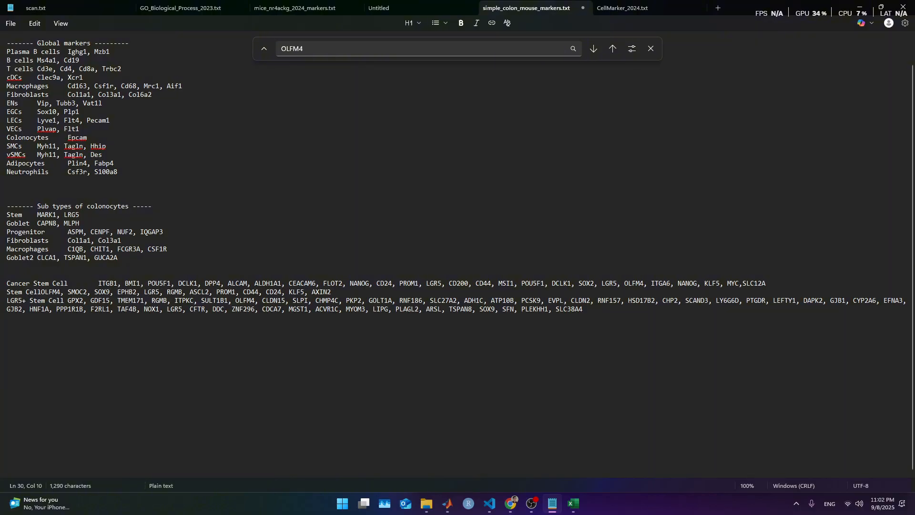
pyautogui.press('Tab')
pyautogui.click(94, 309)
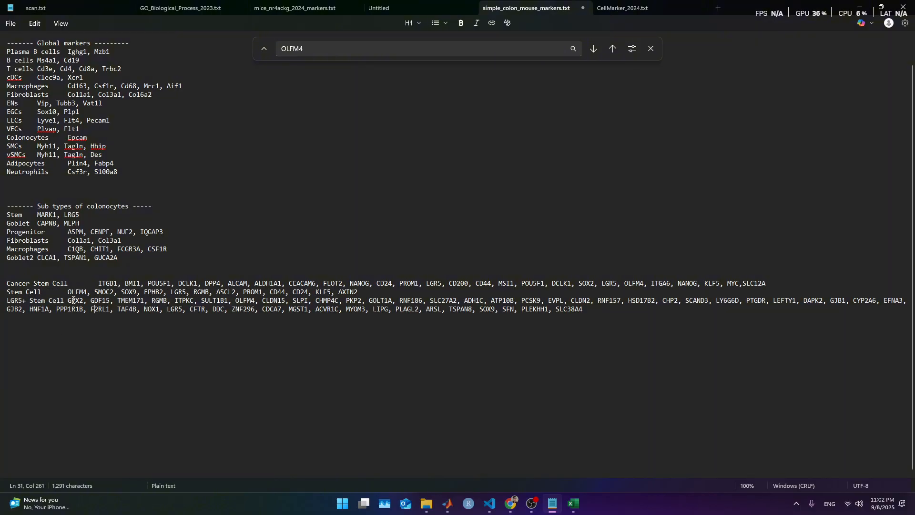
pyautogui.click(68, 301)
# Delete the Stem row containing MARK1 and LRG5, and remove the blank lines above the Cancer Stem Cell row
pyautogui.tripleClick(80, 212)
pyautogui.press('Delete')
pyautogui.click(73, 258)
pyautogui.press('Delete')
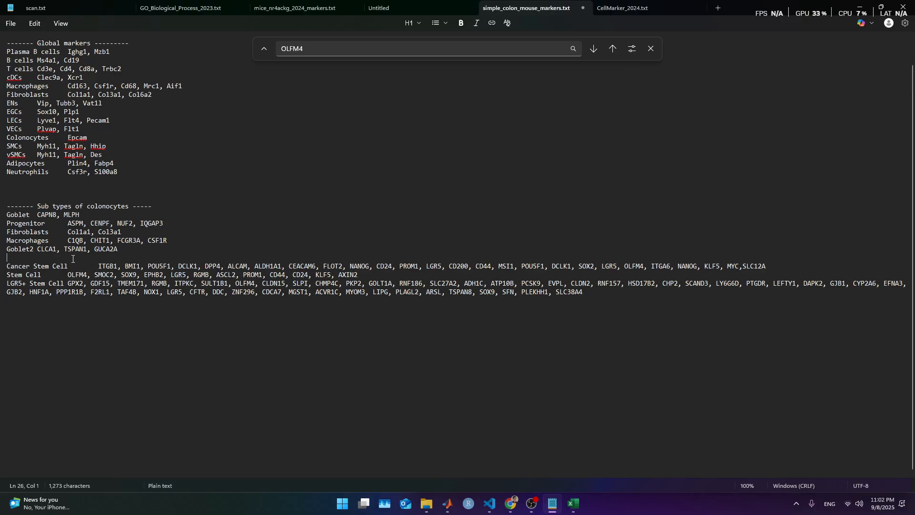
pyautogui.press('Delete')
# Copy the colonocyte sub-type rows from Goblet through LGR5+ Stem Cell and submit them as SCGEATOOL's annotation marker list, declining the scType list
pyautogui.moveTo(659, 291); pyautogui.dragTo(7, 215)
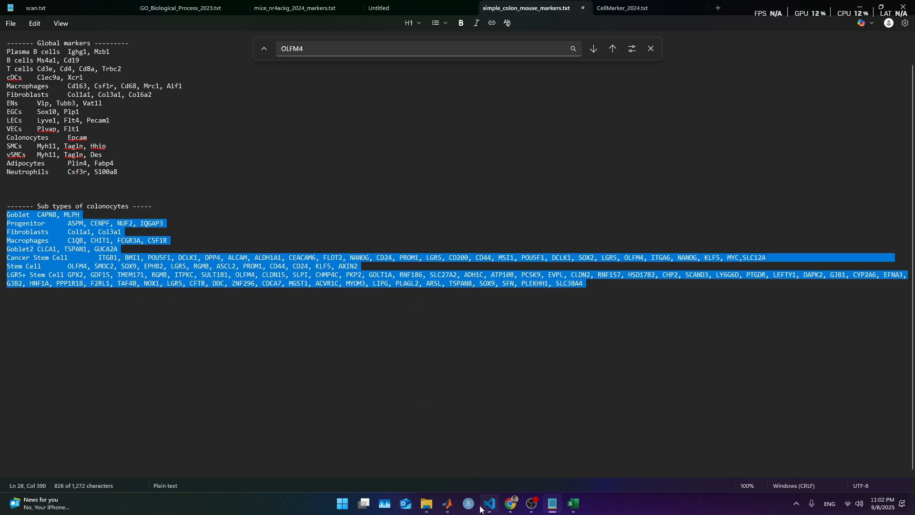
pyautogui.moveTo(447, 504)
pyautogui.click(499, 464)
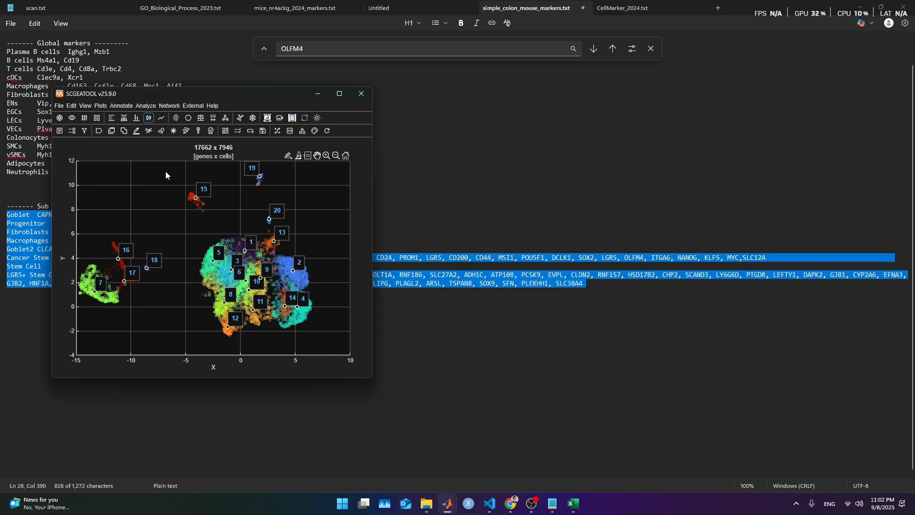
pyautogui.click(123, 106)
pyautogui.click(133, 131)
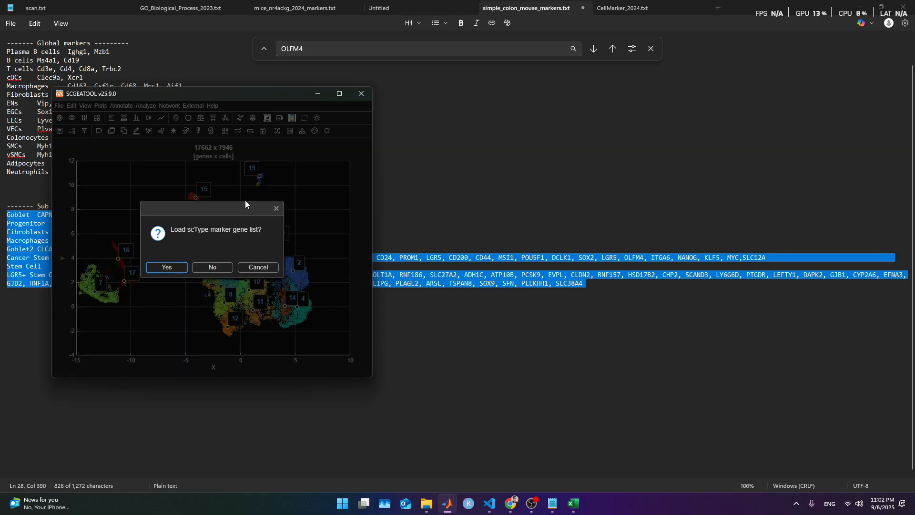
pyautogui.click(210, 267)
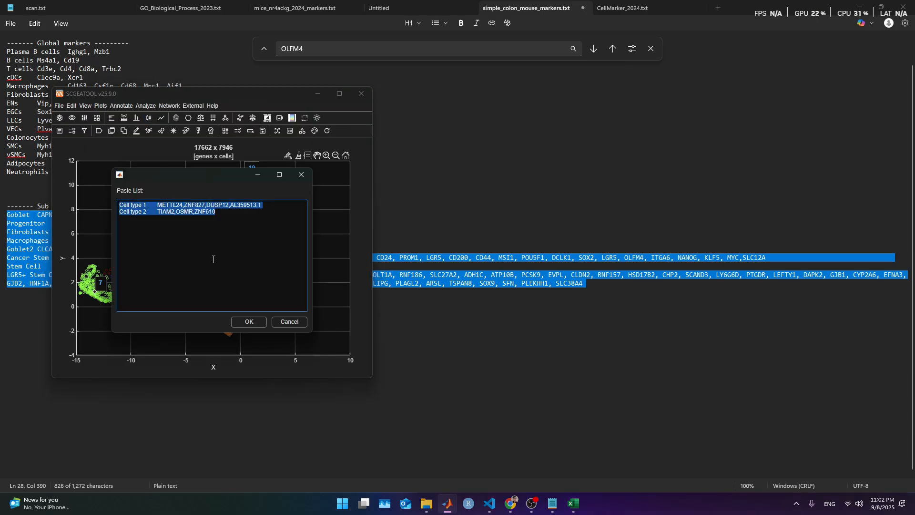
pyautogui.hotkey('ctrl', 'v')
pyautogui.click(262, 321)
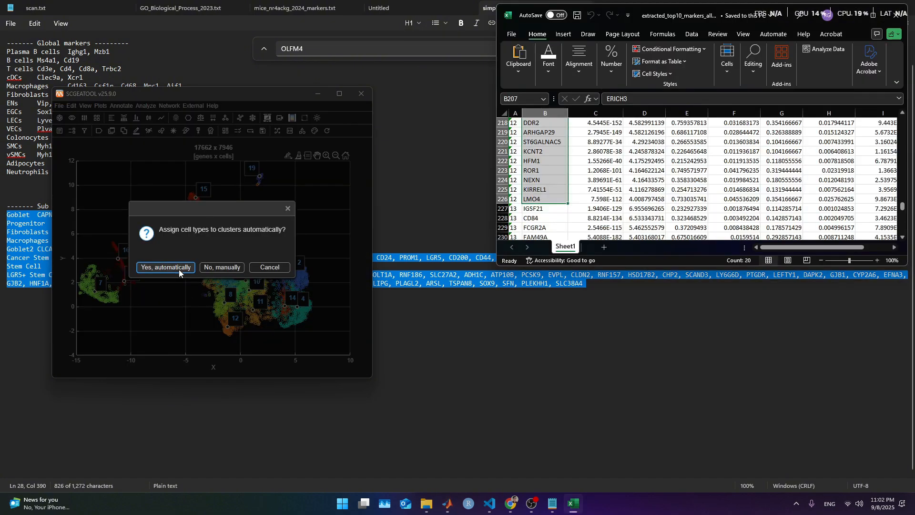
# Assign the cell types to the clusters automatically and finish the annotation, closing the extracted markers workbook along the way
pyautogui.click(179, 268)
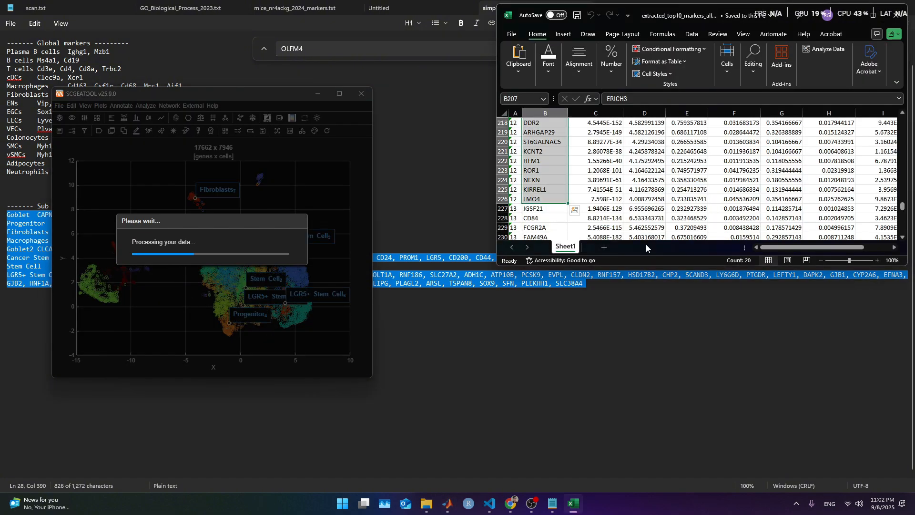
pyautogui.click(896, 15)
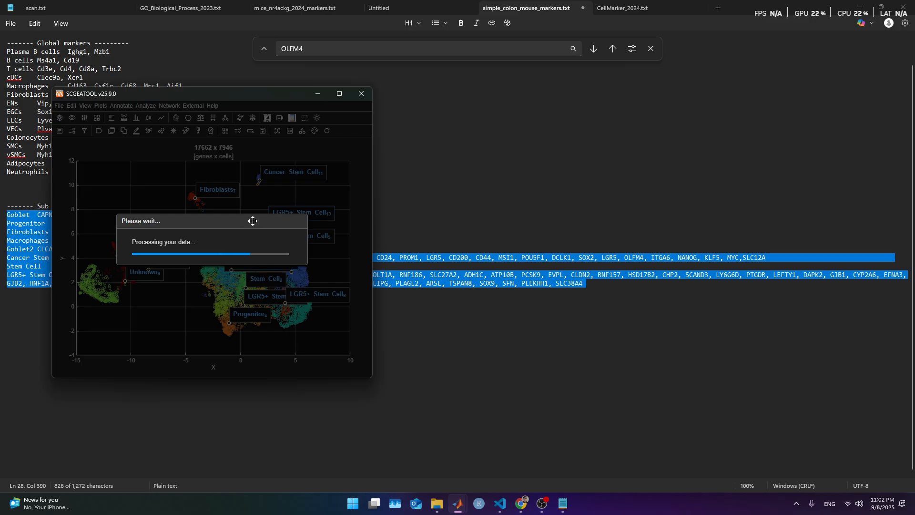
pyautogui.moveTo(252, 221); pyautogui.dragTo(204, 172)
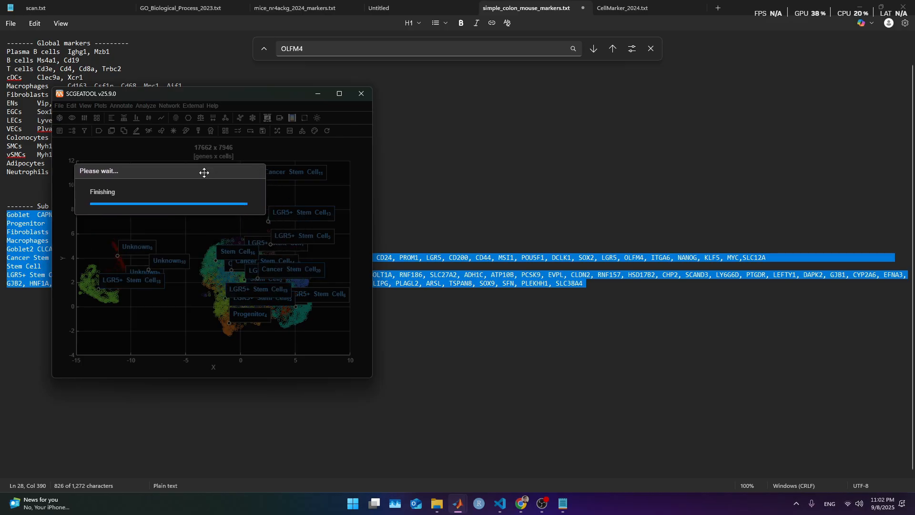
pyautogui.click(184, 265)
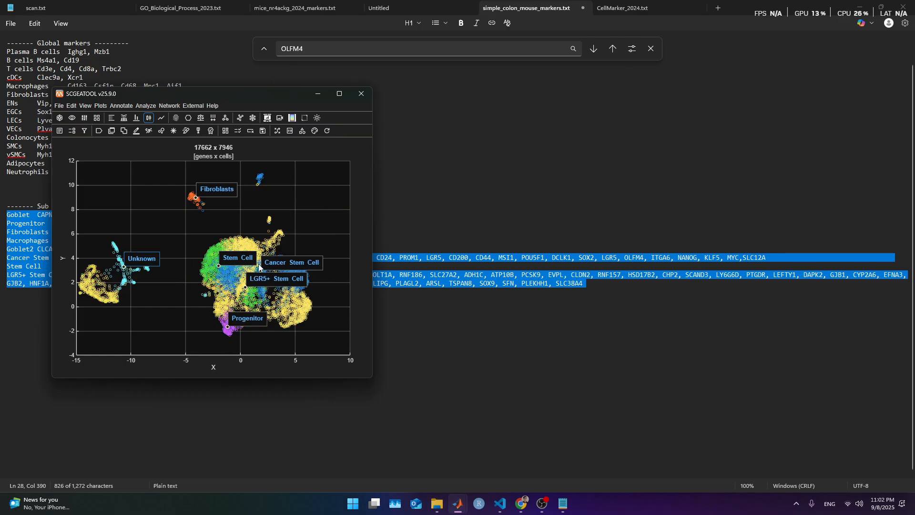
# Reposition the Stem Cell, Progenitor and LGR5+ Stem Cell labels so they cover less of the cell clusters
pyautogui.moveTo(243, 259); pyautogui.dragTo(199, 258)
pyautogui.moveTo(247, 318); pyautogui.dragTo(207, 333)
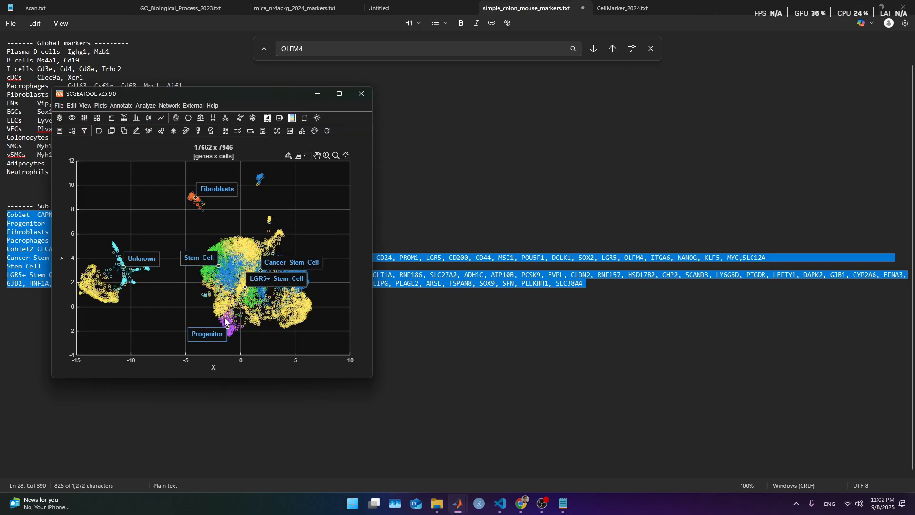
pyautogui.moveTo(275, 285); pyautogui.dragTo(280, 342)
pyautogui.moveTo(270, 283); pyautogui.dragTo(285, 253)
pyautogui.moveTo(215, 251); pyautogui.dragTo(152, 250)
pyautogui.click(227, 181)
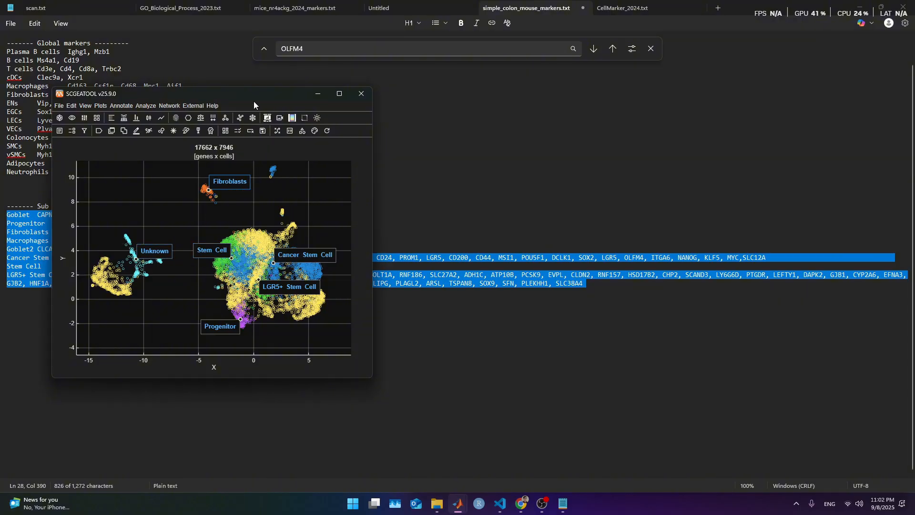
# Label the small isolated blue cluster with its cell type beside its points, and move the plot window clear of the marker list
pyautogui.moveTo(244, 98); pyautogui.dragTo(266, 108)
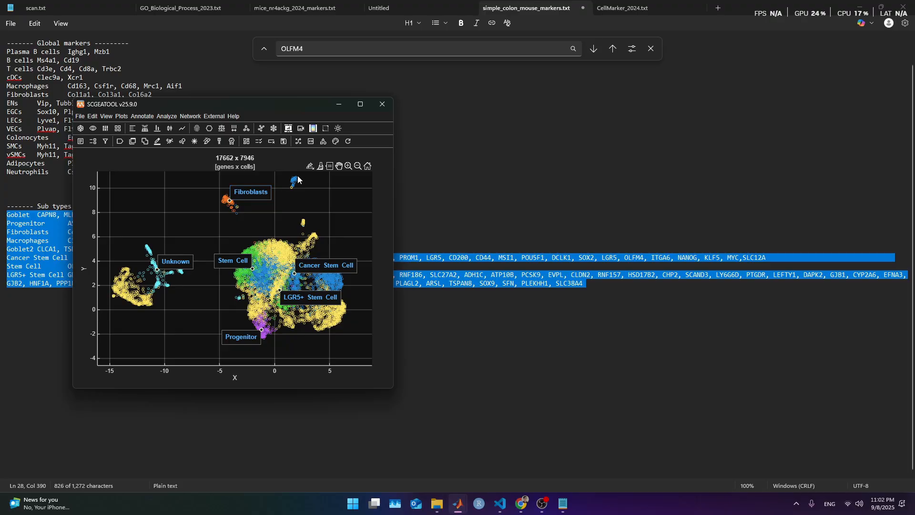
pyautogui.click(296, 178)
pyautogui.moveTo(318, 187); pyautogui.dragTo(277, 185)
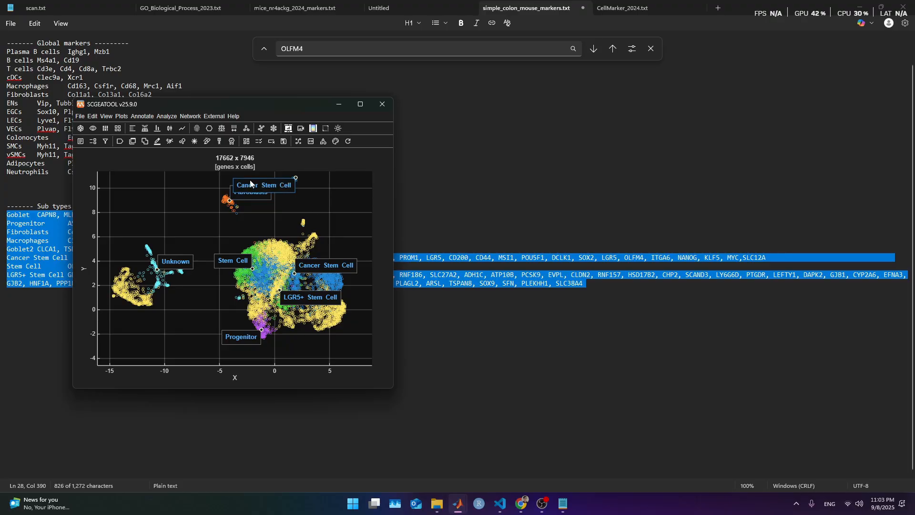
pyautogui.moveTo(268, 110); pyautogui.dragTo(601, 113)
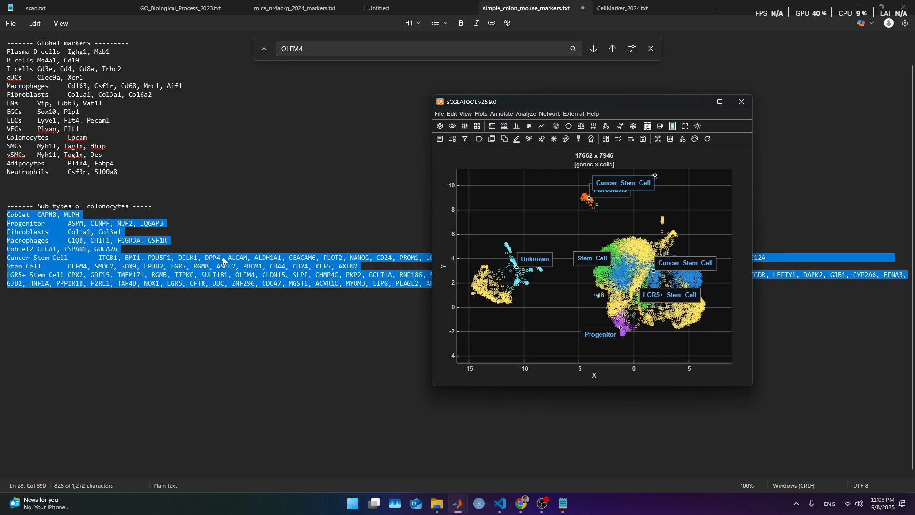
pyautogui.moveTo(619, 185); pyautogui.dragTo(685, 187)
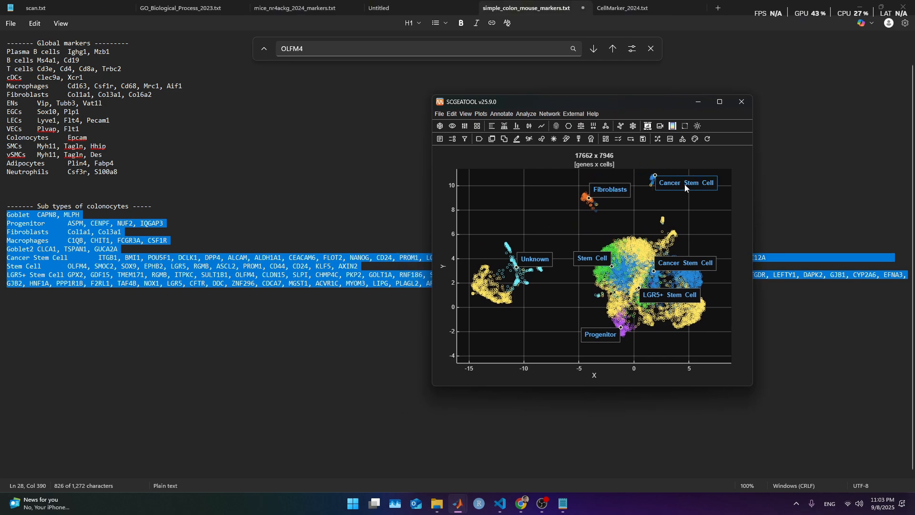
# Regroup the cell plot by Cluster ID
pyautogui.click(466, 139)
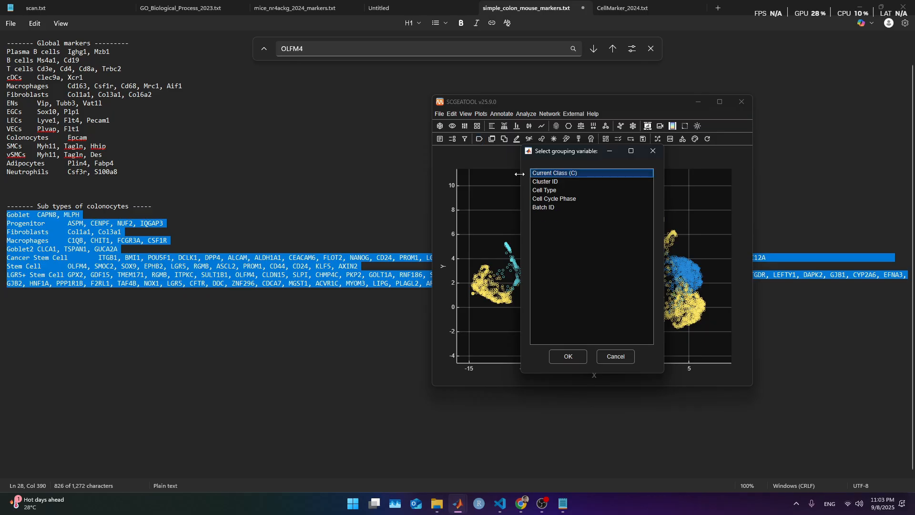
pyautogui.click(554, 183)
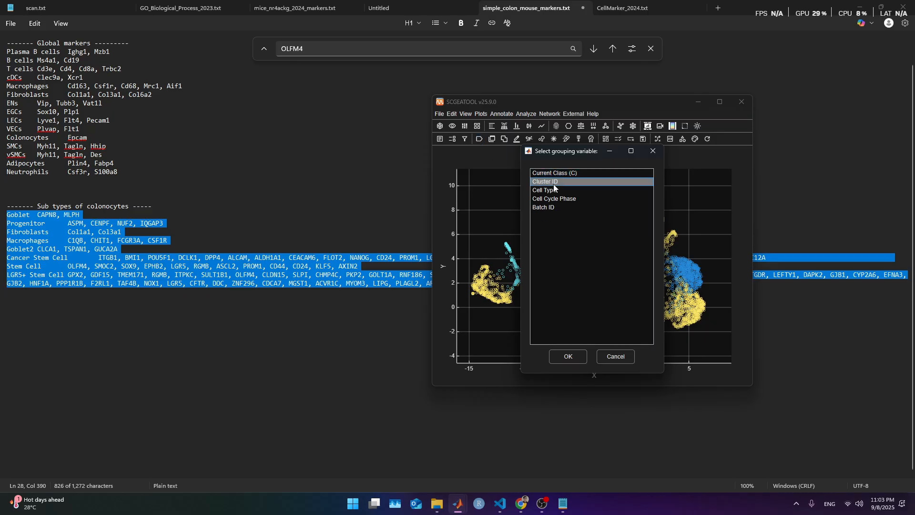
pyautogui.click(567, 357)
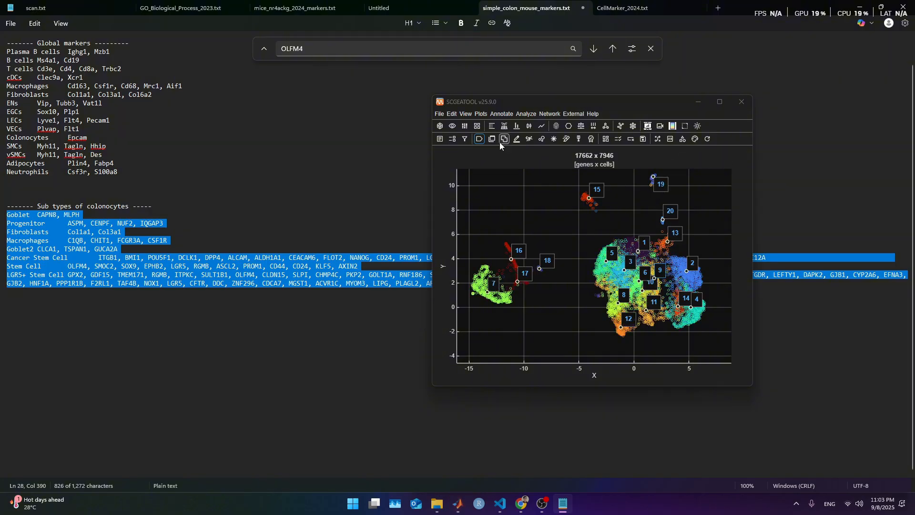
# Start a violin plot grouped by Cluster ID, and copy the Cancer Stem Cell genes from ITGB1 to SLC12A in simple_colon_mouse_markers.txt
pyautogui.click(529, 126)
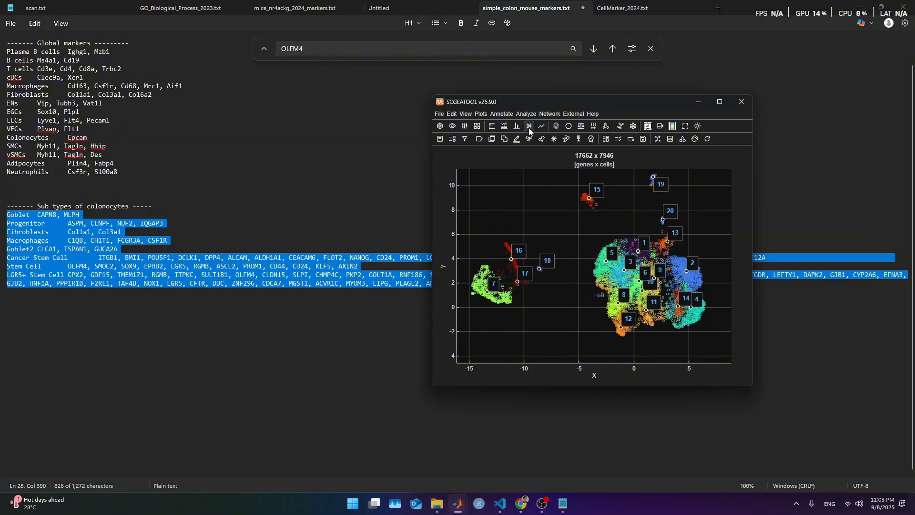
pyautogui.click(565, 182)
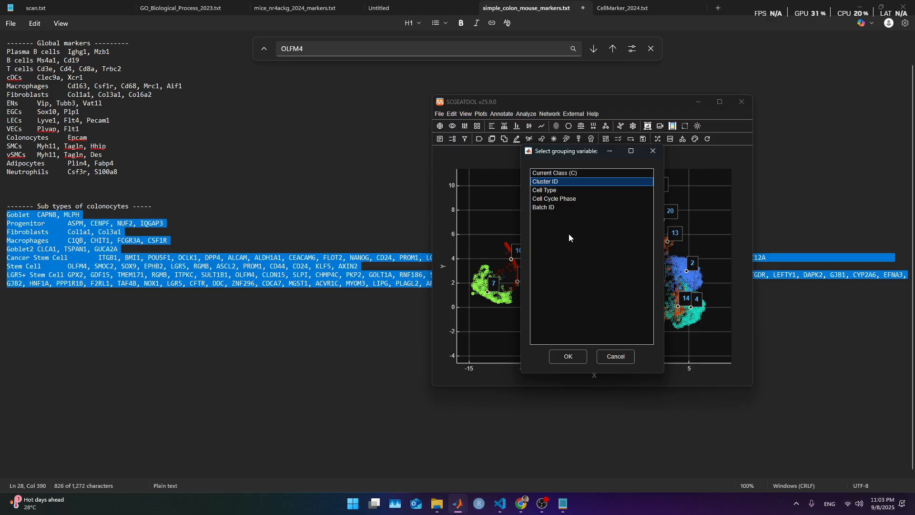
pyautogui.click(562, 359)
pyautogui.click(394, 317)
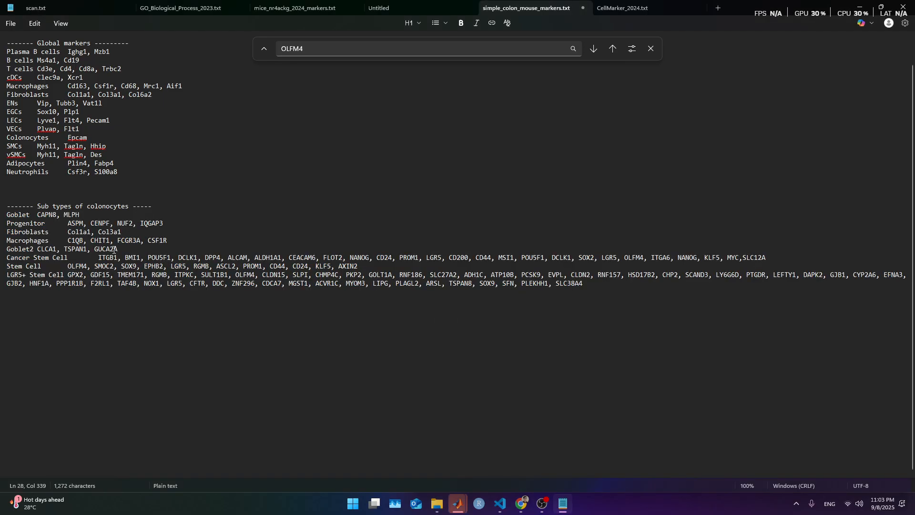
pyautogui.moveTo(94, 257); pyautogui.dragTo(767, 261)
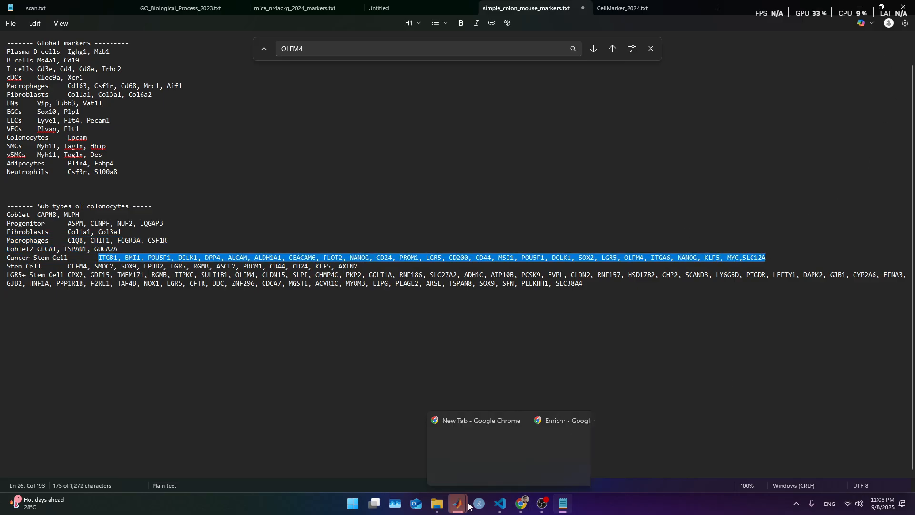
# In SCGEATOOL, choose gene expression for the violin plot and replace the pasted gene list with the copied Cancer Stem Cell genes
pyautogui.moveTo(458, 503)
pyautogui.click(539, 449)
pyautogui.click(596, 330)
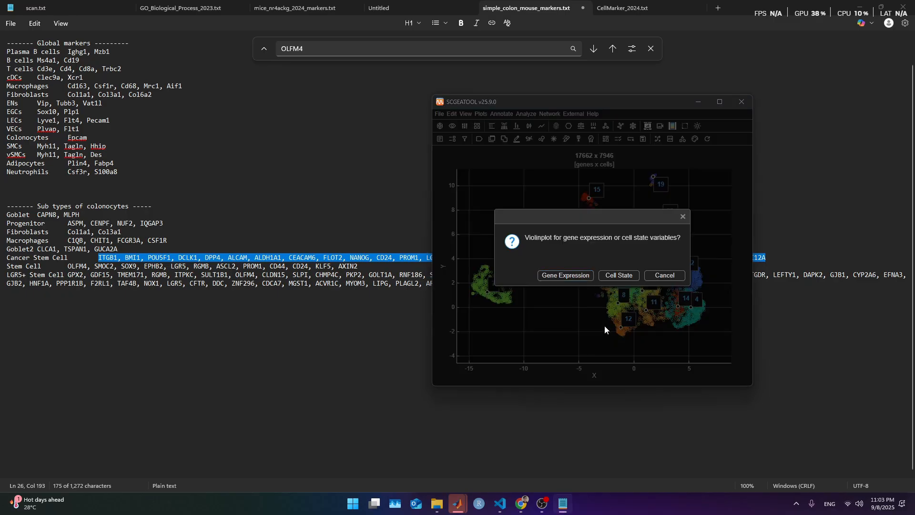
pyautogui.click(573, 272)
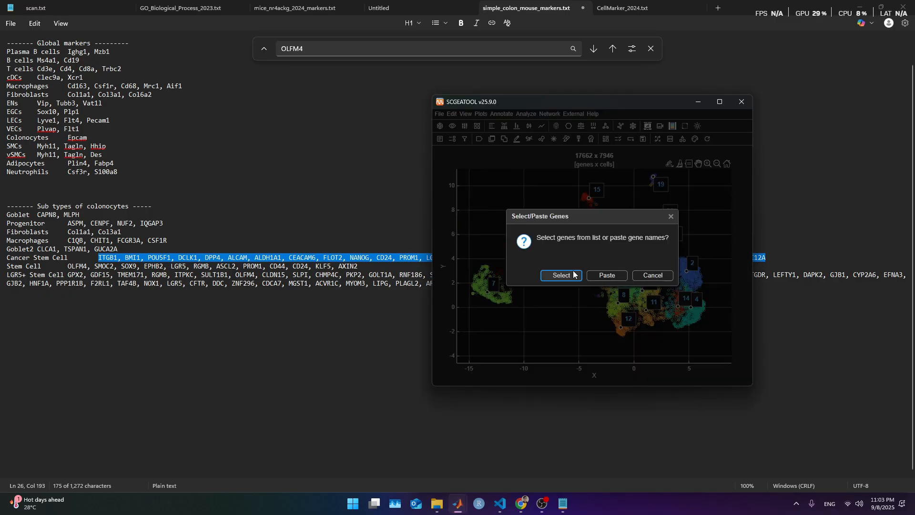
pyautogui.click(606, 275)
pyautogui.hotkey('ctrl', 'a')
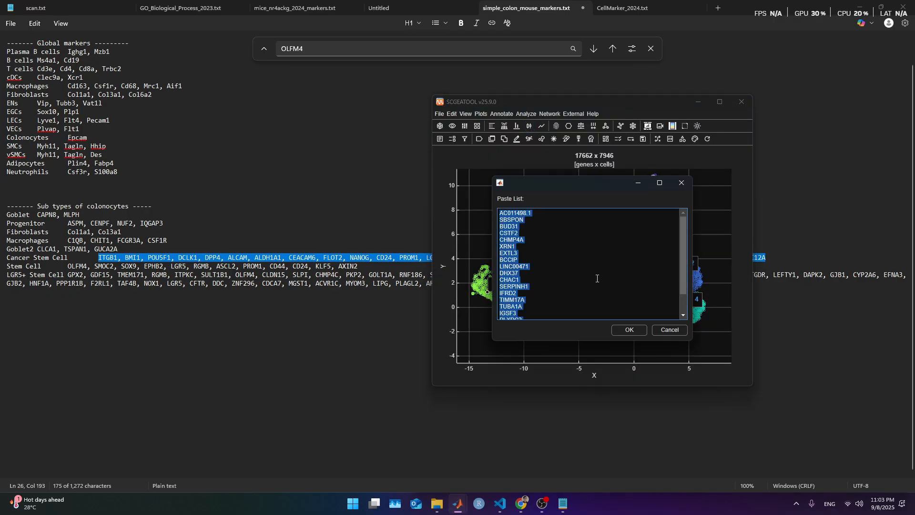
pyautogui.hotkey('ctrl', 'v')
pyautogui.click(615, 329)
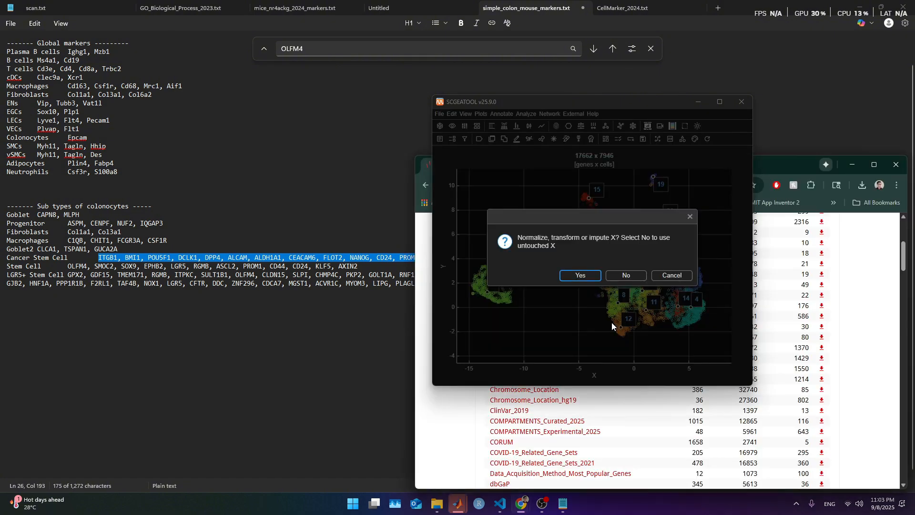
# Normalize the expression matrix with option (c), combining library size normalization and Log(x+1) transformation, to generate the violin plots
pyautogui.click(582, 277)
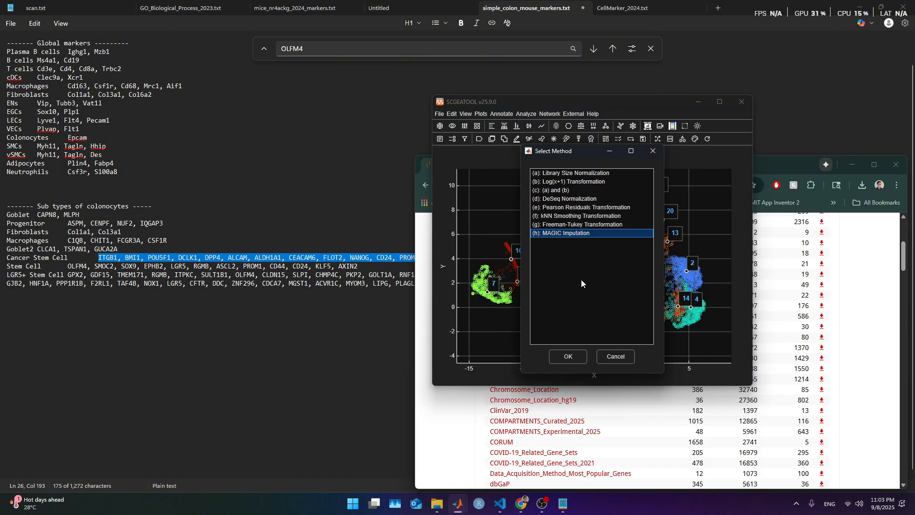
pyautogui.click(566, 182)
pyautogui.click(562, 191)
pyautogui.click(578, 360)
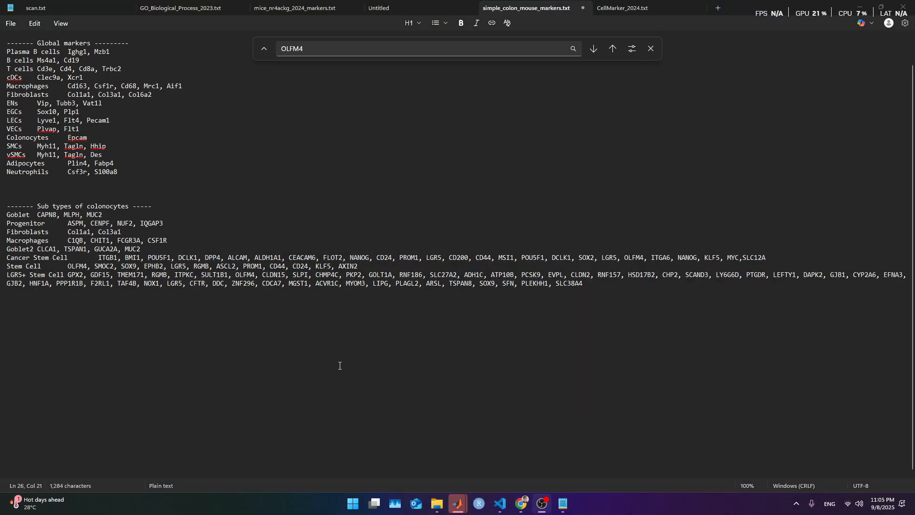
# Bring up the ITGB1 violin plot figure and the cluster plot, and move the cluster plot window to compare them
pyautogui.moveTo(457, 504)
pyautogui.click(498, 479)
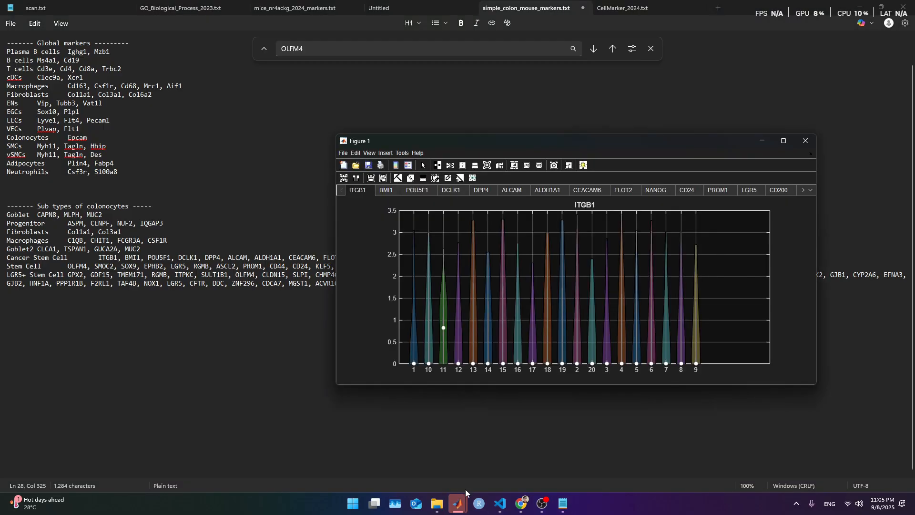
pyautogui.click(452, 474)
pyautogui.moveTo(618, 105); pyautogui.dragTo(200, 116)
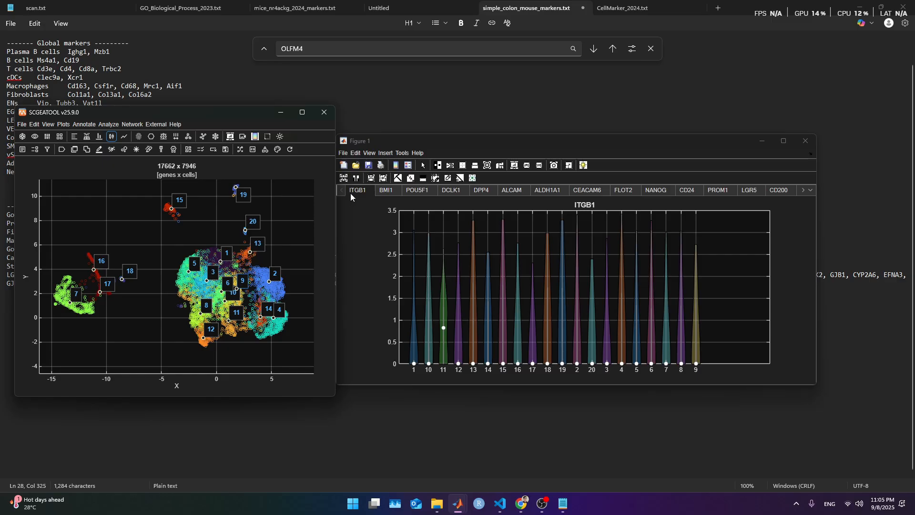
pyautogui.moveTo(226, 113); pyautogui.dragTo(443, 89)
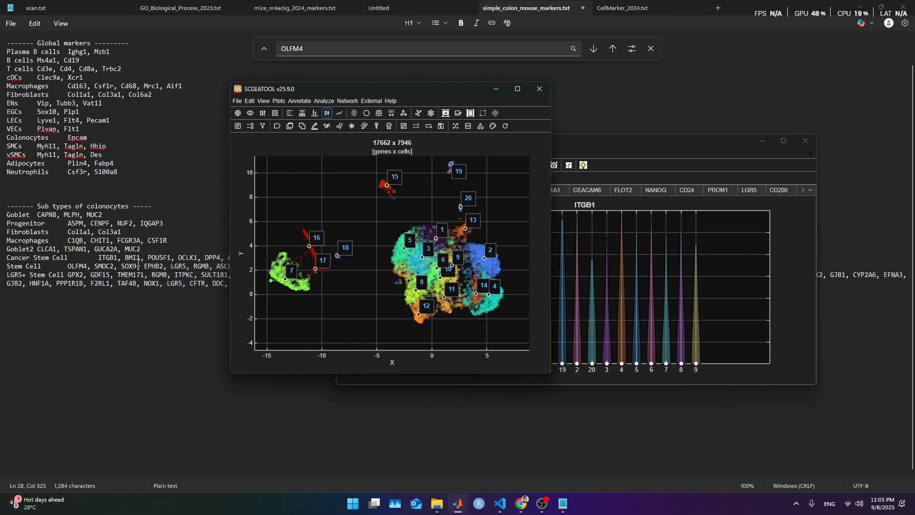
# Open the PanglaoDB gene search in Chrome and compare its muc2 query with the Goblet markers in simple_colon_mouse_markers.txt
pyautogui.doubleClick(102, 259)
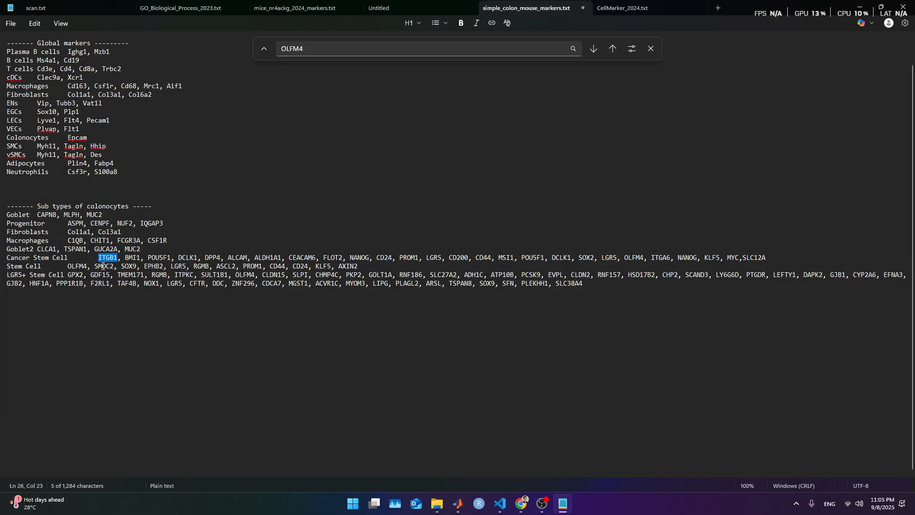
pyautogui.moveTo(522, 503)
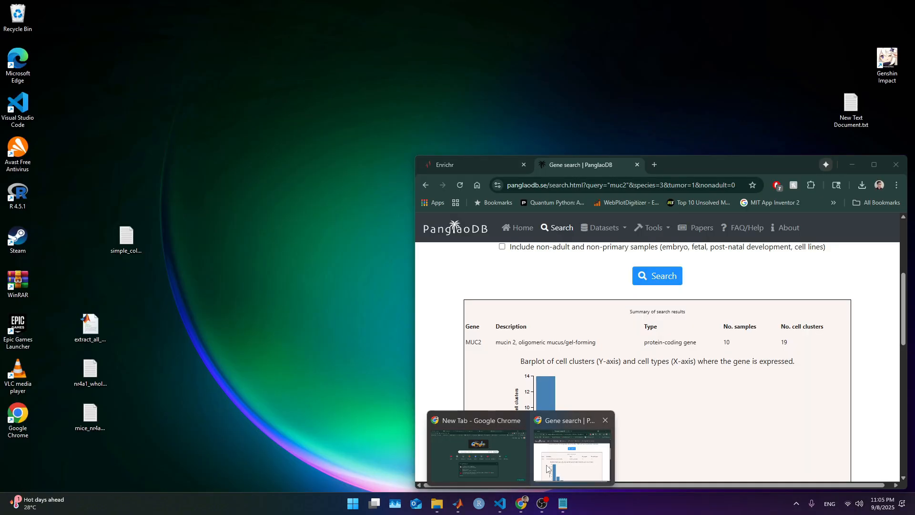
pyautogui.click(546, 469)
pyautogui.scroll(4, 524, 381)
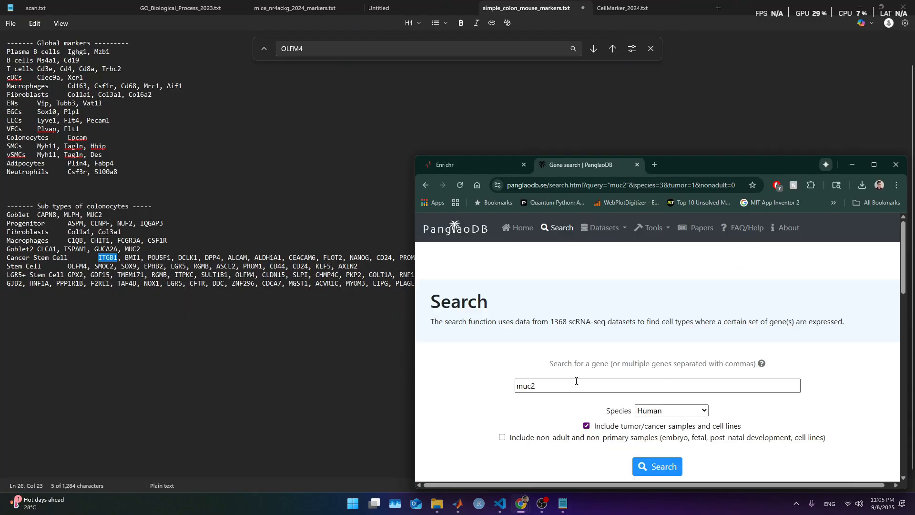
pyautogui.doubleClick(571, 390)
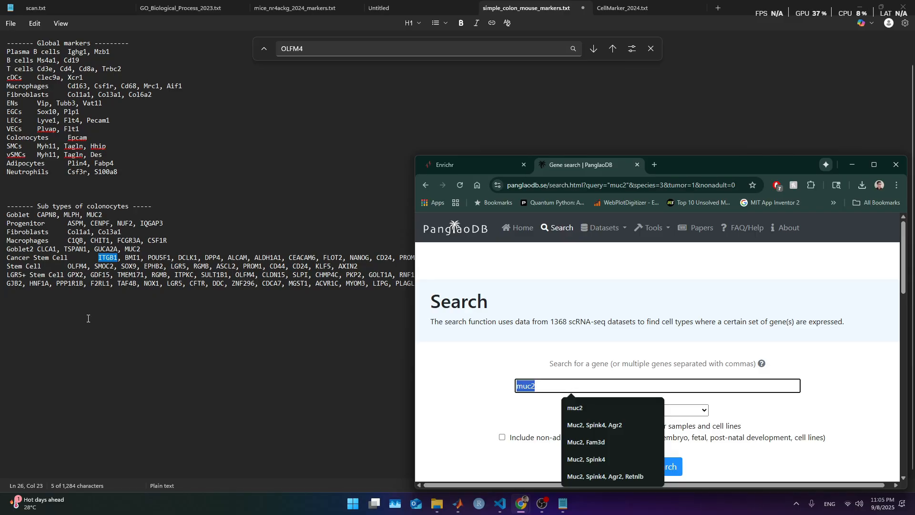
pyautogui.click(19, 208)
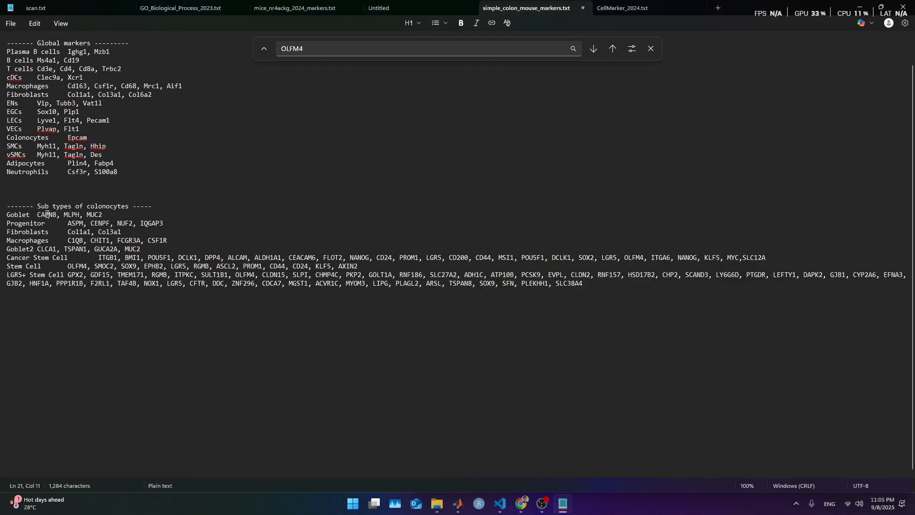
pyautogui.hotkey('alt', 'Tab')
pyautogui.click(95, 215)
pyautogui.hotkey('alt', 'Tab')
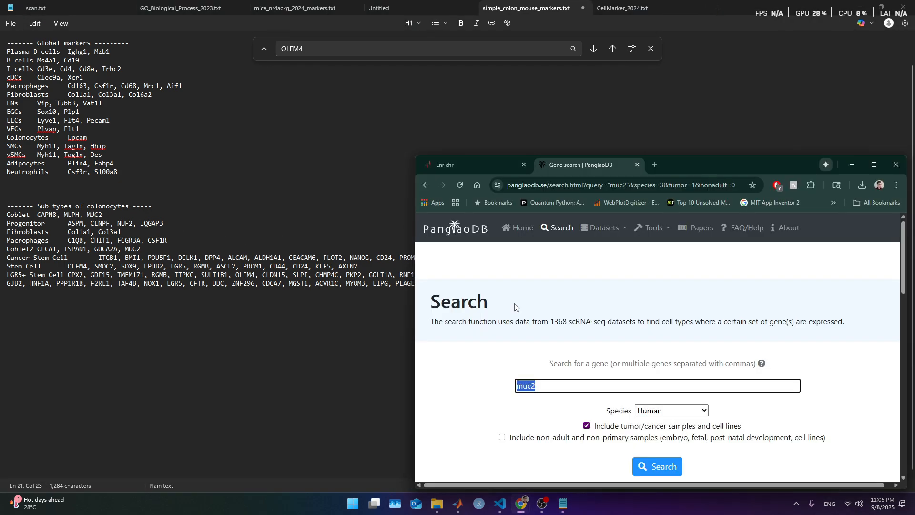
# Review the search settings and the barplot of cell types expressing MUC2 in the PanglaoDB results
pyautogui.scroll(-2, 516, 307)
pyautogui.click(535, 291)
pyautogui.click(470, 318)
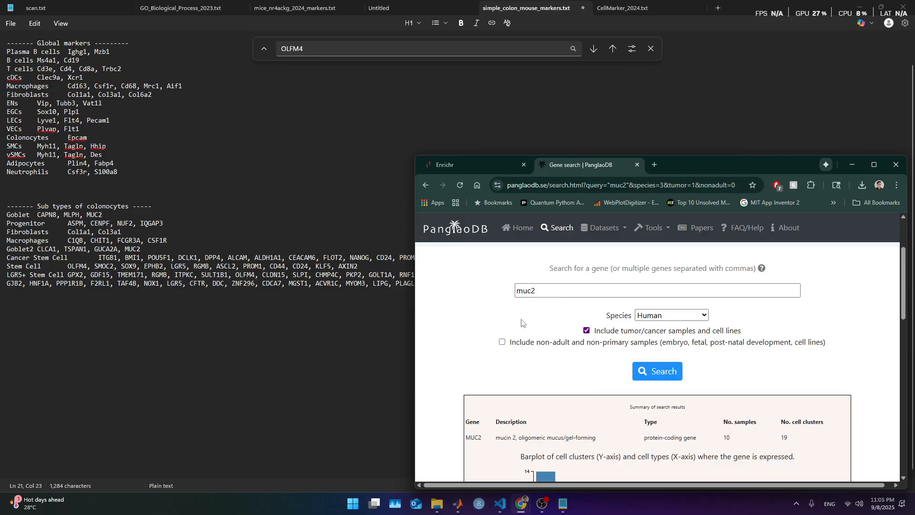
pyautogui.scroll(-2, 552, 329)
pyautogui.scroll(2, 608, 287)
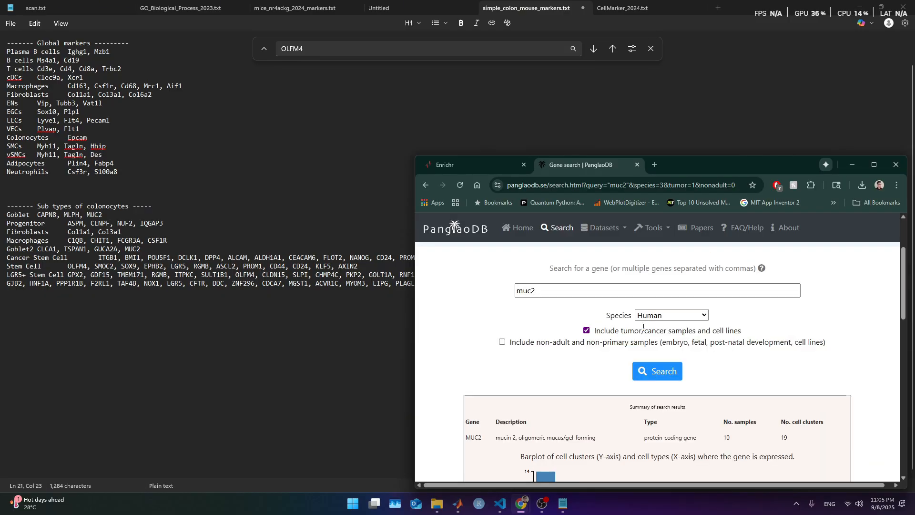
pyautogui.scroll(-4, 532, 409)
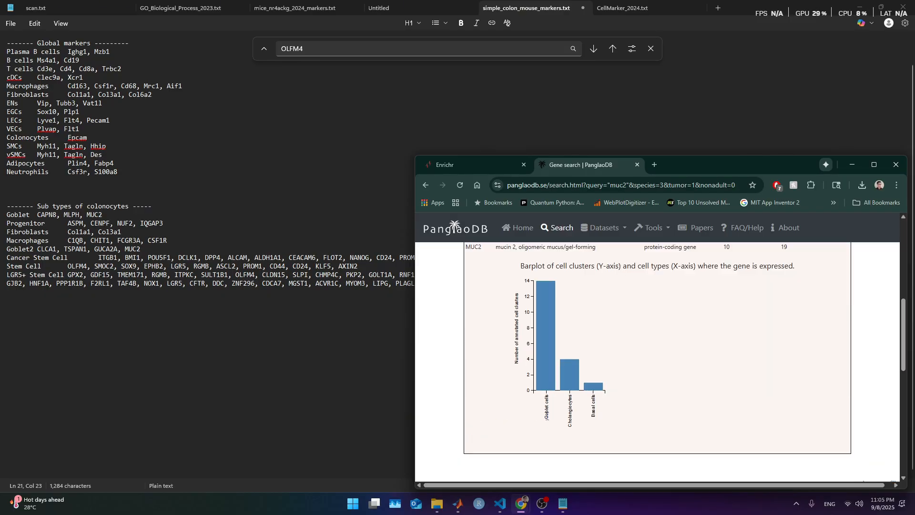
pyautogui.scroll(4, 547, 417)
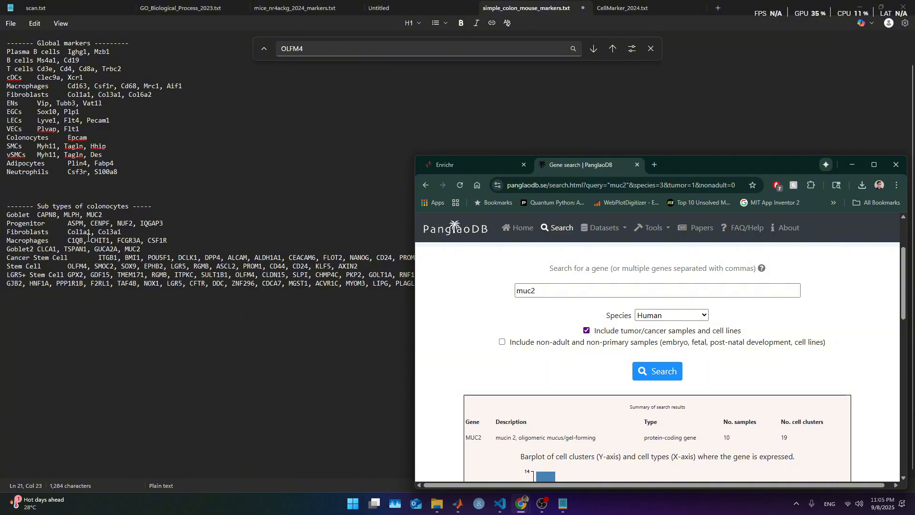
# Search PanglaoDB for ITGB1 in human samples, including tumor samples, and examine the barplot of cell types expressing it
pyautogui.click(650, 295)
pyautogui.hotkey('ctrl', 'a')
pyautogui.write('ITGB1')
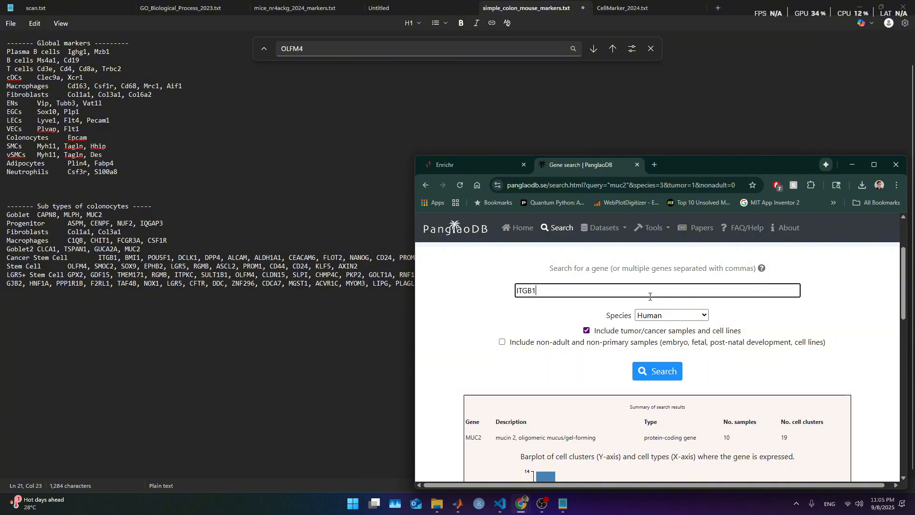
pyautogui.click(658, 371)
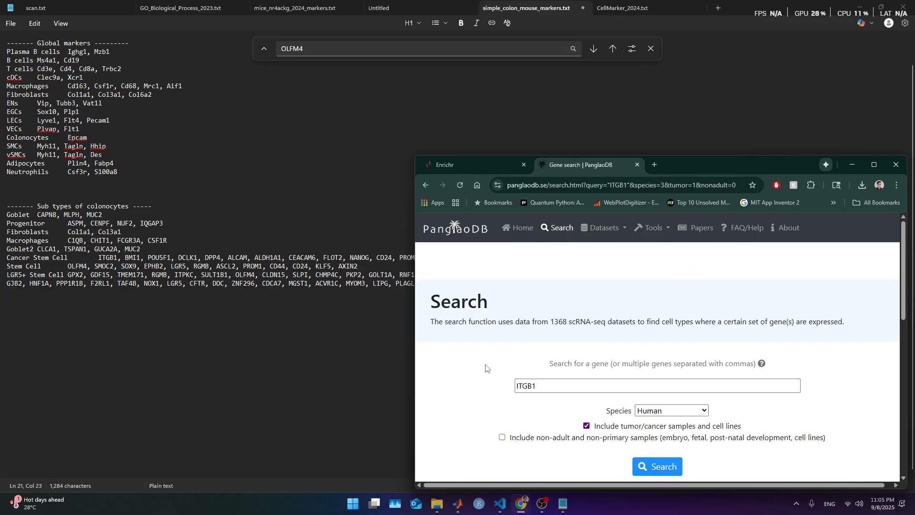
pyautogui.scroll(-2, 496, 362)
pyautogui.scroll(-4, 514, 333)
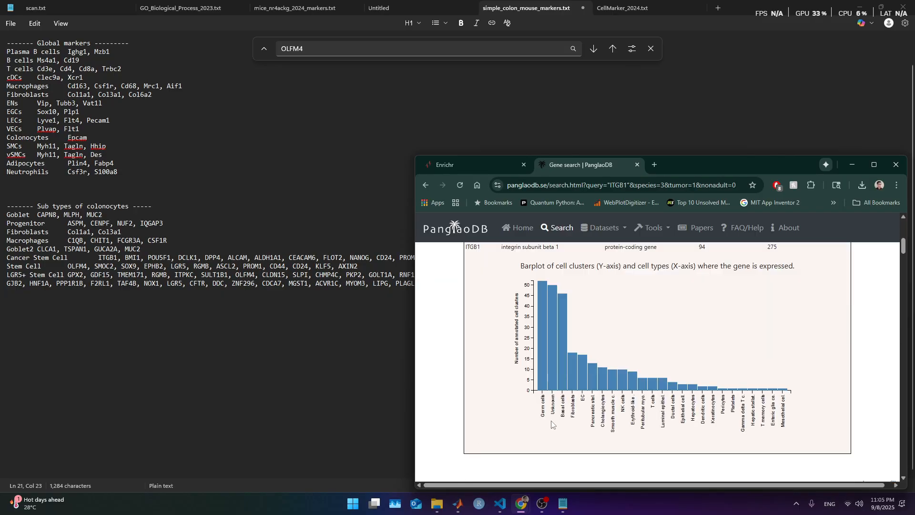
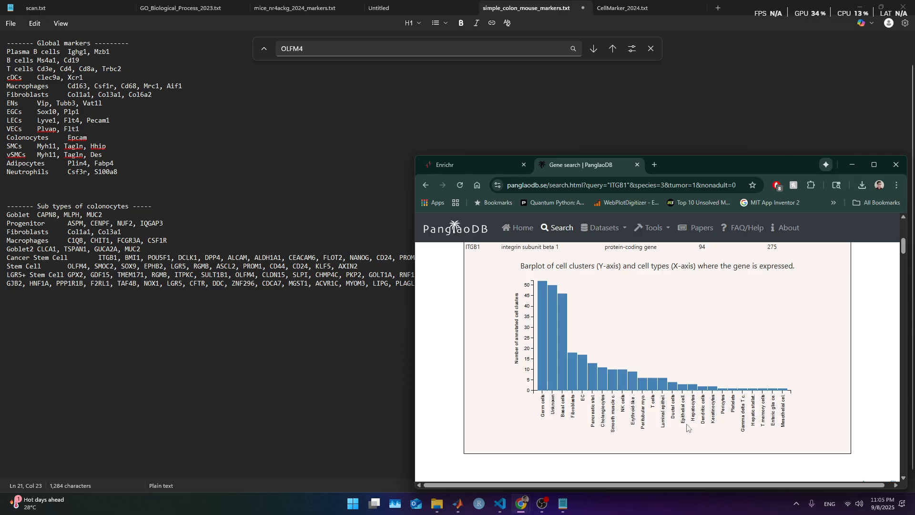
pyautogui.scroll(2, 539, 433)
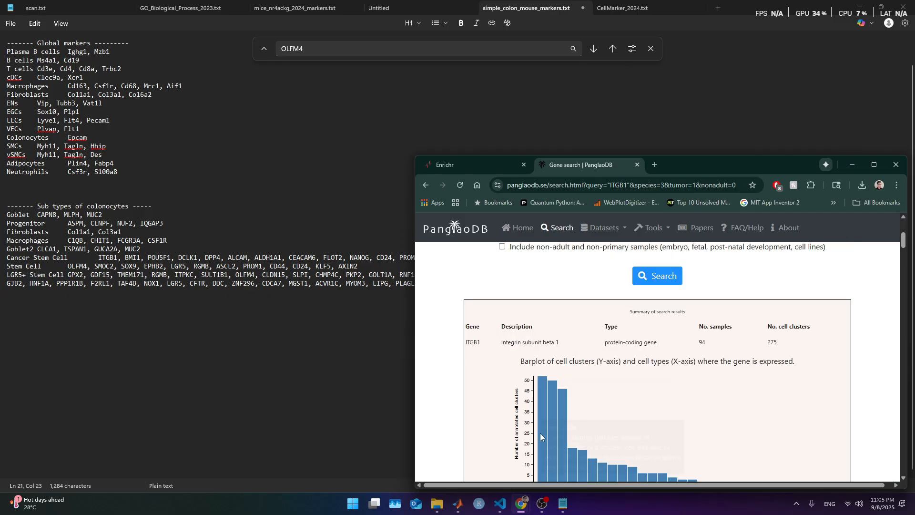
pyautogui.scroll(-2, 553, 368)
pyautogui.moveTo(559, 377)
pyautogui.scroll(3, 559, 376)
# Search Google for "ITGB1 gene marker" in a new browser tab
pyautogui.click(656, 164)
pyautogui.write('ITGB1')
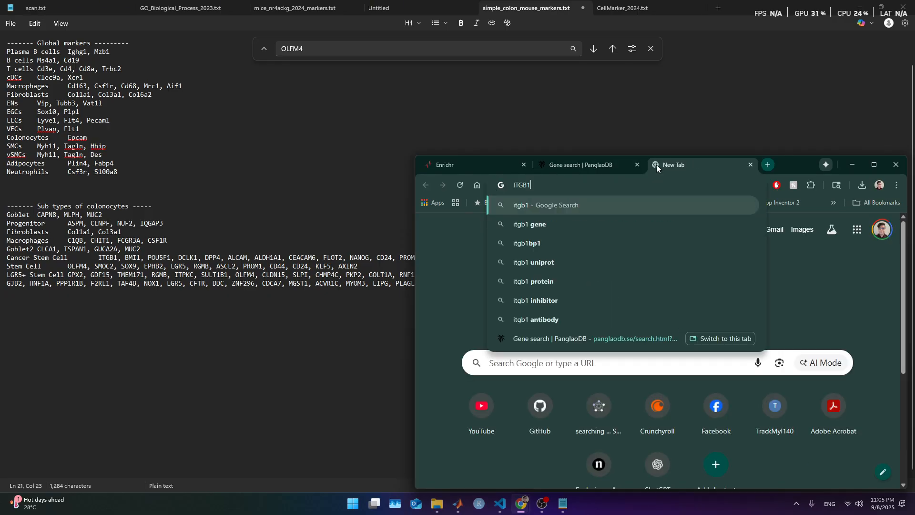
pyautogui.write(' gene marker')
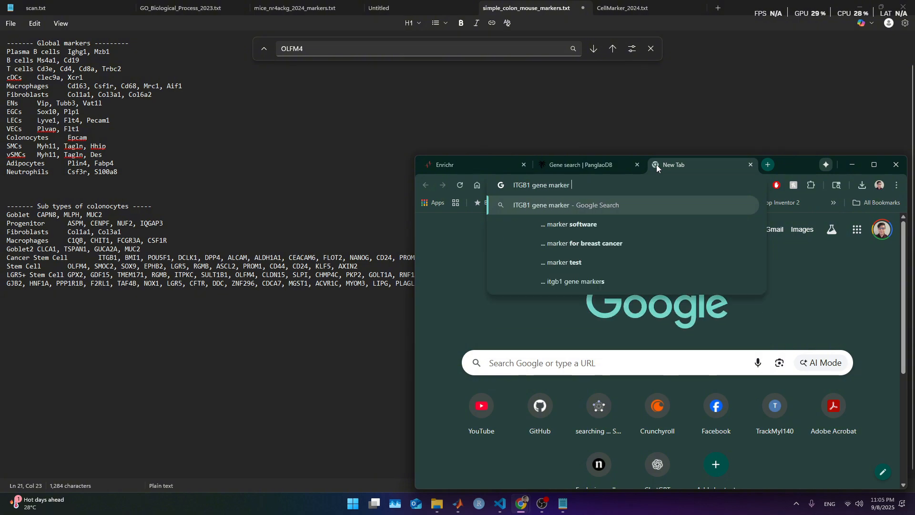
pyautogui.press('Return')
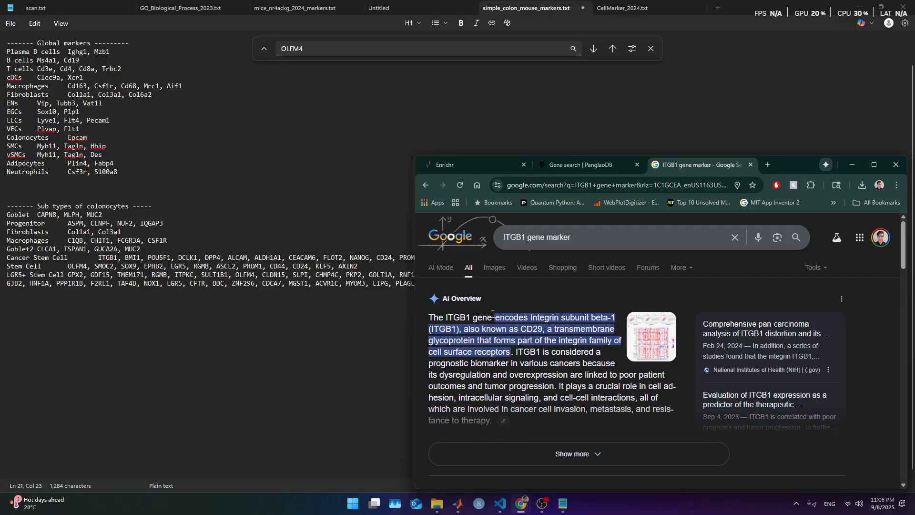
# Refine the Google search to "ITGB1 gene marker which cell type" and read the overview of cell types expressing it
pyautogui.click(592, 236)
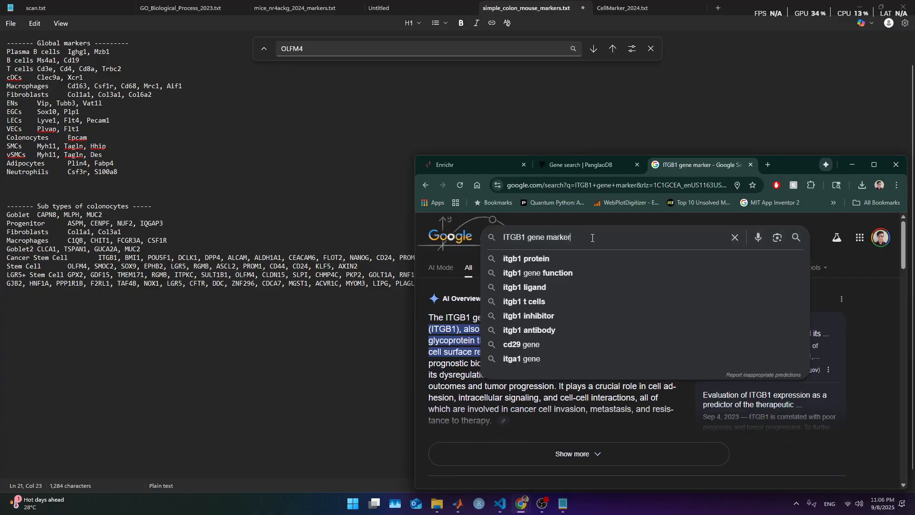
pyautogui.write('which=c')
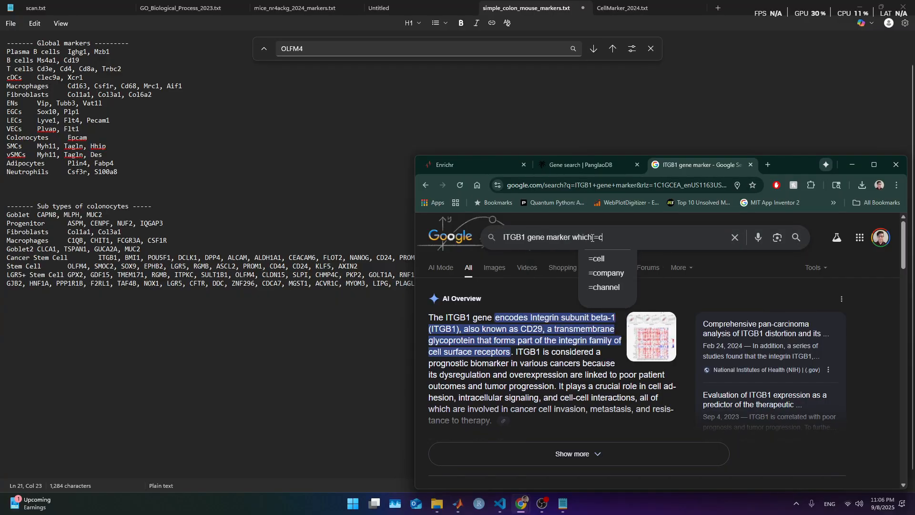
pyautogui.press('BackSpace')
pyautogui.press('BackSpace')
pyautogui.write('cell type')
pyautogui.press('Return')
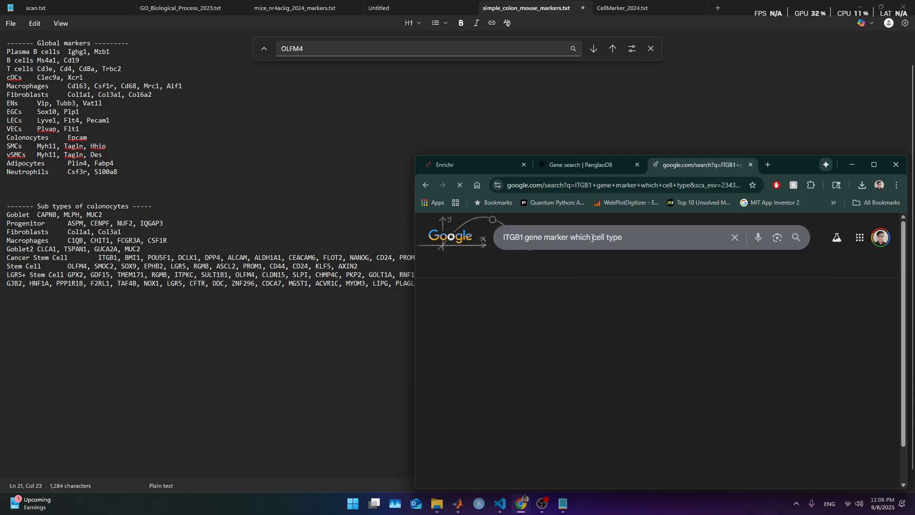
pyautogui.scroll(-2, 526, 338)
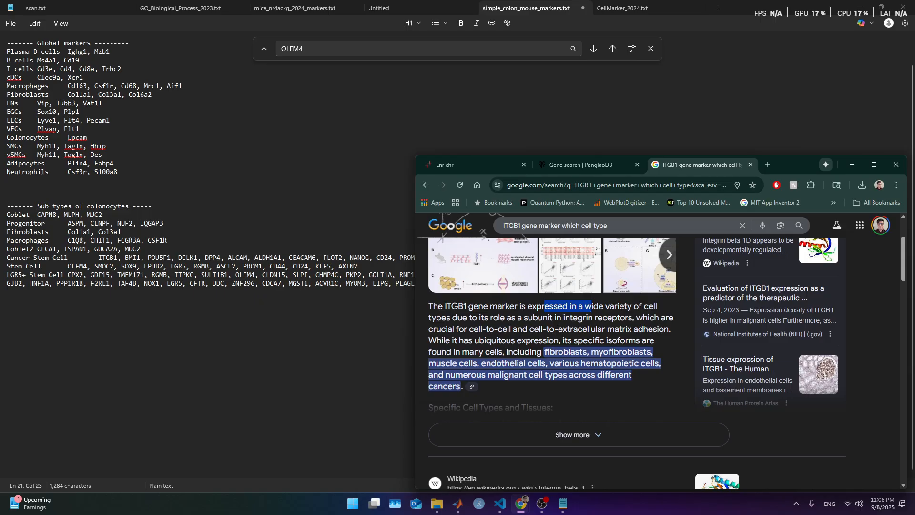
pyautogui.click(552, 360)
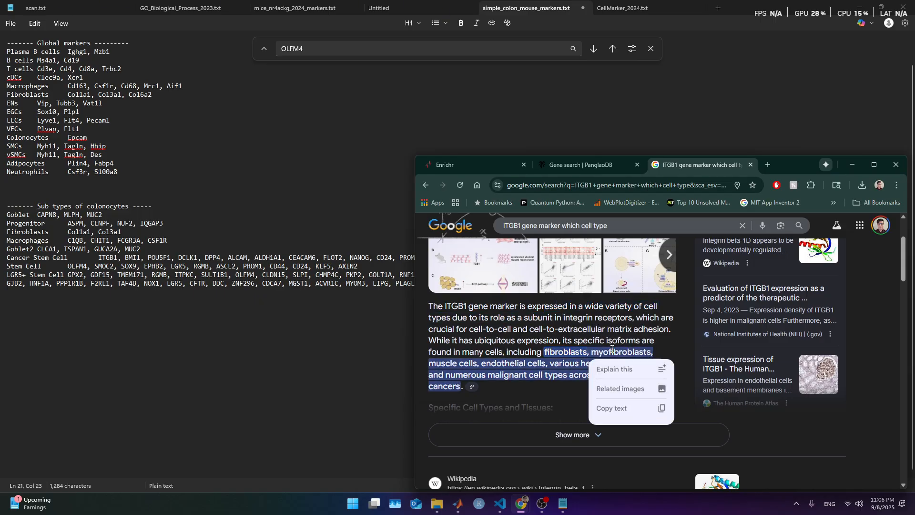
pyautogui.doubleClick(565, 353)
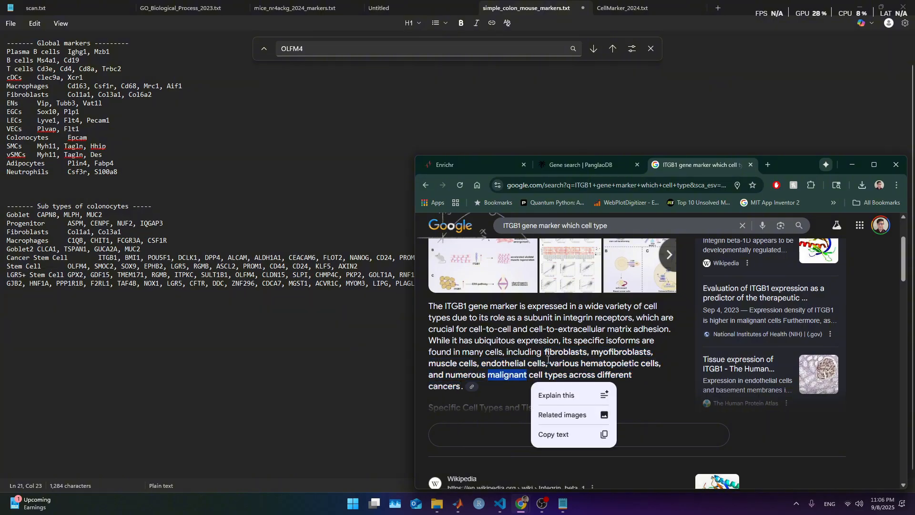
pyautogui.doubleClick(578, 352)
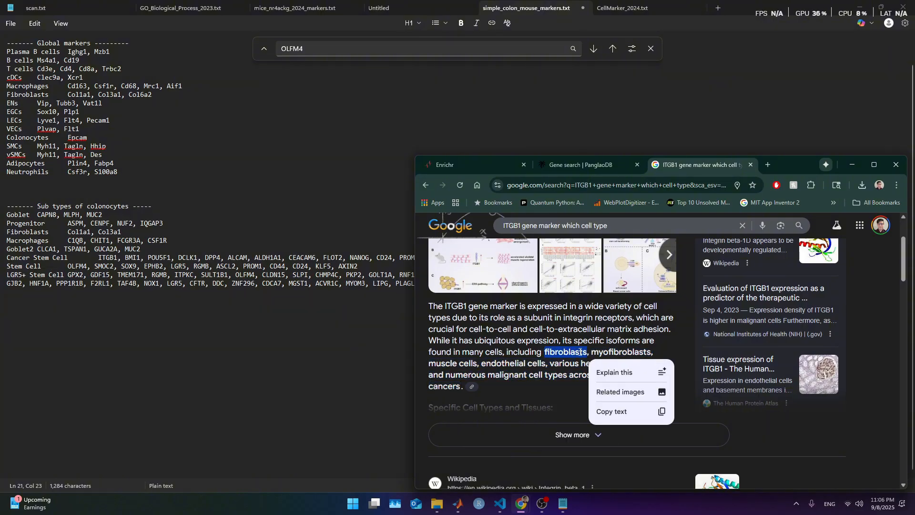
# Remove ITGB1 from the Cancer Stem Cell row in simple_colon_mouse_markers.txt
pyautogui.moveTo(92, 257); pyautogui.dragTo(116, 258)
pyautogui.press('Delete')
pyautogui.press('Delete')
pyautogui.press('Delete')
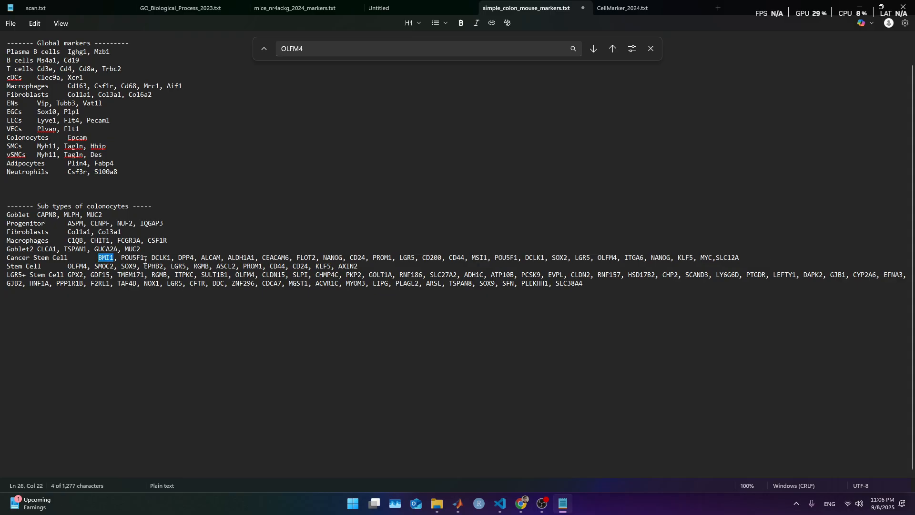
# Try to copy the entire Cancer Stem Cell row in simple_colon_mouse_markers.txt
pyautogui.click(233, 259)
pyautogui.hotkey('alt', 'Tab')
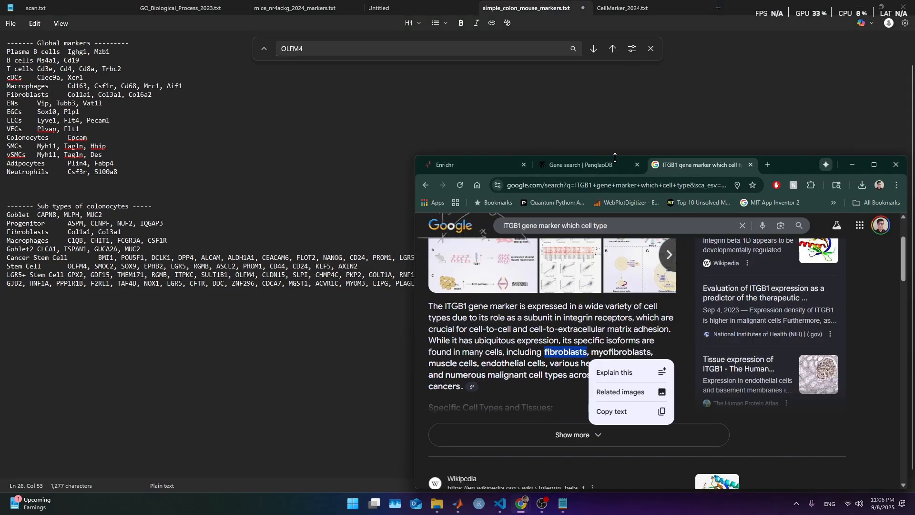
pyautogui.click(289, 256)
pyautogui.tripleClick(288, 253)
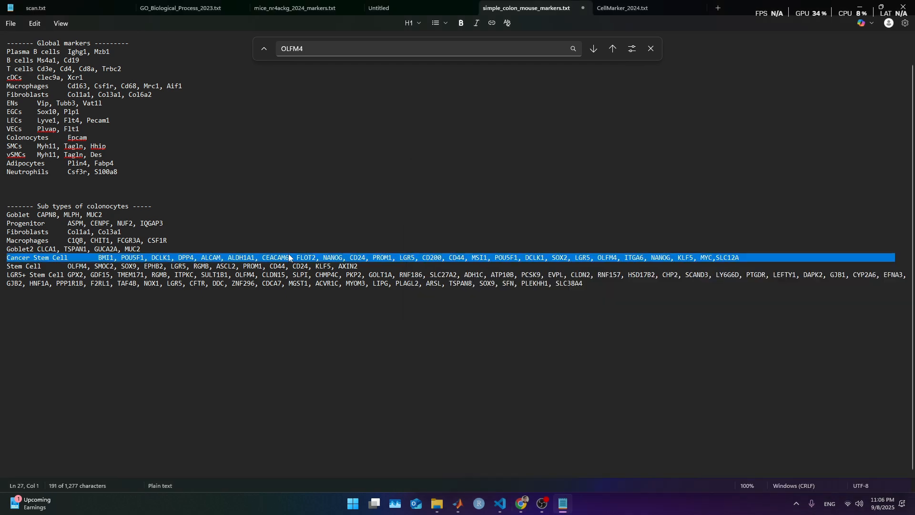
pyautogui.rightClick(288, 253)
pyautogui.click(275, 259)
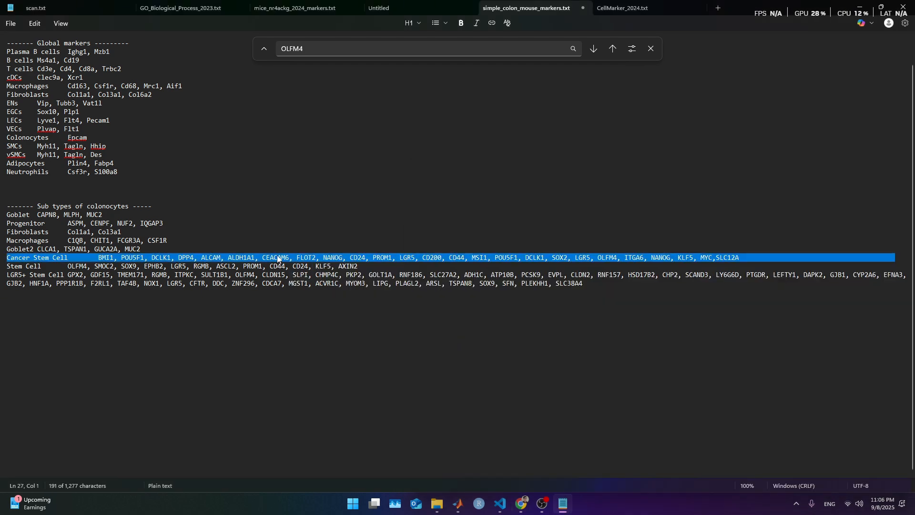
# Switch to the browser and open Gemini in a new tab
pyautogui.hotkey('alt', 'Tab')
pyautogui.hotkey('ctrl', 't')
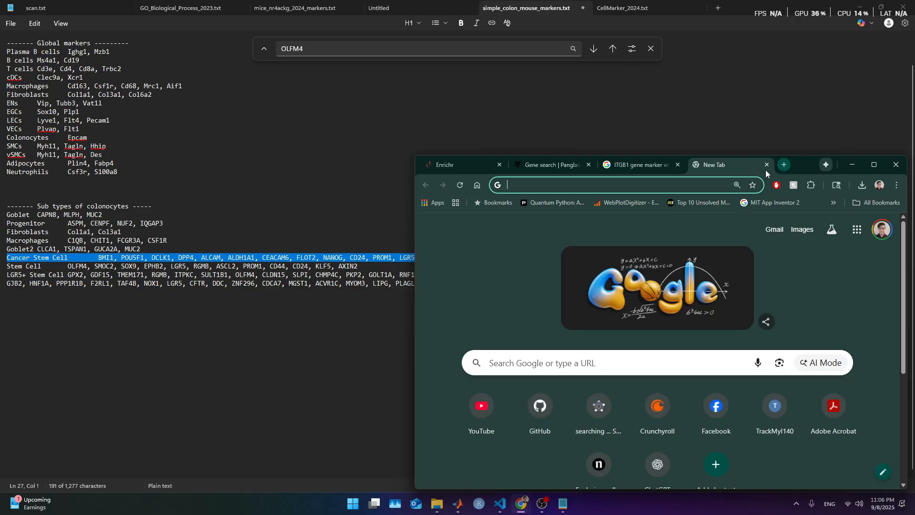
pyautogui.write('gemini.google.com/app?is_sa=1&is_sa=1&android-min-version=301356...')
pyautogui.press('Return')
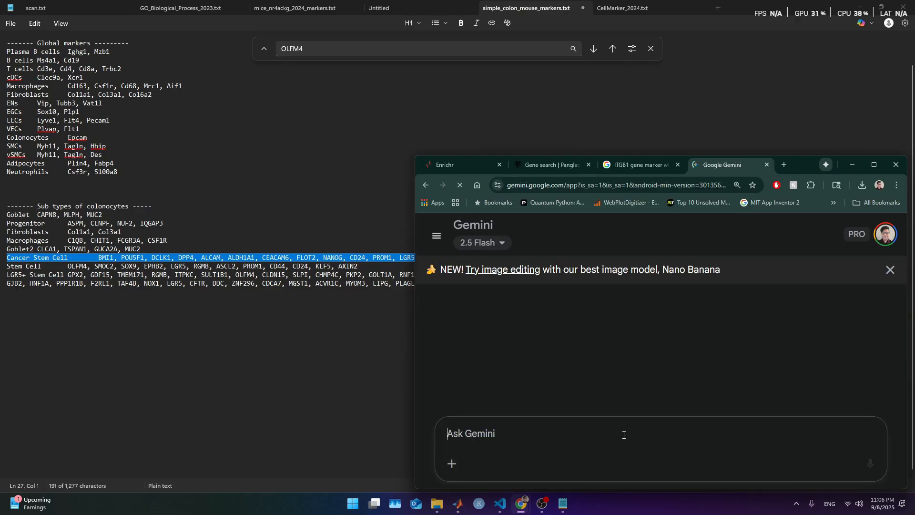
# Send Gemini the prompt "hey do you know which markers of these are cancer stem cells" and stop its response
pyautogui.write('hey ')
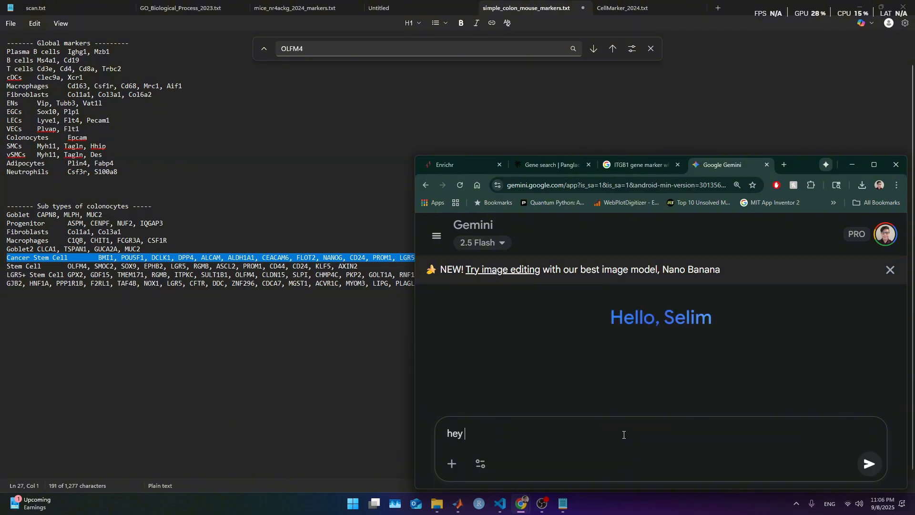
pyautogui.write('do you know which markers o')
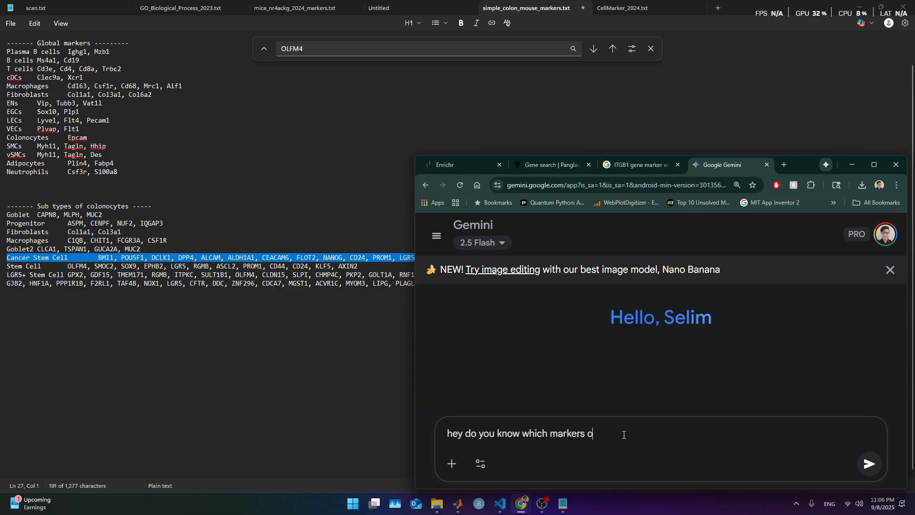
pyautogui.write('f these are ')
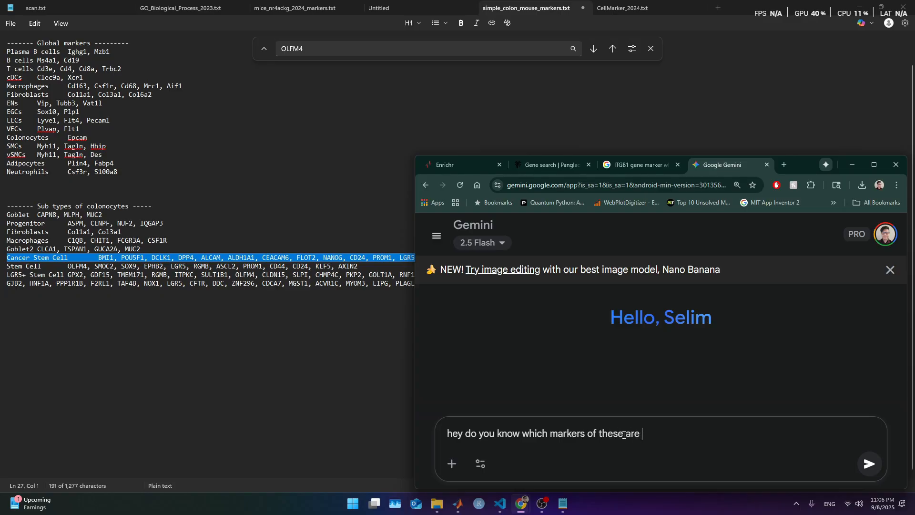
pyautogui.write('cancer st')
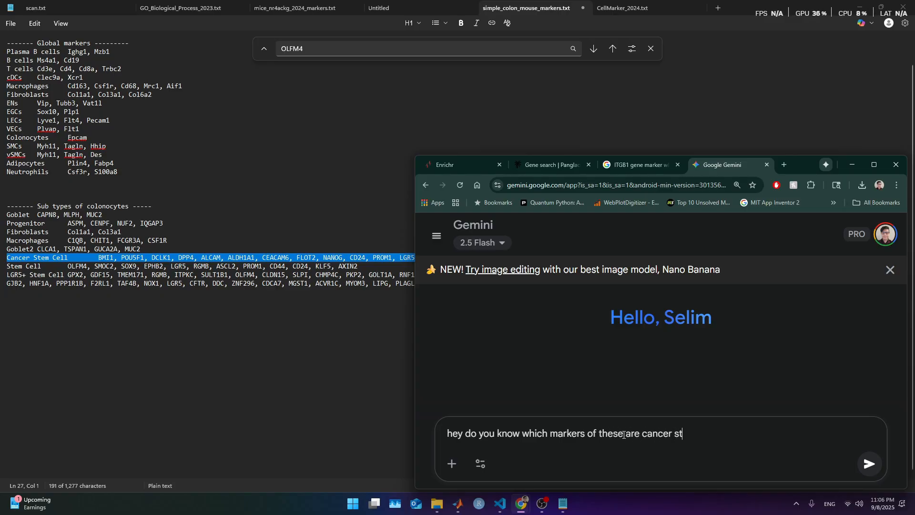
pyautogui.write('em cells')
pyautogui.press('Return')
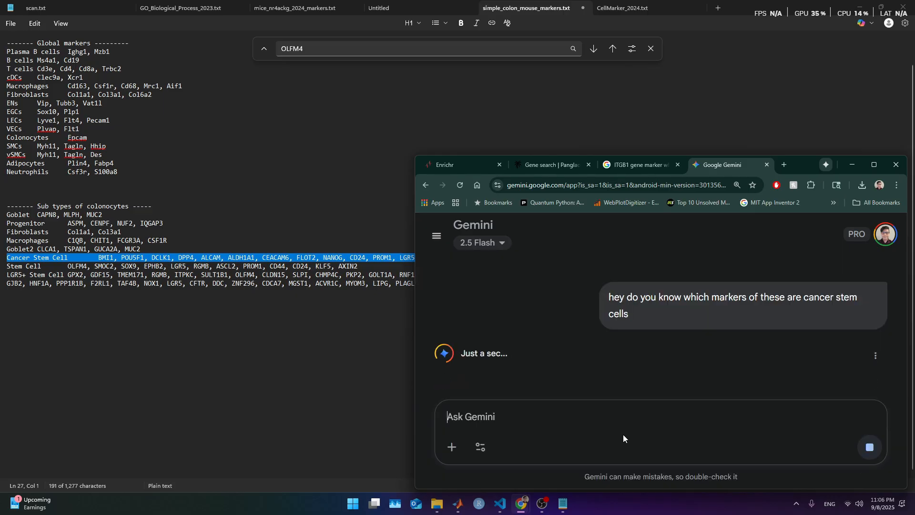
pyautogui.click(868, 446)
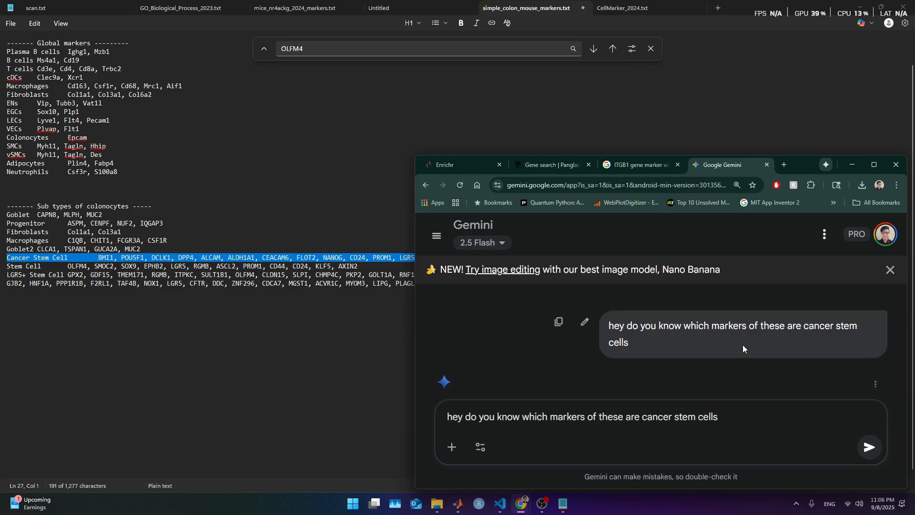
# Reopen the sent Gemini prompt for editing and end it with a question mark and a line break
pyautogui.click(584, 322)
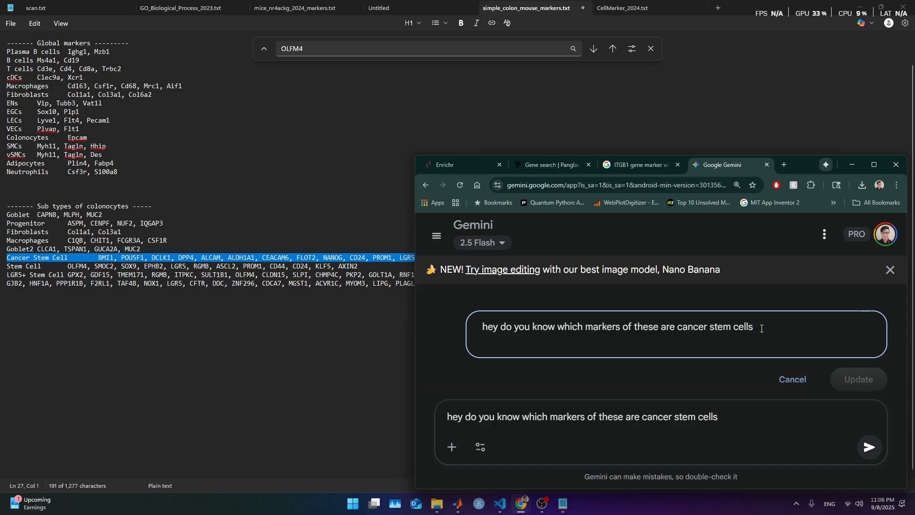
pyautogui.write('?')
pyautogui.hotkey('shift', 'Return')
pyautogui.write('BMI1')
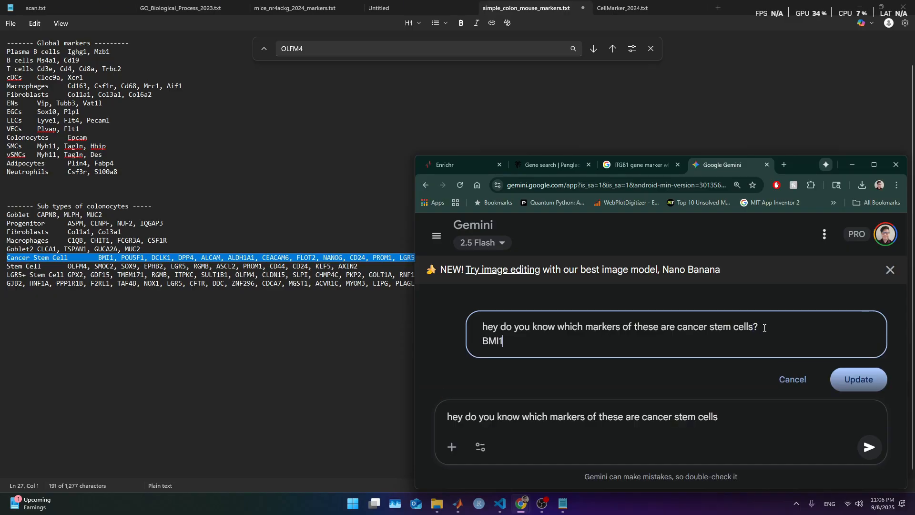
pyautogui.press('BackSpace')
pyautogui.press('BackSpace')
pyautogui.press('BackSpace')
pyautogui.press('BackSpace')
pyautogui.press('BackSpace')
pyautogui.hotkey('alt', 'Tab')
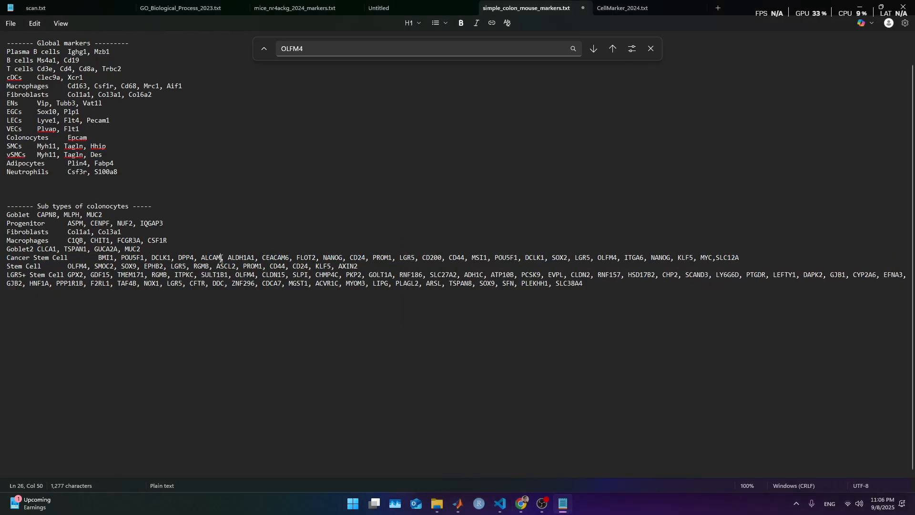
pyautogui.rightClick(221, 259)
pyautogui.click(274, 337)
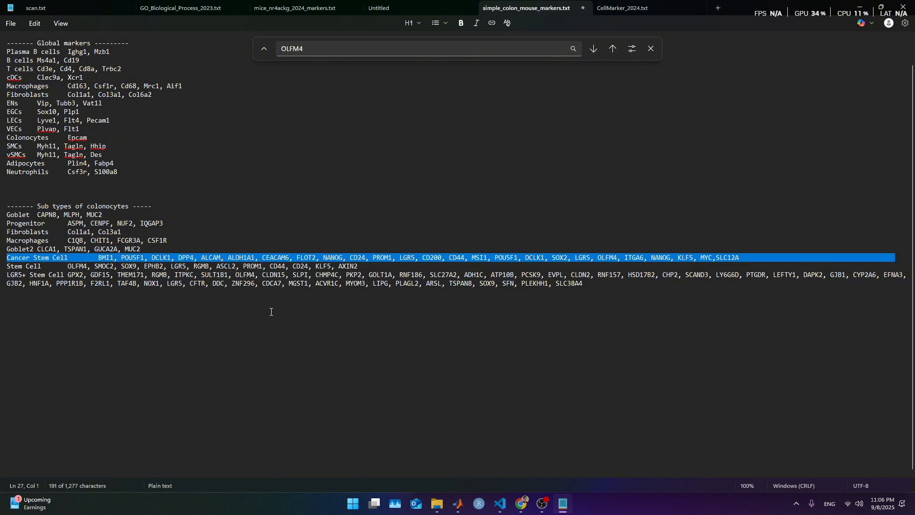
pyautogui.hotkey('alt', 'Tab')
pyautogui.write('BMI1')
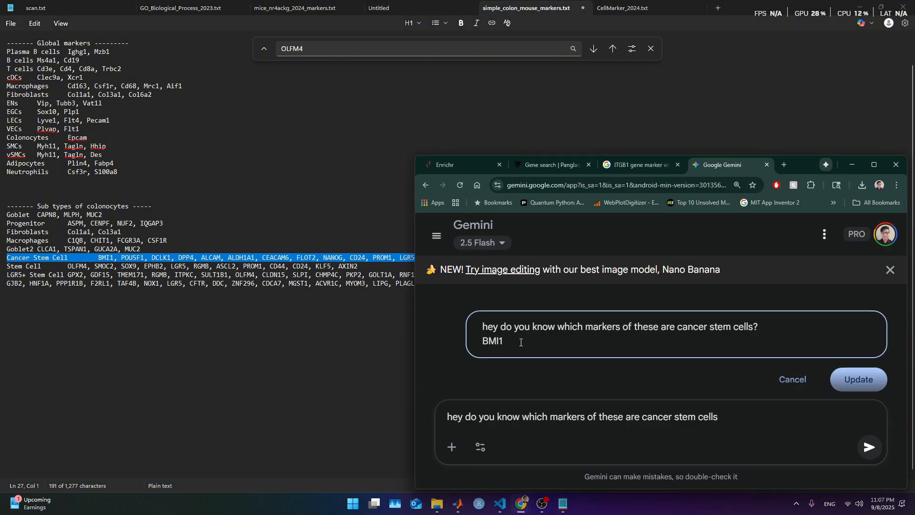
pyautogui.press('BackSpace')
pyautogui.press('BackSpace')
pyautogui.press('BackSpace')
pyautogui.press('BackSpace')
pyautogui.press('BackSpace')
# Copy the Cancer Stem Cell row from simple_colon_mouse_markers.txt and paste it below the question in the Gemini prompt being edited
pyautogui.hotkey('alt', 'Tab')
pyautogui.rightClick(361, 253)
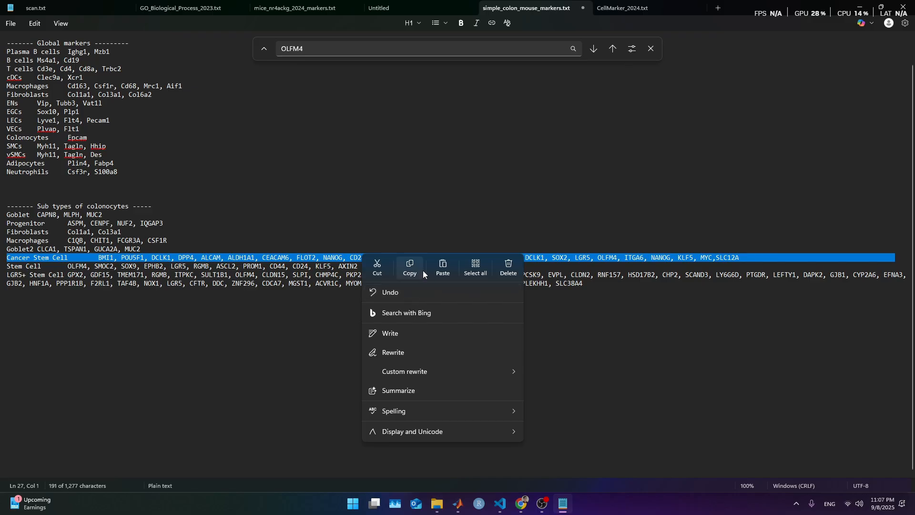
pyautogui.click(410, 268)
pyautogui.hotkey('alt', 'Tab')
pyautogui.write('Cancer Stem Cell\tBMI1, POU5F1, DCLK1, DPP4, ALCAM, ALDH1A1, CEACAM6, FLOT2, NANOG, CD24, PROM1, LGR5, CD200, CD44, MSI1, POU5F1, DCLK1, SOX2, LGR5, OLFM4, ITGA6, NANOG, KLF5, MYC,SLC12A')
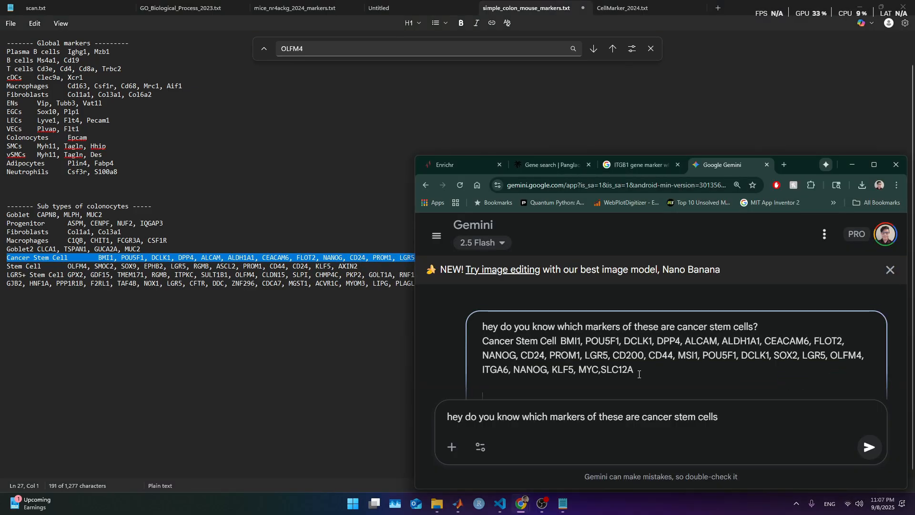
# Add the line "what about these for just stem cells?" to the edited prompt and clear the leftover duplicate question from the new-message field
pyautogui.write('what about these for just stem cells')
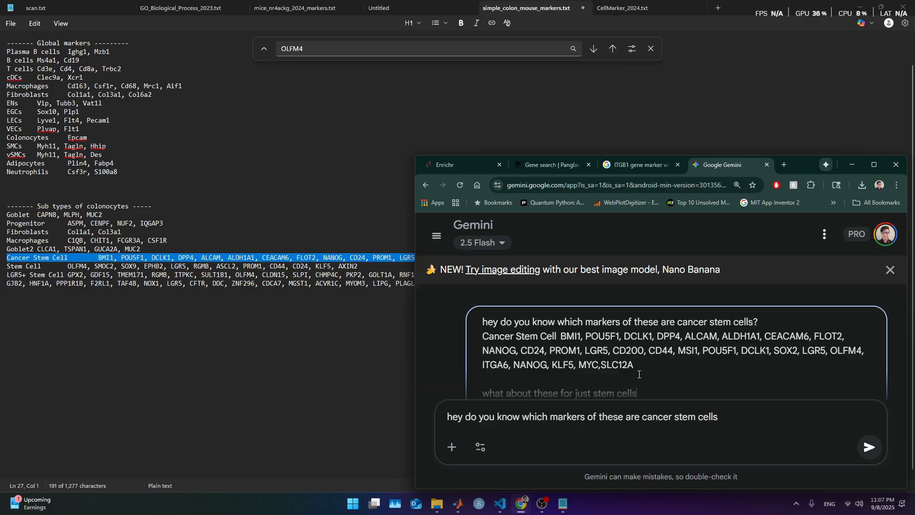
pyautogui.write('?')
pyautogui.scroll(-2, 650, 376)
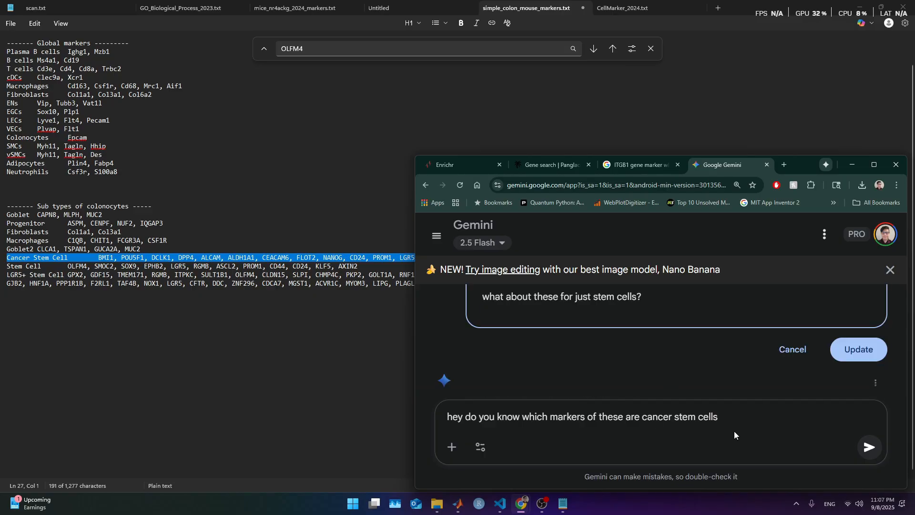
pyautogui.moveTo(733, 415); pyautogui.dragTo(439, 408)
pyautogui.press('BackSpace')
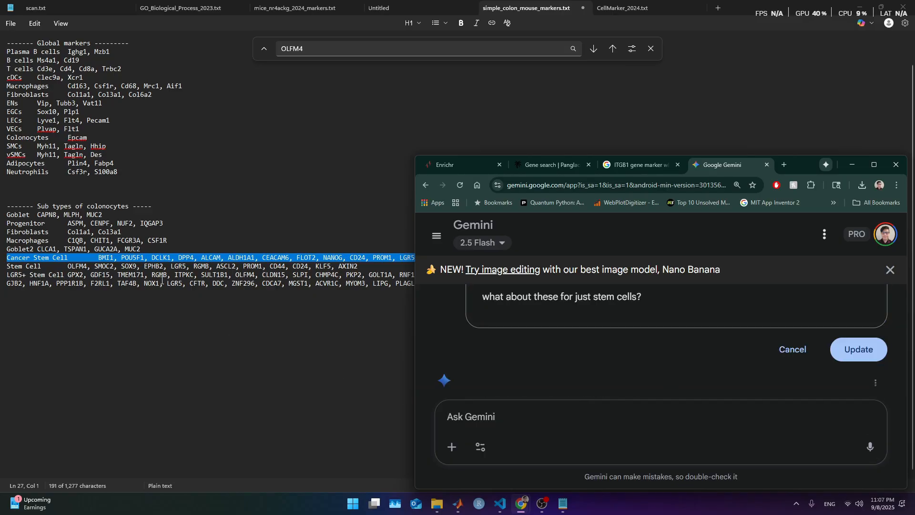
# Copy the Stem Cell row from simple_colon_mouse_markers.txt and paste it at the end of the edited Gemini prompt
pyautogui.click(162, 280)
pyautogui.tripleClick(119, 269)
pyautogui.hotkey('ctrl', 'c')
pyautogui.hotkey('alt', 'Tab')
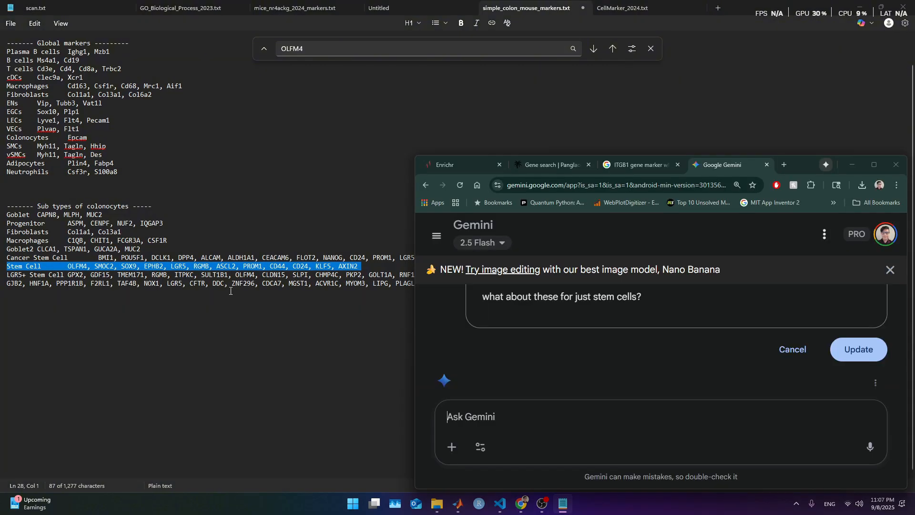
pyautogui.click(528, 313)
pyautogui.hotkey('ctrl', 'v')
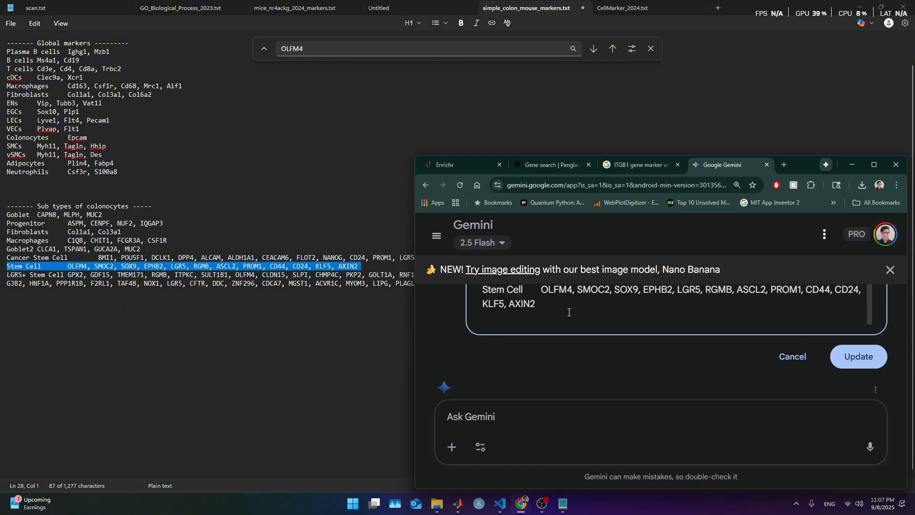
# Add "and what about lgr5+ stem cells?" followed by the LGR5+ Stem Cell row from the marker file, and submit the updated prompt
pyautogui.write('and what about ')
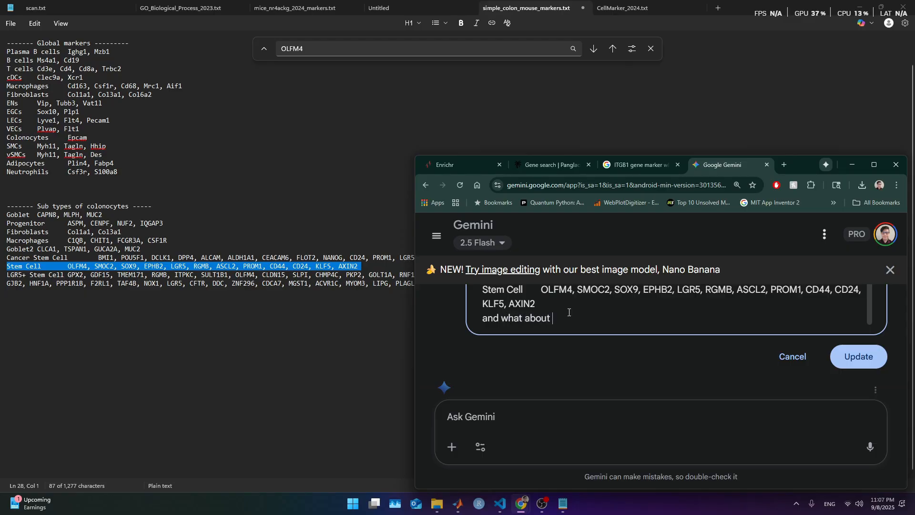
pyautogui.write('lgr5+')
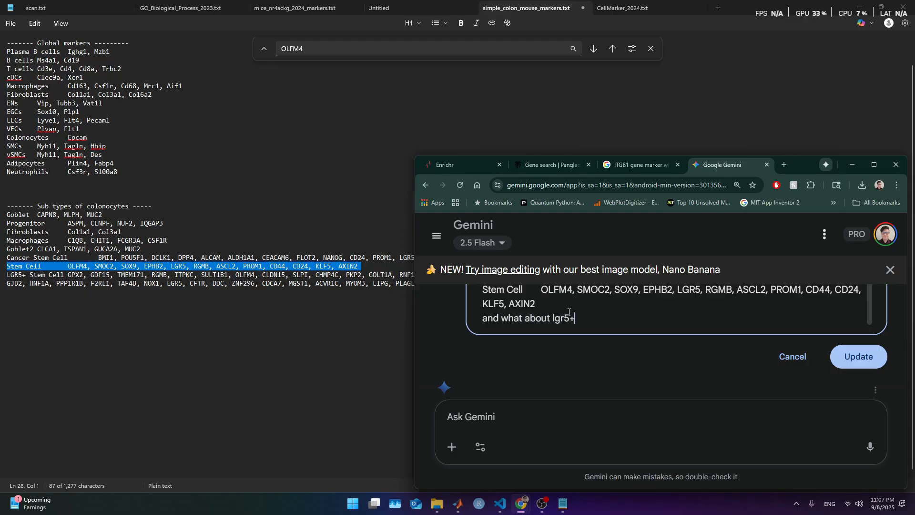
pyautogui.write(' stem cells?')
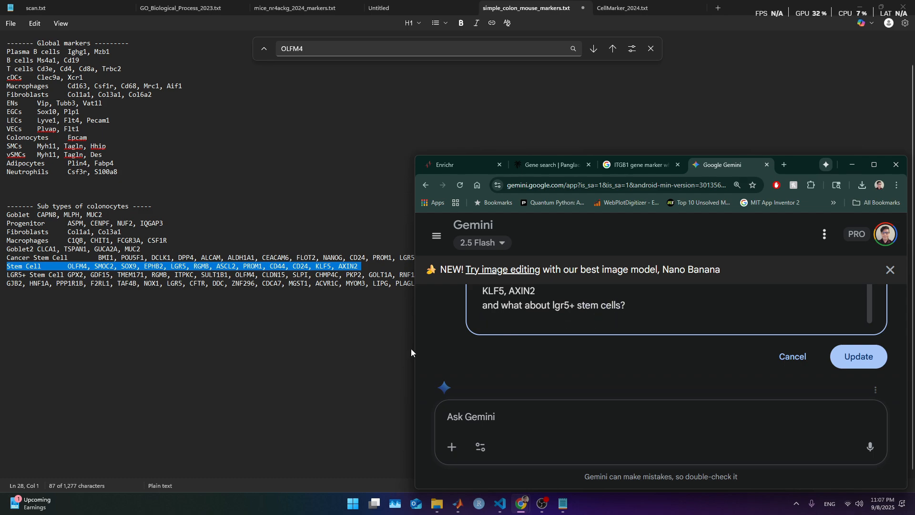
pyautogui.tripleClick(197, 284)
pyautogui.hotkey('alt', 'Tab')
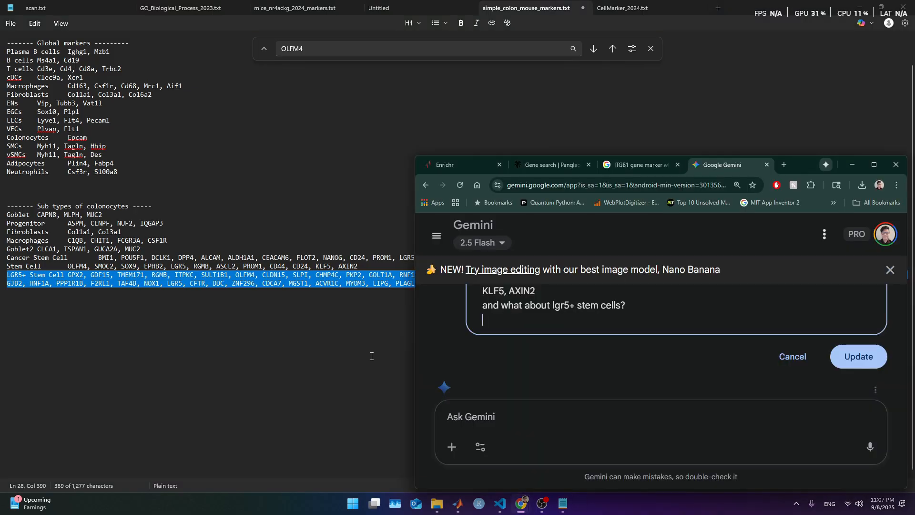
pyautogui.hotkey('ctrl', 'v')
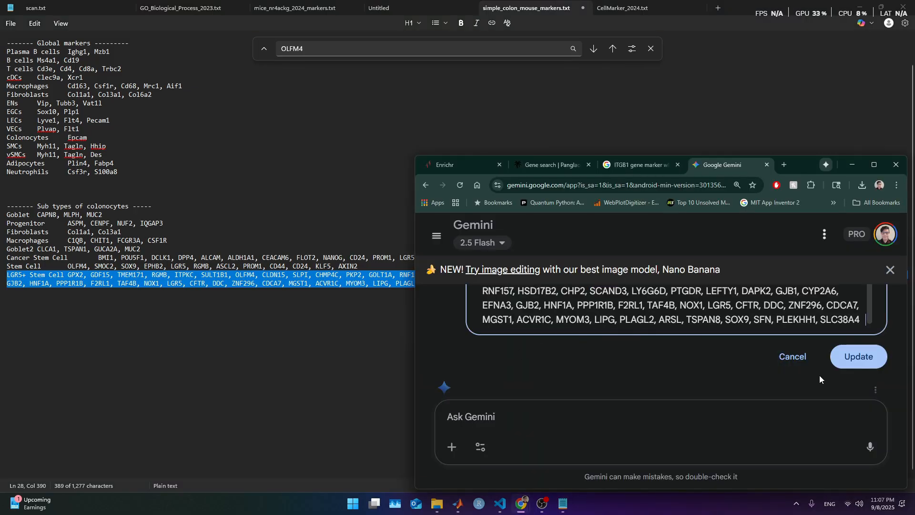
pyautogui.click(867, 362)
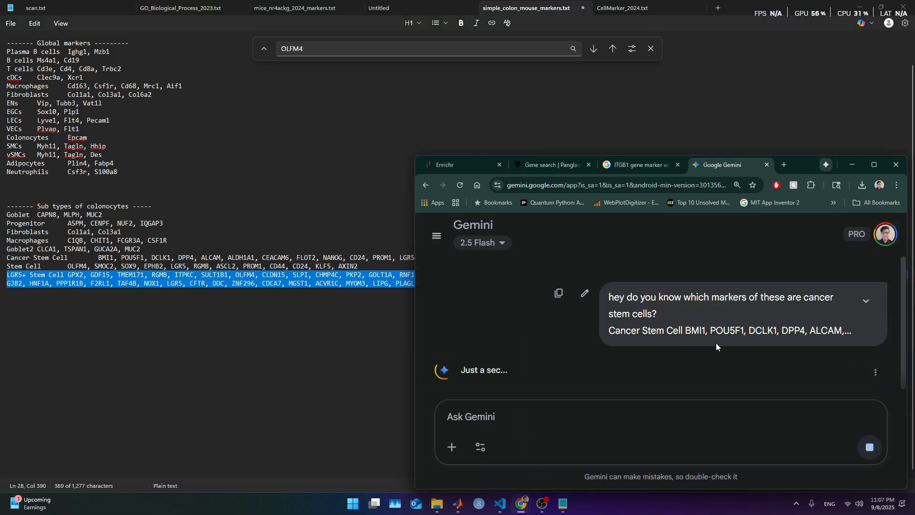
# Examine Gemini's list of cancer stem cell markers and its descriptions of CD44 and CD24
pyautogui.scroll(-2, 698, 308)
pyautogui.scroll(-2, 548, 327)
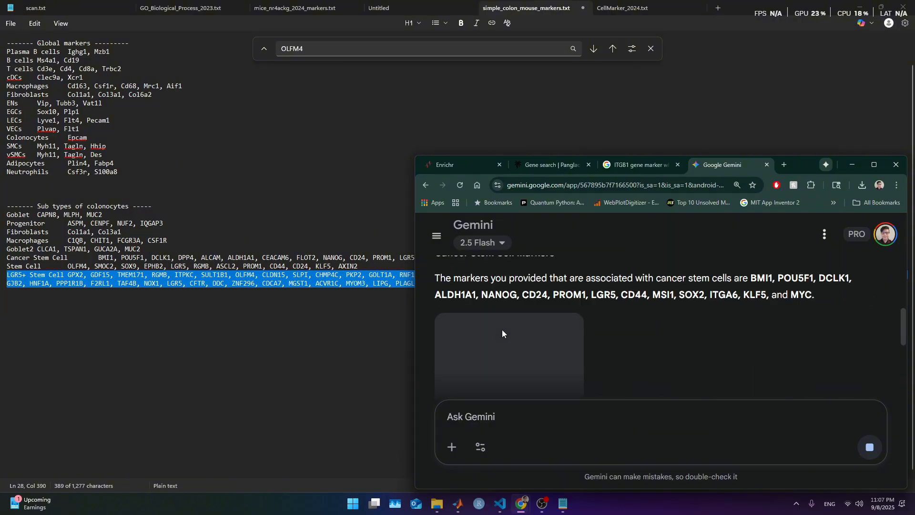
pyautogui.tripleClick(542, 292)
pyautogui.doubleClick(761, 278)
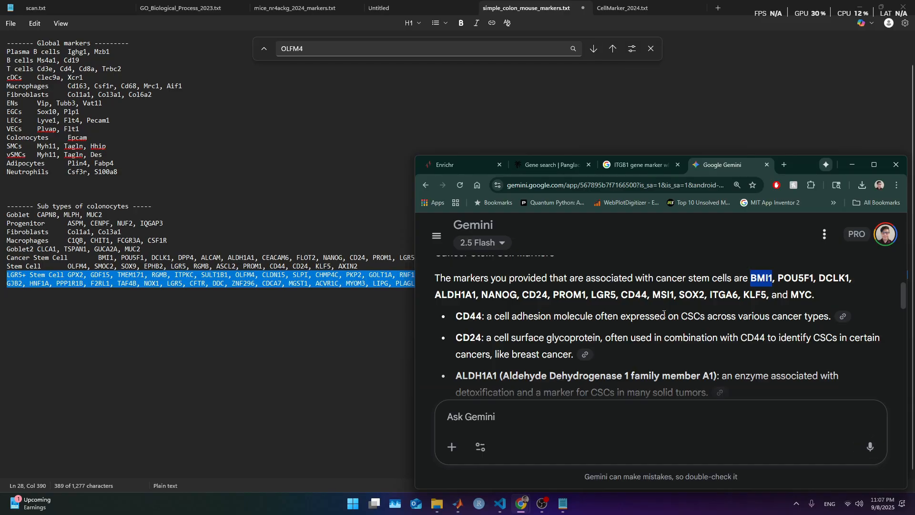
pyautogui.doubleClick(497, 318)
pyautogui.click(622, 310)
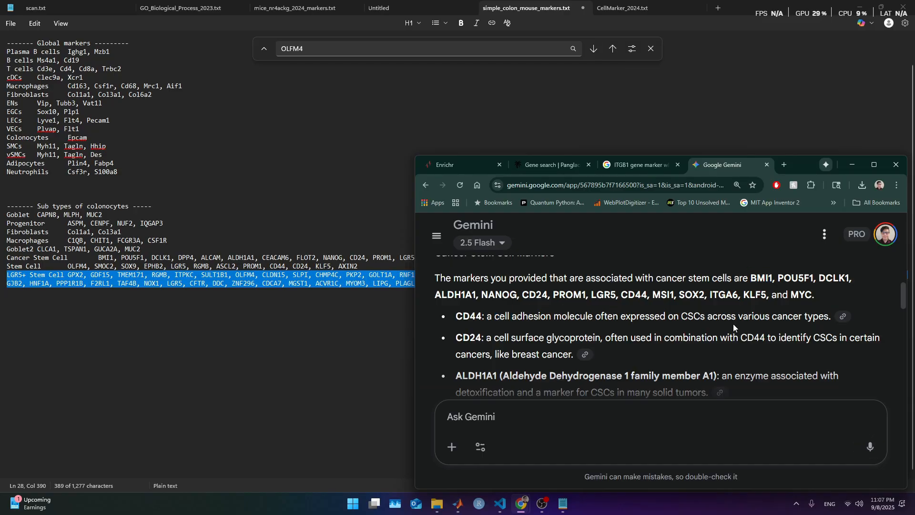
pyautogui.doubleClick(787, 316)
pyautogui.doubleClick(695, 317)
pyautogui.doubleClick(747, 338)
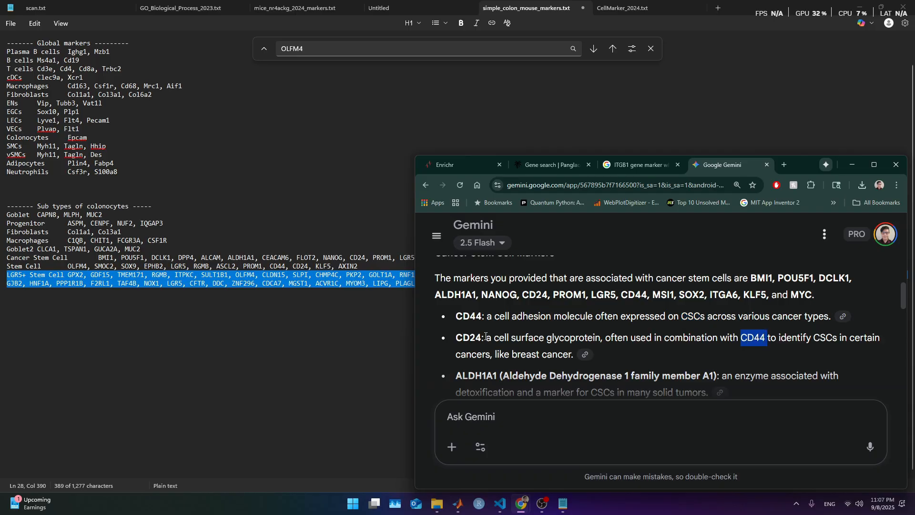
pyautogui.doubleClick(469, 337)
pyautogui.doubleClick(572, 338)
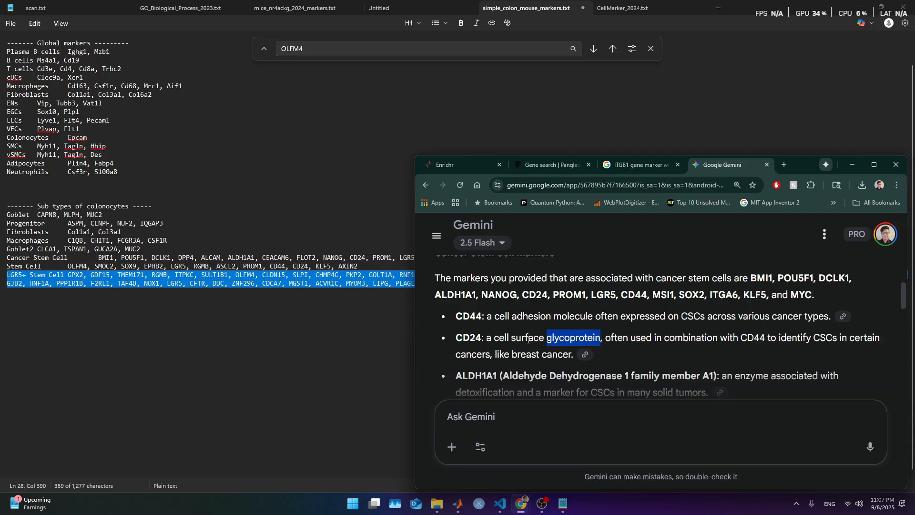
pyautogui.doubleClick(528, 338)
pyautogui.doubleClick(572, 337)
# Read Gemini's notes on ALDH1A1, PROM1 and the remaining cancer stem cell markers, down to the general stem cell section
pyautogui.scroll(-2, 522, 371)
pyautogui.tripleClick(480, 281)
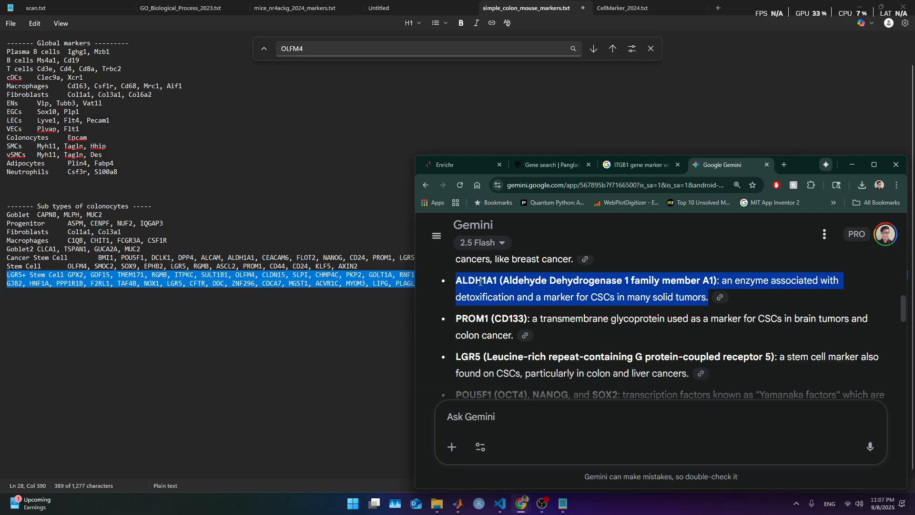
pyautogui.moveTo(517, 299); pyautogui.dragTo(698, 300)
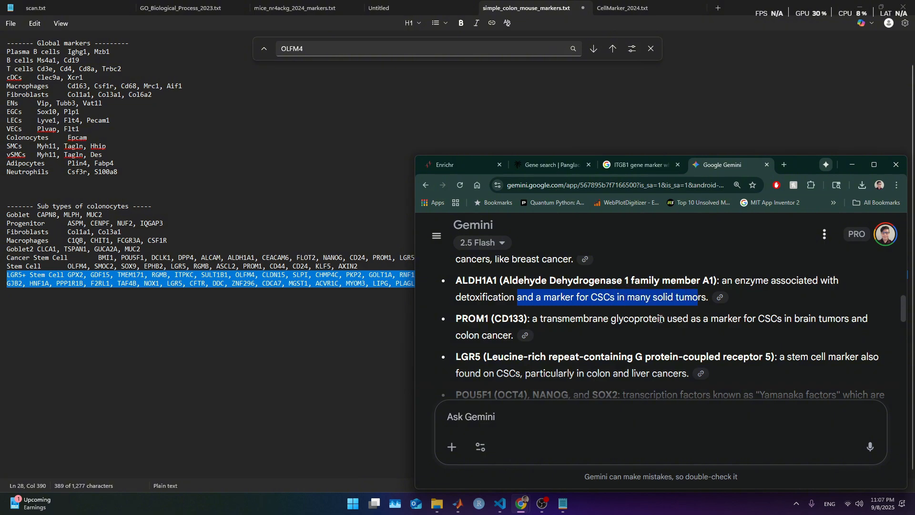
pyautogui.tripleClick(641, 318)
pyautogui.doubleClick(474, 319)
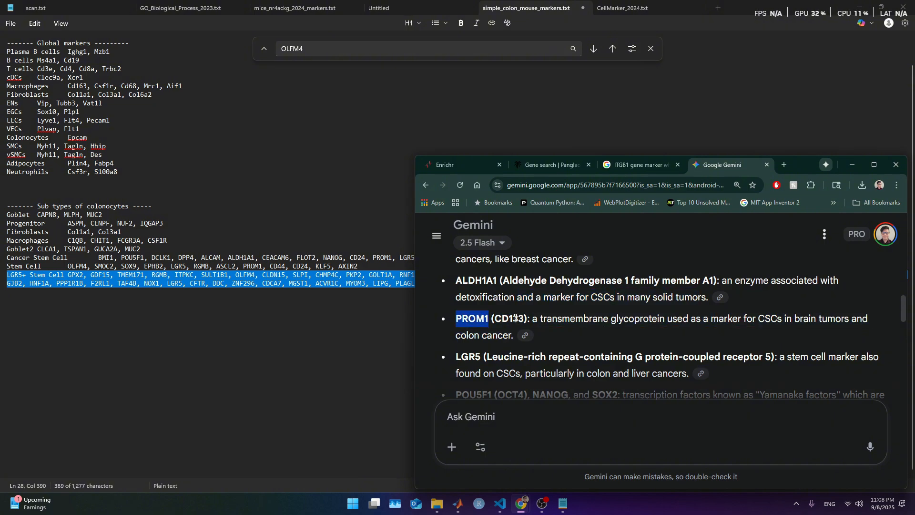
pyautogui.doubleClick(574, 318)
pyautogui.doubleClick(677, 319)
pyautogui.scroll(-2, 593, 335)
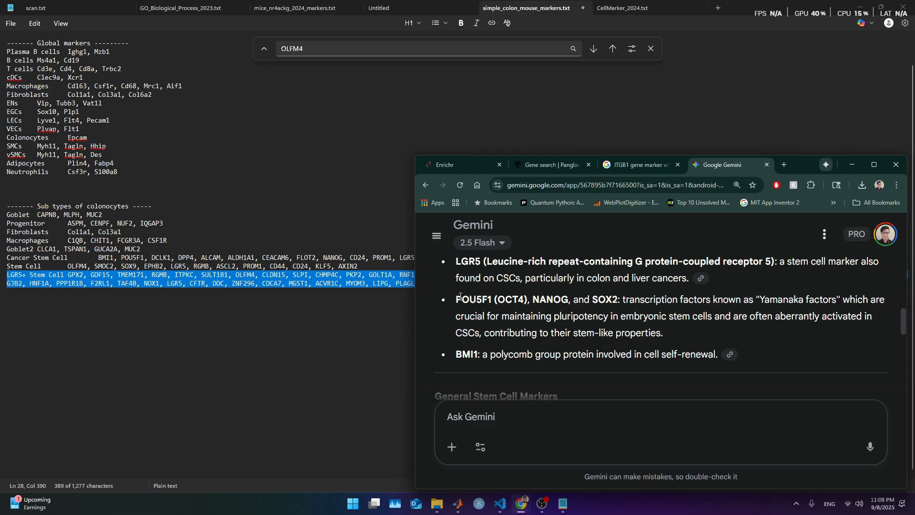
pyautogui.scroll(-2, 593, 335)
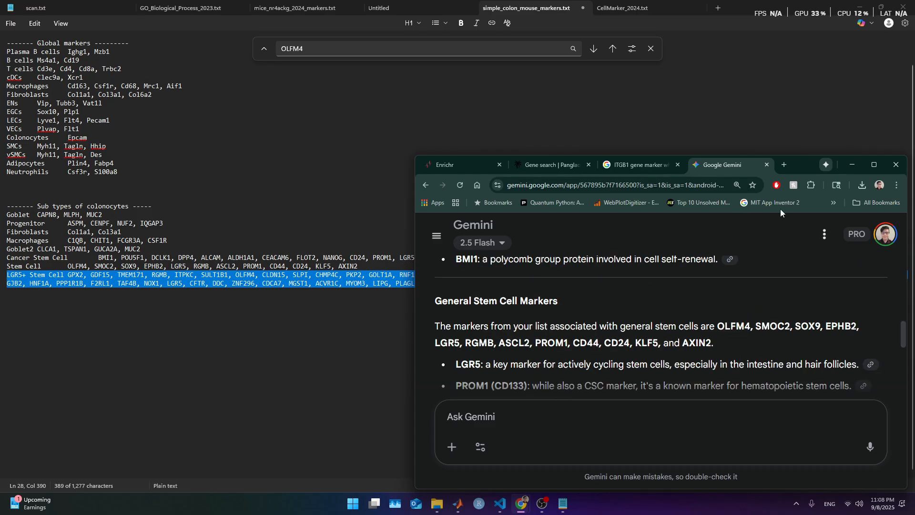
# Replace the Stem Cell row's genes in simple_colon_mouse_markers.txt with Gemini's general stem cell marker list, without the word "and"
pyautogui.moveTo(809, 157); pyautogui.dragTo(815, 82)
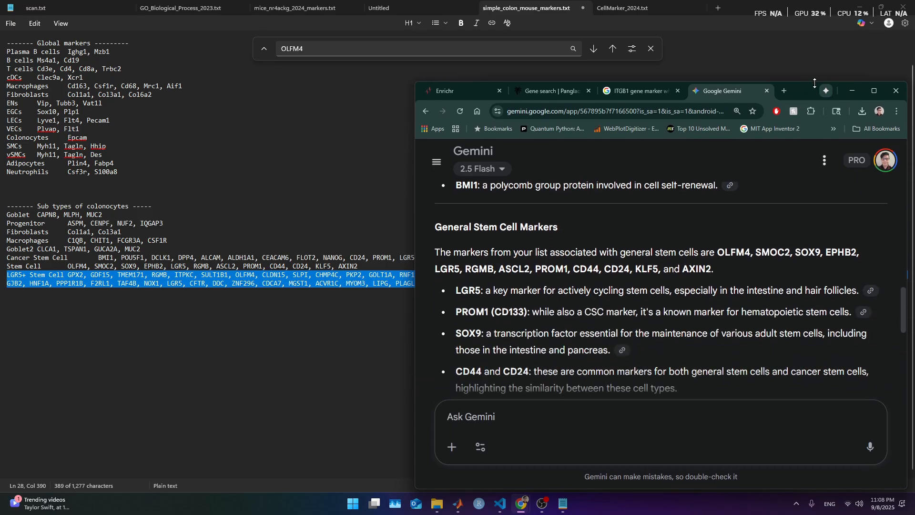
pyautogui.moveTo(715, 270); pyautogui.dragTo(713, 253)
pyautogui.hotkey('ctrl', 'c')
pyautogui.click(705, 272)
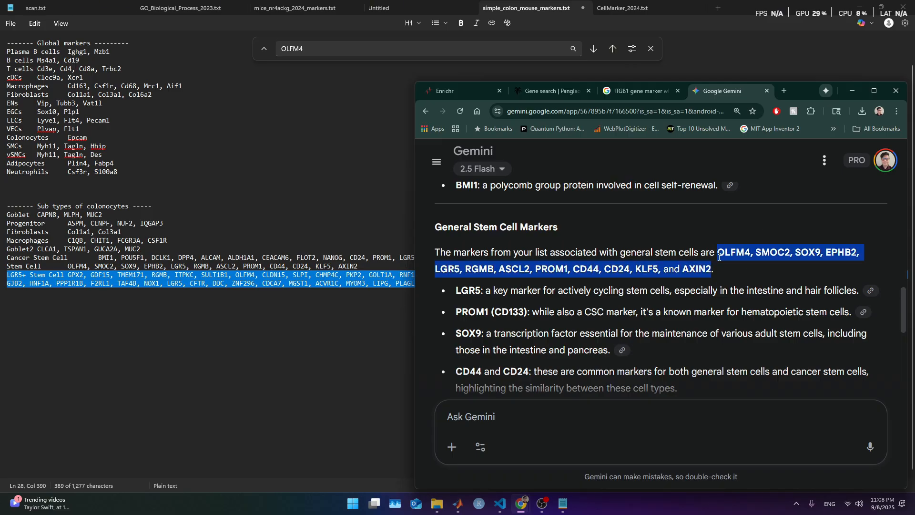
pyautogui.click(209, 329)
pyautogui.click(52, 274)
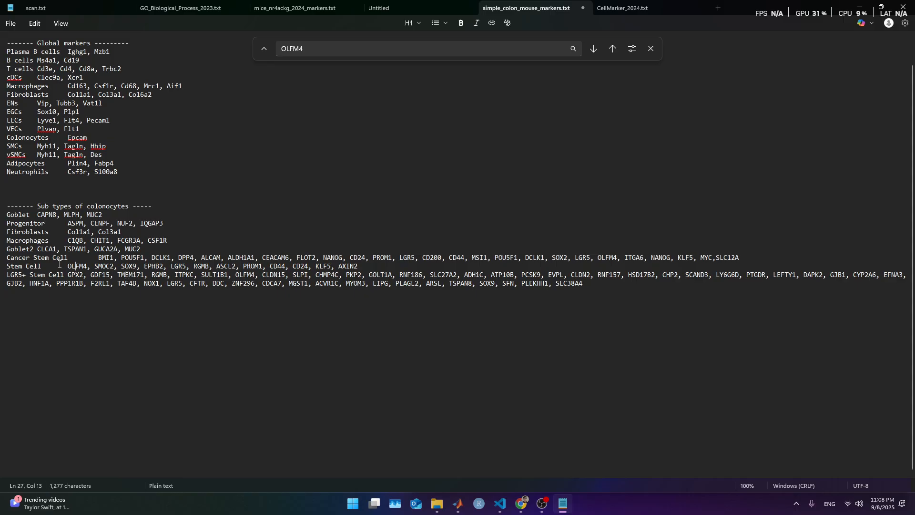
pyautogui.click(30, 266)
pyautogui.moveTo(68, 267)
pyautogui.mouseDown()
pyautogui.moveTo(337, 258)
pyautogui.moveTo(358, 268)
pyautogui.mouseUp()
pyautogui.hotkey('ctrl', 'v')
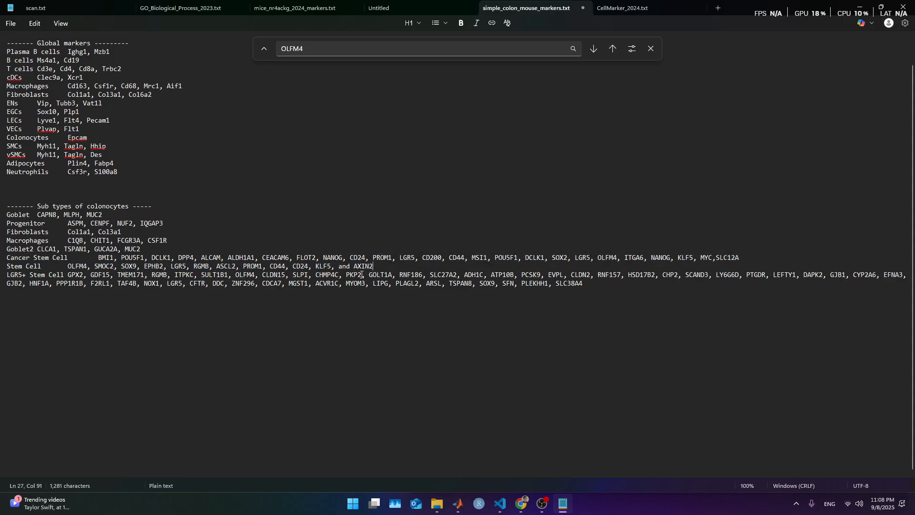
pyautogui.click(348, 260)
pyautogui.hotkey('ctrl', 'z')
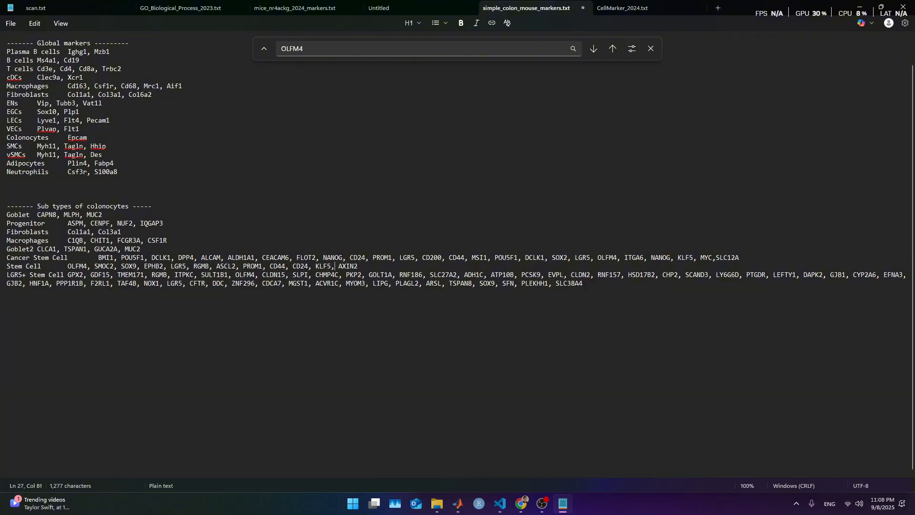
# Replace the Cancer Stem Cell row's genes with Gemini's cancer stem cell list from BMI1 to MYC, removing the word "and"
pyautogui.hotkey('alt', 'Tab')
pyautogui.scroll(5, 783, 267)
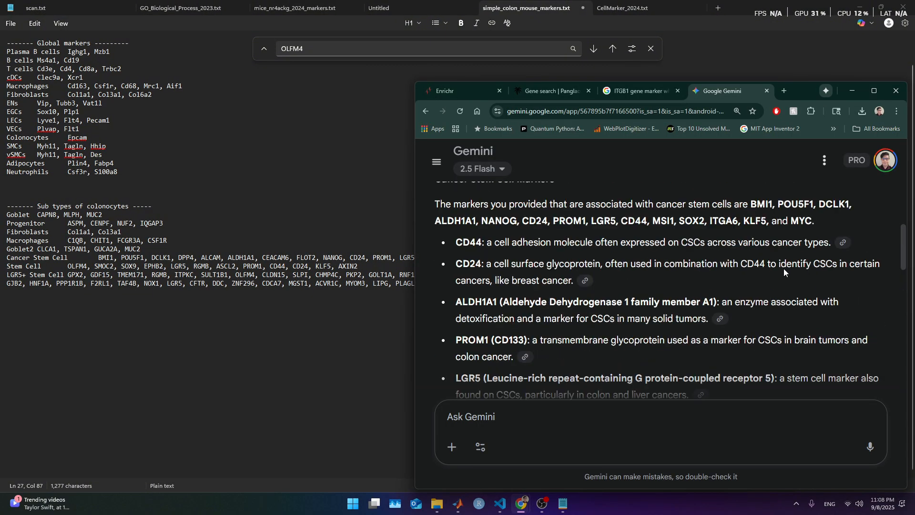
pyautogui.moveTo(813, 225); pyautogui.dragTo(751, 206)
pyautogui.hotkey('ctrl', 'c')
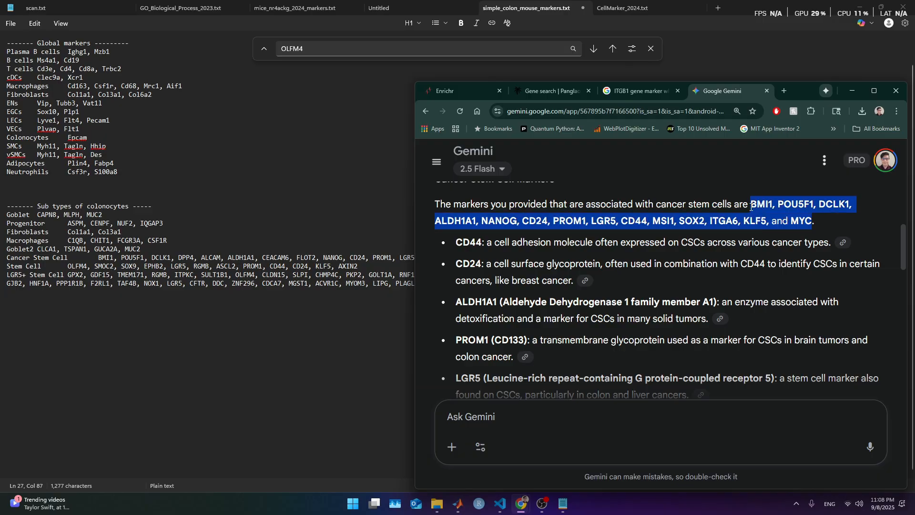
pyautogui.click(276, 343)
pyautogui.moveTo(739, 257); pyautogui.dragTo(100, 257)
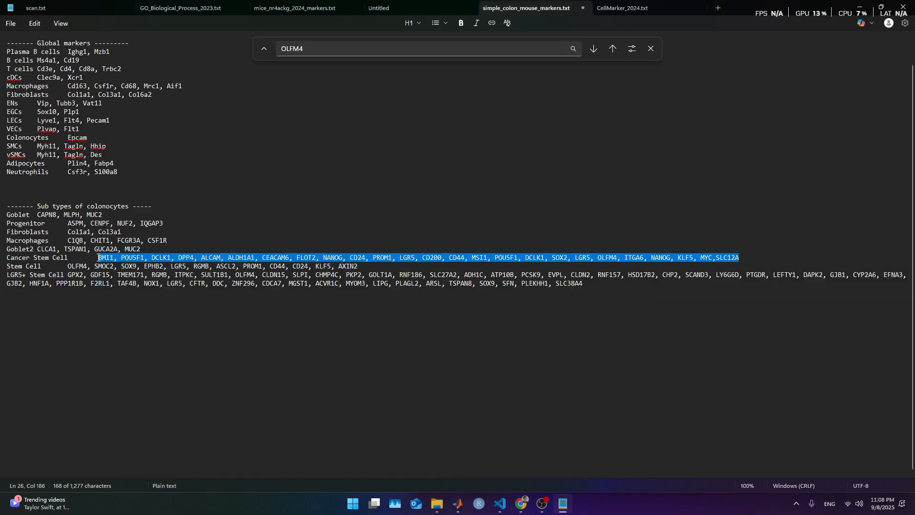
pyautogui.hotkey('ctrl', 'v')
pyautogui.hotkey('ctrl', 'Left')
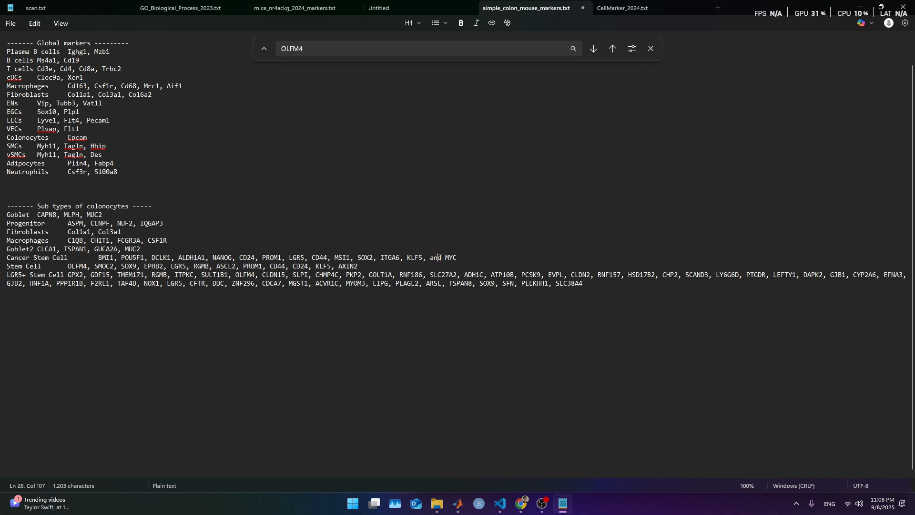
pyautogui.hotkey('ctrl', 'shift', 'Left')
pyautogui.press('BackSpace')
pyautogui.click(363, 266)
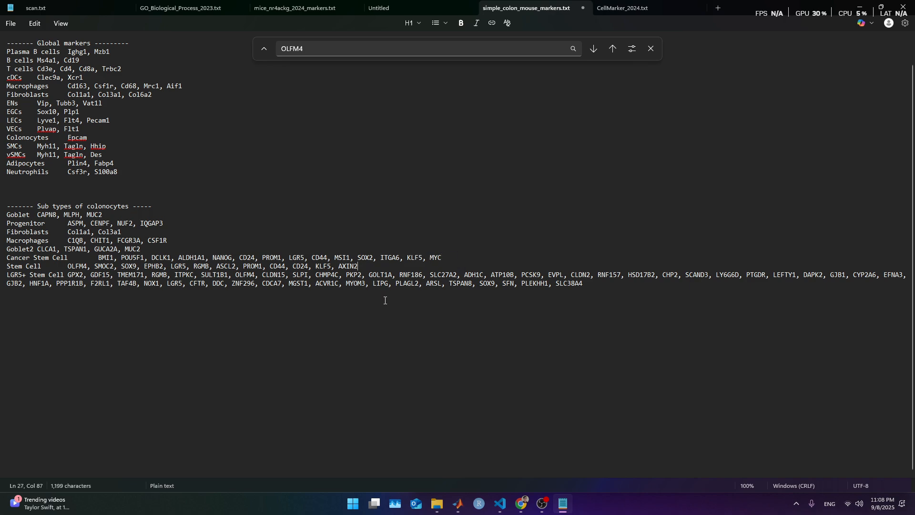
# Replace the LGR5+ Stem Cell row's genes with Gemini's LGR5+ list: OLFM4, SOX9, LGR5, RGMB, TMEM171, without the word "and"
pyautogui.hotkey('alt', 'Tab')
pyautogui.scroll(-8, 516, 278)
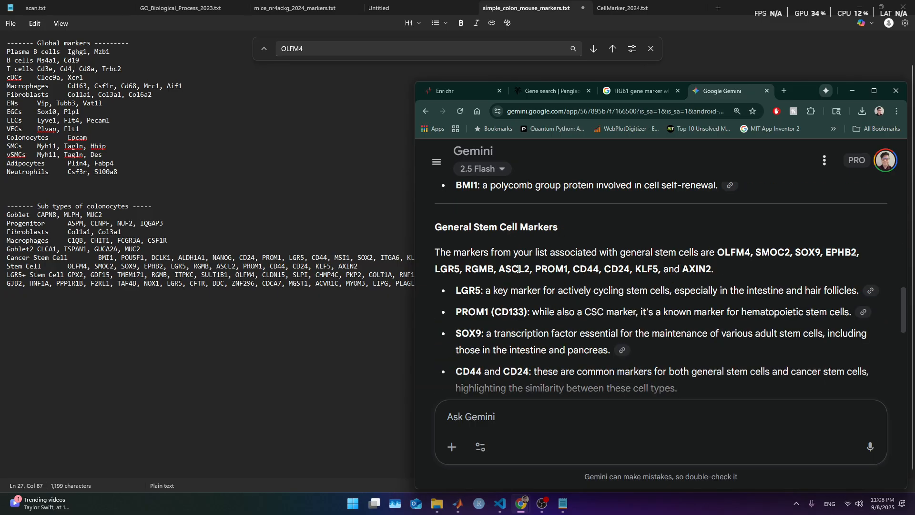
pyautogui.scroll(-2, 530, 294)
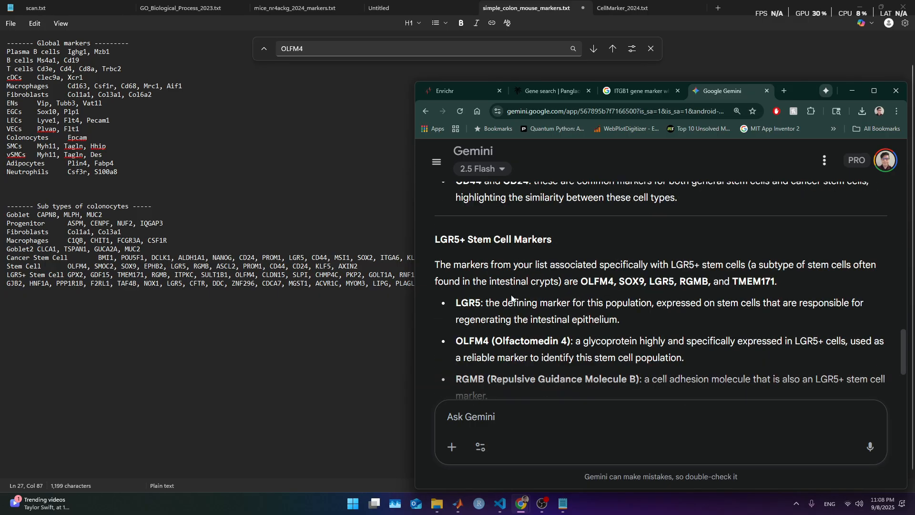
pyautogui.scroll(-5, 511, 298)
pyautogui.scroll(5, 642, 284)
pyautogui.moveTo(774, 282); pyautogui.dragTo(583, 280)
pyautogui.hotkey('ctrl', 'c')
pyautogui.click(197, 375)
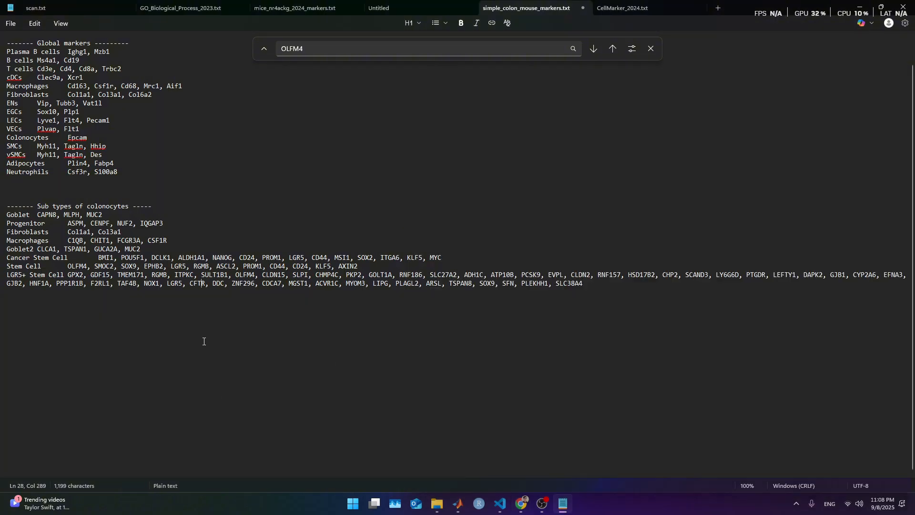
pyautogui.moveTo(579, 285); pyautogui.dragTo(67, 276)
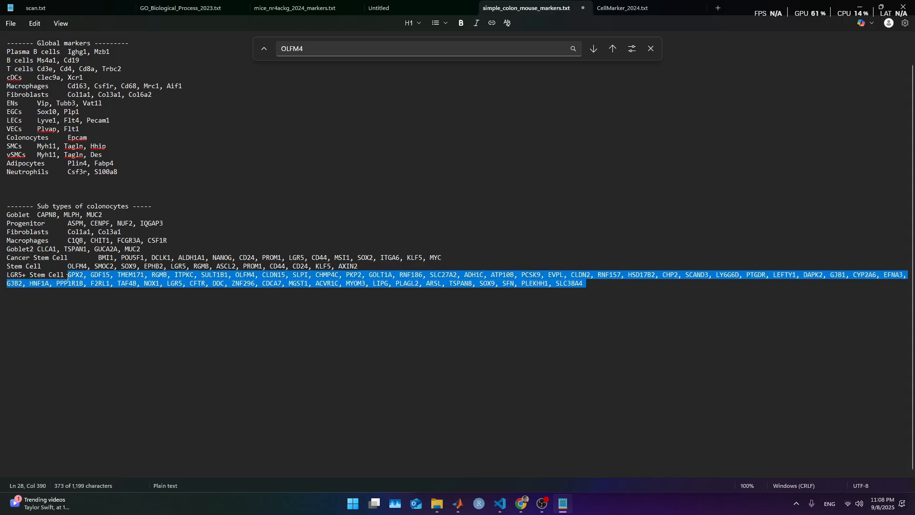
pyautogui.hotkey('ctrl', 'v')
pyautogui.click(57, 275)
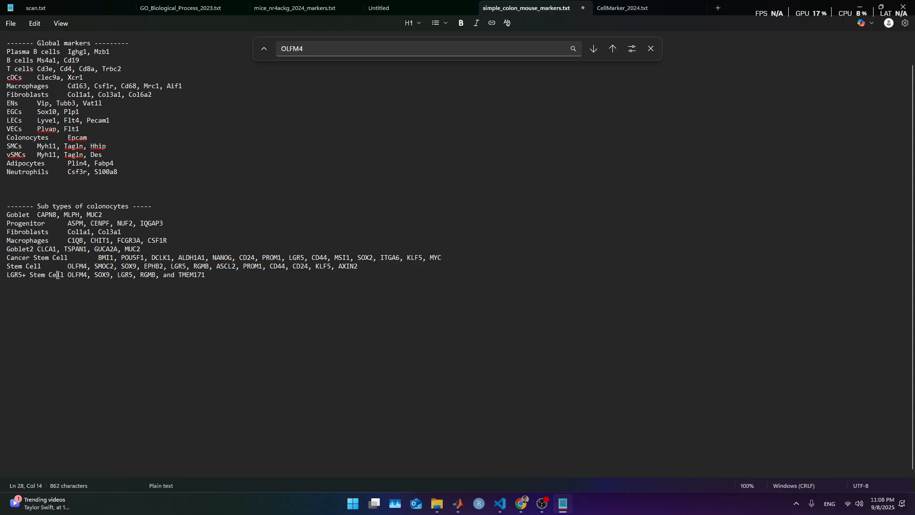
pyautogui.tripleClick(170, 275)
pyautogui.doubleClick(171, 275)
pyautogui.press('Delete')
# Save the marker file, copy its colonocyte subtype rows from Goblet to LGR5+ Stem Cell, and switch to SCGEATOOL
pyautogui.moveTo(199, 280); pyautogui.dragTo(6, 215)
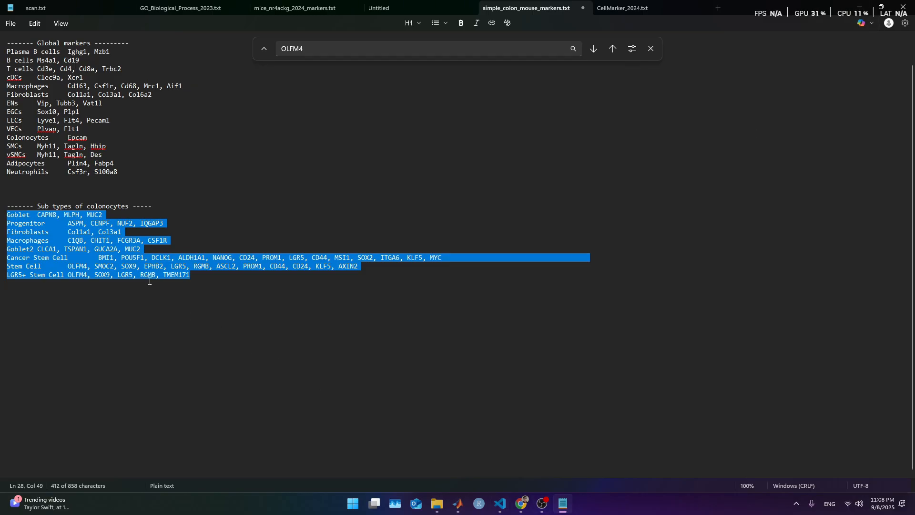
pyautogui.click(458, 503)
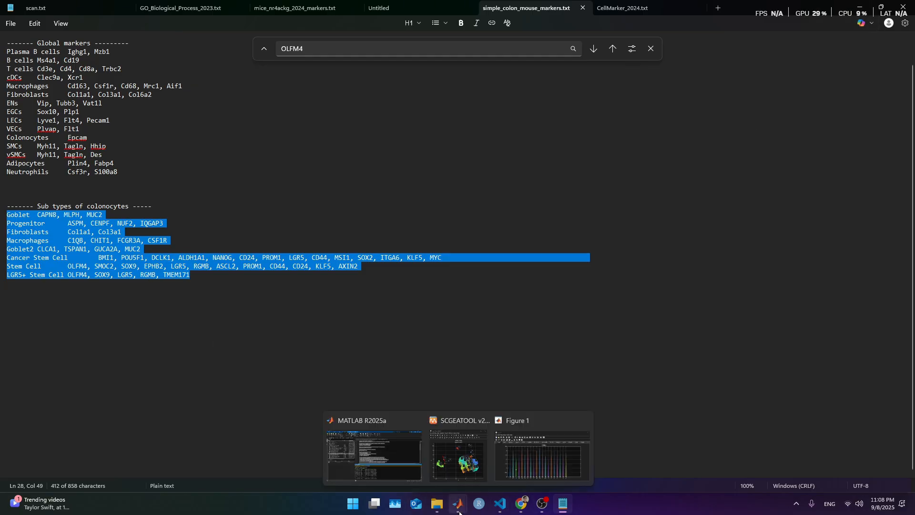
pyautogui.click(529, 466)
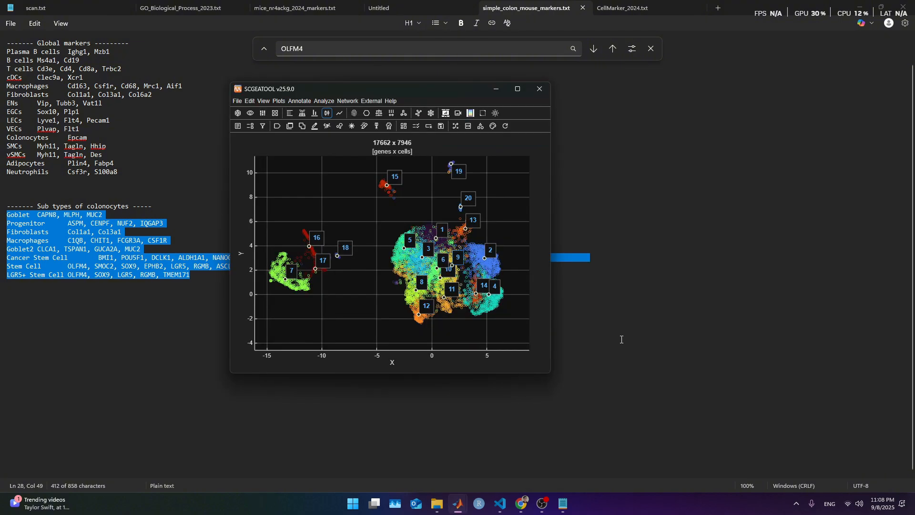
# Annotate the cell types using customized marker genes, supplying the copied colonocyte subtype rows as the marker list
pyautogui.click(299, 101)
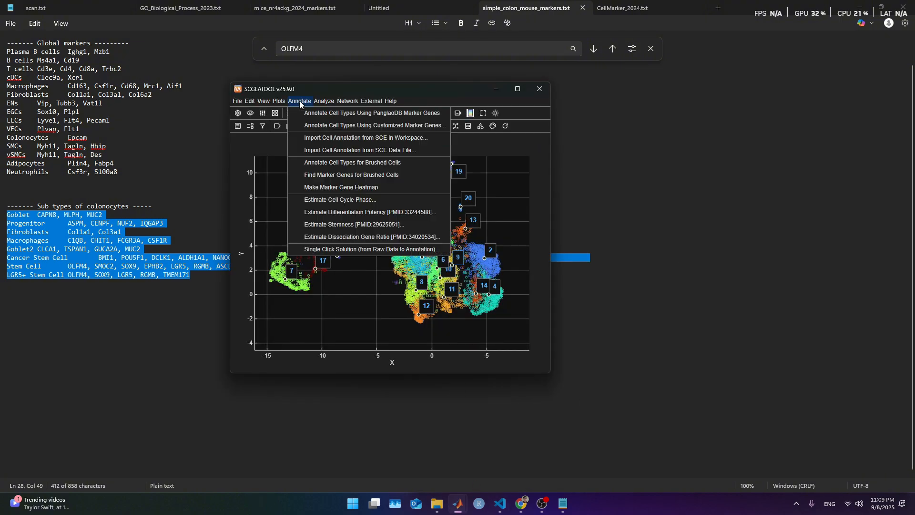
pyautogui.click(320, 127)
pyautogui.click(393, 265)
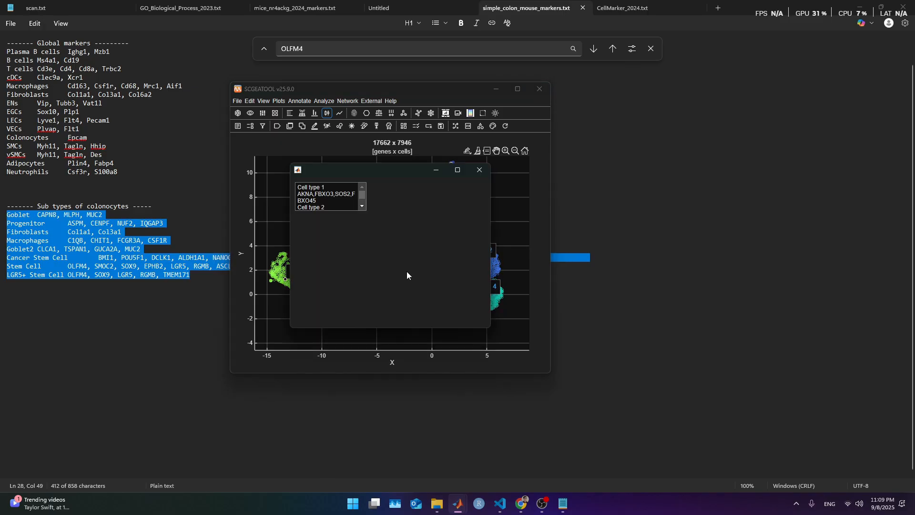
pyautogui.hotkey('ctrl', 'v')
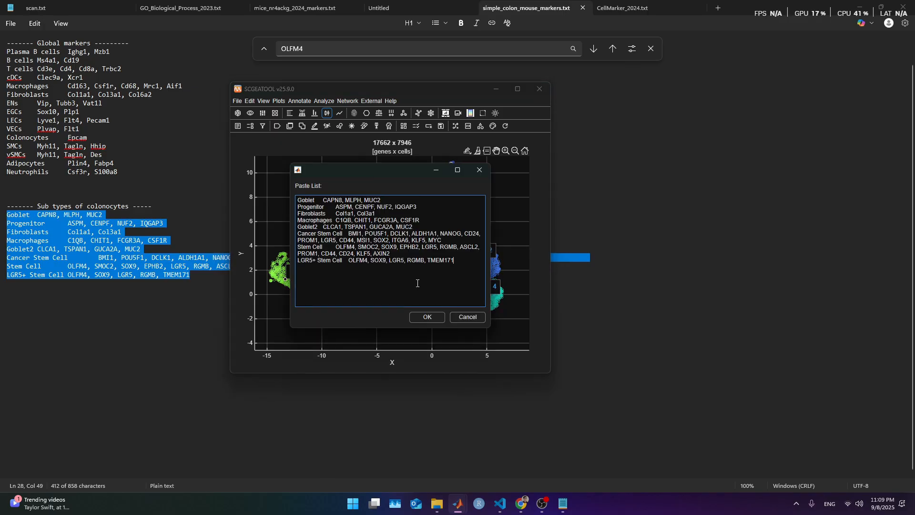
pyautogui.click(432, 316)
pyautogui.click(344, 263)
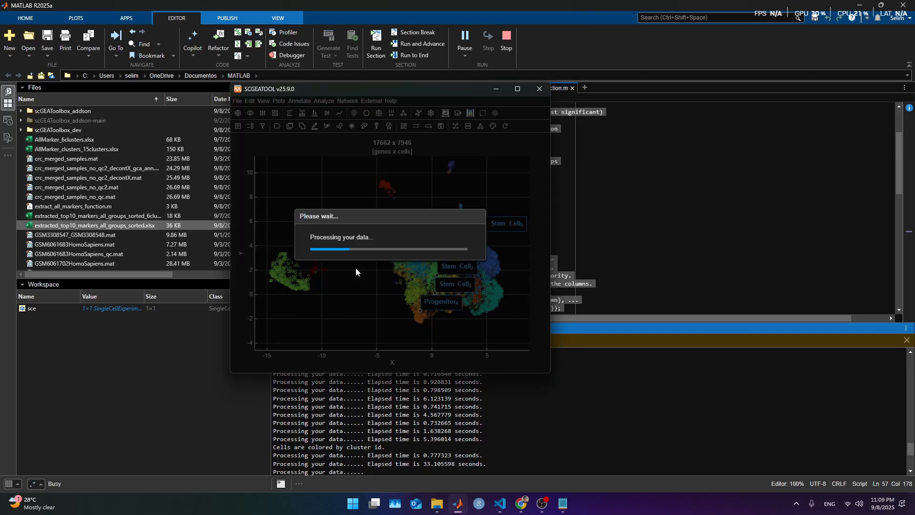
# Merge the numbered subclusters that share a cell type and move the Unknown label clear of the Cancer Stem Cell label
pyautogui.moveTo(376, 219); pyautogui.dragTo(439, 310)
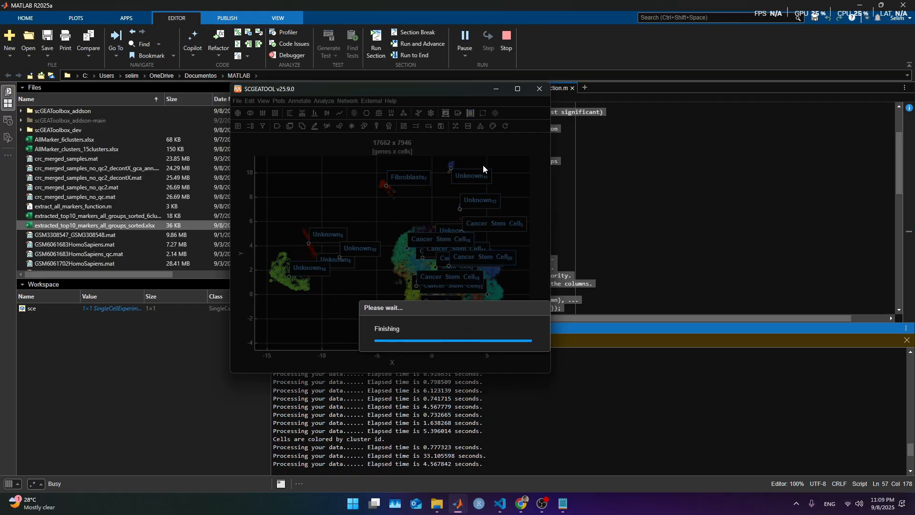
pyautogui.click(342, 260)
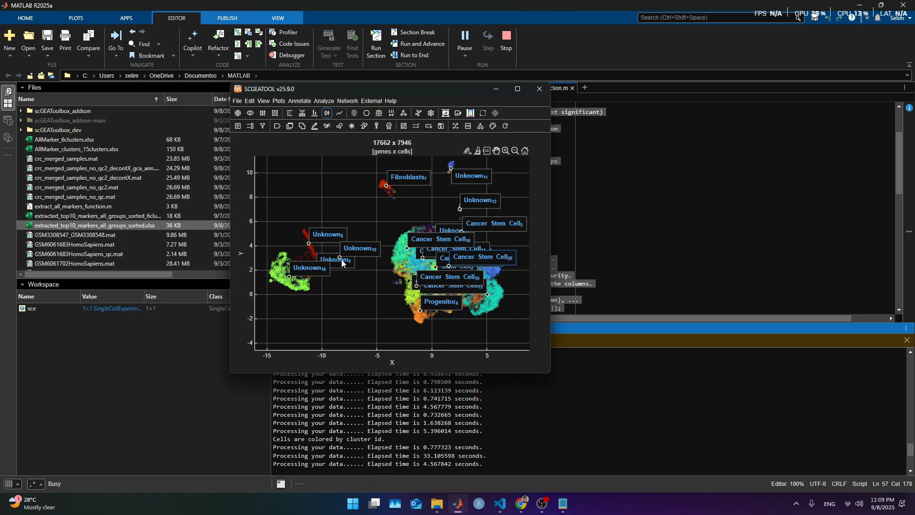
pyautogui.moveTo(445, 238); pyautogui.dragTo(407, 253)
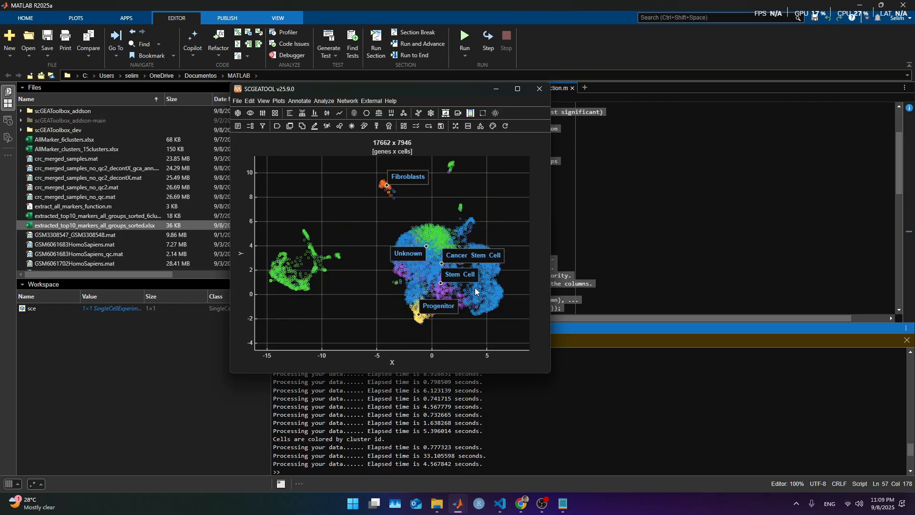
# Move the Stem Cell and Progenitor labels aside and plot the expression of Mki67, choosing to normalize, transform or impute X
pyautogui.moveTo(474, 276); pyautogui.dragTo(412, 320)
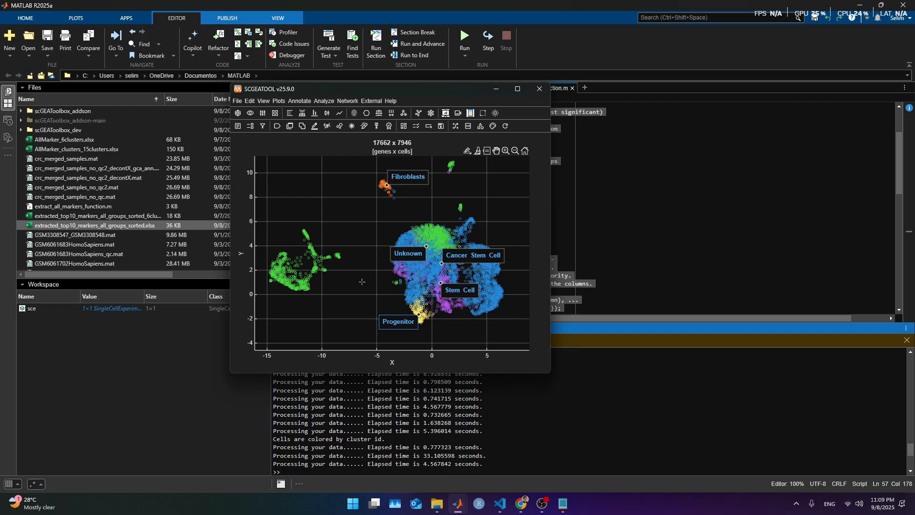
pyautogui.click(240, 127)
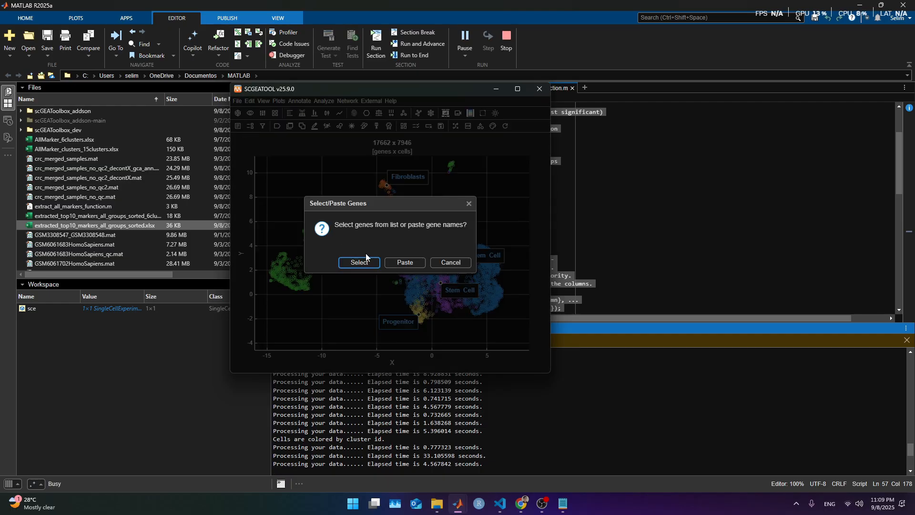
pyautogui.click(393, 262)
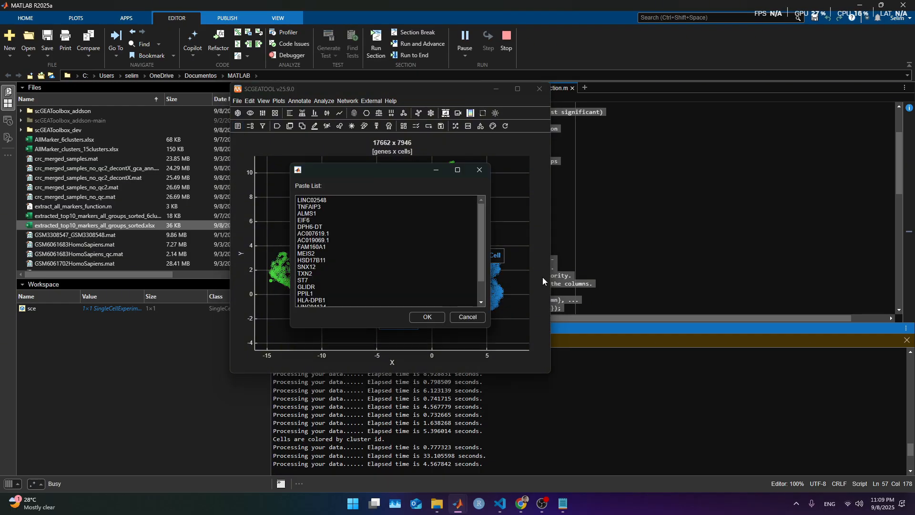
pyautogui.hotkey('ctrl', 'a')
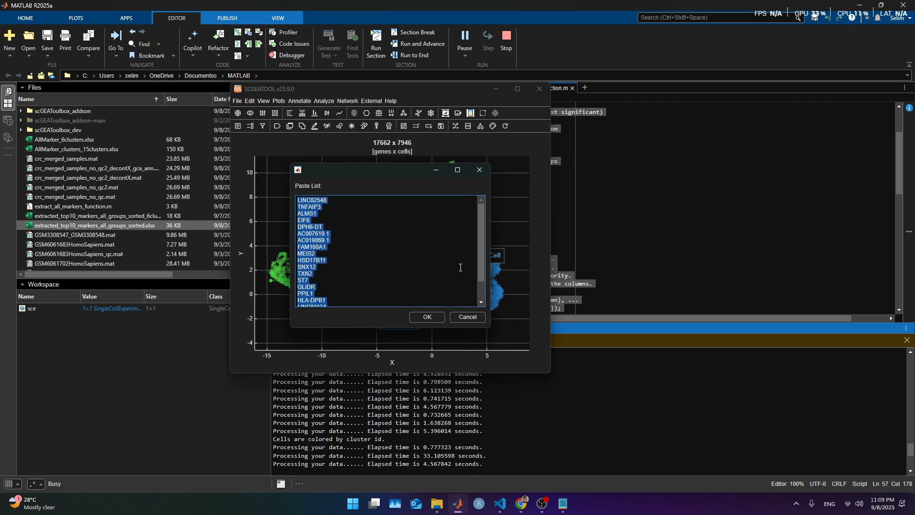
pyautogui.write('Mki67')
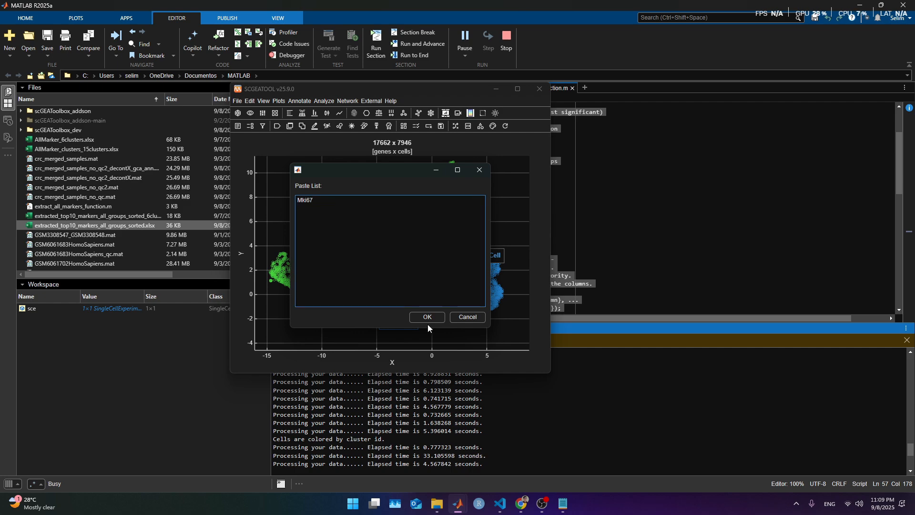
pyautogui.click(426, 318)
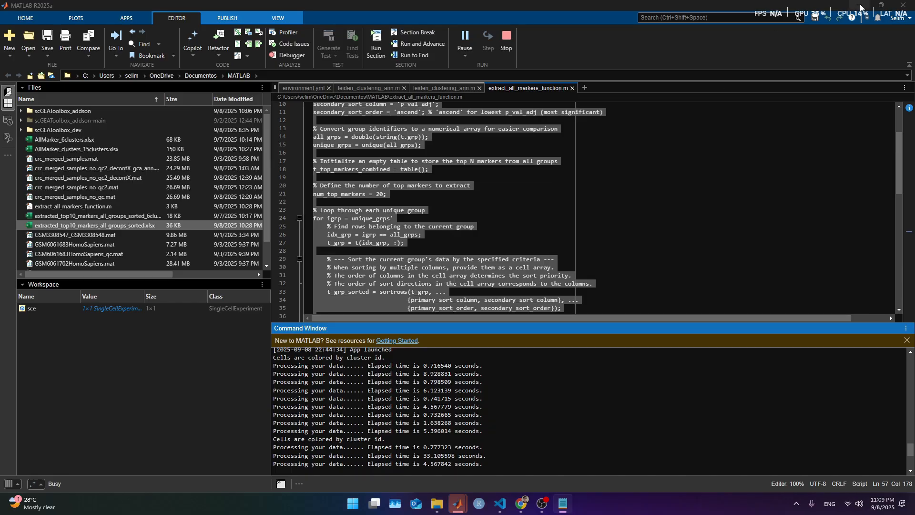
pyautogui.moveTo(458, 503)
pyautogui.click(508, 472)
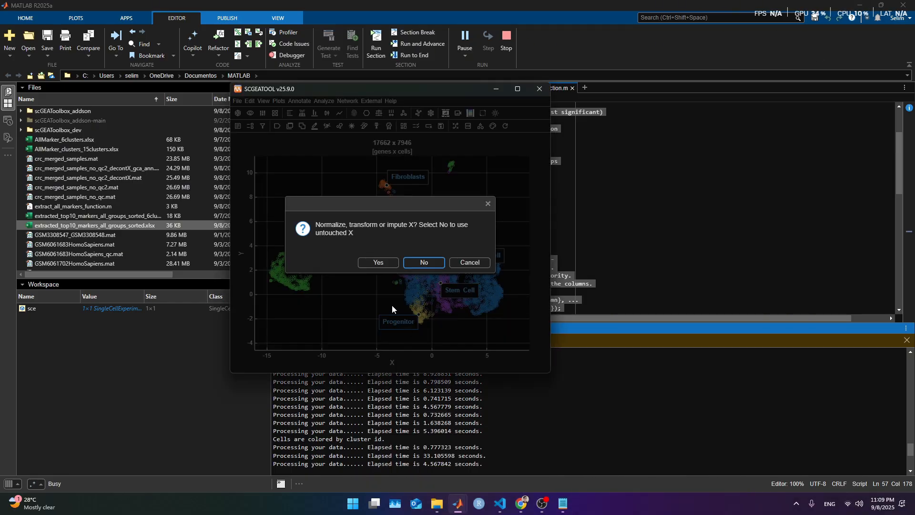
pyautogui.click(373, 263)
pyautogui.click(366, 343)
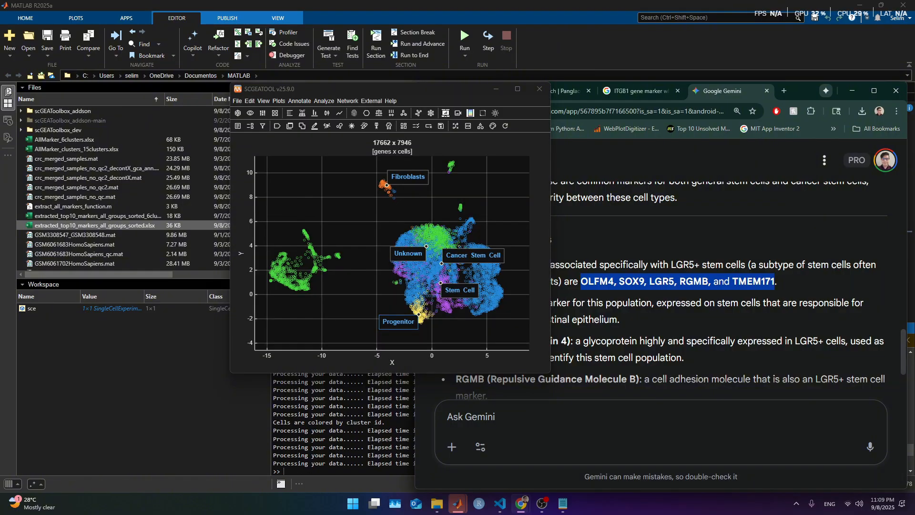
# Rotate the MKI67 expression plot to inspect it beside the cell type map, dismiss the offer to rotate all tabs, and close the figure
pyautogui.moveTo(655, 179); pyautogui.dragTo(758, 139)
pyautogui.moveTo(588, 349); pyautogui.dragTo(586, 325)
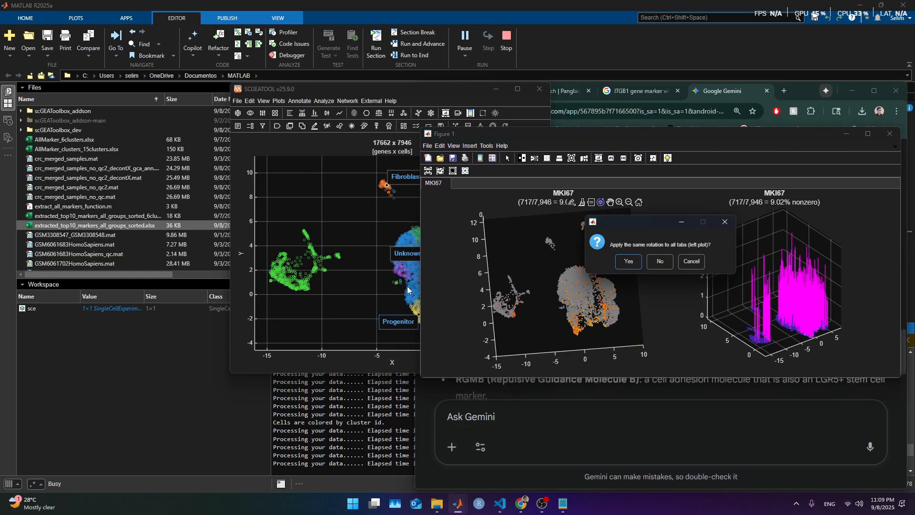
pyautogui.click(725, 222)
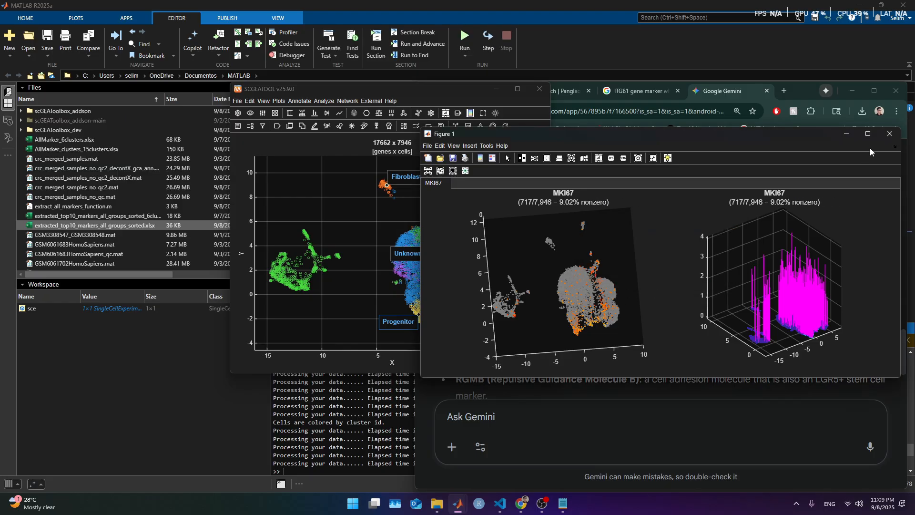
pyautogui.click(890, 134)
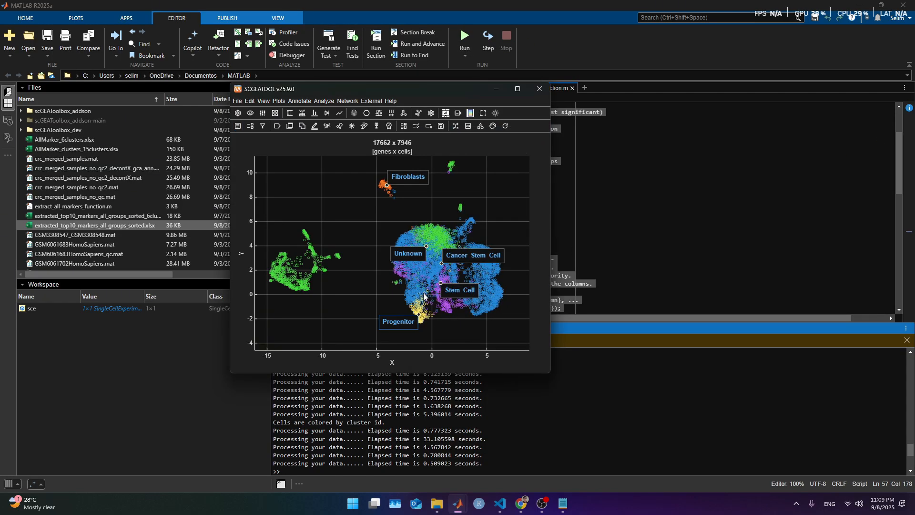
# Try to reposition the Stem Cell, Cancer Stem Cell and Unknown labels around the main cluster
pyautogui.moveTo(458, 290); pyautogui.dragTo(423, 293)
pyautogui.moveTo(452, 255); pyautogui.dragTo(521, 233)
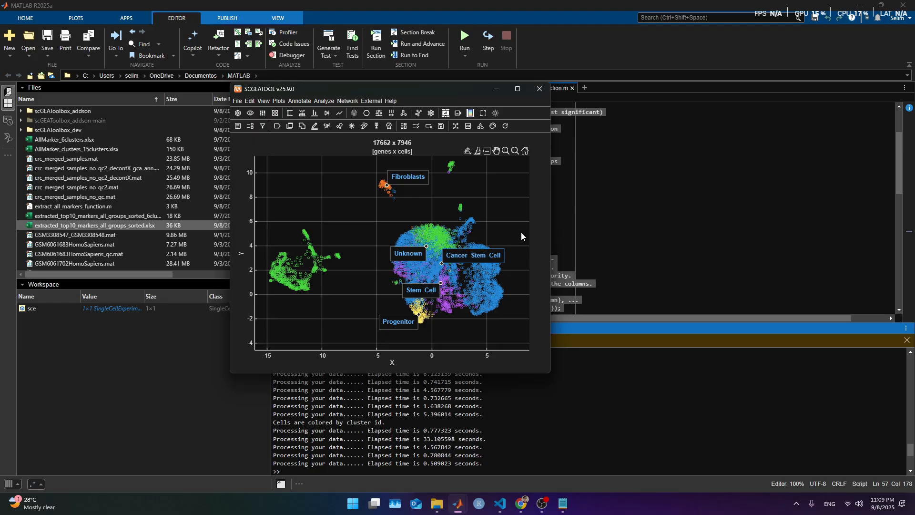
pyautogui.moveTo(427, 294); pyautogui.dragTo(461, 315)
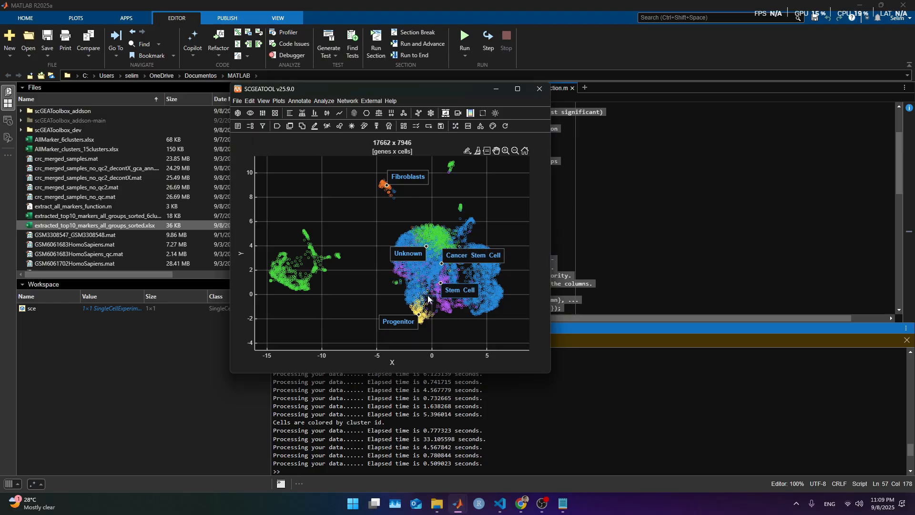
pyautogui.moveTo(408, 259); pyautogui.dragTo(330, 259)
pyautogui.click(605, 267)
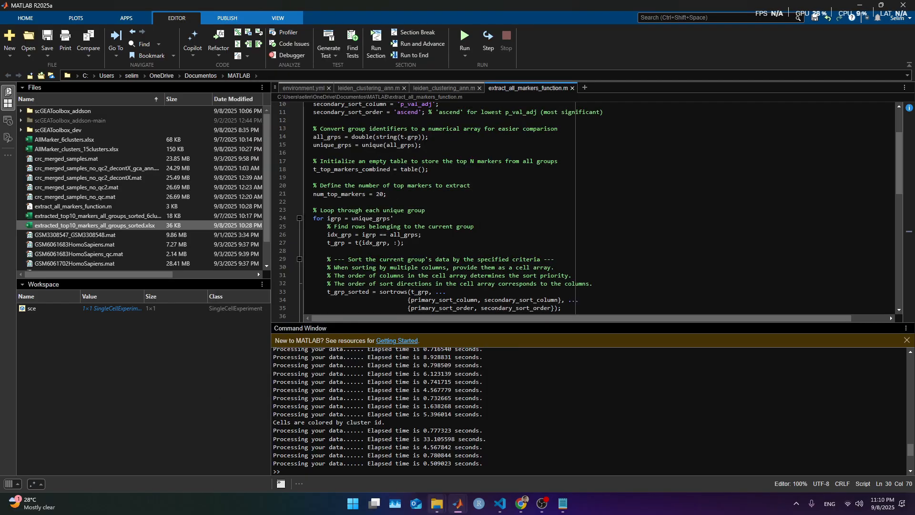
# Switch to simple_colon_mouse_markers.txt, select the subtype rows from Goblet to Stem Cell without LGR5+ Stem Cell, and check the Fibroblasts and Macrophages rows
pyautogui.click(562, 504)
pyautogui.click(244, 196)
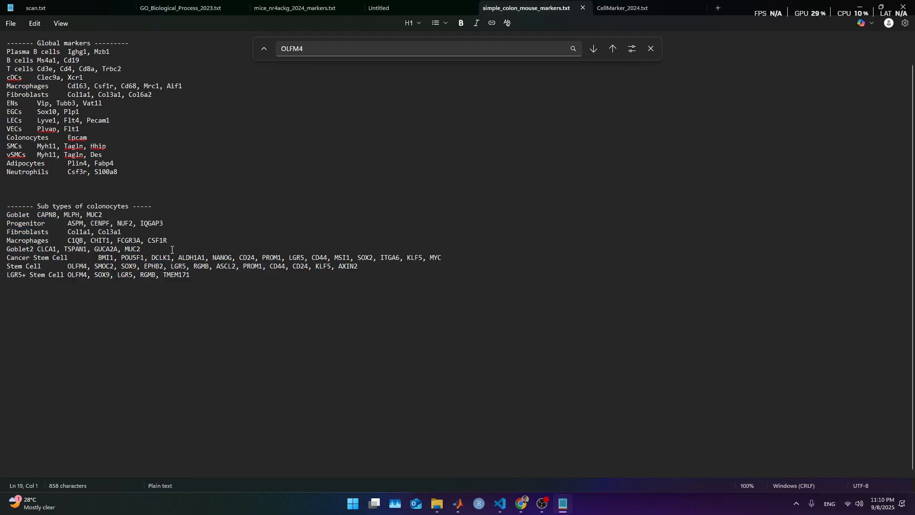
pyautogui.moveTo(358, 266); pyautogui.dragTo(7, 214)
pyautogui.click(390, 239)
pyautogui.tripleClick(191, 233)
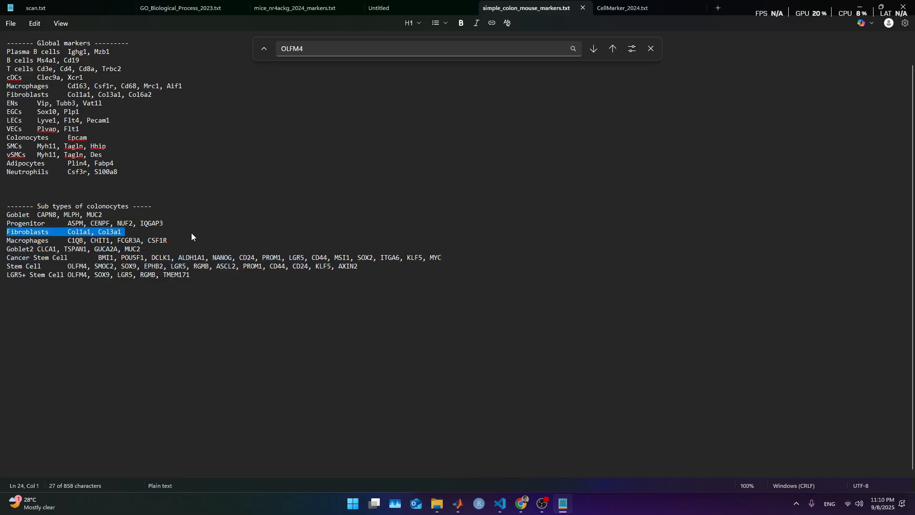
pyautogui.tripleClick(55, 240)
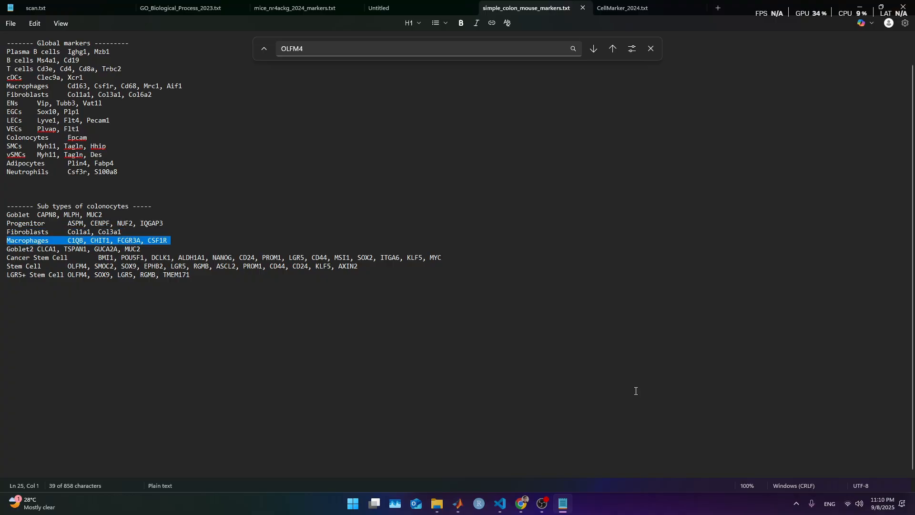
# Switch back to SCGEATOOL and label the cell groups by Cluster ID
pyautogui.moveTo(458, 503)
pyautogui.click(511, 463)
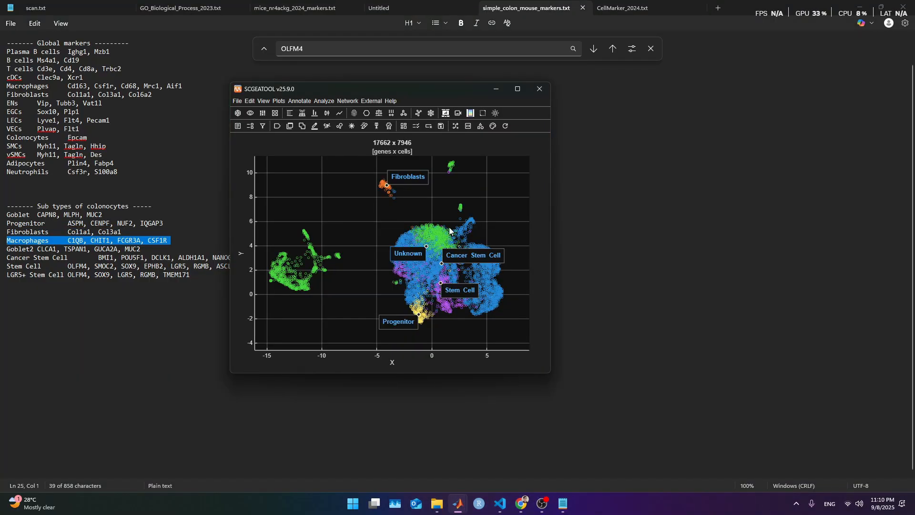
pyautogui.click(276, 126)
pyautogui.click(355, 169)
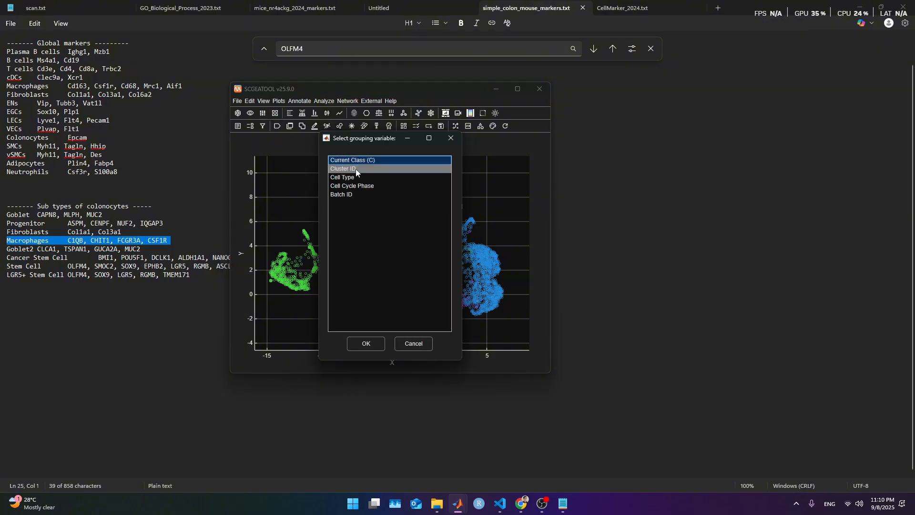
pyautogui.click(366, 343)
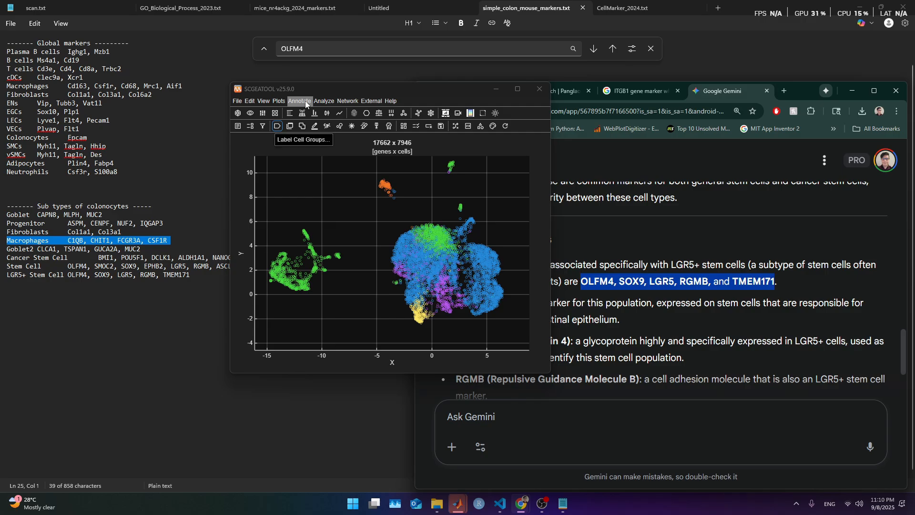
# Annotate the cell types automatically using customized marker genes from the clipboard and merge the numbered subclusters of the same cell type
pyautogui.click(305, 101)
pyautogui.moveTo(324, 101)
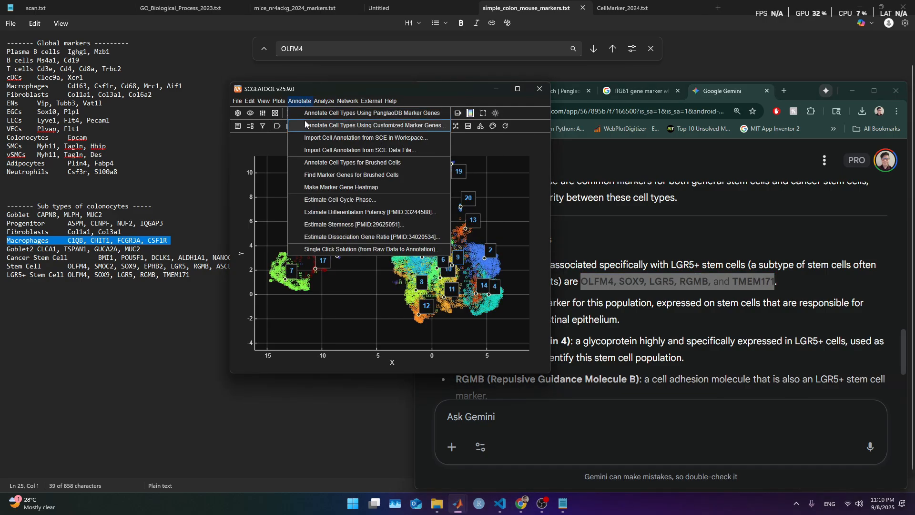
pyautogui.click(305, 124)
pyautogui.click(393, 265)
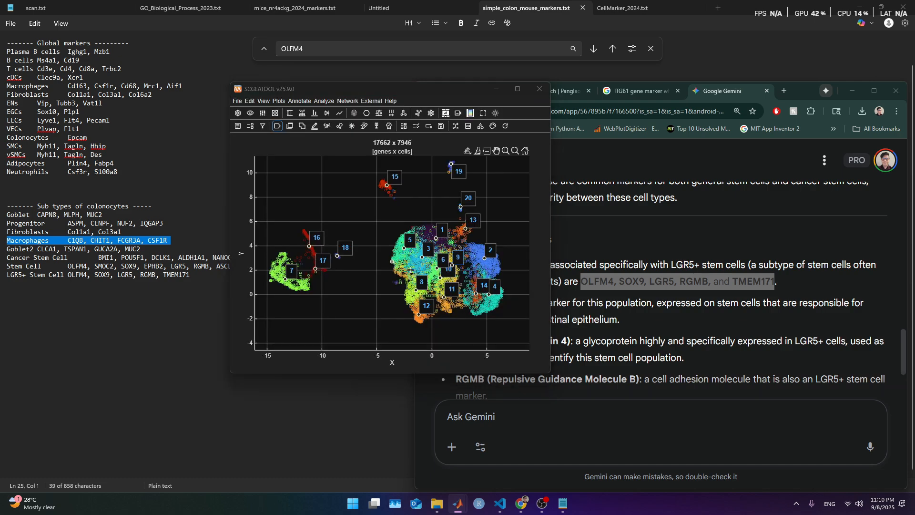
pyautogui.hotkey('ctrl', 'a')
pyautogui.hotkey('ctrl', 'v')
pyautogui.click(427, 317)
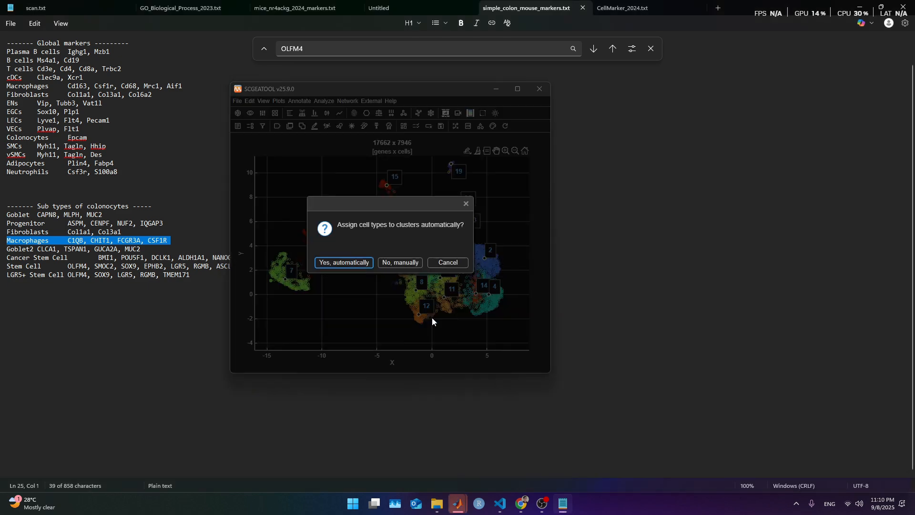
pyautogui.click(351, 262)
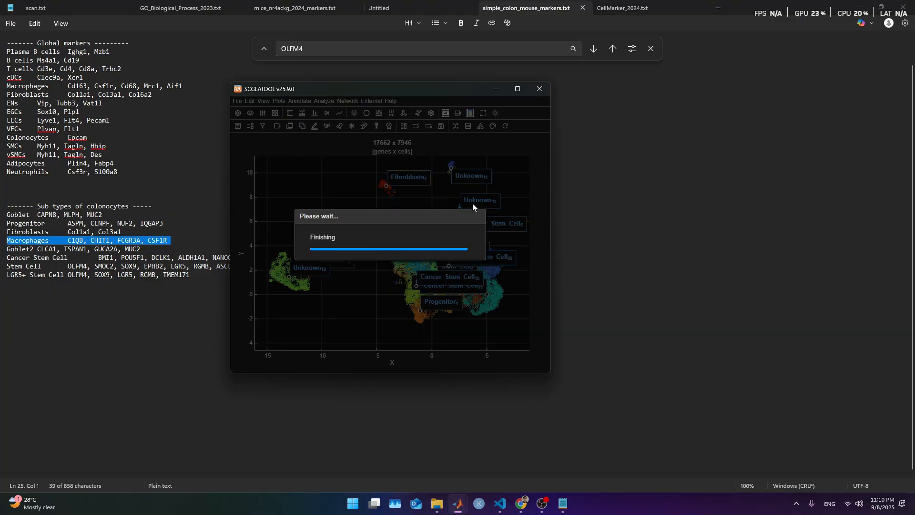
pyautogui.click(354, 261)
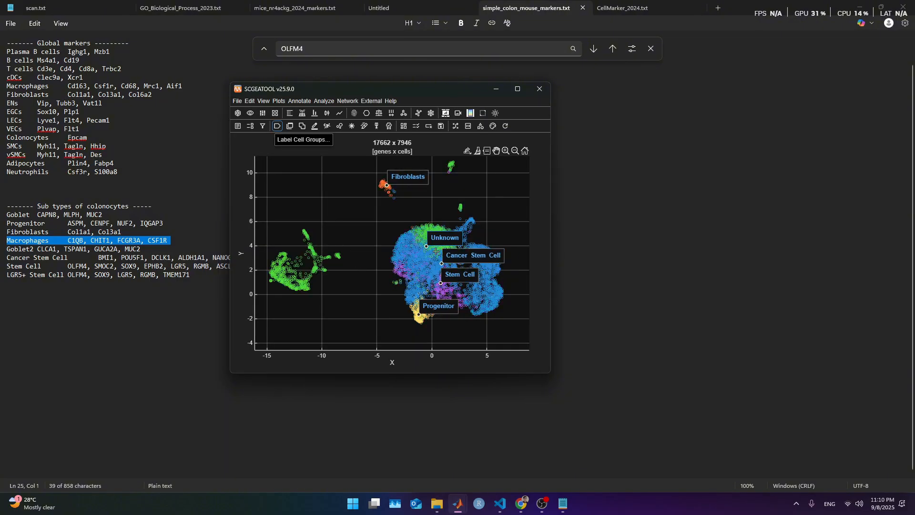
# Move the Stem Cell row below LGR5+ Stem Cell, separated by a blank line, and select the rows from Goblet to LGR5+ Stem Cell
pyautogui.click(129, 241)
pyautogui.tripleClick(173, 275)
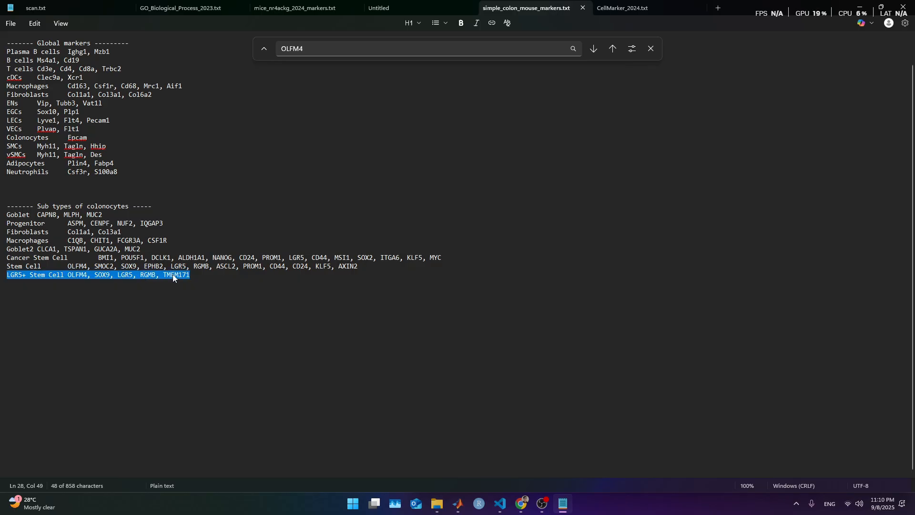
pyautogui.tripleClick(199, 267)
pyautogui.hotkey('ctrl', 'c')
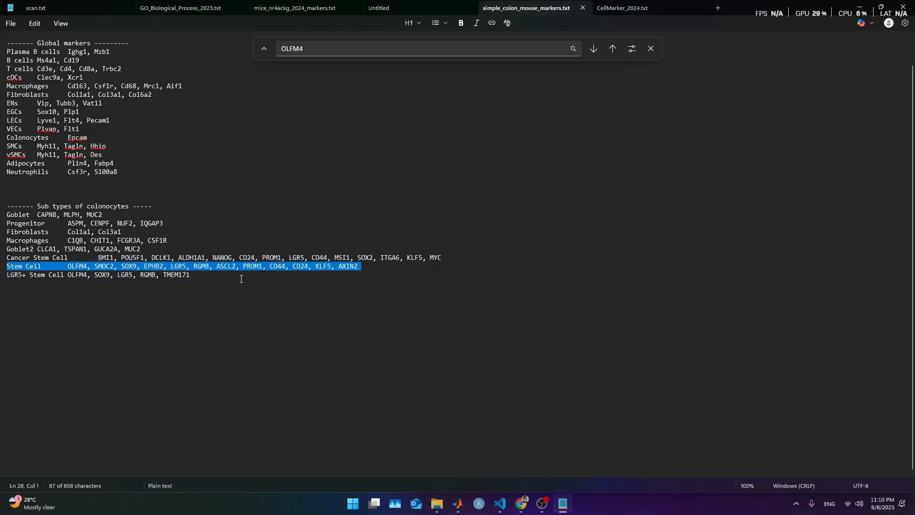
pyautogui.press('Delete')
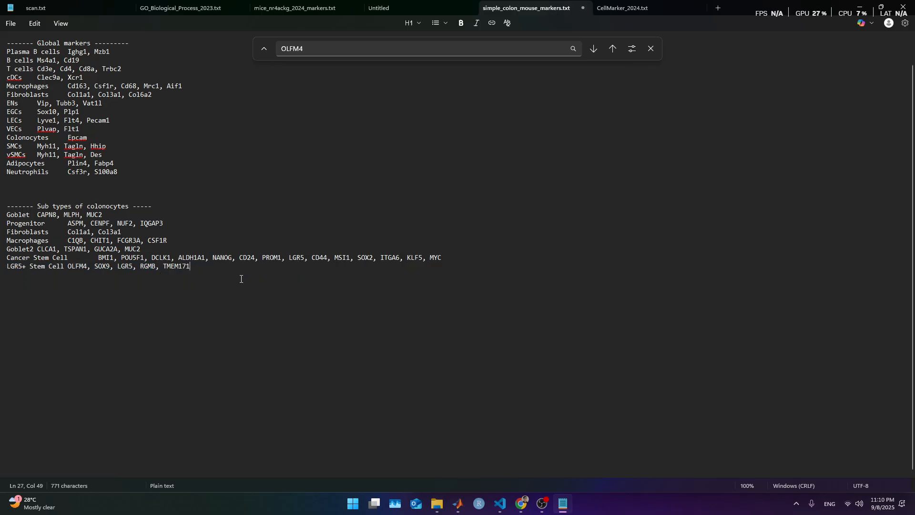
pyautogui.hotkey('ctrl', 'v')
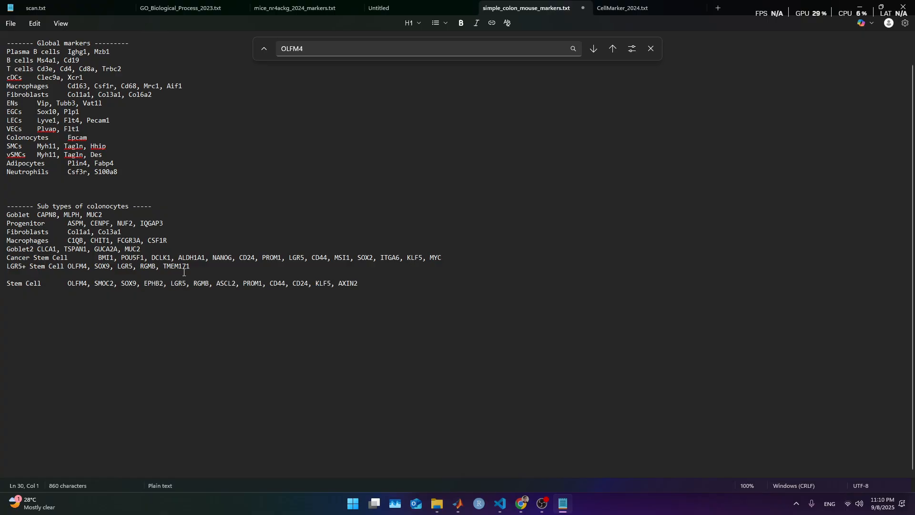
pyautogui.moveTo(189, 267); pyautogui.dragTo(6, 215)
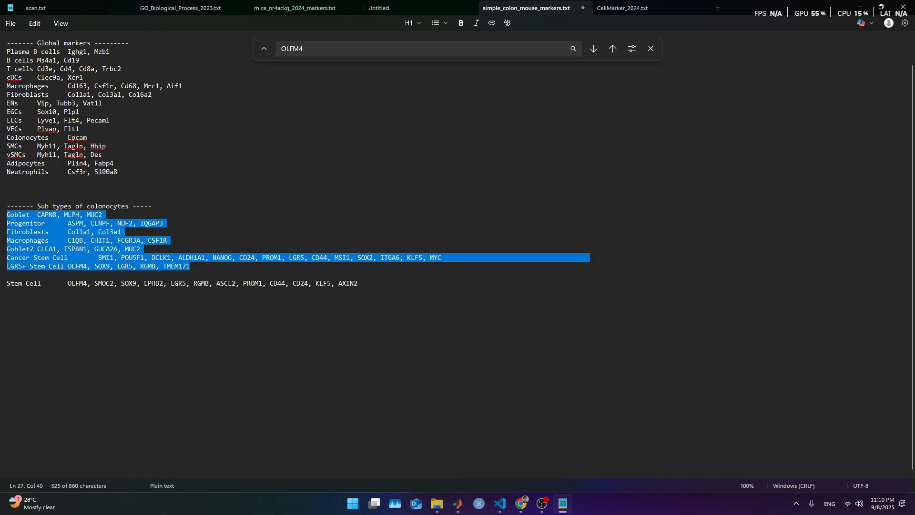
# Return to SCGEATOOL, label the cell groups by Cluster ID again, and minimize the browser window covering the plot
pyautogui.hotkey('alt', 'Tab')
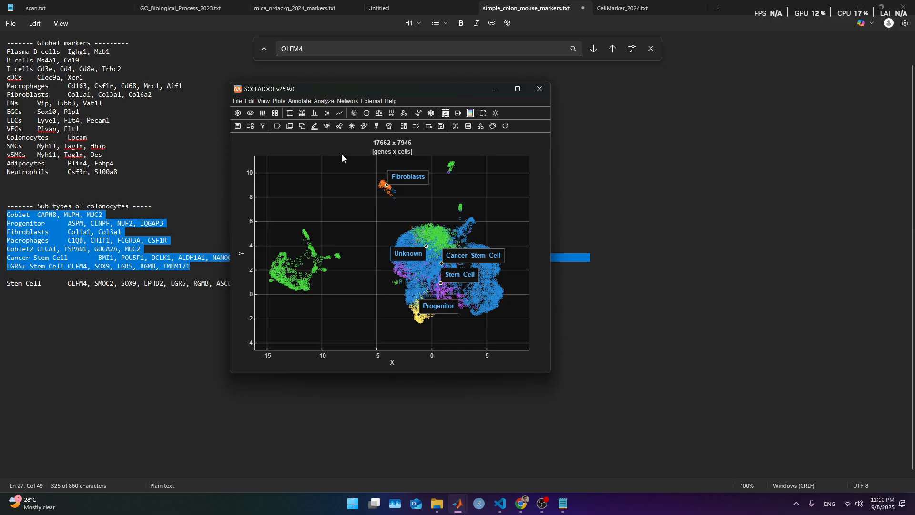
pyautogui.click(277, 127)
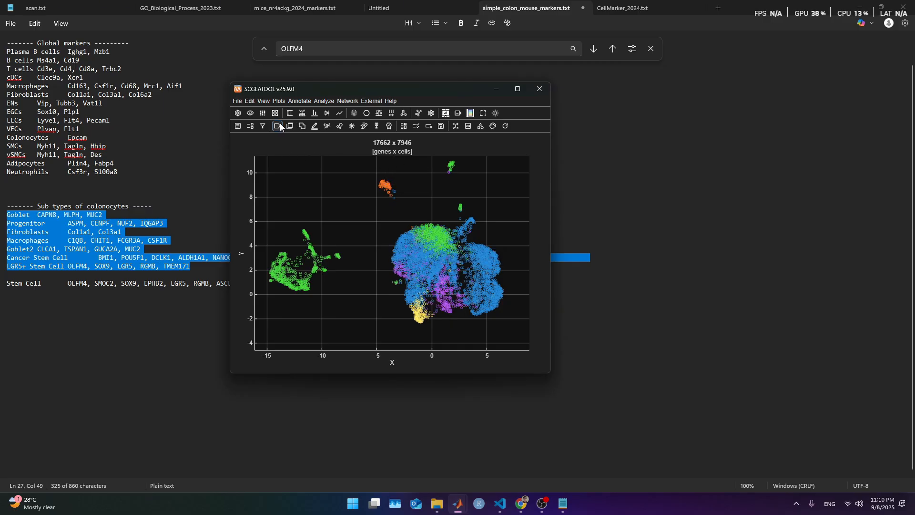
pyautogui.click(353, 168)
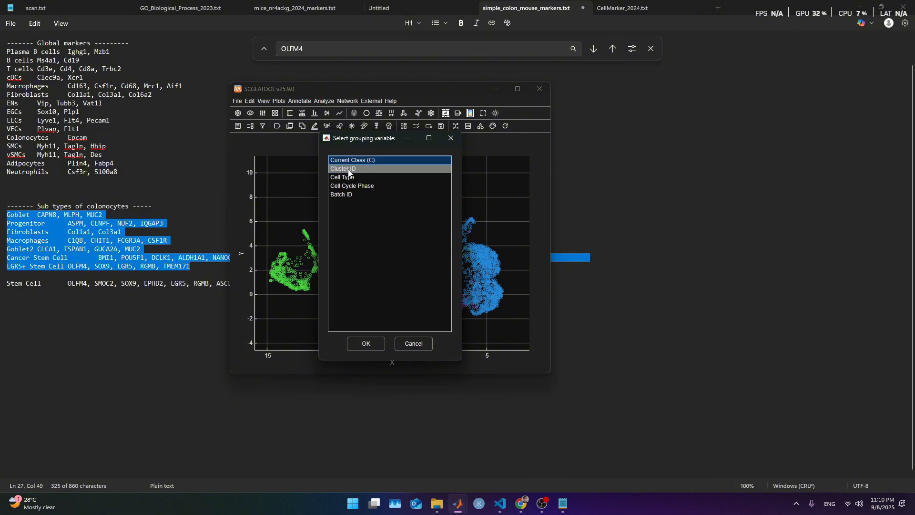
pyautogui.click(373, 349)
pyautogui.click(654, 227)
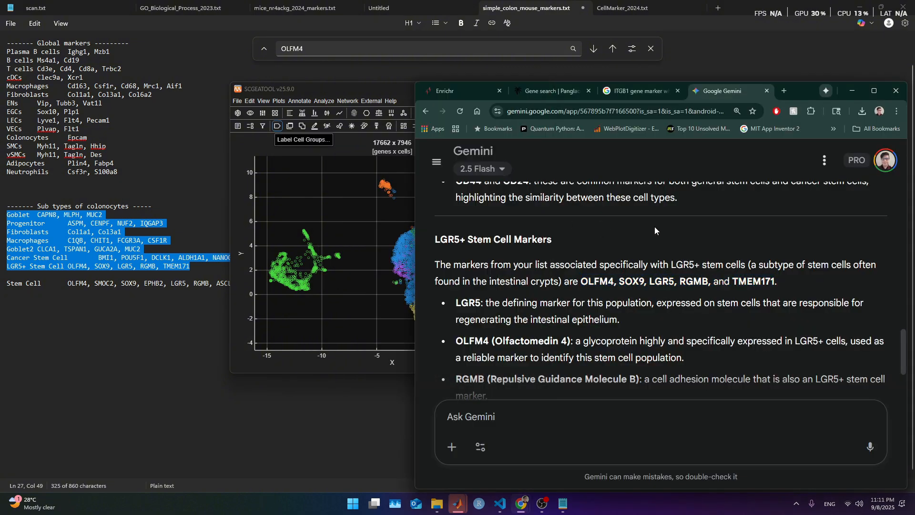
pyautogui.click(784, 90)
pyautogui.click(848, 86)
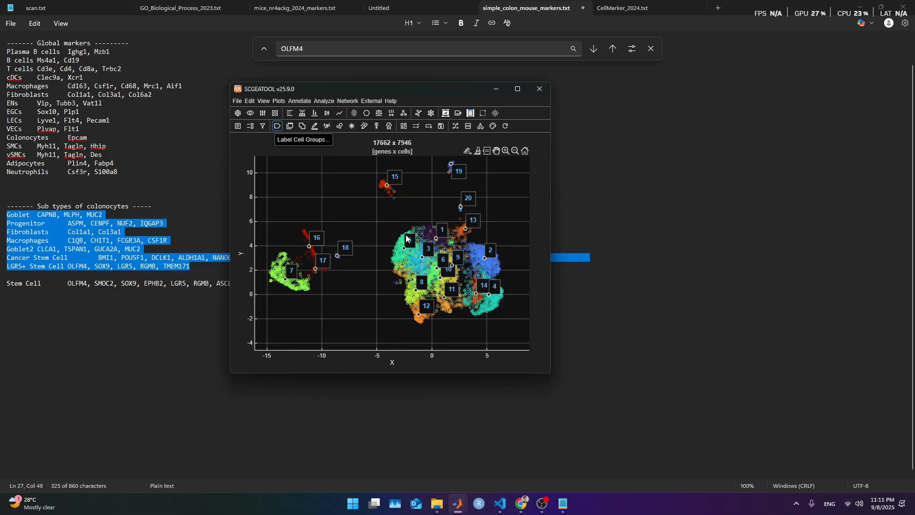
# Annotate the cell types automatically with customized markers, pasting the rows from Goblet to LGR5+ Stem Cell as the marker list
pyautogui.click(299, 101)
pyautogui.click(334, 123)
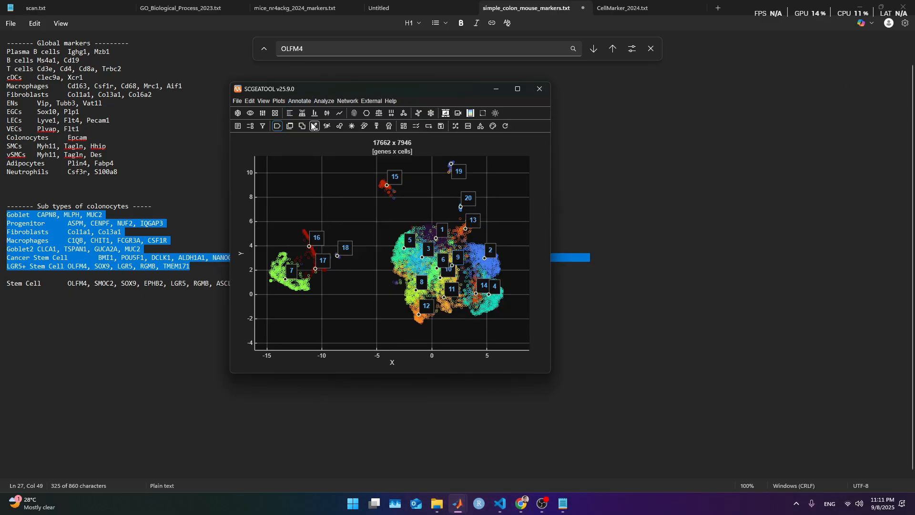
pyautogui.click(383, 260)
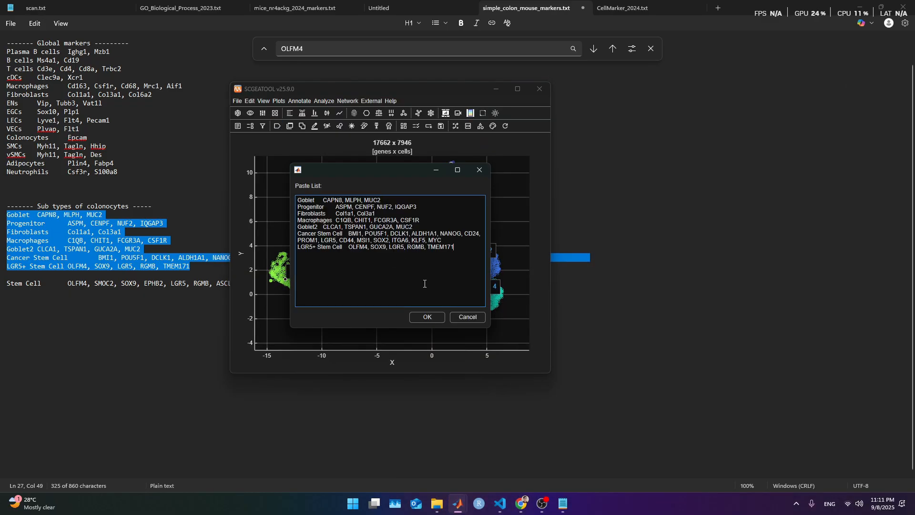
pyautogui.click(427, 317)
pyautogui.click(365, 265)
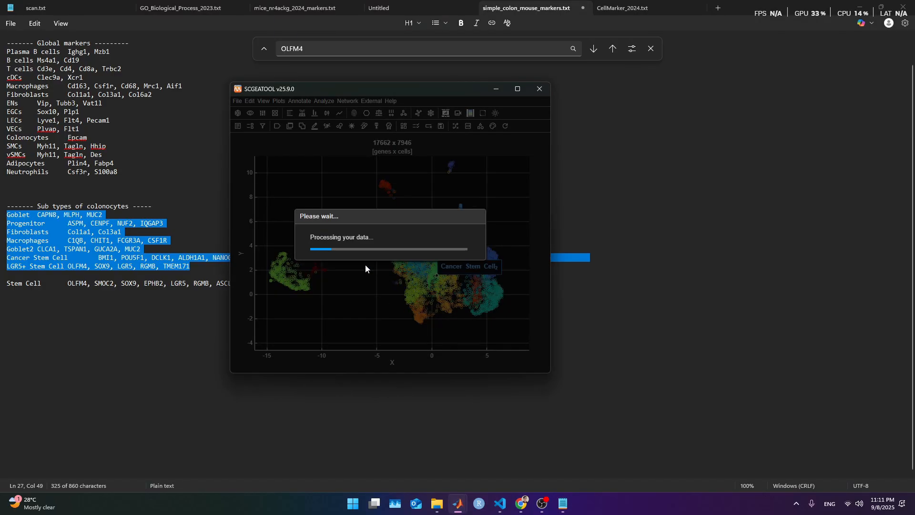
# Merge the numbered subclusters of the same cell type and reposition the Progenitor and Cancer Stem Cell labels on the plot
pyautogui.moveTo(372, 220); pyautogui.dragTo(387, 332)
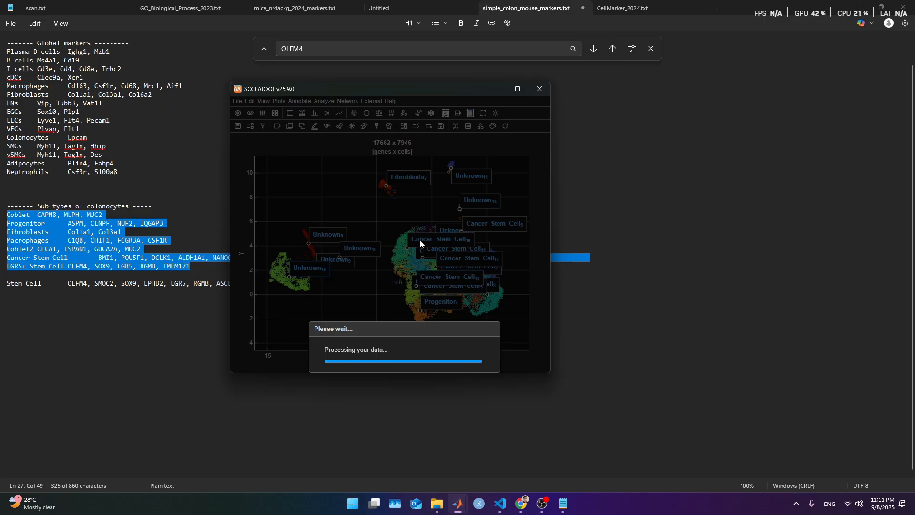
pyautogui.click(337, 264)
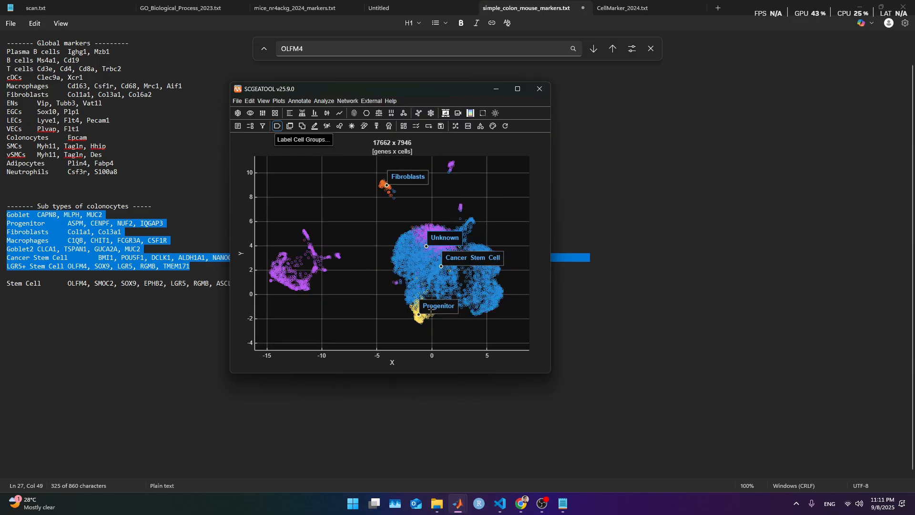
pyautogui.moveTo(431, 306); pyautogui.dragTo(390, 322)
pyautogui.moveTo(461, 258); pyautogui.dragTo(461, 274)
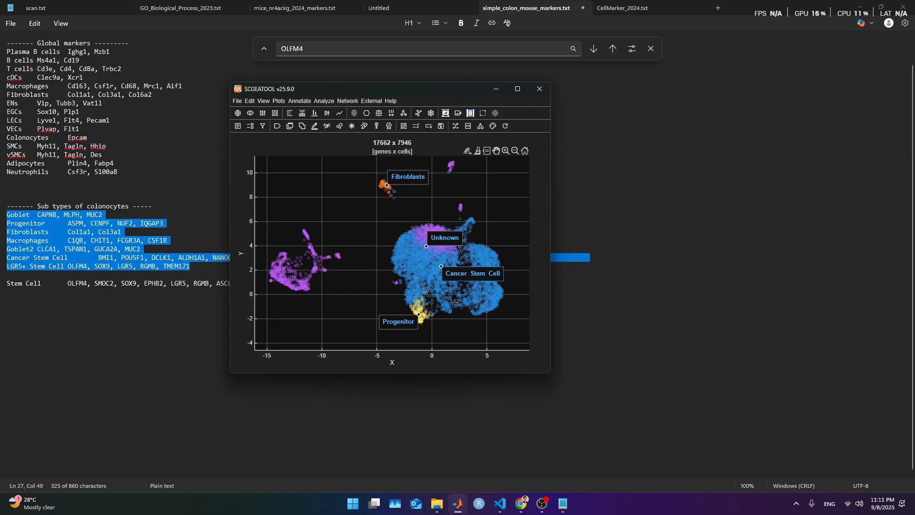
# Delete the LGR5+ Stem Cell row and the blank line above Stem Cell in simple_colon_mouse_markers.txt
pyautogui.click(88, 276)
pyautogui.tripleClick(84, 266)
pyautogui.press('Delete')
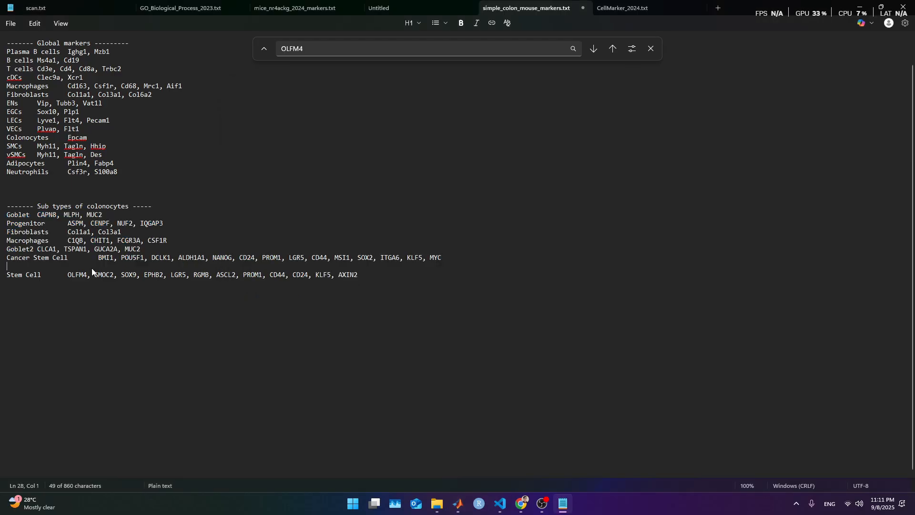
pyautogui.press('Delete')
pyautogui.tripleClick(37, 266)
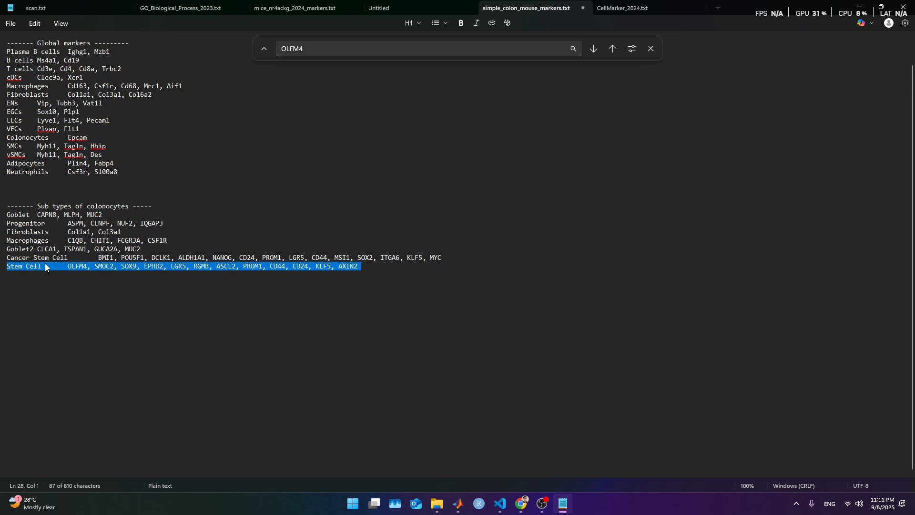
pyautogui.click(160, 252)
# Compare the Goblet2, Macrophages and Fibroblasts marker rows in the text file with the annotated clusters on the SCGEATOOL plot
pyautogui.hotkey('alt', 'Tab')
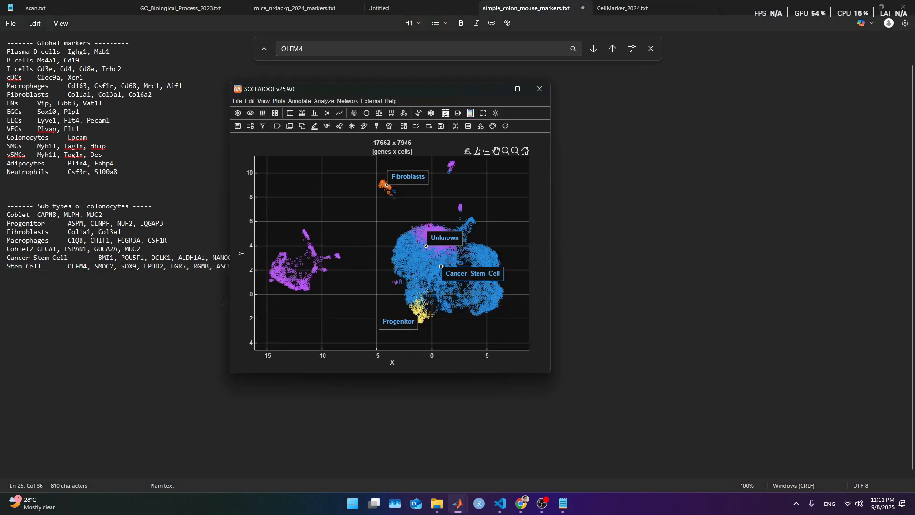
pyautogui.doubleClick(102, 258)
pyautogui.tripleClick(140, 250)
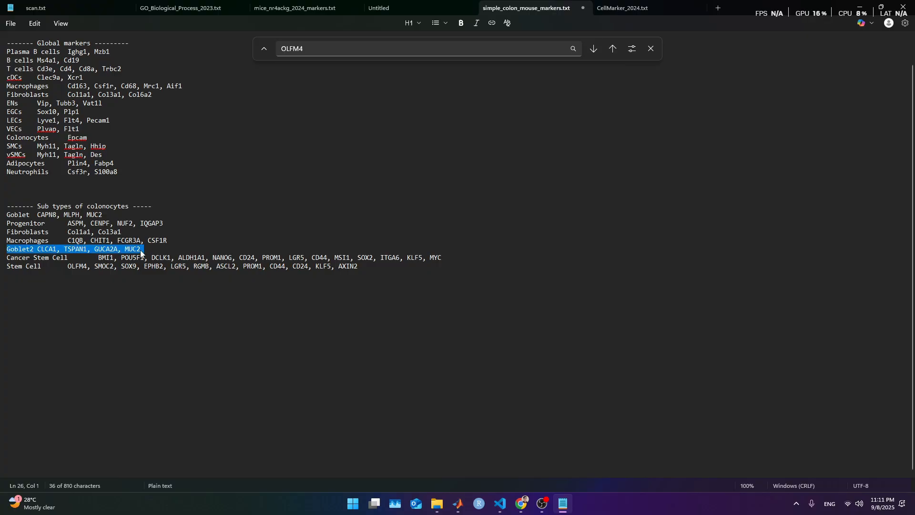
pyautogui.doubleClick(166, 245)
pyautogui.tripleClick(165, 245)
pyautogui.hotkey('alt', 'Tab')
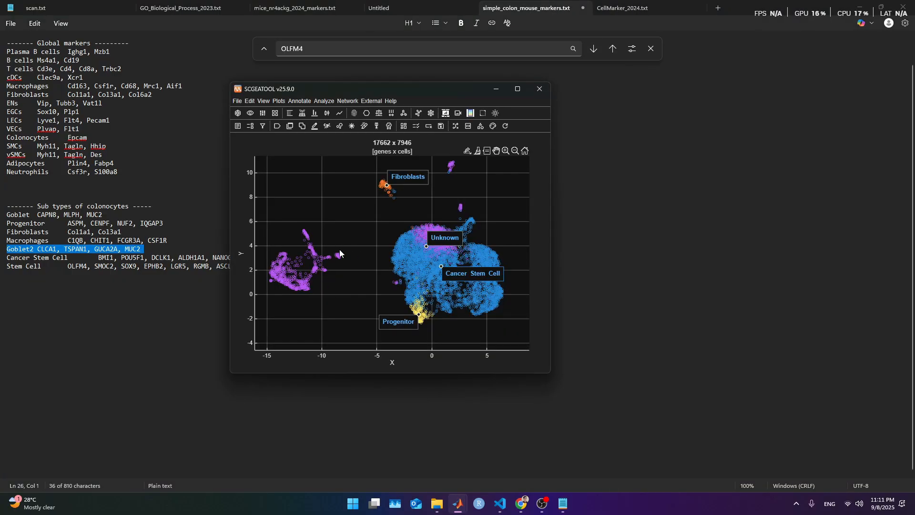
pyautogui.hotkey('alt', 'Tab')
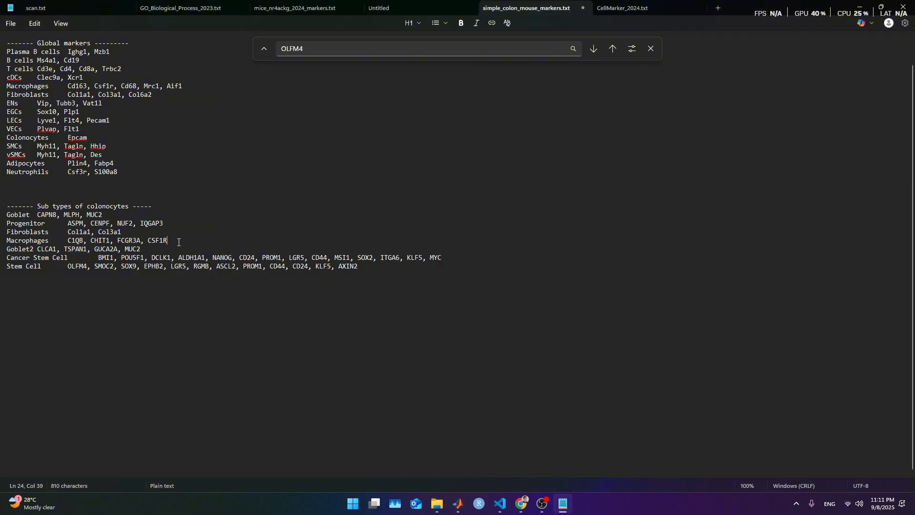
pyautogui.tripleClick(179, 257)
pyautogui.tripleClick(161, 242)
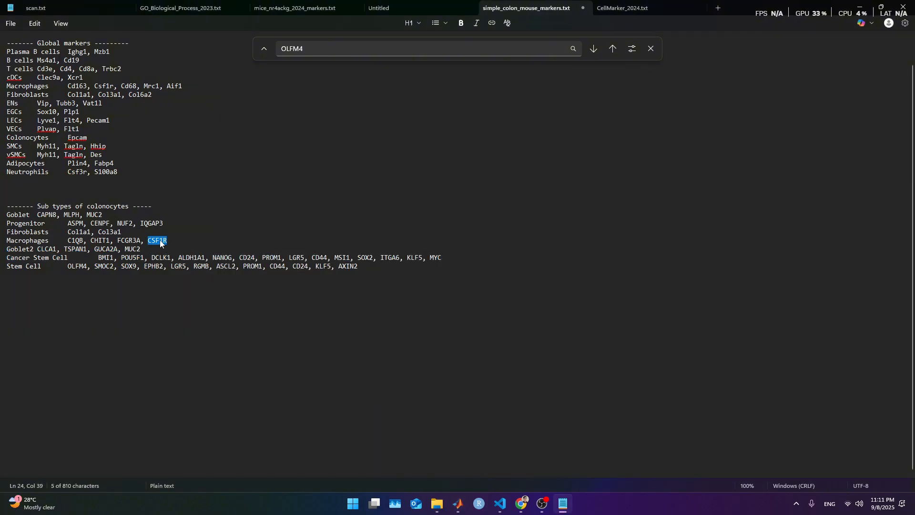
pyautogui.doubleClick(144, 232)
pyautogui.click(98, 234)
pyautogui.hotkey('alt', 'Tab')
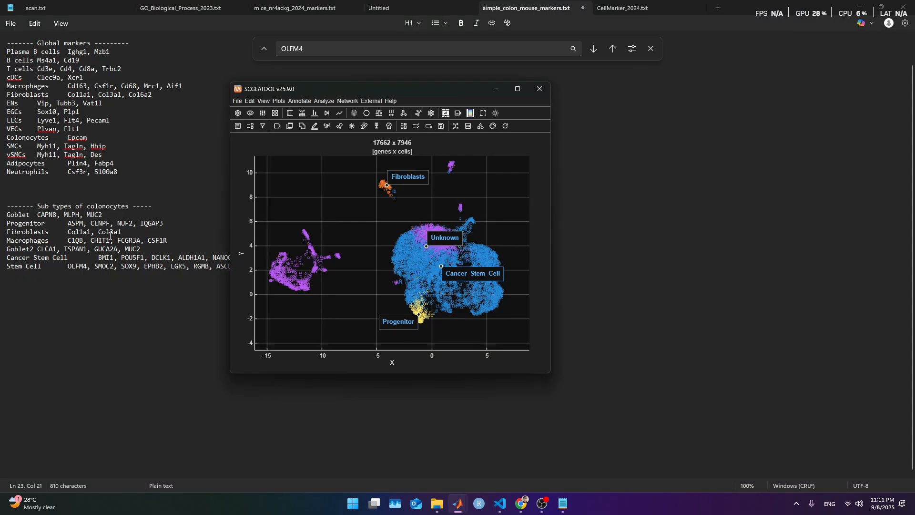
pyautogui.moveTo(389, 180); pyautogui.dragTo(421, 177)
pyautogui.click(163, 239)
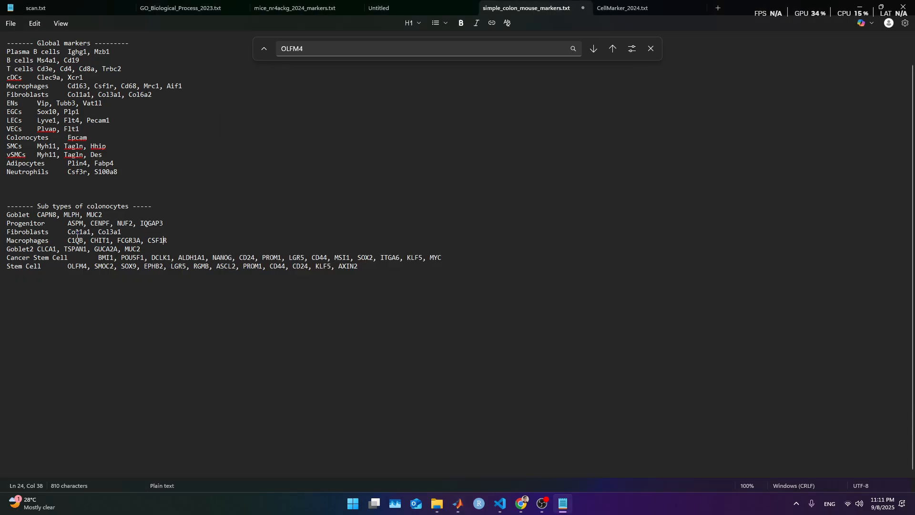
pyautogui.click(50, 232)
pyautogui.click(34, 242)
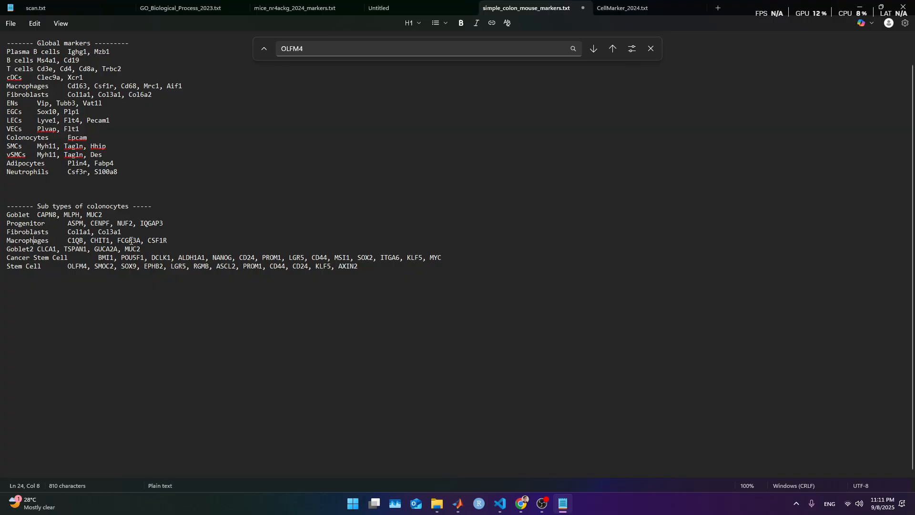
pyautogui.click(193, 235)
# In SCGEATOOL, brush the small cluster near X 2, Y 10 and find 10 markers for the brushed cells only with Lasso Regression
pyautogui.hotkey('alt', 'Tab')
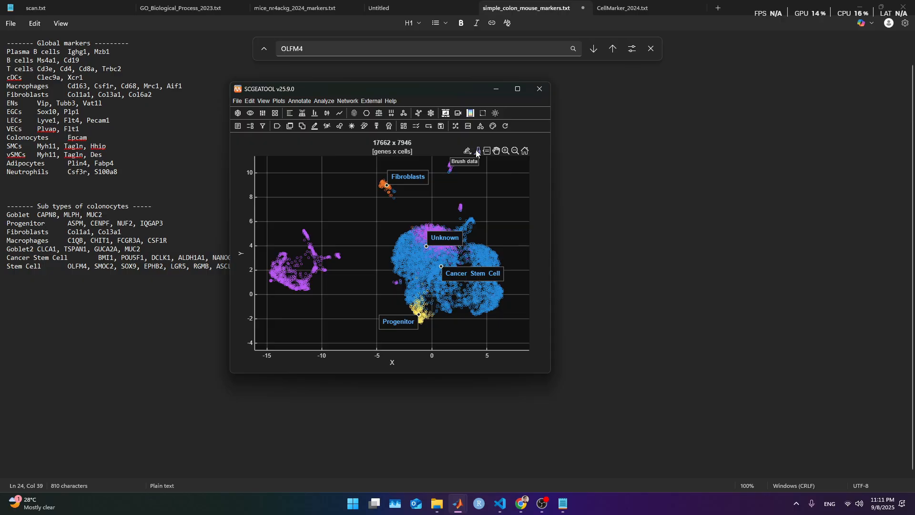
pyautogui.click(477, 152)
pyautogui.moveTo(459, 170); pyautogui.dragTo(444, 158)
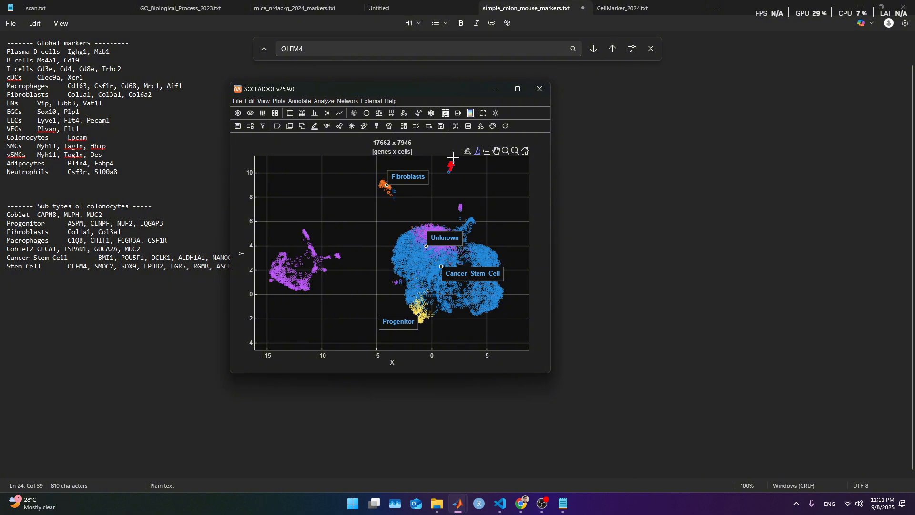
pyautogui.click(378, 125)
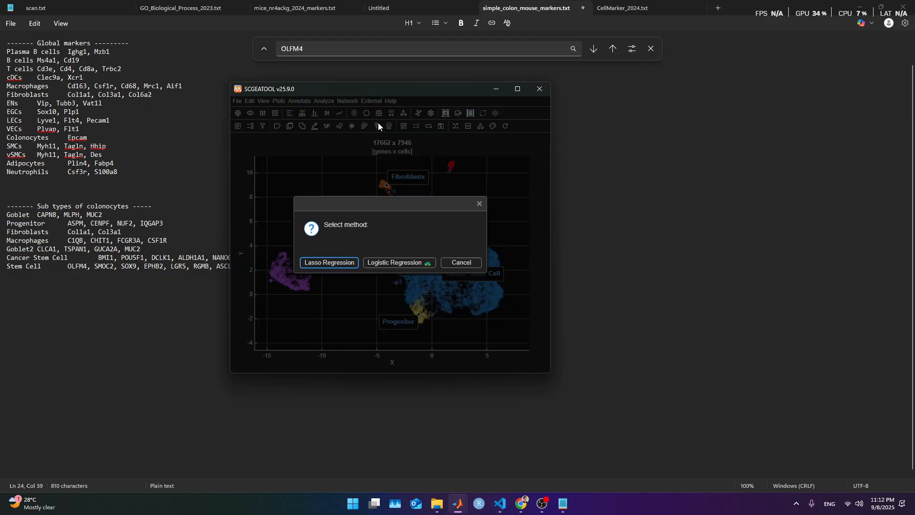
pyautogui.click(340, 263)
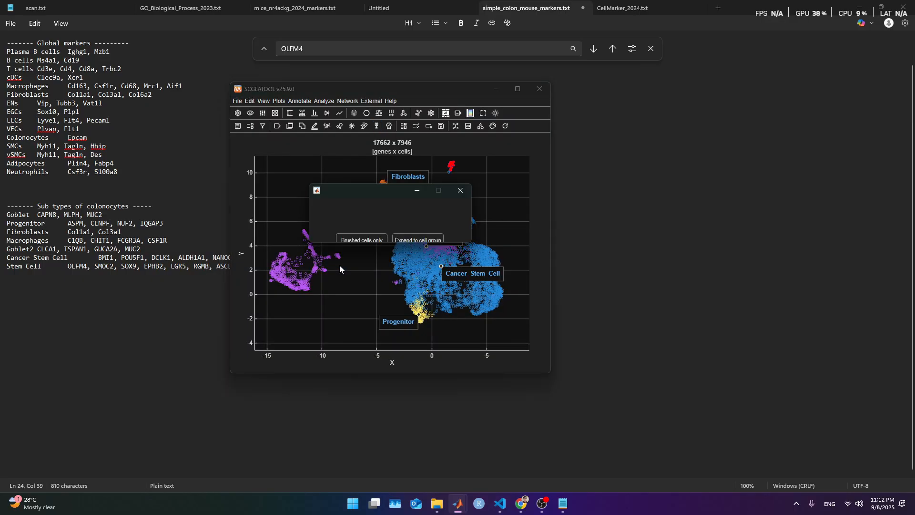
pyautogui.click(362, 229)
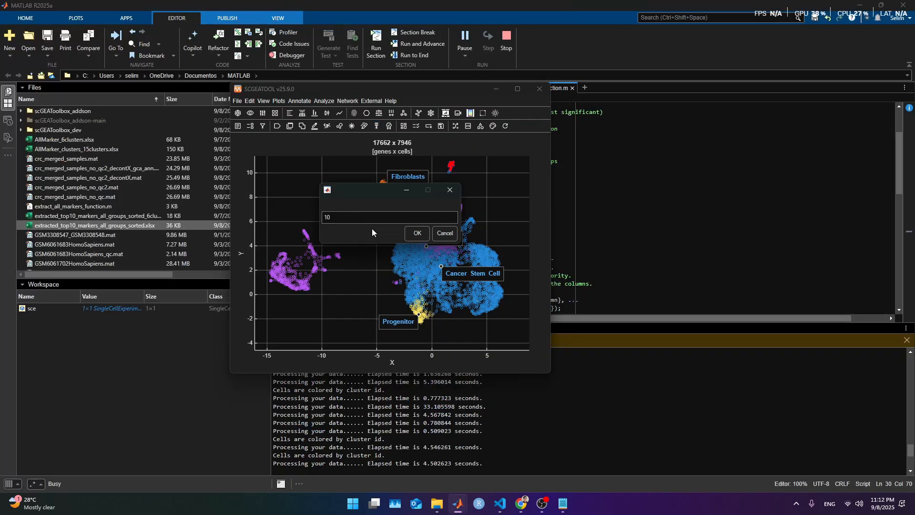
pyautogui.click(412, 229)
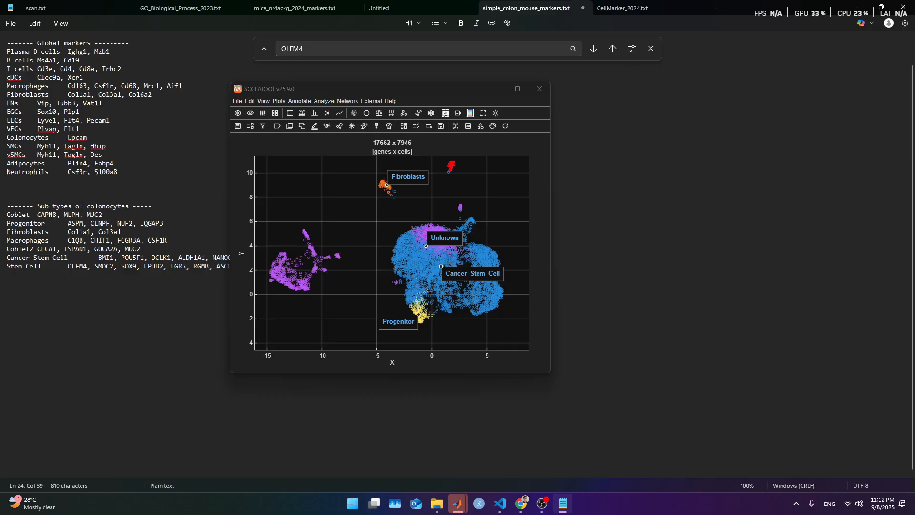
# Move the marker figure clear of the main plot, show the ITGAX expression plot and copy its gene name
pyautogui.moveTo(615, 165); pyautogui.dragTo(670, 147)
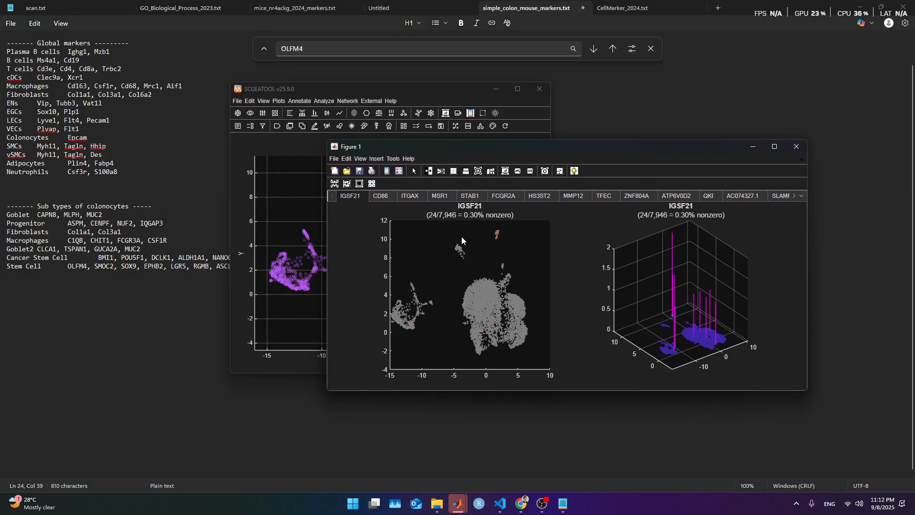
pyautogui.click(411, 195)
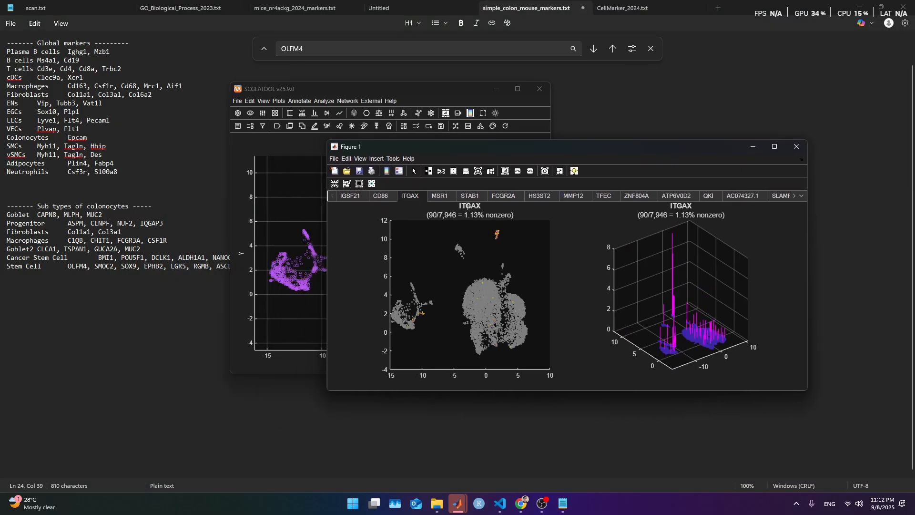
pyautogui.doubleClick(468, 206)
pyautogui.hotkey('ctrl', 'c')
# Search PanglaoDB in the browser for ITGAX and examine the bar plot of cell types expressing the gene
pyautogui.moveTo(521, 504)
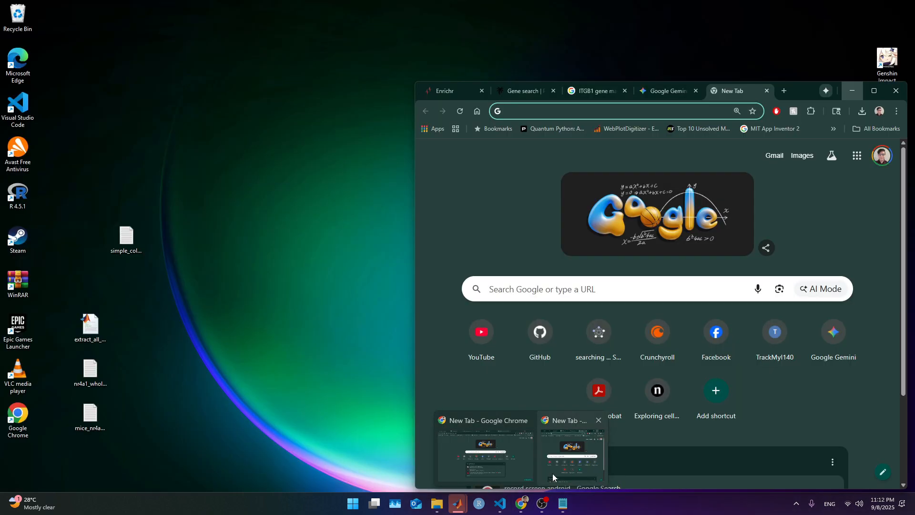
pyautogui.click(553, 473)
pyautogui.click(526, 91)
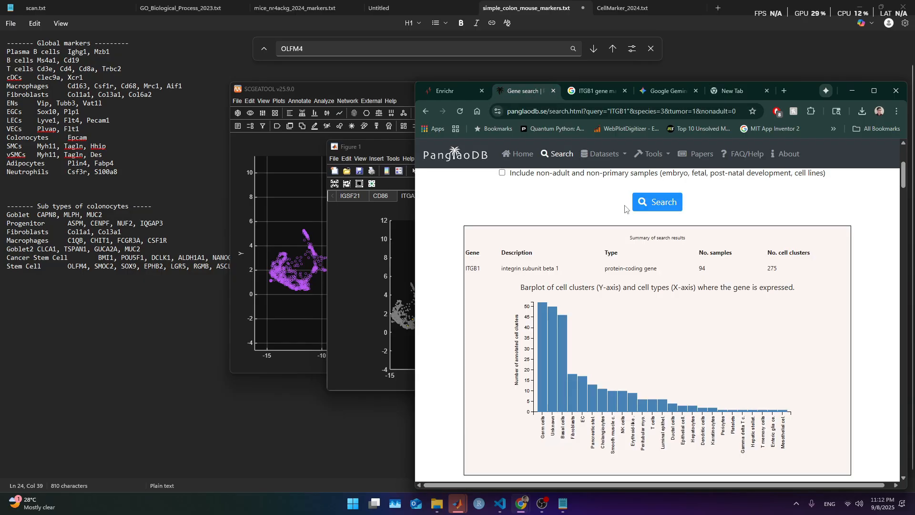
pyautogui.scroll(4, 643, 233)
pyautogui.click(618, 312)
pyautogui.hotkey('ctrl', 'a')
pyautogui.hotkey('ctrl', 'v')
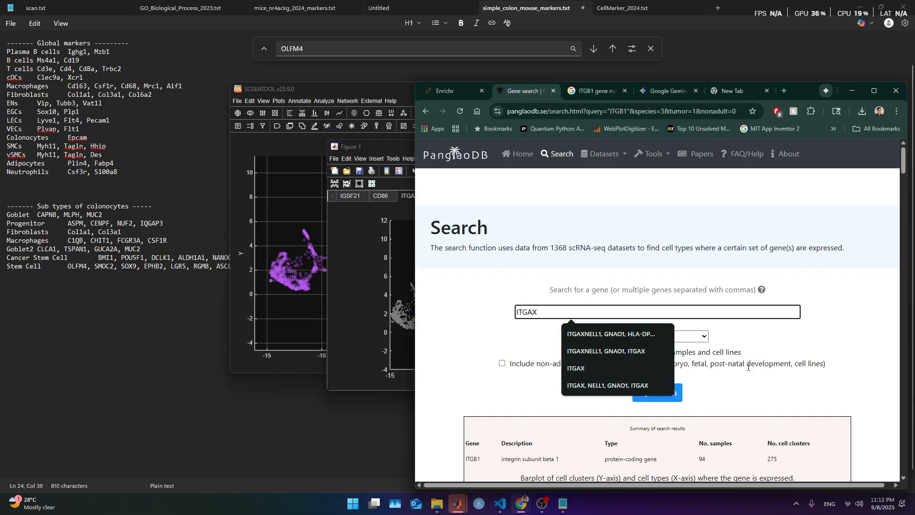
pyautogui.press('Escape')
pyautogui.click(658, 392)
pyautogui.scroll(-4, 710, 365)
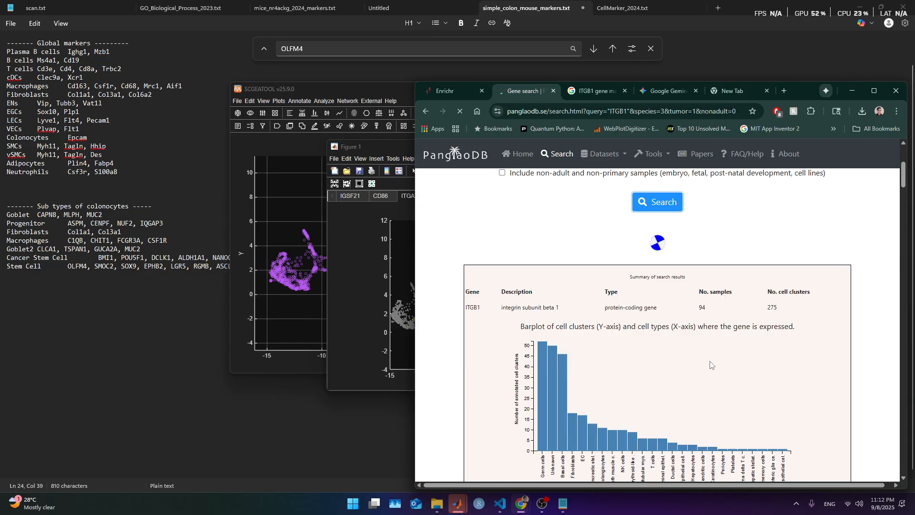
pyautogui.scroll(-4, 507, 365)
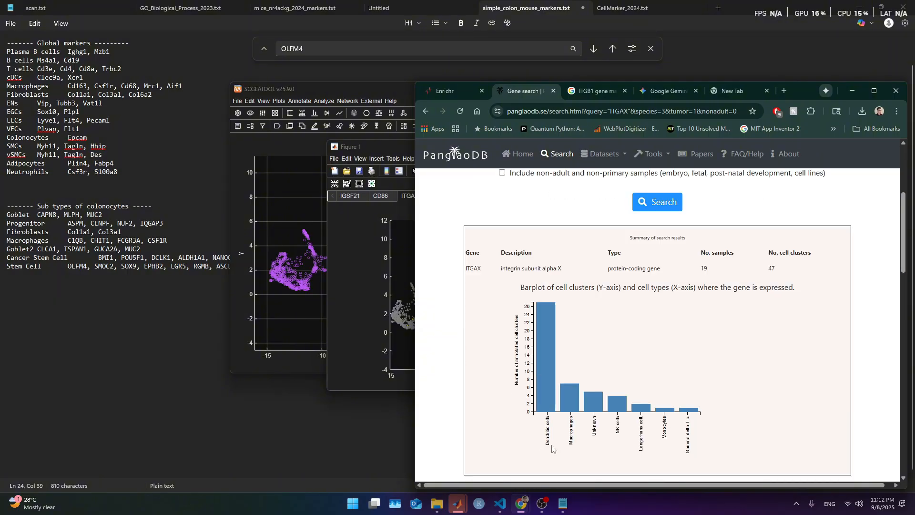
# Append ITGAX to the end of the Macrophages row under the colonocyte subtypes in simple_colon_mouse_markers.txt
pyautogui.click(167, 229)
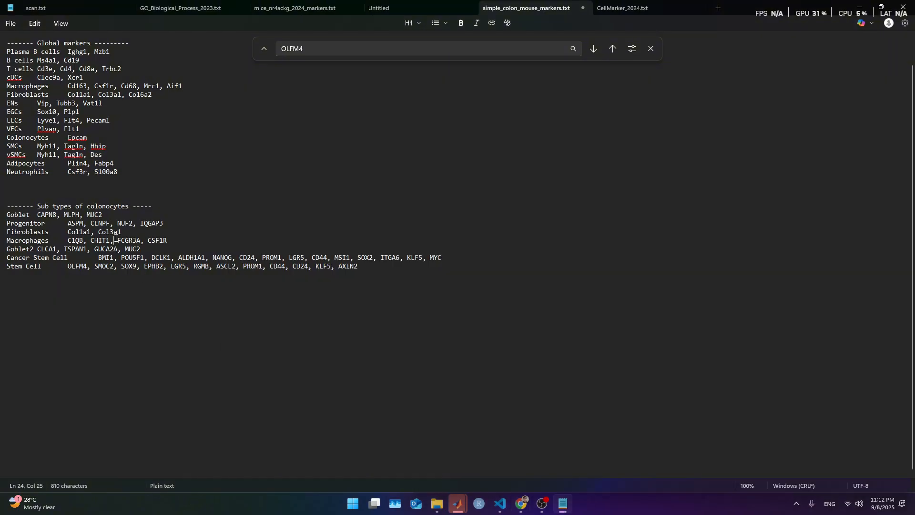
pyautogui.click(191, 238)
pyautogui.write(',')
pyautogui.hotkey('ctrl', 'v')
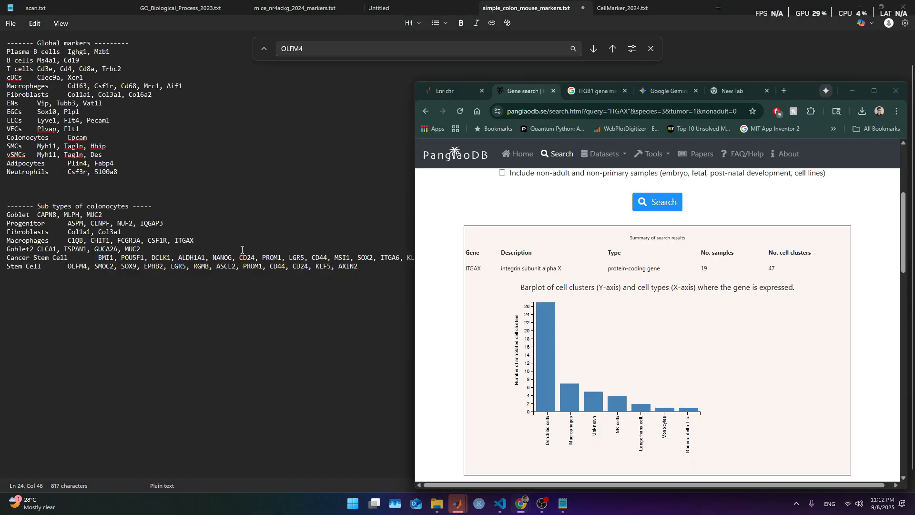
# Close the ITGB1 Google search, Google Gemini and blank new-tab pages in the browser and return to the ITGAX expression figure
pyautogui.hotkey('alt', 'Tab')
pyautogui.click(606, 89)
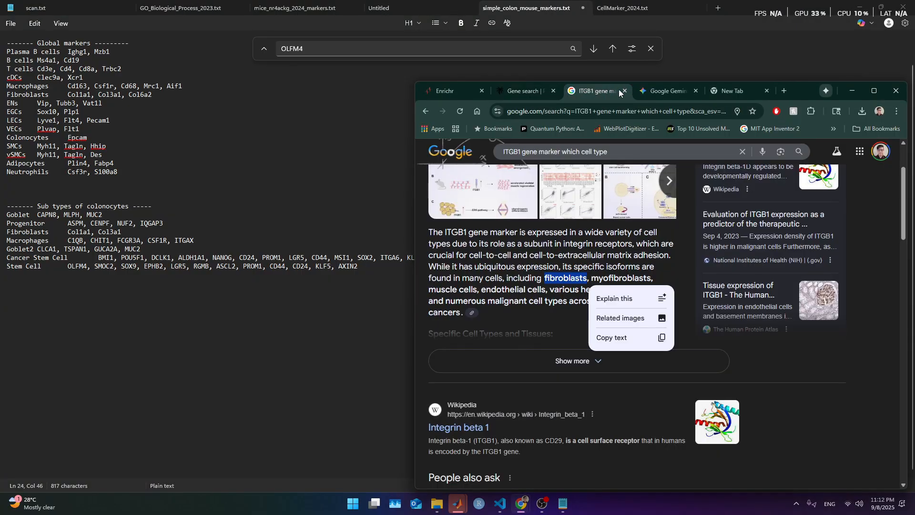
pyautogui.click(625, 91)
pyautogui.click(652, 92)
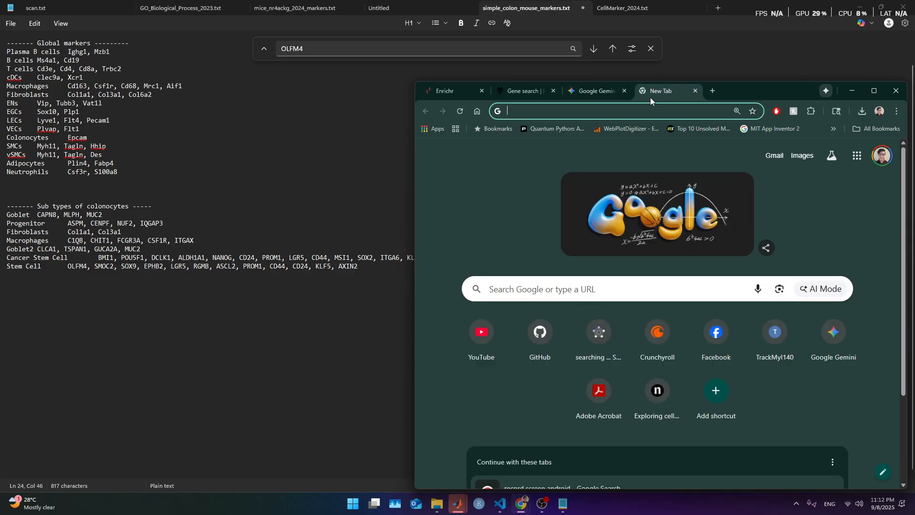
pyautogui.click(624, 90)
pyautogui.click(625, 90)
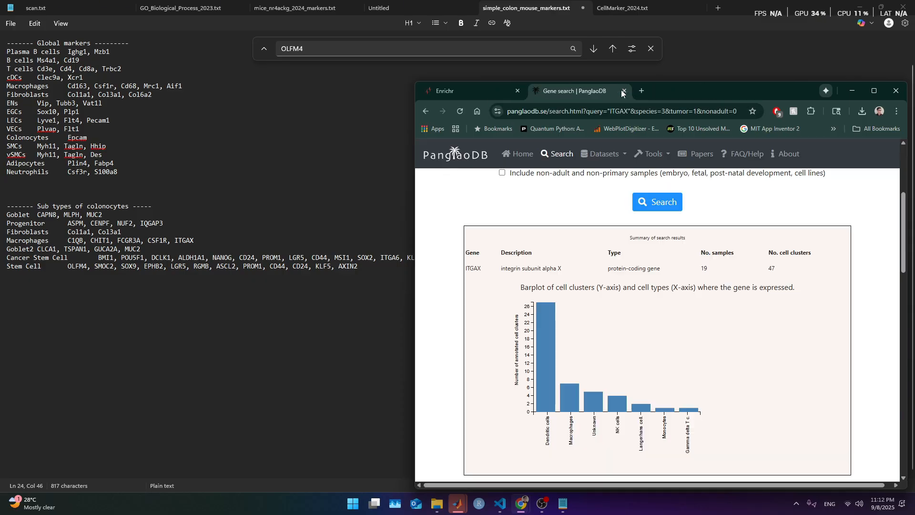
pyautogui.click(521, 466)
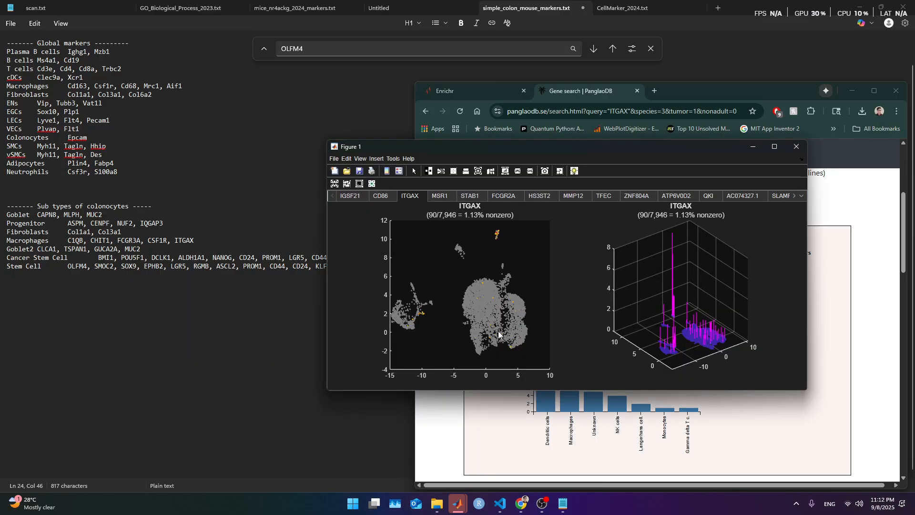
# Compare the IGSF21, CD86 and ITGAX expression plots, show the MSR1 plot and copy its gene name
pyautogui.click(353, 196)
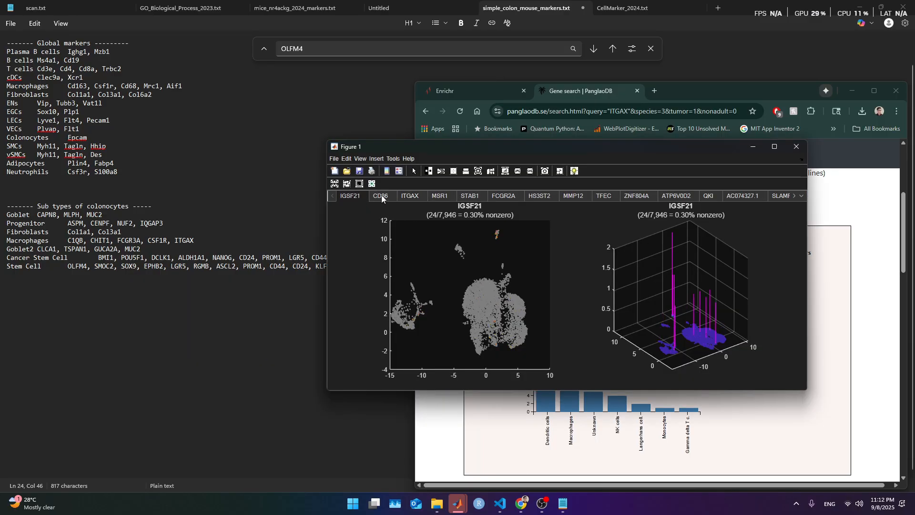
pyautogui.click(381, 195)
pyautogui.click(410, 195)
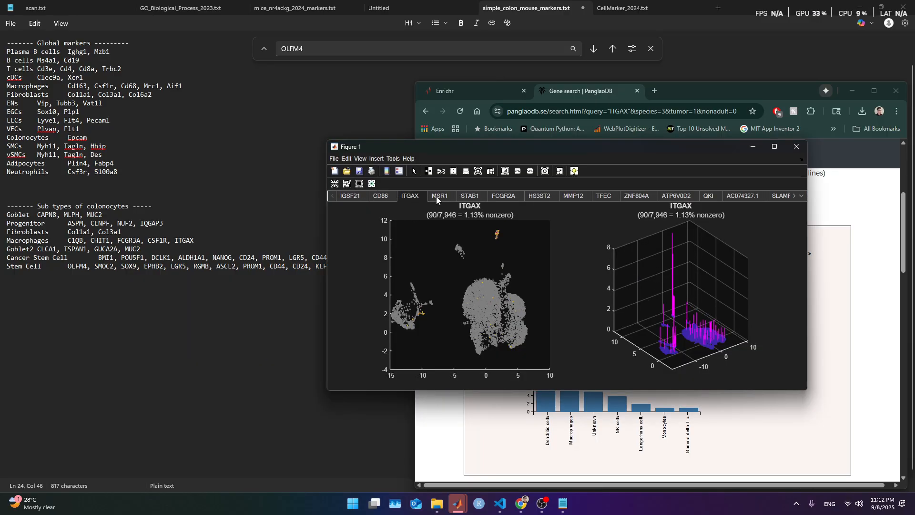
pyautogui.click(436, 196)
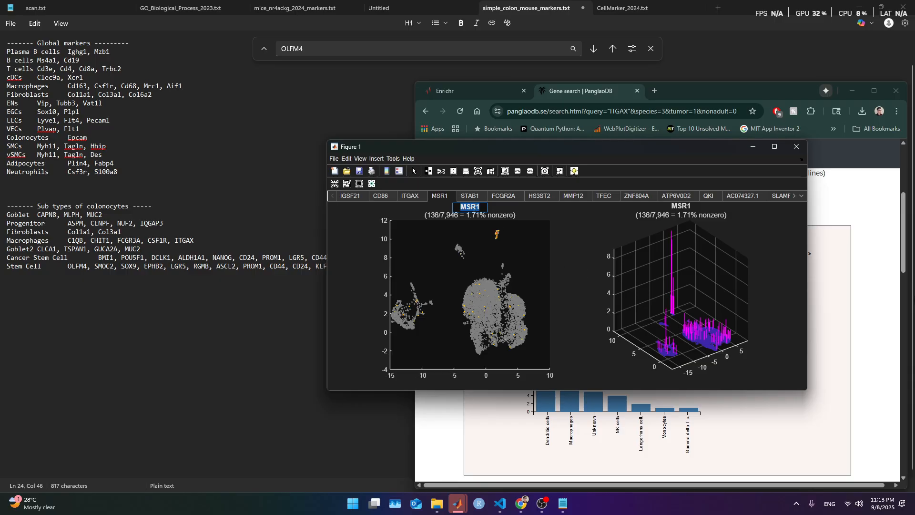
# Search PanglaoDB in the browser for MSR1 and examine the bar plot of cell types expressing the gene
pyautogui.click(872, 230)
pyautogui.scroll(4, 734, 235)
pyautogui.doubleClick(632, 315)
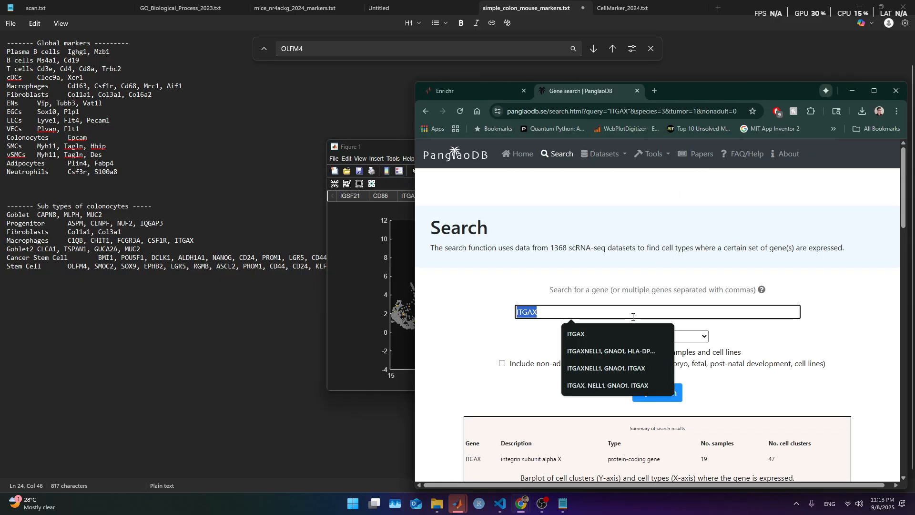
pyautogui.write('MSR1')
pyautogui.click(658, 393)
pyautogui.scroll(-4, 690, 346)
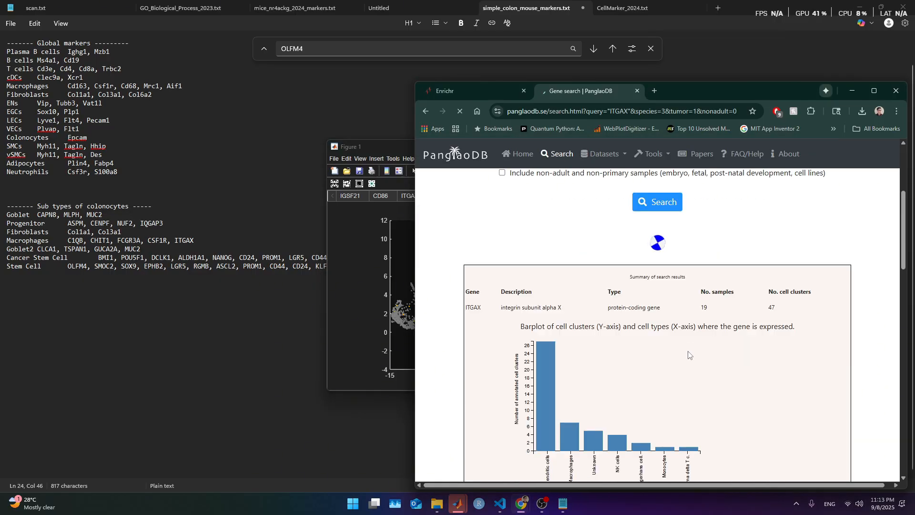
pyautogui.scroll(-4, 688, 354)
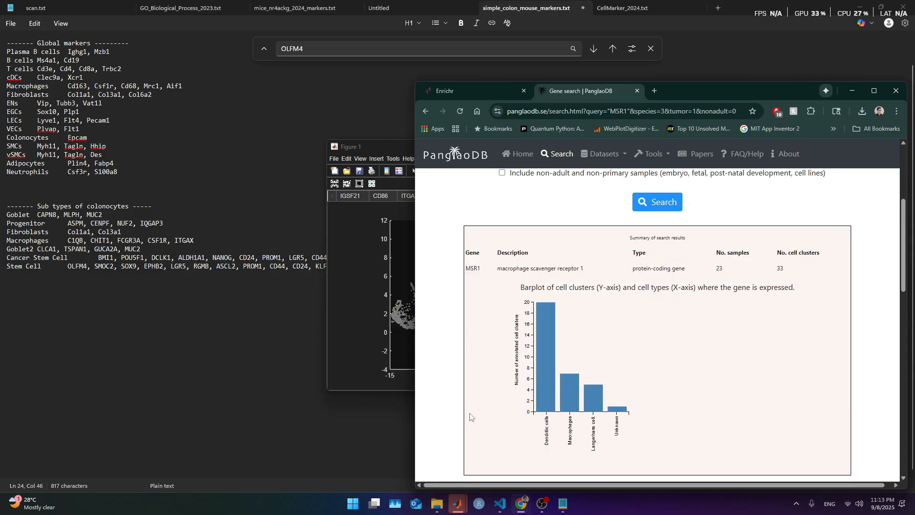
# Append MSR1 to the end of the Macrophages row under the colonocyte subtypes in simple_colon_mouse_markers.txt
pyautogui.click(209, 239)
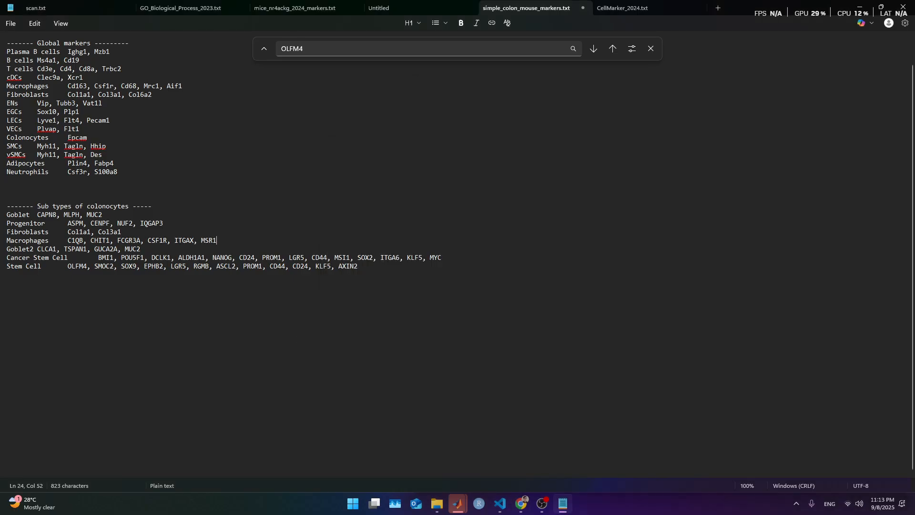
# Close the Enrichr page in the browser, keeping PanglaoDB open, and return to the MSR1 expression figure
pyautogui.click(521, 504)
pyautogui.click(484, 91)
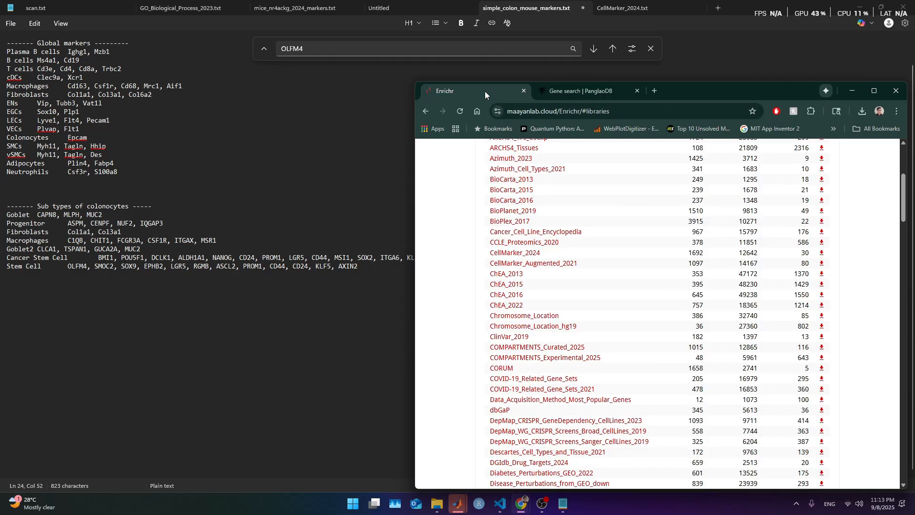
pyautogui.click(576, 87)
pyautogui.click(523, 90)
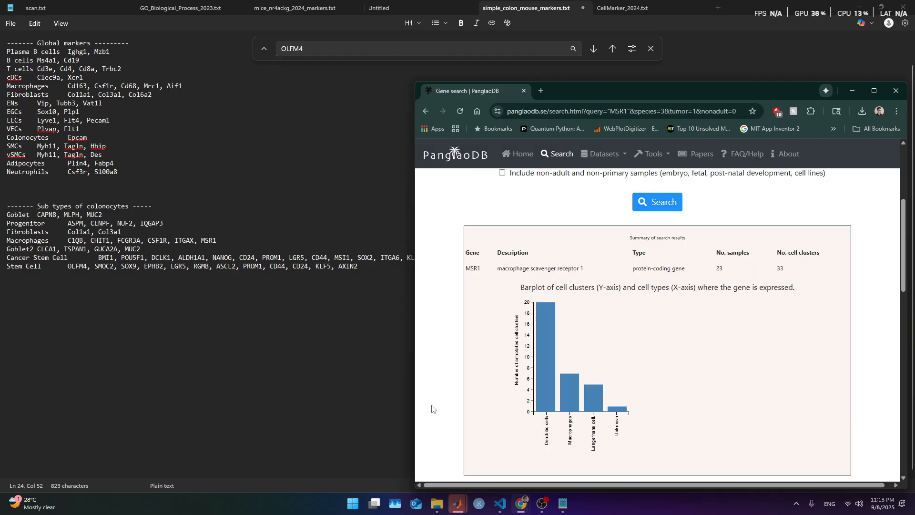
pyautogui.moveTo(458, 509)
pyautogui.click(507, 474)
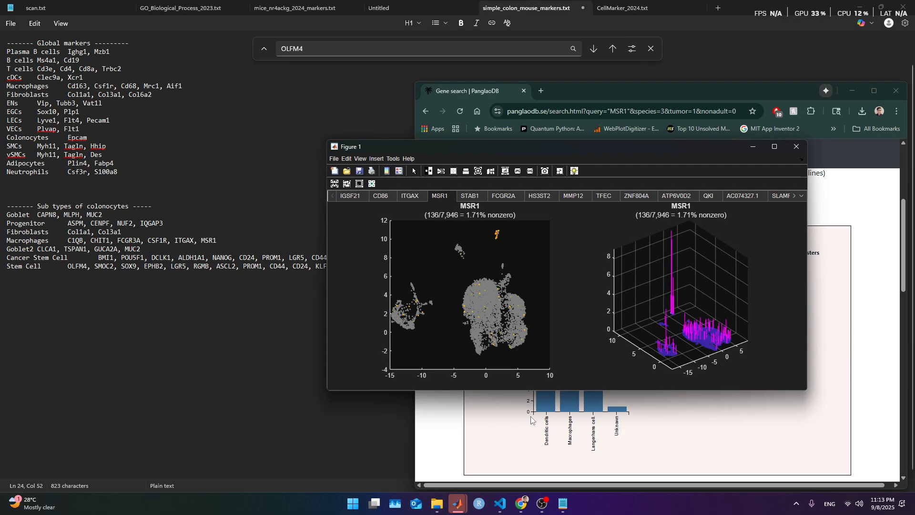
# Show the STAB1 expression plot in the marker figure and copy its gene name
pyautogui.click(477, 195)
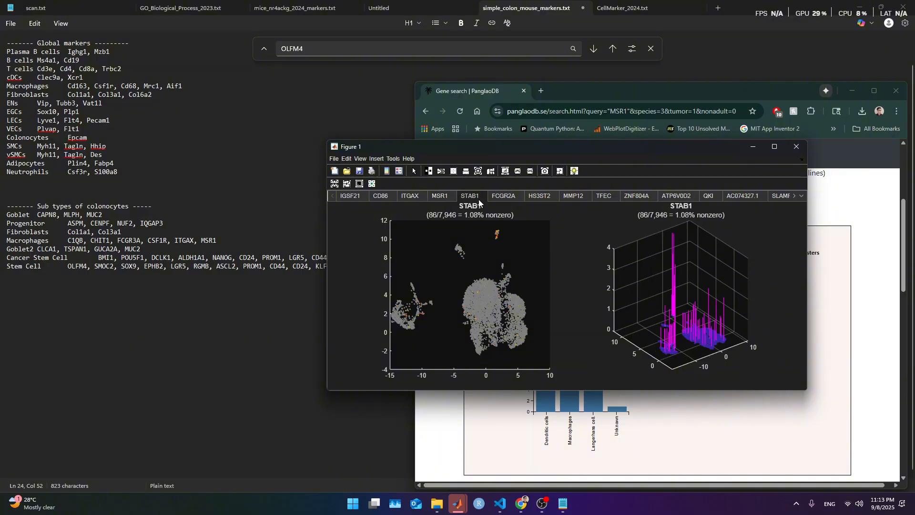
pyautogui.doubleClick(468, 206)
pyautogui.hotkey('ctrl', 'c')
# Search PanglaoDB in the browser for STAB1 and examine the bar plot of cell types expressing the gene
pyautogui.click(438, 407)
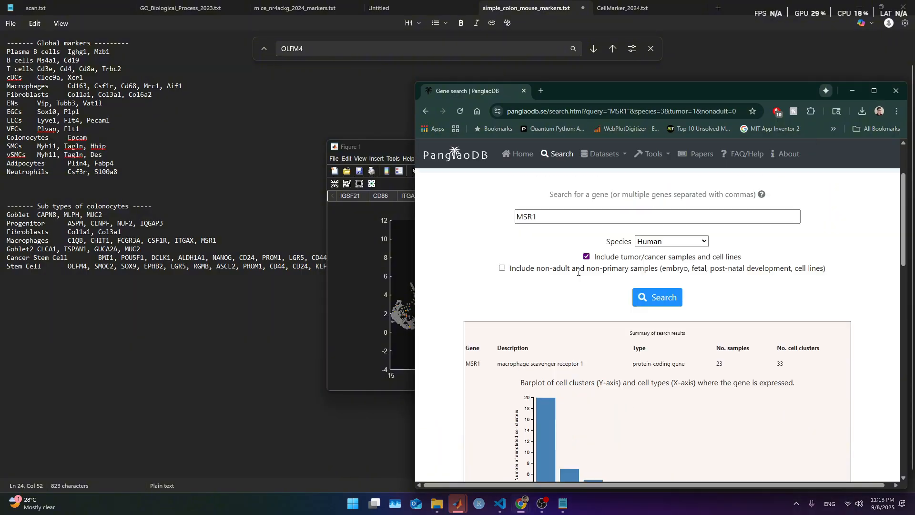
pyautogui.scroll(2, 657, 309)
pyautogui.doubleClick(527, 311)
pyautogui.hotkey('ctrl', 'v')
pyautogui.click(662, 394)
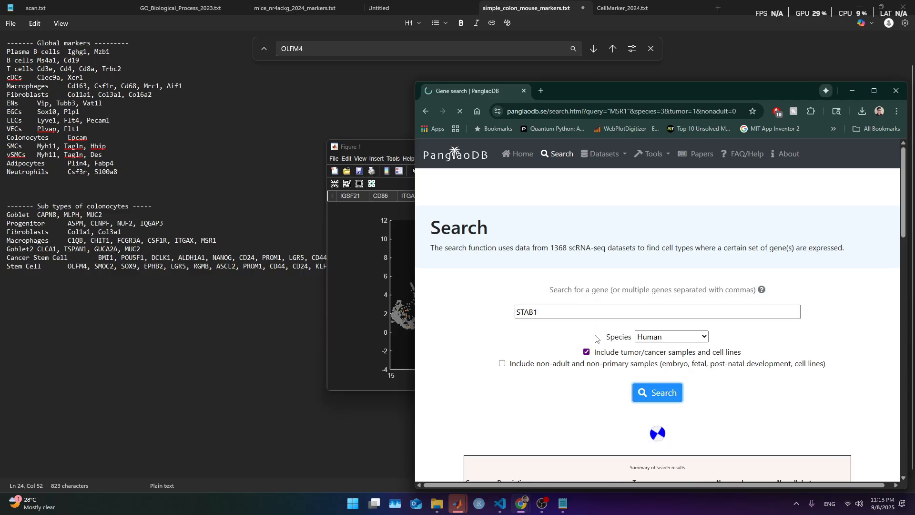
pyautogui.scroll(-4, 527, 354)
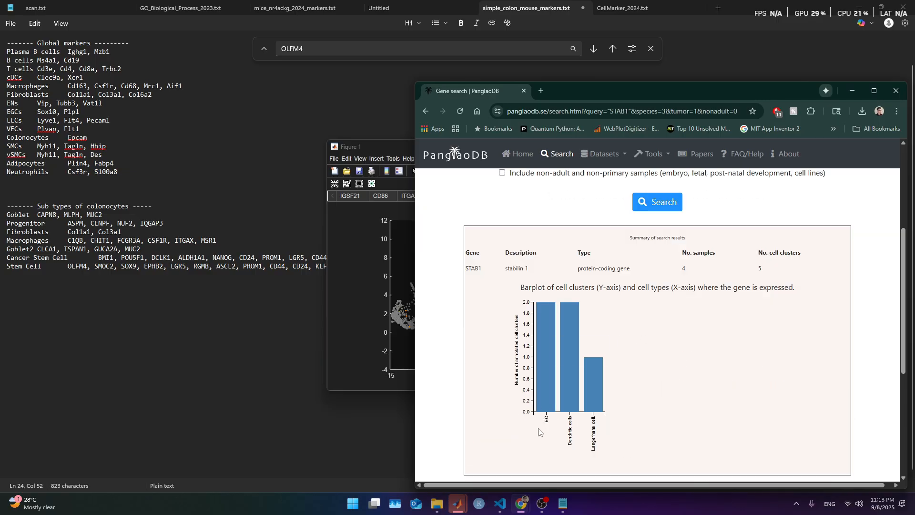
pyautogui.scroll(4, 548, 427)
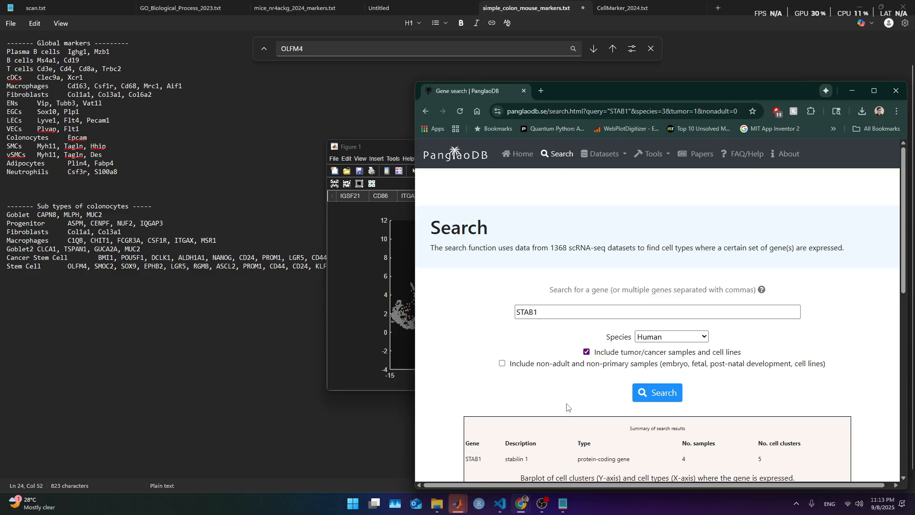
# Return to the marker figure and examine the expression plots one by one from FCGR2A through AC074327.1 for cluster-specific genes
pyautogui.click(350, 348)
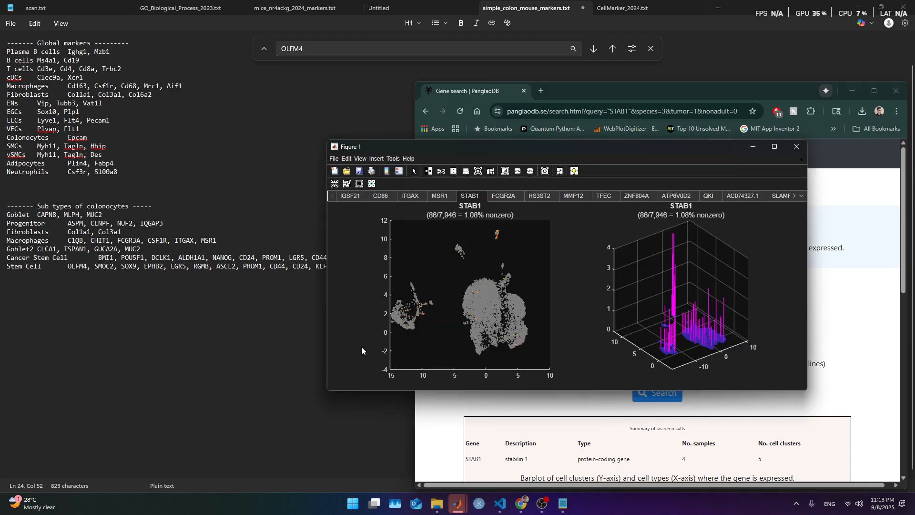
pyautogui.click(506, 195)
pyautogui.click(543, 196)
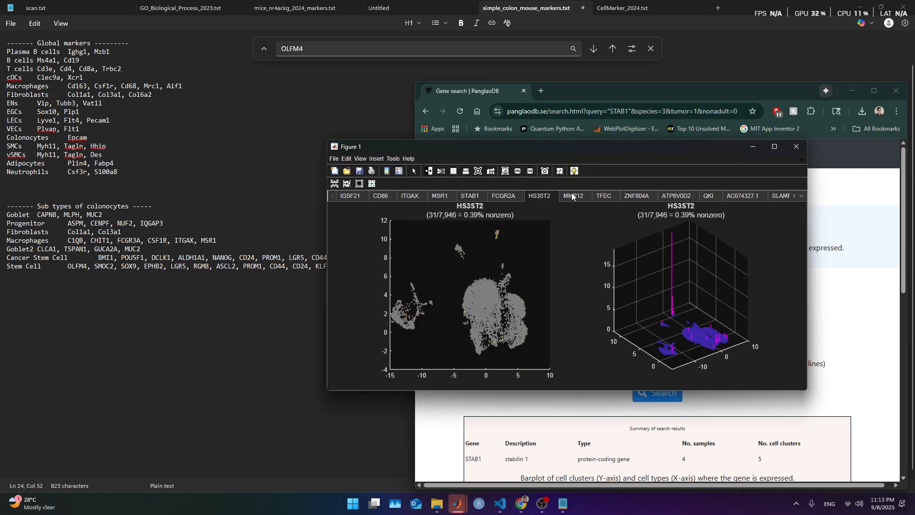
pyautogui.click(573, 196)
pyautogui.click(611, 194)
pyautogui.click(636, 196)
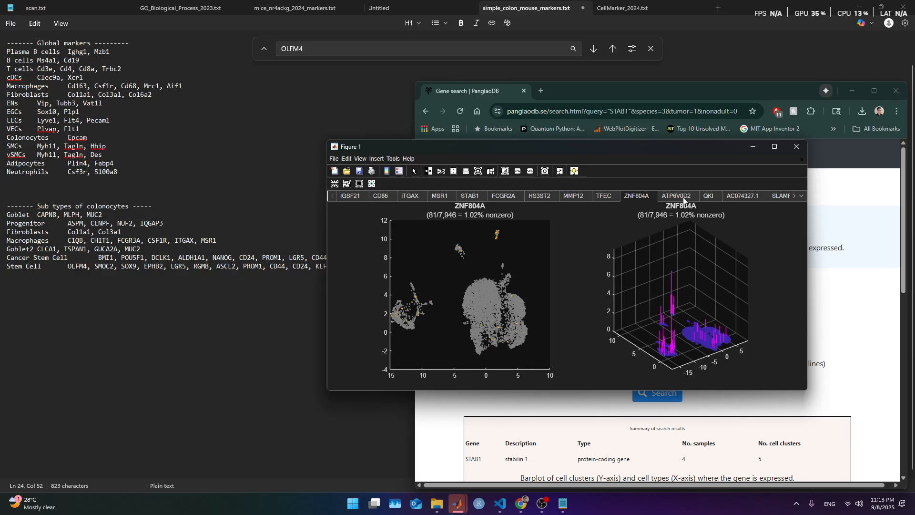
pyautogui.click(683, 196)
pyautogui.click(714, 195)
pyautogui.click(733, 195)
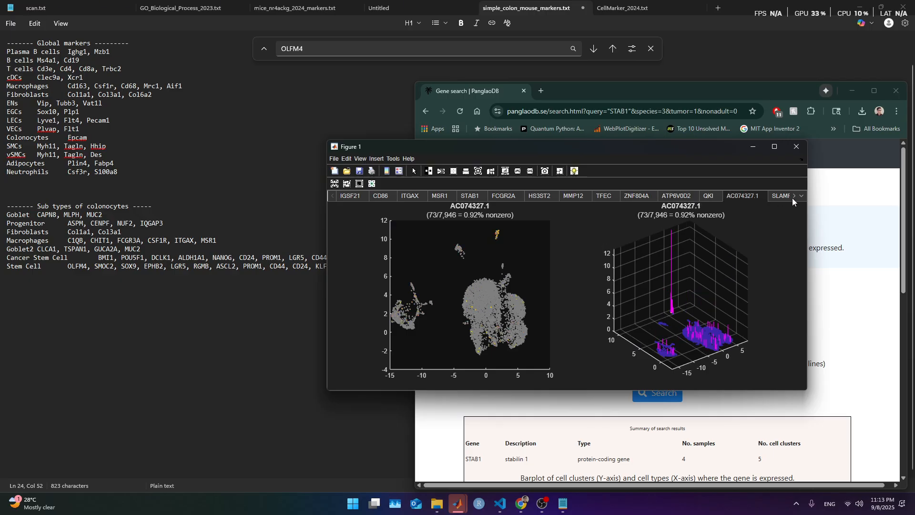
# Move on to the ZEB2 expression plot further along the marker genes and copy its gene name
pyautogui.click(793, 196)
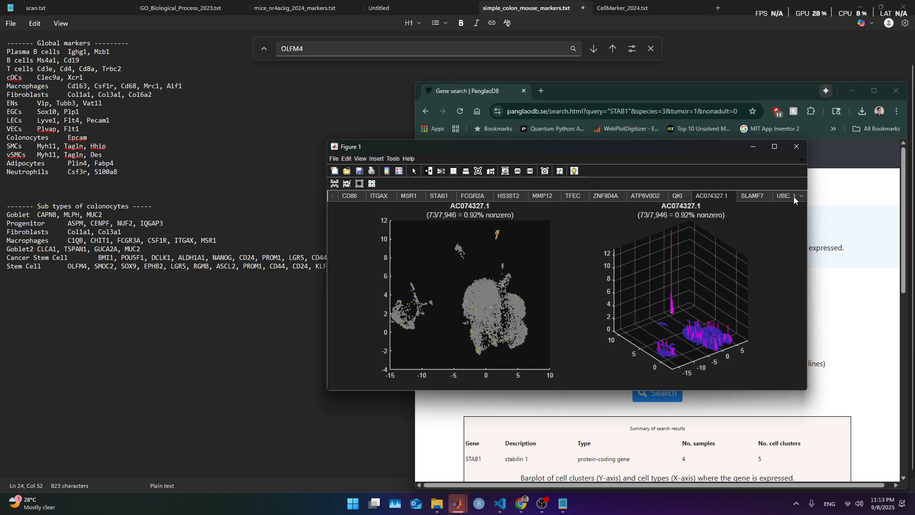
pyautogui.click(794, 196)
pyautogui.click(793, 197)
pyautogui.click(794, 196)
pyautogui.click(794, 196)
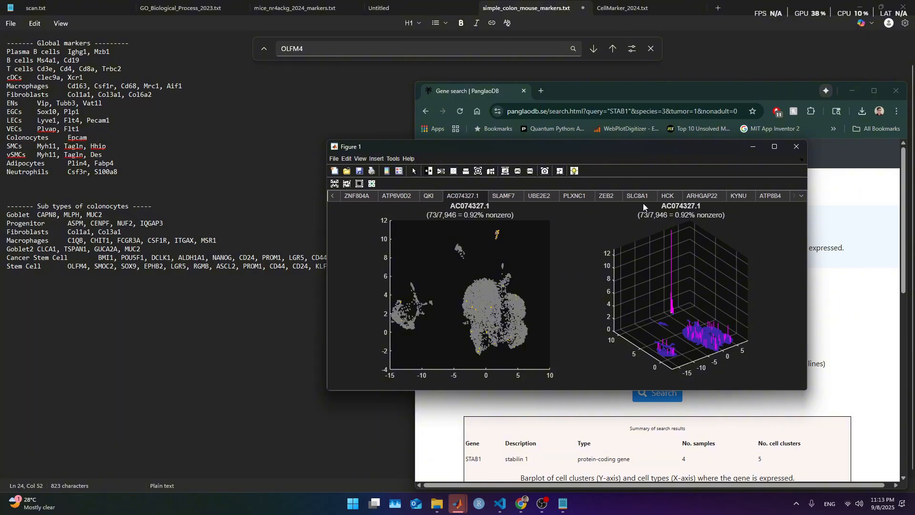
pyautogui.click(599, 197)
pyautogui.doubleClick(472, 206)
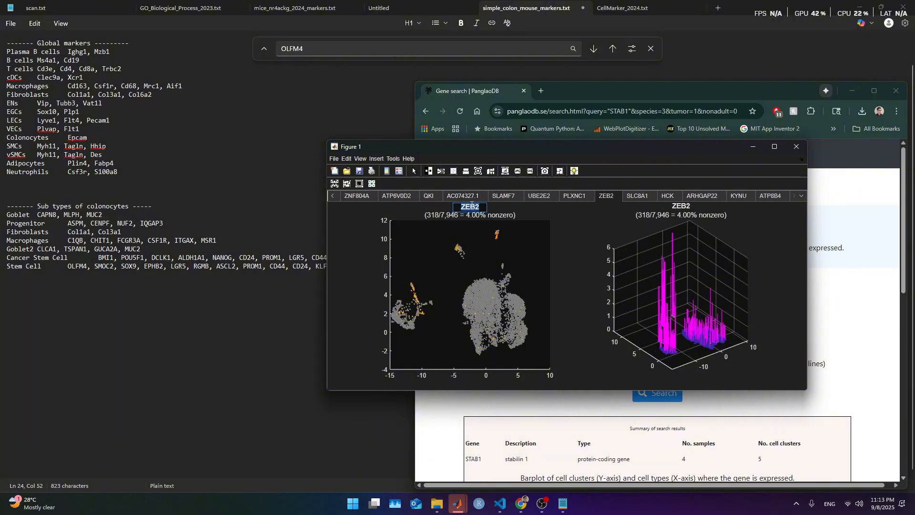
# Search PanglaoDB in the browser for ZEB2, examine its cell-type bar plot and clear the gene from the search
pyautogui.click(829, 313)
pyautogui.click(648, 312)
pyautogui.hotkey('ctrl', 'a')
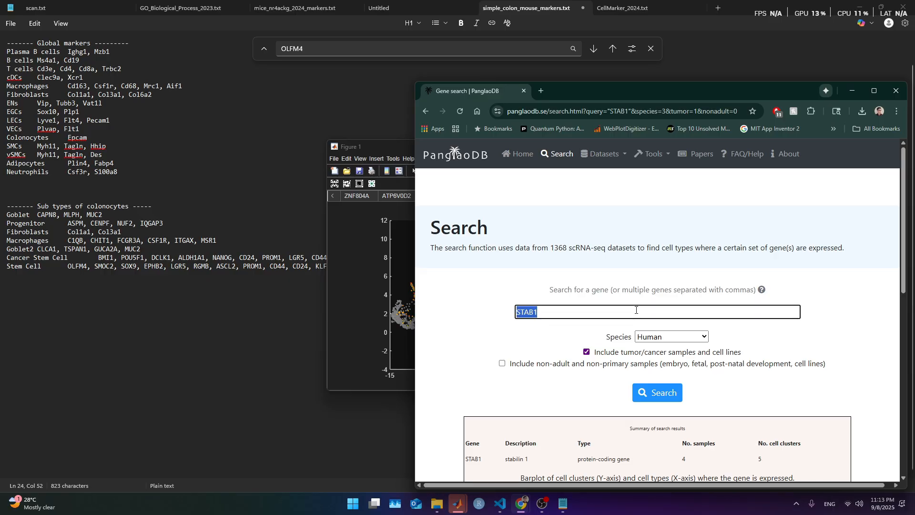
pyautogui.write('ZEB2')
pyautogui.press('Return')
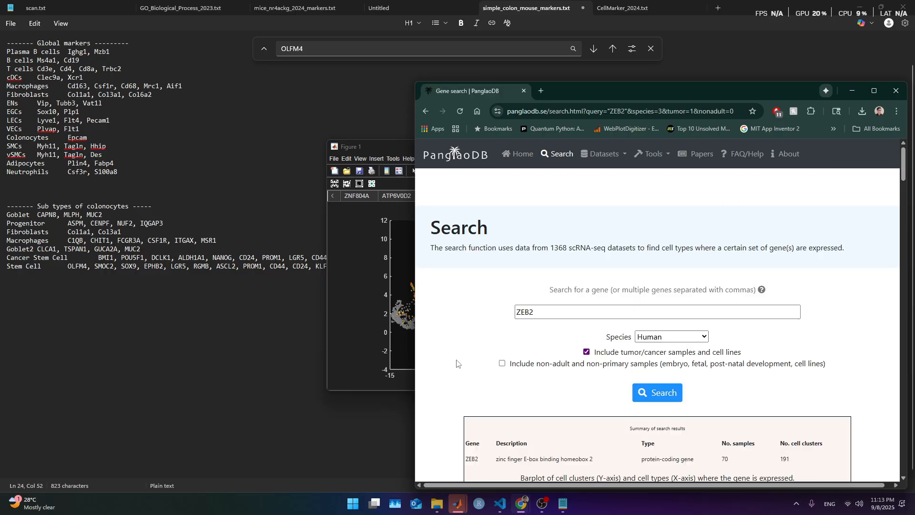
pyautogui.scroll(-5, 551, 346)
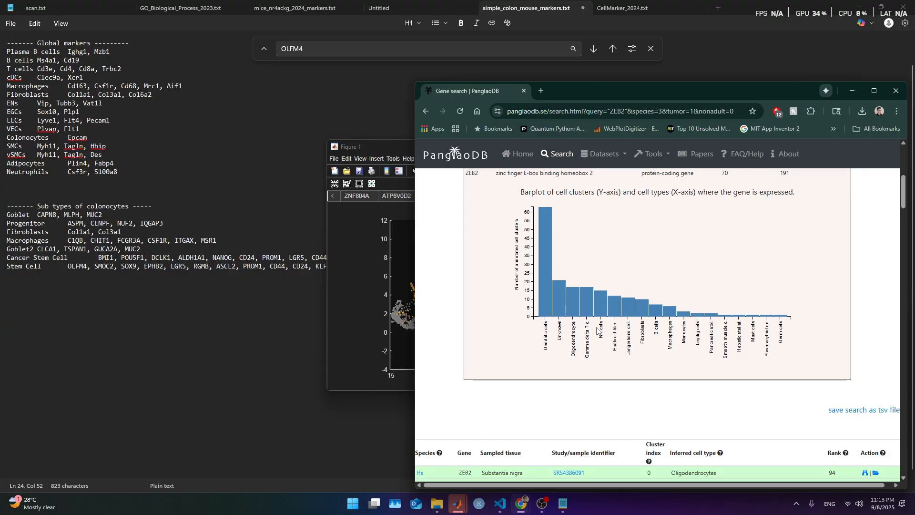
pyautogui.scroll(5, 625, 350)
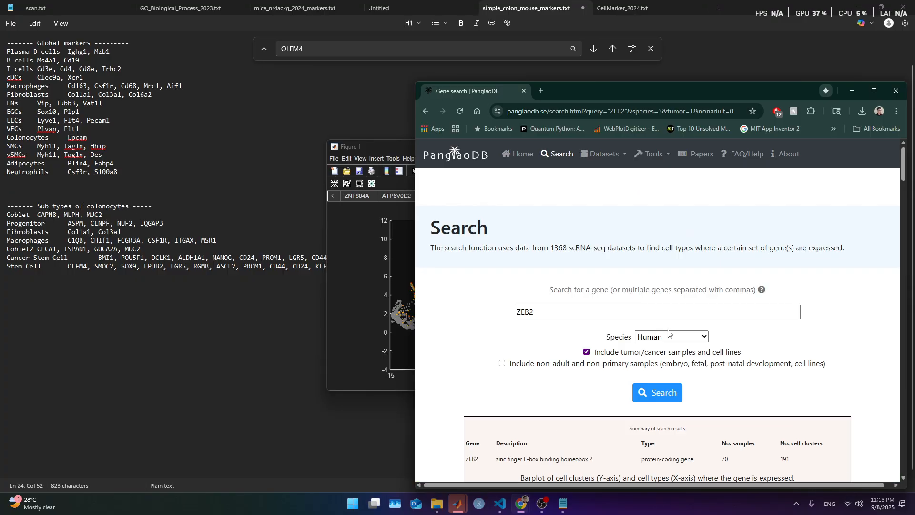
pyautogui.doubleClick(650, 312)
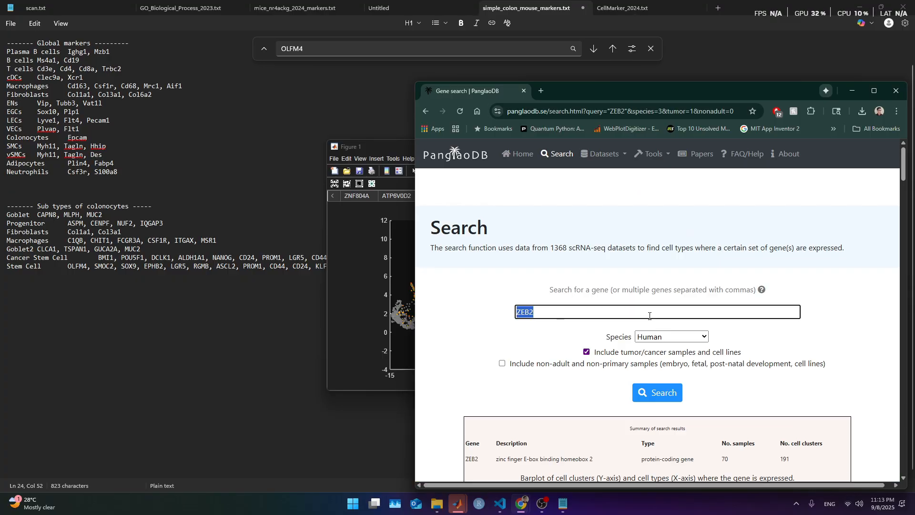
# Return to the marker figure, inspect the HCK expression plot, show FCGR2A and copy its gene name
pyautogui.click(360, 316)
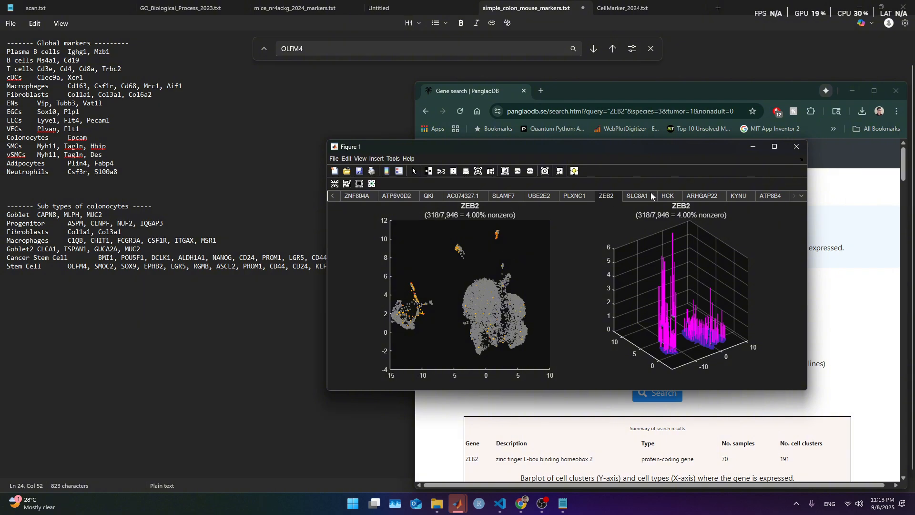
pyautogui.click(670, 196)
pyautogui.click(799, 196)
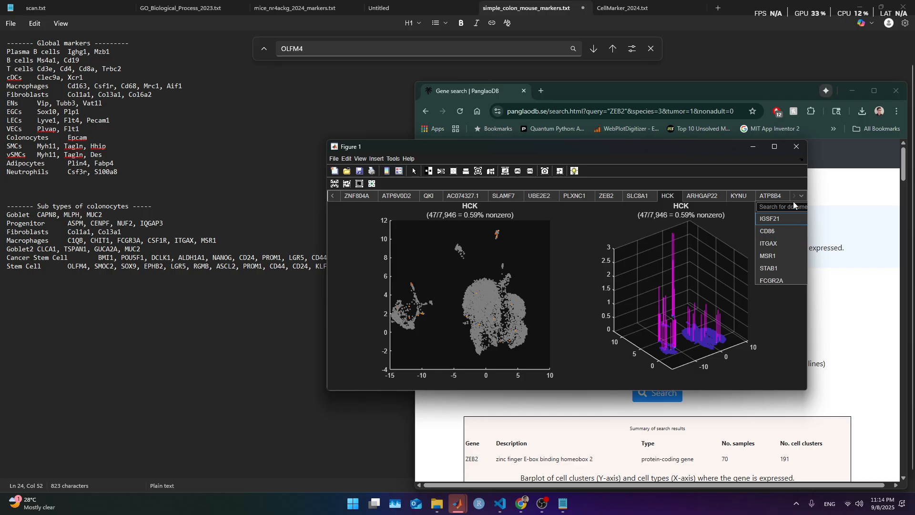
pyautogui.click(780, 278)
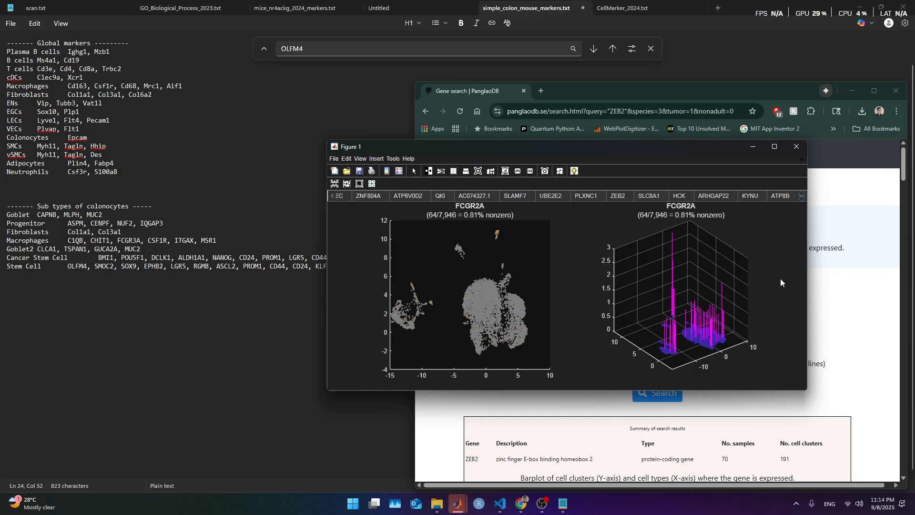
pyautogui.doubleClick(470, 208)
pyautogui.hotkey('ctrl', 'c')
# Search PanglaoDB in the browser for FCGR2A and examine the bar plot of cell types expressing the gene
pyautogui.click(894, 358)
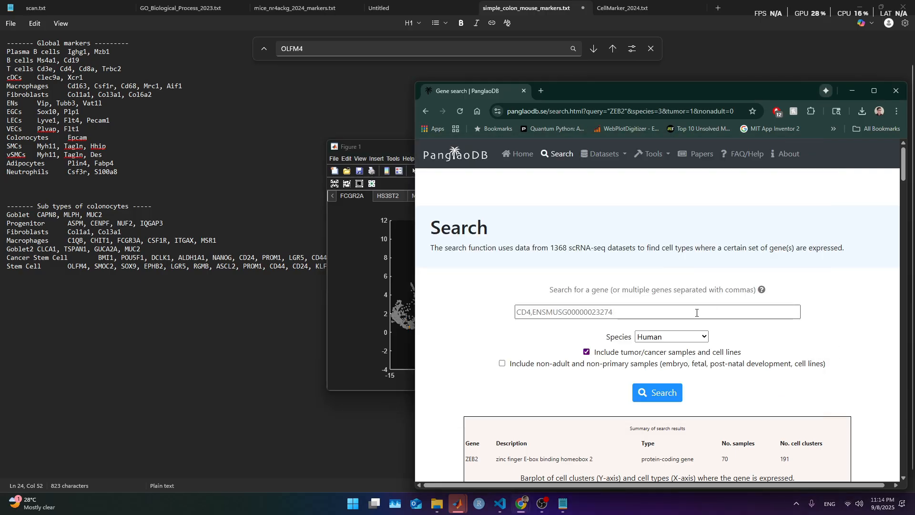
pyautogui.rightClick(563, 313)
pyautogui.click(582, 364)
pyautogui.click(661, 392)
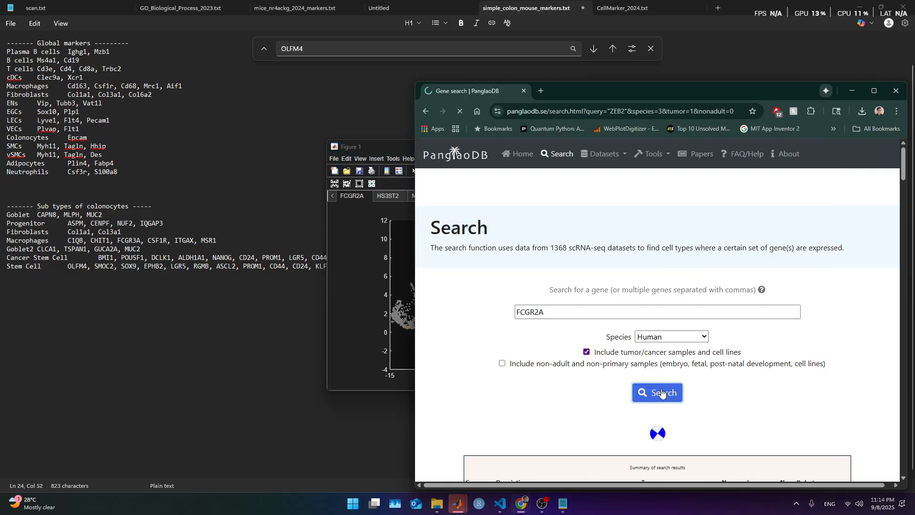
pyautogui.scroll(-4, 482, 337)
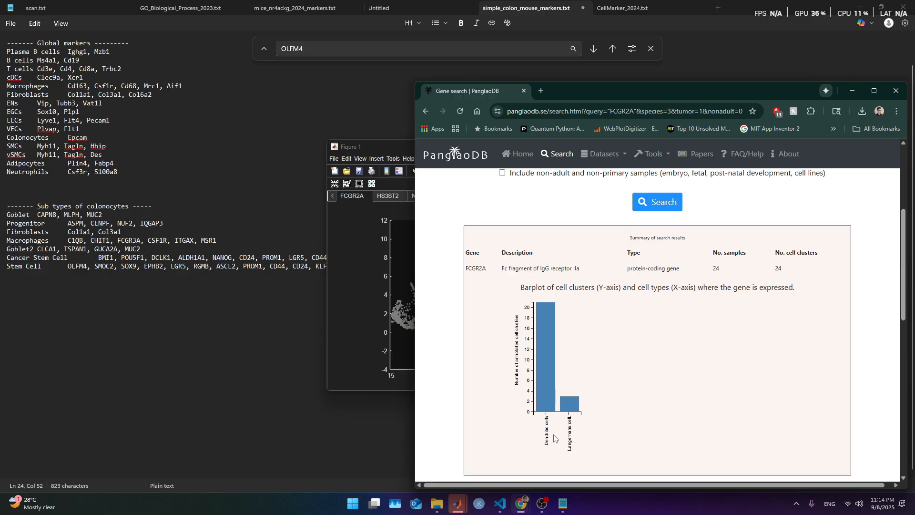
pyautogui.scroll(4, 596, 334)
# Clear the PanglaoDB gene search and switch to simple_colon_mouse_markers.txt at the end of the Progenitor row
pyautogui.click(613, 307)
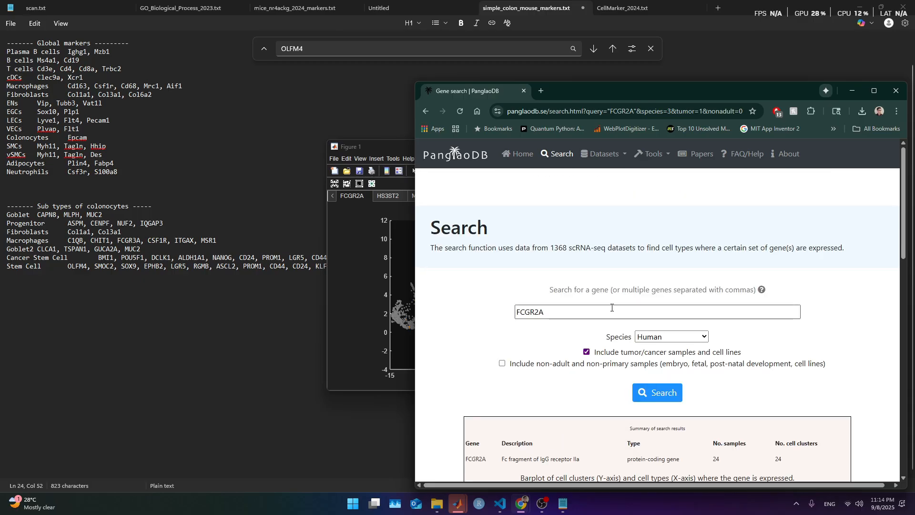
pyautogui.hotkey('ctrl', 'a')
pyautogui.press('BackSpace')
pyautogui.click(188, 228)
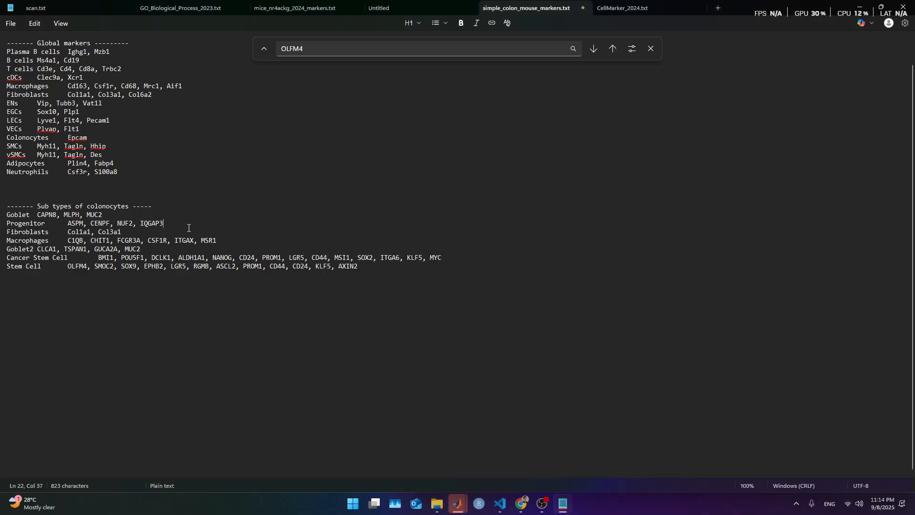
# Copy the marker genes C1QB through MSR1 from the Macrophages row and switch to the SCGEATOOL cell scatter plot
pyautogui.doubleClick(205, 239)
pyautogui.moveTo(224, 241); pyautogui.dragTo(70, 241)
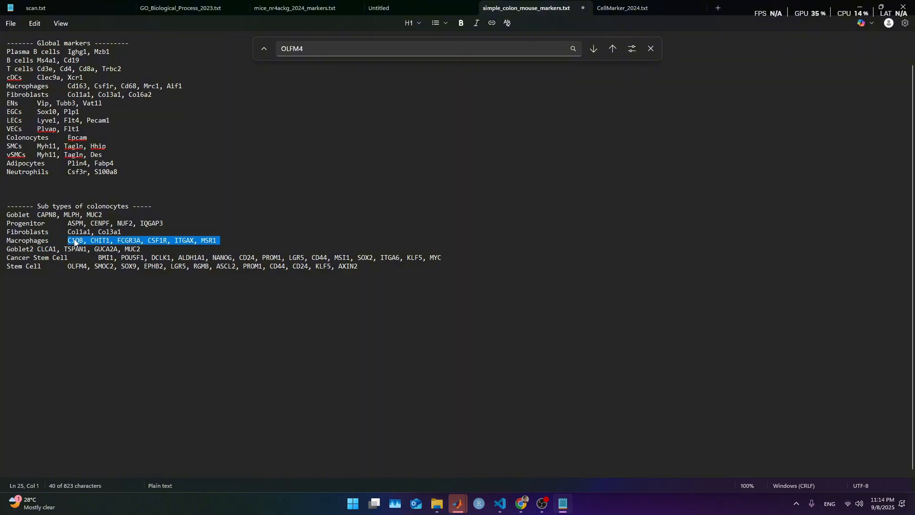
pyautogui.moveTo(457, 503)
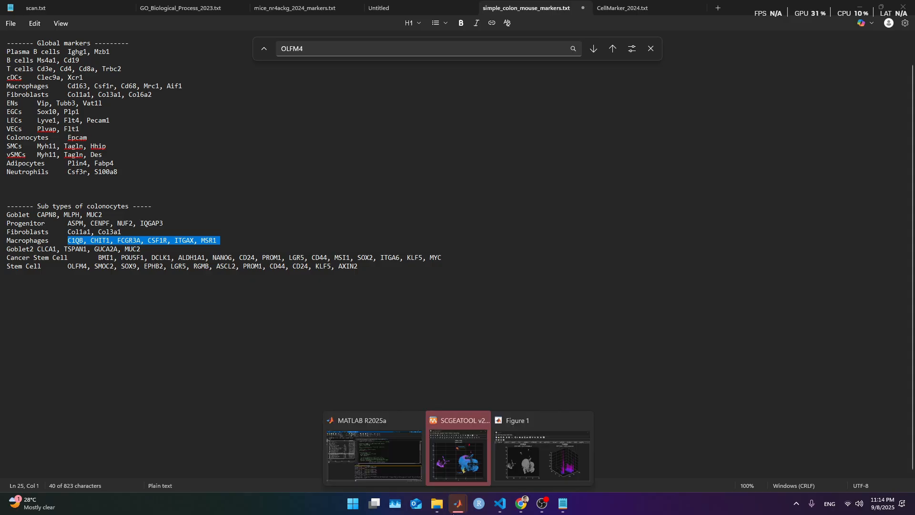
pyautogui.click(458, 455)
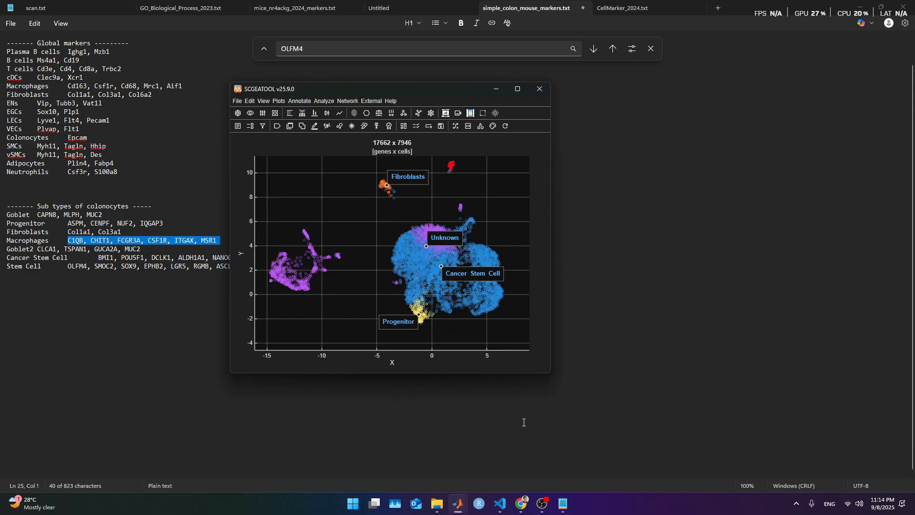
# Remove the cell type labels from the scatter plot and label the cell groups by Cluster ID instead
pyautogui.click(277, 127)
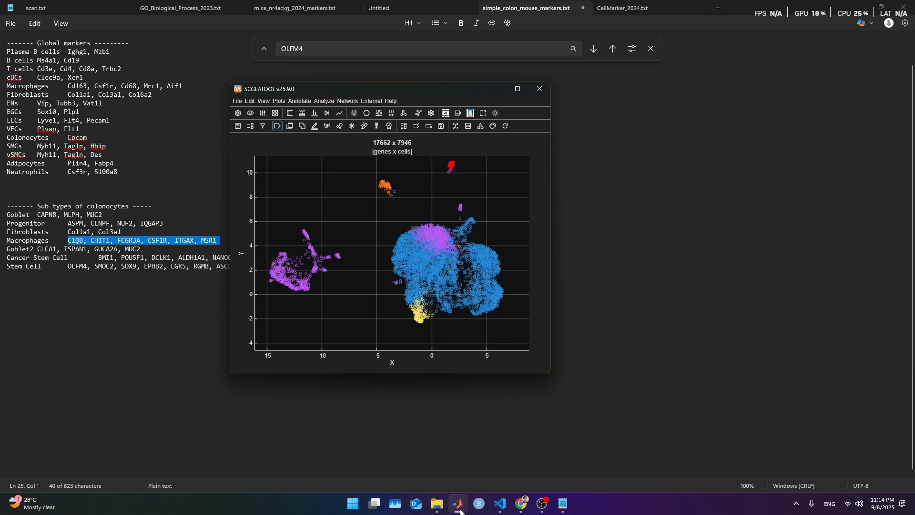
pyautogui.moveTo(461, 511)
pyautogui.click(504, 467)
pyautogui.click(351, 179)
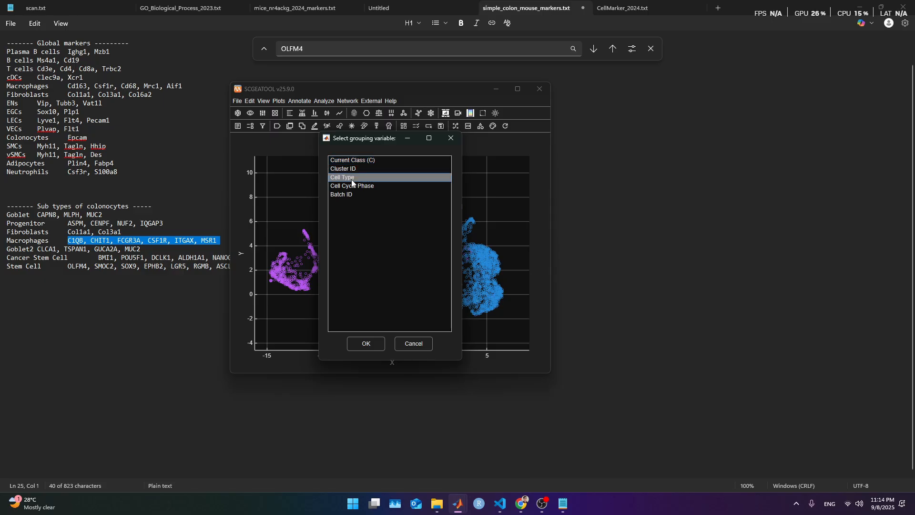
pyautogui.click(359, 170)
pyautogui.click(367, 343)
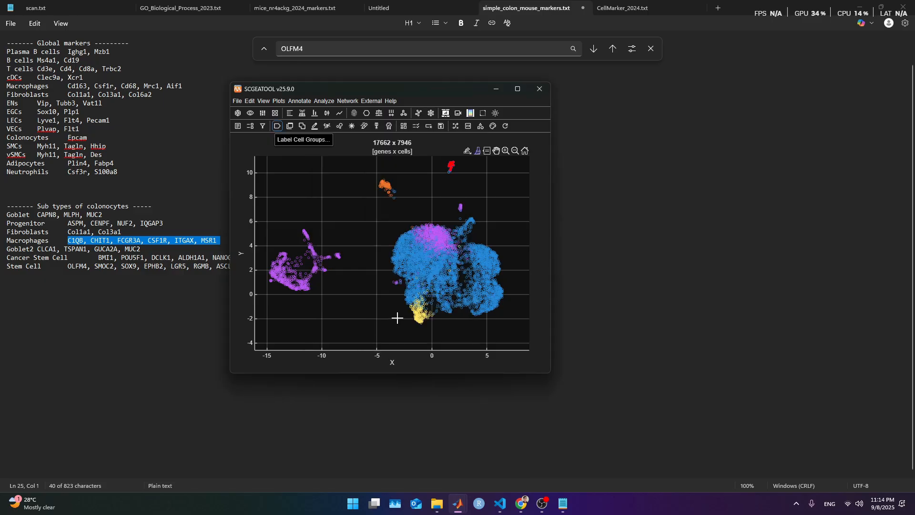
# Start a violin plot grouped by Cluster ID with all clusters included
pyautogui.click(327, 114)
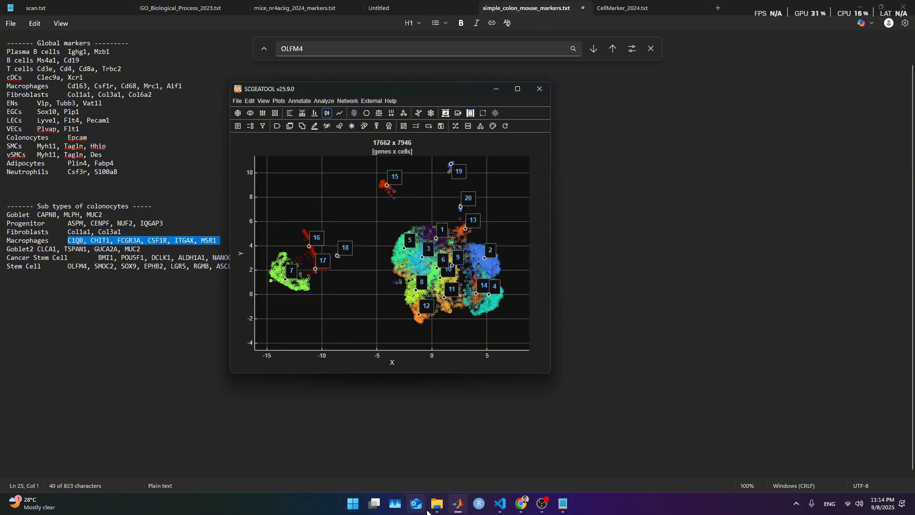
pyautogui.click(546, 459)
pyautogui.click(344, 169)
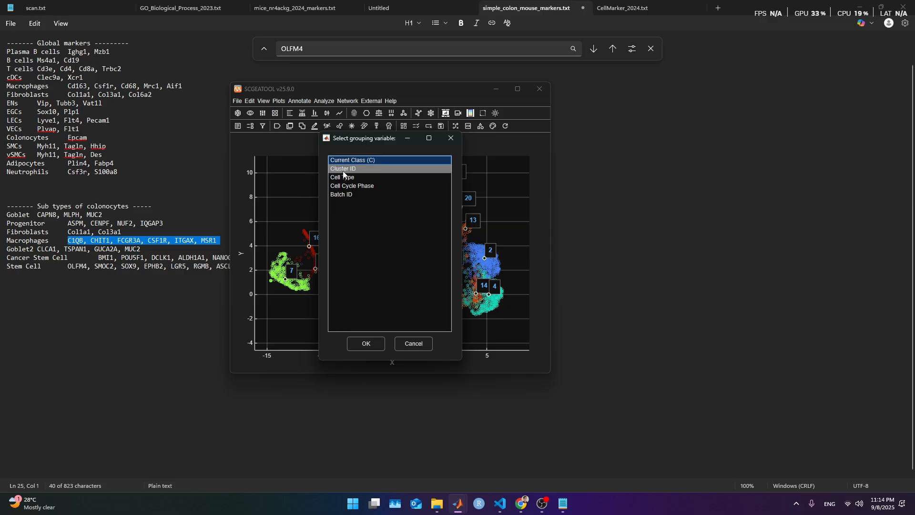
pyautogui.click(366, 344)
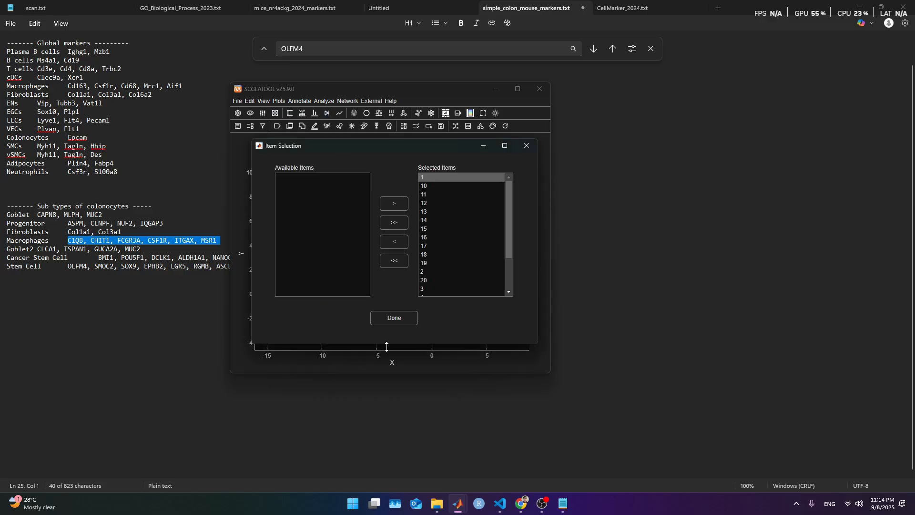
pyautogui.click(406, 321)
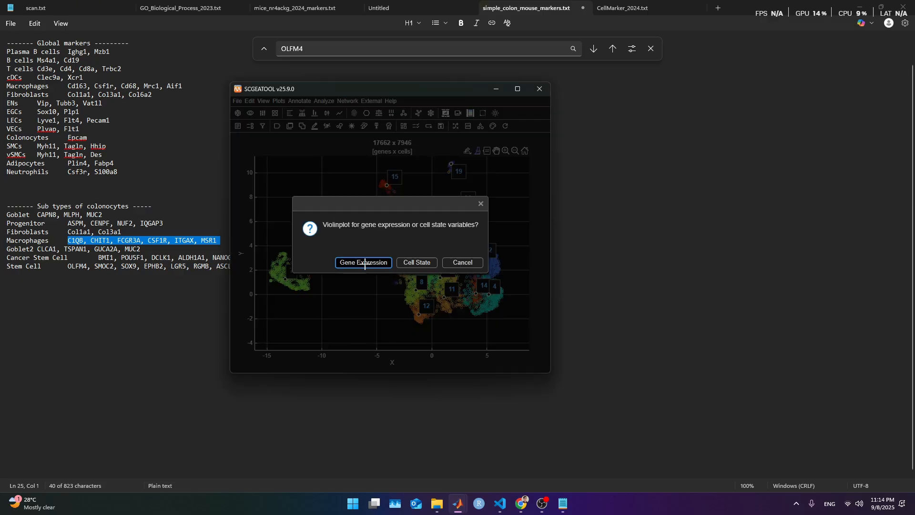
# Plot gene expression violins for C1QB, CHIT1, FCGR3A, CSF1R, ITGAX and MSR1, using combined library size normalization and Log(x+1) transformation
pyautogui.click(392, 264)
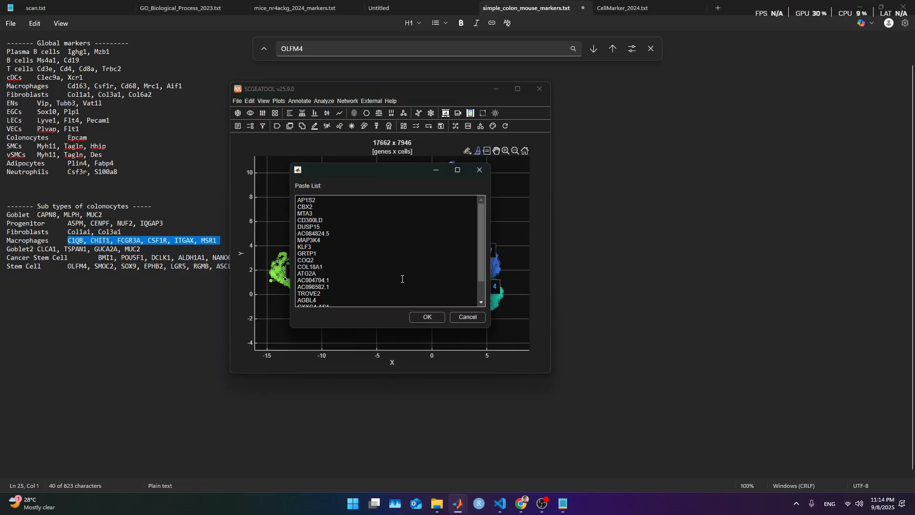
pyautogui.write('C1QB, CHIT1, FCGR3A, CSF1R, ITGAX, MSR1')
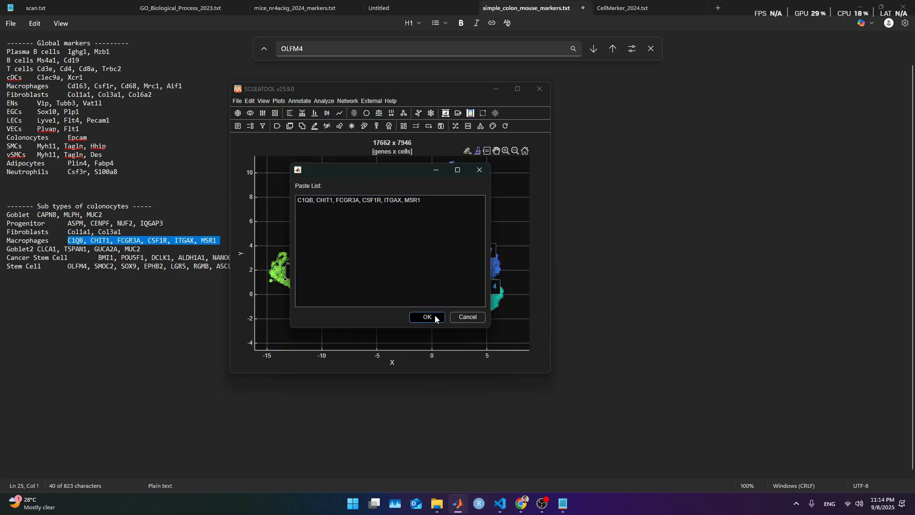
pyautogui.click(435, 316)
pyautogui.click(388, 266)
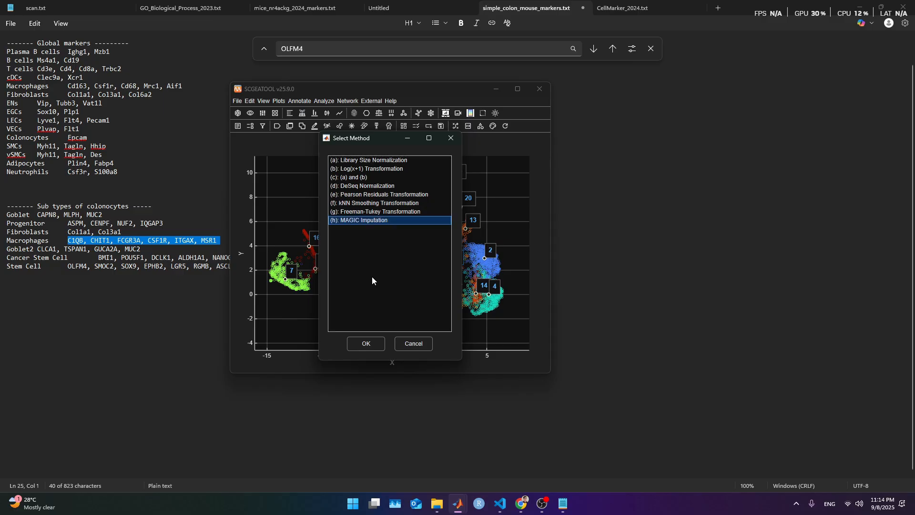
pyautogui.click(346, 178)
pyautogui.click(366, 343)
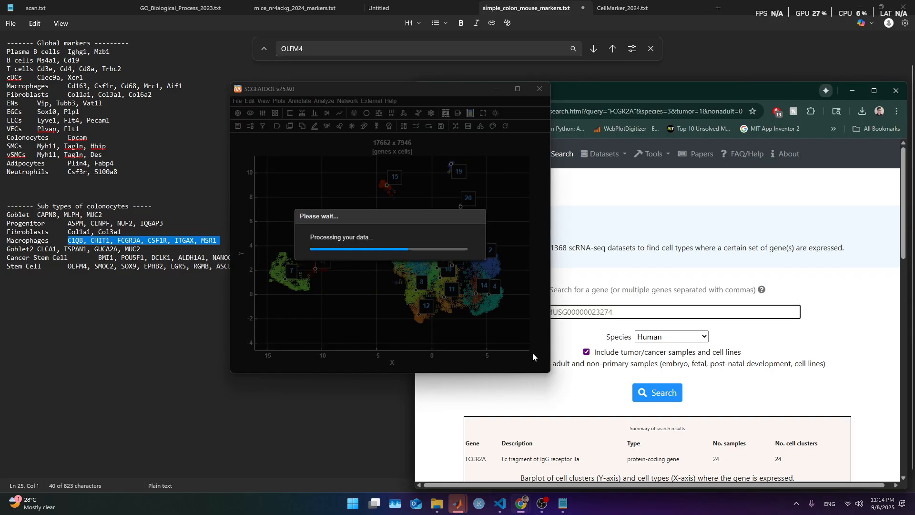
pyautogui.click(681, 310)
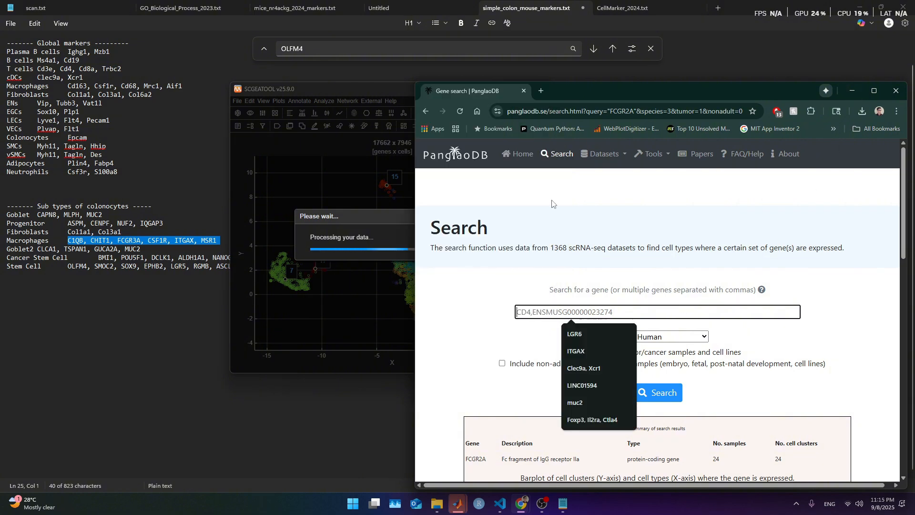
pyautogui.click(853, 91)
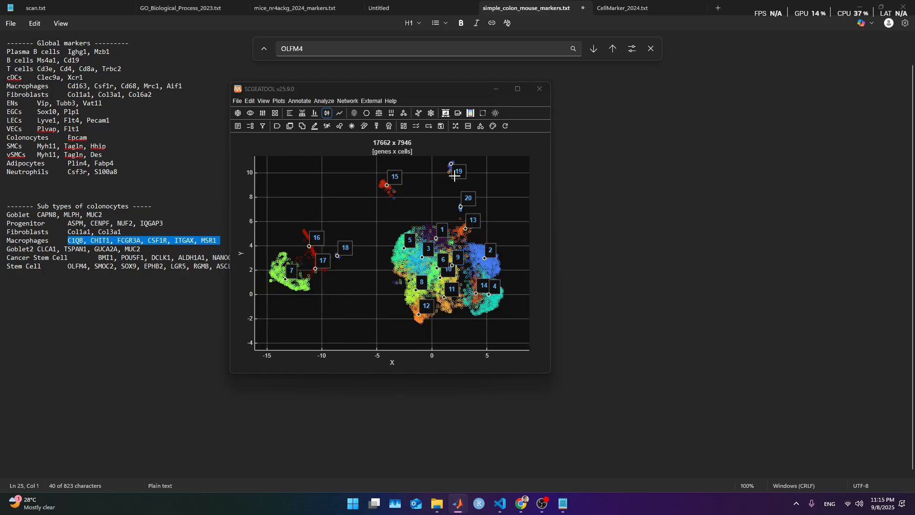
pyautogui.click(478, 504)
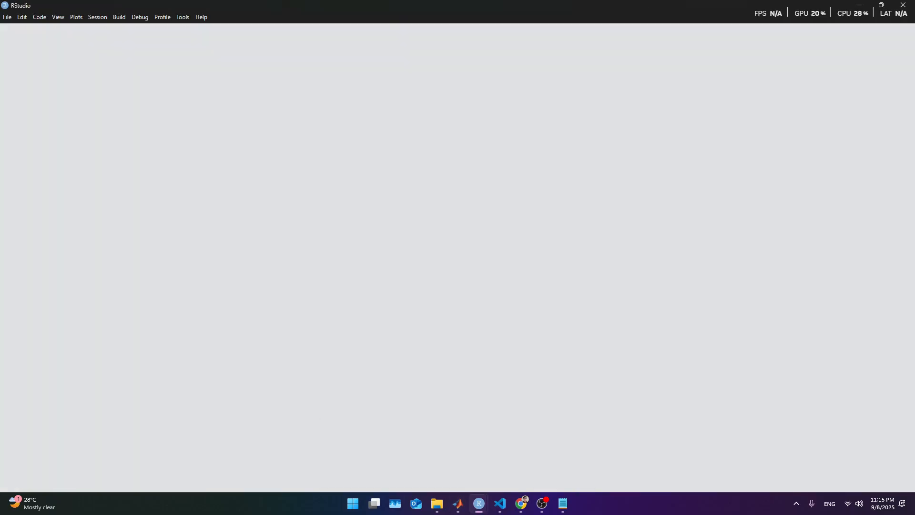
pyautogui.moveTo(0, 174); pyautogui.dragTo(671, 127)
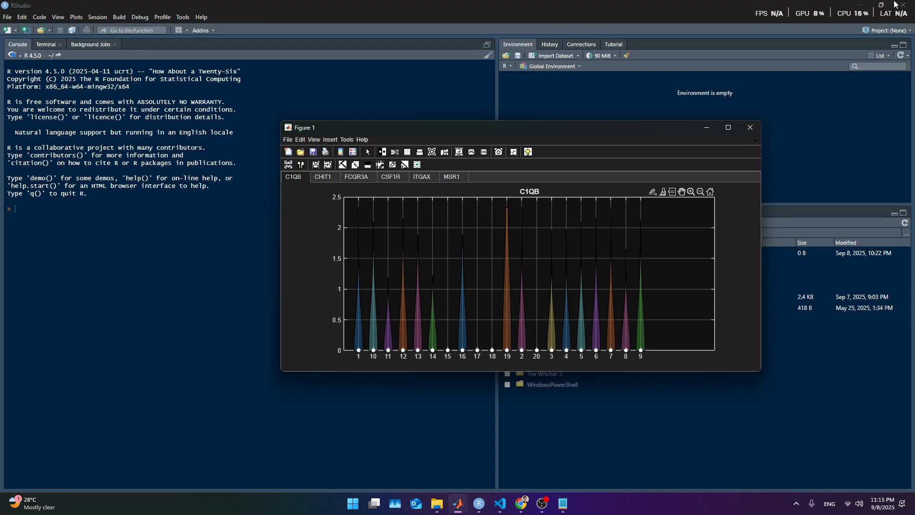
pyautogui.click(895, 4)
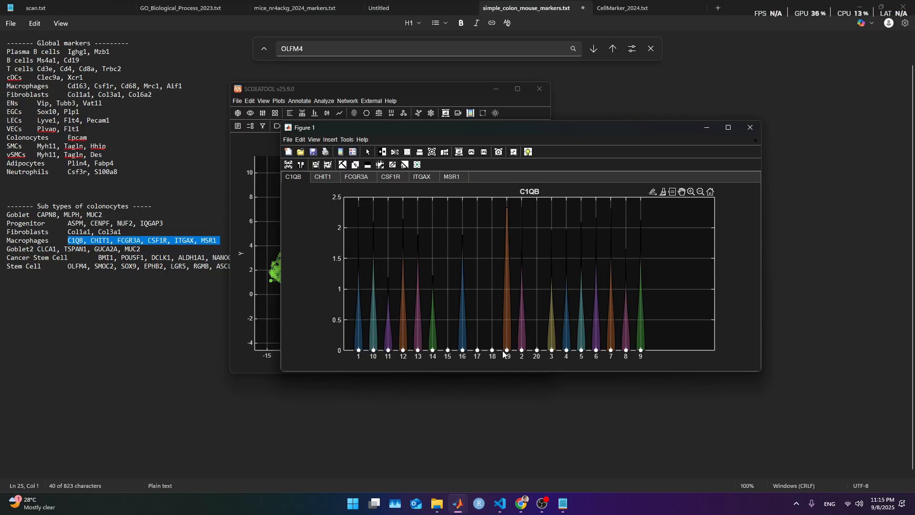
# Move the violin plot figure down to uncover the upper clusters of the scatter plot for comparison
pyautogui.moveTo(524, 127); pyautogui.dragTo(488, 248)
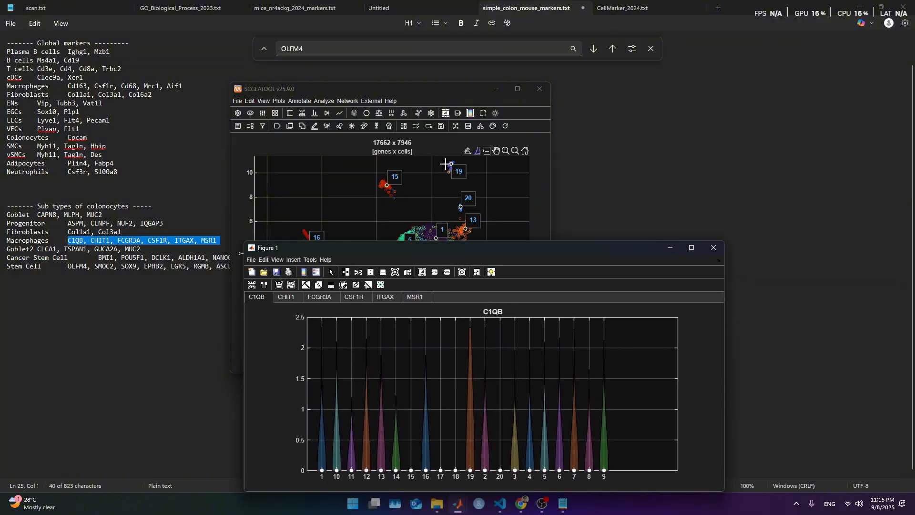
# Compare the per-cluster violin plots of CHIT1, FCGR3A, CSF1R, ITGAX and MSR1, and close the figure
pyautogui.click(287, 296)
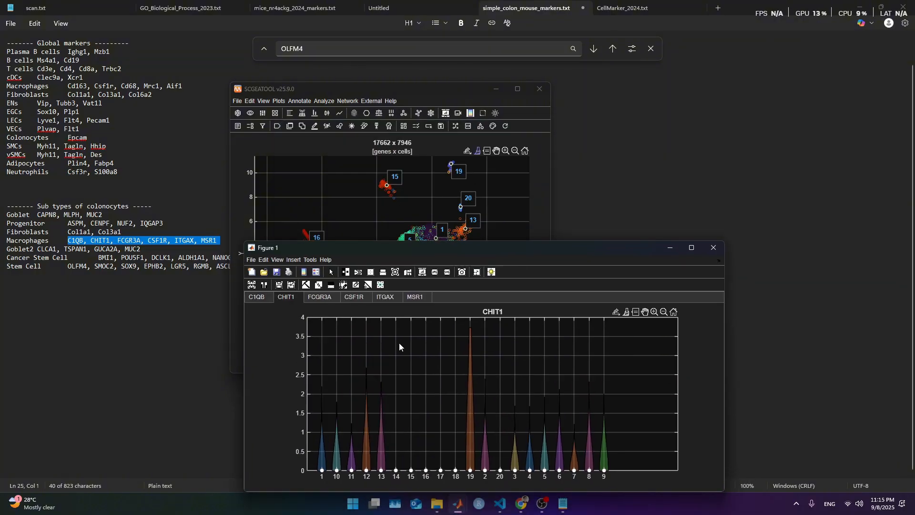
pyautogui.click(326, 296)
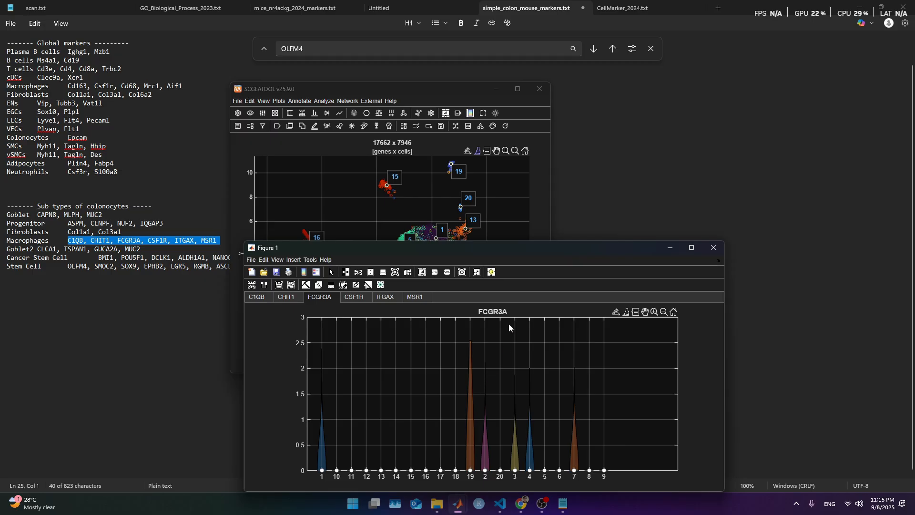
pyautogui.moveTo(534, 248); pyautogui.dragTo(550, 228)
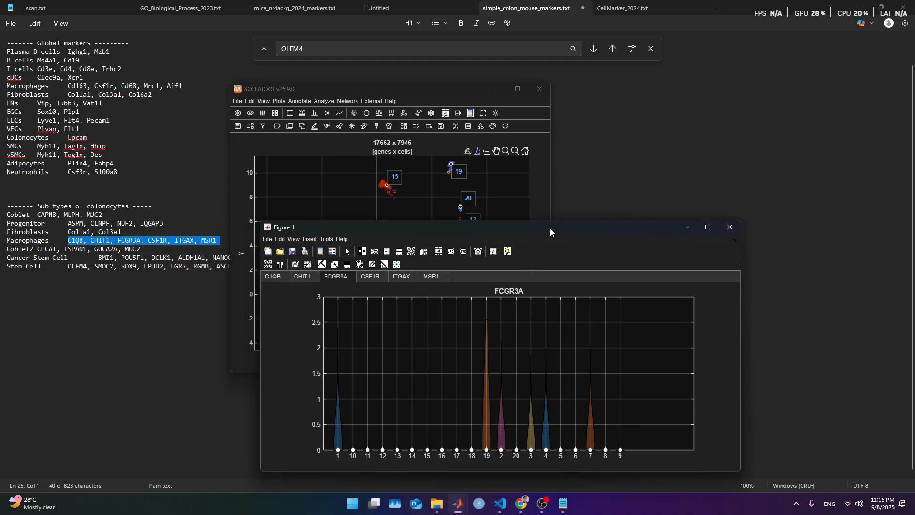
pyautogui.click(365, 280)
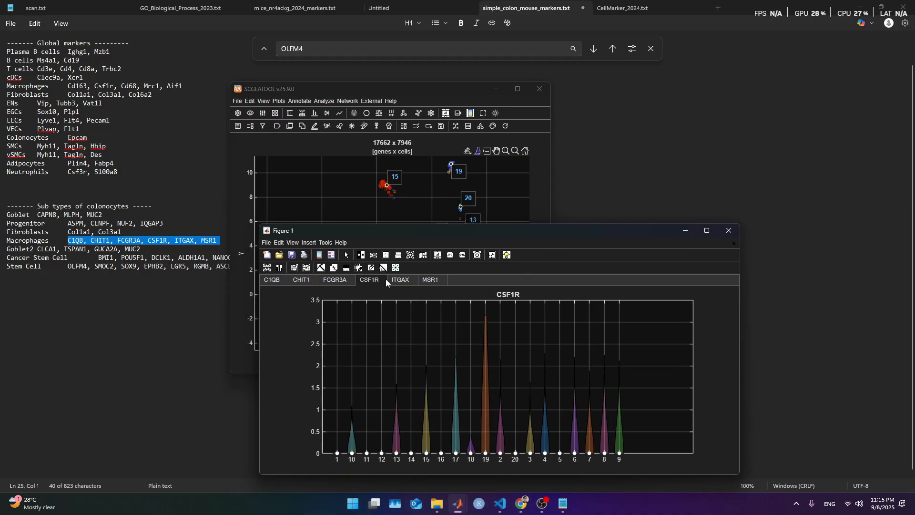
pyautogui.click(400, 279)
pyautogui.click(432, 280)
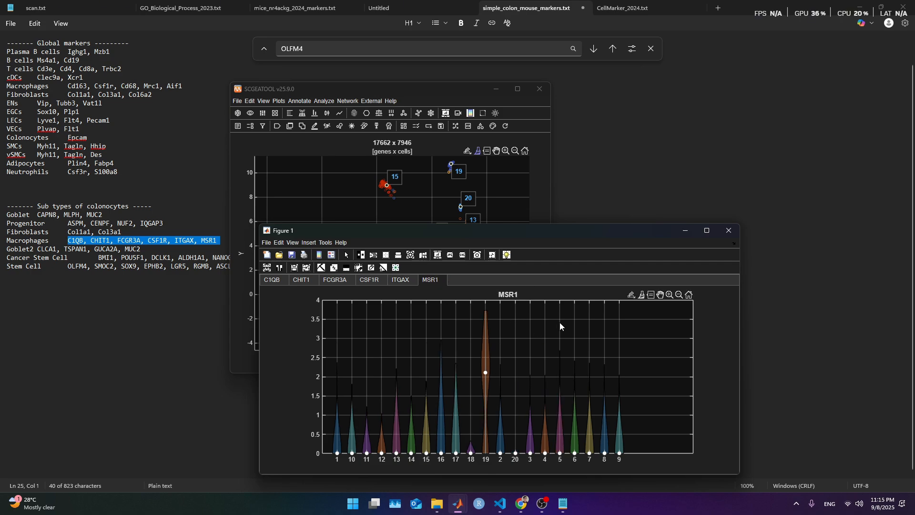
pyautogui.click(734, 231)
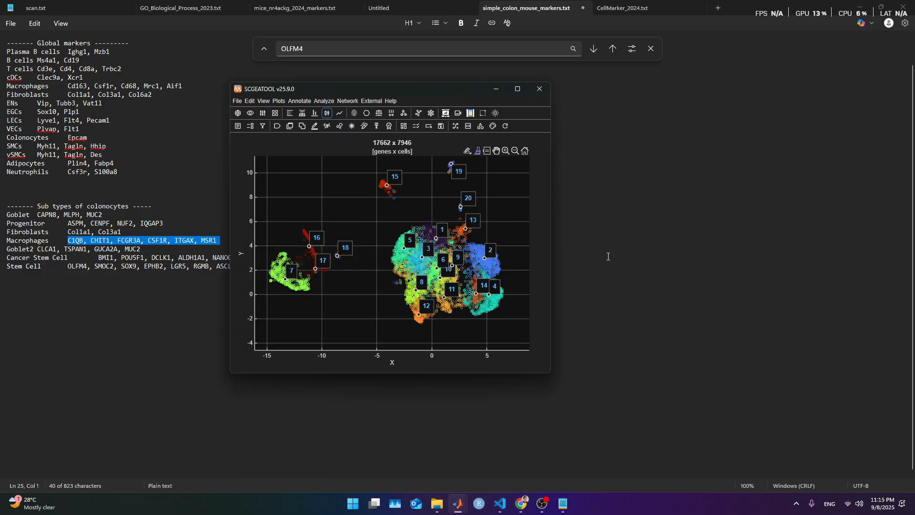
# Copy the colonocyte subtype marker list, from the Goblet line through Stem Cell, and switch back to SCGEATOOL
pyautogui.click(178, 277)
pyautogui.moveTo(381, 269); pyautogui.dragTo(6, 215)
pyautogui.hotkey('ctrl', 'c')
pyautogui.hotkey('alt', 'Tab')
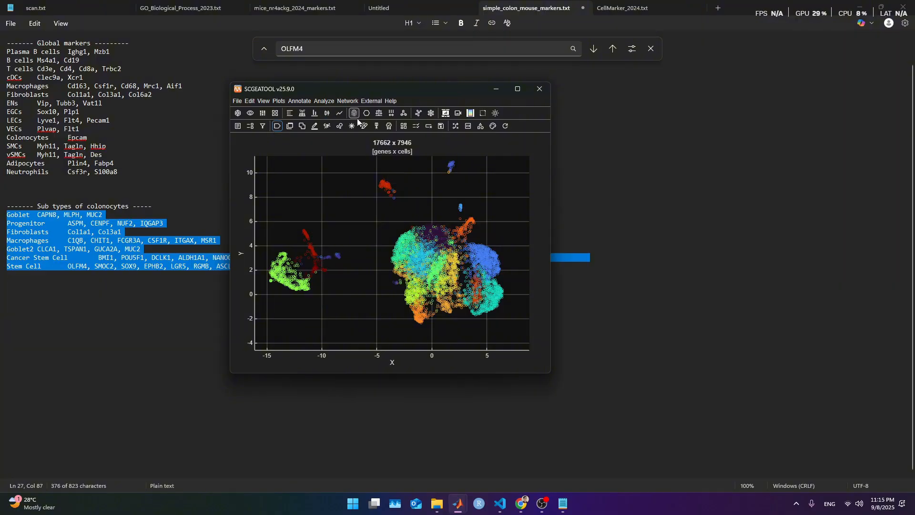
# Annotate cell types using customized marker genes from the copied subtype list, merging subclusters that share a cell type
pyautogui.click(309, 102)
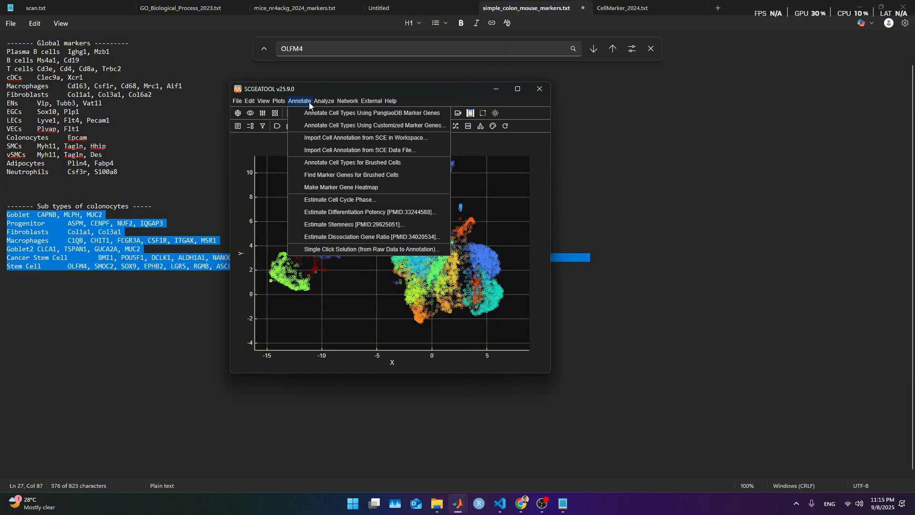
pyautogui.click(319, 128)
pyautogui.click(391, 263)
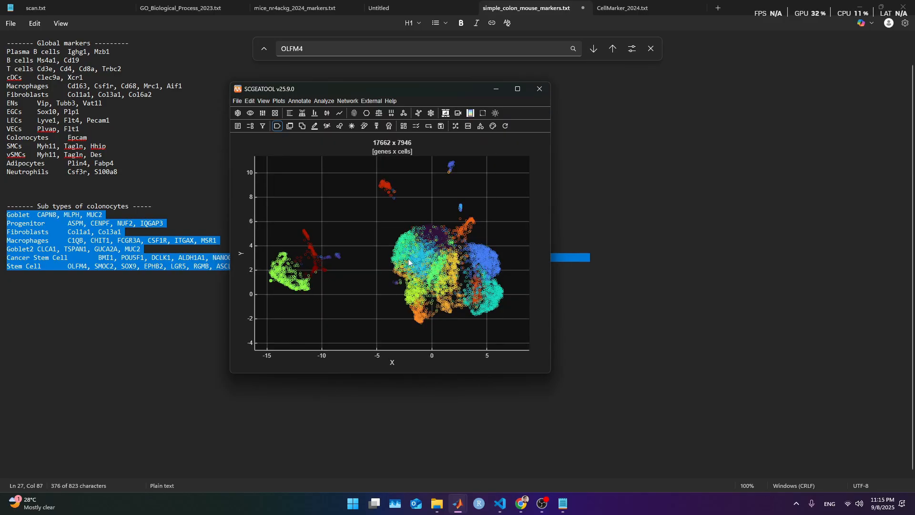
pyautogui.hotkey('ctrl', 'a')
pyautogui.hotkey('ctrl', 'v')
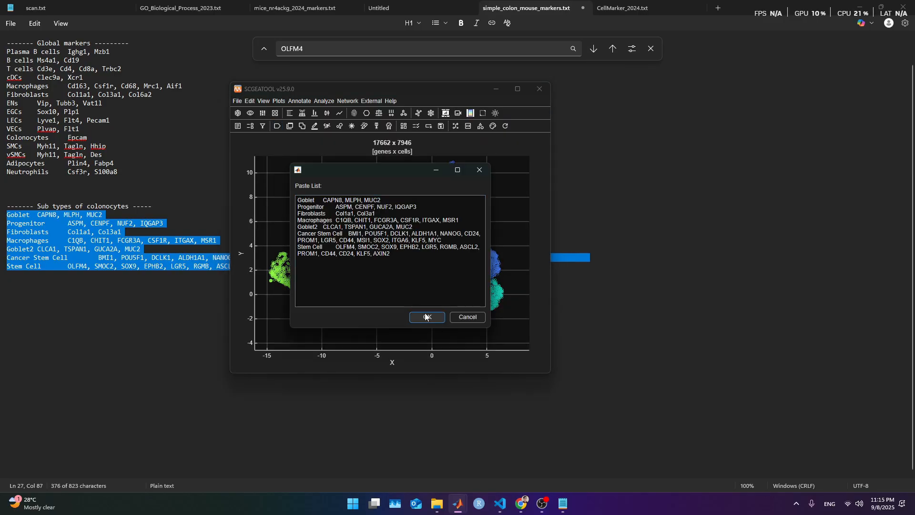
pyautogui.click(427, 317)
pyautogui.click(344, 262)
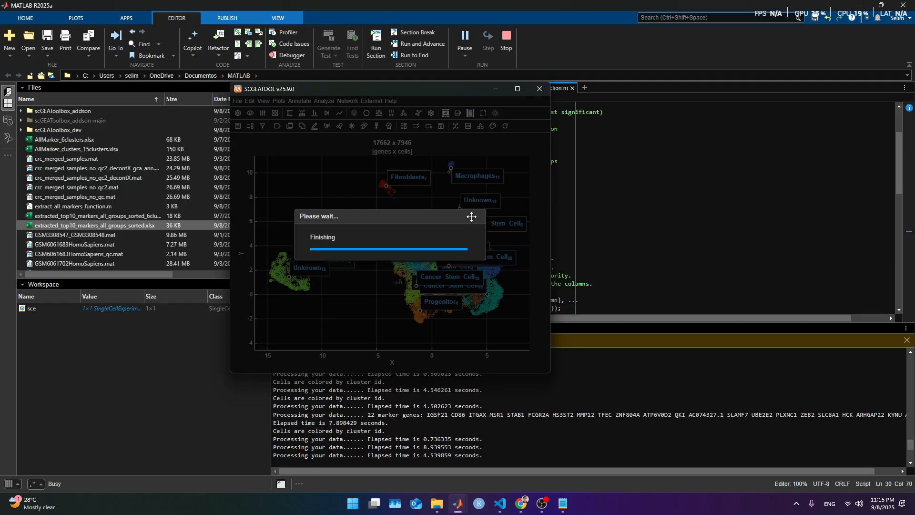
pyautogui.click(348, 261)
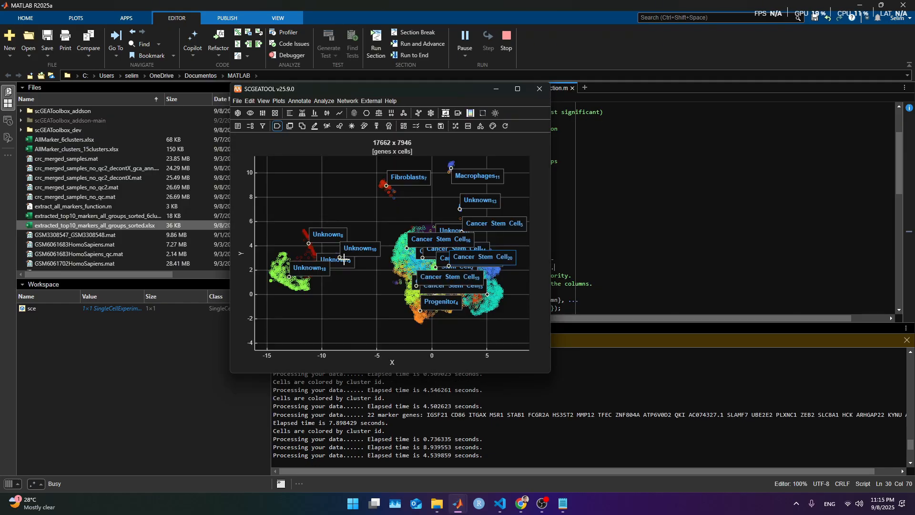
# Brush the isolated cell groups around X -15 to -8 and reposition the overlapping Unknown, Progenitor and stem cell labels
pyautogui.moveTo(350, 304); pyautogui.dragTo(236, 204)
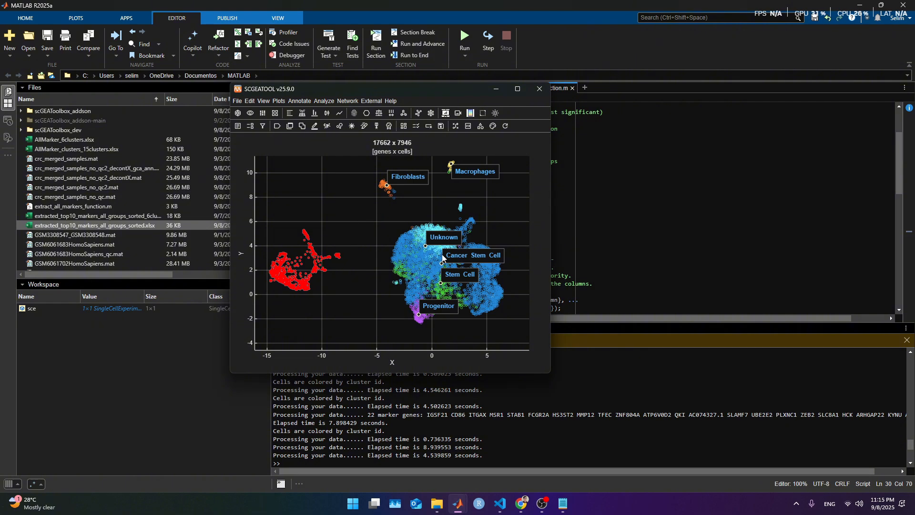
pyautogui.moveTo(443, 241); pyautogui.dragTo(375, 239)
pyautogui.moveTo(441, 312); pyautogui.dragTo(381, 331)
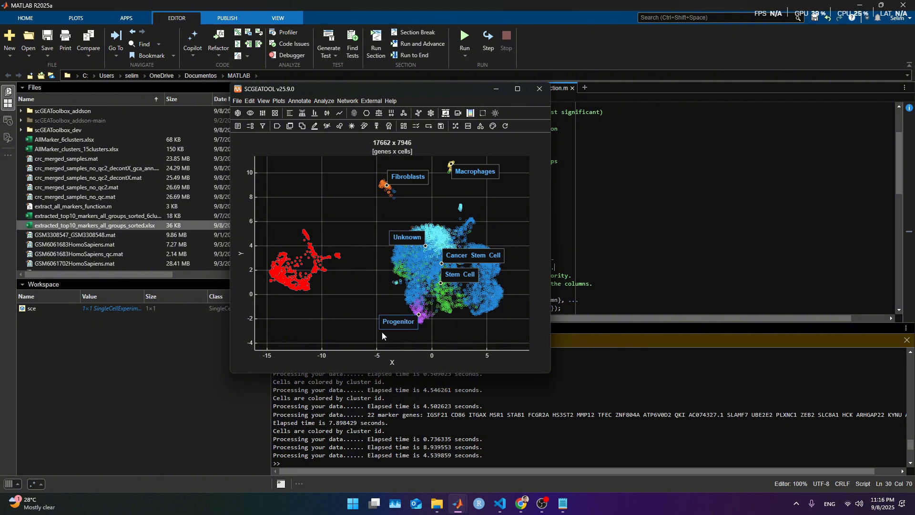
pyautogui.moveTo(471, 250); pyautogui.dragTo(503, 256)
pyautogui.moveTo(414, 239); pyautogui.dragTo(440, 239)
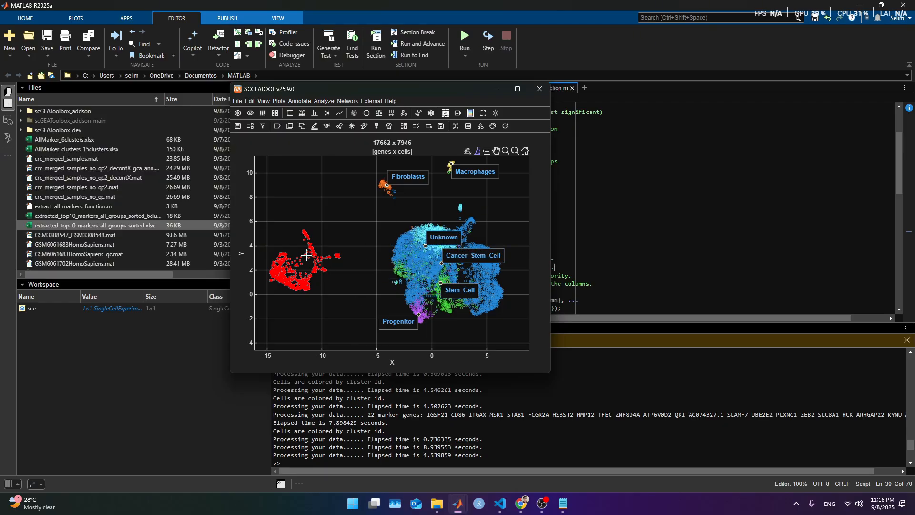
# Label and color the embedding by Cluster ID and bring the SCGEATOOL plot back to the front
pyautogui.click(277, 126)
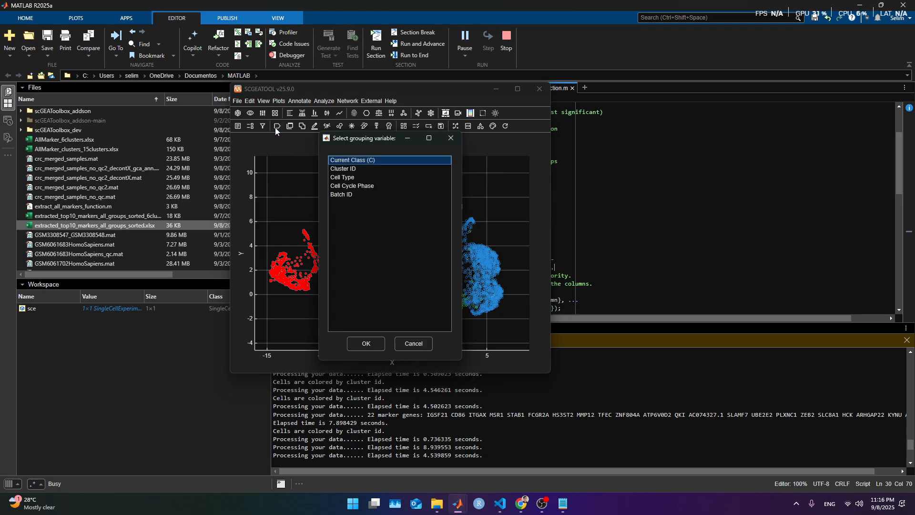
pyautogui.click(355, 169)
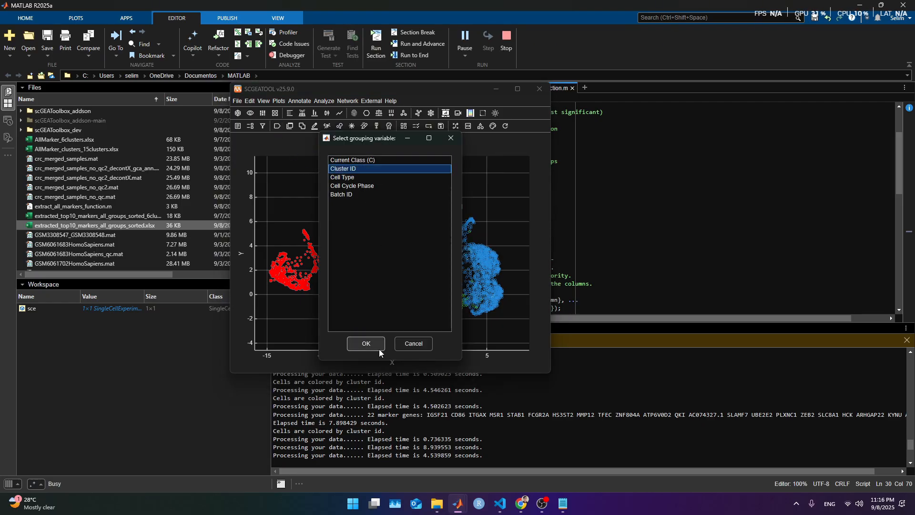
pyautogui.click(375, 344)
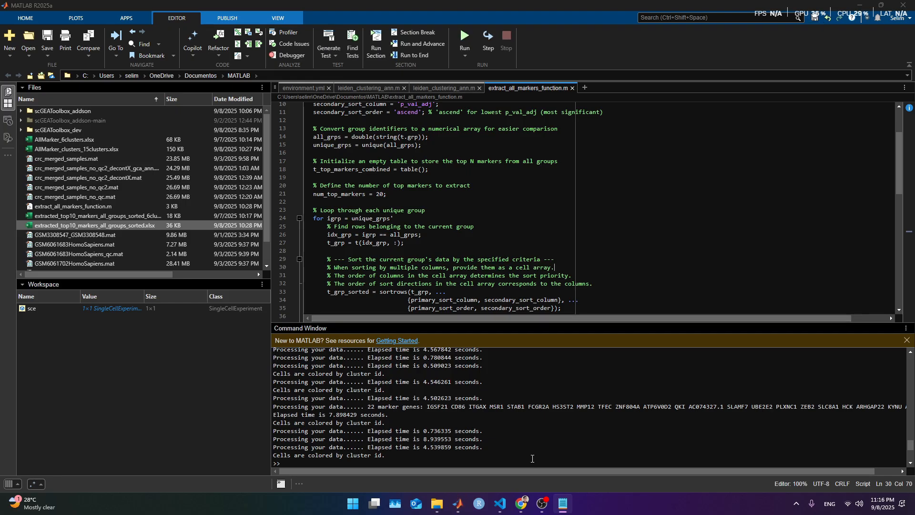
pyautogui.click(458, 504)
pyautogui.click(498, 455)
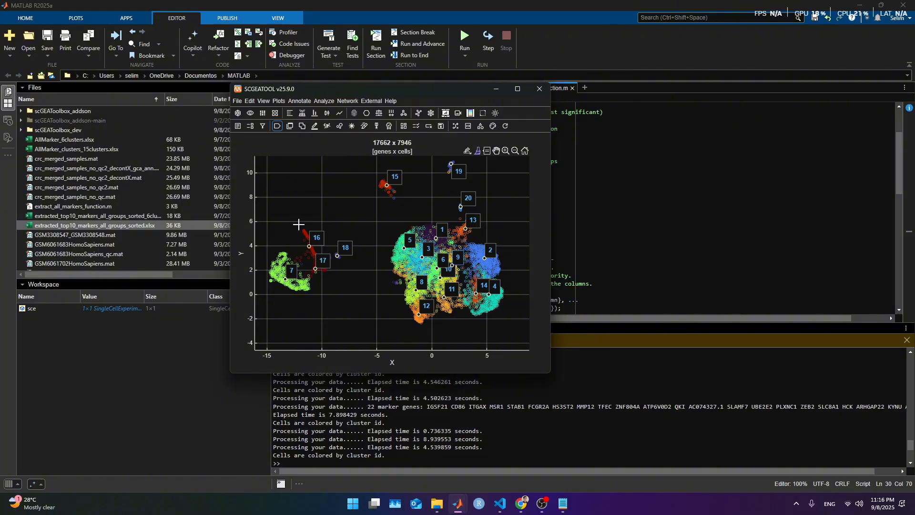
# Brush cluster 16 and find 22 marker genes for the brushed cells only, using Lasso Regression
pyautogui.moveTo(299, 224); pyautogui.dragTo(324, 254)
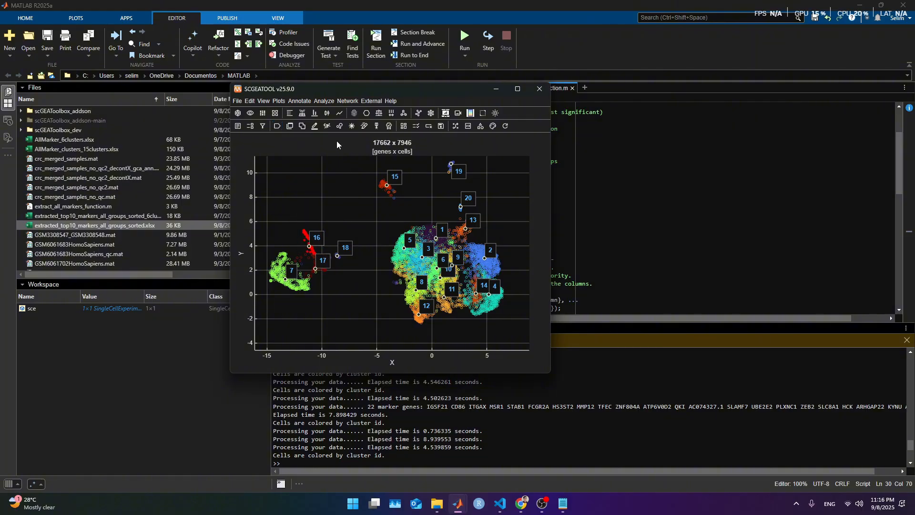
pyautogui.click(377, 125)
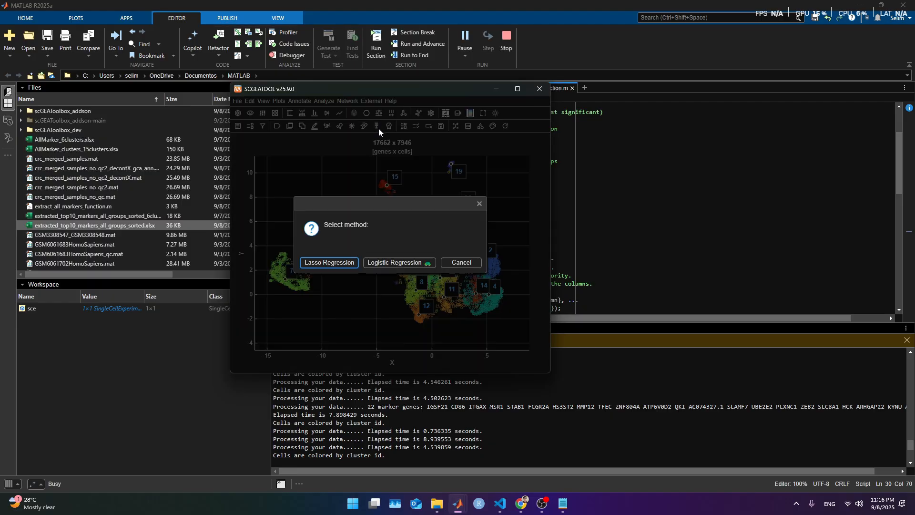
pyautogui.click(343, 266)
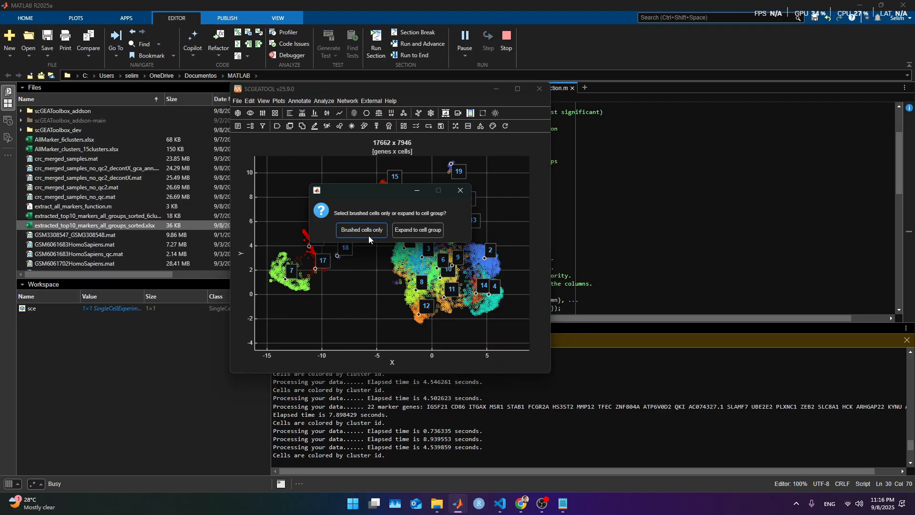
pyautogui.click(368, 236)
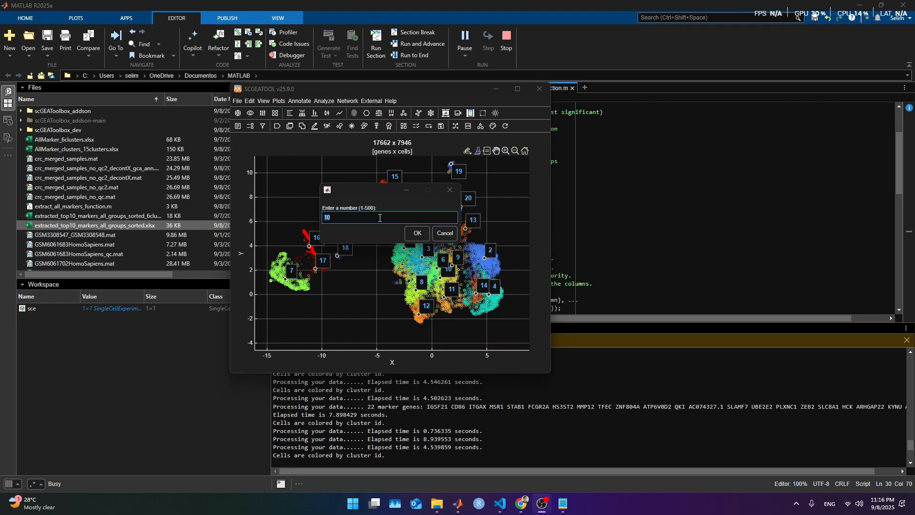
pyautogui.click(386, 215)
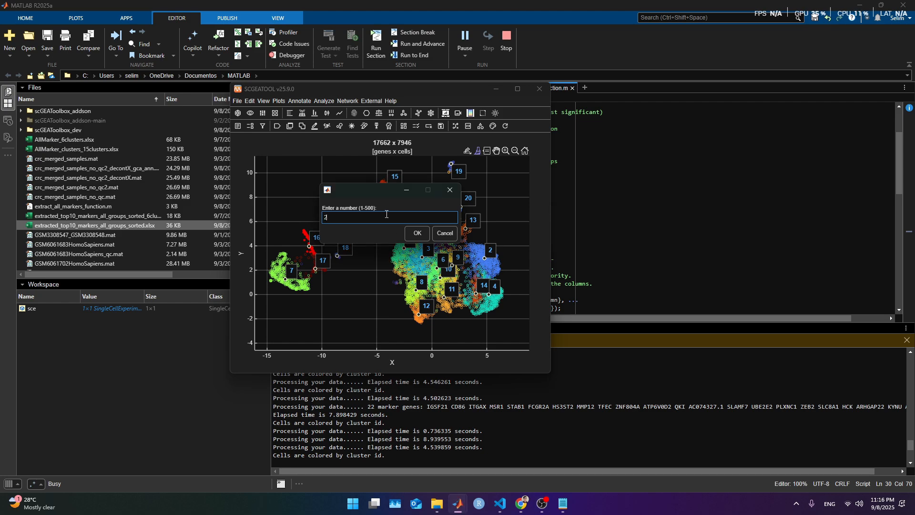
pyautogui.write('2')
pyautogui.click(416, 233)
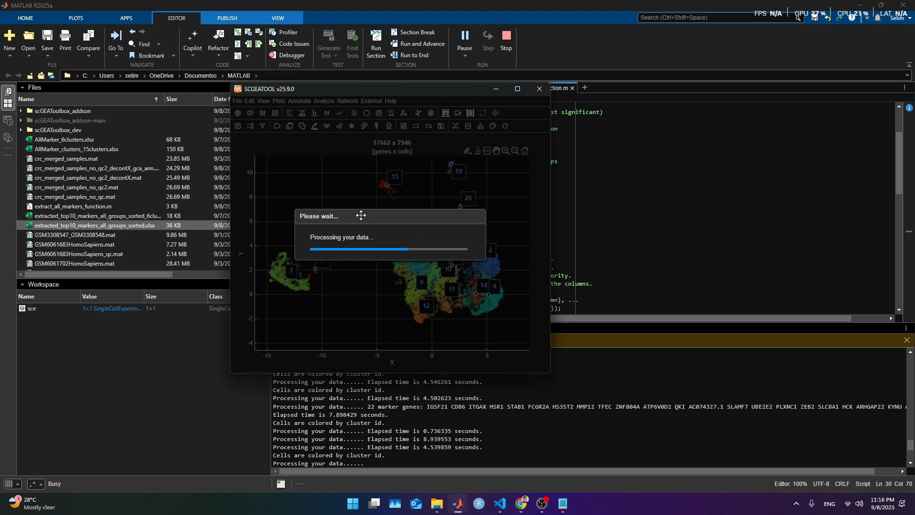
pyautogui.moveTo(361, 215); pyautogui.dragTo(410, 283)
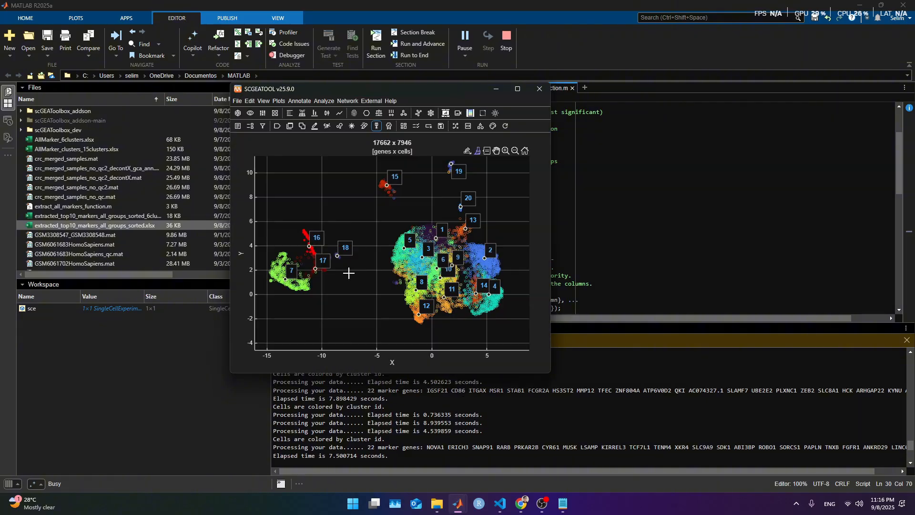
# Copy the gene name NOVA1 from the marker figure and search PanglaoDB for human cell types expressing it
pyautogui.moveTo(2, 246); pyautogui.dragTo(801, 131)
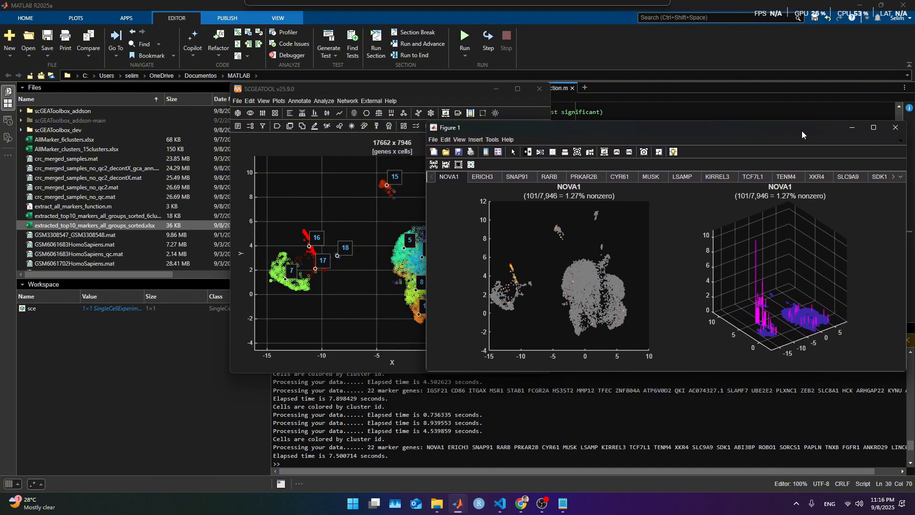
pyautogui.doubleClick(573, 187)
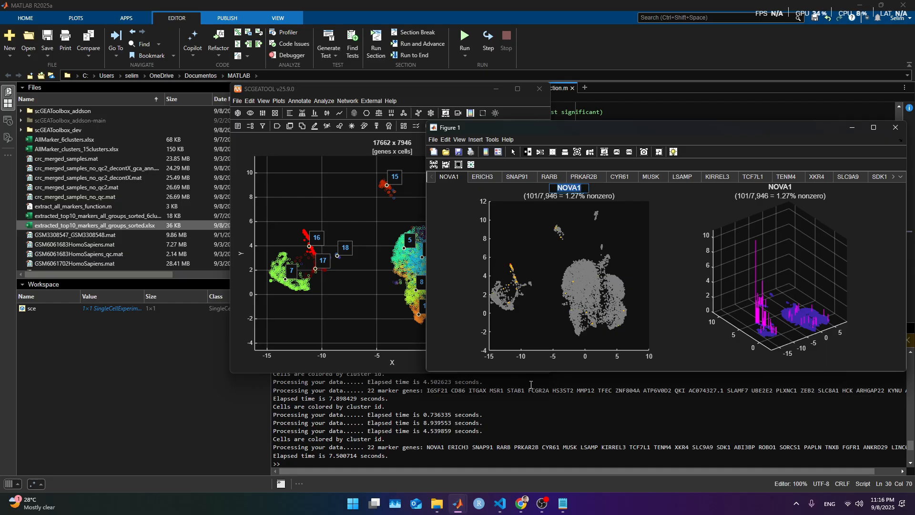
pyautogui.click(521, 503)
pyautogui.click(563, 460)
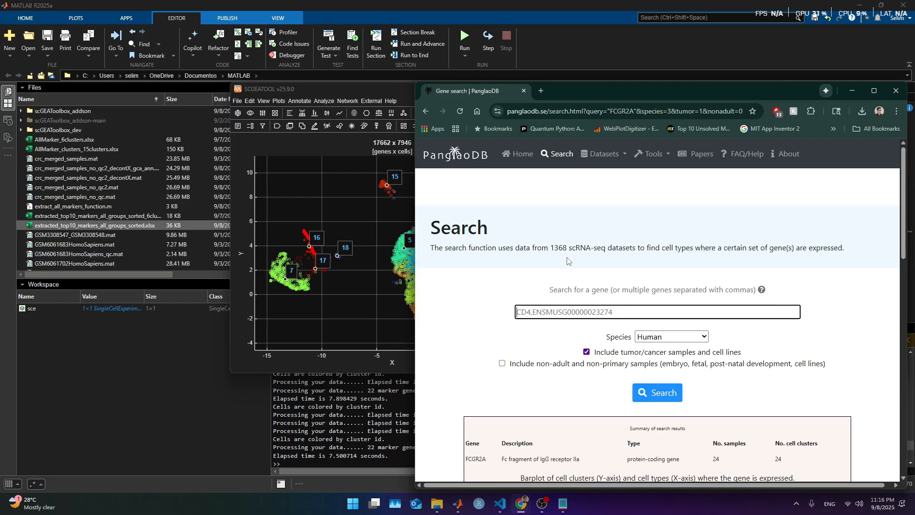
pyautogui.click(565, 313)
pyautogui.write('NOVA1')
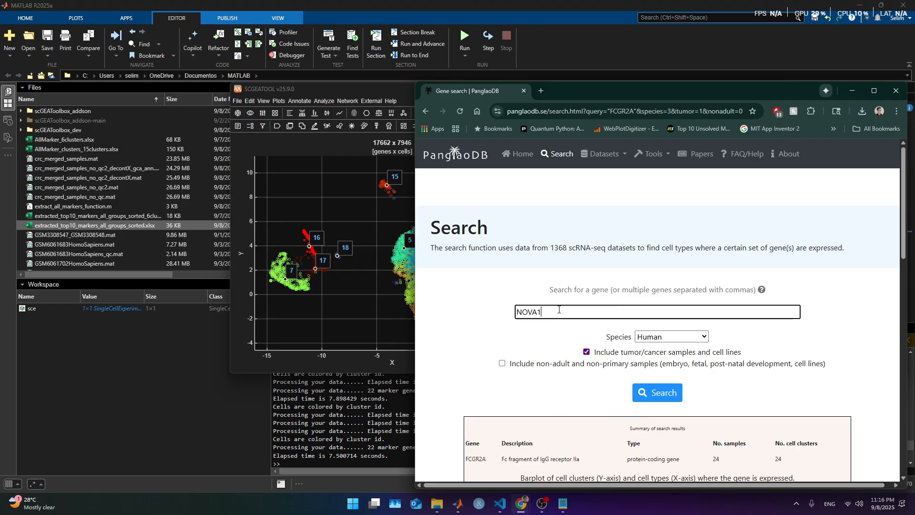
pyautogui.click(657, 392)
pyautogui.scroll(-4, 618, 333)
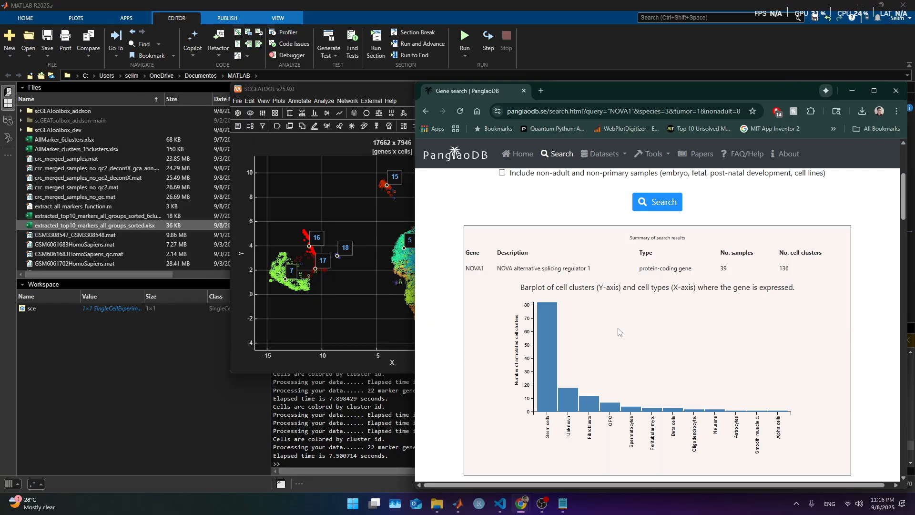
pyautogui.moveTo(589, 413)
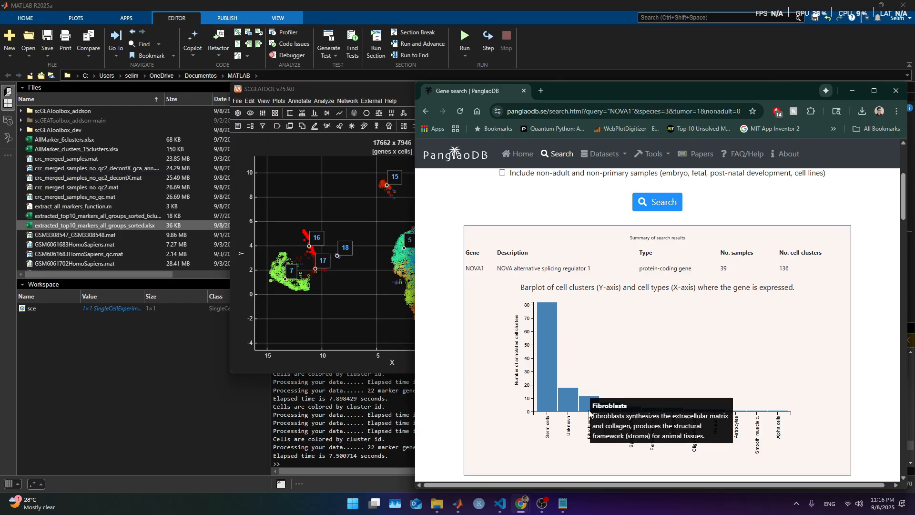
# Add a Fibroblasts2 entry with marker NOVA1 below Fibroblasts in the colonocyte subtype notes, and return to PanglaoDB
pyautogui.click(562, 508)
pyautogui.click(183, 227)
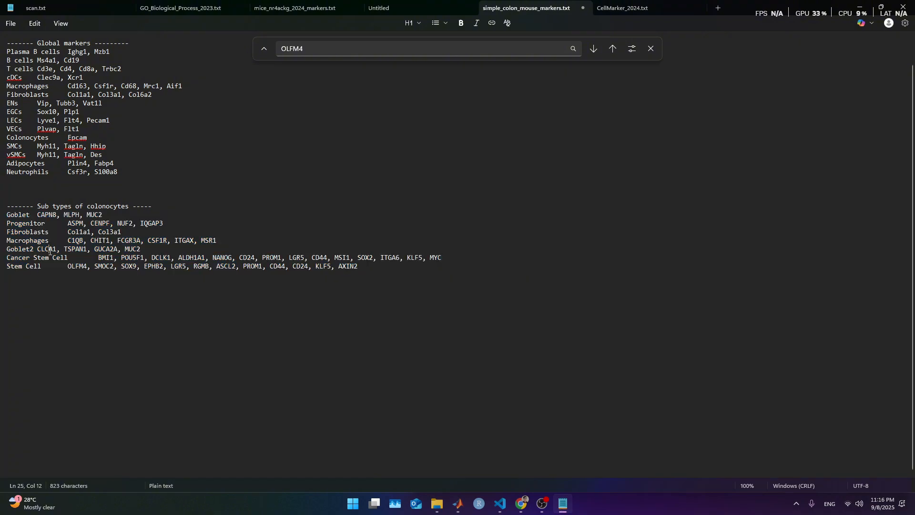
pyautogui.click(158, 234)
pyautogui.press('Return')
pyautogui.write('Fibro')
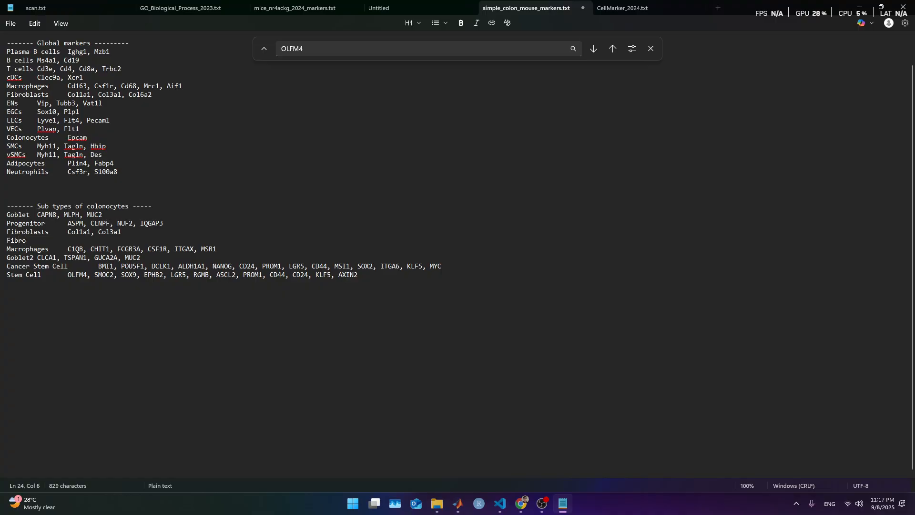
pyautogui.write('blasts2')
pyautogui.press('Tab')
pyautogui.write('NOVA1')
pyautogui.hotkey('alt', 'Tab')
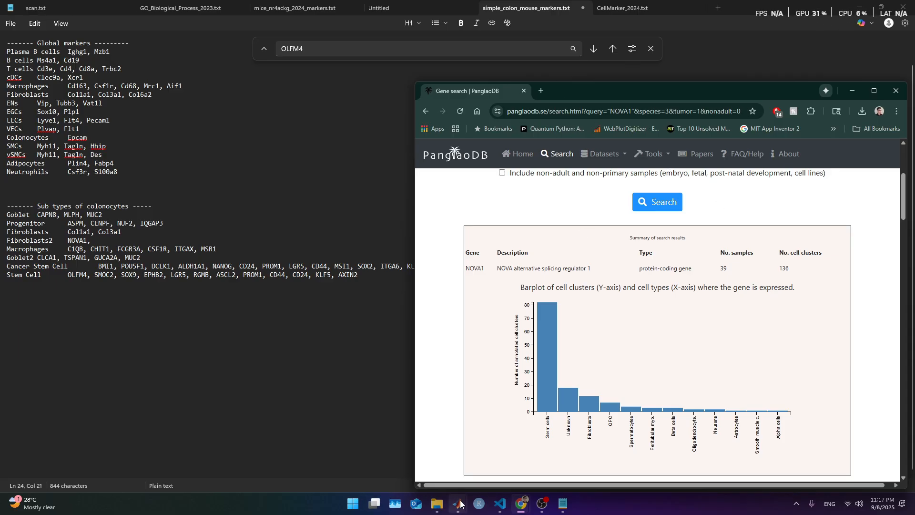
# Bring the cluster 16 marker gene figure to the front and examine the ERICH3, SNAP91 and RARB expression plots
pyautogui.moveTo(460, 503)
pyautogui.click(459, 453)
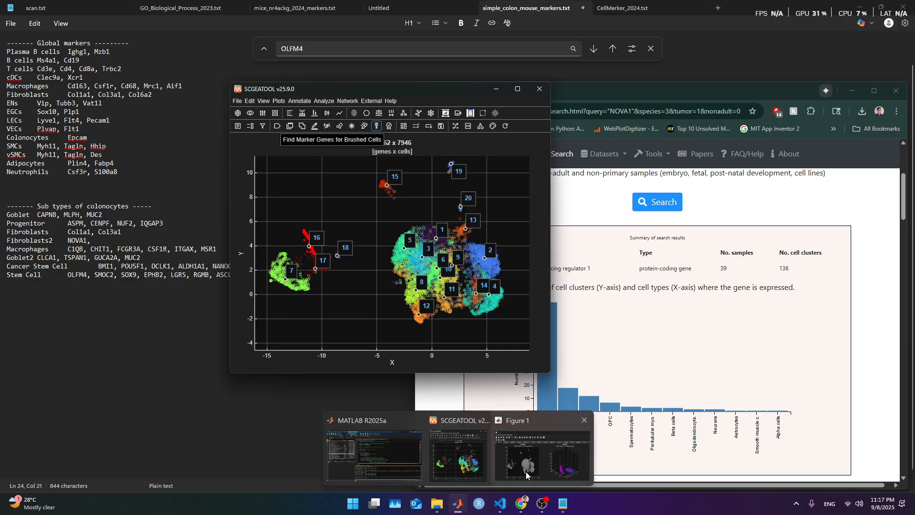
pyautogui.click(526, 474)
pyautogui.click(490, 174)
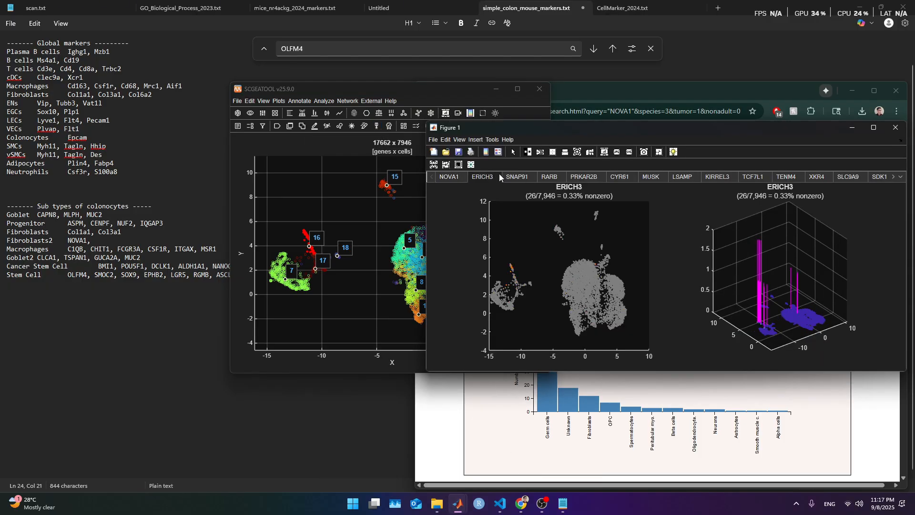
pyautogui.click(518, 177)
pyautogui.click(547, 176)
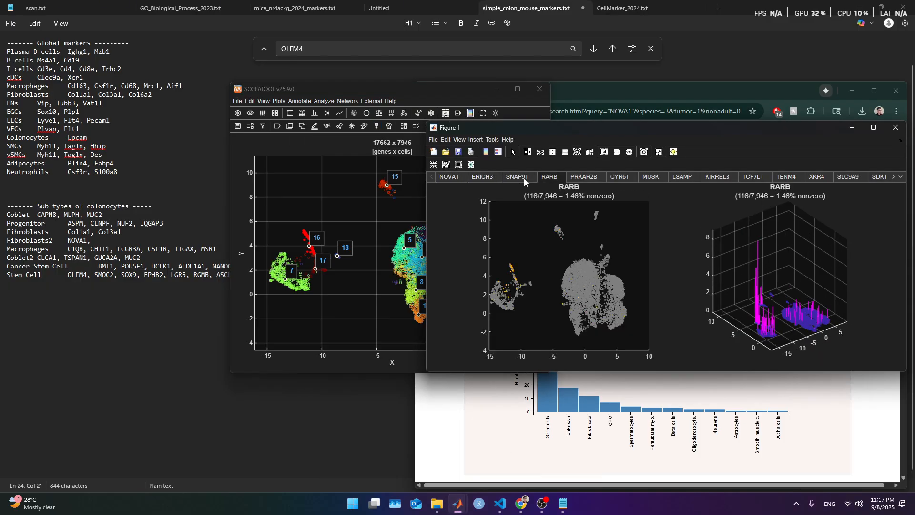
# Copy the gene name SNAP91 from the marker figure and search PanglaoDB for human cell types expressing it
pyautogui.click(523, 179)
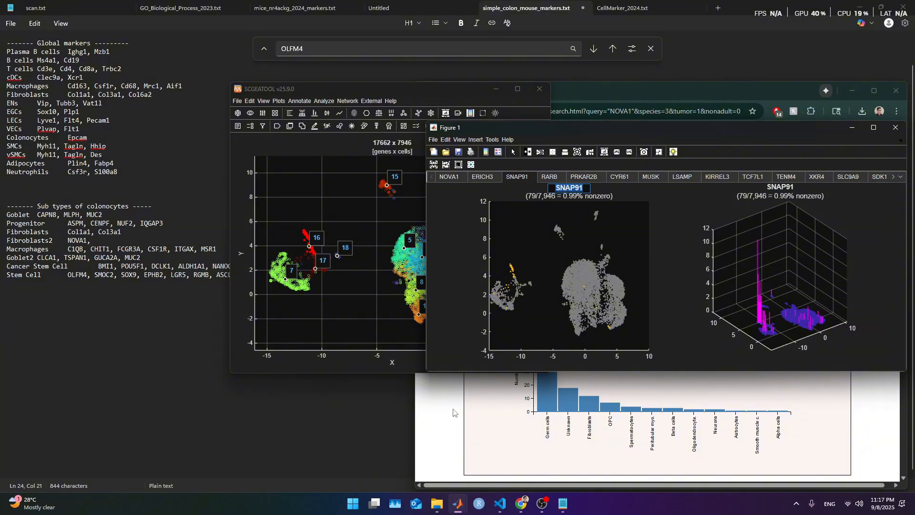
pyautogui.click(459, 430)
pyautogui.scroll(2, 641, 229)
pyautogui.doubleClick(629, 217)
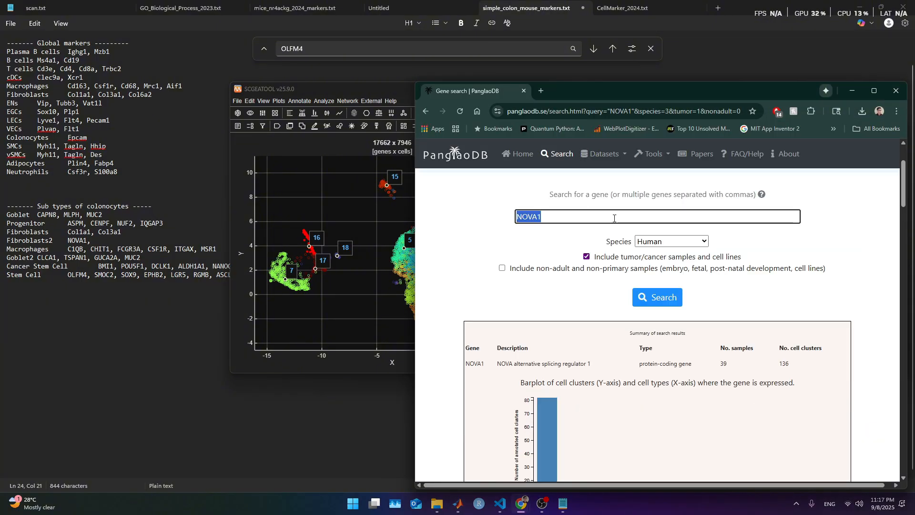
pyautogui.write('SNAP91')
pyautogui.click(654, 297)
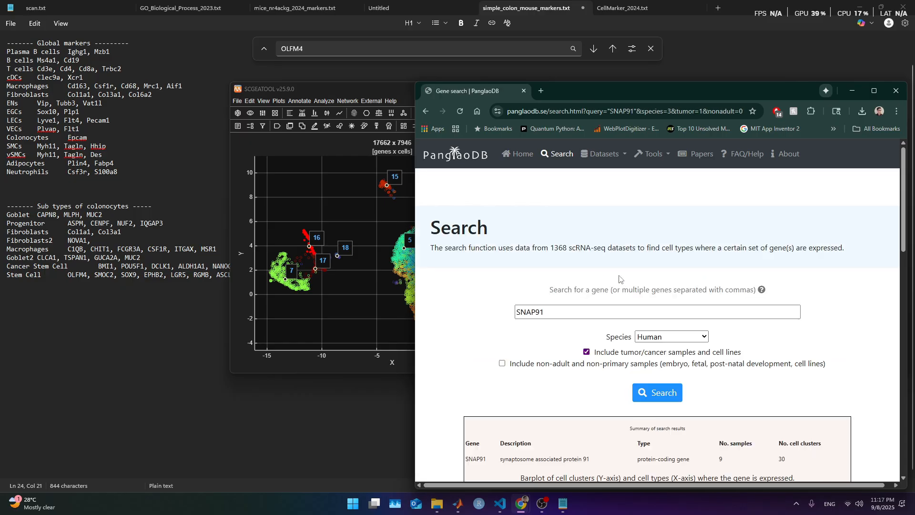
pyautogui.scroll(-4, 619, 281)
pyautogui.scroll(2, 658, 286)
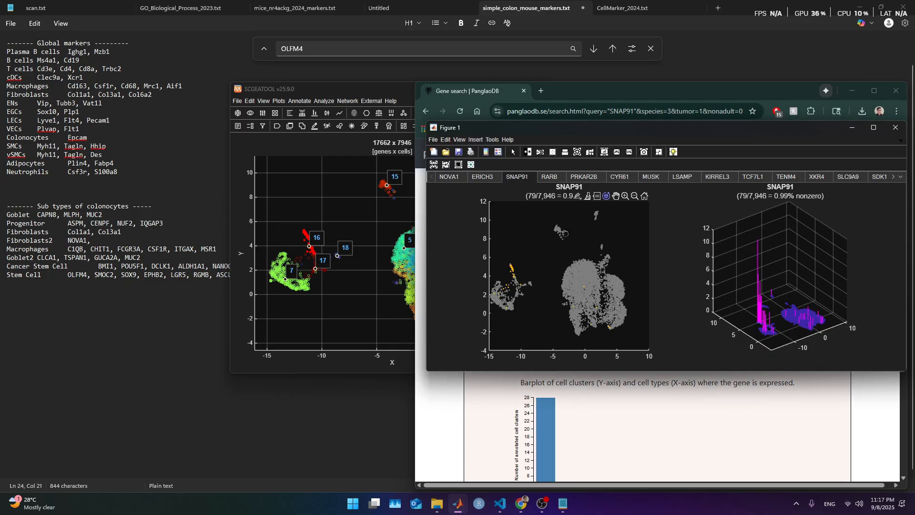
# Copy the gene name RARB from the marker figure and look up its human cell types in PanglaoDB
pyautogui.click(561, 177)
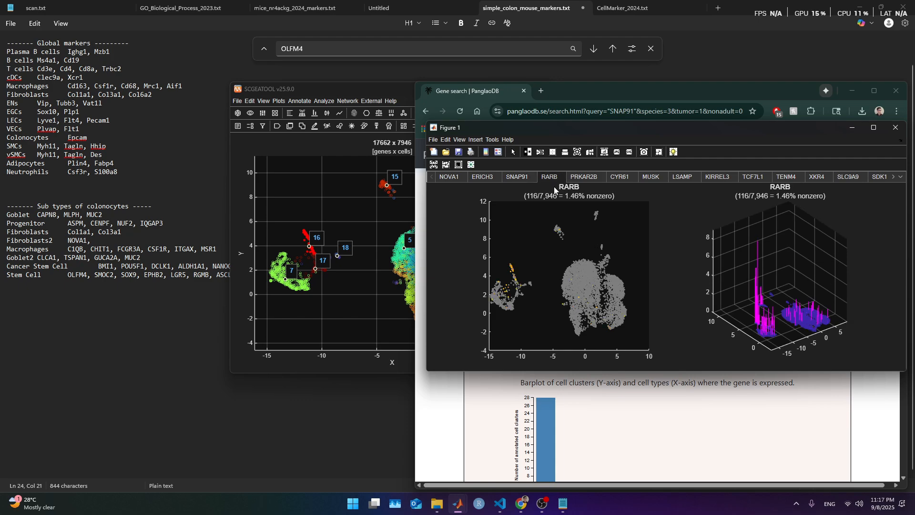
pyautogui.doubleClick(564, 187)
pyautogui.doubleClick(563, 187)
pyautogui.hotkey('ctrl', 'c')
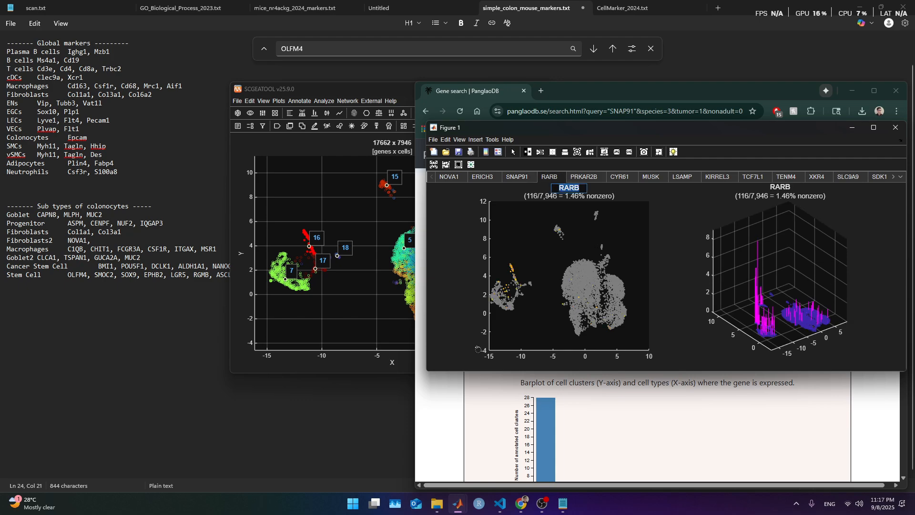
pyautogui.click(464, 407)
pyautogui.doubleClick(627, 216)
pyautogui.hotkey('ctrl', 'v')
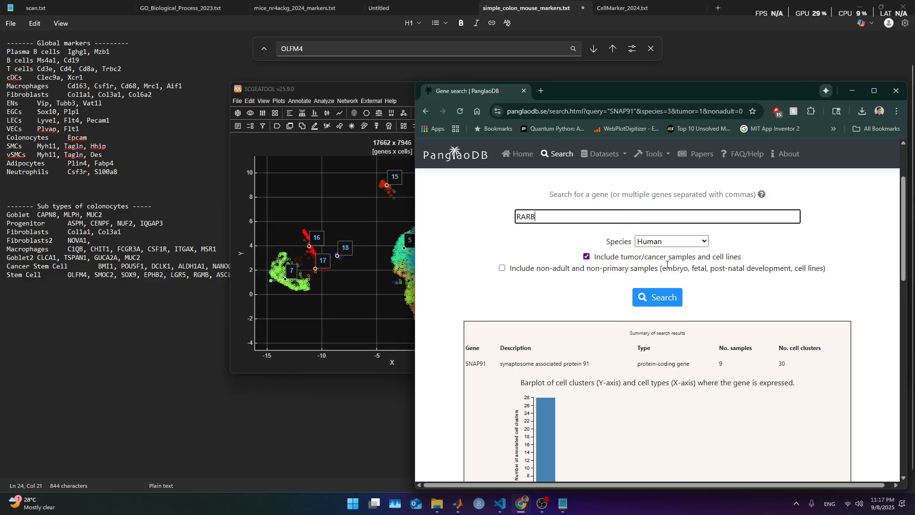
pyautogui.click(658, 297)
pyautogui.scroll(-5, 585, 306)
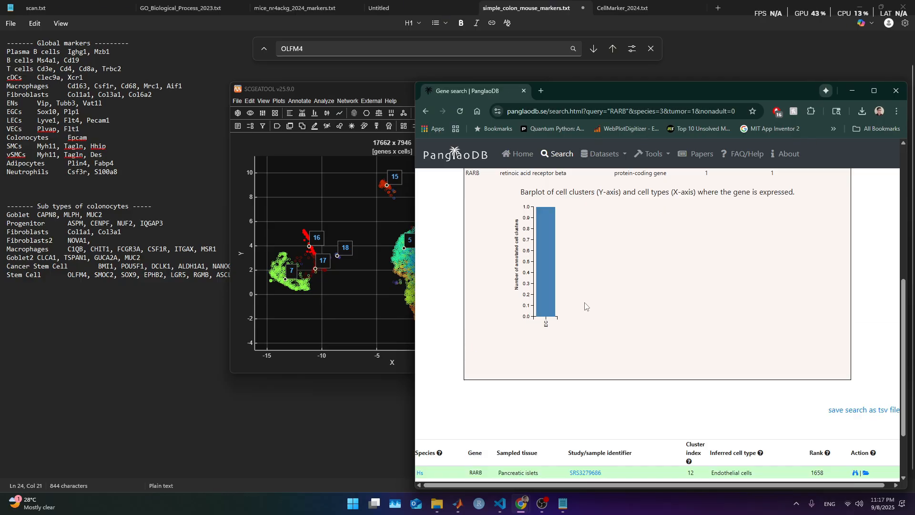
pyautogui.scroll(4, 548, 322)
# Return to the marker figure and examine the expression plots from PRKAR2B through KIRREL3, ending on SLC9A9
pyautogui.hotkey('alt', 'Tab')
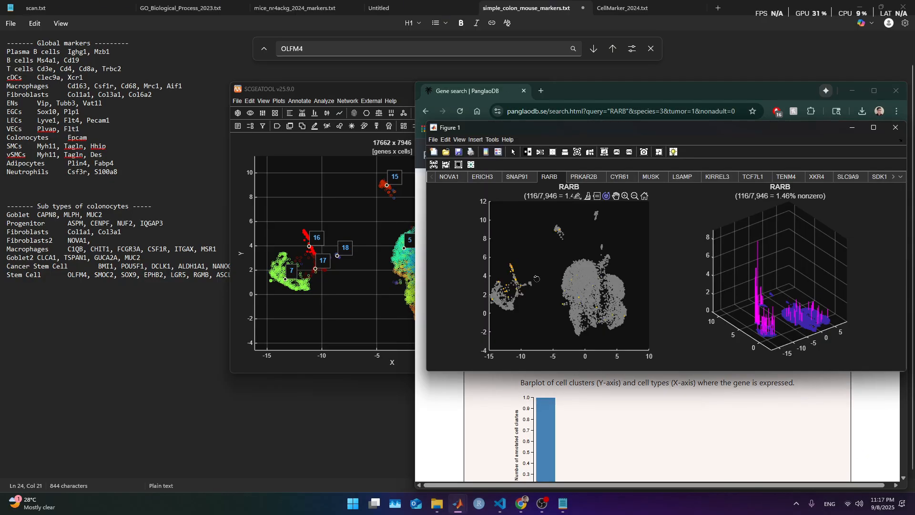
pyautogui.click(585, 177)
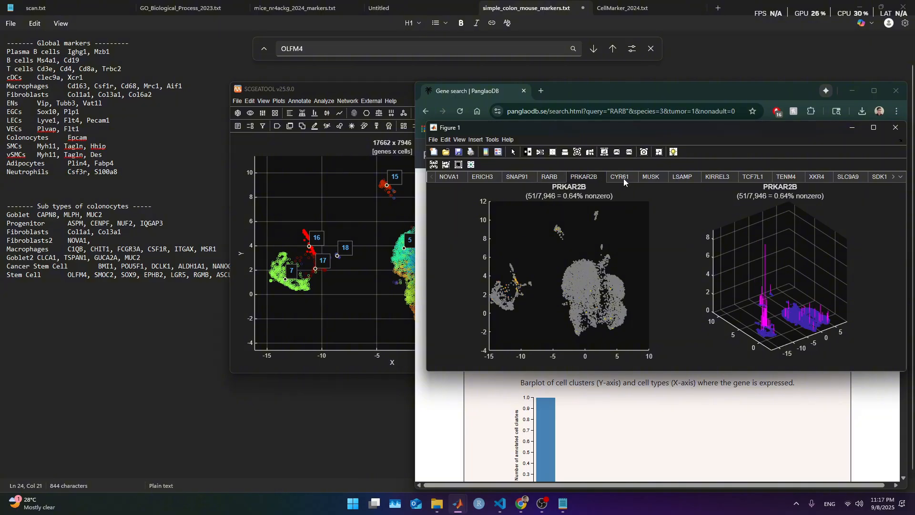
pyautogui.click(622, 177)
pyautogui.click(650, 177)
pyautogui.click(677, 177)
pyautogui.click(721, 176)
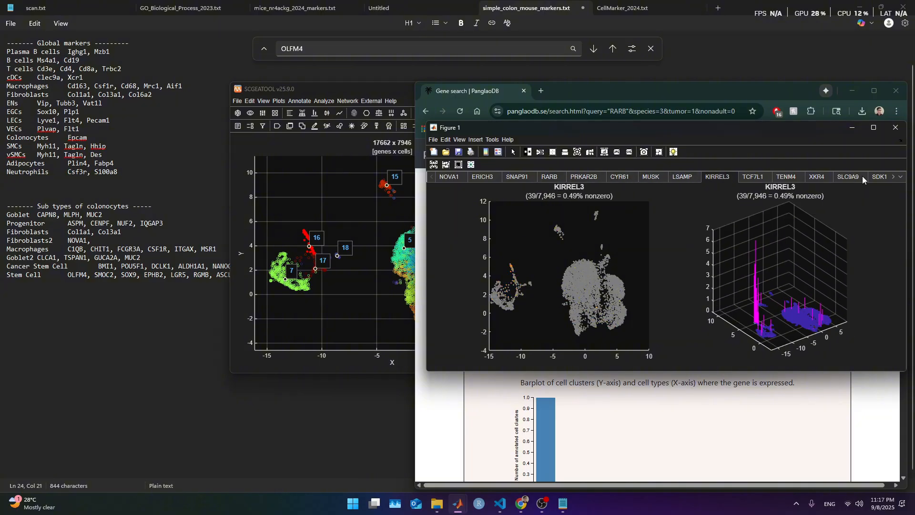
pyautogui.click(849, 178)
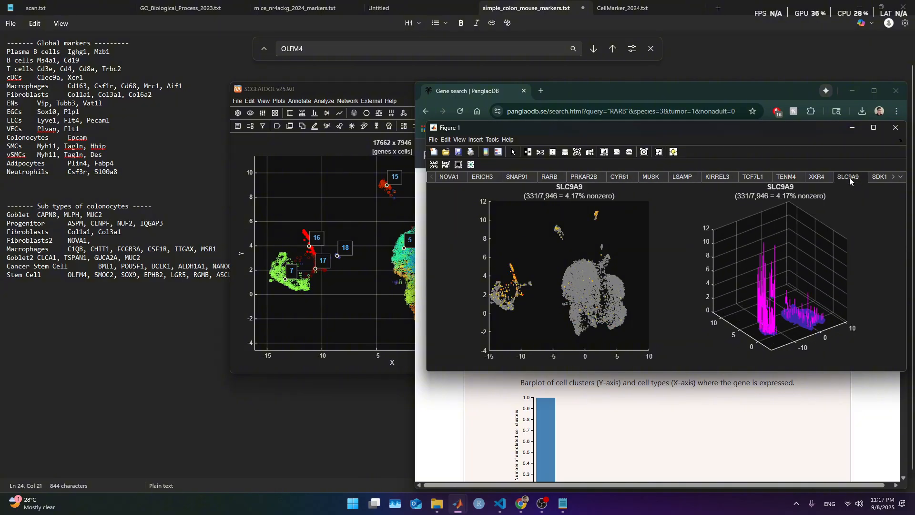
# Copy the gene name SLC9A9 and search PanglaoDB for human cell types expressing it
pyautogui.doubleClick(568, 188)
pyautogui.click(447, 407)
pyautogui.tripleClick(648, 217)
pyautogui.write('SLC9A9')
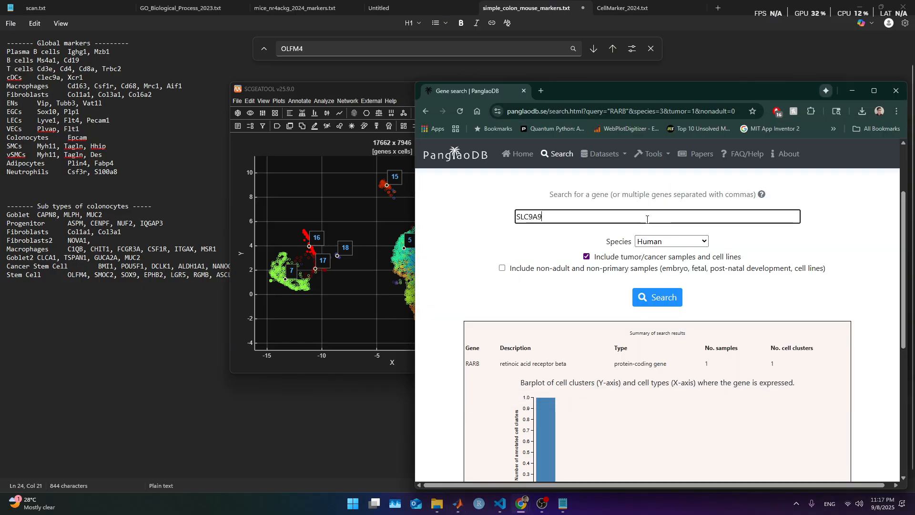
pyautogui.click(650, 298)
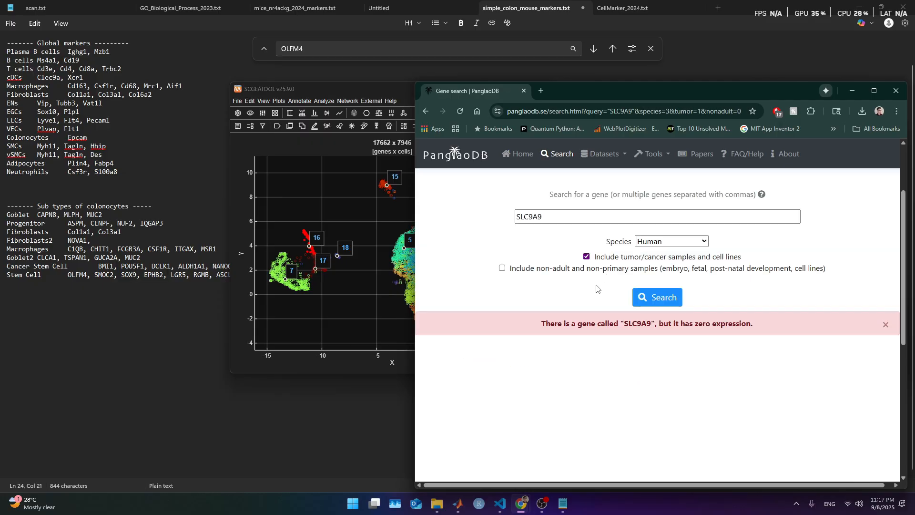
pyautogui.scroll(2, 596, 288)
# Return to the marker figure and show the expression plot of ROBO1, further along the gene list
pyautogui.hotkey('alt', 'Tab')
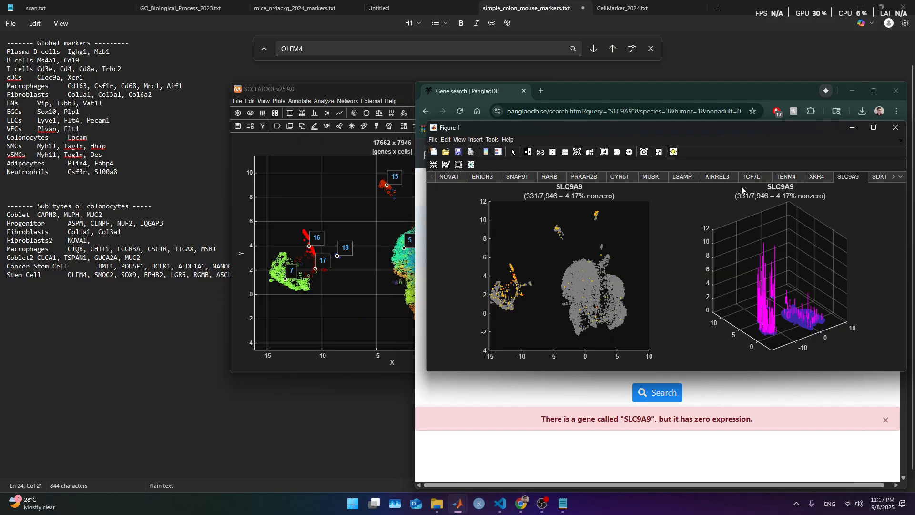
pyautogui.click(893, 177)
pyautogui.click(893, 177)
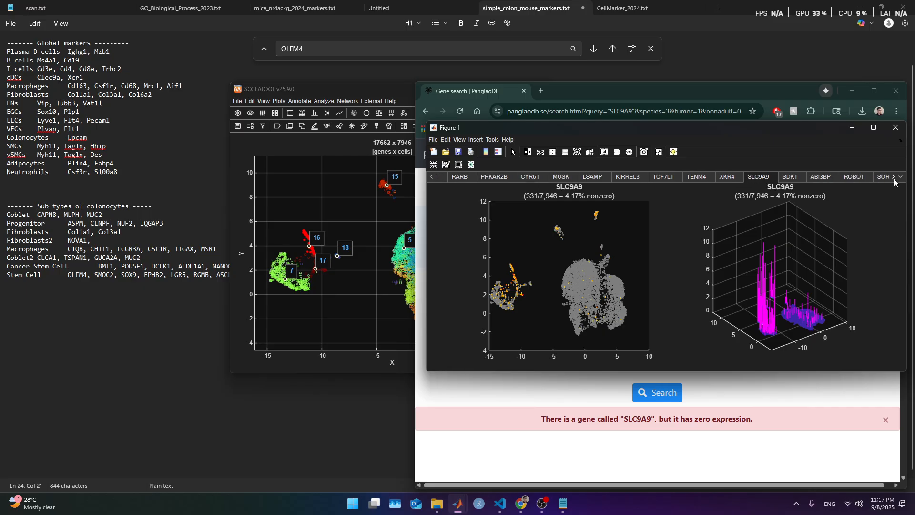
pyautogui.click(894, 177)
pyautogui.click(893, 177)
pyautogui.click(783, 176)
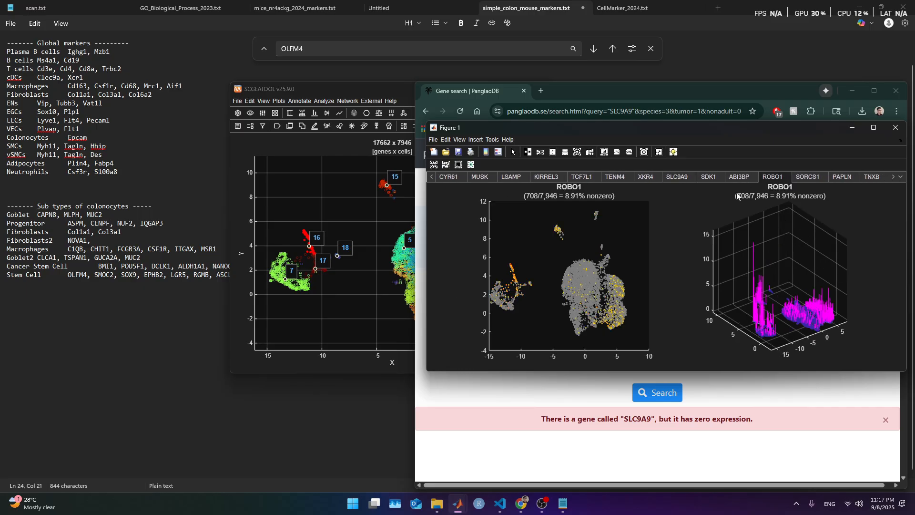
# Copy the gene name ROBO1 and search PanglaoDB for human cell types expressing it
pyautogui.doubleClick(579, 189)
pyautogui.hotkey('ctrl', 'c')
pyautogui.click(522, 380)
pyautogui.doubleClick(529, 312)
pyautogui.hotkey('ctrl', 'v')
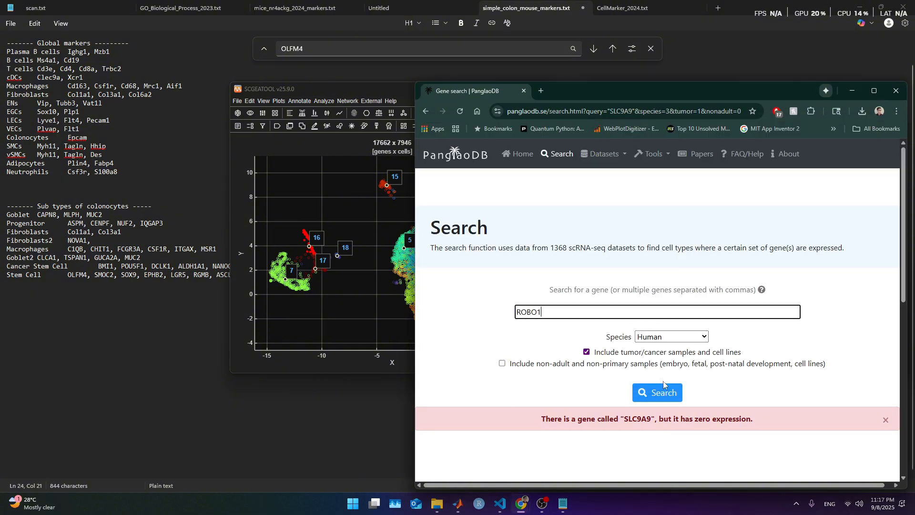
pyautogui.click(659, 392)
pyautogui.scroll(-4, 498, 345)
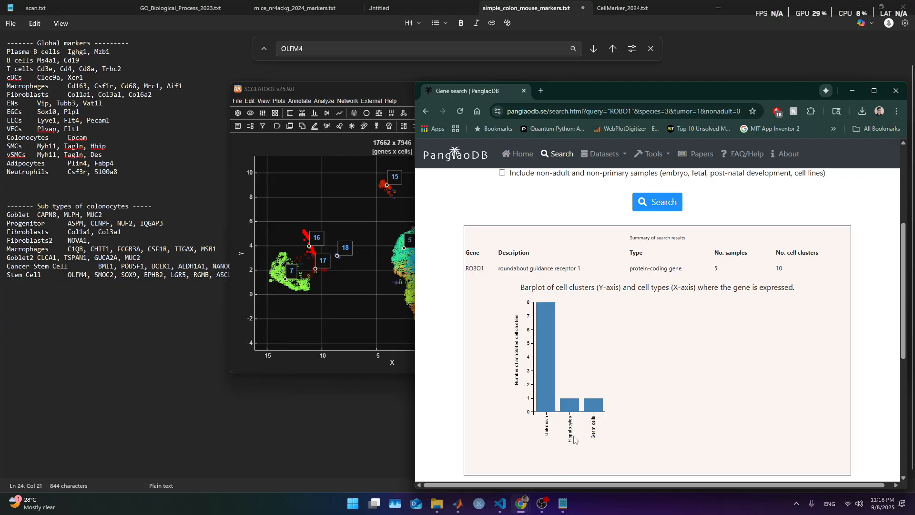
pyautogui.scroll(4, 532, 388)
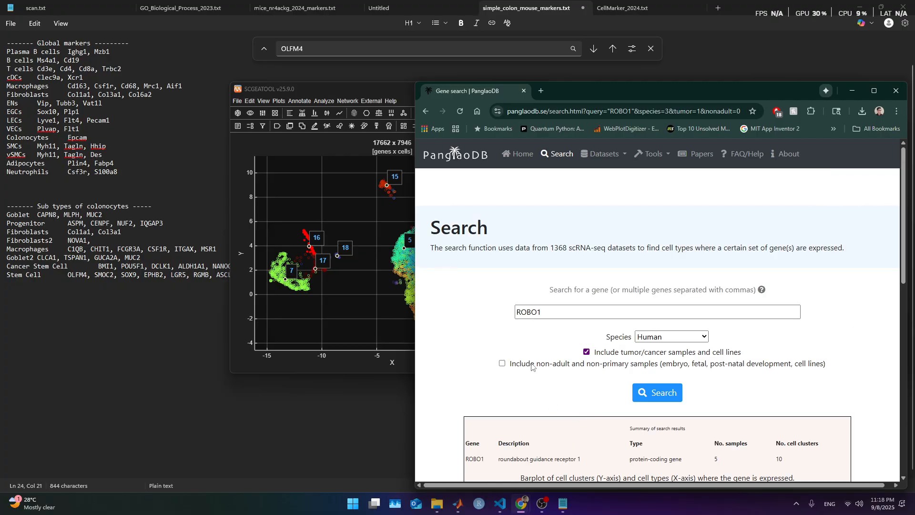
# Show PAPLN in the marker figure, copy its name and search PanglaoDB for human cell types expressing it
pyautogui.doubleClick(537, 315)
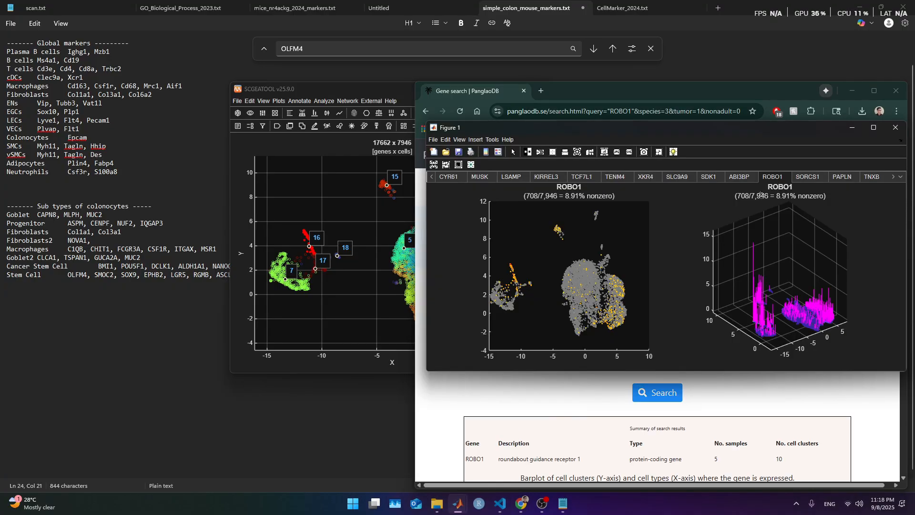
pyautogui.click(835, 178)
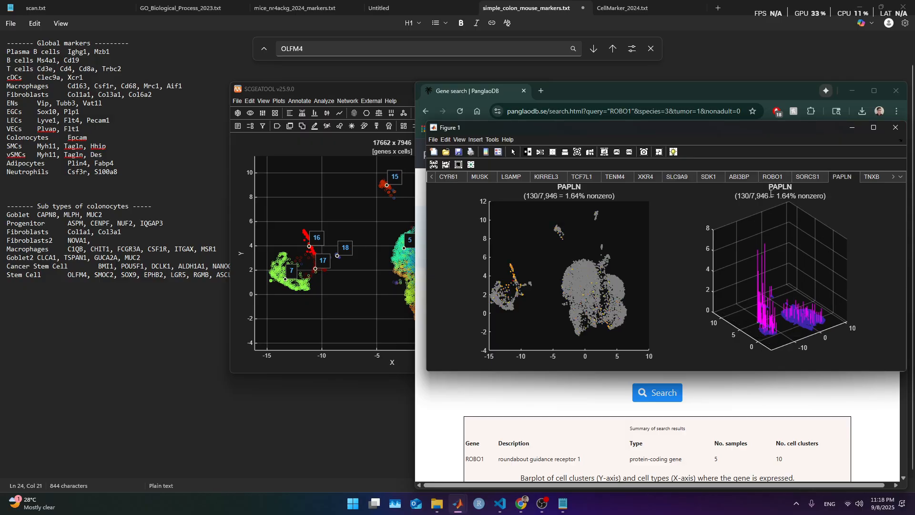
pyautogui.doubleClick(571, 186)
pyautogui.hotkey('ctrl', 'c')
pyautogui.click(479, 408)
pyautogui.click(573, 313)
pyautogui.hotkey('ctrl', 'v')
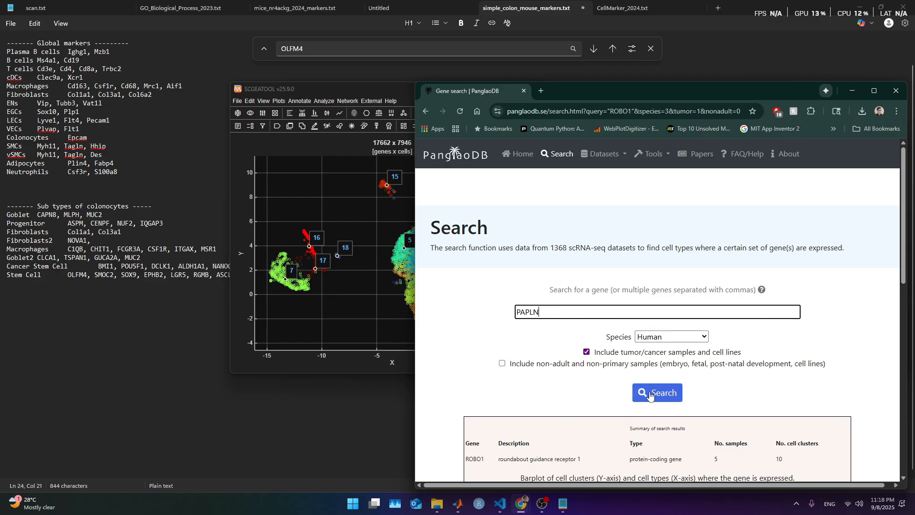
pyautogui.click(650, 395)
pyautogui.scroll(-4, 563, 361)
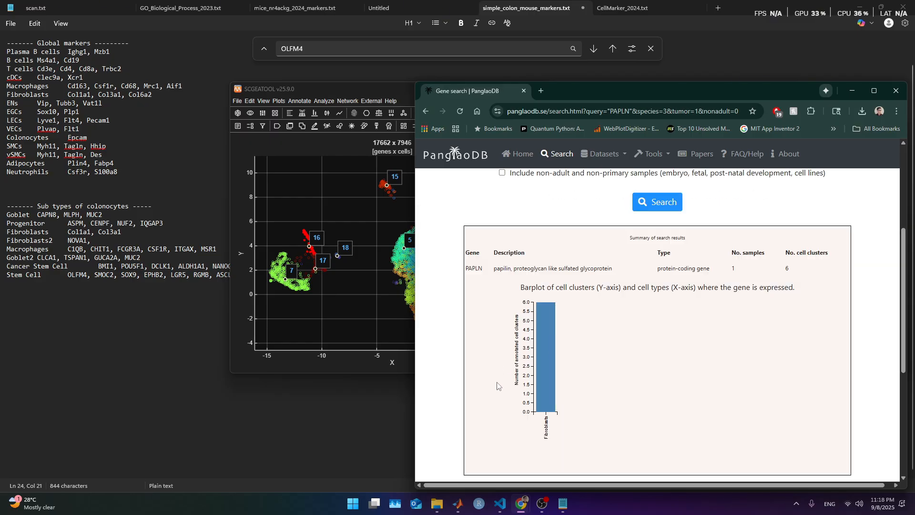
# Add PAPLN after NOVA1 in the Fibroblasts2 entry of the subtype notes and return to the marker figure
pyautogui.click(174, 240)
pyautogui.hotkey('ctrl', 'v')
pyautogui.hotkey('alt', 'Tab')
pyautogui.hotkey('alt', 'Tab')
pyautogui.press('Tab')
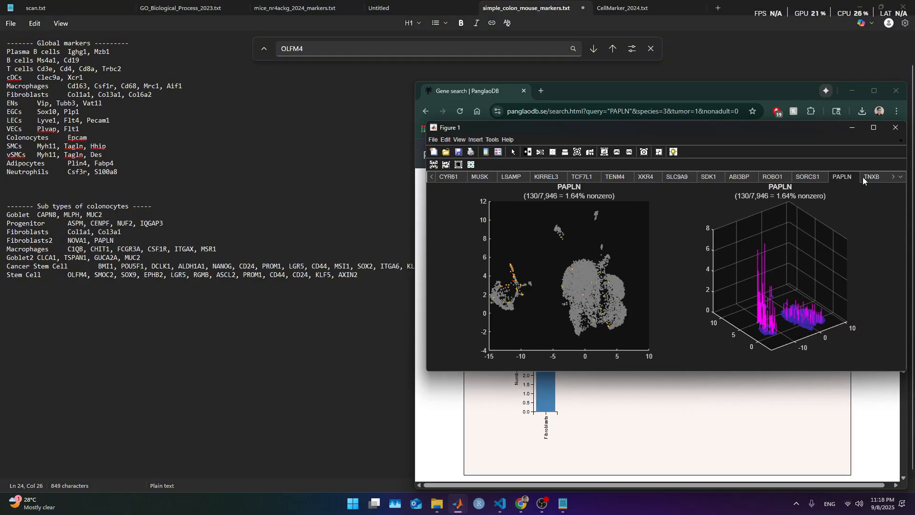
# Show TNXB in the marker figure, copy its name and search PanglaoDB for human cell types expressing it
pyautogui.click(863, 180)
pyautogui.doubleClick(569, 187)
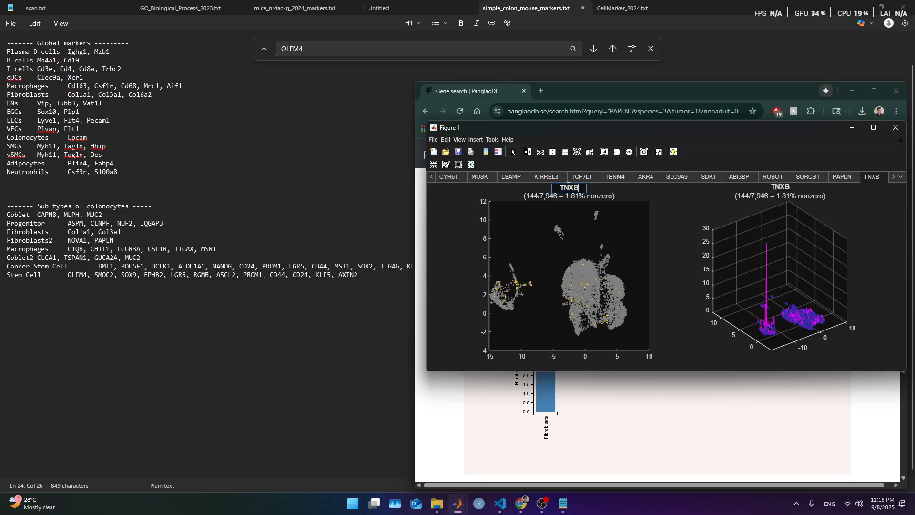
pyautogui.click(522, 504)
pyautogui.scroll(4, 625, 197)
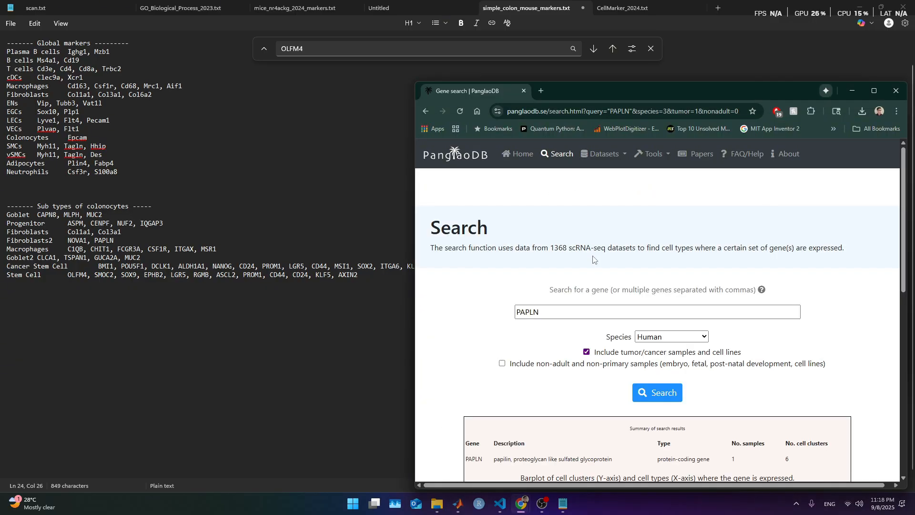
pyautogui.doubleClick(556, 312)
pyautogui.write('TNXB')
pyautogui.click(657, 392)
pyautogui.scroll(-2, 560, 315)
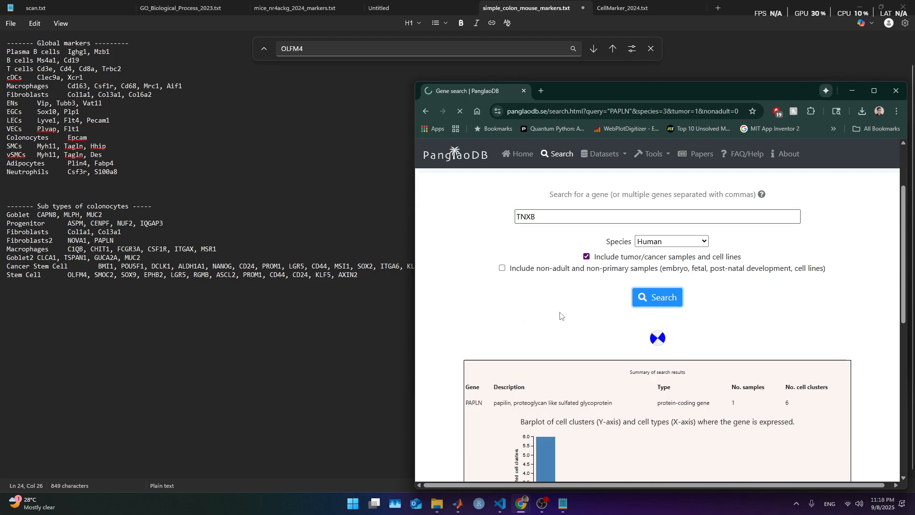
pyautogui.scroll(-4, 560, 316)
pyautogui.scroll(-4, 552, 334)
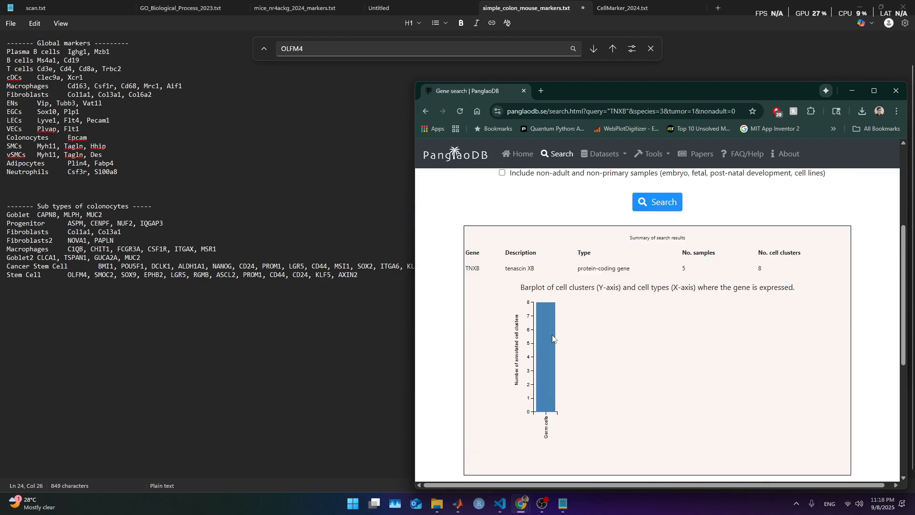
pyautogui.scroll(2, 553, 338)
# Close the marker gene figure and place the cursor on the Fibroblasts2 line of the subtype notes
pyautogui.doubleClick(556, 216)
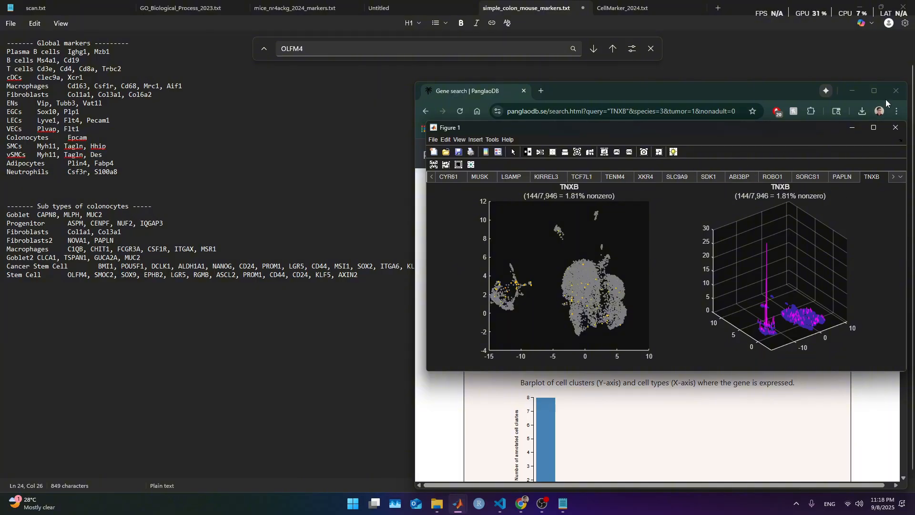
pyautogui.click(893, 133)
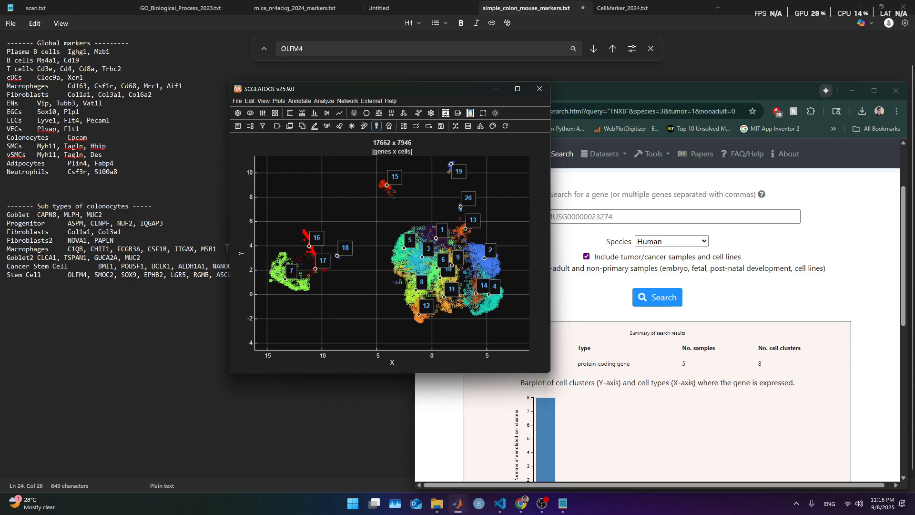
pyautogui.click(143, 249)
pyautogui.press('Up')
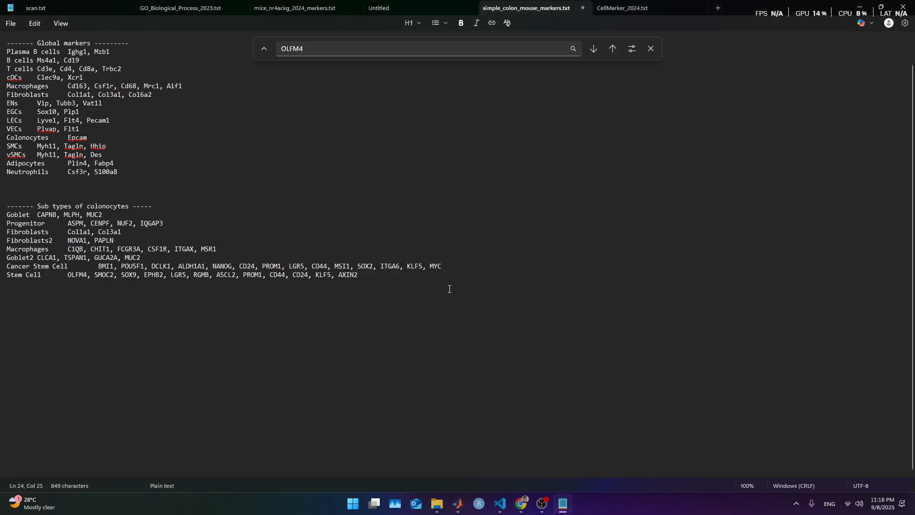
# Copy the full list of colonocyte subtypes and their markers from the notes and switch to the SCGEATOOL window
pyautogui.moveTo(449, 289); pyautogui.dragTo(7, 214)
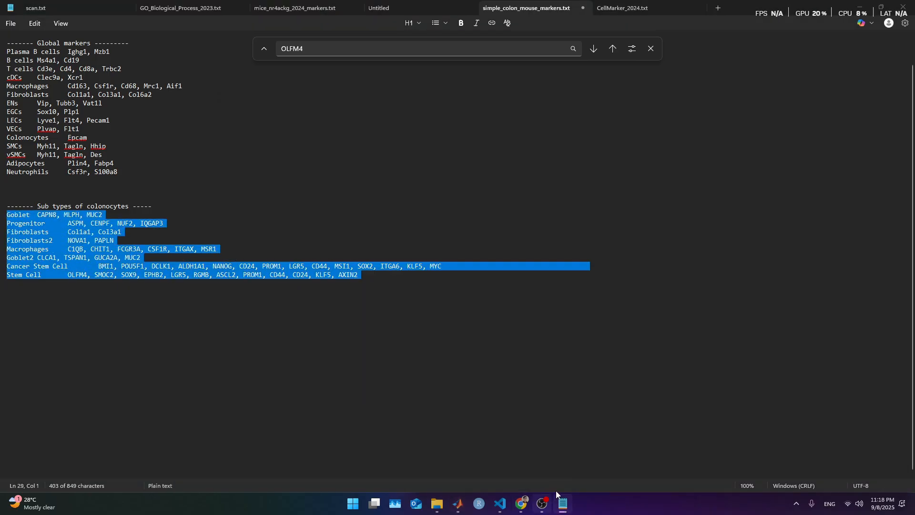
pyautogui.hotkey('alt', 'Tab')
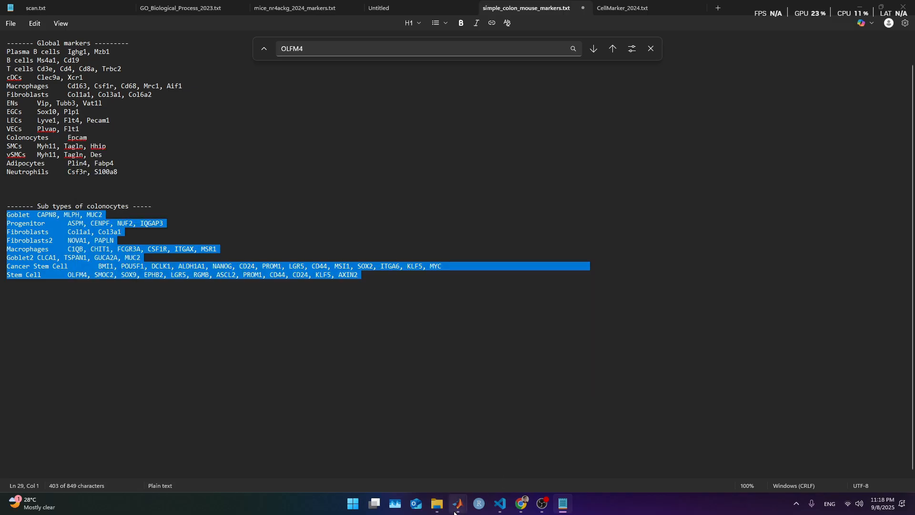
pyautogui.click(459, 503)
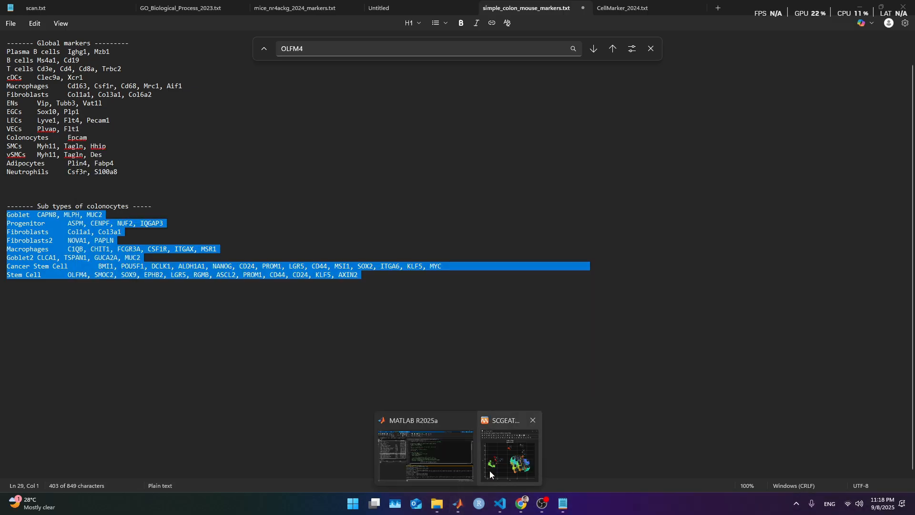
pyautogui.click(490, 471)
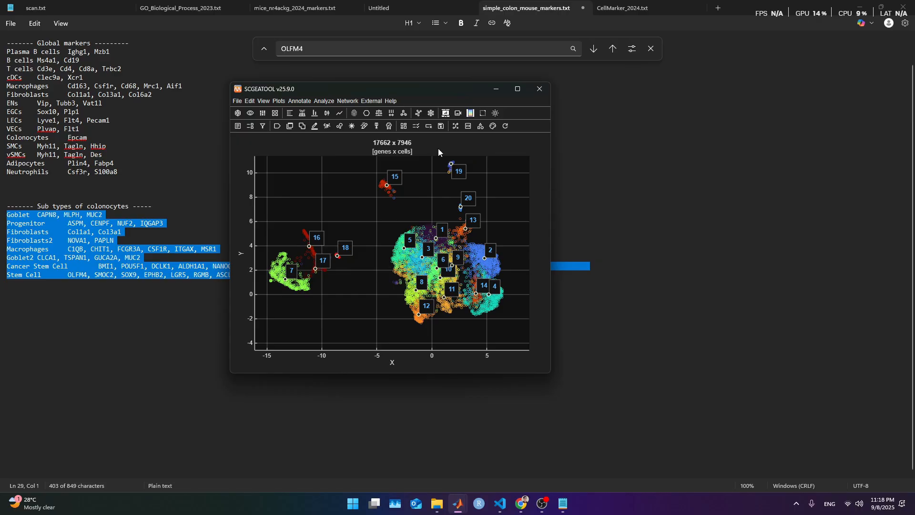
# Find marker genes for the cluster 18 cells with Lasso Regression and move the resulting marker figure aside
pyautogui.click(378, 126)
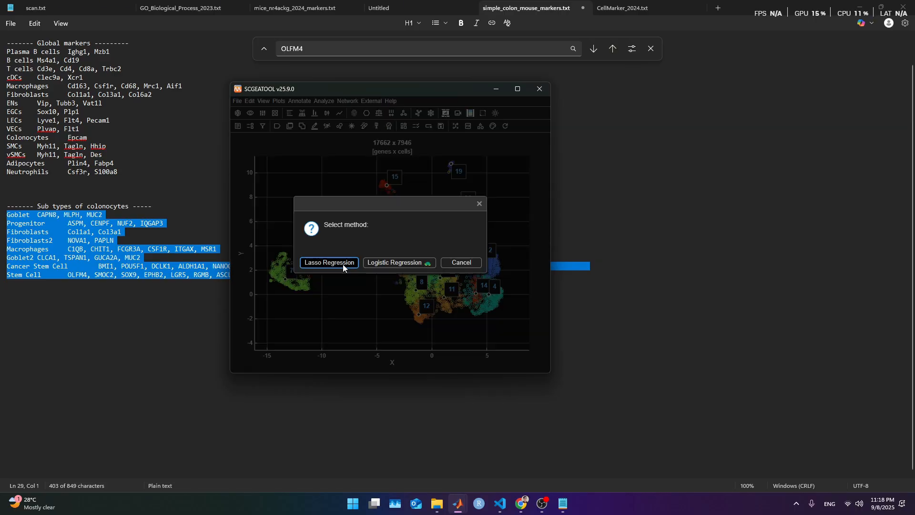
pyautogui.click(342, 264)
pyautogui.click(373, 232)
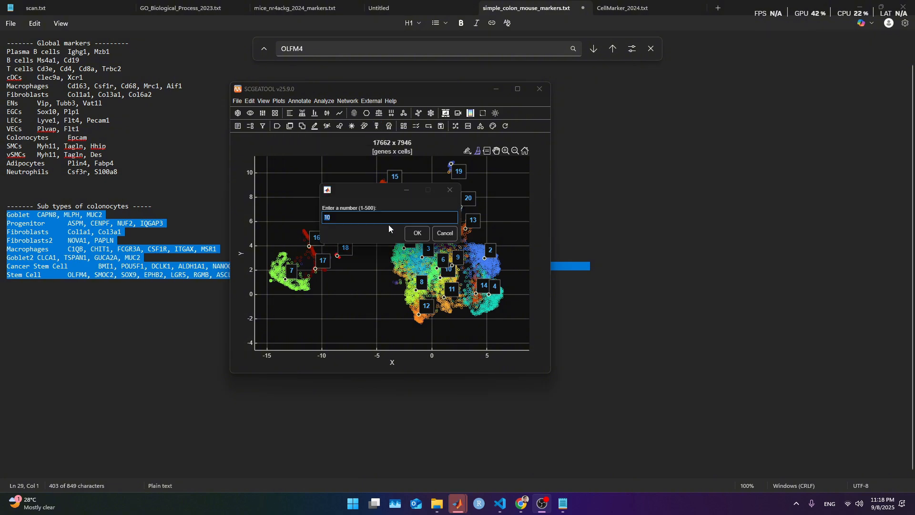
pyautogui.click(388, 218)
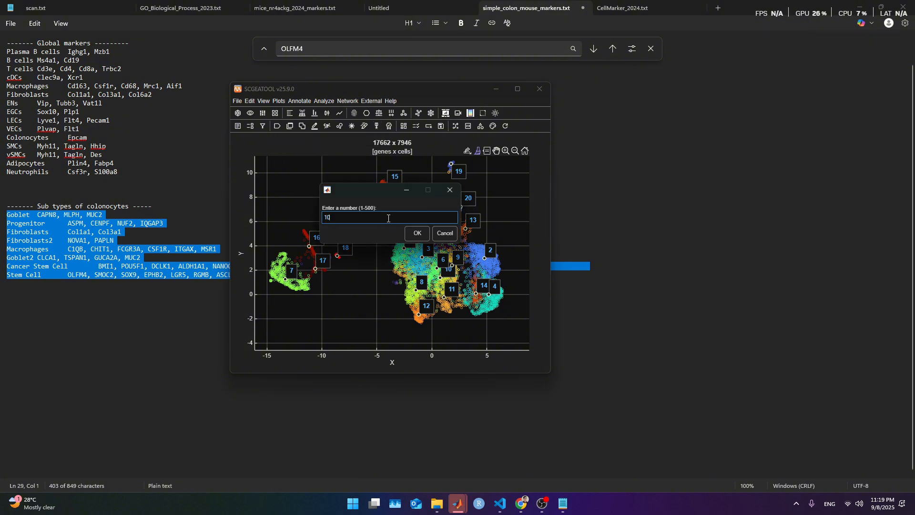
pyautogui.press('Return')
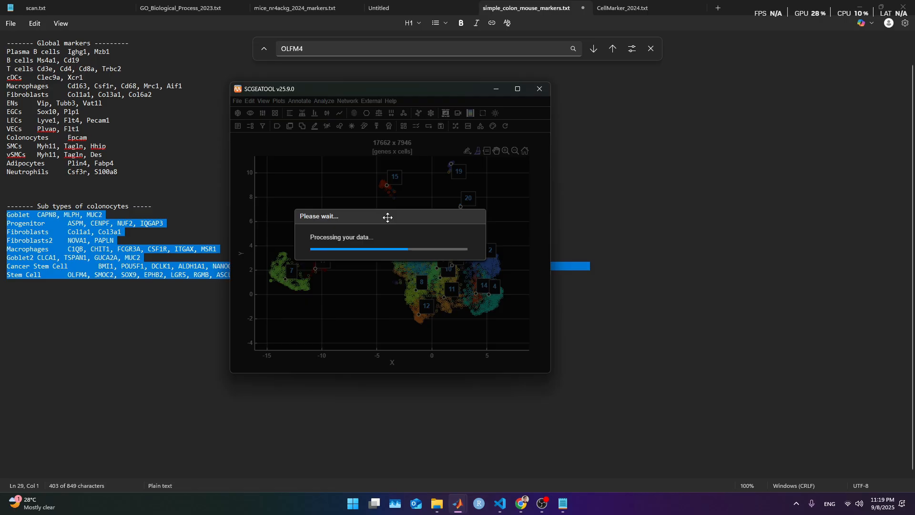
pyautogui.moveTo(388, 217); pyautogui.dragTo(462, 348)
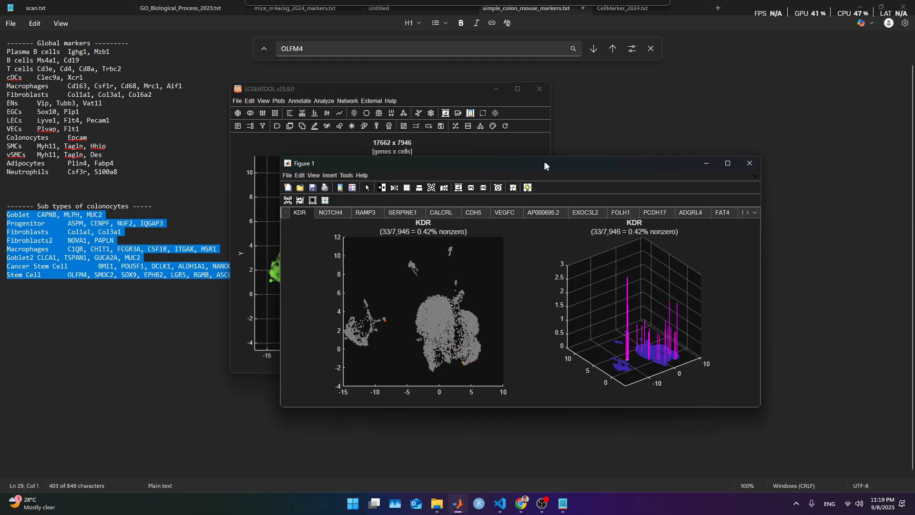
pyautogui.moveTo(593, 163); pyautogui.dragTo(638, 179)
# Annotate cell types using customized marker genes from the copied subtype list, and merge subclusters of the same cell type
pyautogui.click(455, 97)
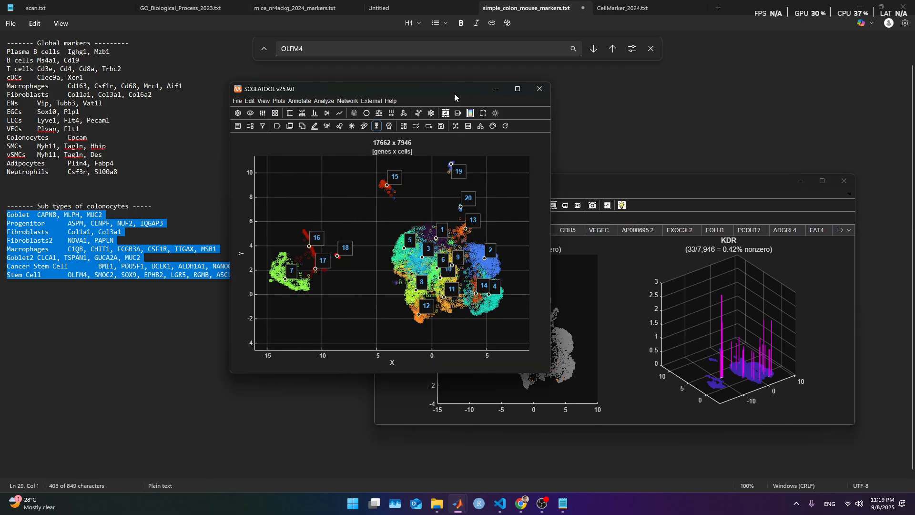
pyautogui.click(299, 101)
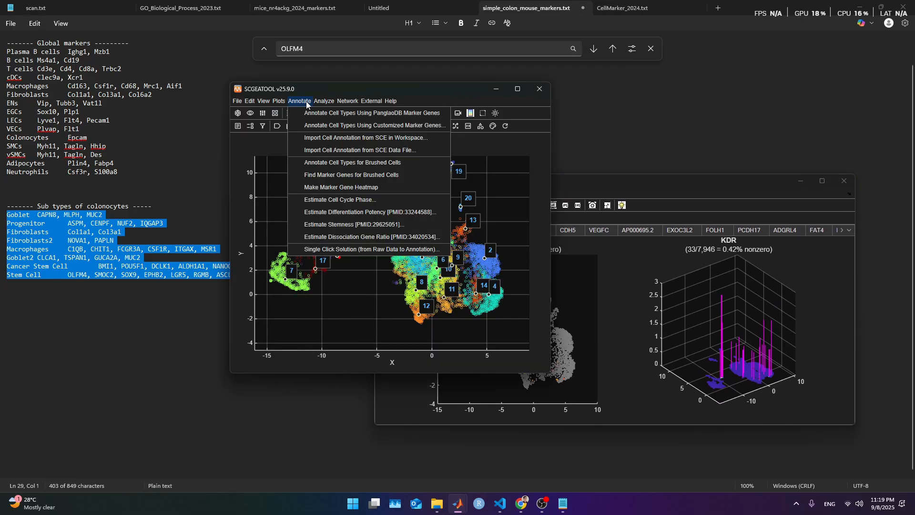
pyautogui.click(328, 123)
pyautogui.click(384, 263)
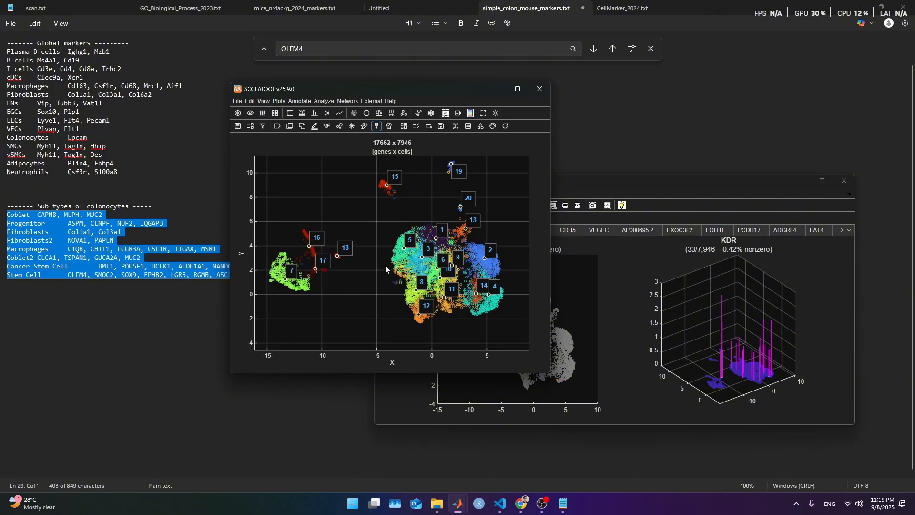
pyautogui.hotkey('ctrl', 'a')
pyautogui.write('Goblet\tCAPN8, MLPH, MUC2 Progenitor\tASPM, CENPF, NUF2, IQGAP3 Fibroblasts\tCol1a1, Col3a1 Fibroblasts2\tNOVA1, PAPLN Macrophages\tC1QB, CHIT1, FCGR3A, CSF1R, ITGAX, MSR1 Goblet2\tCLCA1, TSPAN1, GUCA2A, MUC2 Cancer Stem Cell\tBMI1, POU5F1, DCLK1, ALDH1A1, NANOG Stem Cell\tOLFM4, SMOC2, SOX9, EPHB2, LGR5, RGMB, ASCL2')
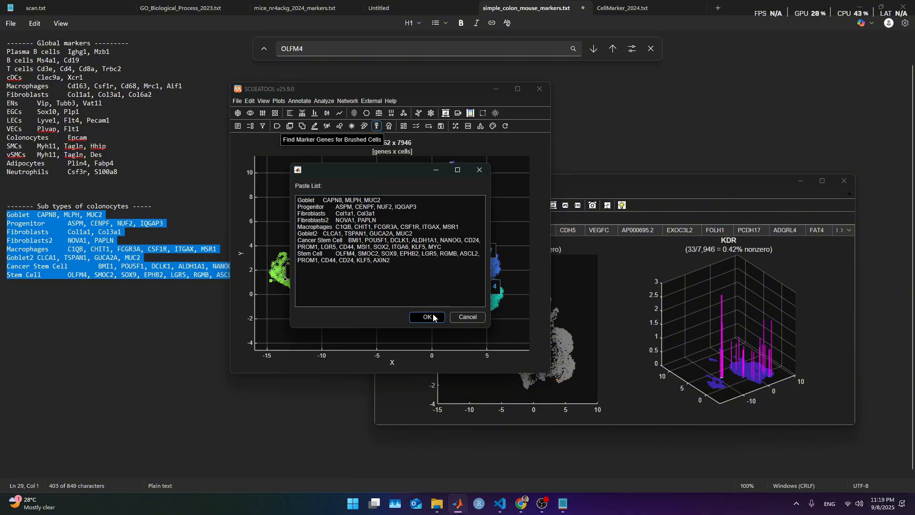
pyautogui.click(427, 317)
pyautogui.click(359, 264)
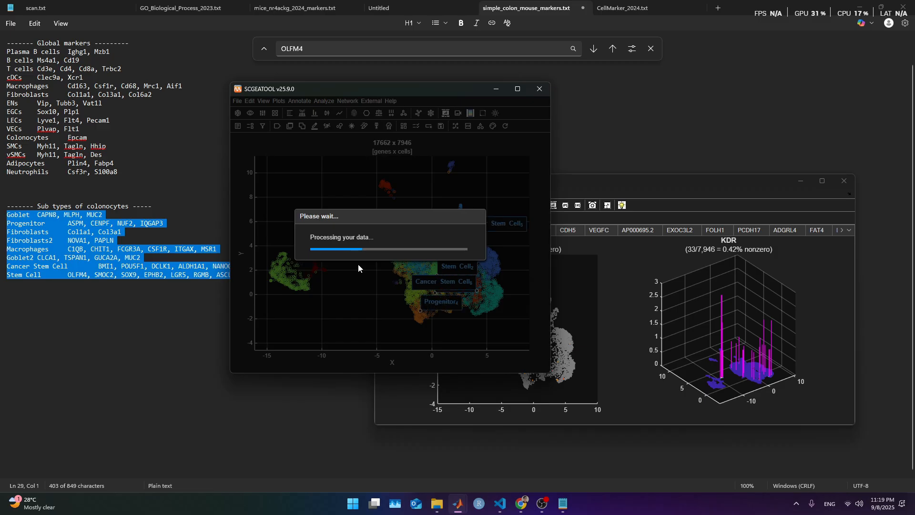
pyautogui.moveTo(378, 215); pyautogui.dragTo(316, 102)
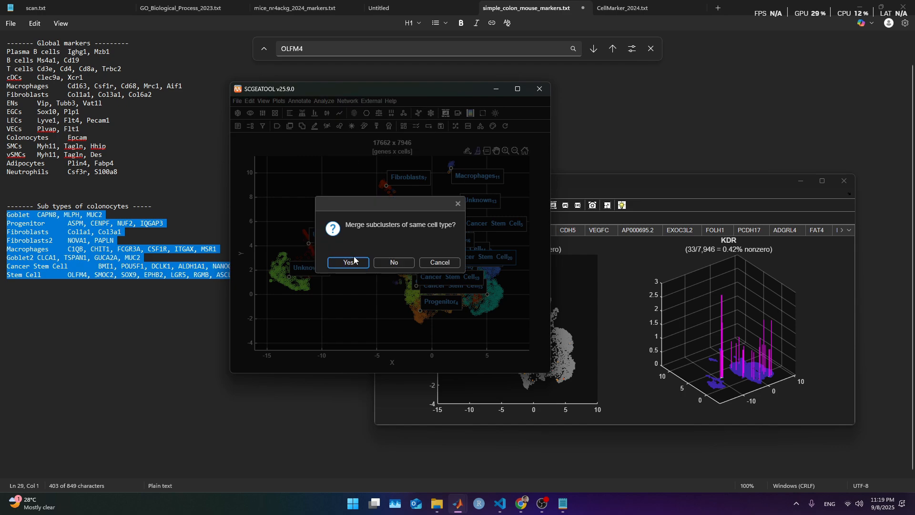
pyautogui.click(348, 262)
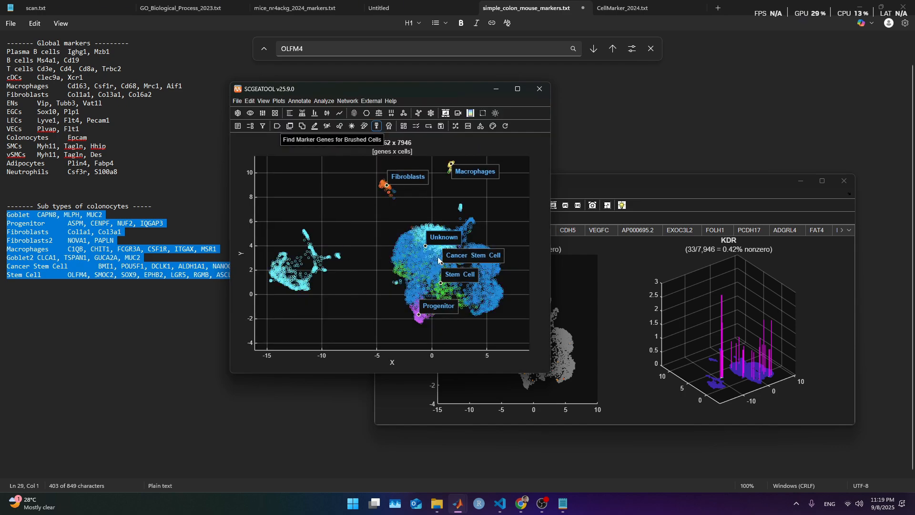
# Regroup the cell plot by Cluster ID
pyautogui.moveTo(331, 297)
pyautogui.mouseDown()
pyautogui.moveTo(306, 217)
pyautogui.moveTo(283, 212)
pyautogui.mouseUp()
pyautogui.click(344, 252)
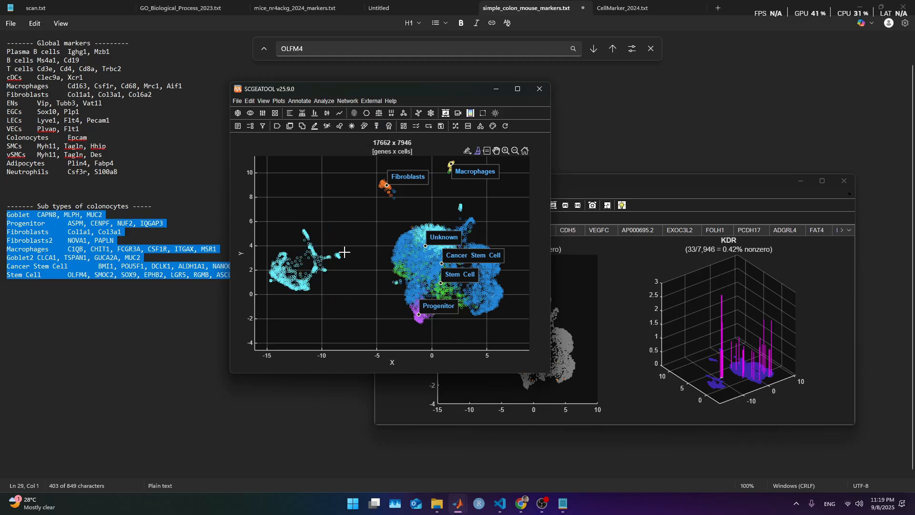
pyautogui.click(279, 126)
pyautogui.click(387, 168)
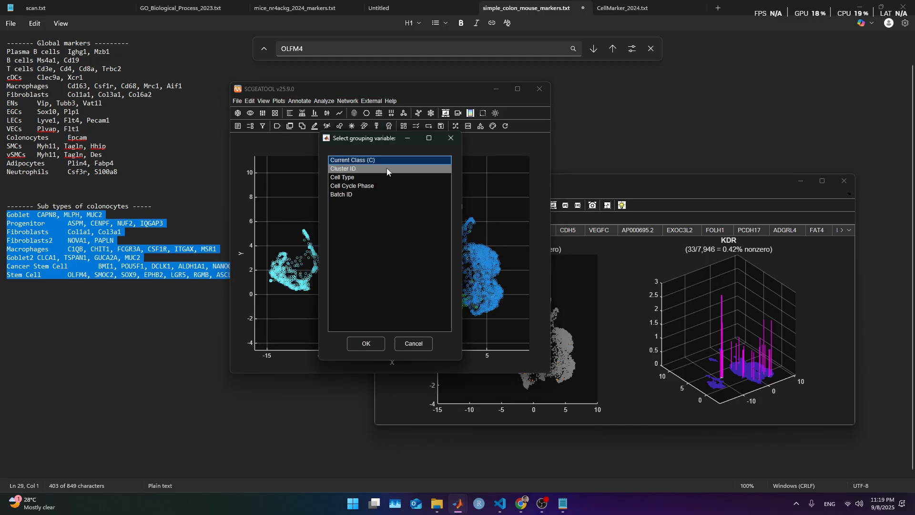
pyautogui.click(357, 347)
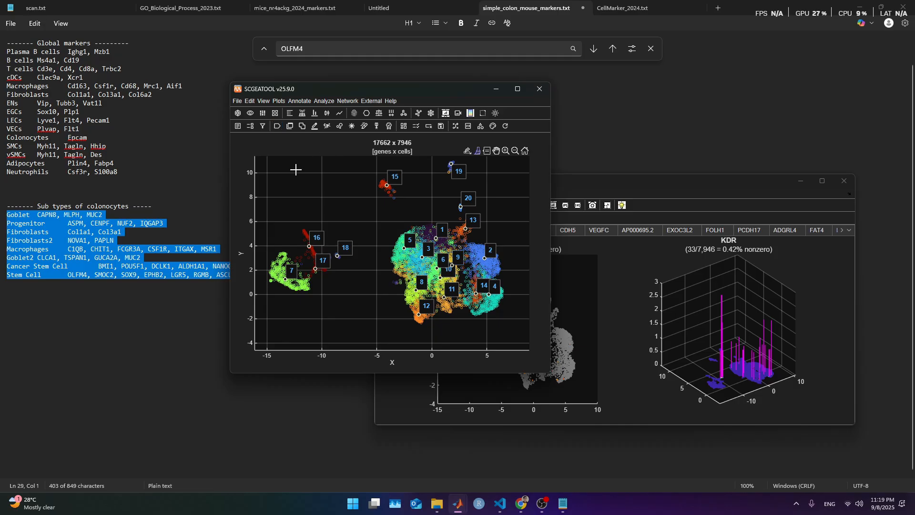
# Brush the cluster 7 cells and find their top 20 marker genes with Lasso Regression
pyautogui.moveTo(309, 304)
pyautogui.mouseDown()
pyautogui.moveTo(255, 254)
pyautogui.moveTo(254, 268)
pyautogui.moveTo(273, 304)
pyautogui.moveTo(290, 259)
pyautogui.moveTo(295, 253)
pyautogui.moveTo(306, 276)
pyautogui.moveTo(304, 261)
pyautogui.mouseUp()
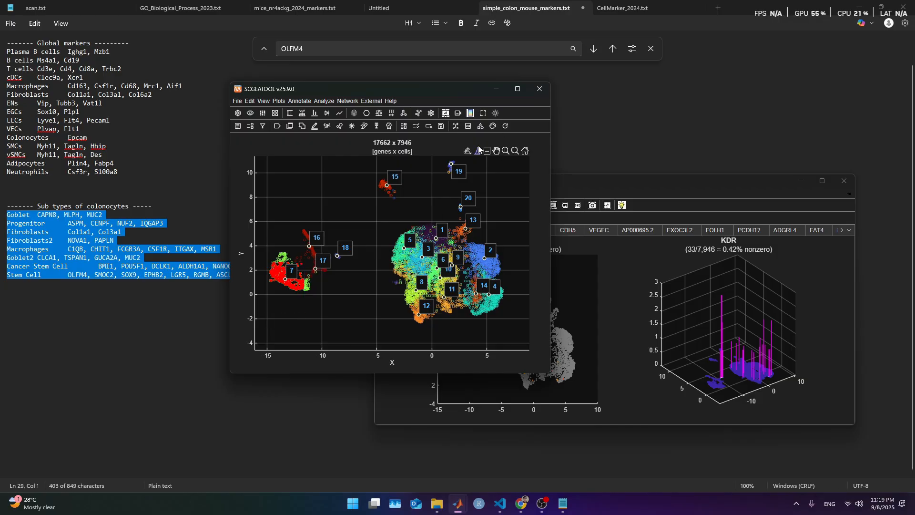
pyautogui.click(377, 126)
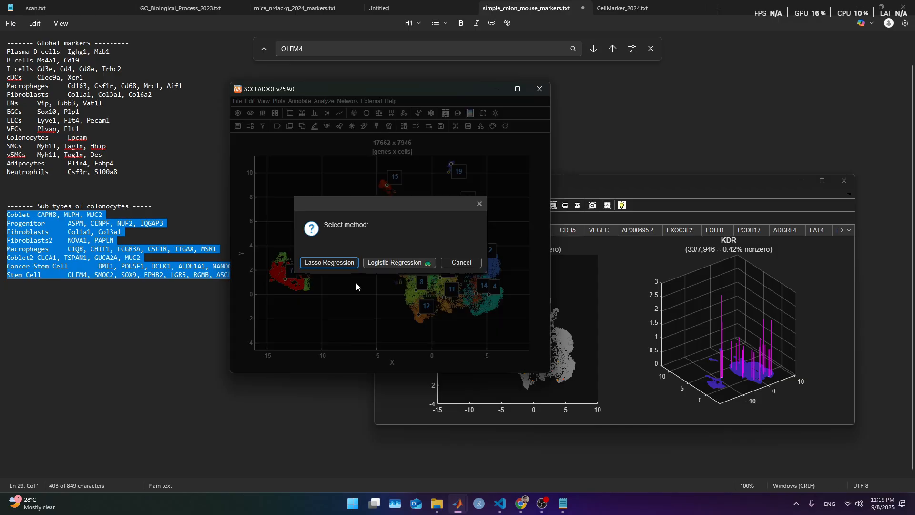
pyautogui.click(344, 264)
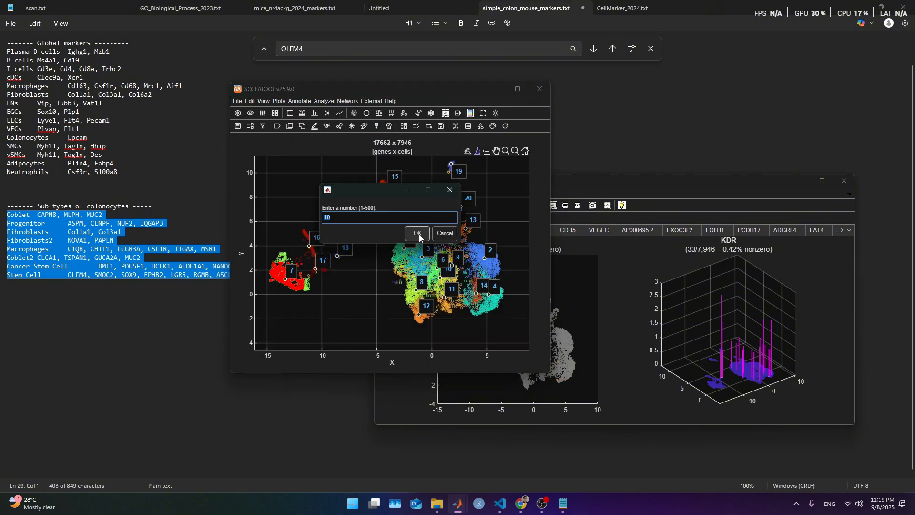
pyautogui.write('20')
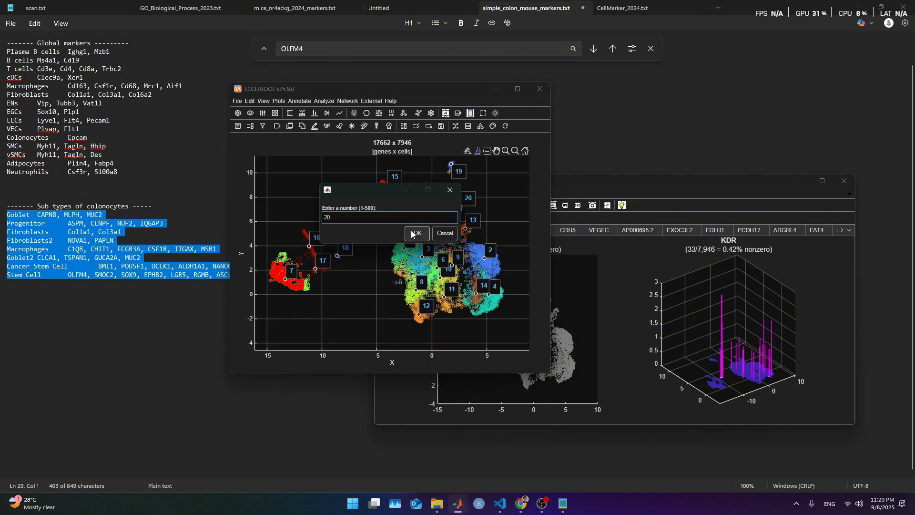
pyautogui.click(414, 232)
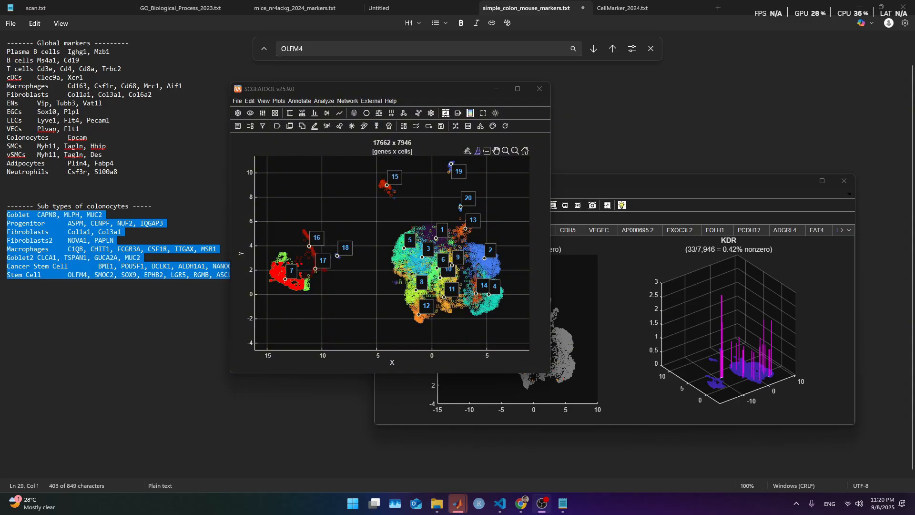
pyautogui.moveTo(0, 181); pyautogui.dragTo(721, 183)
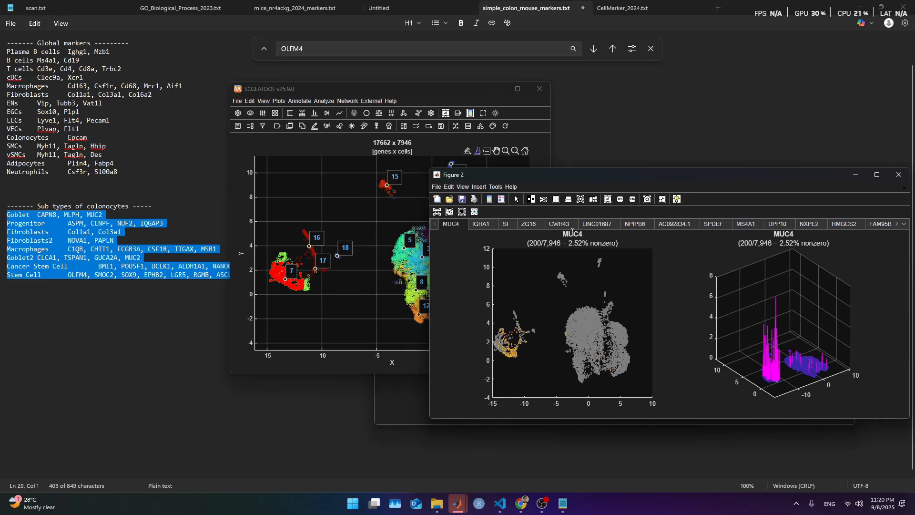
# Copy the MUC4 gene name from the new marker figure and search PanglaoDB for human cell types expressing it
pyautogui.doubleClick(572, 234)
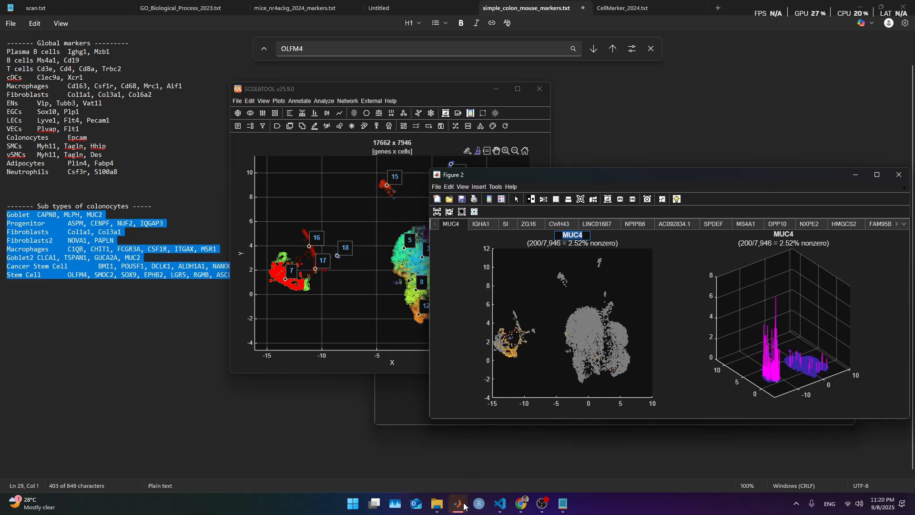
pyautogui.moveTo(458, 503)
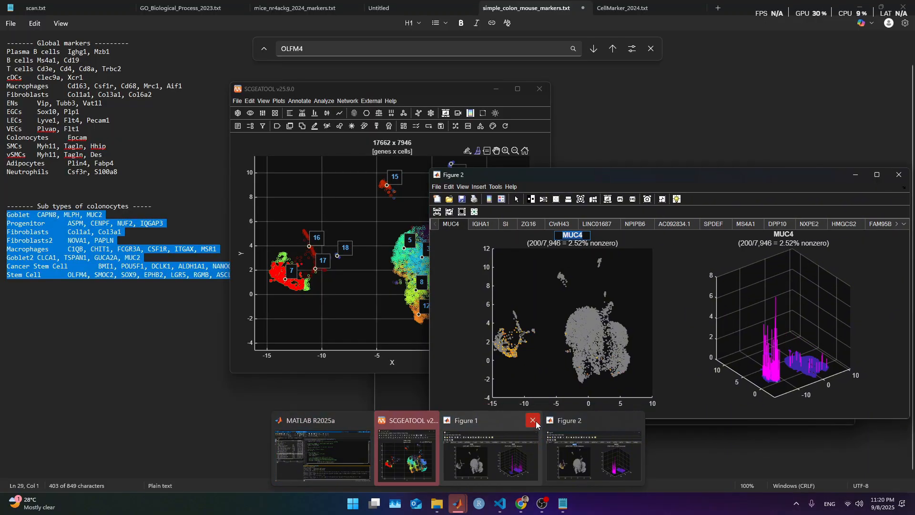
pyautogui.click(599, 430)
pyautogui.click(390, 413)
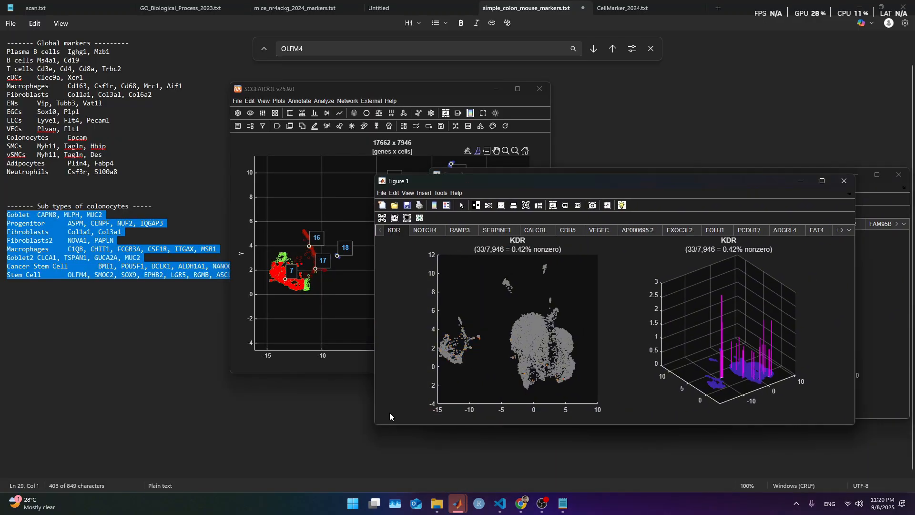
pyautogui.click(887, 291)
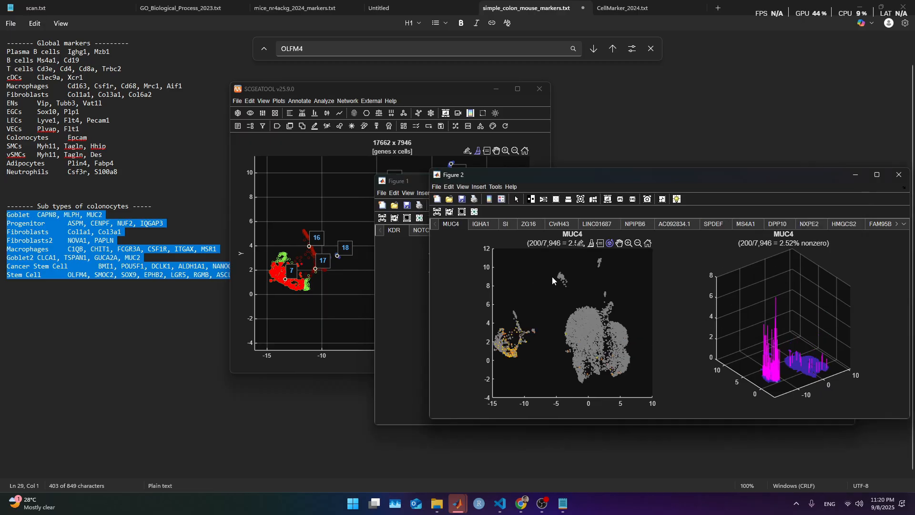
pyautogui.click(327, 327)
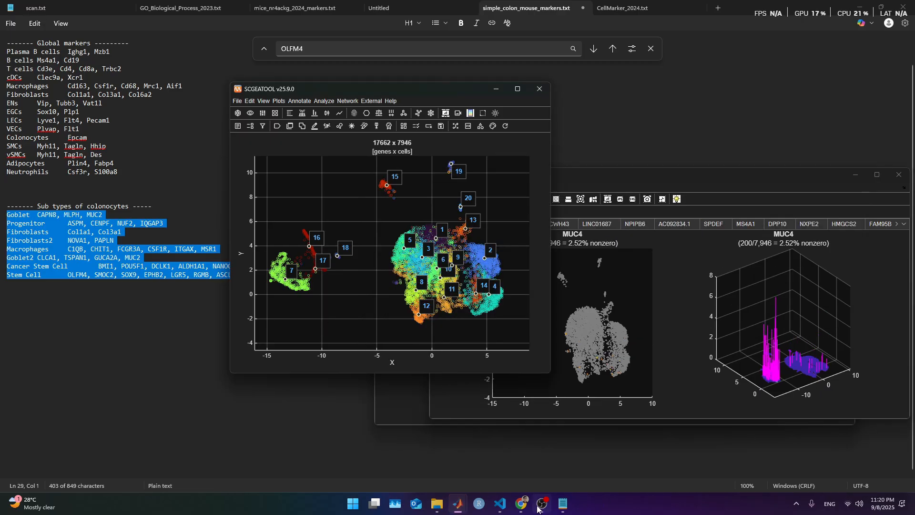
pyautogui.moveTo(521, 503)
pyautogui.click(575, 453)
pyautogui.click(562, 217)
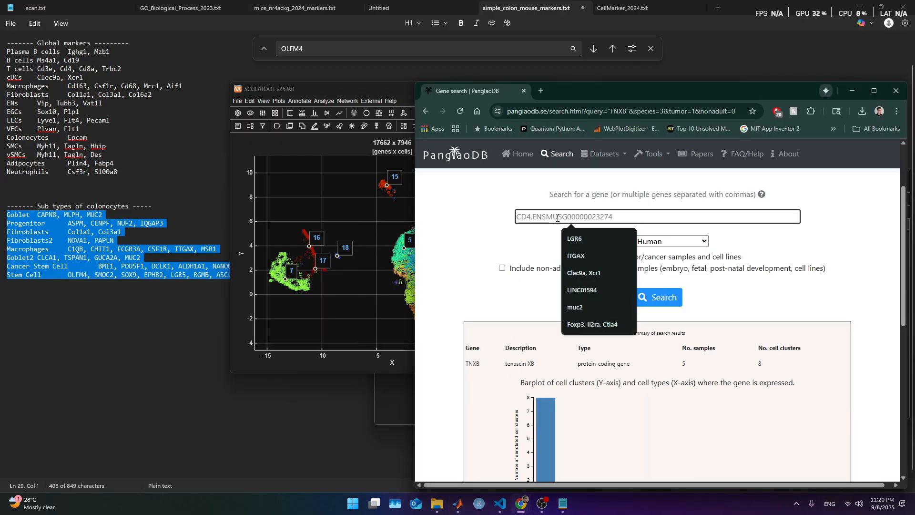
pyautogui.write('MUC4')
pyautogui.click(660, 297)
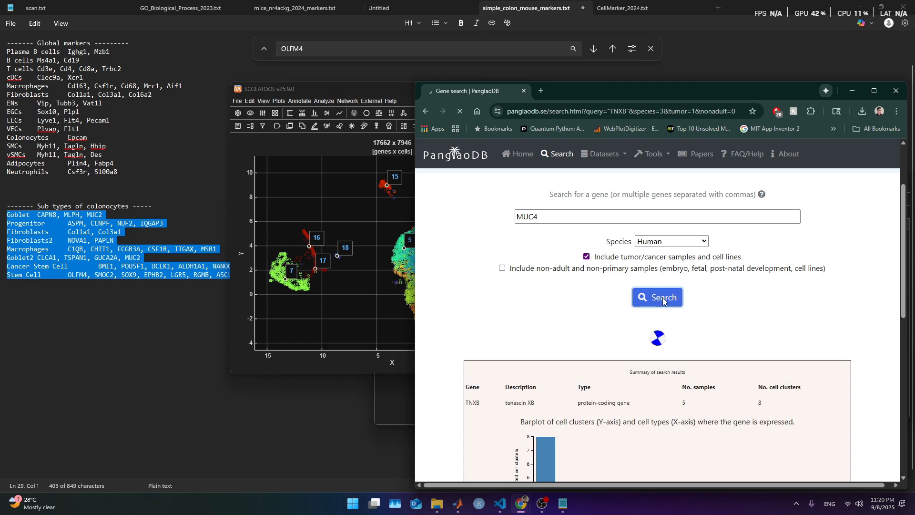
pyautogui.scroll(-4, 514, 325)
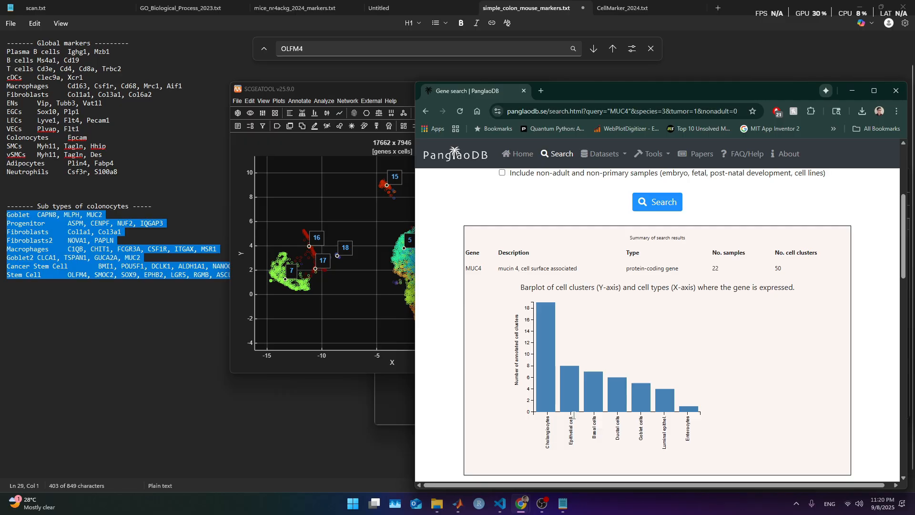
# Add an Epithelial Cell entry with the marker MUC4 at the end of the colonocyte subtype list
pyautogui.click(70, 276)
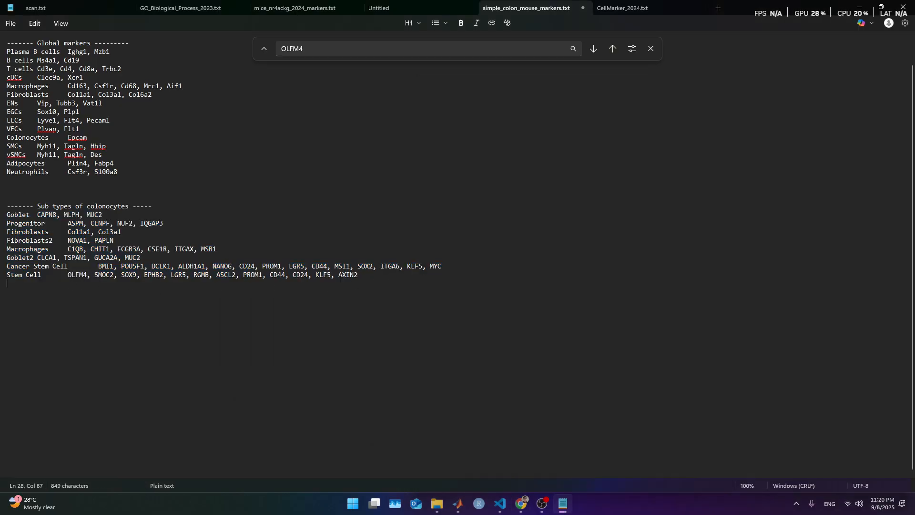
pyautogui.write('Epithel')
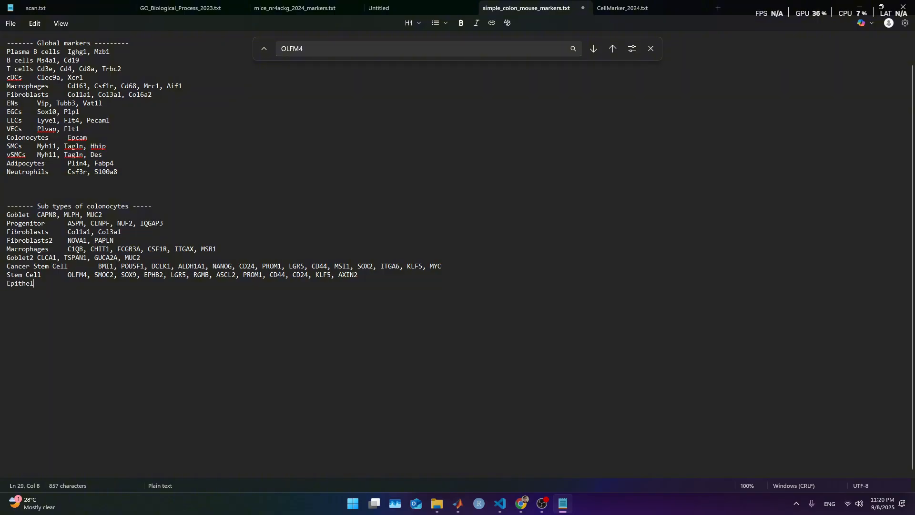
pyautogui.write('ial Cell MUC4,')
# Switch to the cluster 7 marker figure, show the IGHA1 plot and copy the gene name from its title
pyautogui.hotkey('alt', 'Tab')
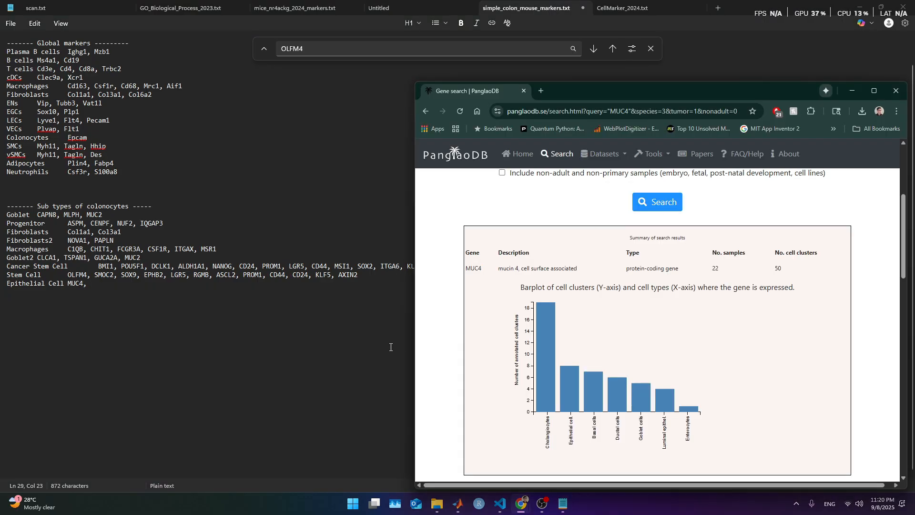
pyautogui.click(521, 503)
pyautogui.click(501, 506)
pyautogui.click(511, 508)
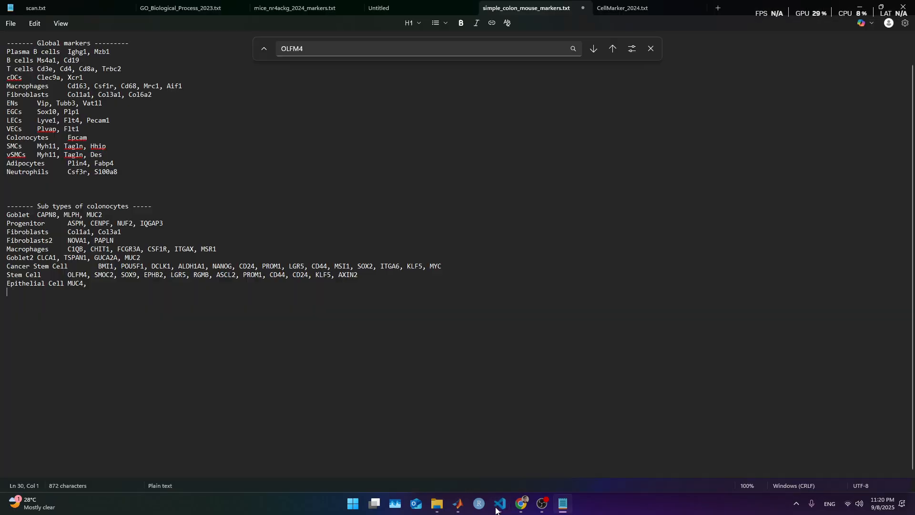
pyautogui.moveTo(458, 504)
pyautogui.click(572, 458)
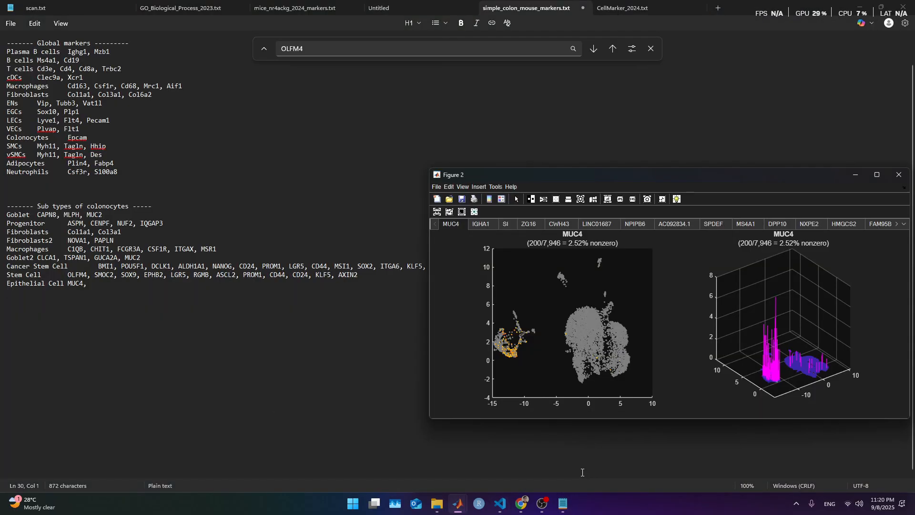
pyautogui.click(486, 227)
pyautogui.doubleClick(576, 233)
pyautogui.hotkey('ctrl', 'c')
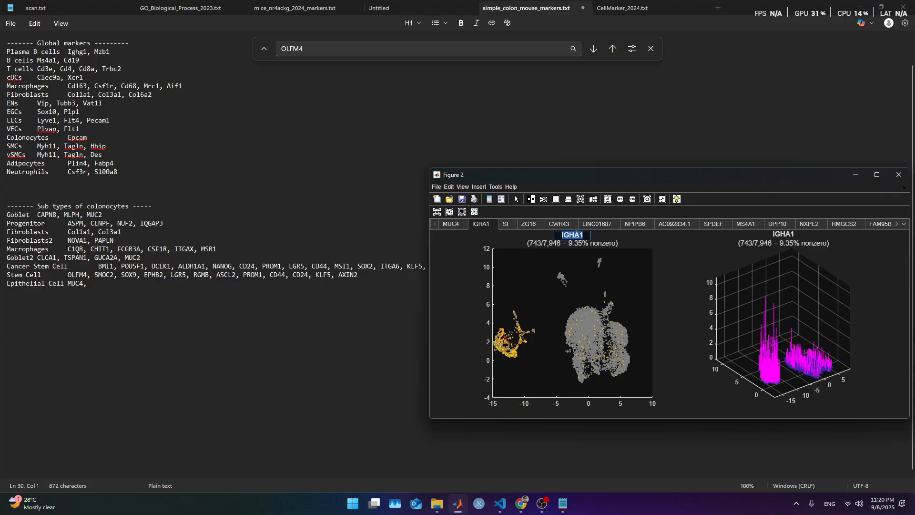
# Search PanglaoDB for human cell types expressing IGHA1, including tumor samples, and view the cell type barplot
pyautogui.moveTo(458, 504)
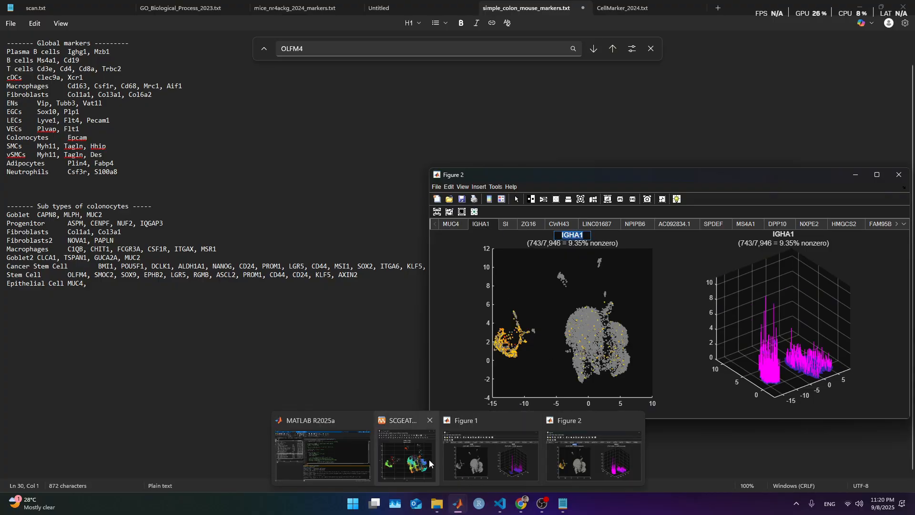
pyautogui.moveTo(512, 457)
pyautogui.click(521, 504)
pyautogui.click(562, 466)
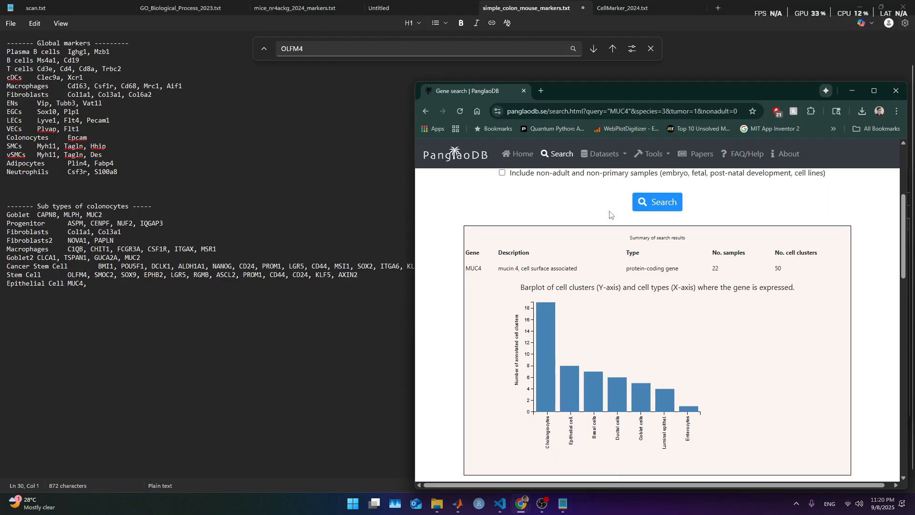
pyautogui.scroll(4, 644, 256)
pyautogui.doubleClick(644, 313)
pyautogui.hotkey('ctrl', 'v')
pyautogui.click(663, 391)
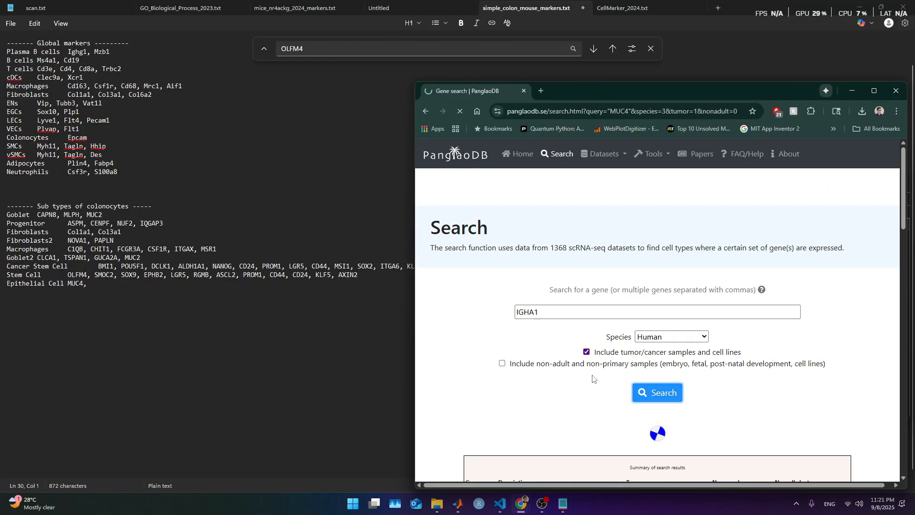
pyautogui.scroll(-4, 553, 362)
pyautogui.scroll(-4, 524, 338)
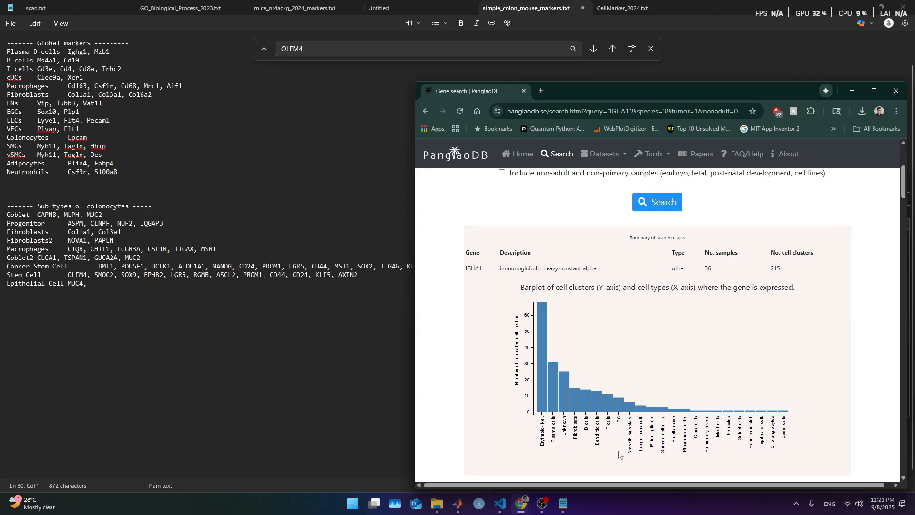
# Return to the cluster 7 marker figure, show the SPDEF plot and copy the gene name from its title
pyautogui.click(399, 307)
pyautogui.moveTo(458, 503)
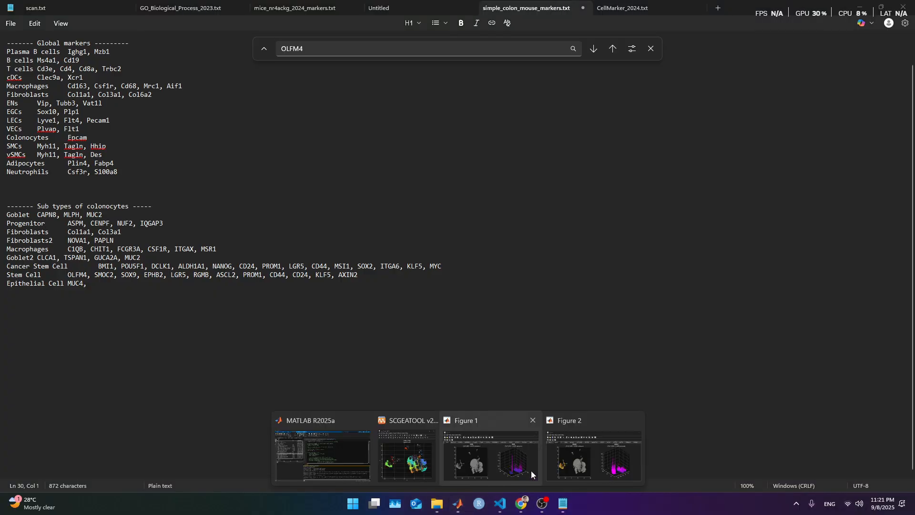
pyautogui.moveTo(531, 471)
pyautogui.click(563, 460)
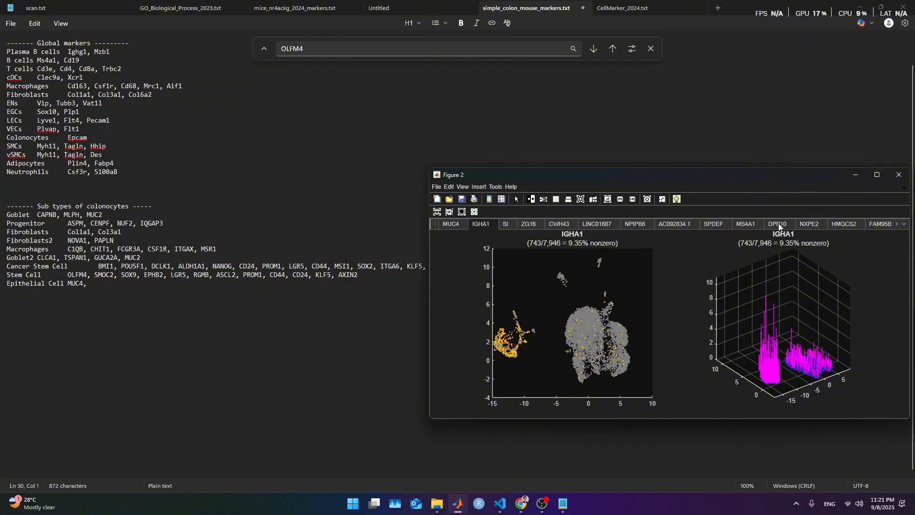
pyautogui.click(710, 225)
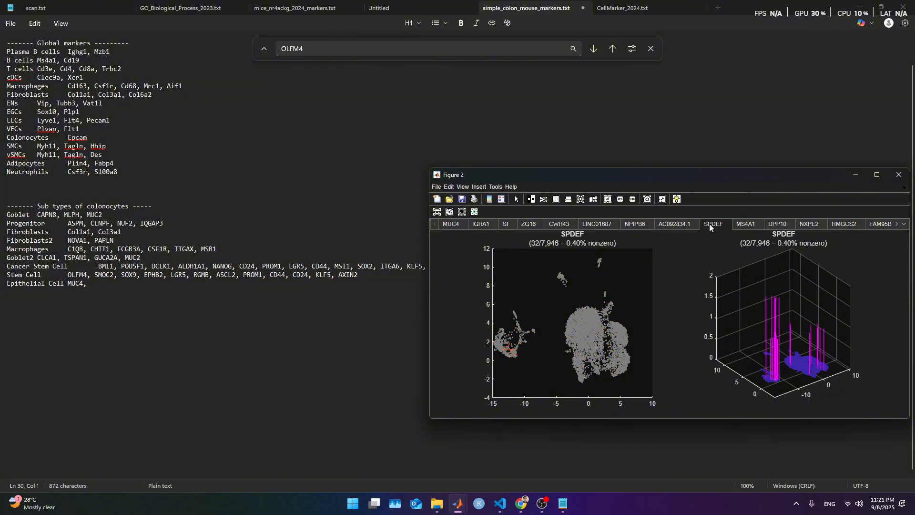
pyautogui.doubleClick(573, 234)
pyautogui.doubleClick(574, 234)
pyautogui.hotkey('ctrl', 'c')
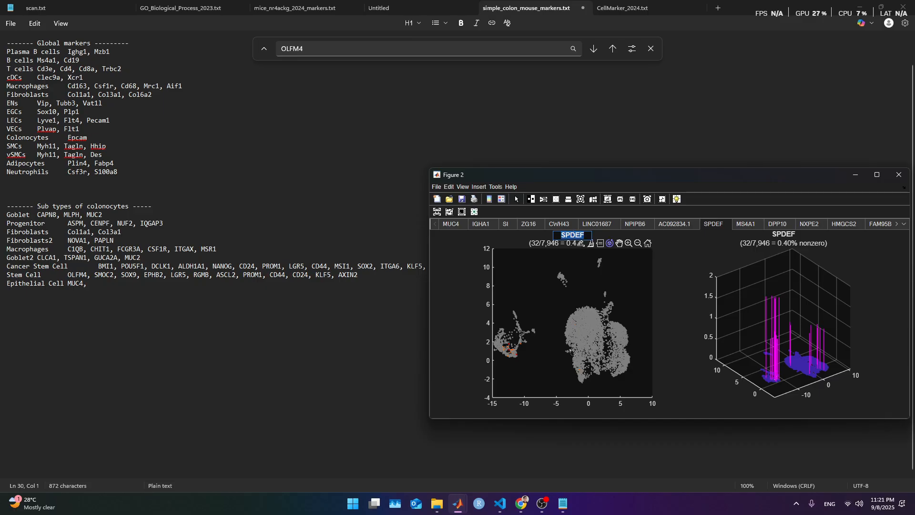
# Search PanglaoDB for human cell types expressing SPDEF and view the cell type barplot
pyautogui.moveTo(522, 511)
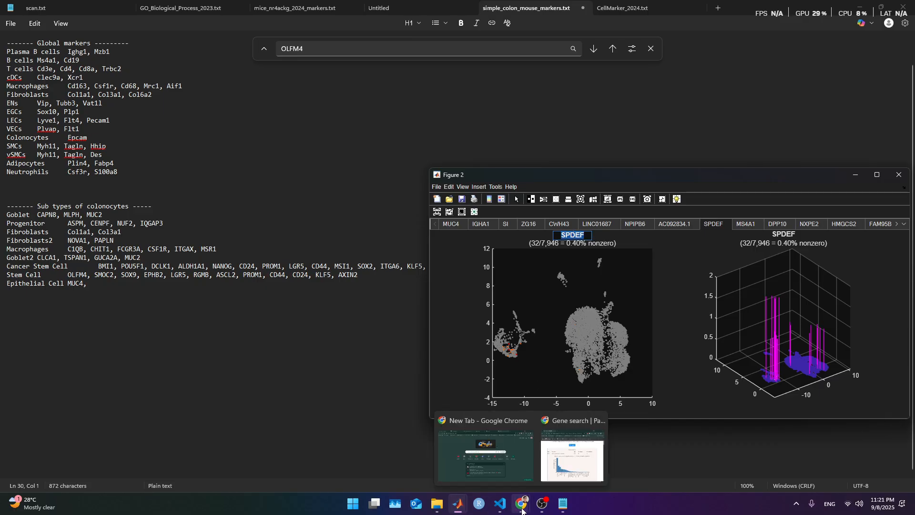
pyautogui.click(572, 455)
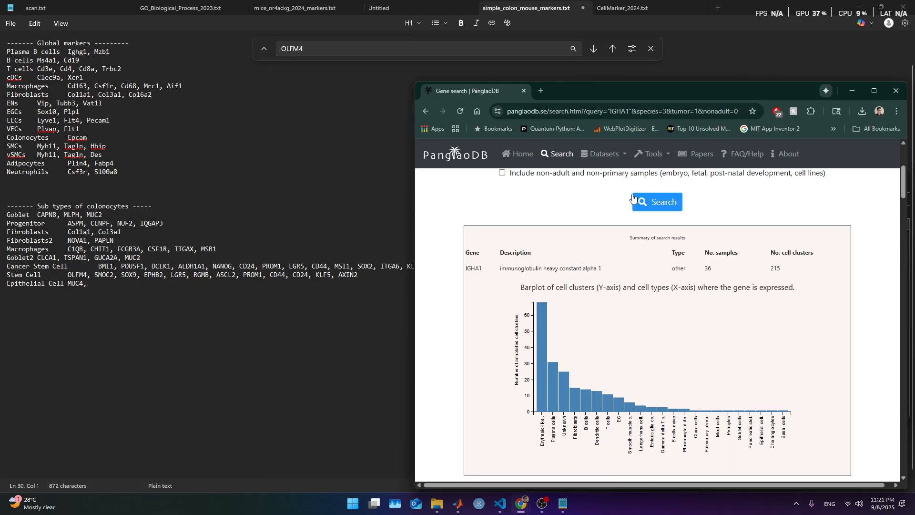
pyautogui.doubleClick(529, 217)
pyautogui.hotkey('ctrl', 'v')
pyautogui.click(670, 294)
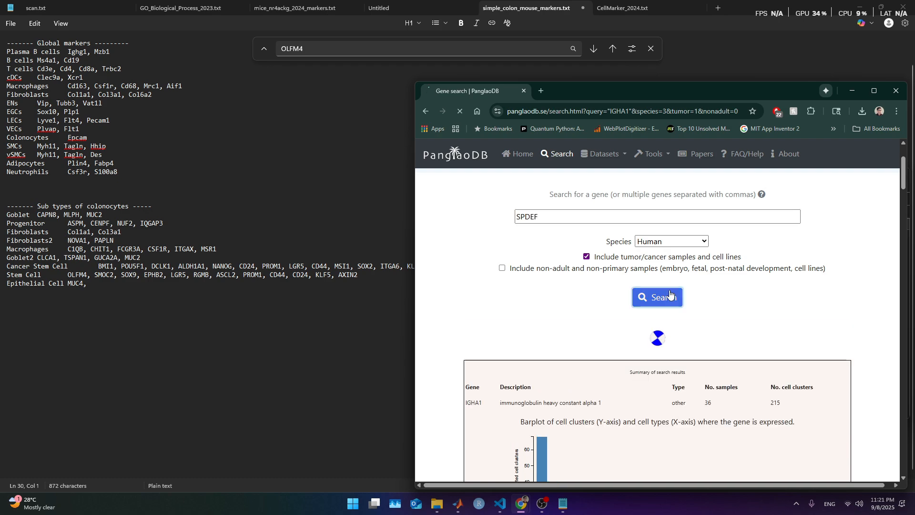
pyautogui.scroll(-4, 548, 381)
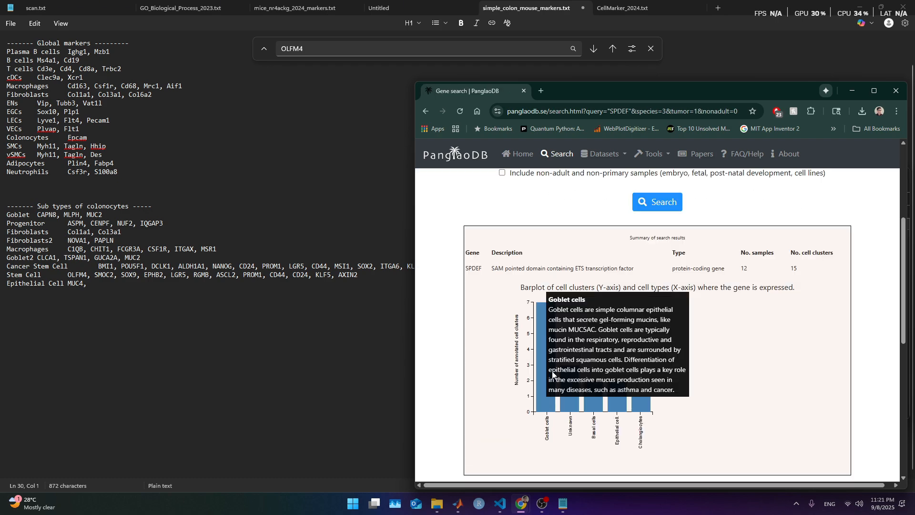
# Add SPDEF to both the Goblet and Goblet2 marker lists in the subtype notes and save the file
pyautogui.click(217, 275)
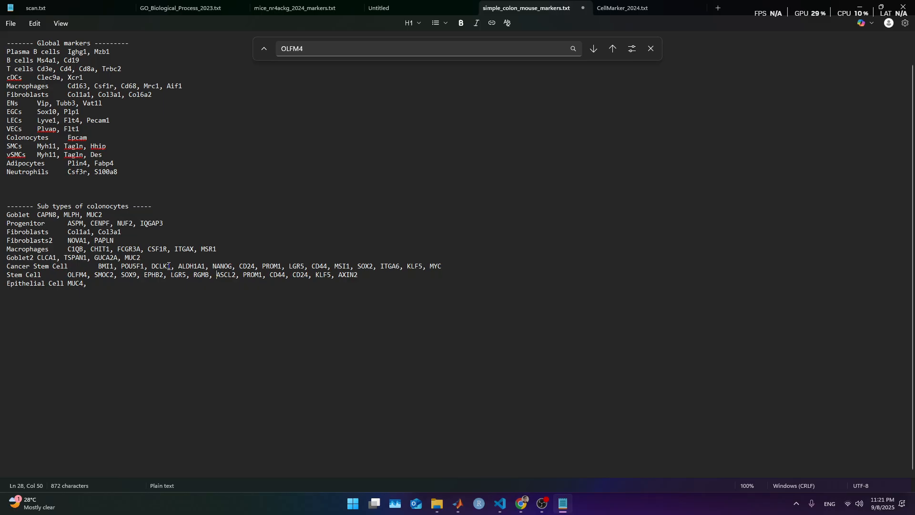
pyautogui.click(147, 244)
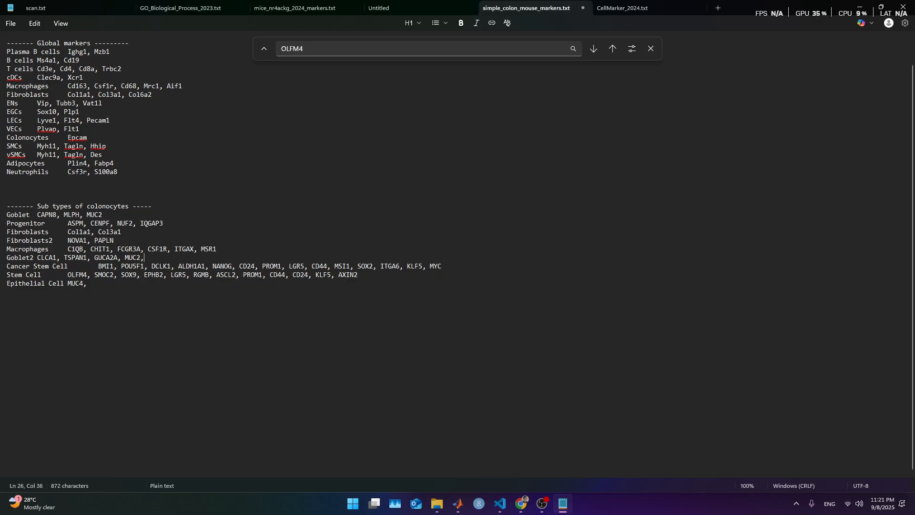
pyautogui.click(176, 216)
pyautogui.write(',')
pyautogui.hotkey('ctrl', 'v')
pyautogui.click(38, 258)
# Bring back the cluster 7 marker figure, show the DPP10 plot and copy the gene name from its title
pyautogui.click(521, 503)
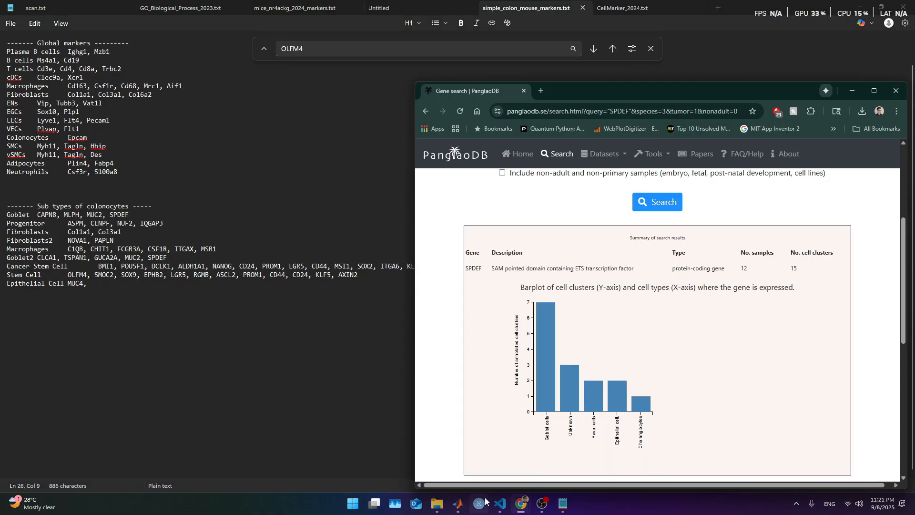
pyautogui.moveTo(458, 503)
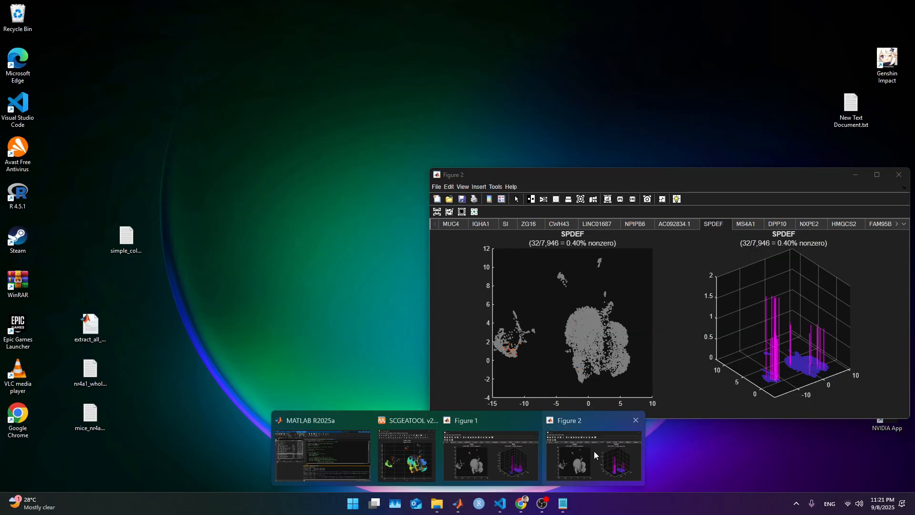
pyautogui.click(594, 451)
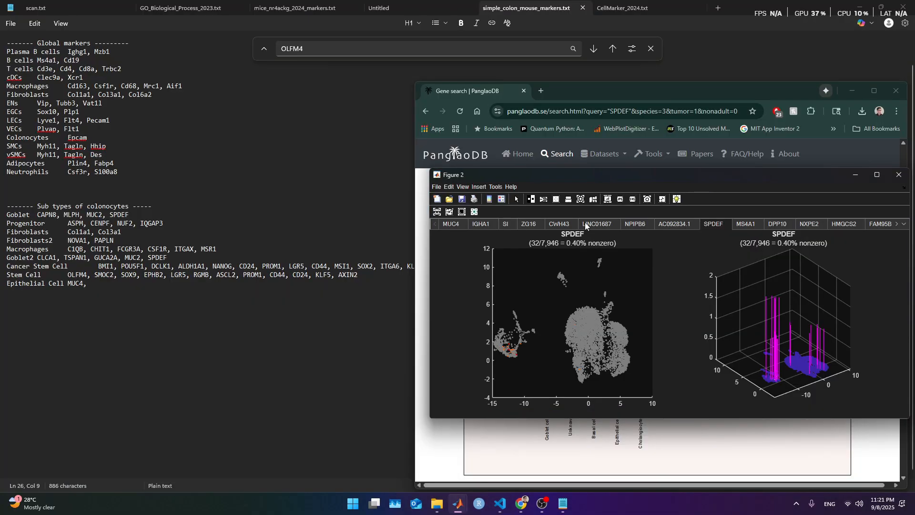
pyautogui.click(779, 224)
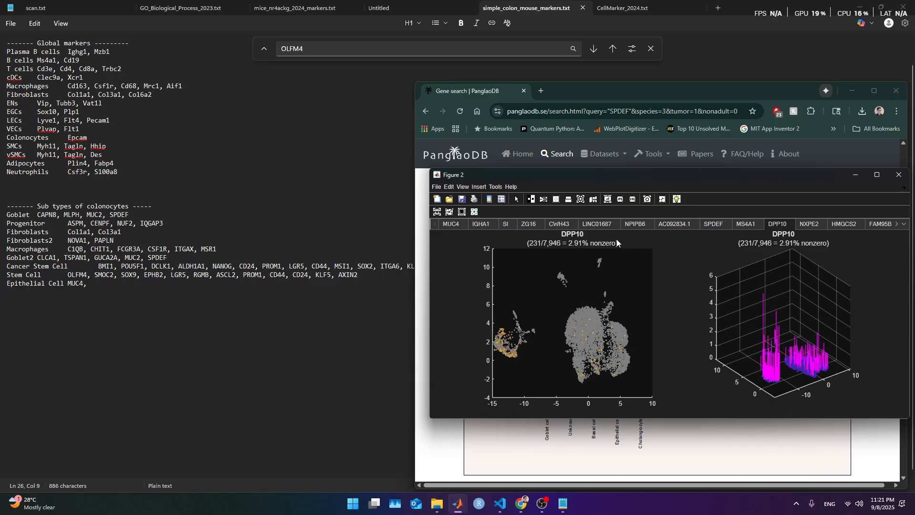
pyautogui.doubleClick(577, 234)
pyautogui.hotkey('ctrl', 'c')
# Search PanglaoDB for human cell types expressing DPP10 and view the cell type barplot
pyautogui.click(420, 448)
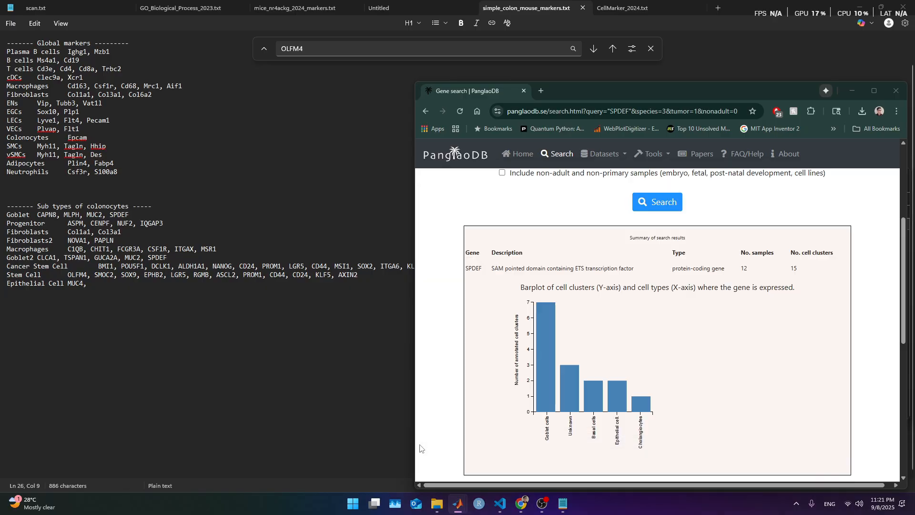
pyautogui.scroll(4, 627, 235)
pyautogui.doubleClick(589, 314)
pyautogui.hotkey('ctrl', 'v')
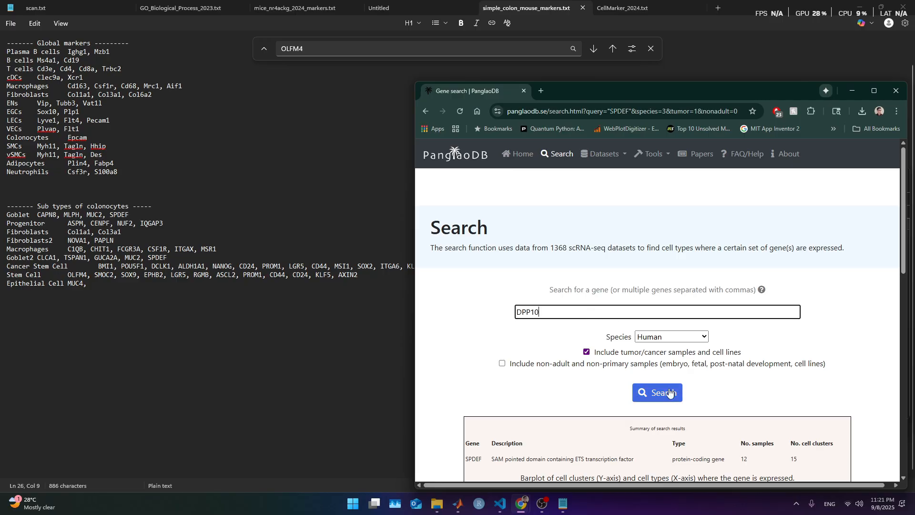
pyautogui.click(643, 392)
pyautogui.scroll(-4, 639, 357)
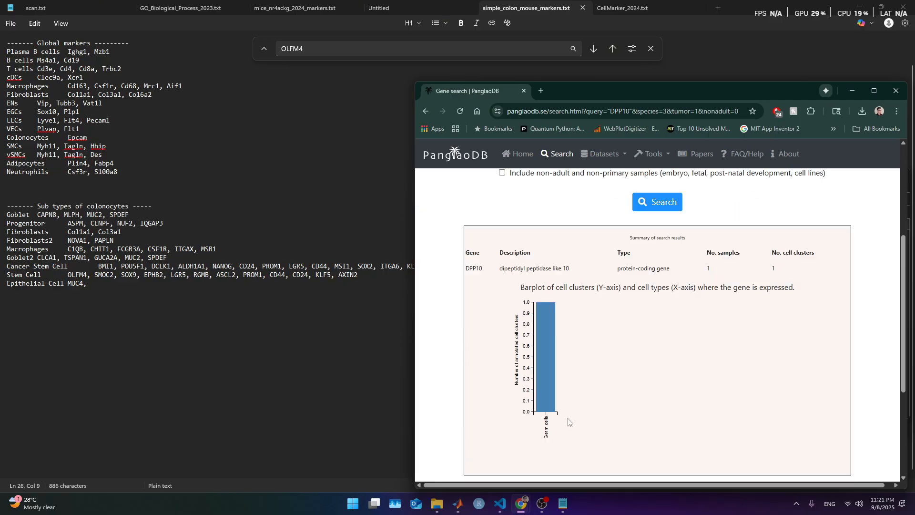
# Show the NXPE2 plot in the marker figure and try to transfer its gene name into the PanglaoDB search
pyautogui.hotkey('alt', 'Tab')
pyautogui.click(809, 224)
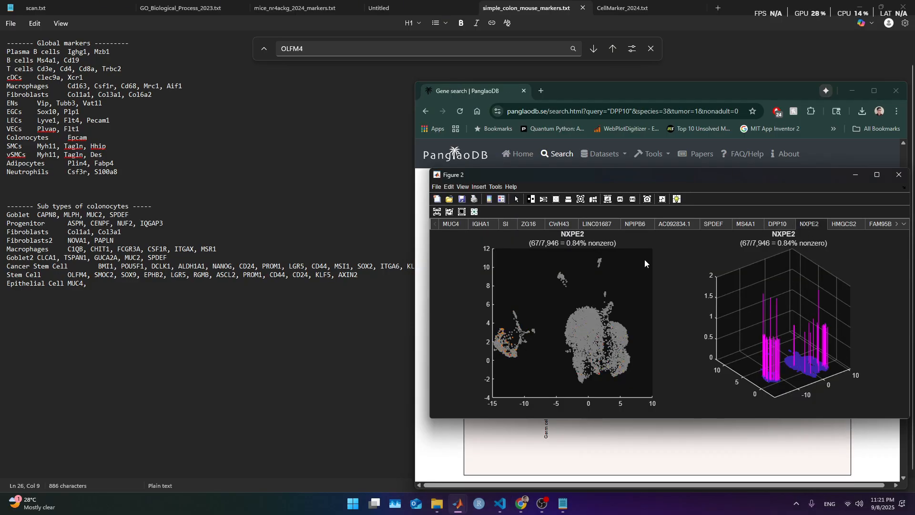
pyautogui.doubleClick(572, 235)
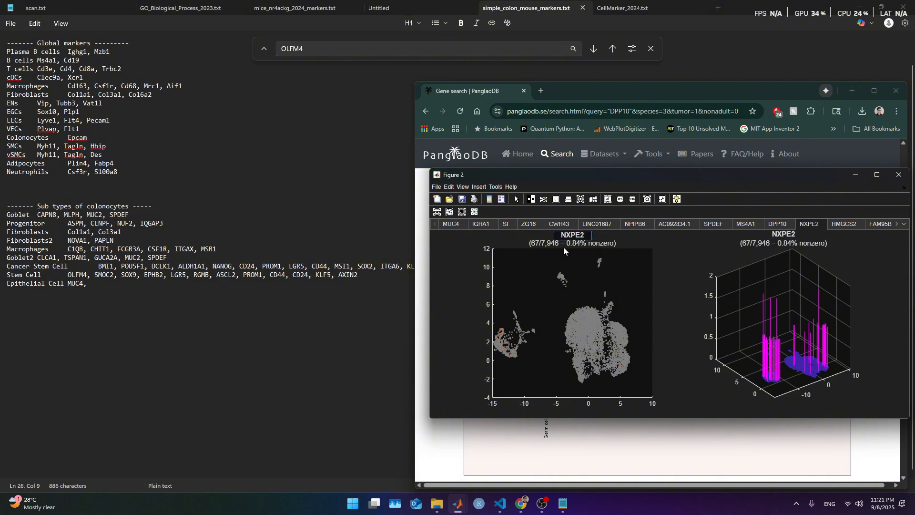
pyautogui.click(420, 463)
pyautogui.scroll(2, 620, 262)
pyautogui.doubleClick(602, 214)
pyautogui.hotkey('ctrl', 'v')
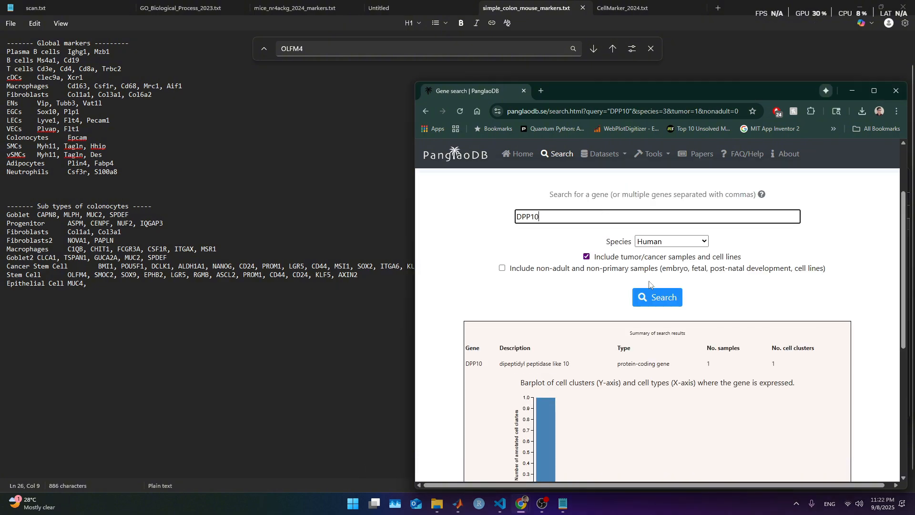
# Copy the NXPE2 gene name from its plot title and search PanglaoDB for human cell types expressing it
pyautogui.hotkey('alt', 'Tab')
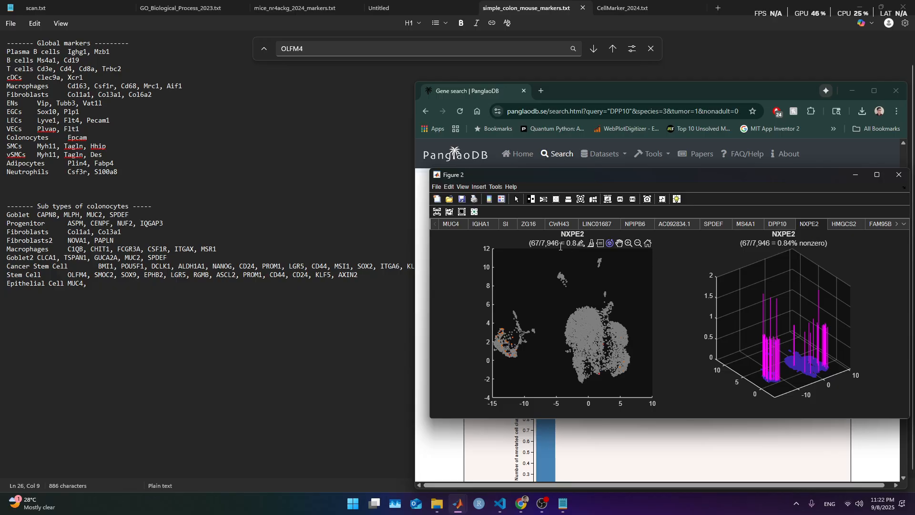
pyautogui.doubleClick(571, 233)
pyautogui.hotkey('ctrl', 'c')
pyautogui.hotkey('alt', 'Tab')
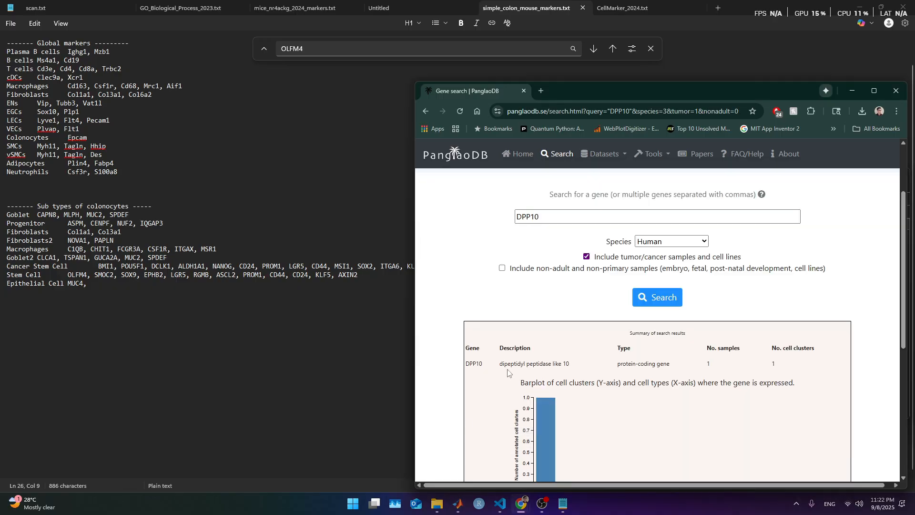
pyautogui.doubleClick(528, 217)
pyautogui.hotkey('ctrl', 'v')
pyautogui.click(648, 298)
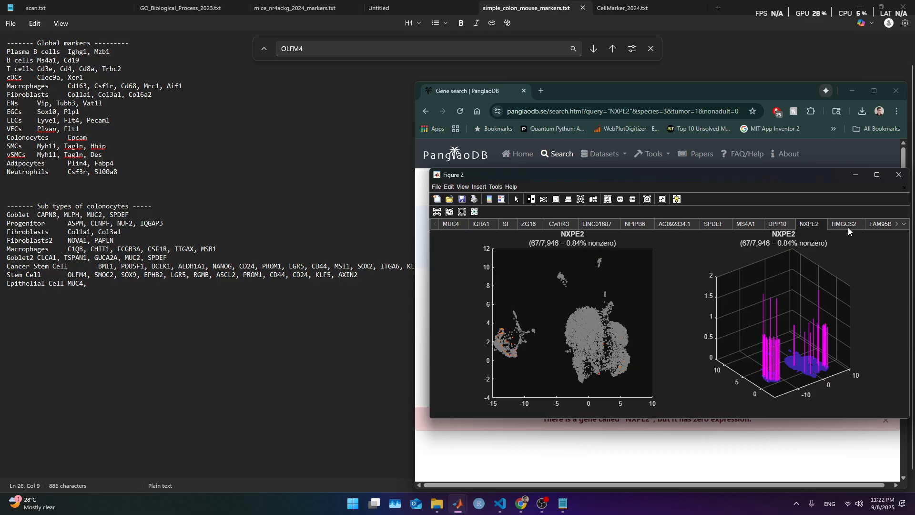
# Show the CAPN9 plot in the cluster 7 marker figure and copy the gene name from its title
pyautogui.click(888, 228)
pyautogui.click(894, 226)
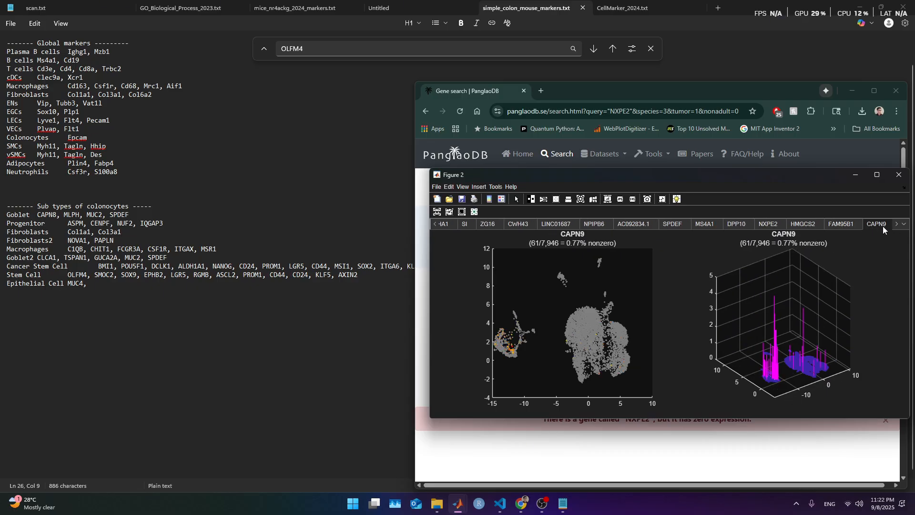
pyautogui.doubleClick(572, 234)
pyautogui.hotkey('ctrl', 'c')
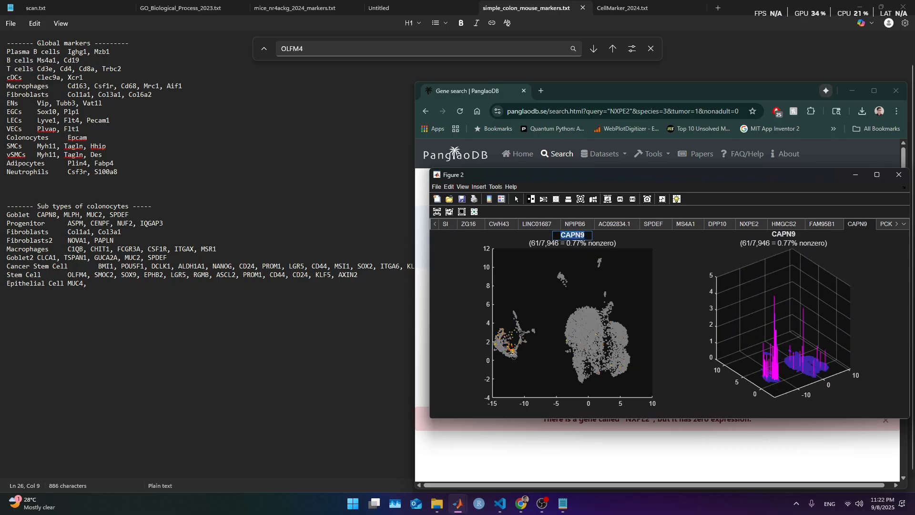
# Search PanglaoDB for human cell types expressing CAPN9 and view the cell type barplot
pyautogui.hotkey('alt', 'Tab')
pyautogui.hotkey('ctrl', 'a')
pyautogui.hotkey('ctrl', 'v')
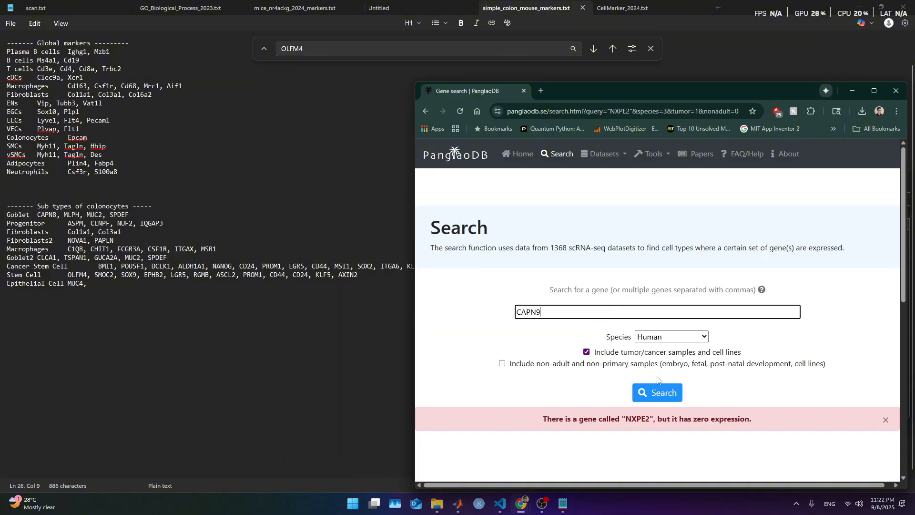
pyautogui.click(657, 398)
pyautogui.scroll(-10, 619, 270)
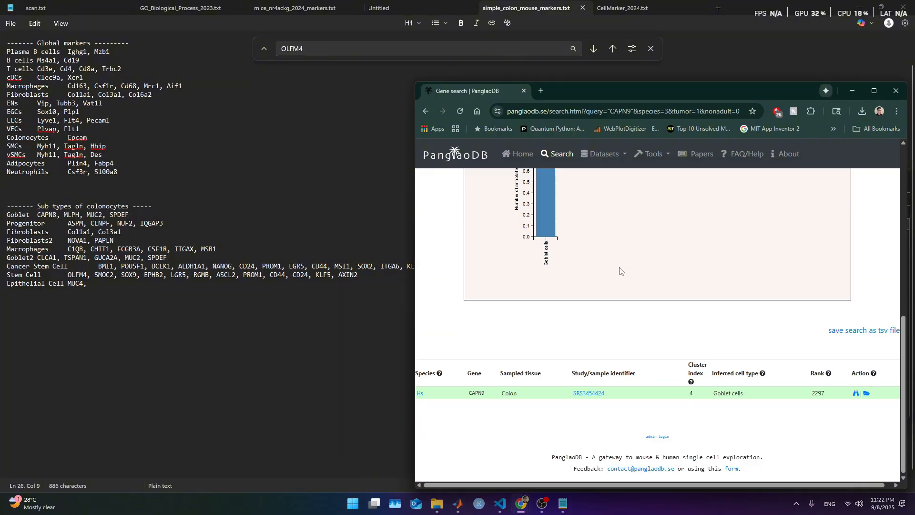
# Append CAPN9 to the Goblet and Goblet2 marker lists in simple_colon_mouse_markers.txt
pyautogui.click(231, 261)
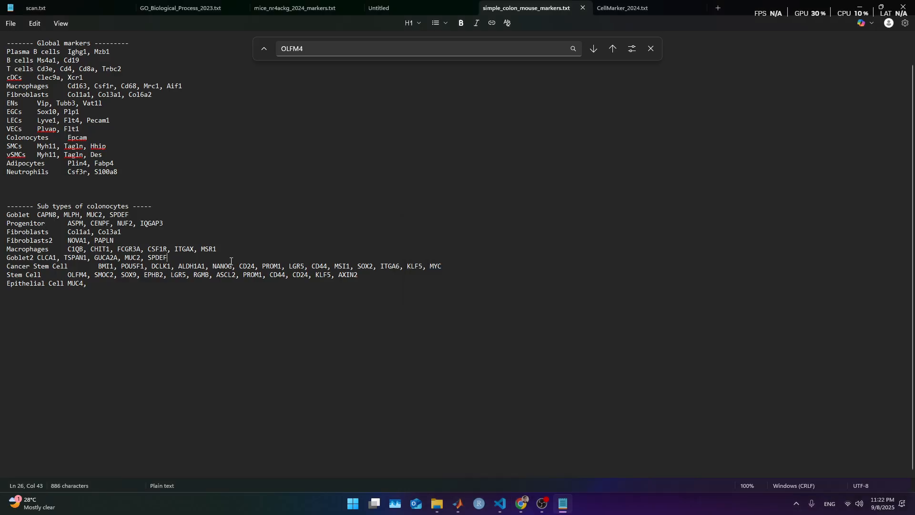
pyautogui.click(161, 215)
pyautogui.write(',')
pyautogui.hotkey('ctrl', 'v')
pyautogui.hotkey('alt', 'Tab')
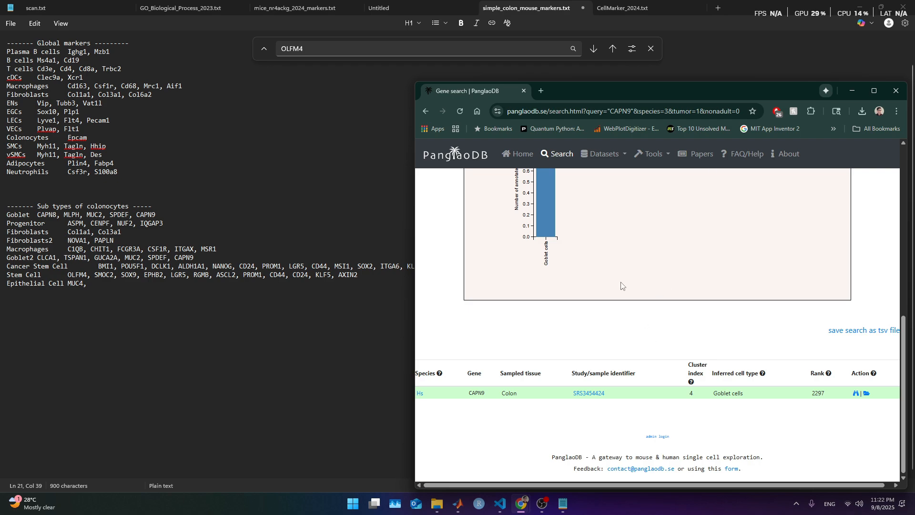
# Show the PCK1 plot in the cluster 7 marker figure and copy the gene name from its title
pyautogui.hotkey('alt', 'Tab')
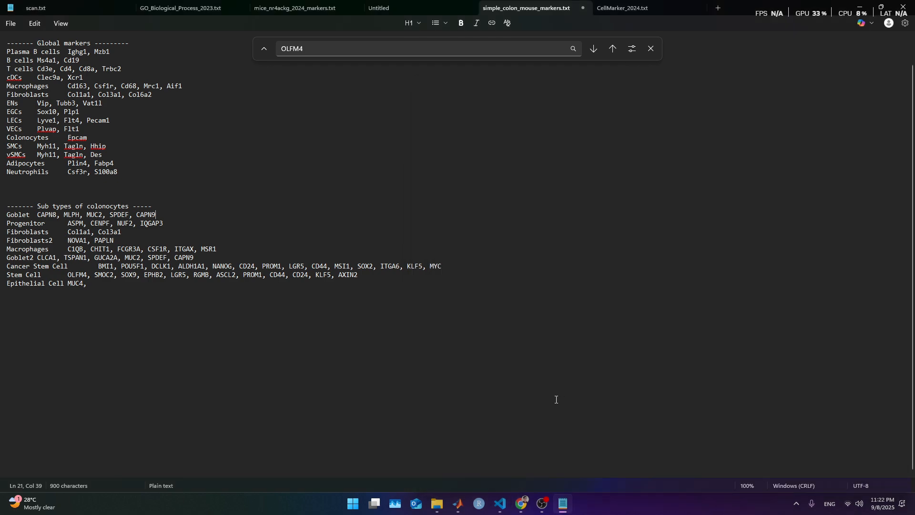
pyautogui.hotkey('alt', 'Tab')
pyautogui.hotkey('alt', 'Tab')
pyautogui.press('Tab')
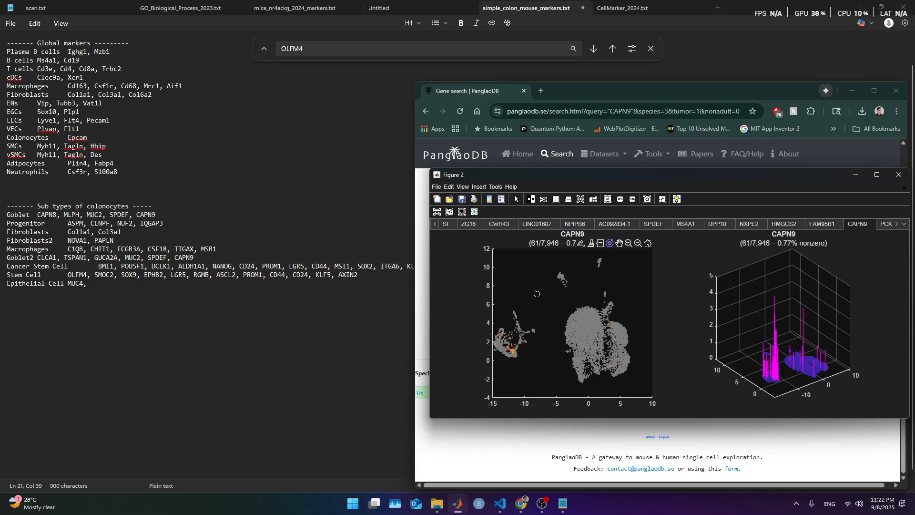
pyautogui.click(887, 225)
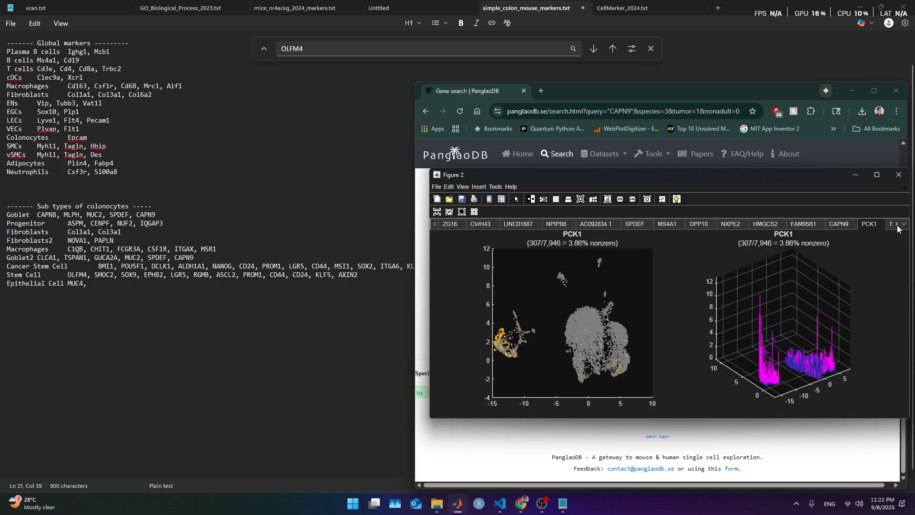
pyautogui.click(896, 224)
pyautogui.click(897, 226)
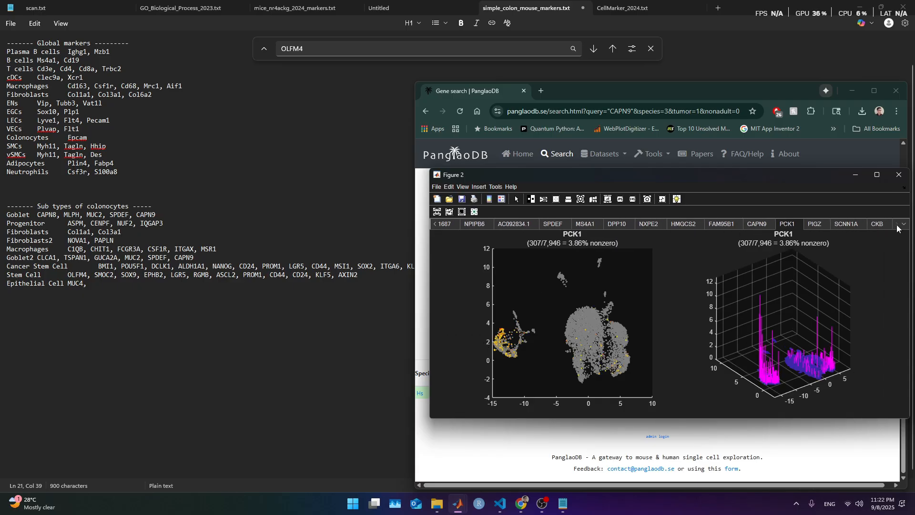
pyautogui.click(579, 235)
pyautogui.hotkey('ctrl', 'c')
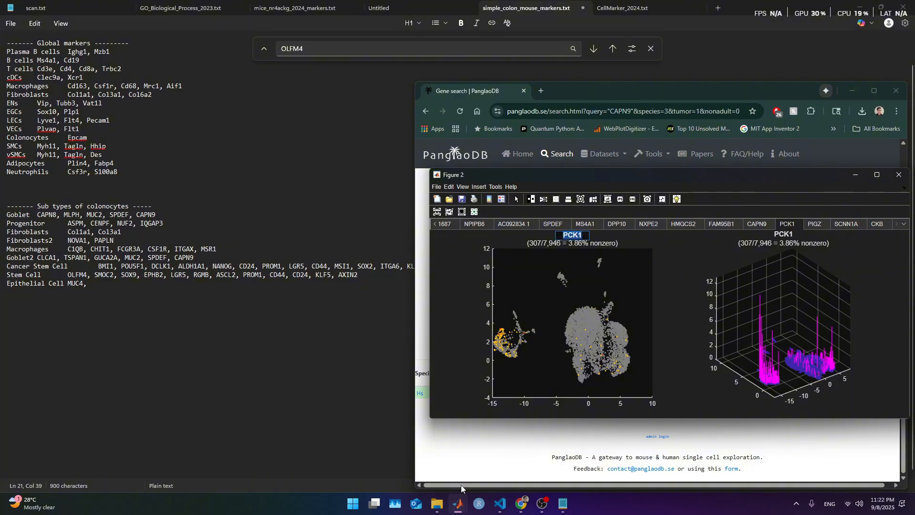
# Search PanglaoDB for human cell types expressing PCK1 and view the cell type barplot
pyautogui.click(458, 504)
pyautogui.scroll(10, 596, 351)
pyautogui.doubleClick(620, 315)
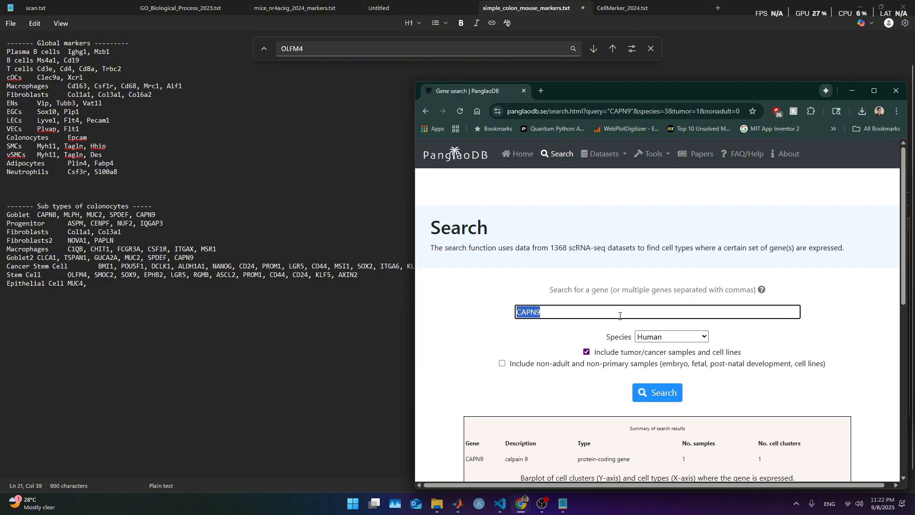
pyautogui.hotkey('ctrl', 'v')
pyautogui.click(662, 394)
pyautogui.scroll(-4, 614, 366)
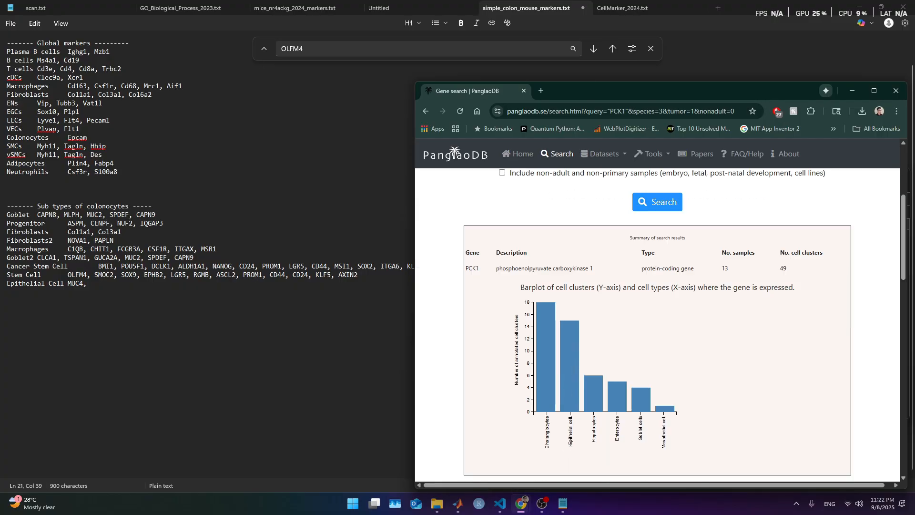
# Append PCK1 to the Epithelial Cell marker list in the text file
pyautogui.click(243, 359)
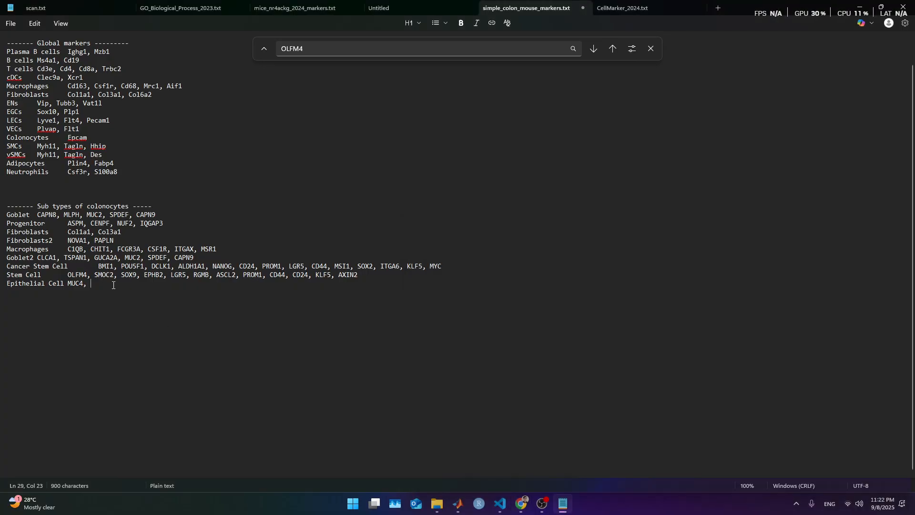
pyautogui.hotkey('ctrl', 'v')
pyautogui.hotkey('alt', 'Tab')
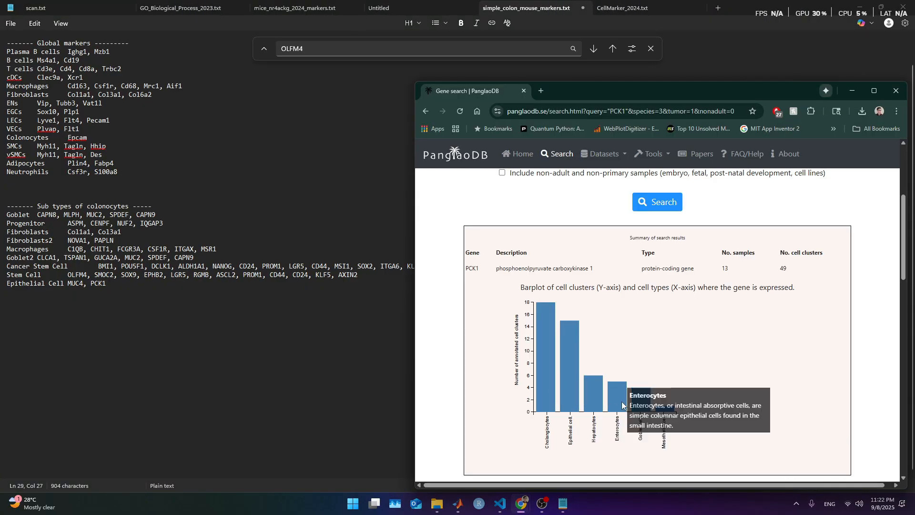
# Add PCK1 to the Goblet and Goblet2 marker lists and delete the Epithelial Cell line
pyautogui.click(133, 285)
pyautogui.doubleClick(126, 283)
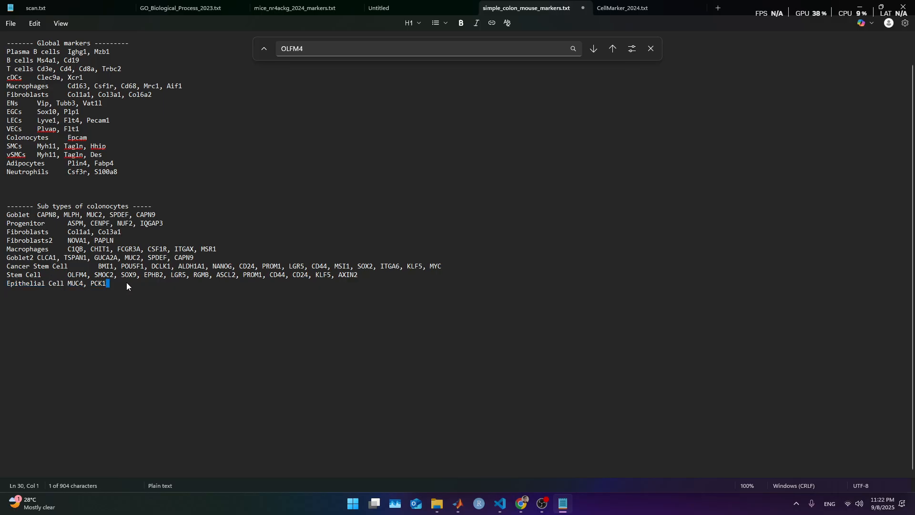
pyautogui.click(125, 285)
pyautogui.click(189, 212)
pyautogui.write(', PCK1')
pyautogui.doubleClick(68, 284)
pyautogui.tripleClick(68, 284)
pyautogui.press('BackSpace')
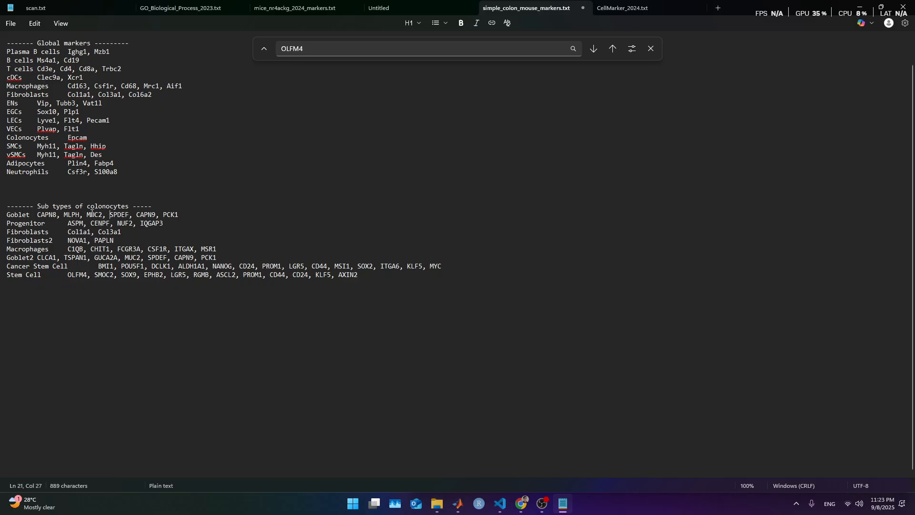
# Move the Goblet2 marker line directly below the Goblet line and save the marker file
pyautogui.doubleClick(100, 215)
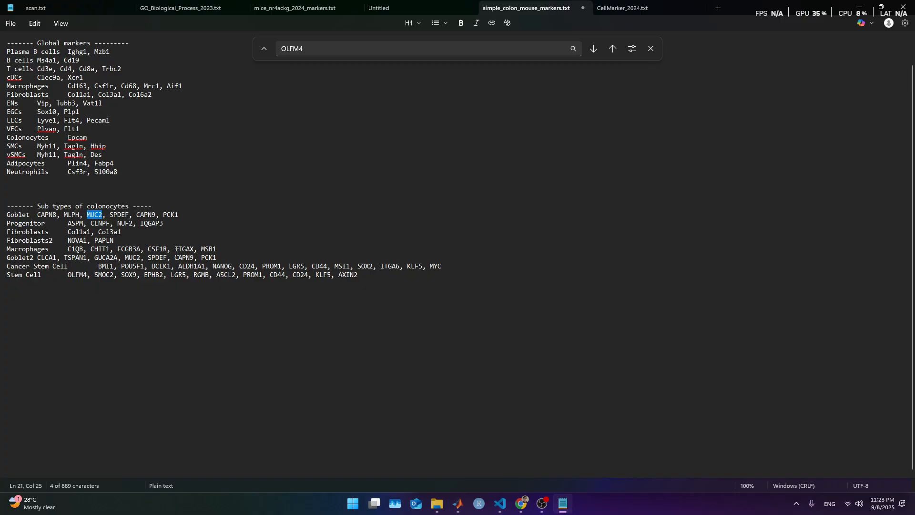
pyautogui.tripleClick(138, 254)
pyautogui.hotkey('ctrl', 'c')
pyautogui.press('BackSpace')
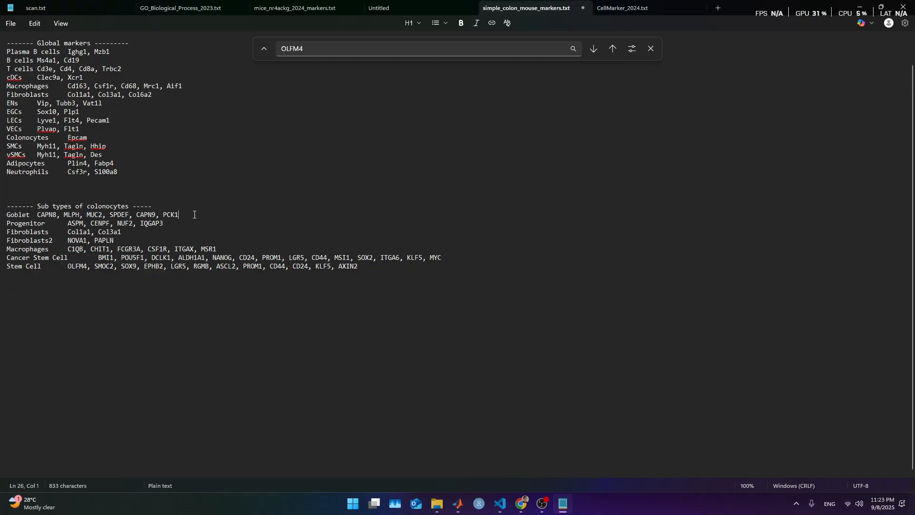
pyautogui.press('Return')
pyautogui.hotkey('ctrl', 'v')
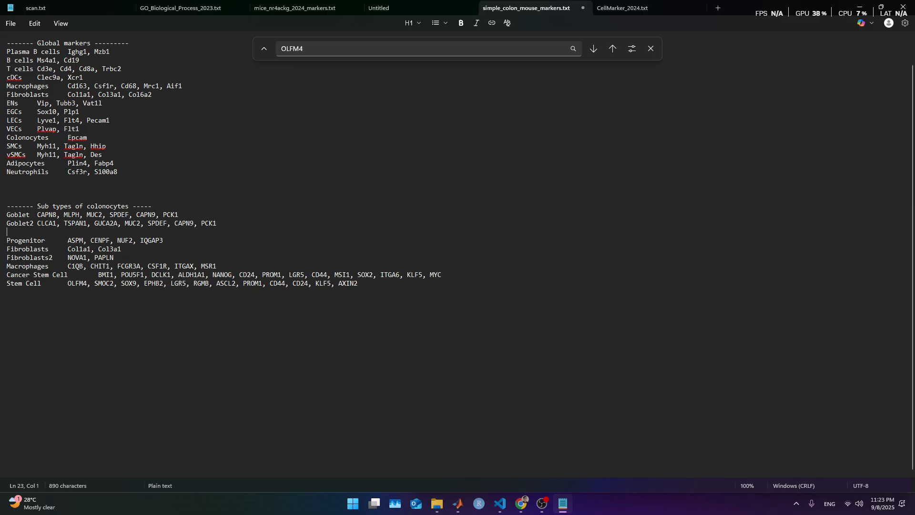
pyautogui.press('BackSpace')
# Look through the PIGZ, SCNN1A and CKB plots in the marker figure and copy the SCNN1A gene name from its title
pyautogui.hotkey('alt', 'Tab')
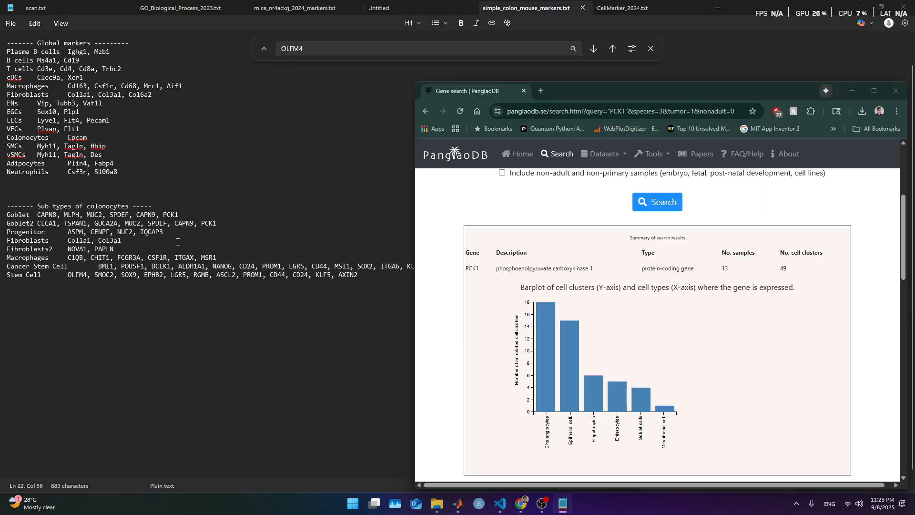
pyautogui.scroll(4, 698, 178)
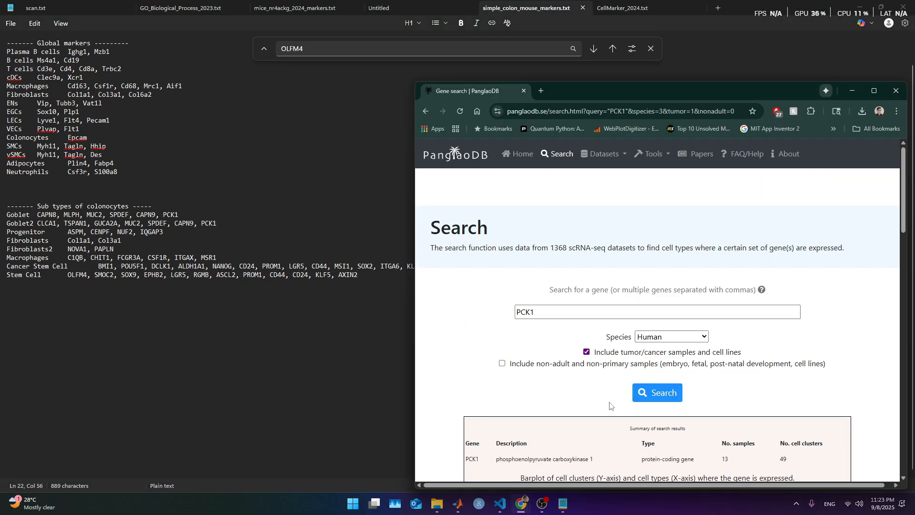
pyautogui.moveTo(467, 505)
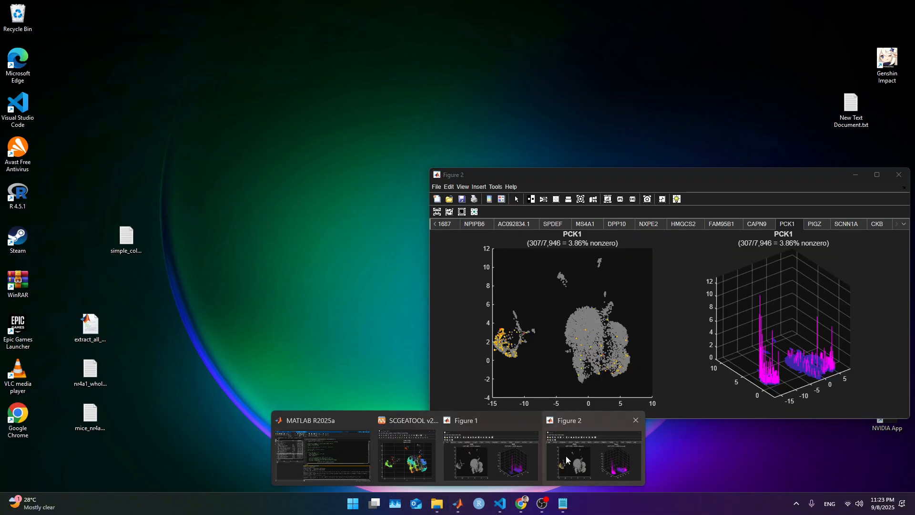
pyautogui.click(565, 455)
pyautogui.click(812, 223)
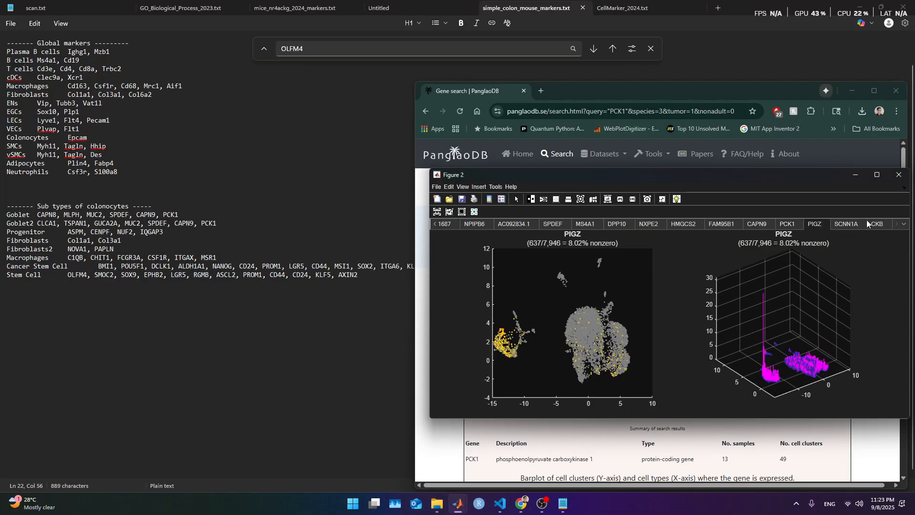
pyautogui.click(855, 223)
pyautogui.click(876, 223)
pyautogui.click(903, 224)
pyautogui.click(866, 225)
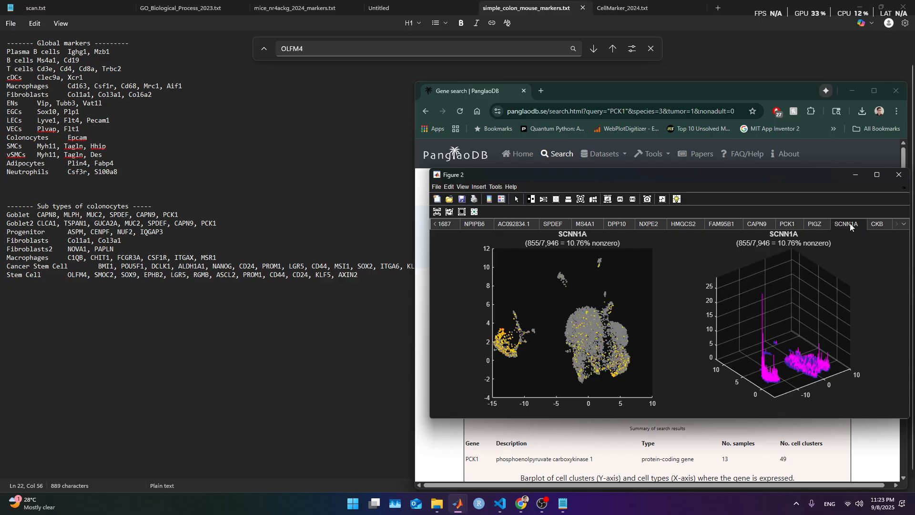
pyautogui.doubleClick(572, 235)
pyautogui.hotkey('ctrl', 'c')
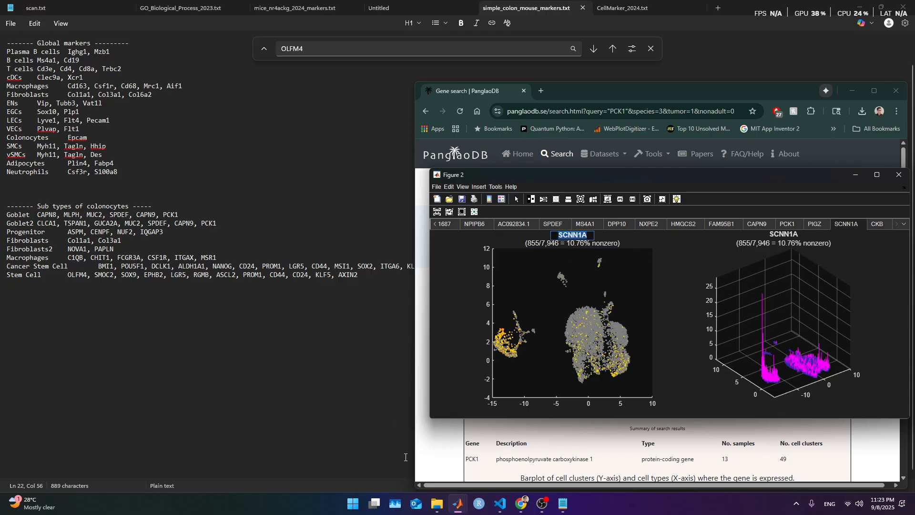
# Search PanglaoDB for human cell types expressing SCNN1A, view the barplot and clear the search field
pyautogui.click(431, 459)
pyautogui.doubleClick(590, 310)
pyautogui.hotkey('ctrl', 'v')
pyautogui.click(645, 388)
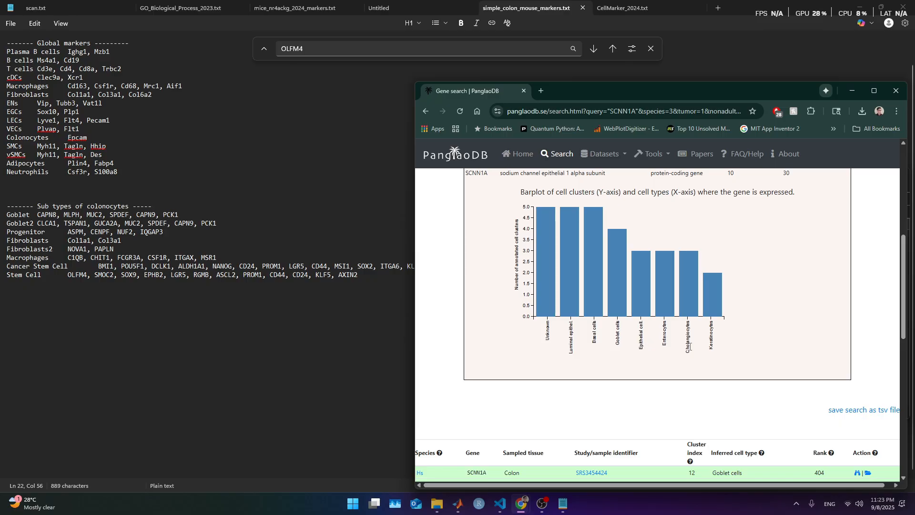
pyautogui.scroll(6, 676, 331)
pyautogui.doubleClick(576, 315)
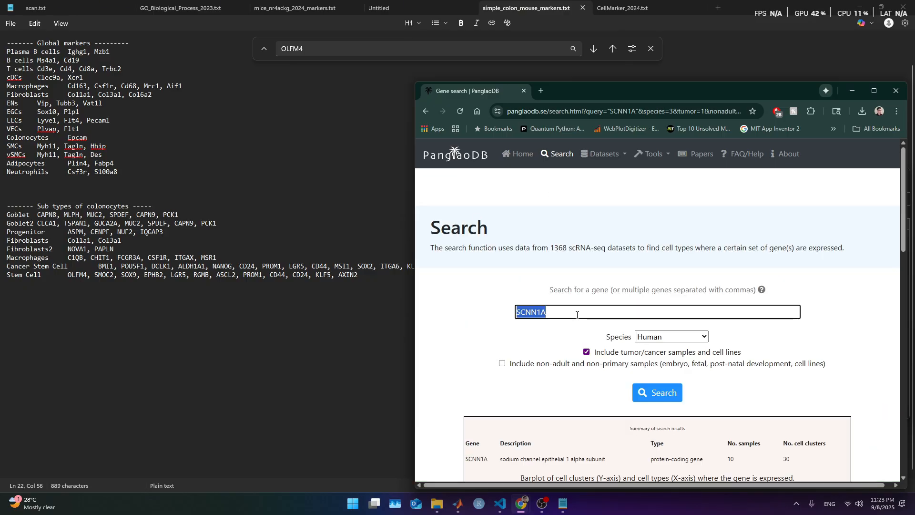
pyautogui.press('BackSpace')
# Copy all colonocyte subtype marker lines, from Goblet through Stem Cell, in the text file
pyautogui.click(357, 275)
pyautogui.moveTo(357, 275); pyautogui.dragTo(1, 214)
pyautogui.click(521, 504)
pyautogui.click(520, 504)
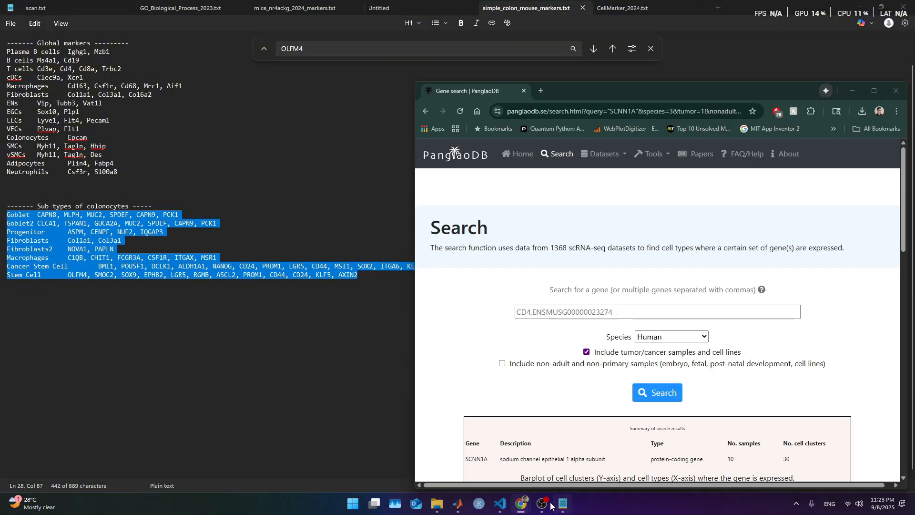
# Close the cluster 7 marker gene figure
pyautogui.moveTo(468, 506)
pyautogui.click(593, 448)
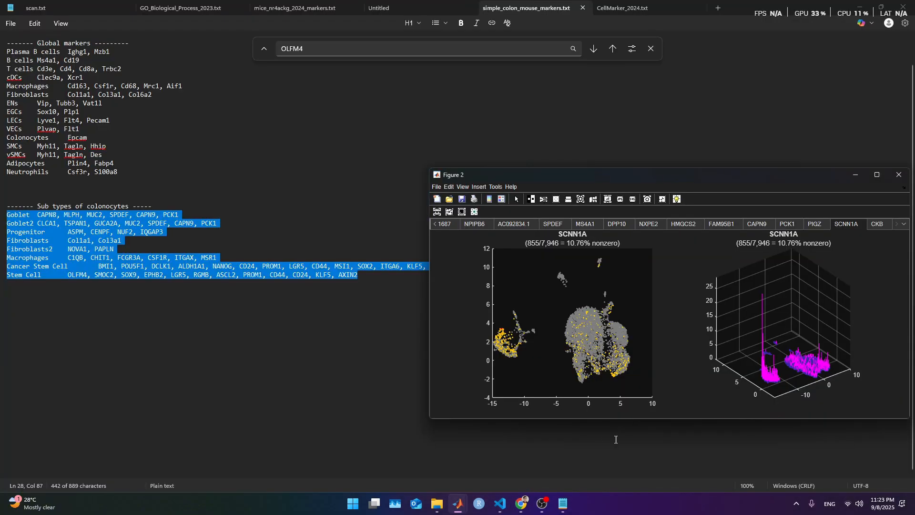
pyautogui.click(879, 175)
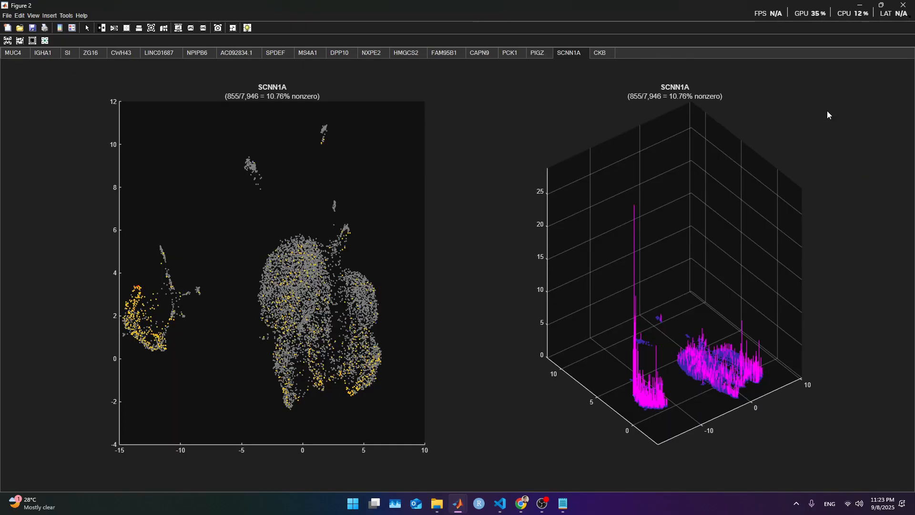
pyautogui.click(903, 5)
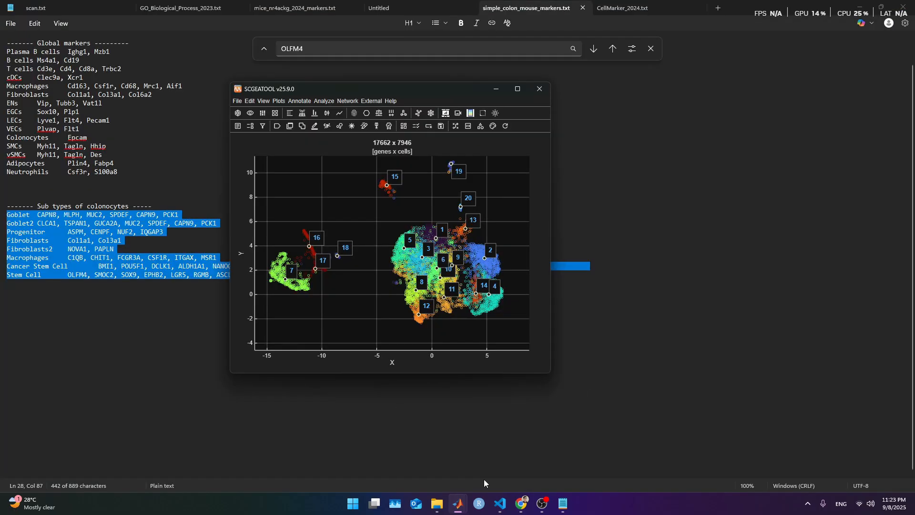
# Annotate the cell types using customized marker genes, with the copied subtype list as markers and automatic assignment to clusters
pyautogui.click(315, 101)
pyautogui.moveTo(300, 101)
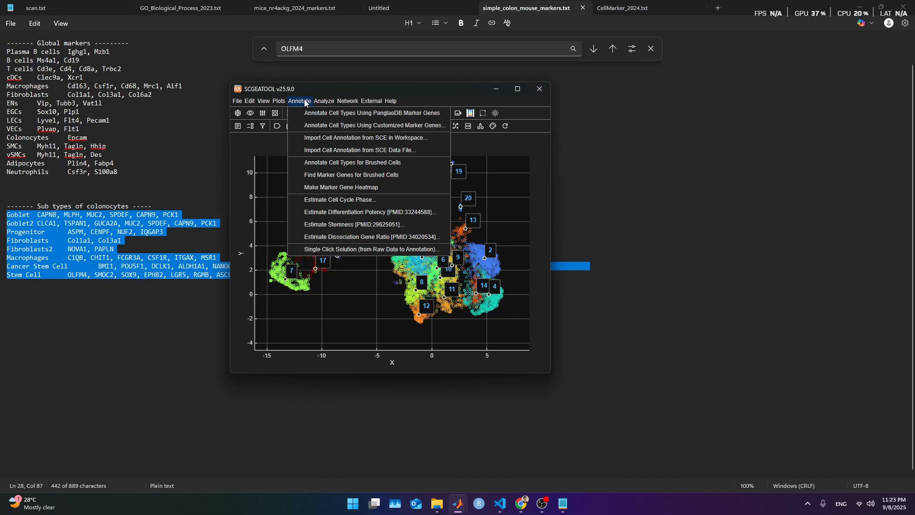
pyautogui.click(302, 123)
pyautogui.click(404, 260)
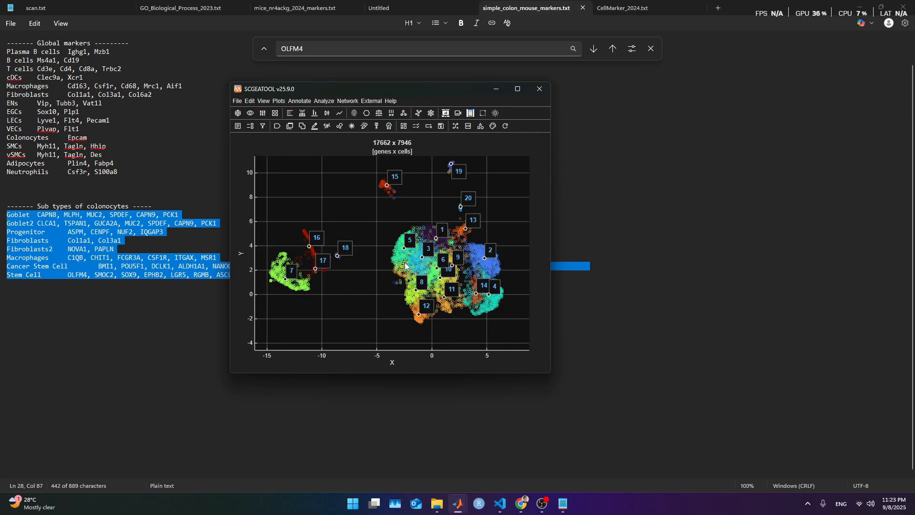
pyautogui.hotkey('ctrl', 'a')
pyautogui.hotkey('ctrl', 'v')
pyautogui.click(426, 317)
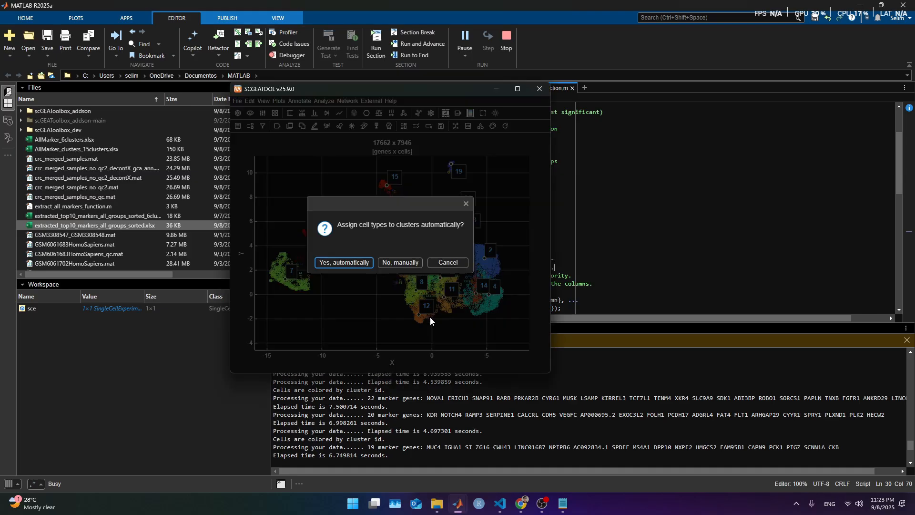
pyautogui.click(355, 263)
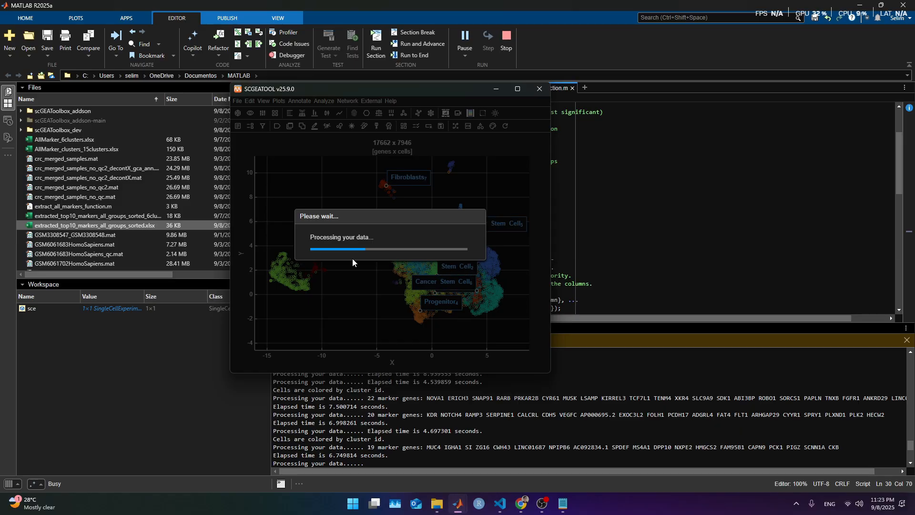
pyautogui.moveTo(359, 216); pyautogui.dragTo(286, 98)
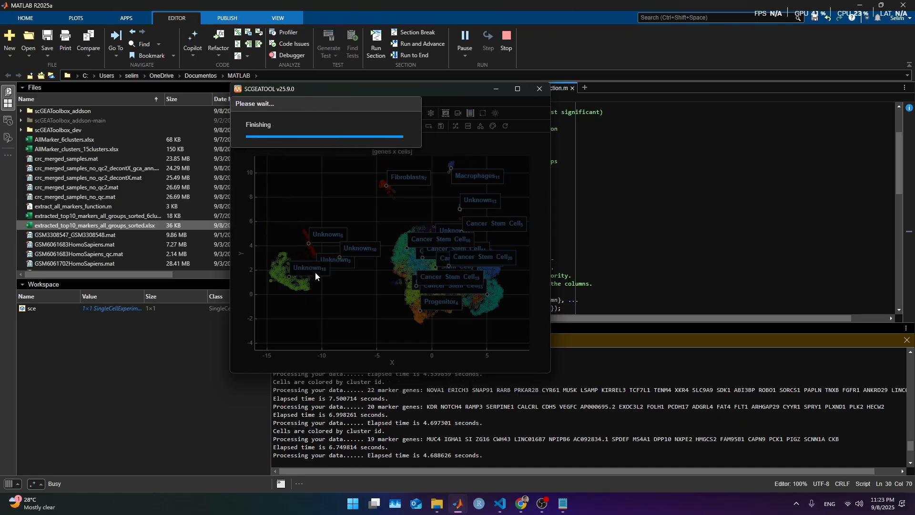
# Move the Unknown label aside on the annotated cell plot and compare the assigned cell types with the subtype marker list
pyautogui.click(347, 262)
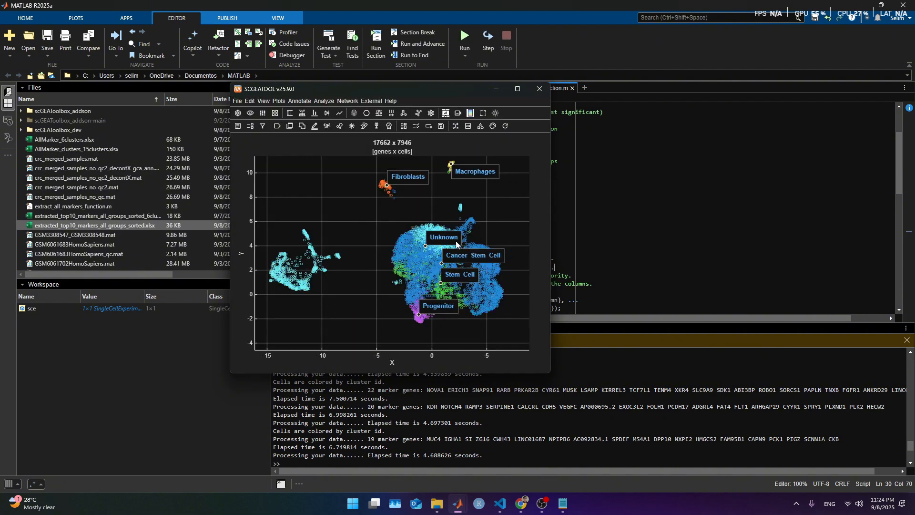
pyautogui.moveTo(457, 245); pyautogui.dragTo(373, 244)
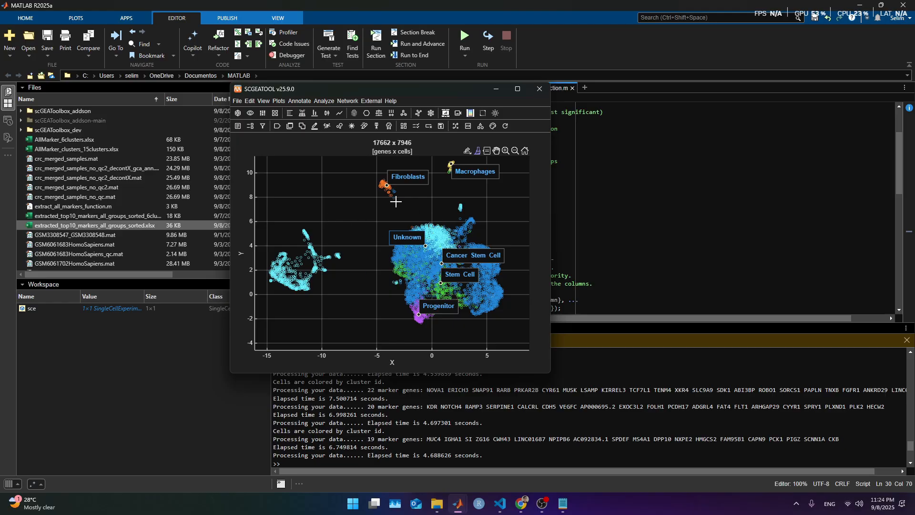
pyautogui.click(561, 448)
pyautogui.click(563, 503)
pyautogui.click(226, 309)
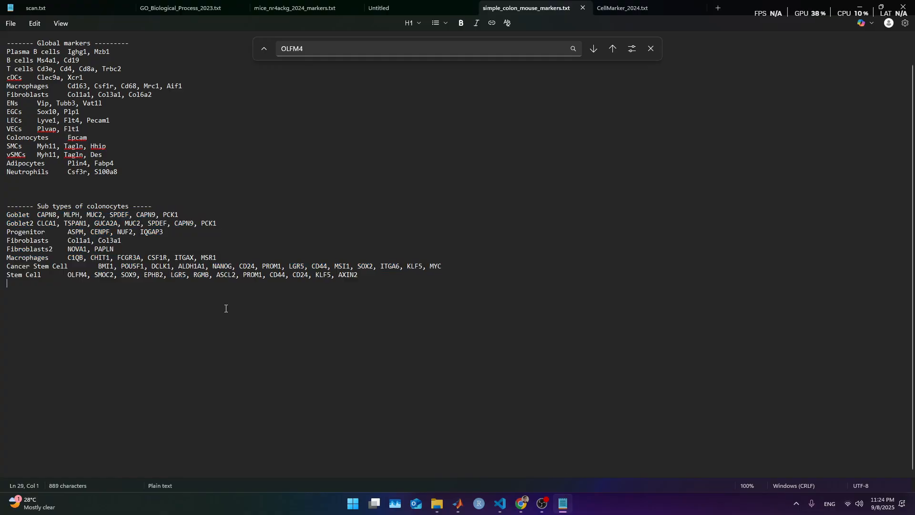
pyautogui.moveTo(458, 504)
pyautogui.click(530, 469)
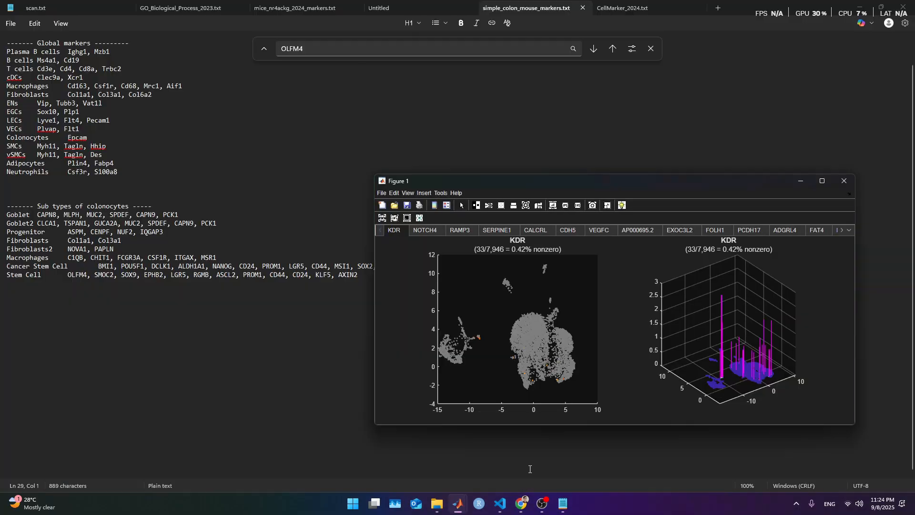
pyautogui.click(455, 452)
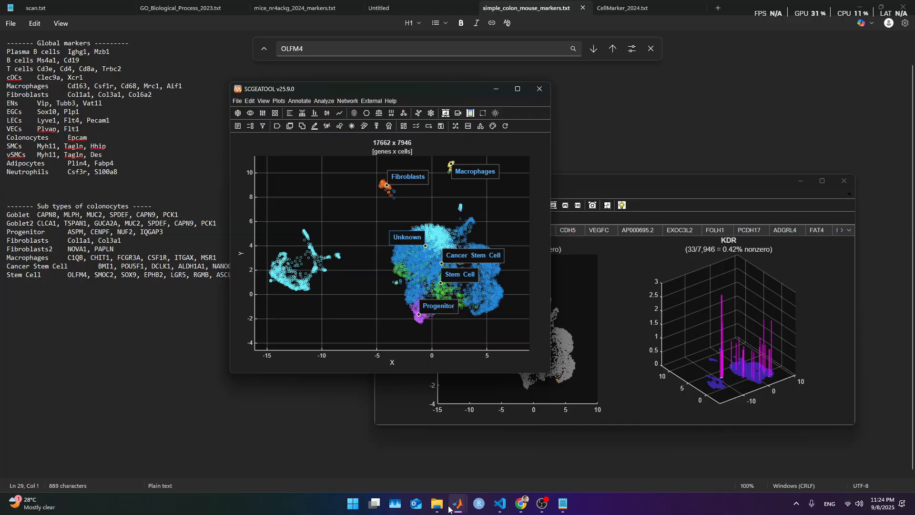
pyautogui.click(627, 384)
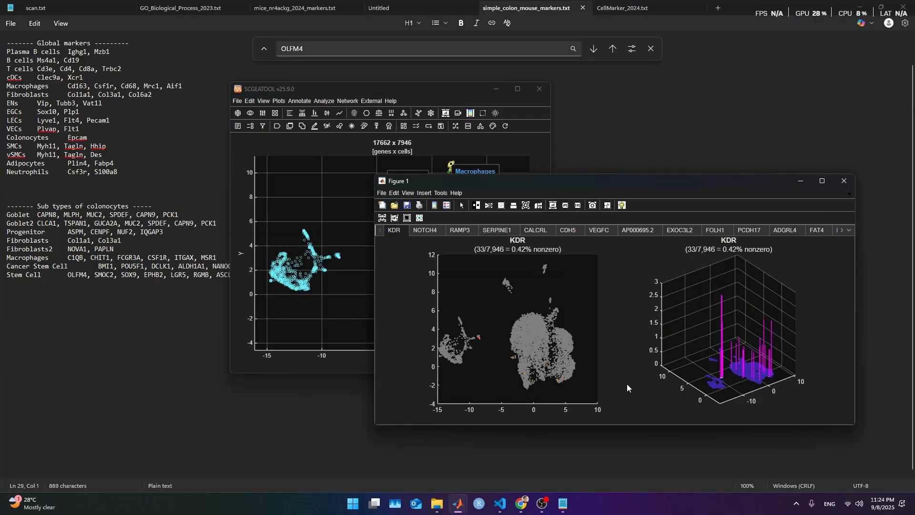
# Turn off the cell type labels and label the cell groups by cluster ID instead
pyautogui.click(293, 141)
pyautogui.click(280, 122)
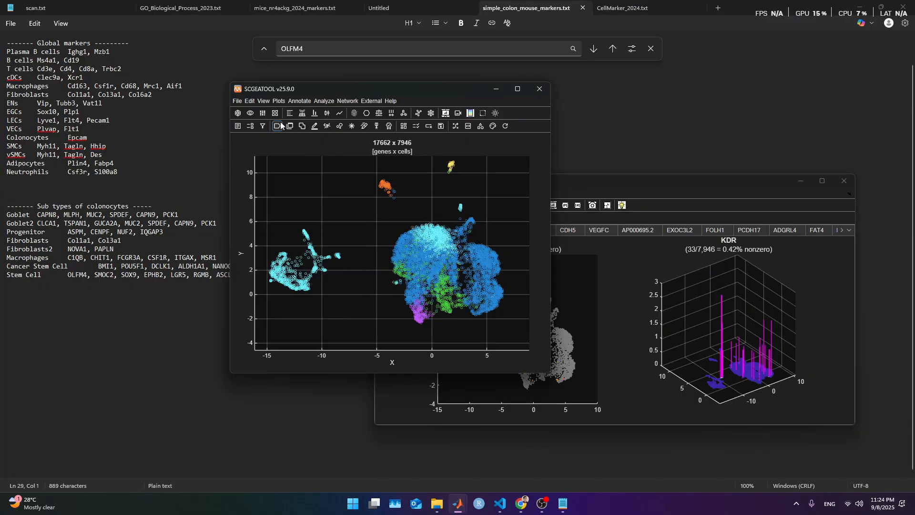
pyautogui.click(280, 122)
pyautogui.click(341, 171)
pyautogui.click(364, 349)
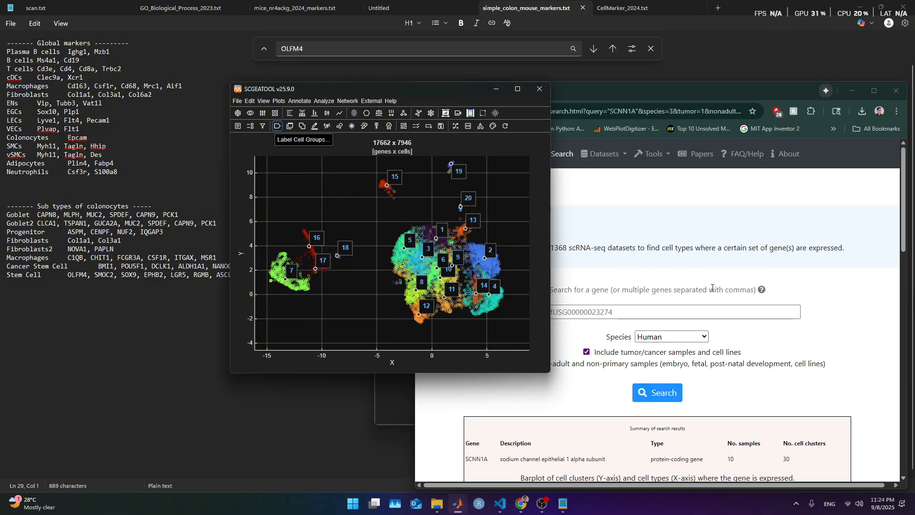
# Close the old marker gene figure and find 20 marker genes for the small cluster 18
pyautogui.click(412, 401)
pyautogui.click(406, 402)
pyautogui.click(847, 184)
pyautogui.click(320, 278)
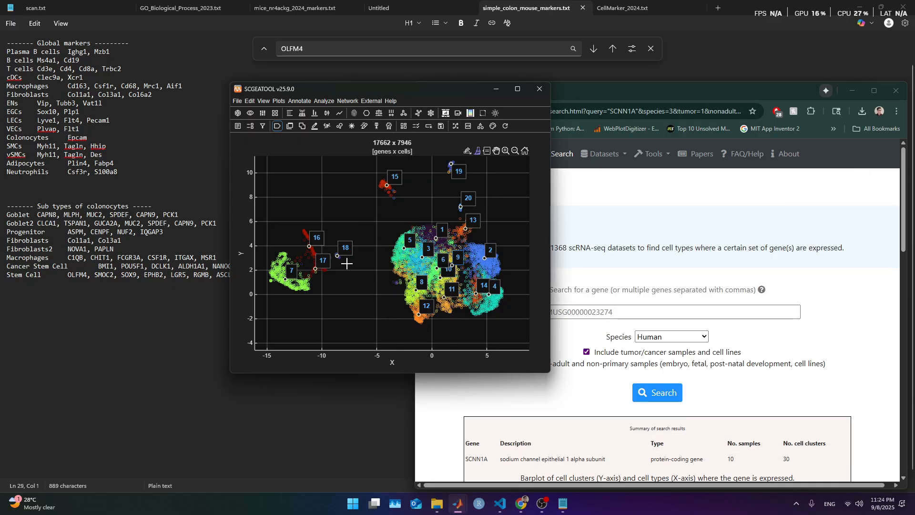
pyautogui.click(375, 126)
pyautogui.click(348, 264)
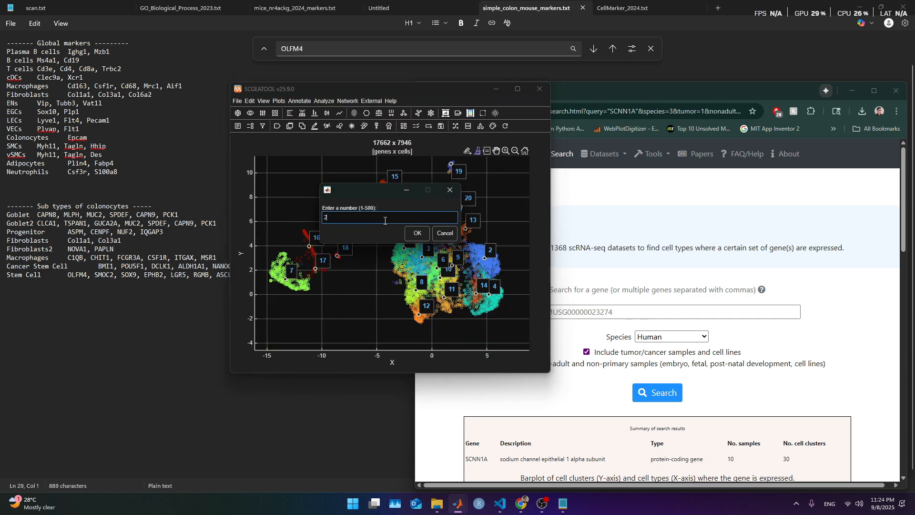
pyautogui.write('20')
pyautogui.press('Return')
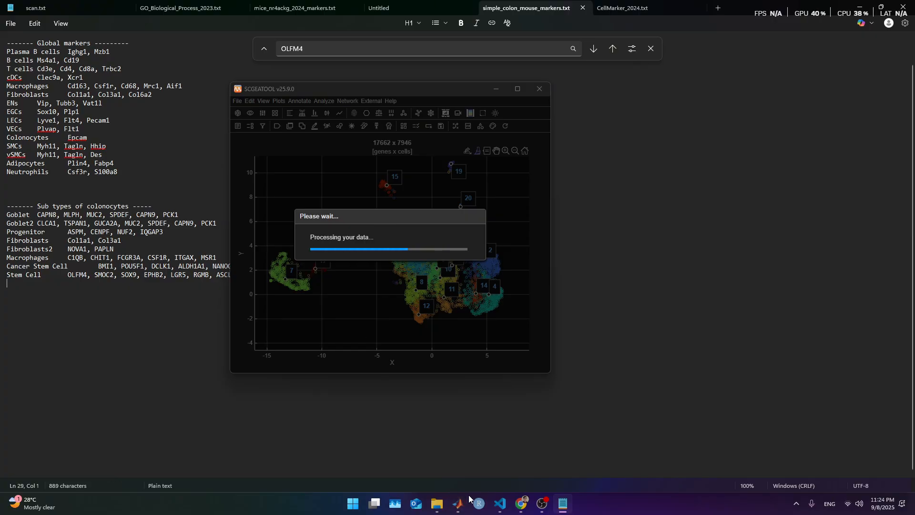
# Move the new marker figure aside and view the expression plots of NOTCH4, RAMP3, SERPINE1 and CALCRL
pyautogui.moveTo(454, 507)
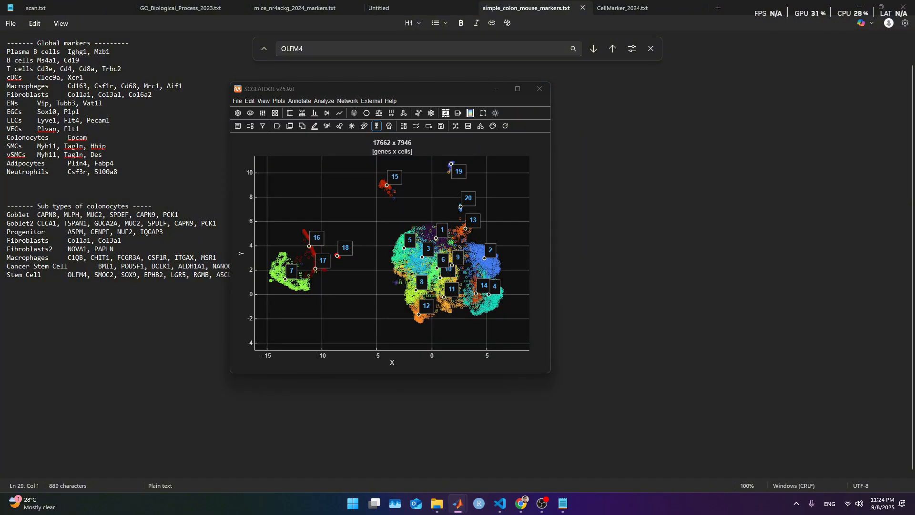
pyautogui.moveTo(459, 172); pyautogui.dragTo(694, 184)
pyautogui.click(474, 230)
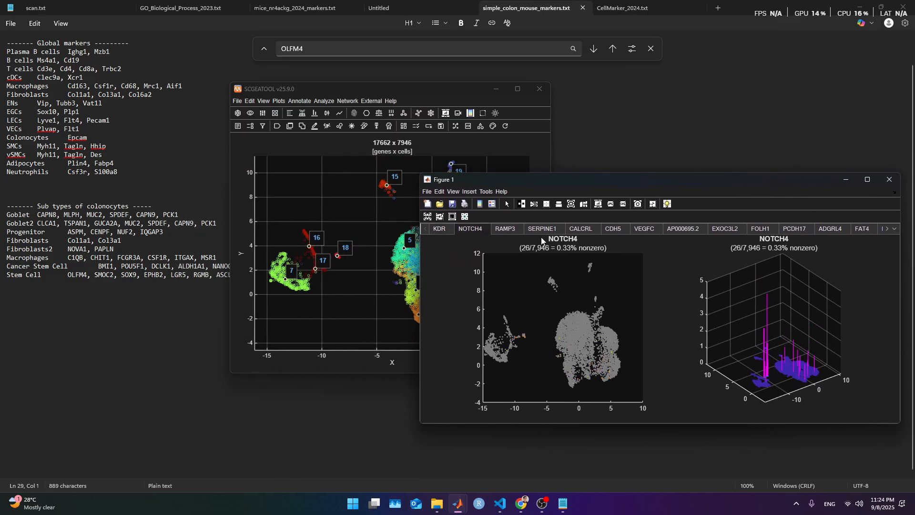
pyautogui.click(516, 228)
pyautogui.click(540, 227)
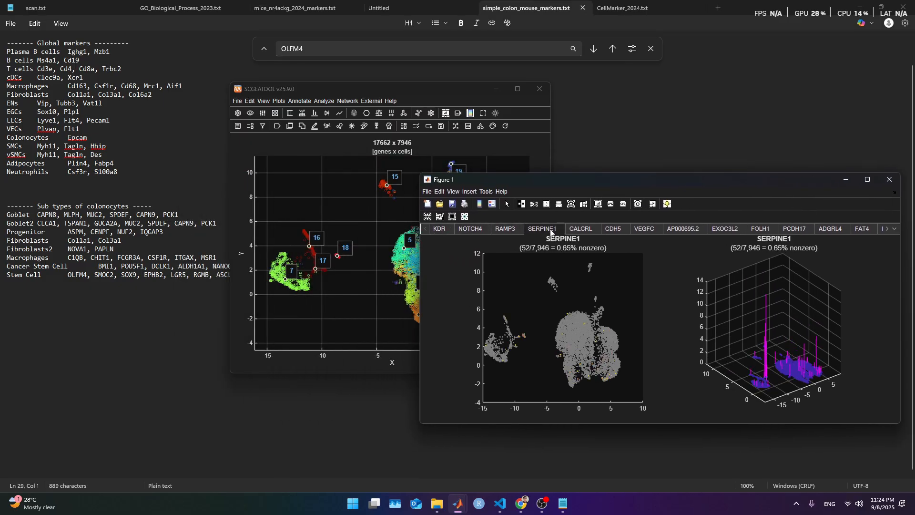
pyautogui.click(586, 230)
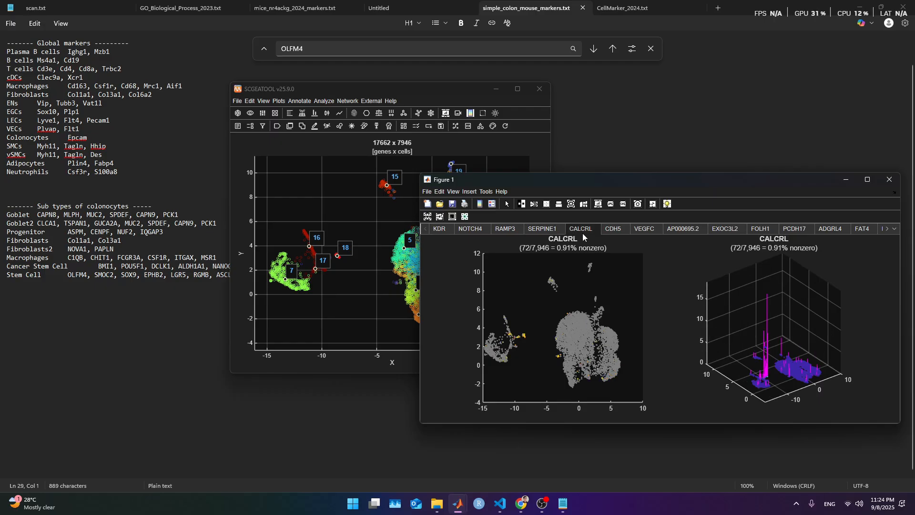
# Copy the gene name CALCRL from its plot, search PanglaoDB for human cell types expressing it and view the barplot
pyautogui.doubleClick(578, 238)
pyautogui.hotkey('ctrl', 'c')
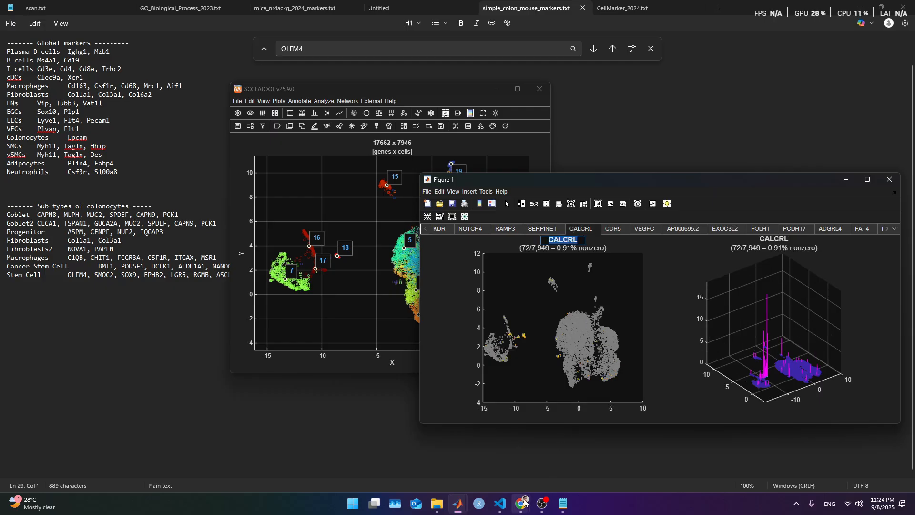
pyautogui.moveTo(522, 503)
pyautogui.click(572, 448)
pyautogui.click(594, 315)
pyautogui.hotkey('ctrl', 'v')
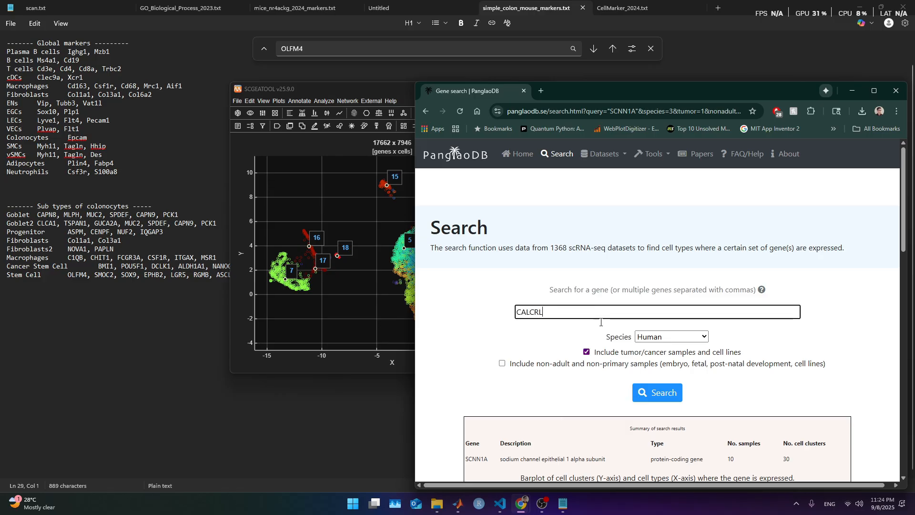
pyautogui.click(659, 390)
pyautogui.scroll(-2, 583, 329)
pyautogui.scroll(-2, 578, 327)
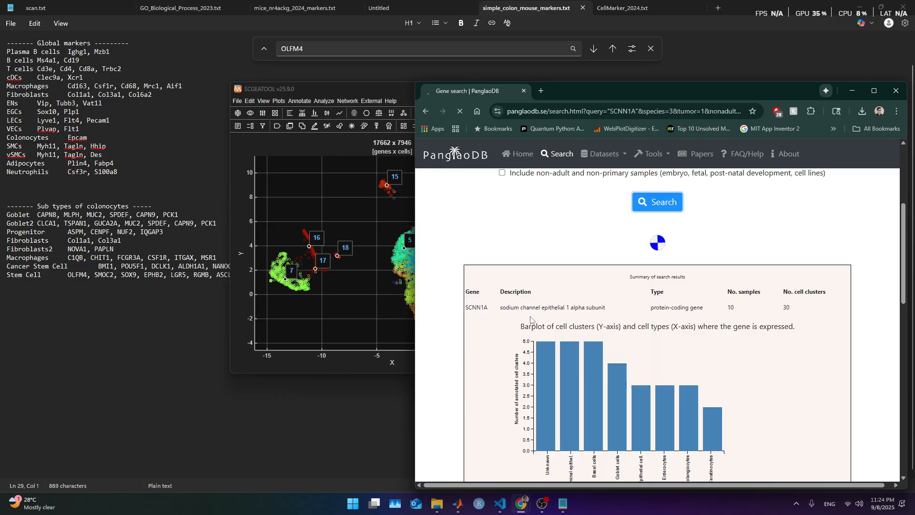
pyautogui.scroll(-4, 562, 388)
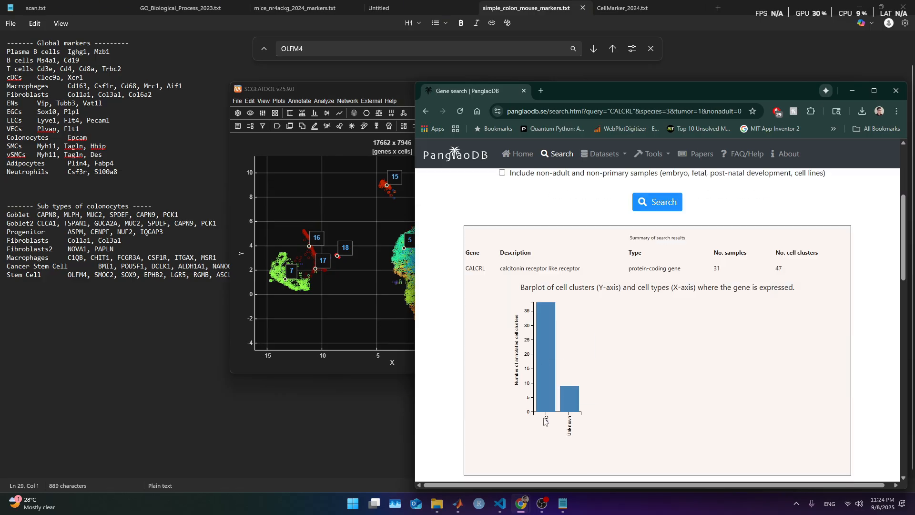
# Add an EC line with the marker CALCRL below Stem Cell in the markers text file
pyautogui.click(93, 307)
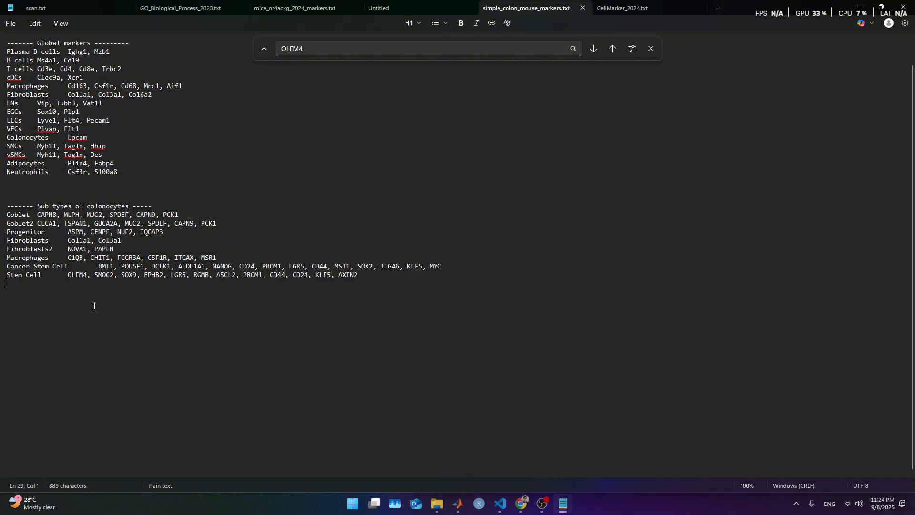
pyautogui.press('Home')
pyautogui.write('EC')
pyautogui.hotkey('alt', 'Tab')
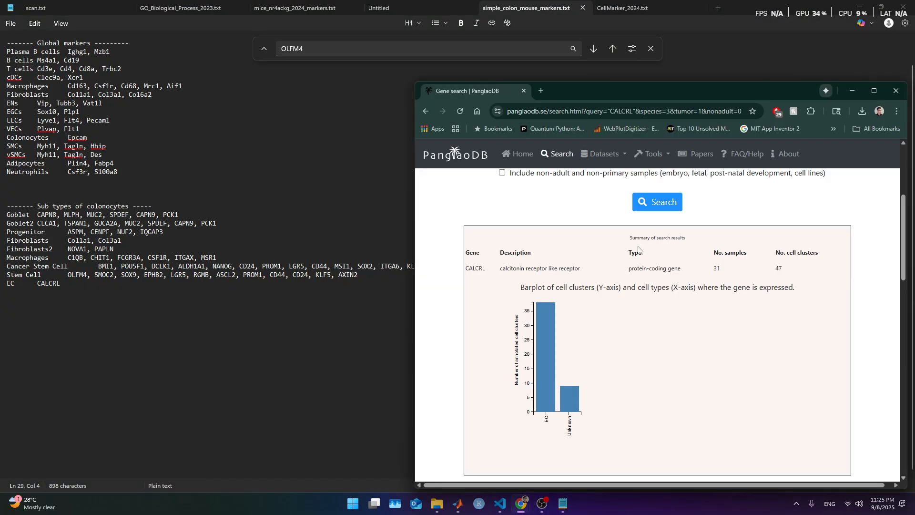
# Return to the marker gene figure and copy the gene name KDR from its expression plot
pyautogui.hotkey('alt', 'Tab')
pyautogui.click(519, 225)
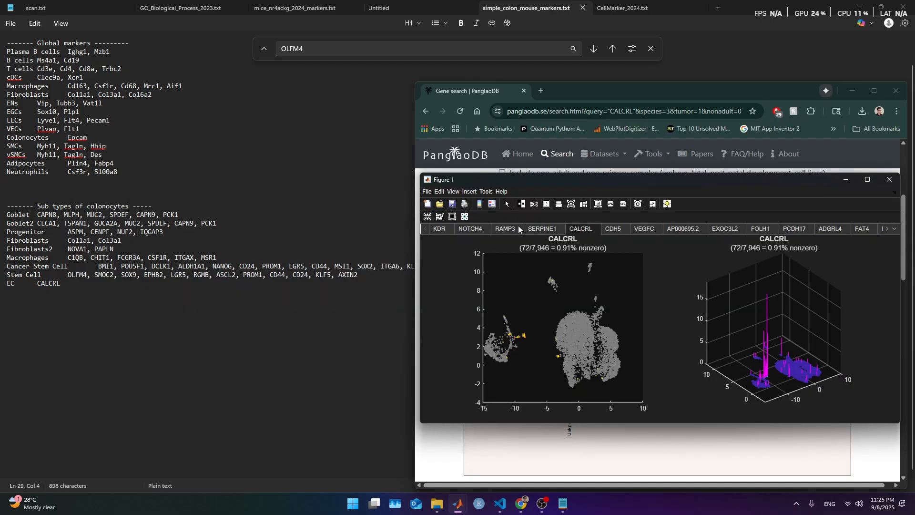
pyautogui.click(431, 228)
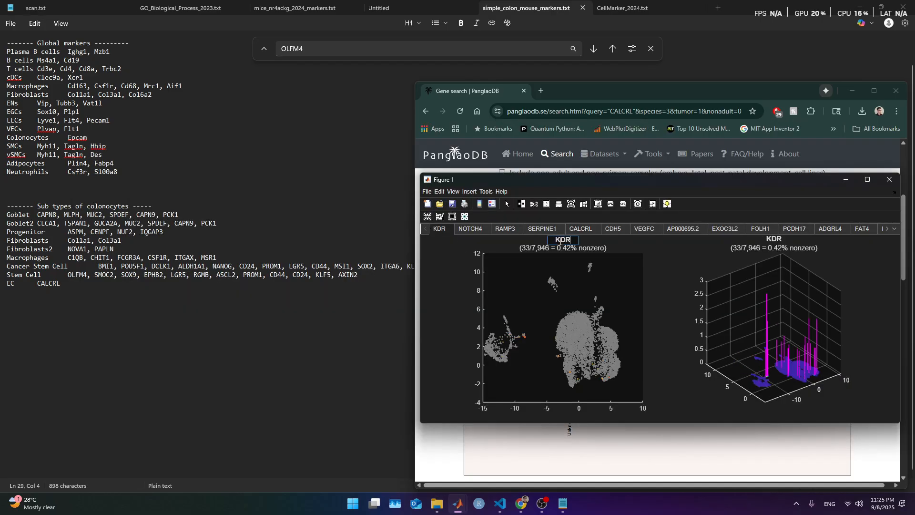
pyautogui.doubleClick(564, 240)
pyautogui.hotkey('ctrl', 'c')
# Search PanglaoDB for human cell types expressing KDR and view the barplot
pyautogui.click(434, 460)
pyautogui.scroll(4, 655, 224)
pyautogui.click(635, 312)
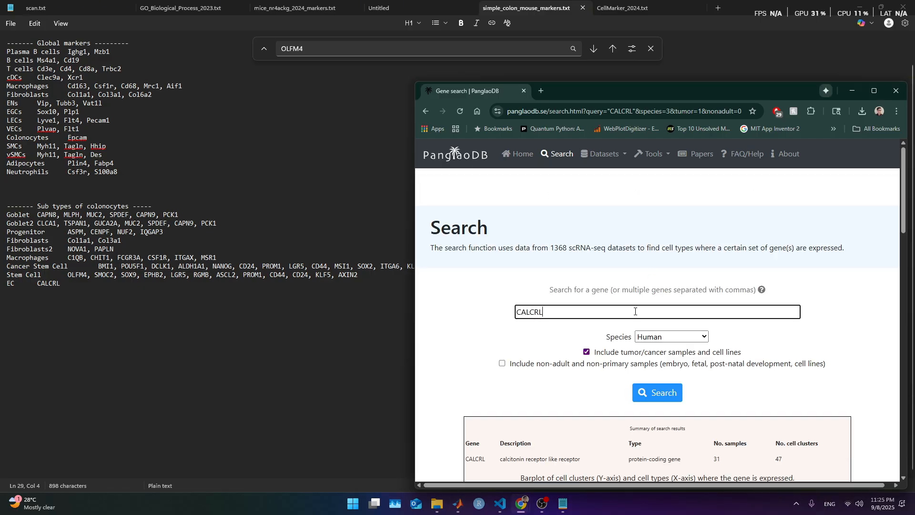
pyautogui.hotkey('ctrl', 'a')
pyautogui.hotkey('ctrl', 'v')
pyautogui.click(657, 393)
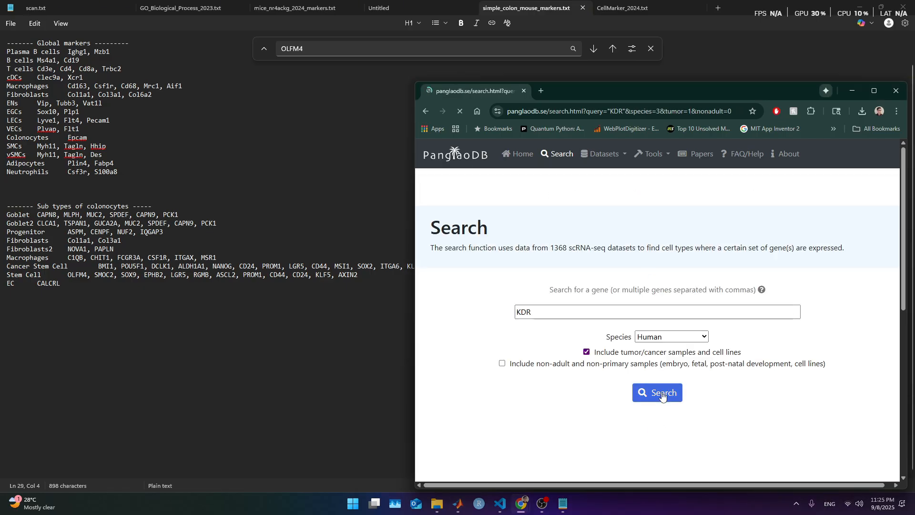
pyautogui.scroll(-2, 489, 316)
pyautogui.scroll(-2, 488, 317)
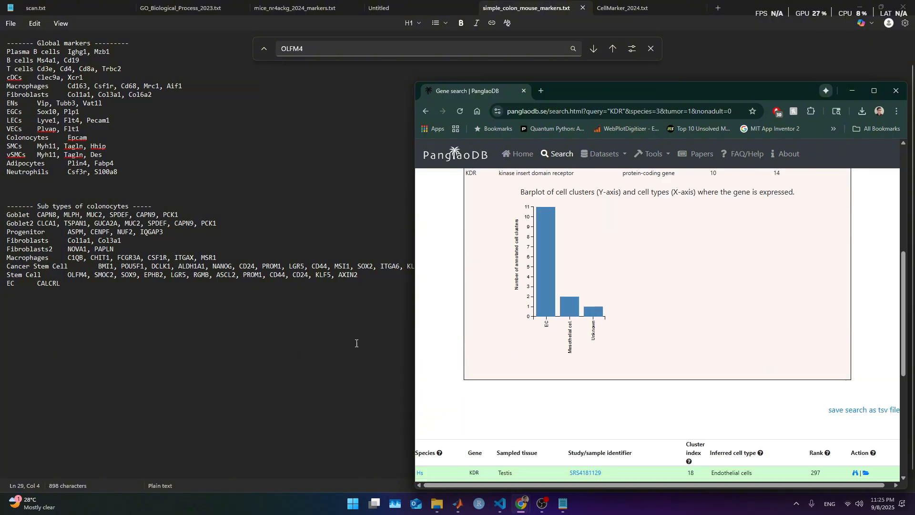
# Append KDR to the EC marker line in the text file
pyautogui.click(159, 281)
pyautogui.write(', KDR')
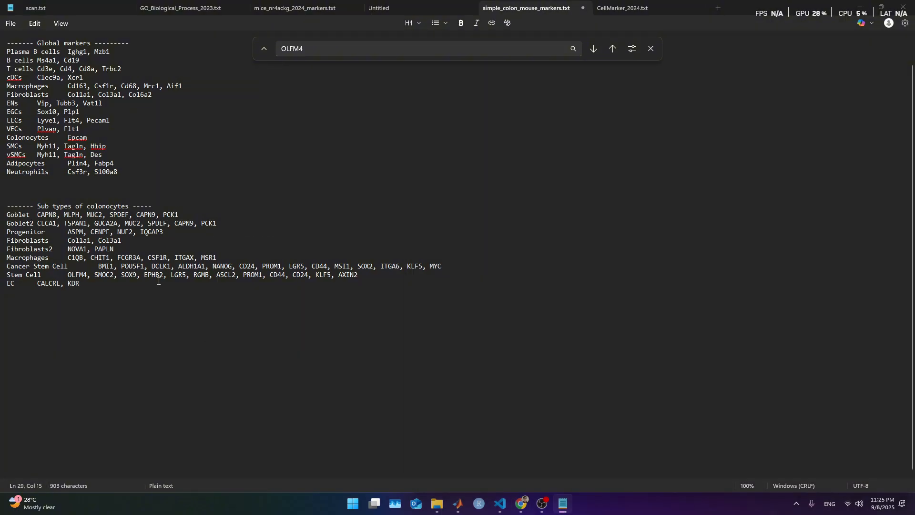
# Bring back the marker gene figure and view the expression plots of CDH5 and CALCRL
pyautogui.hotkey('alt', 'Tab')
pyautogui.hotkey('alt', 'Tab')
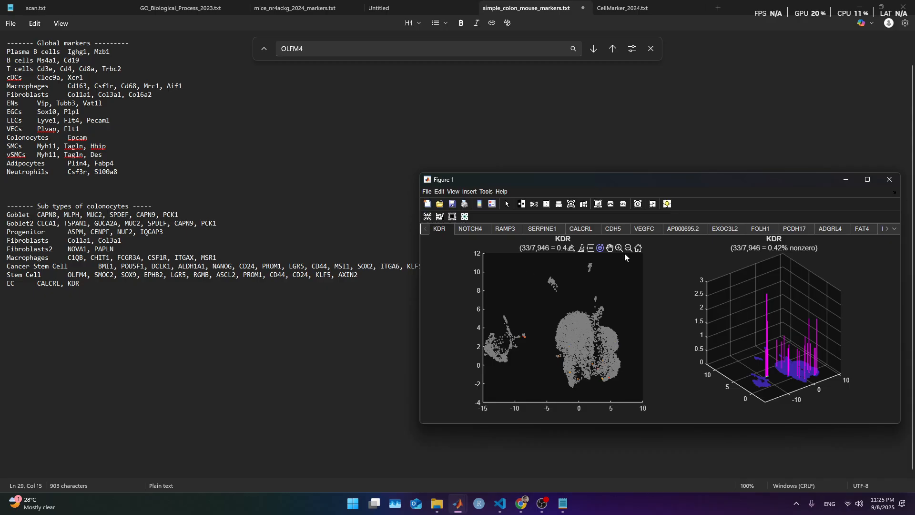
pyautogui.click(619, 231)
pyautogui.click(593, 227)
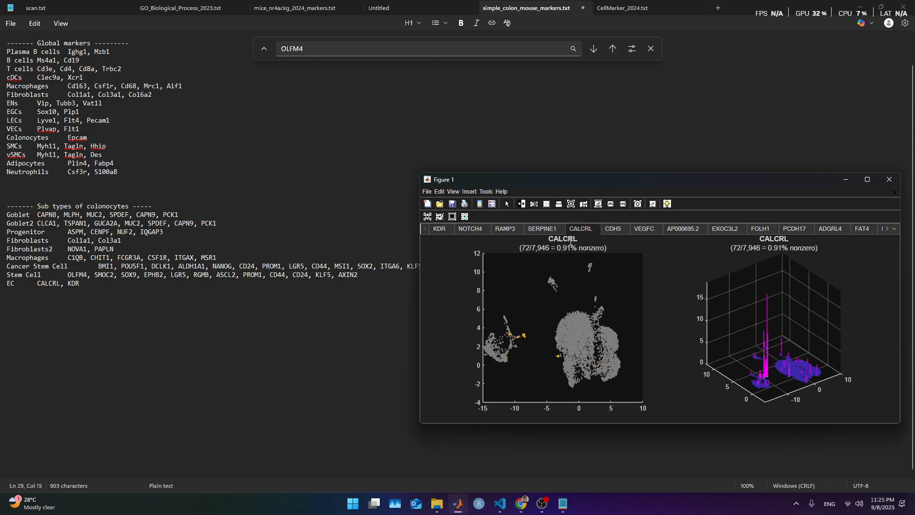
pyautogui.doubleClick(562, 240)
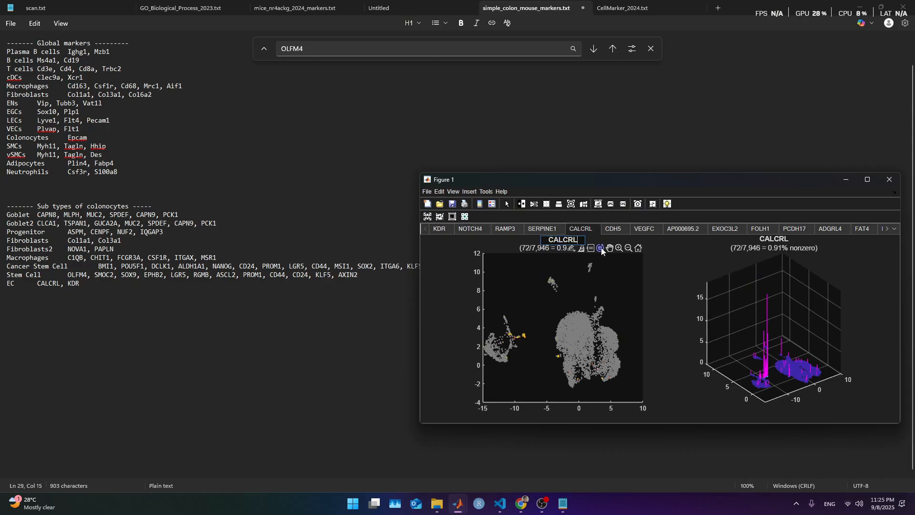
pyautogui.moveTo(521, 506)
pyautogui.click(572, 455)
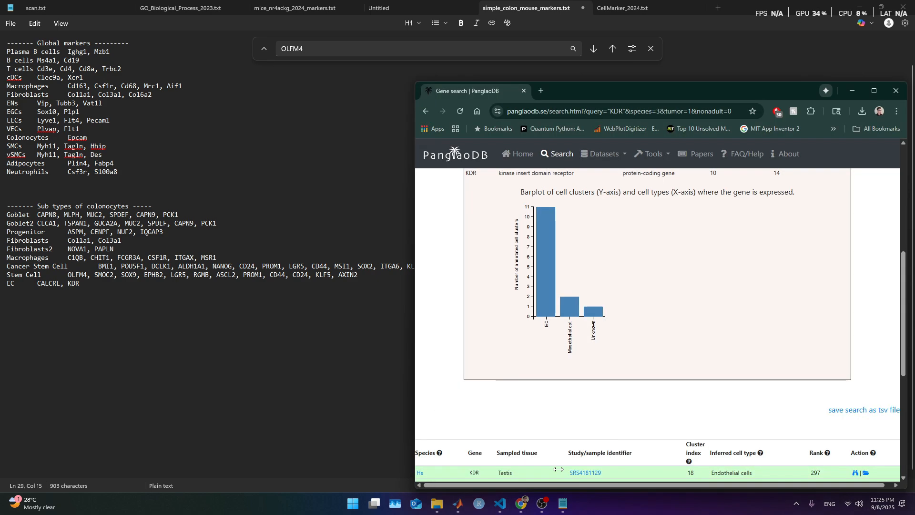
pyautogui.scroll(3, 658, 248)
pyautogui.doubleClick(634, 212)
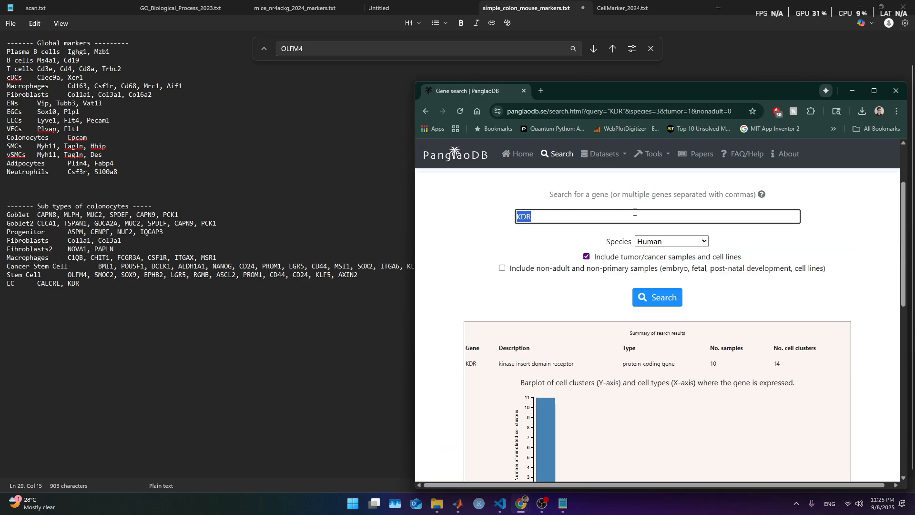
pyautogui.write('KDR')
pyautogui.write('KDR')
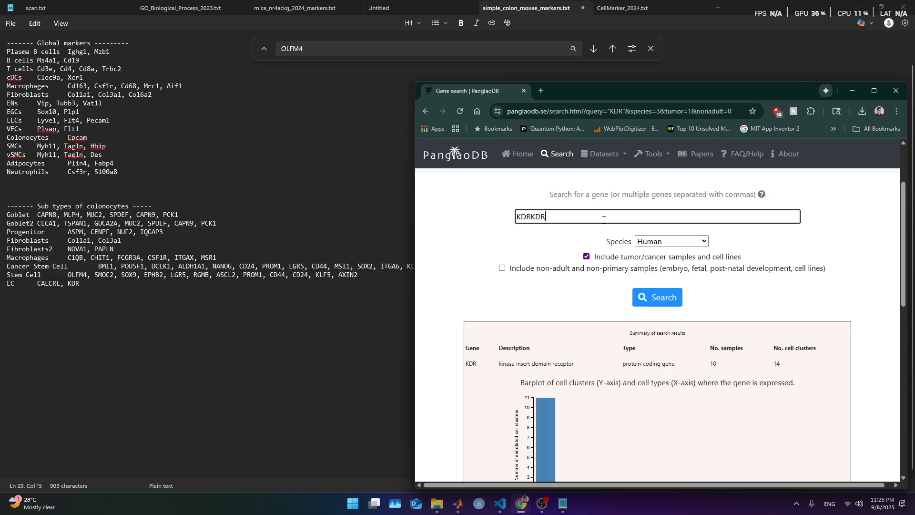
pyautogui.doubleClick(599, 219)
# Copy the gene name CALCRL from its expression plot and search PanglaoDB for human cell types expressing it
pyautogui.hotkey('alt', 'Tab')
pyautogui.doubleClick(567, 240)
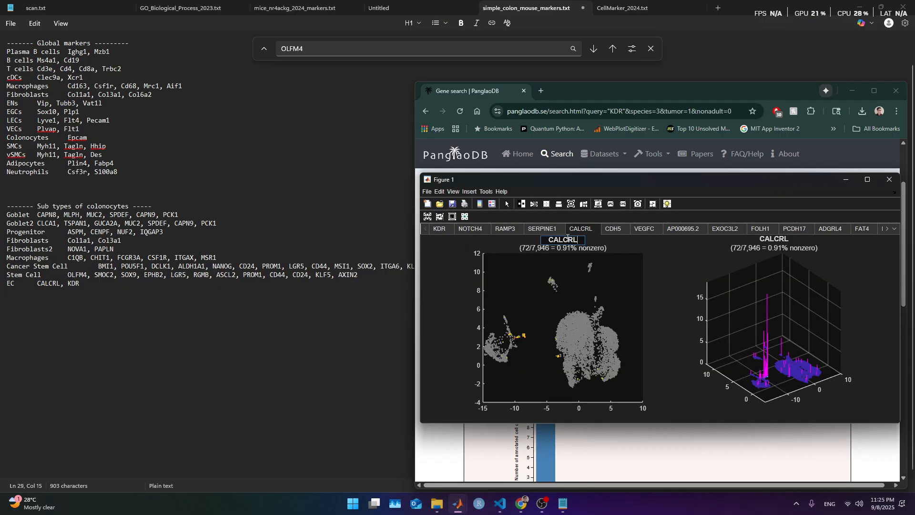
pyautogui.hotkey('ctrl', 'c')
pyautogui.hotkey('alt', 'Tab')
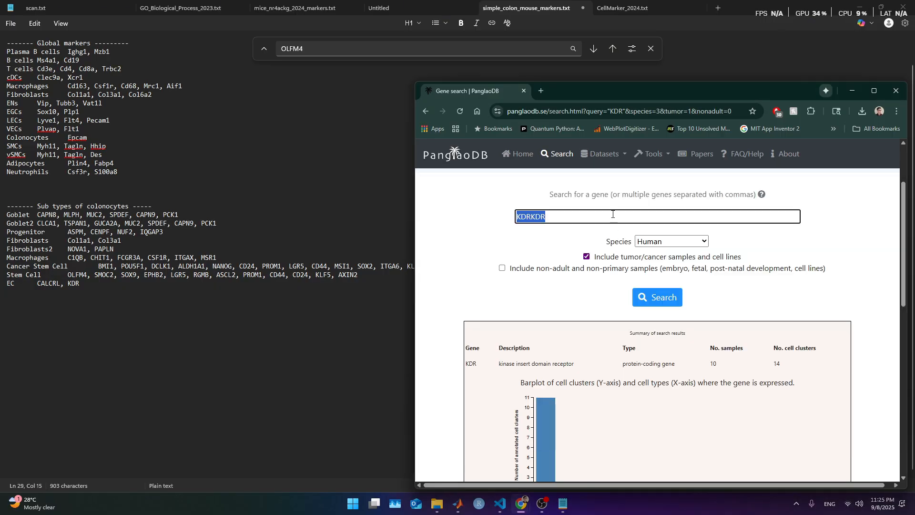
pyautogui.hotkey('ctrl', 'v')
pyautogui.click(649, 298)
pyautogui.scroll(-4, 649, 298)
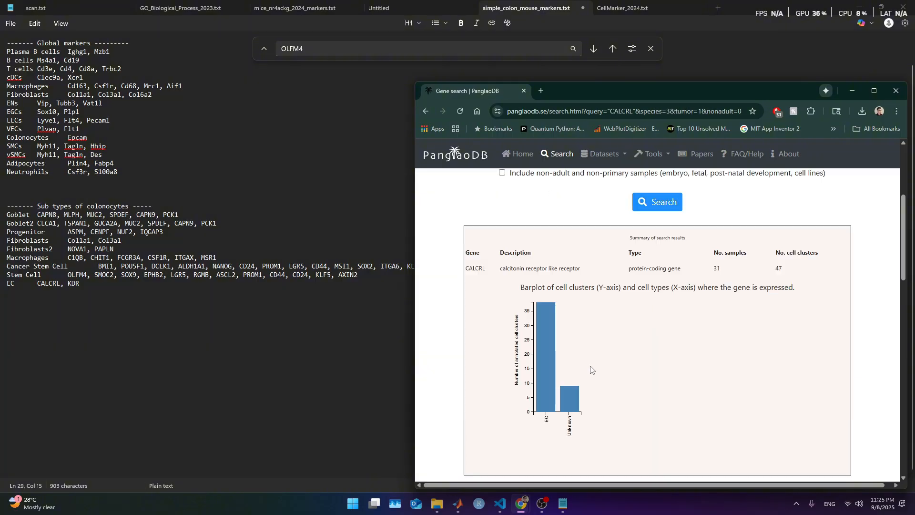
# Append CALCRL after KDR on the EC marker line in the text file
pyautogui.click(175, 287)
pyautogui.write(',')
pyautogui.hotkey('ctrl', 'v')
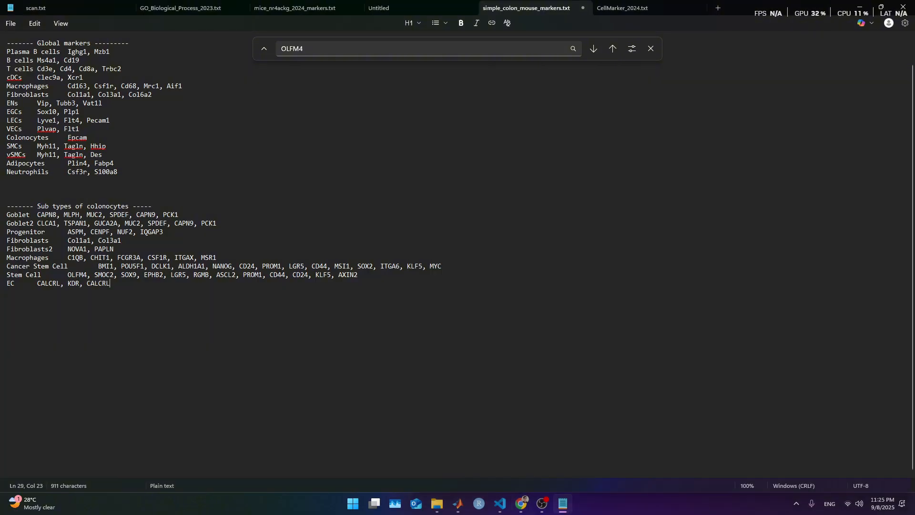
# Return to the marker gene figure and copy the gene name CDH5 from its expression plot
pyautogui.hotkey('alt', 'Tab')
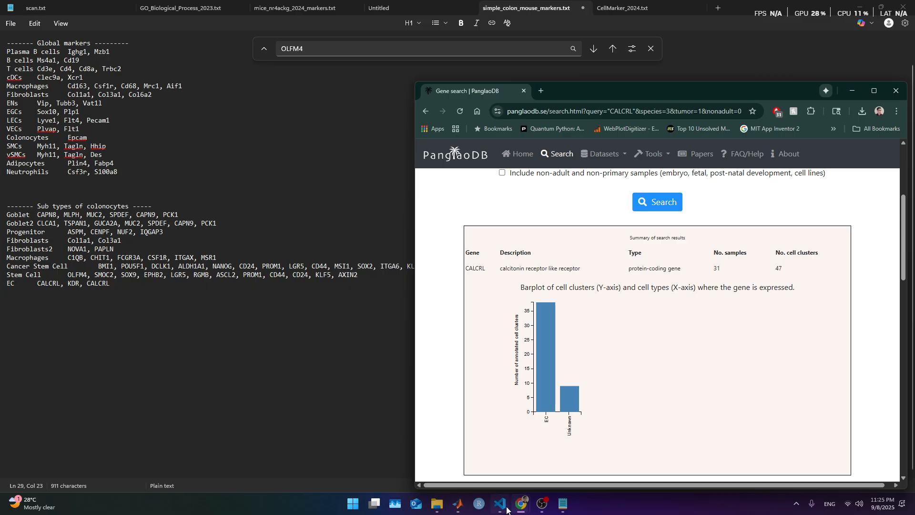
pyautogui.moveTo(523, 510)
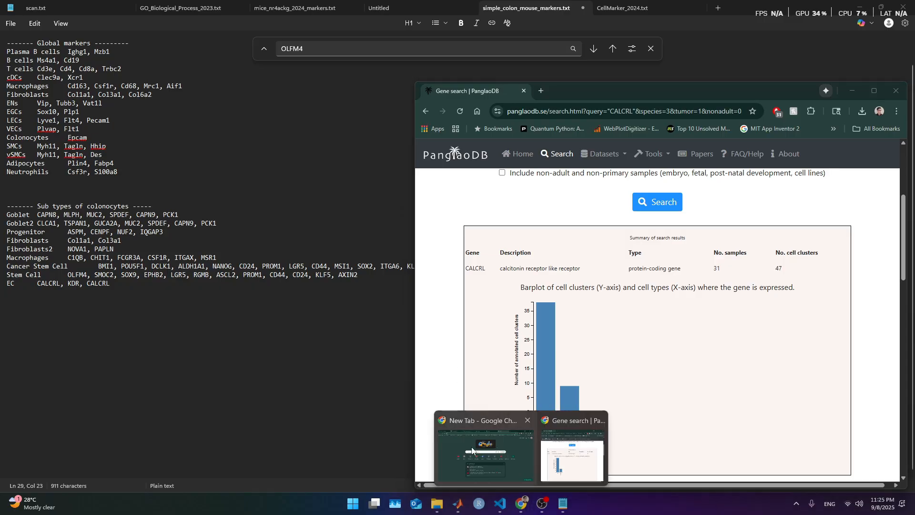
pyautogui.moveTo(458, 504)
pyautogui.click(543, 466)
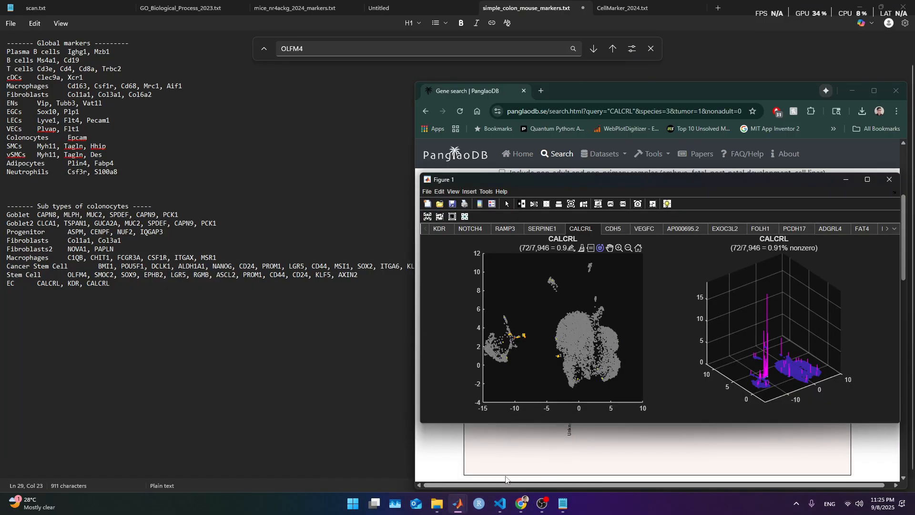
pyautogui.moveTo(458, 504)
pyautogui.click(486, 465)
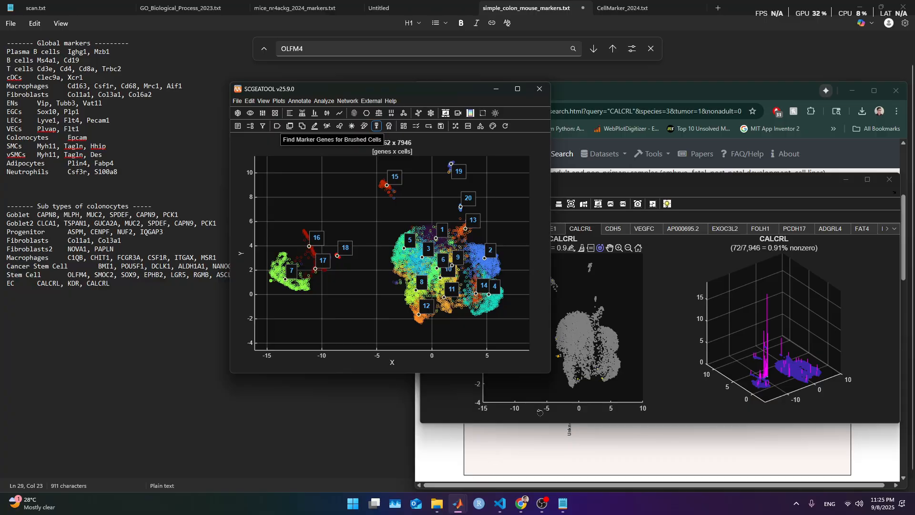
pyautogui.click(622, 242)
pyautogui.click(615, 229)
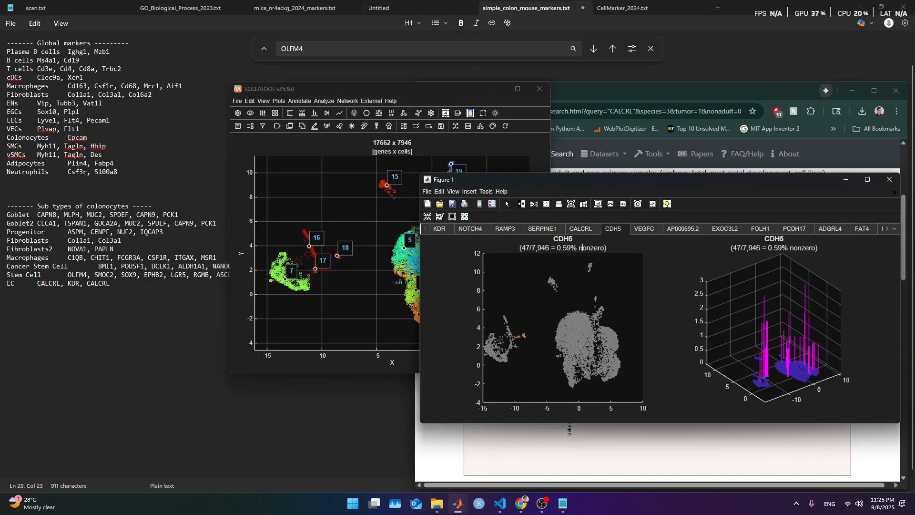
pyautogui.doubleClick(555, 239)
pyautogui.hotkey('ctrl', 'c')
# Search PanglaoDB for human cell types expressing CDH5 and view the barplot
pyautogui.click(434, 434)
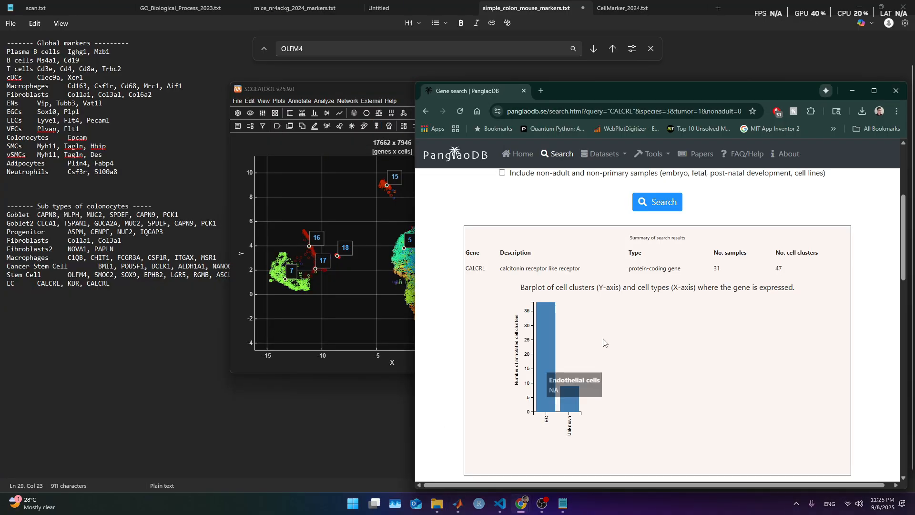
pyautogui.scroll(2, 550, 381)
pyautogui.click(627, 217)
pyautogui.hotkey('ctrl', 'a')
pyautogui.hotkey('ctrl', 'v')
pyautogui.click(669, 305)
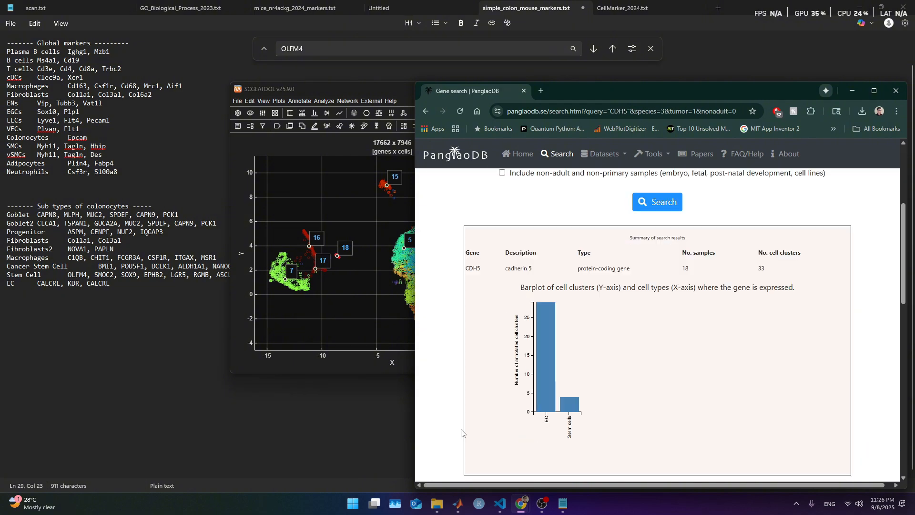
# Append CDH5 to the EC marker line and select the sub type marker list from Goblet through EC
pyautogui.click(155, 283)
pyautogui.write(', CDH5')
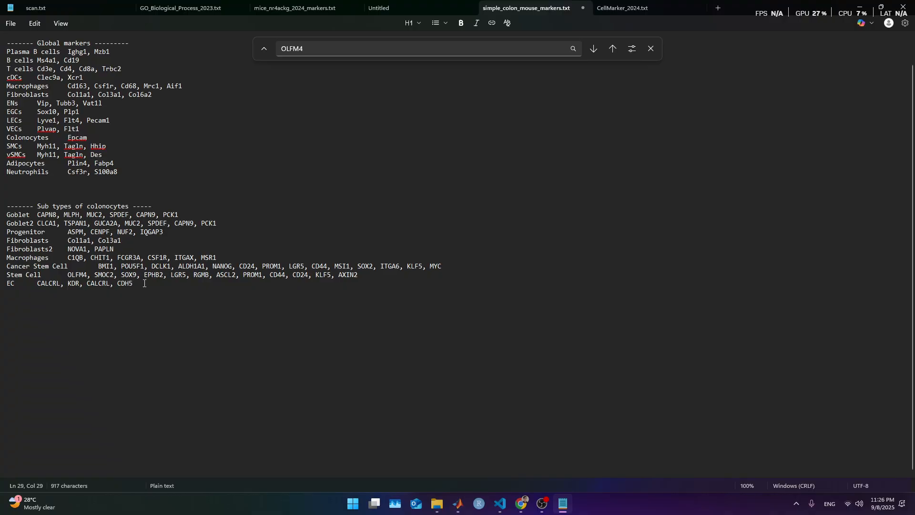
pyautogui.moveTo(144, 283); pyautogui.dragTo(7, 214)
# Bring back the marker gene figure and close it to return to the SCGEATOOL cluster plot
pyautogui.hotkey('alt', 'Tab')
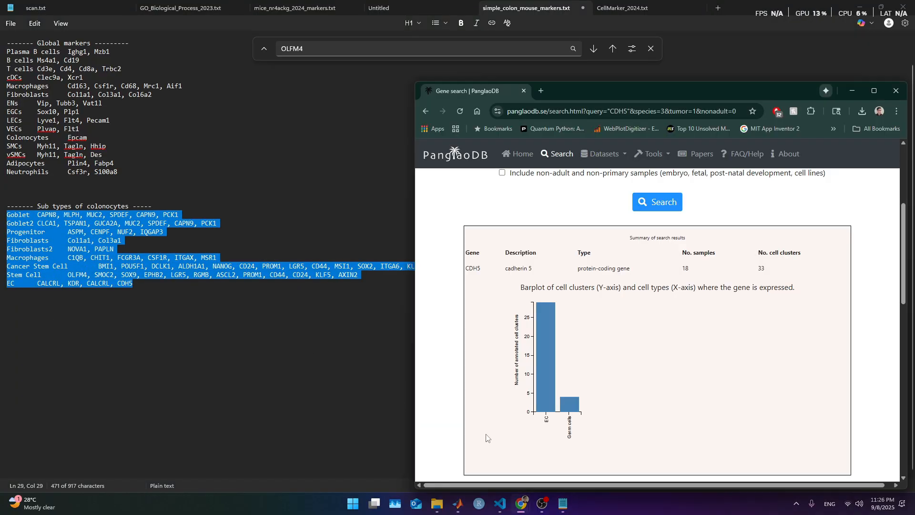
pyautogui.hotkey('alt', 'Tab')
pyautogui.click(459, 507)
pyautogui.click(540, 464)
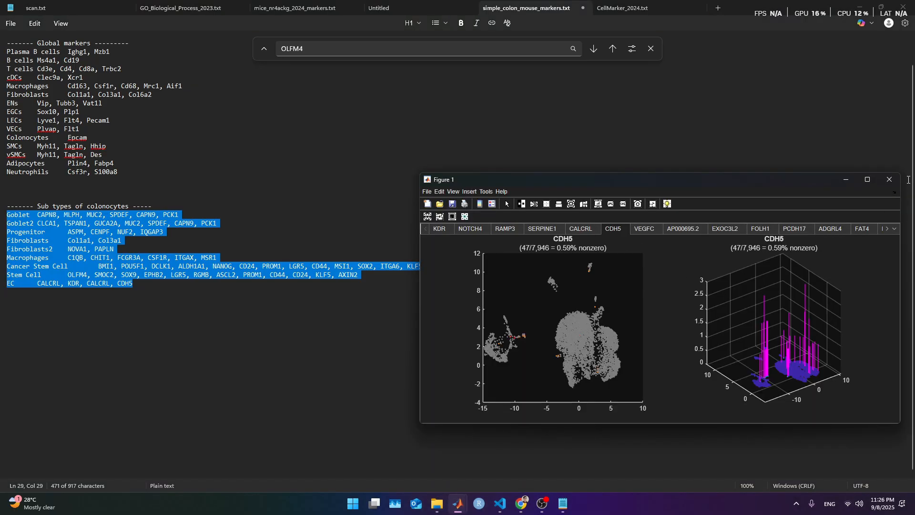
pyautogui.click(889, 179)
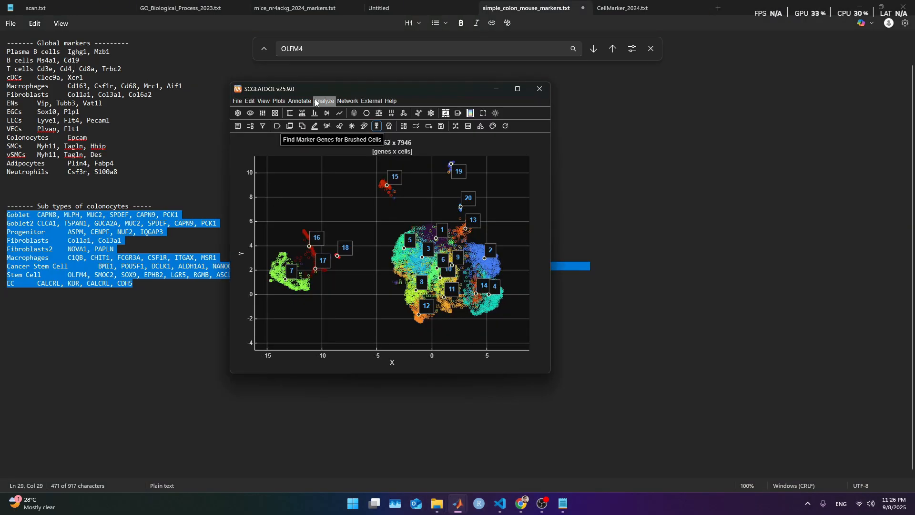
# Annotate the clusters with the copied custom marker list instead of the scType list, merging subclusters of the same cell type
pyautogui.click(300, 101)
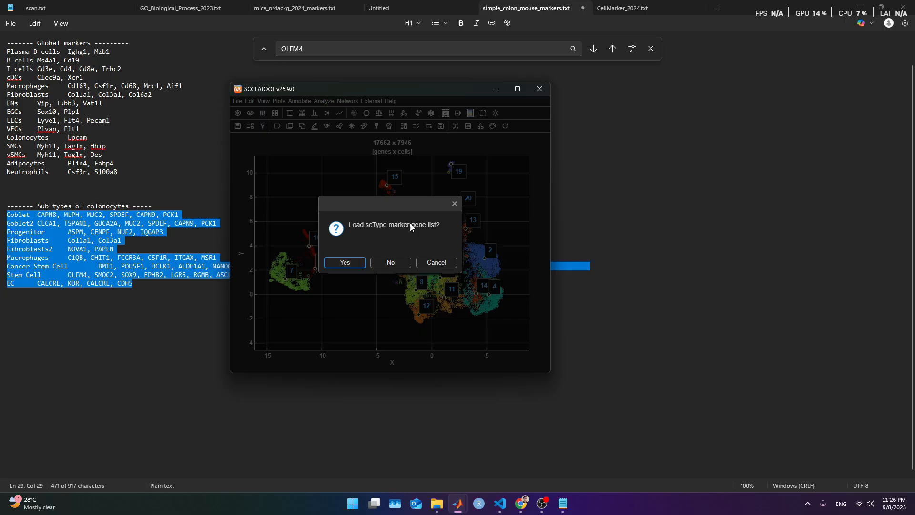
pyautogui.click(387, 262)
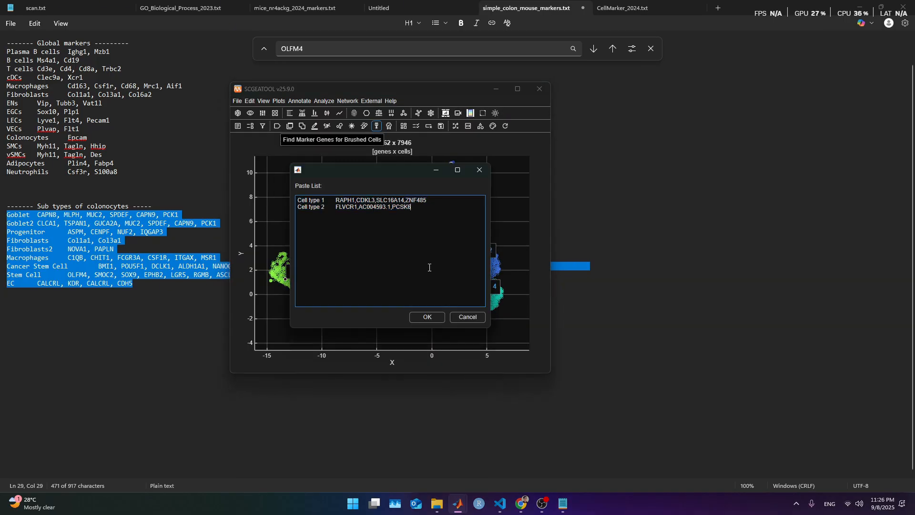
pyautogui.hotkey('ctrl', 'a')
pyautogui.hotkey('ctrl', 'v')
pyautogui.click(427, 317)
pyautogui.click(356, 261)
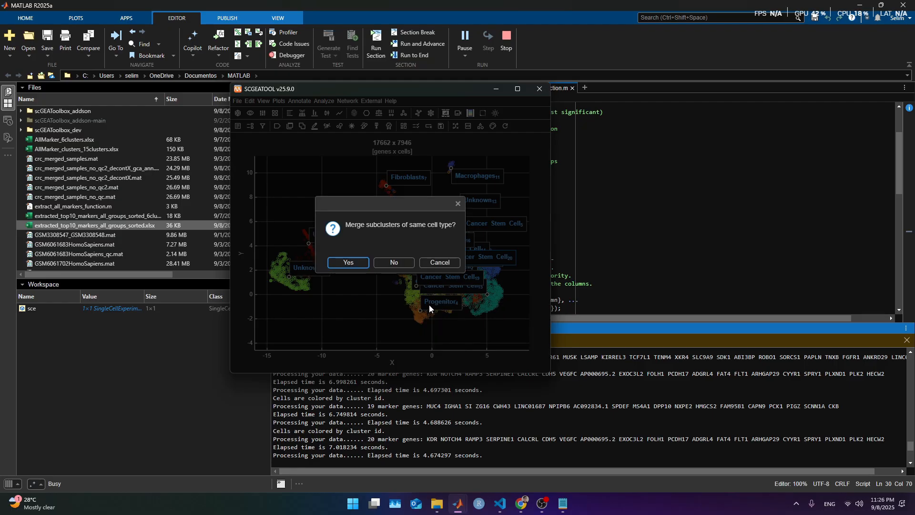
pyautogui.click(363, 262)
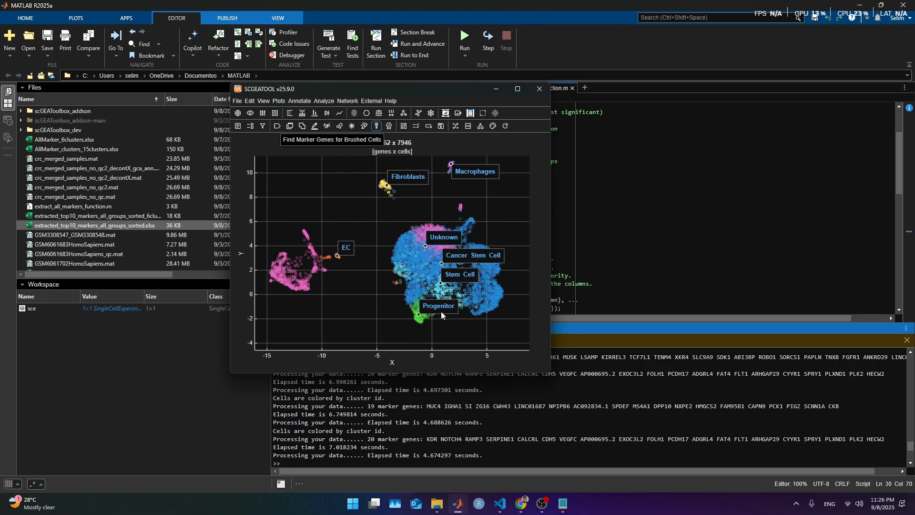
# Move the Progenitor and Fibroblasts labels beside their clusters on the plot
pyautogui.moveTo(442, 309); pyautogui.dragTo(401, 325)
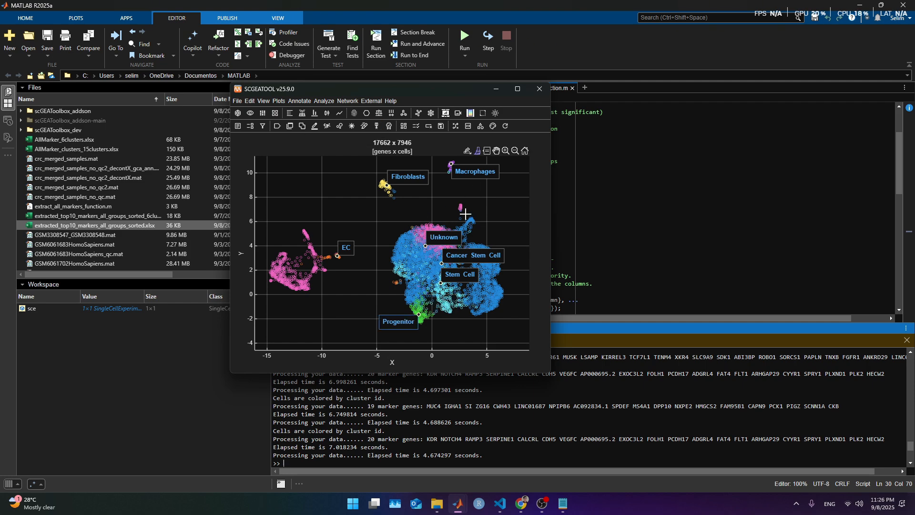
pyautogui.moveTo(466, 214); pyautogui.dragTo(454, 197)
pyautogui.moveTo(403, 180); pyautogui.dragTo(362, 181)
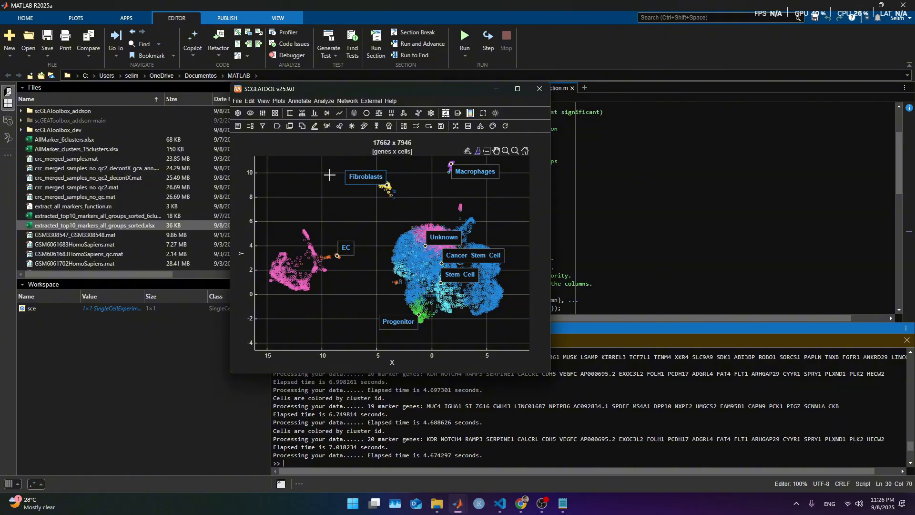
# Label the cell groups by Cluster ID, check the marker text file and return to the SCGEATOOL plot
pyautogui.click(278, 126)
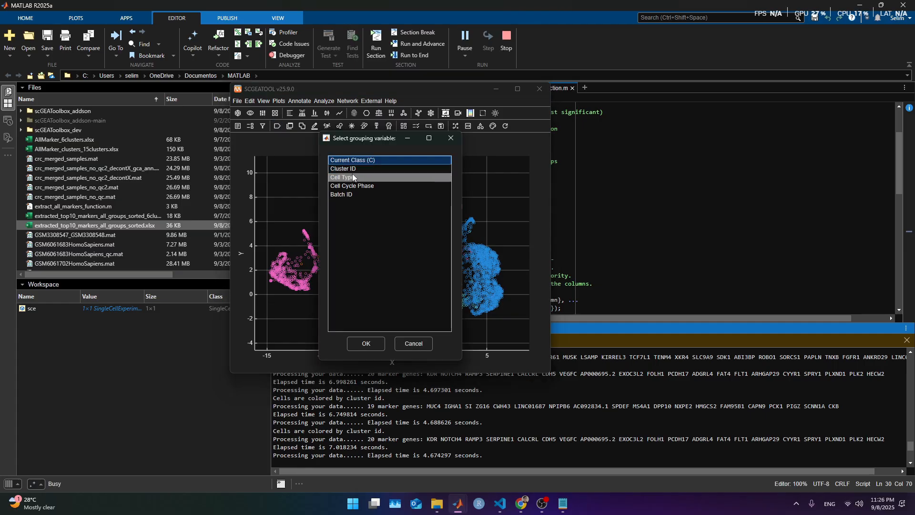
pyautogui.click(361, 170)
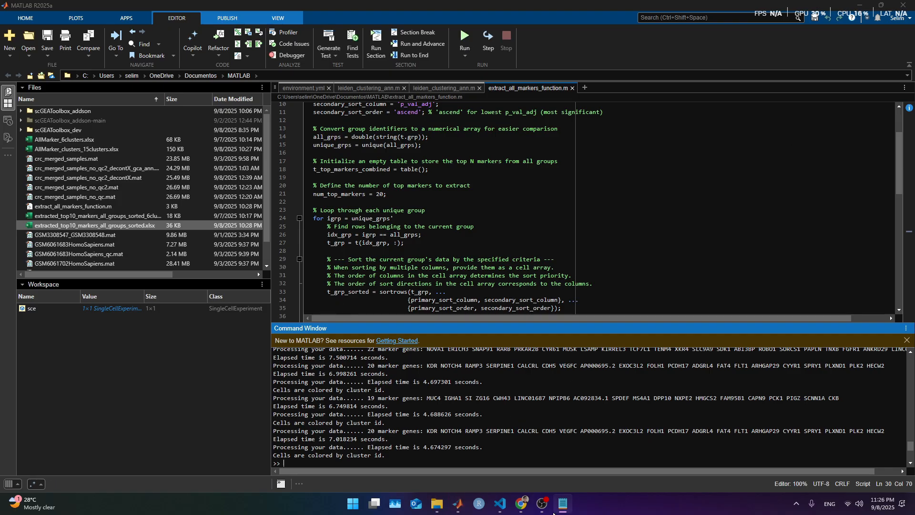
pyautogui.click(565, 509)
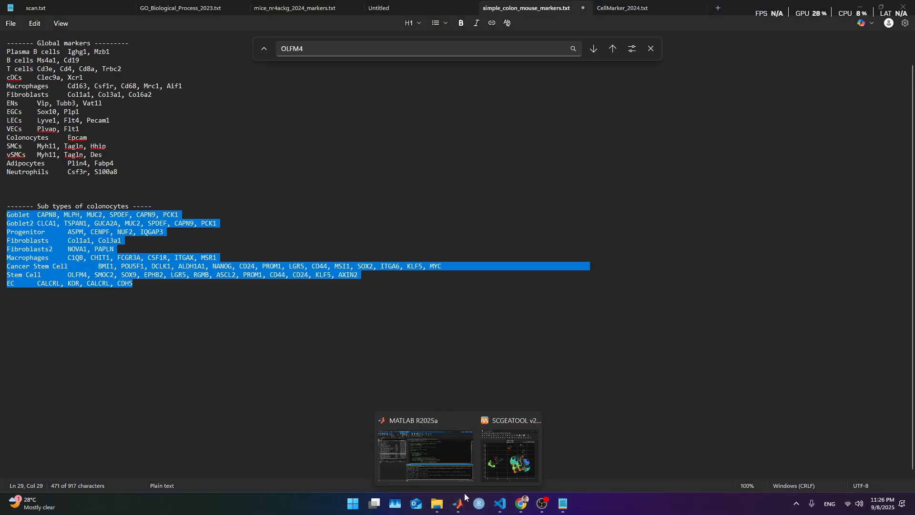
pyautogui.click(520, 438)
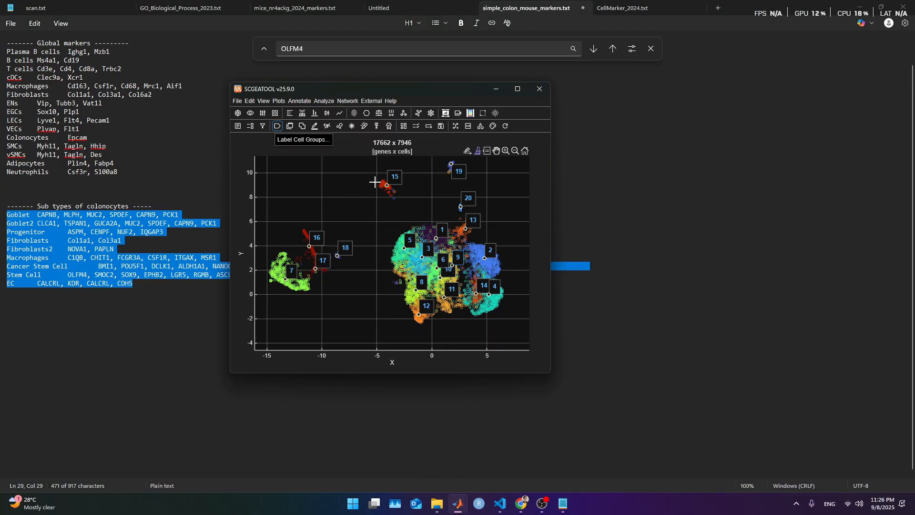
# Run the automatic cell type annotation on the clusters with Human as the species
pyautogui.click(364, 127)
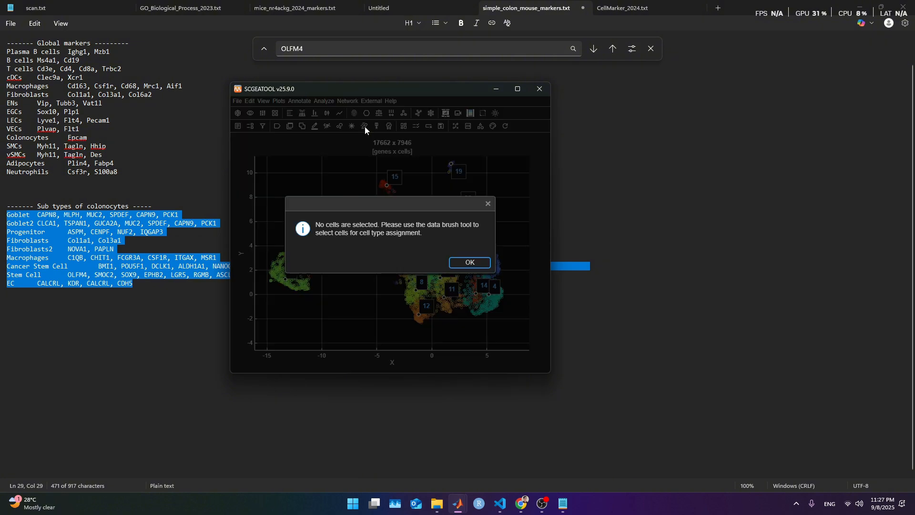
pyautogui.press('Return')
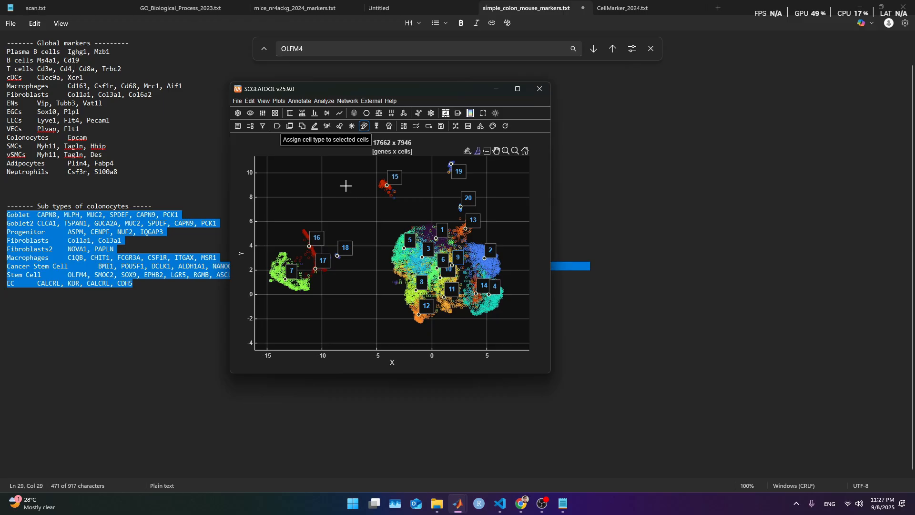
pyautogui.click(354, 124)
pyautogui.click(427, 315)
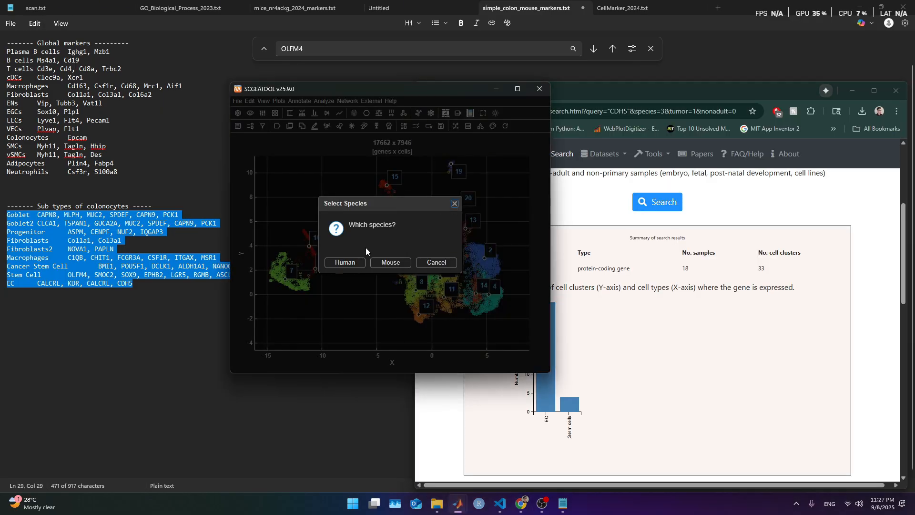
pyautogui.click(344, 263)
pyautogui.click(362, 262)
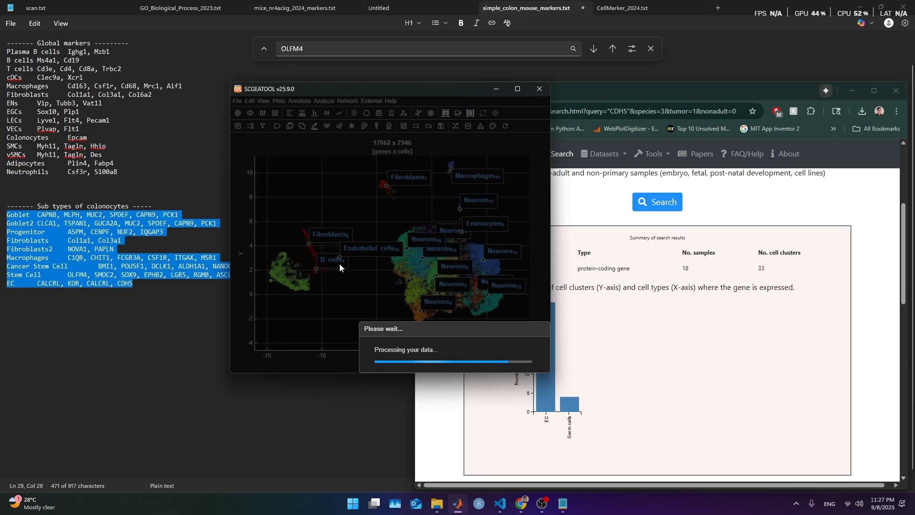
# Copy the B cells line with Ms4a1 and Cd19 from the global markers to a new line below EC
pyautogui.tripleClick(72, 62)
pyautogui.hotkey('ctrl', 'c')
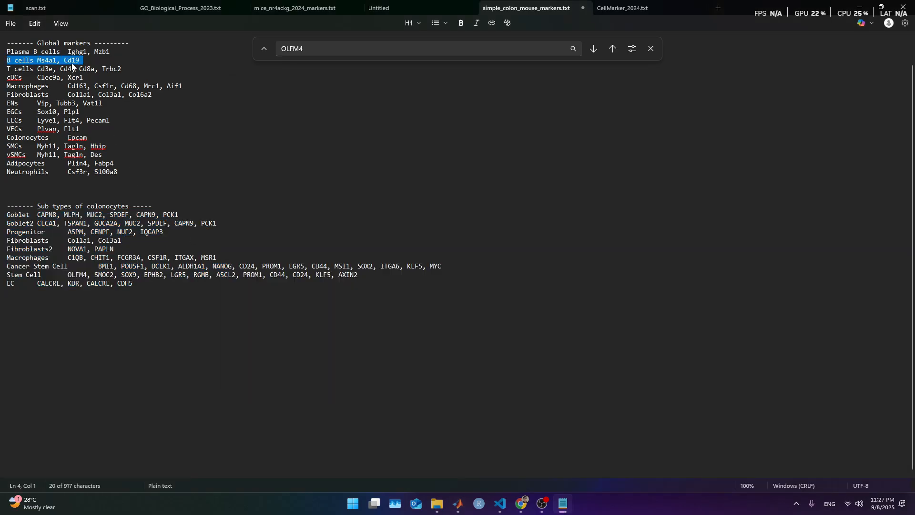
pyautogui.click(138, 283)
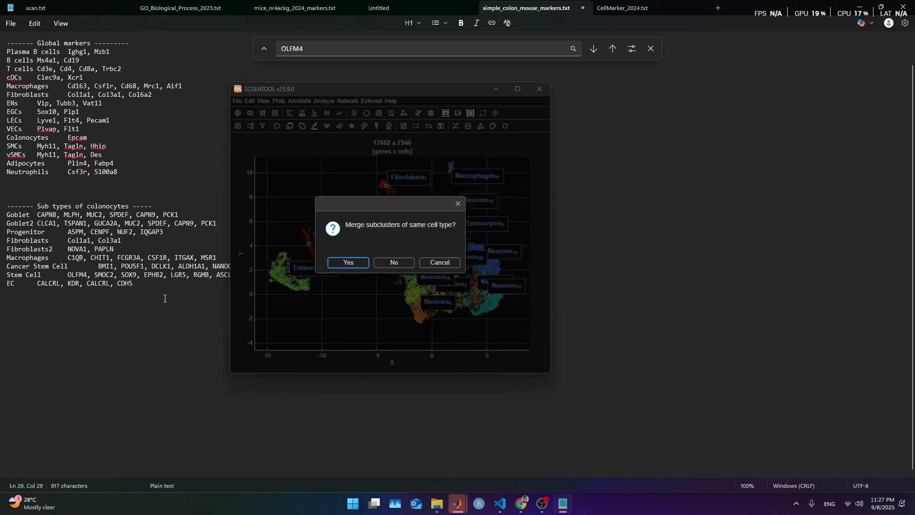
pyautogui.write('\\')
pyautogui.press('BackSpace')
pyautogui.press('Return')
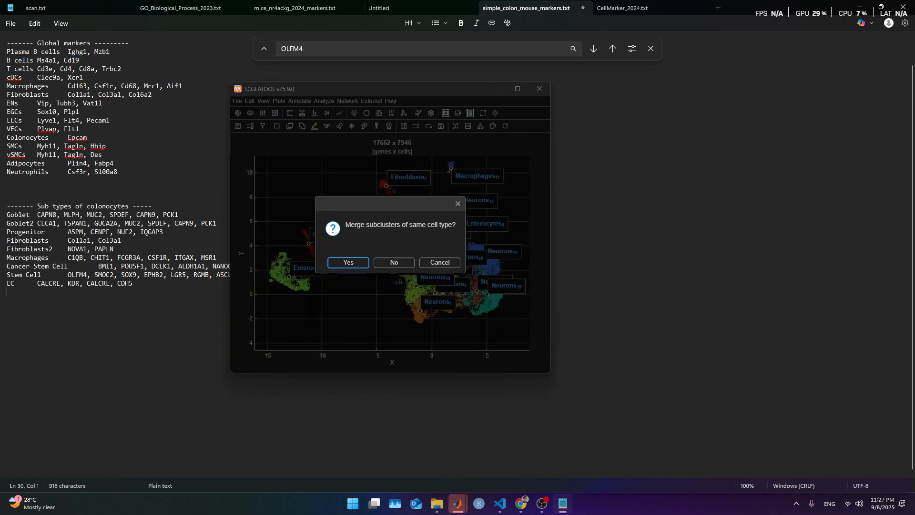
pyautogui.hotkey('ctrl', 'v')
# Merge subclusters of the same cell type and move the Enterocytes, B cells and Endothelial cells labels clear of their clusters
pyautogui.click(347, 264)
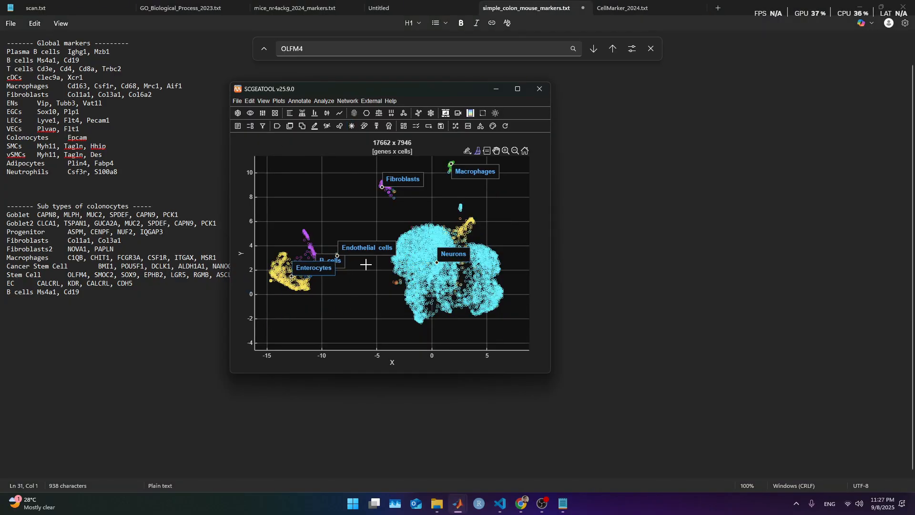
pyautogui.moveTo(314, 306)
pyautogui.mouseDown()
pyautogui.moveTo(246, 244)
pyautogui.moveTo(255, 282)
pyautogui.moveTo(244, 263)
pyautogui.moveTo(273, 302)
pyautogui.mouseUp()
pyautogui.moveTo(292, 228); pyautogui.dragTo(330, 258)
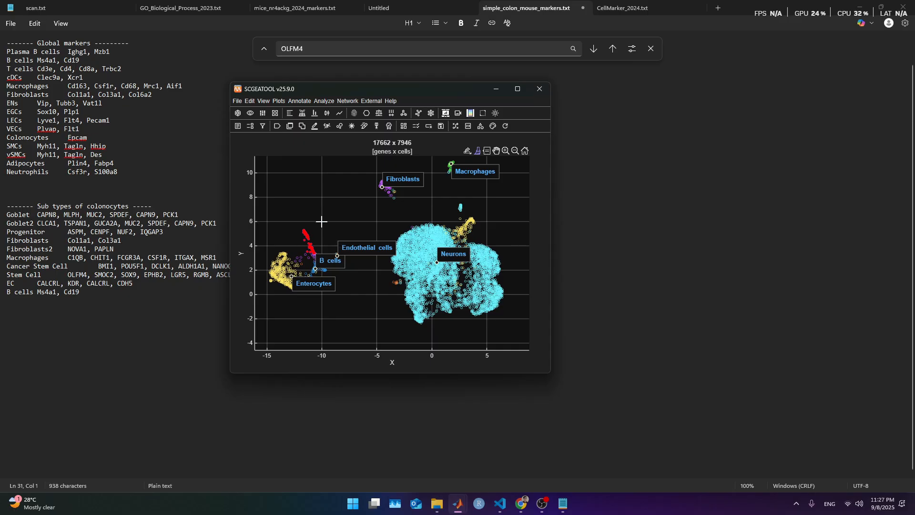
pyautogui.click(351, 232)
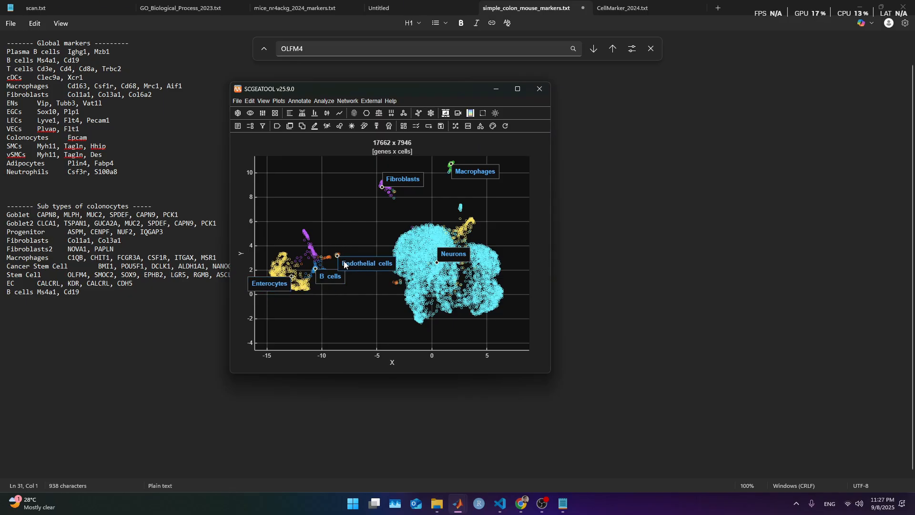
# Move the Endothelial cells label clear of its cluster and find all marker genes with Cell Type as the grouping variable
pyautogui.moveTo(322, 251)
pyautogui.mouseDown()
pyautogui.moveTo(329, 265)
pyautogui.moveTo(342, 263)
pyautogui.mouseUp()
pyautogui.click(368, 233)
pyautogui.click(391, 127)
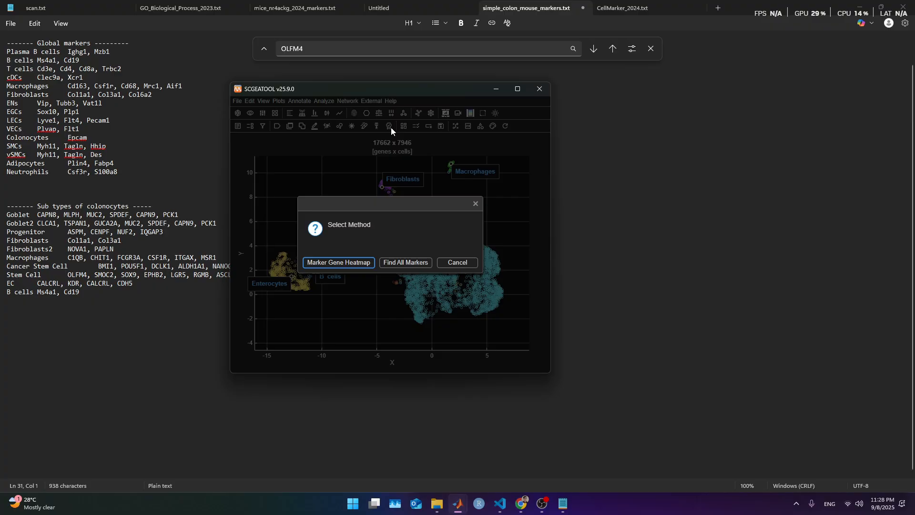
pyautogui.click(400, 263)
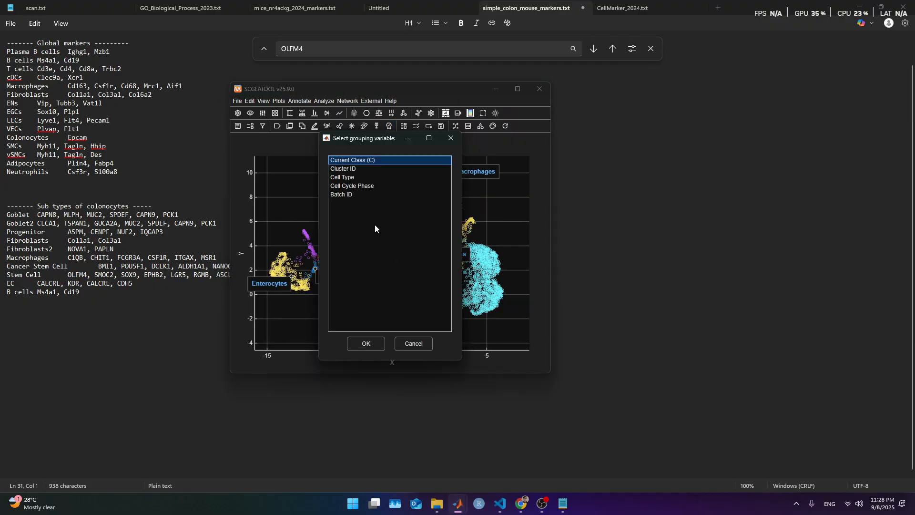
pyautogui.click(356, 178)
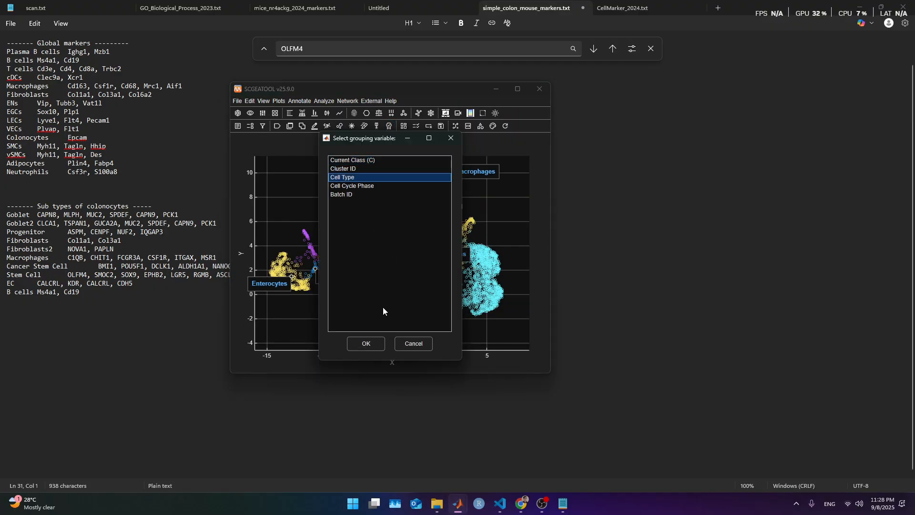
pyautogui.click(381, 344)
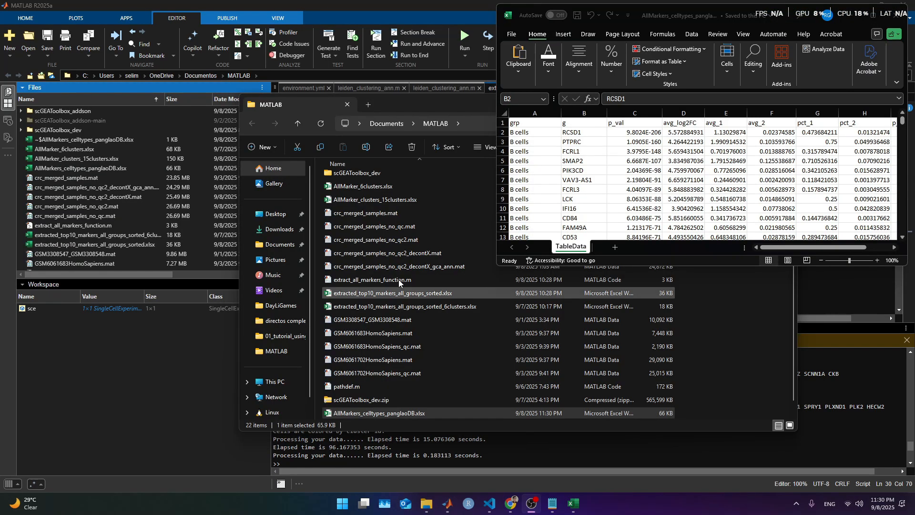
# Bring the SCGEATOOL plot to the front and place it beside the open marker spreadsheet
pyautogui.click(451, 112)
pyautogui.click(746, 100)
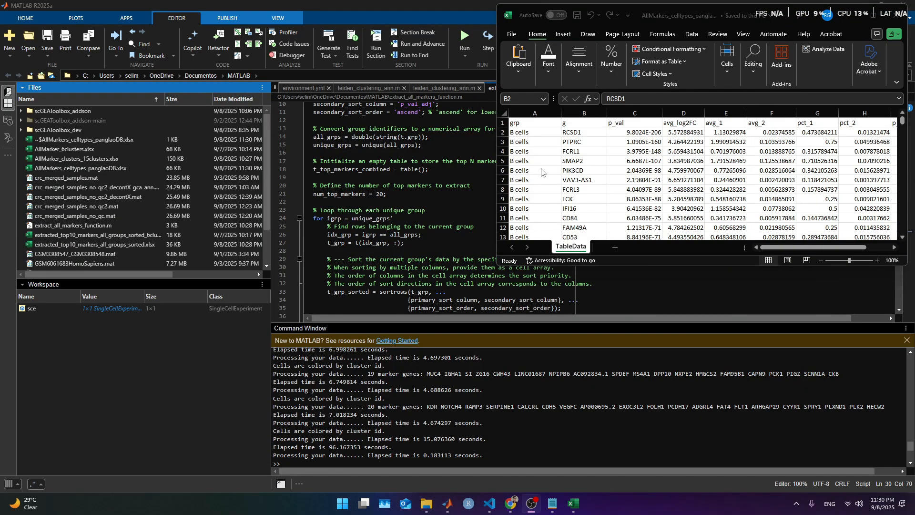
pyautogui.moveTo(448, 504)
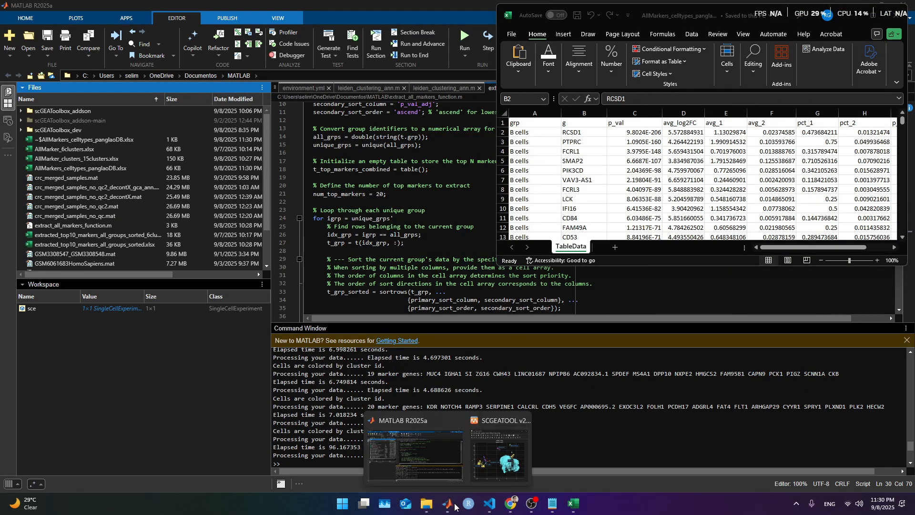
pyautogui.click(495, 436)
pyautogui.moveTo(441, 90); pyautogui.dragTo(348, 87)
# Review the B cells marker genes listed from RCSD1 downward in the g column of AllMarkers_celltypes_panglaoDB.xlsx
pyautogui.click(580, 138)
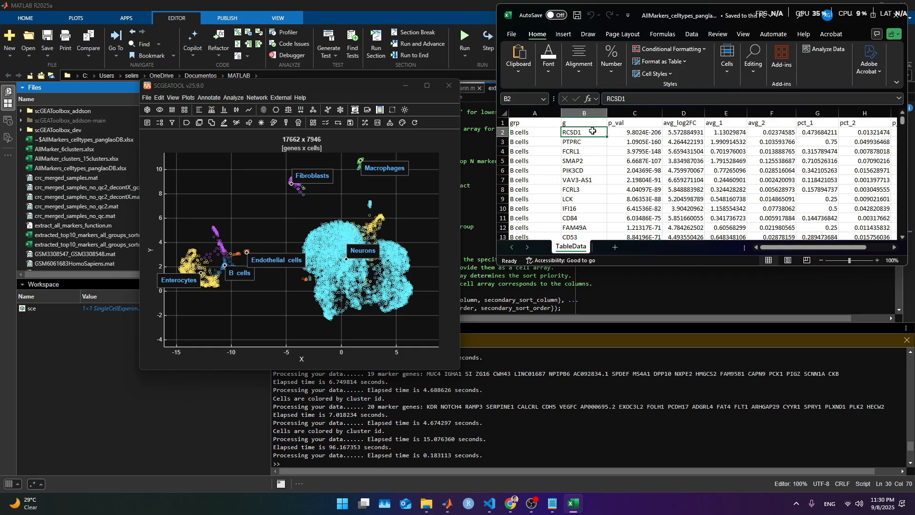
pyautogui.moveTo(590, 137); pyautogui.dragTo(593, 217)
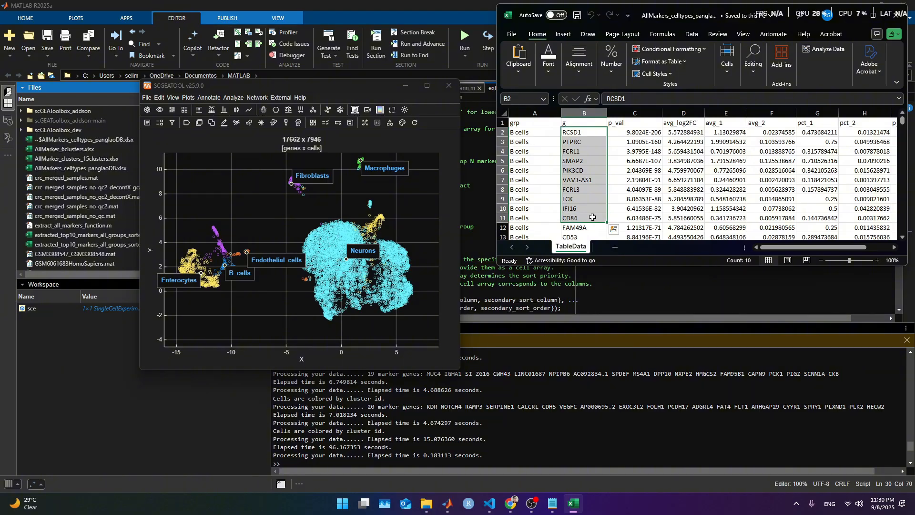
pyautogui.scroll(-2, 592, 224)
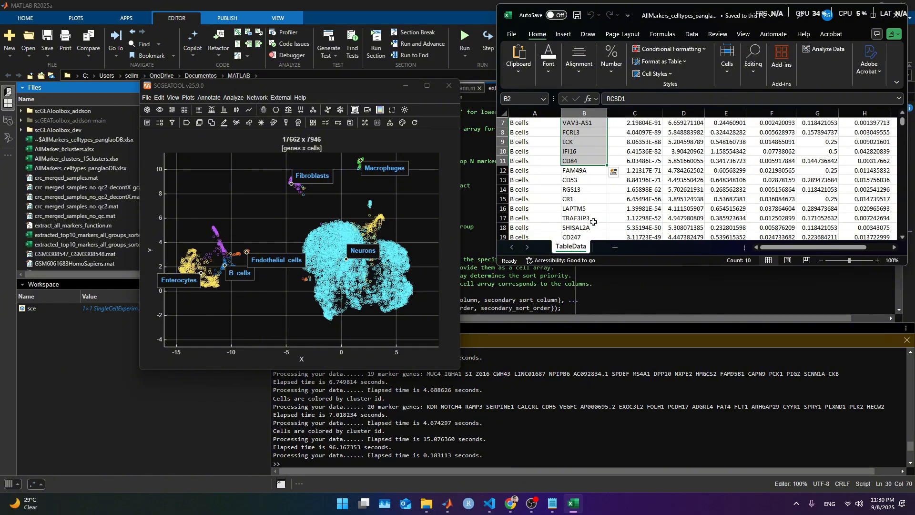
pyautogui.scroll(-4, 593, 222)
pyautogui.scroll(6, 595, 223)
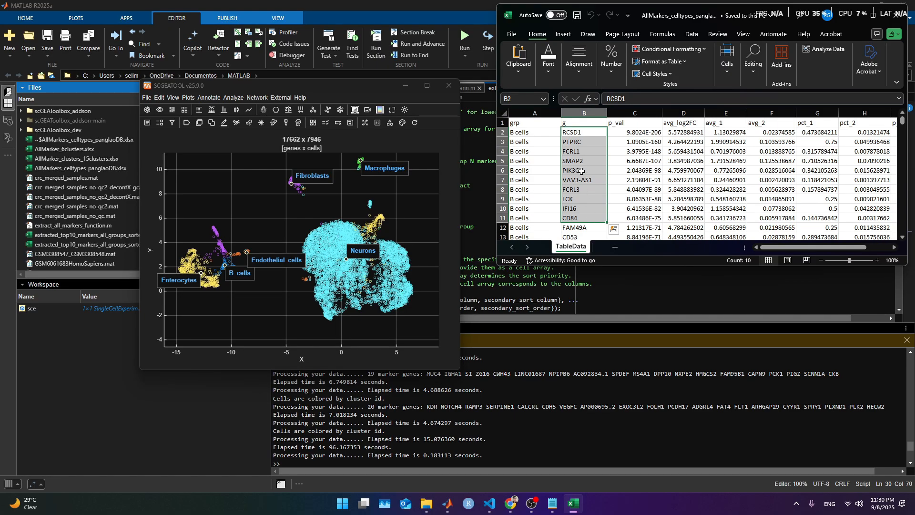
pyautogui.click(582, 134)
pyautogui.press('F2')
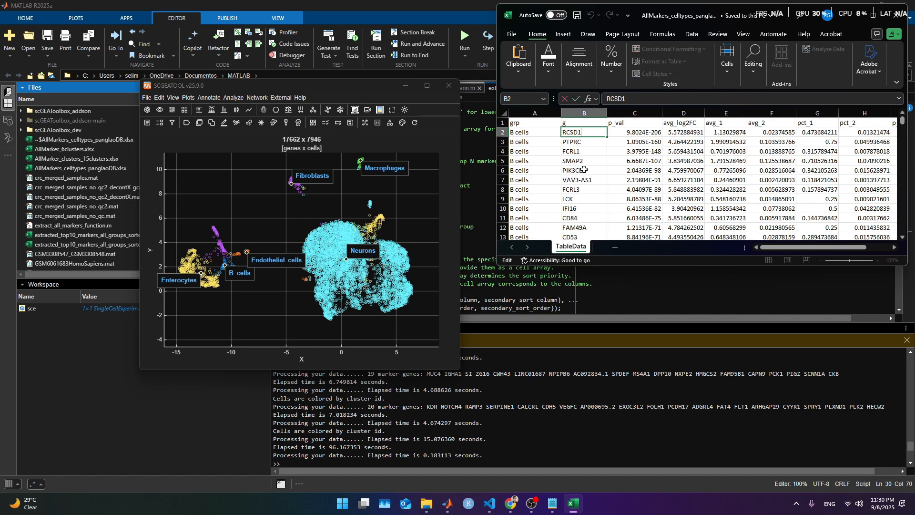
pyautogui.moveTo(584, 170); pyautogui.dragTo(583, 135)
pyautogui.hotkey('ctrl', 'c')
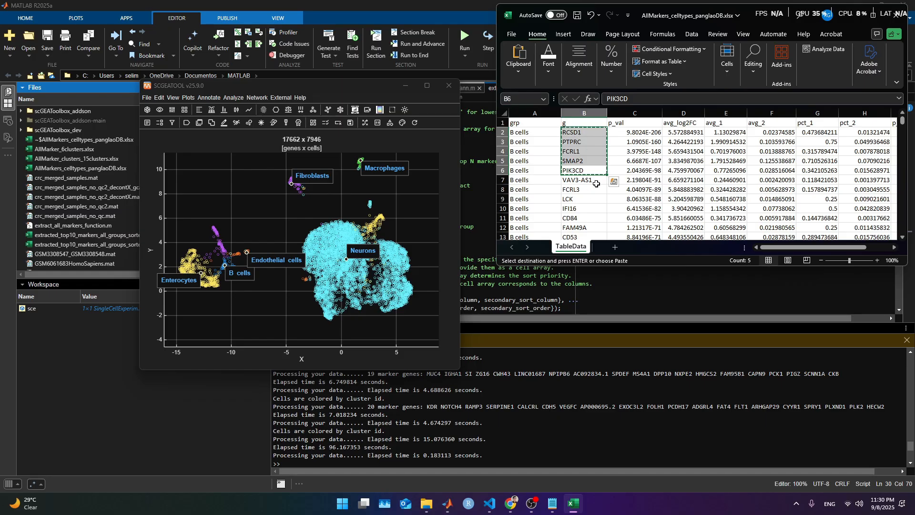
pyautogui.click(582, 135)
pyautogui.moveTo(583, 135)
pyautogui.mouseDown()
pyautogui.moveTo(589, 243)
pyautogui.moveTo(589, 133)
pyautogui.mouseUp()
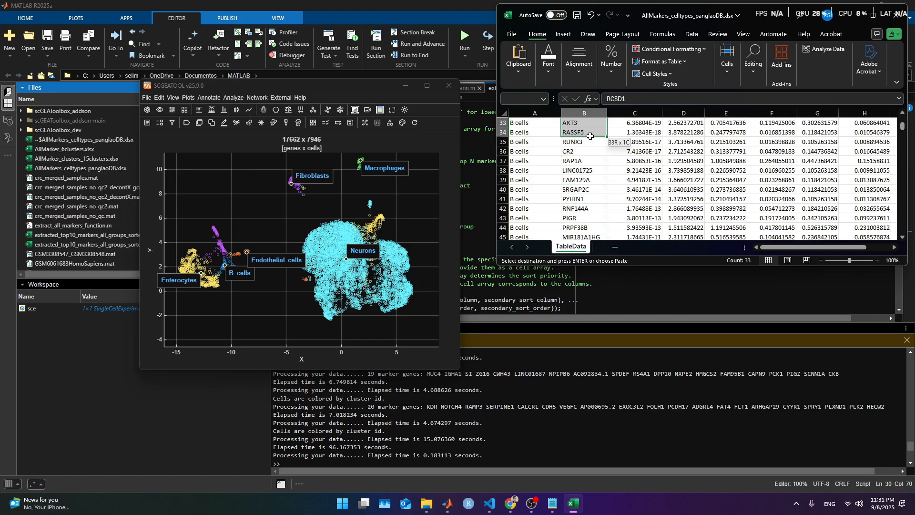
pyautogui.scroll(10, 619, 167)
# Close the marker workbook without saving changes and close the SCGEATOOL plot window
pyautogui.click(903, 14)
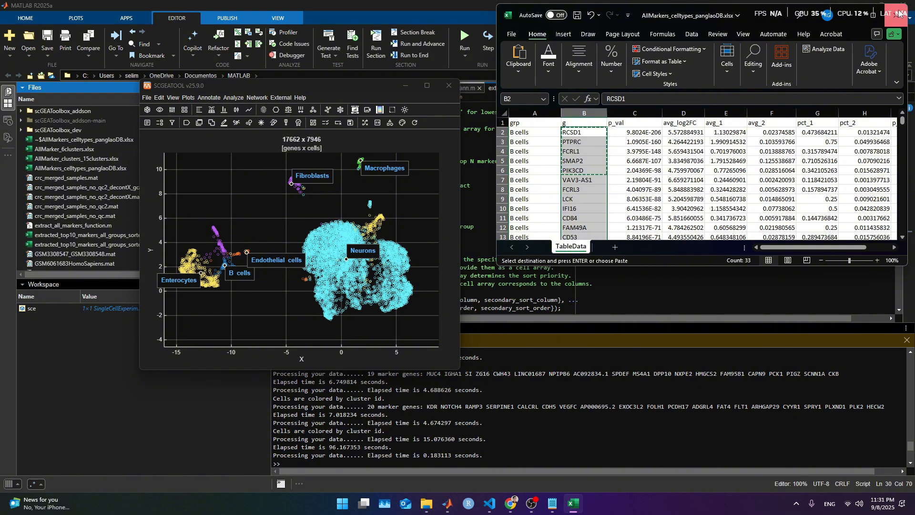
pyautogui.click(465, 266)
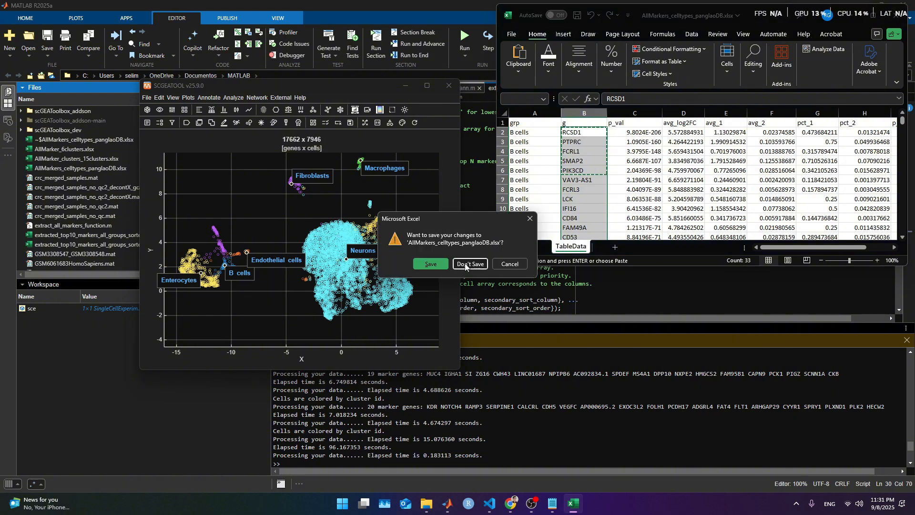
pyautogui.click(449, 85)
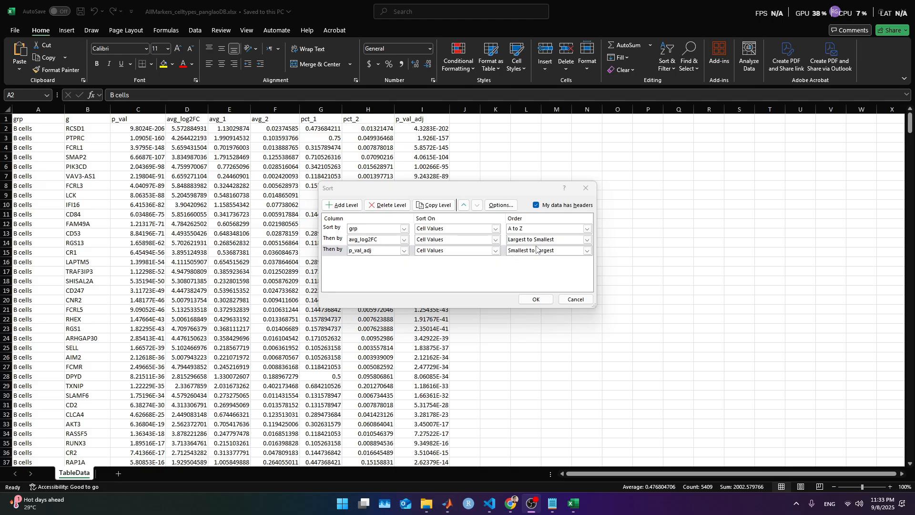
# Sort by grp A to Z, avg_log2FC largest to smallest and p_val_adj smallest to largest, and copy genes CD84 through AIM2
pyautogui.click(536, 299)
pyautogui.click(189, 130)
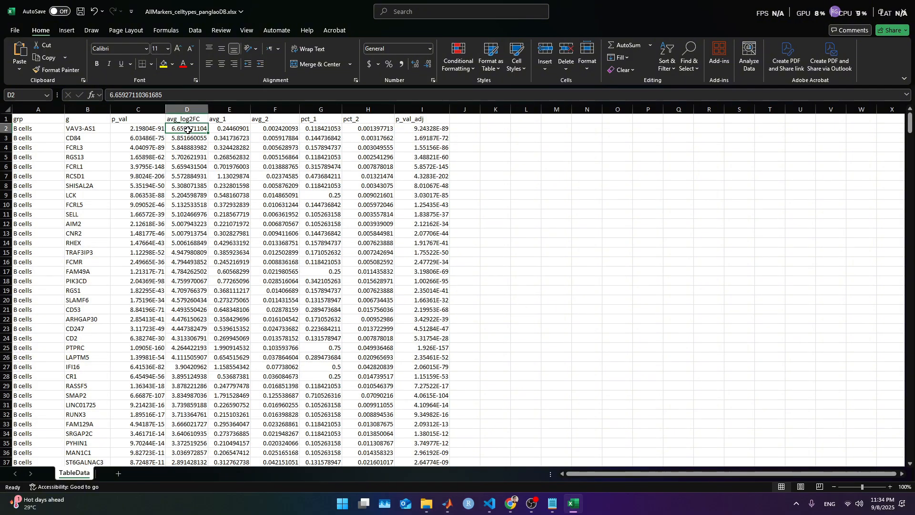
pyautogui.moveTo(91, 138); pyautogui.dragTo(100, 219)
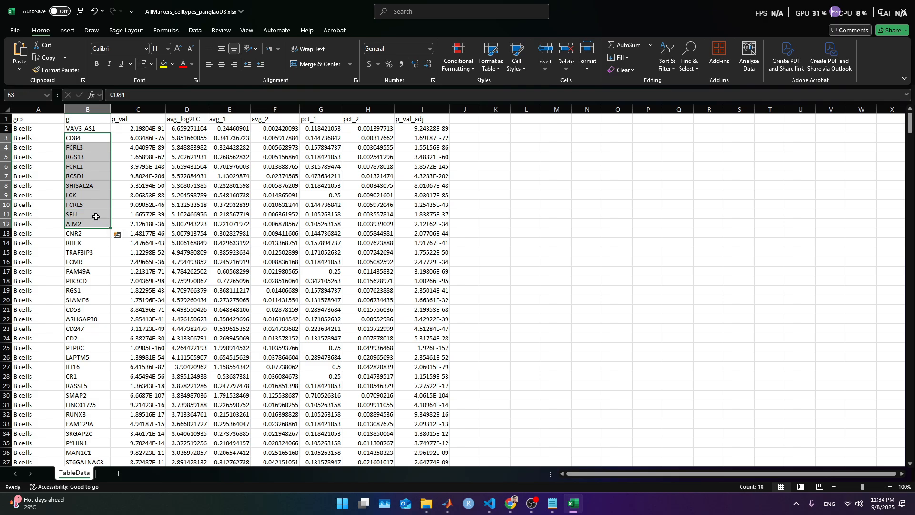
pyautogui.hotkey('ctrl', 'c')
# Switch to the Chrome window with PanglaoDB and open the Enrichr website in the empty tab
pyautogui.click(510, 504)
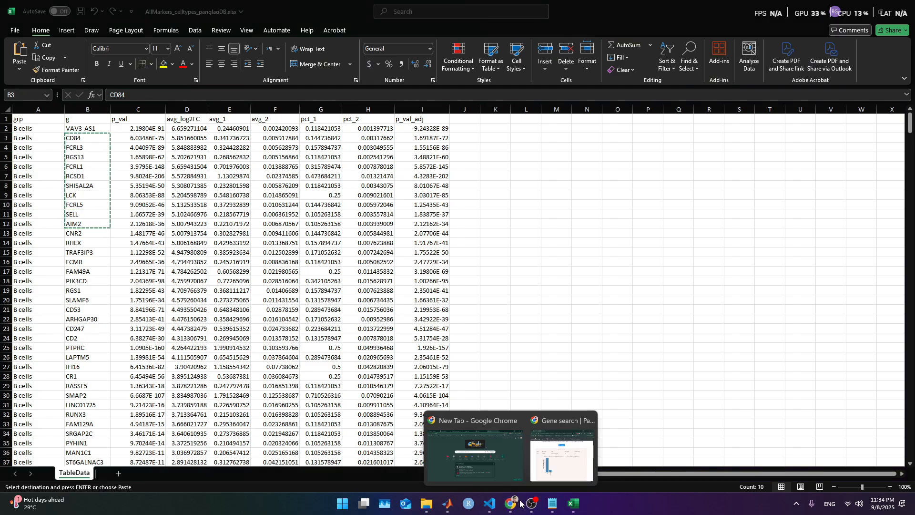
pyautogui.click(560, 450)
pyautogui.click(538, 92)
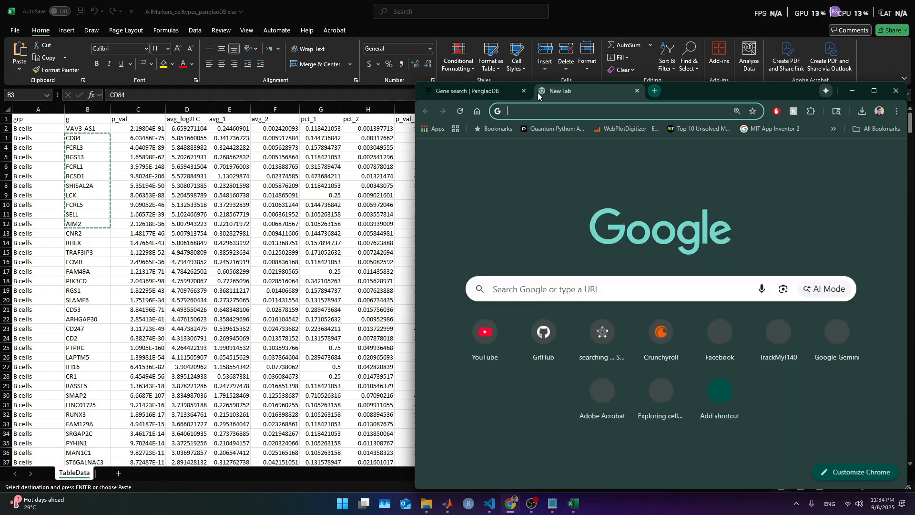
pyautogui.write('enrc')
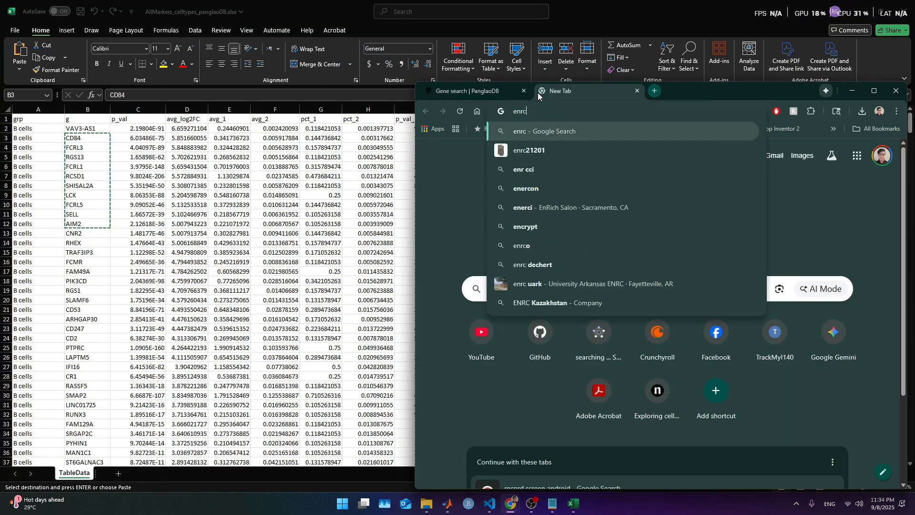
pyautogui.press('BackSpace')
pyautogui.write('ich')
pyautogui.press('Return')
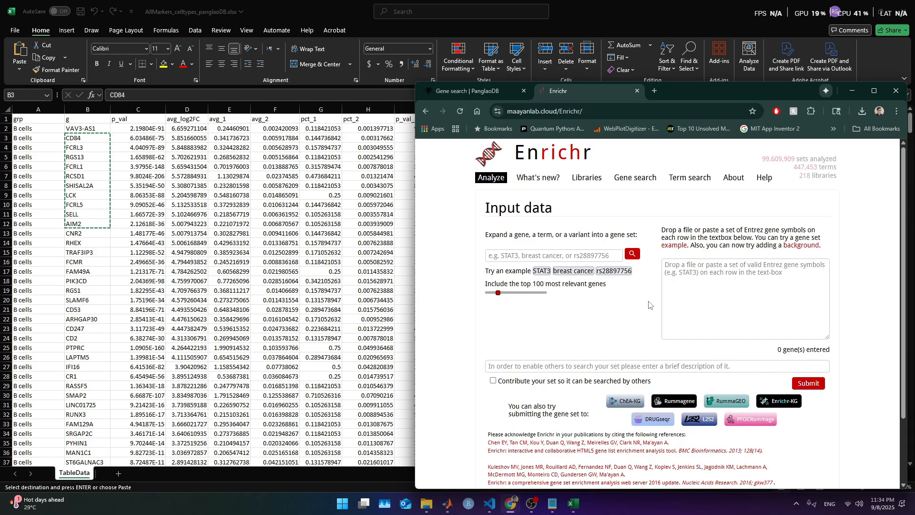
# Paste the ten copied B cell marker genes as the input gene set and submit it for enrichment
pyautogui.click(772, 314)
pyautogui.hotkey('ctrl', 'v')
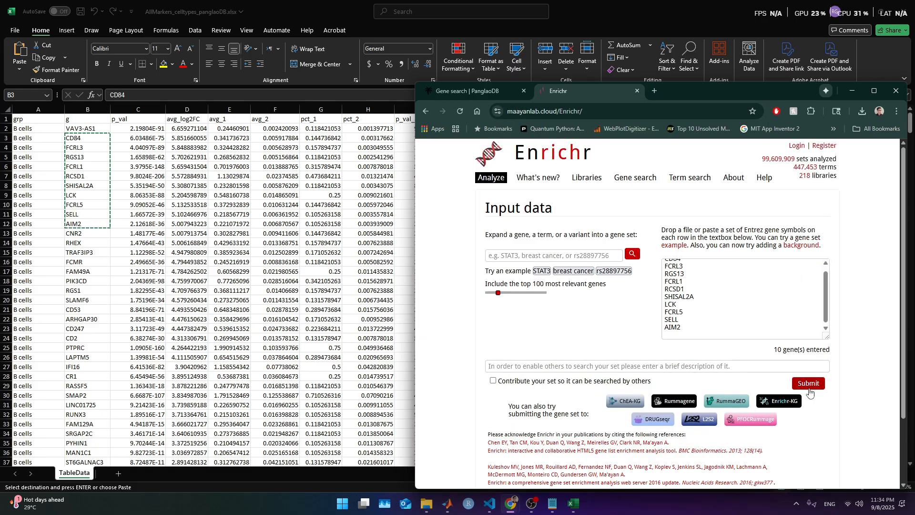
pyautogui.click(809, 387)
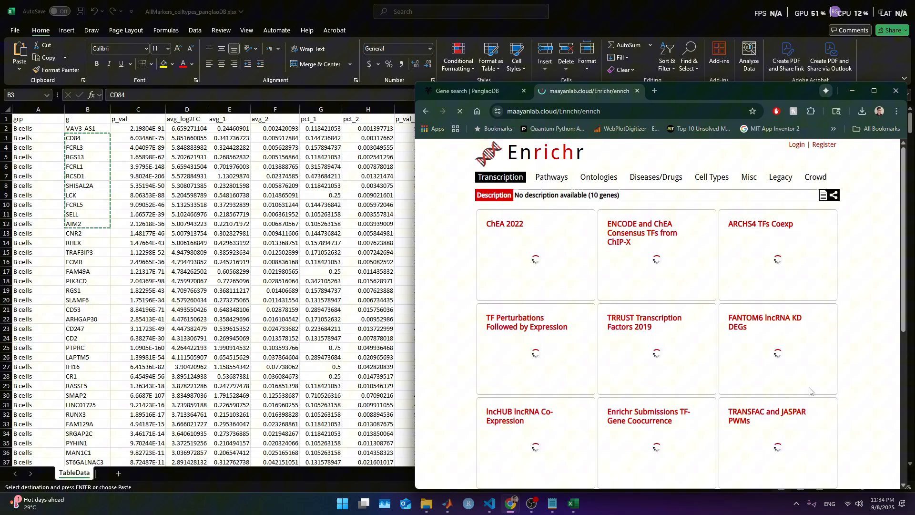
# Examine the Cell Types enrichment results across libraries such as CellMarker 2024, PanglaoDB Augmented 2021 and Azimuth
pyautogui.click(707, 176)
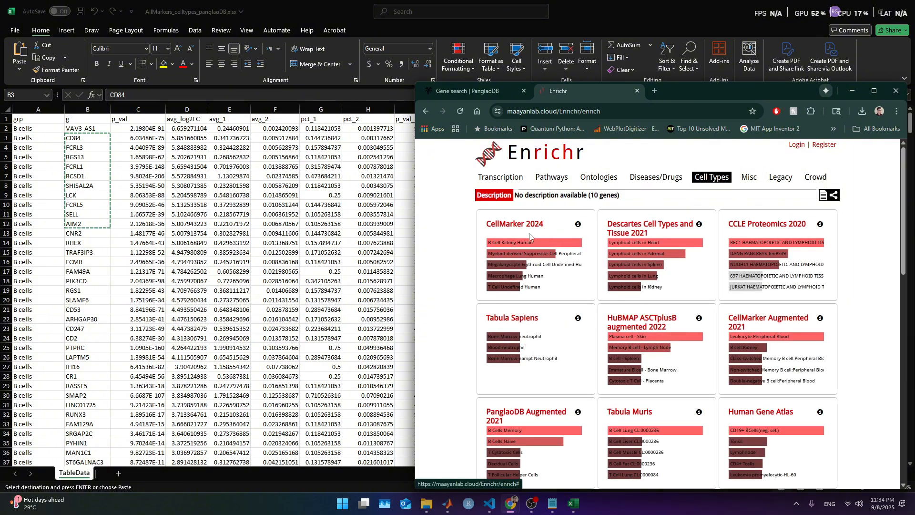
pyautogui.scroll(-2, 608, 333)
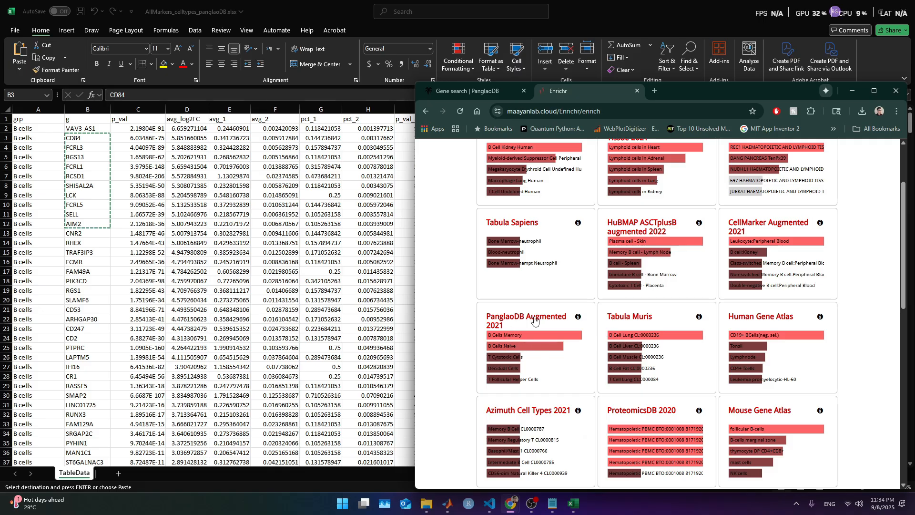
pyautogui.scroll(-2, 533, 334)
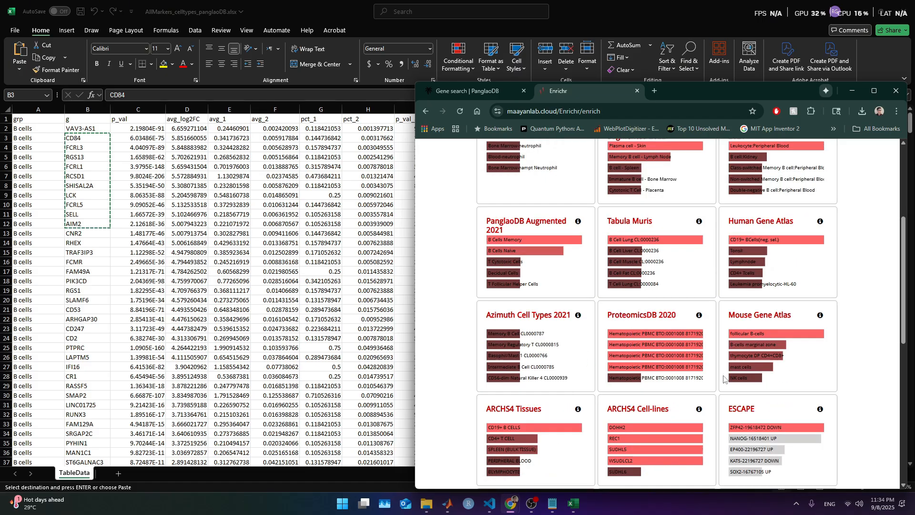
pyautogui.scroll(4, 724, 378)
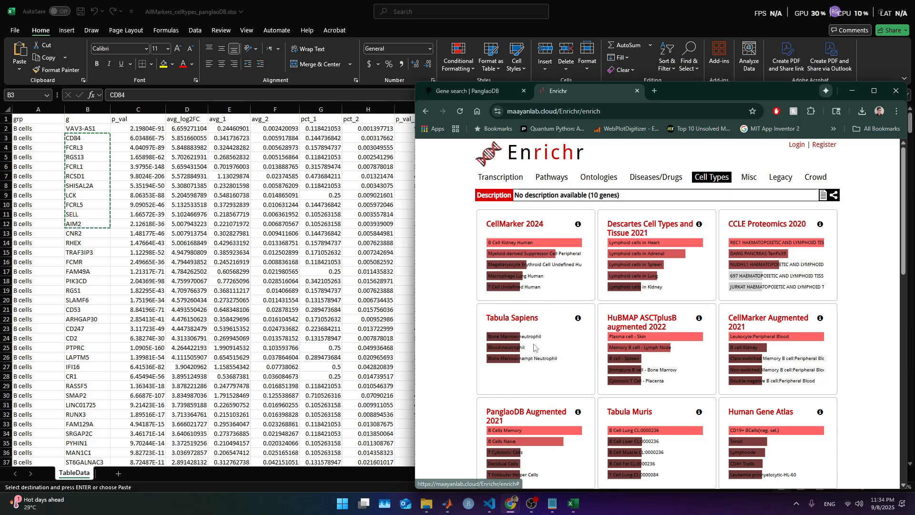
pyautogui.scroll(-2, 658, 345)
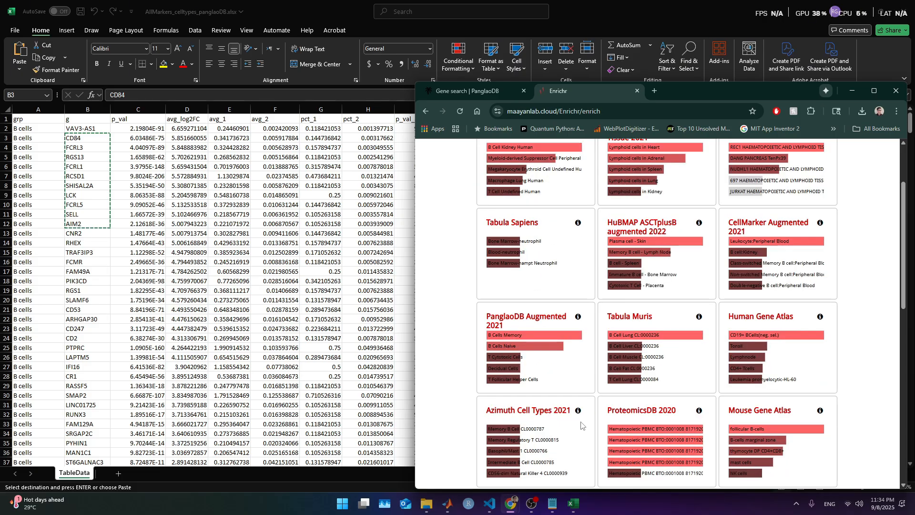
pyautogui.scroll(-8, 581, 425)
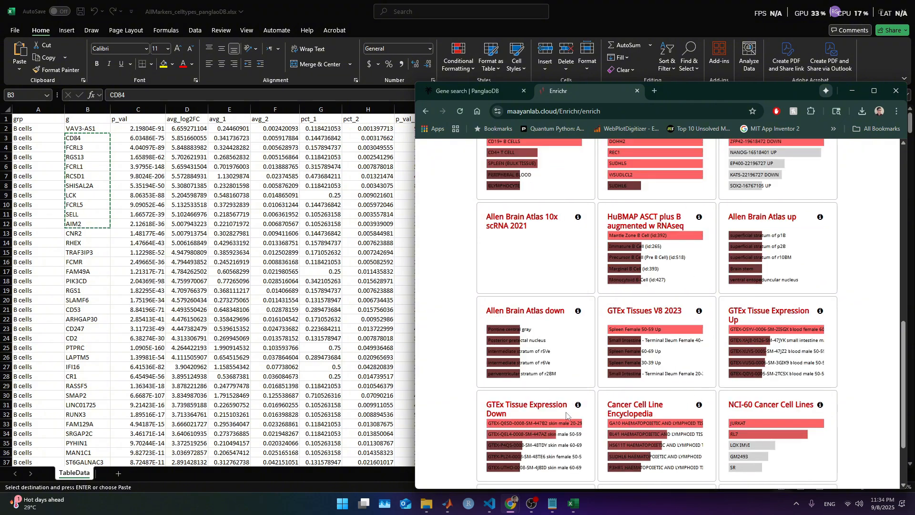
pyautogui.scroll(-2, 620, 429)
pyautogui.scroll(8, 606, 439)
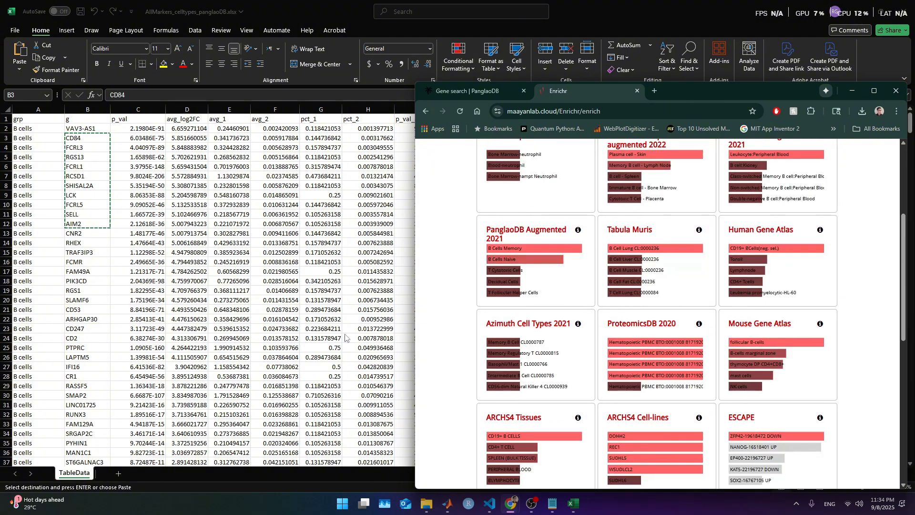
# Return to the Excel marker table and select the five B cells genes from CD84 to RCSD1
pyautogui.click(114, 186)
pyautogui.hotkey('ctrl', 'Up')
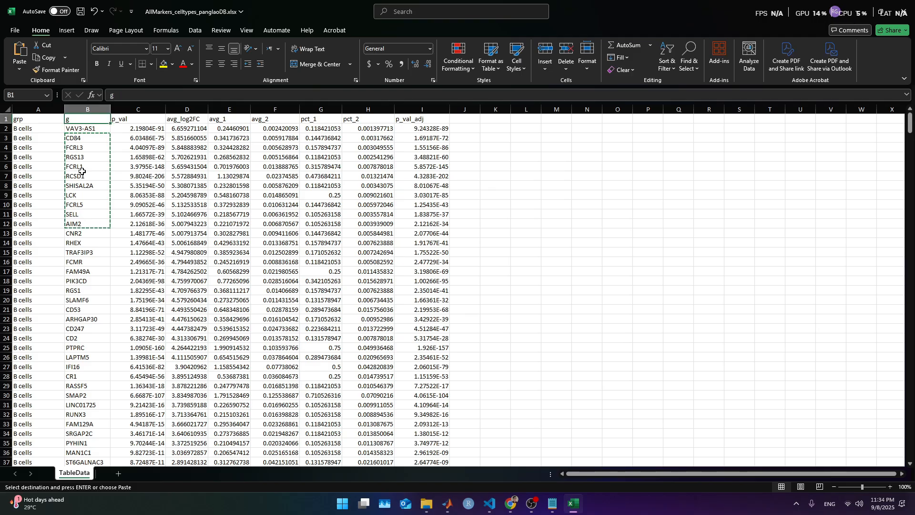
pyautogui.click(87, 253)
pyautogui.click(85, 310)
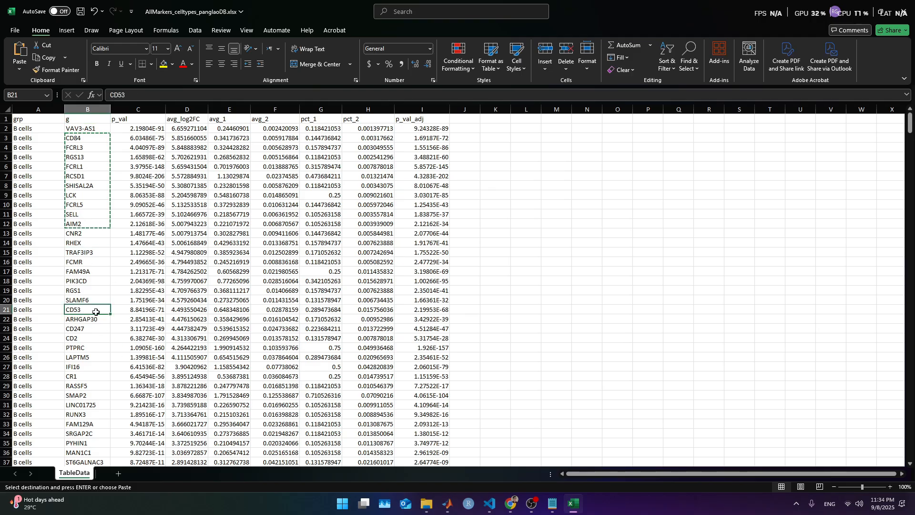
pyautogui.moveTo(85, 131); pyautogui.dragTo(99, 169)
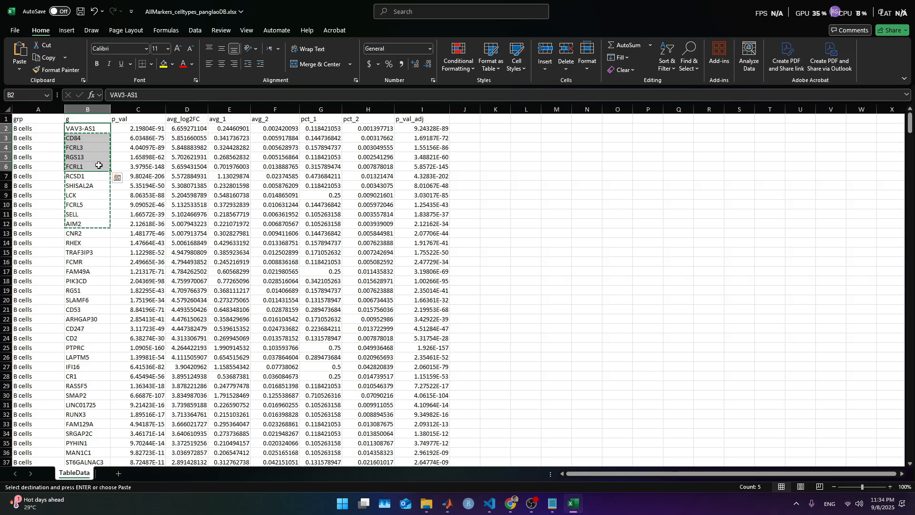
pyautogui.moveTo(81, 138); pyautogui.dragTo(80, 175)
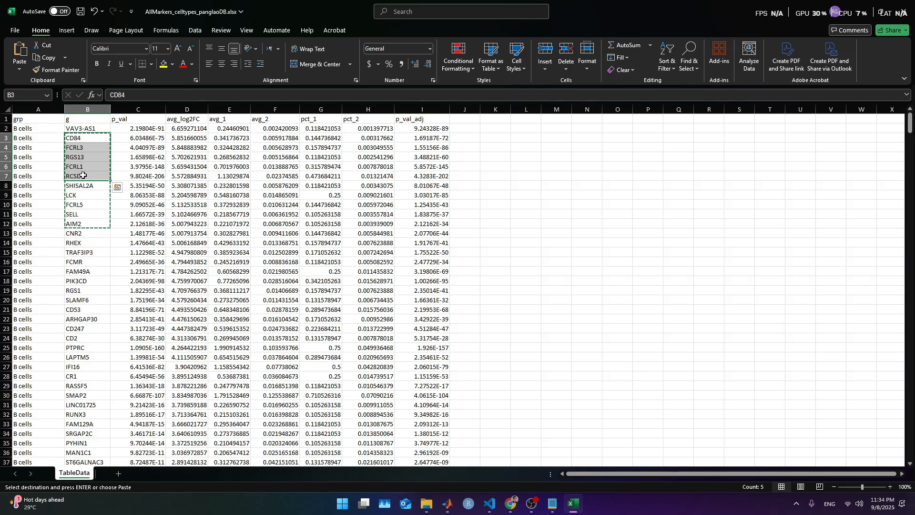
# Copy the selected B cells genes from CD84 to RCSD1 and switch to simple_colon_mouse_markers.txt in Notepad
pyautogui.hotkey('ctrl', 'c')
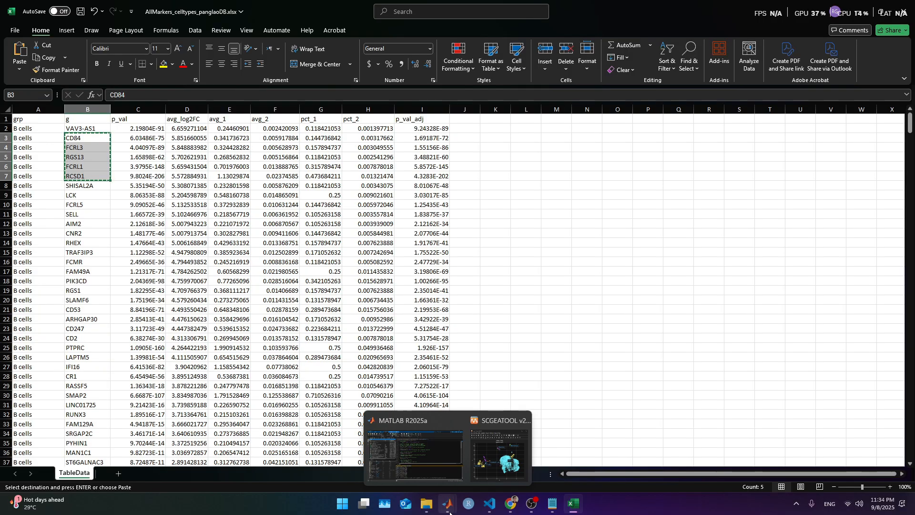
pyautogui.click(85, 253)
pyautogui.scroll(-8, 96, 286)
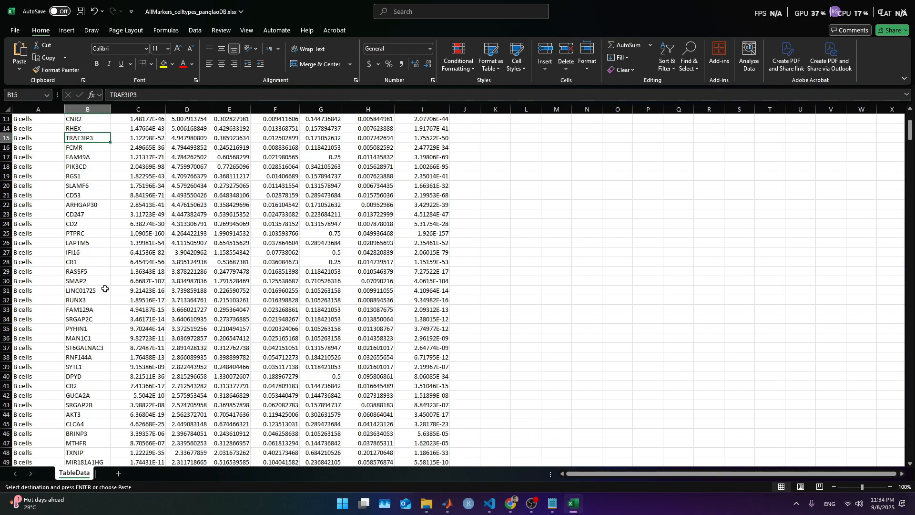
pyautogui.scroll(-6, 103, 353)
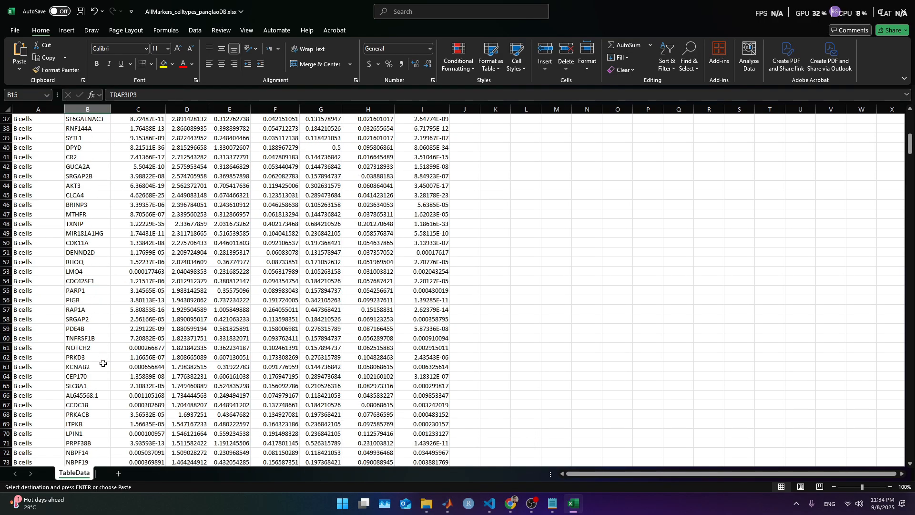
pyautogui.scroll(14, 99, 376)
pyautogui.click(512, 506)
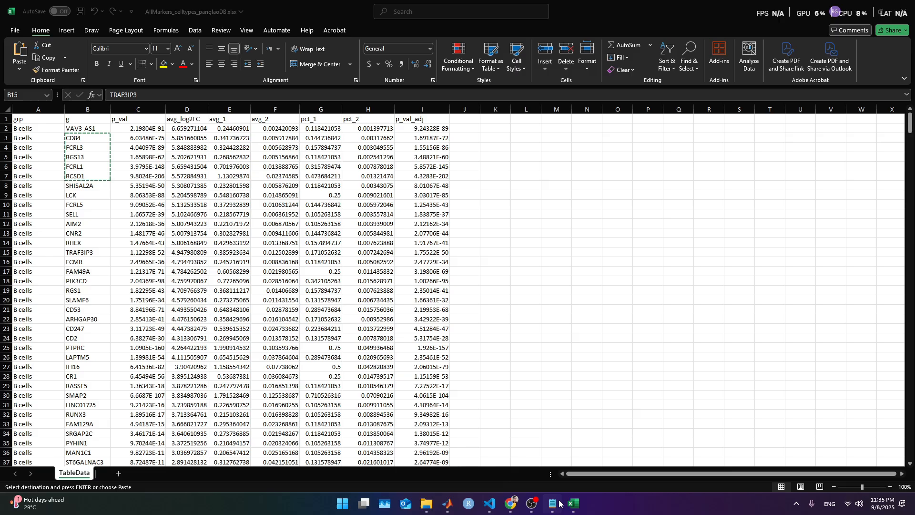
pyautogui.click(559, 504)
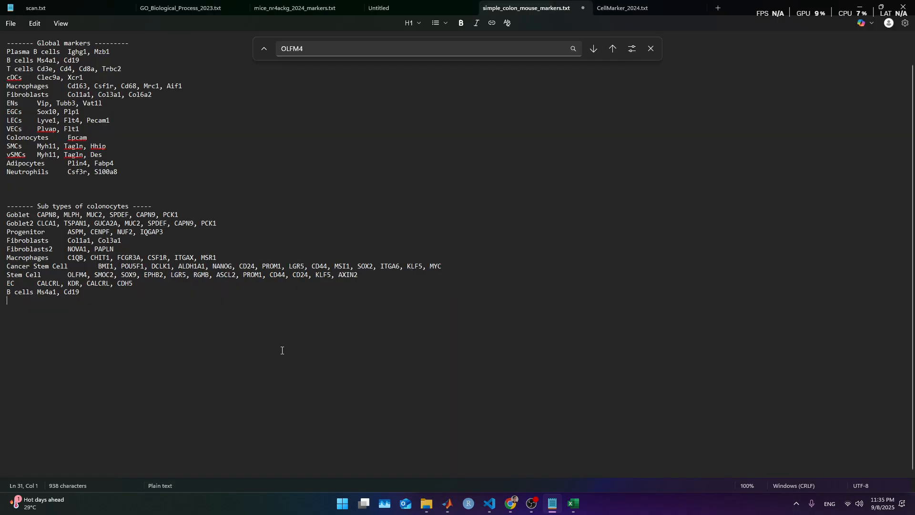
pyautogui.hotkey('ctrl', 'v')
pyautogui.moveTo(92, 332); pyautogui.dragTo(6, 301)
pyautogui.press('BackSpace')
pyautogui.click(91, 290)
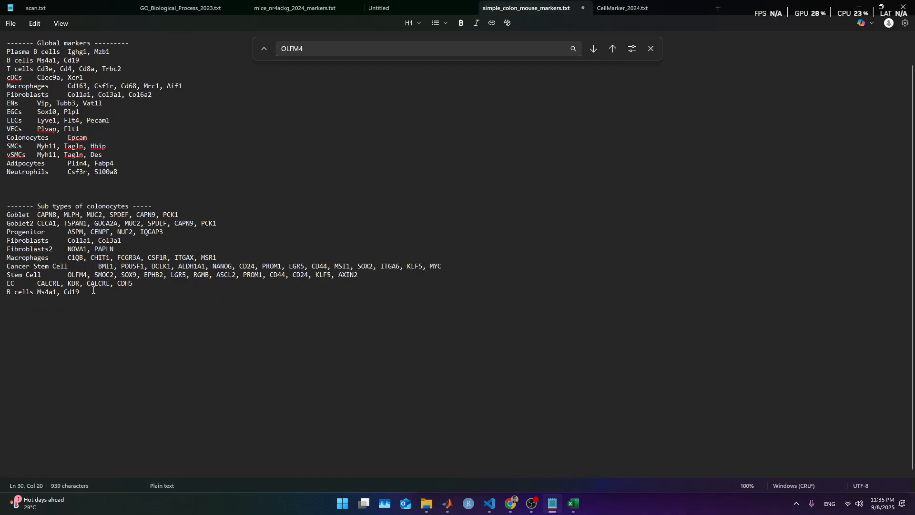
pyautogui.moveTo(94, 290); pyautogui.dragTo(4, 217)
pyautogui.click(46, 302)
pyautogui.press('Right')
pyautogui.press('Delete')
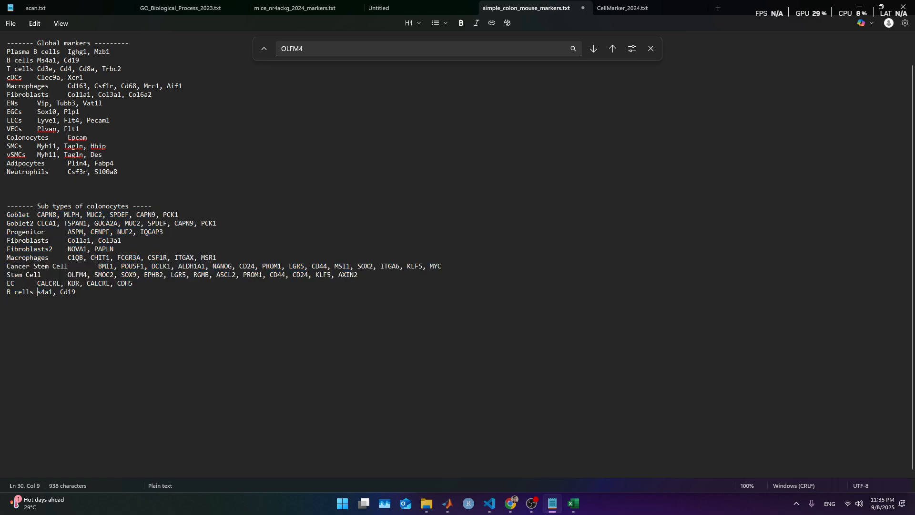
pyautogui.write('M')
# Add a new Epithelial line below the B cells entry in the colonocyte subtype list
pyautogui.moveTo(88, 293); pyautogui.dragTo(6, 215)
pyautogui.click(114, 260)
pyautogui.click(92, 296)
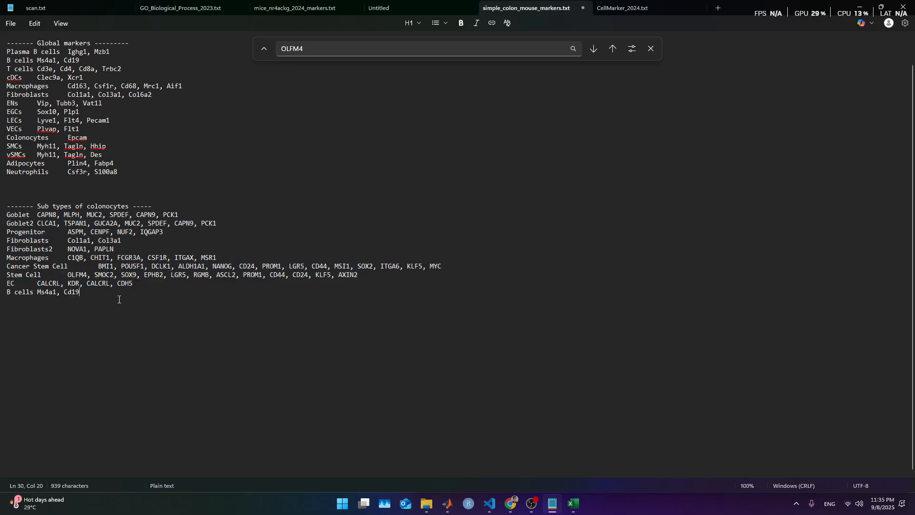
pyautogui.press('Return')
pyautogui.write('Epithelial')
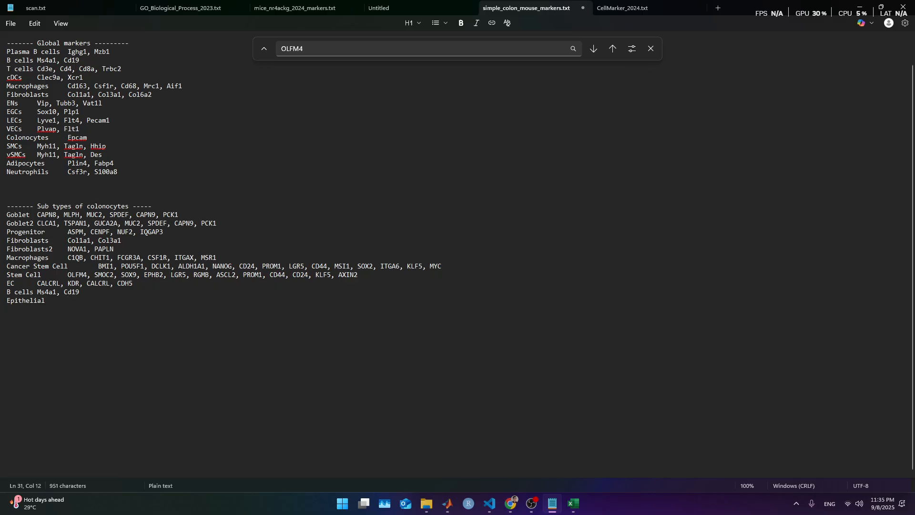
# Switch back to the Excel marker table, find the Enterocytes group and copy its first fifteen genes, CLCA4 to SLC9A1
pyautogui.click(574, 504)
pyautogui.click(187, 310)
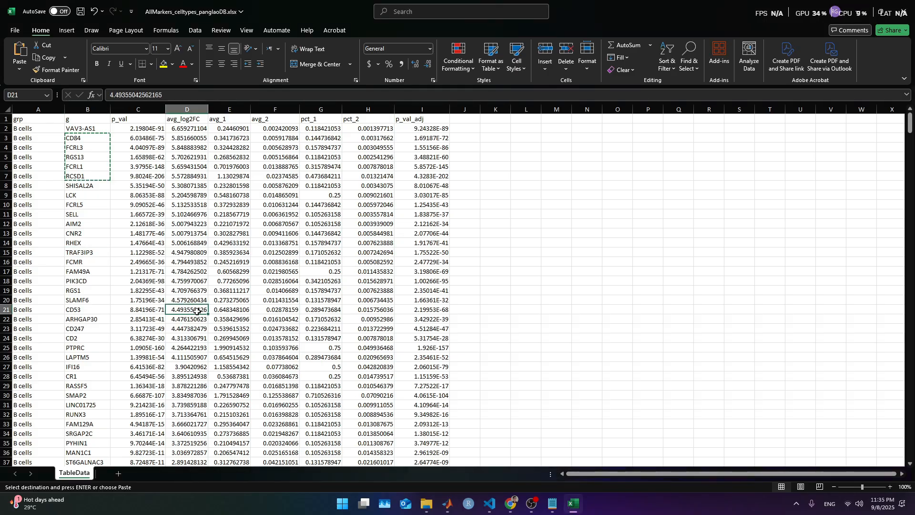
pyautogui.scroll(-20, 62, 358)
pyautogui.scroll(-20, 62, 358)
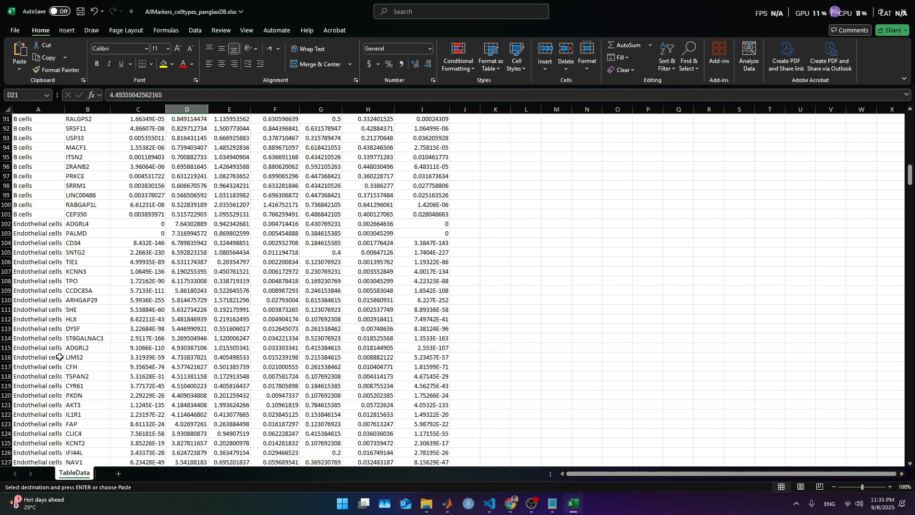
pyautogui.scroll(-18, 41, 338)
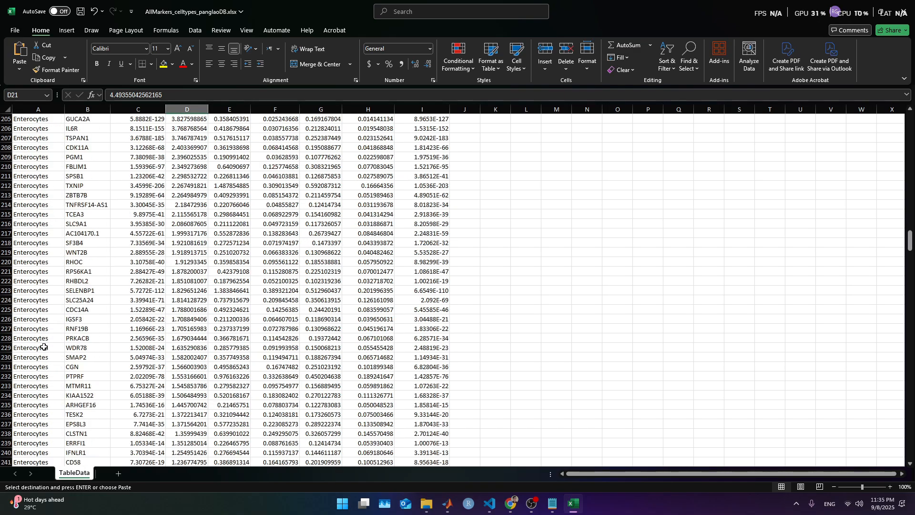
pyautogui.scroll(8, 37, 337)
pyautogui.click(41, 318)
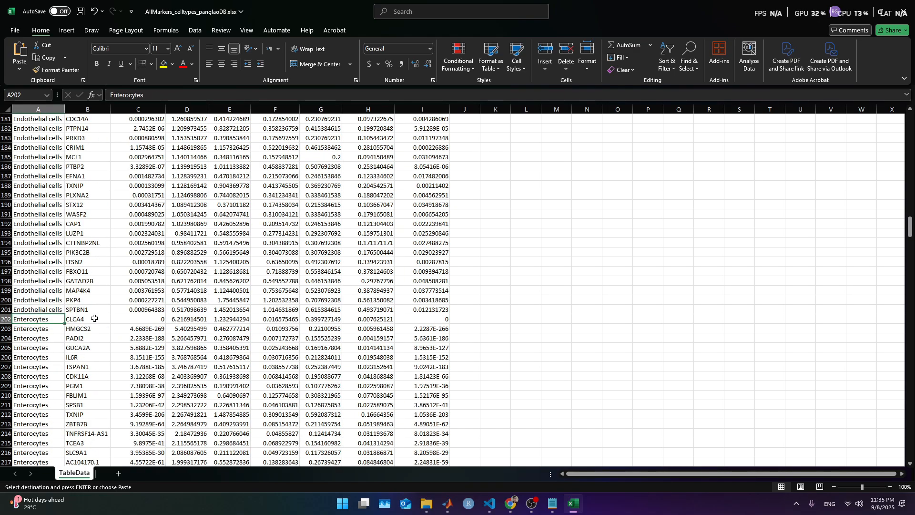
pyautogui.moveTo(86, 319); pyautogui.dragTo(97, 443)
pyautogui.hotkey('ctrl', 'c')
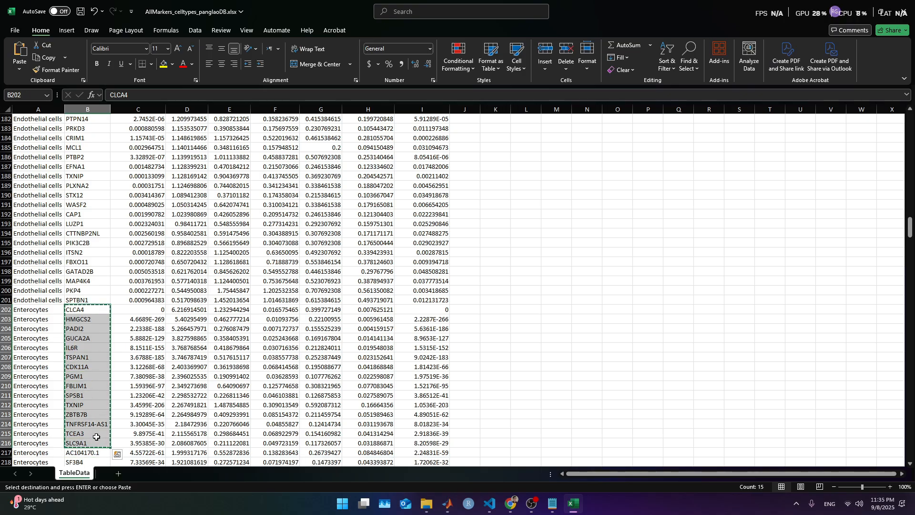
# Paste the copied Enterocytes genes after Epithelial in the Notepad marker list and return to Excel
pyautogui.hotkey('alt', 'Tab')
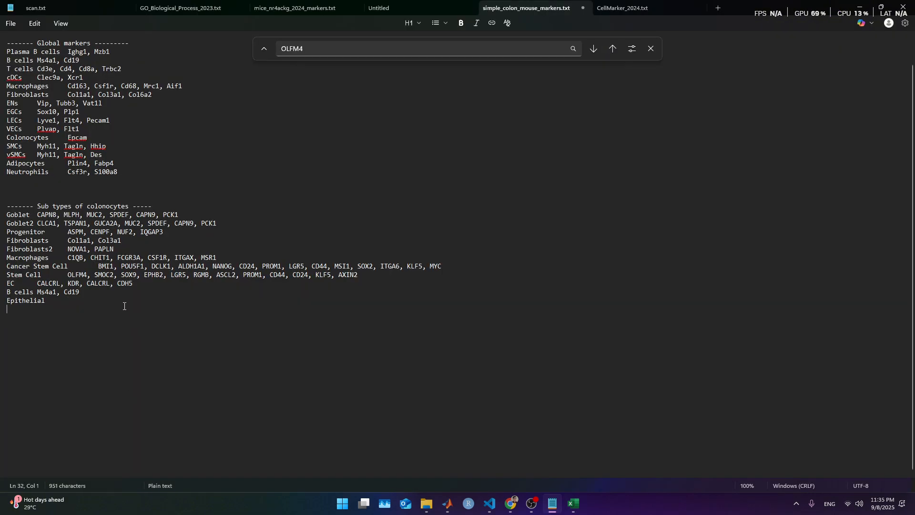
pyautogui.hotkey('ctrl', 'v')
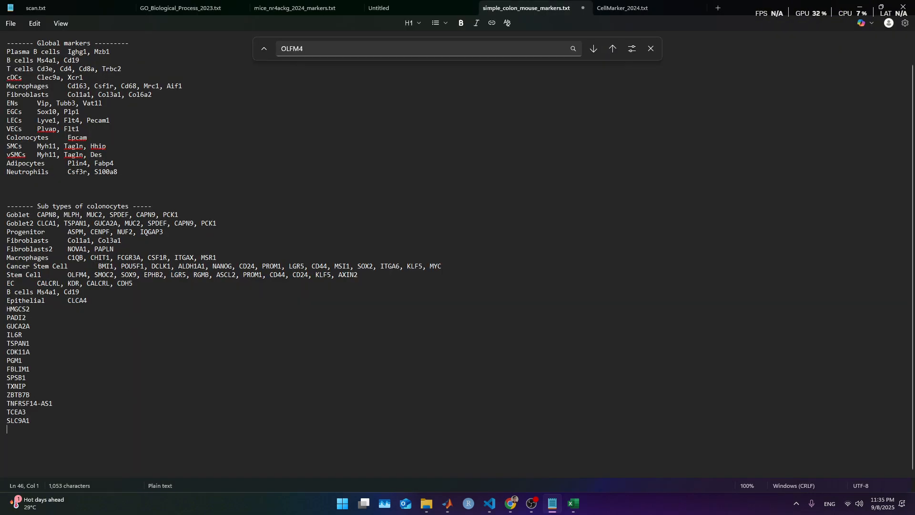
pyautogui.hotkey('alt', 'Tab')
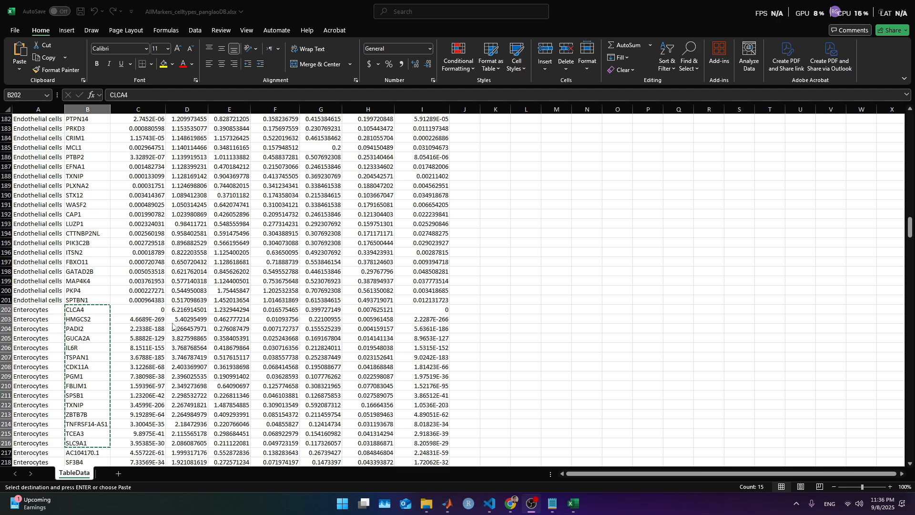
# In the Chrome Enrichr window, examine the CellMarker Augmented 2021 results and the first two table pages of CellMarker 2024
pyautogui.click(620, 436)
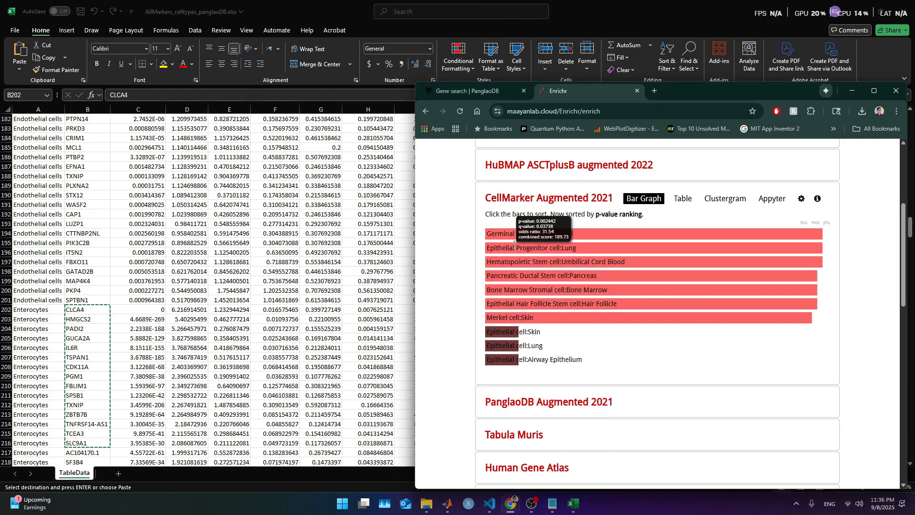
pyautogui.scroll(2, 541, 348)
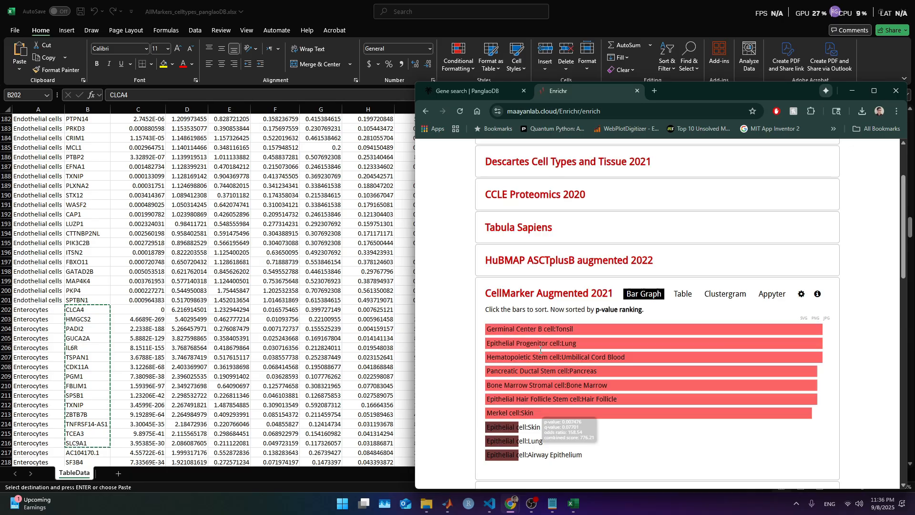
pyautogui.scroll(2, 538, 293)
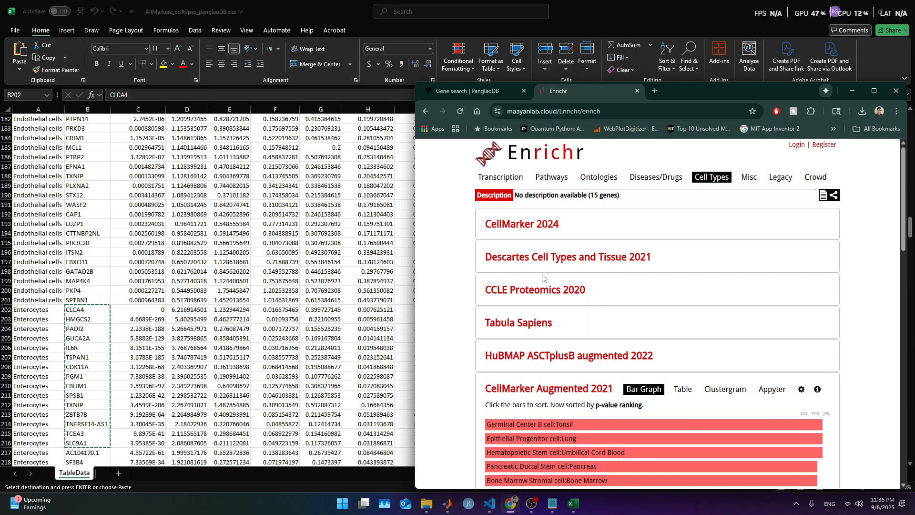
pyautogui.click(538, 233)
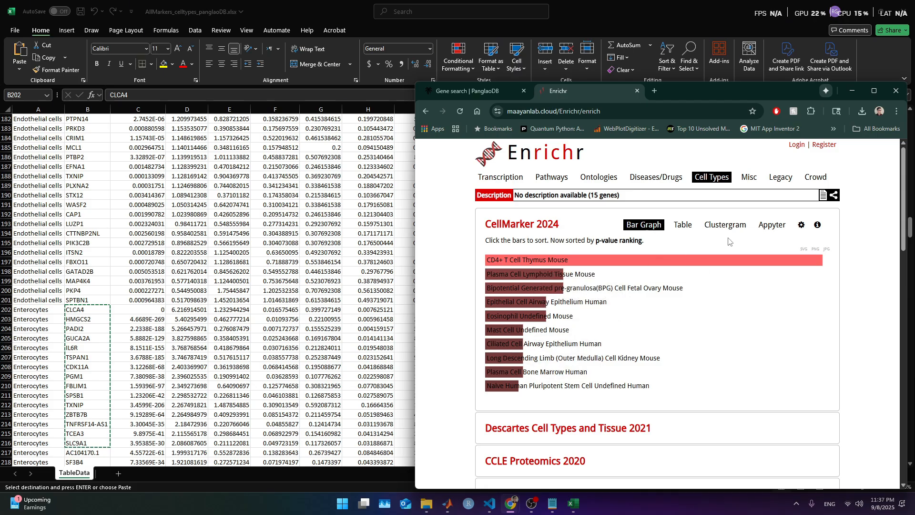
pyautogui.click(683, 225)
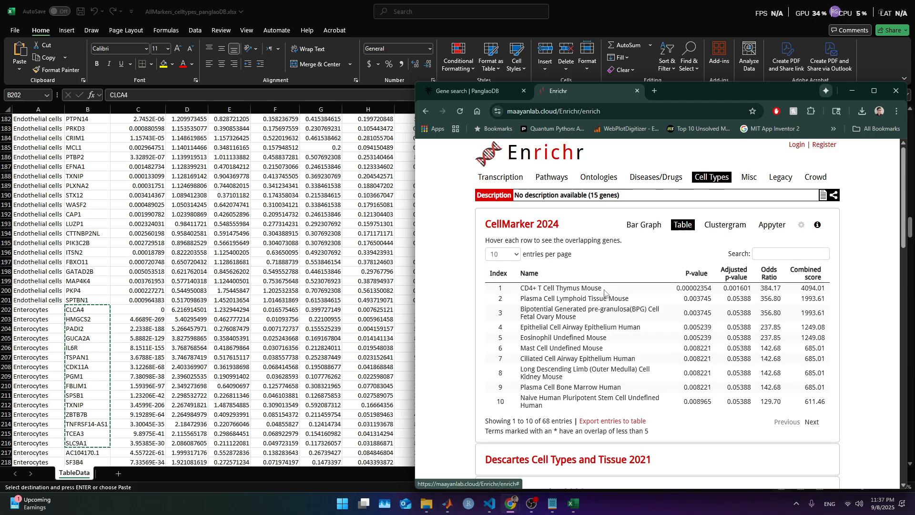
pyautogui.click(813, 422)
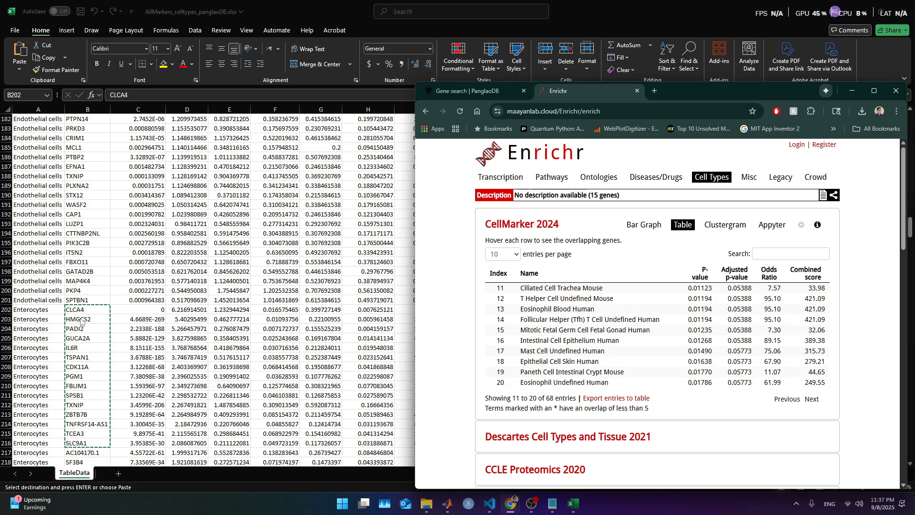
# Return to the Notepad marker list and copy all colonocyte subtype lines from Goblet through Epithelial
pyautogui.click(87, 309)
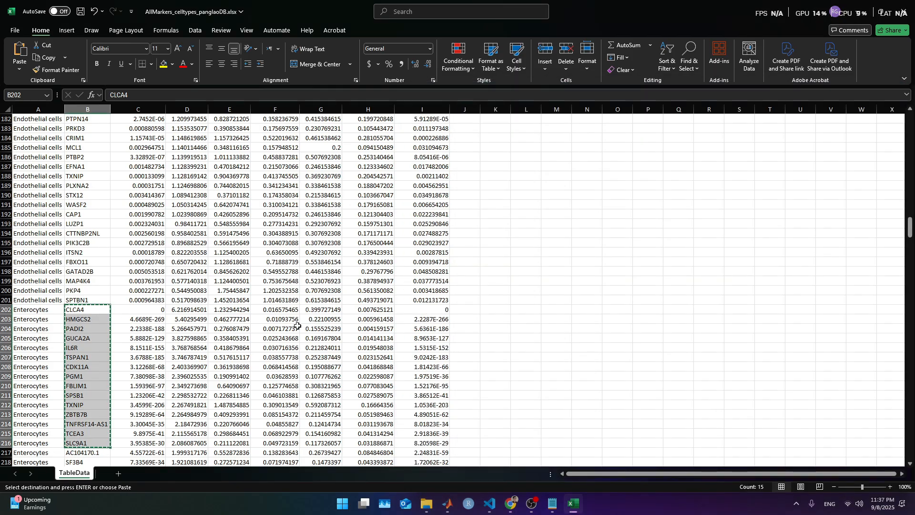
pyautogui.hotkey('alt', 'Tab')
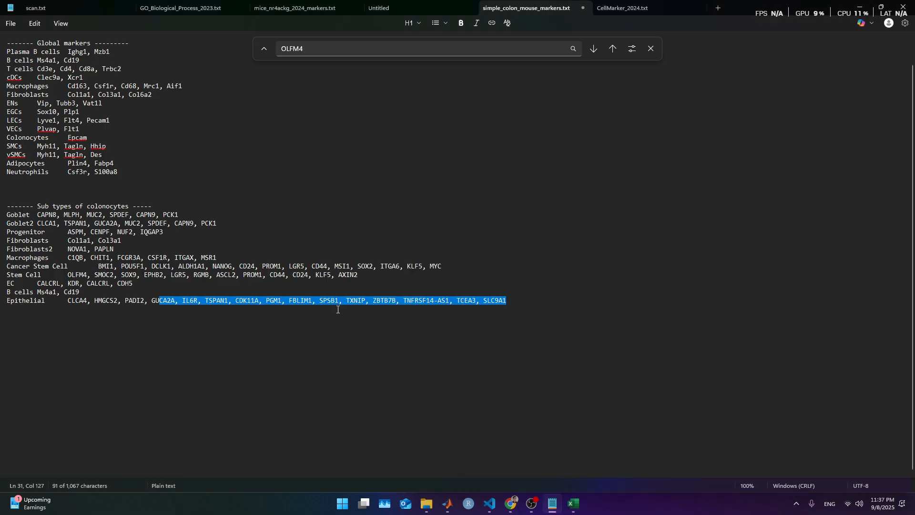
pyautogui.click(338, 310)
pyautogui.moveTo(536, 303); pyautogui.dragTo(13, 217)
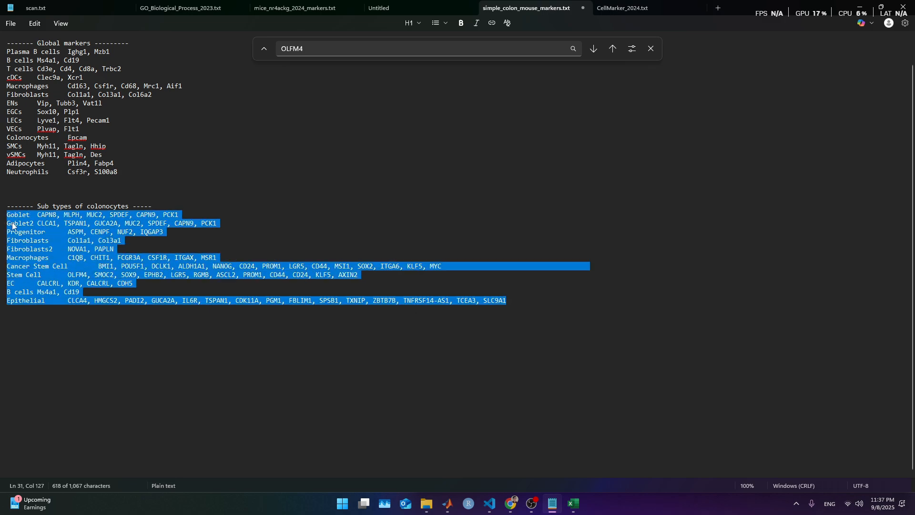
# Switch to SCGEATOOL and label the cell groups by Cluster ID
pyautogui.moveTo(448, 504)
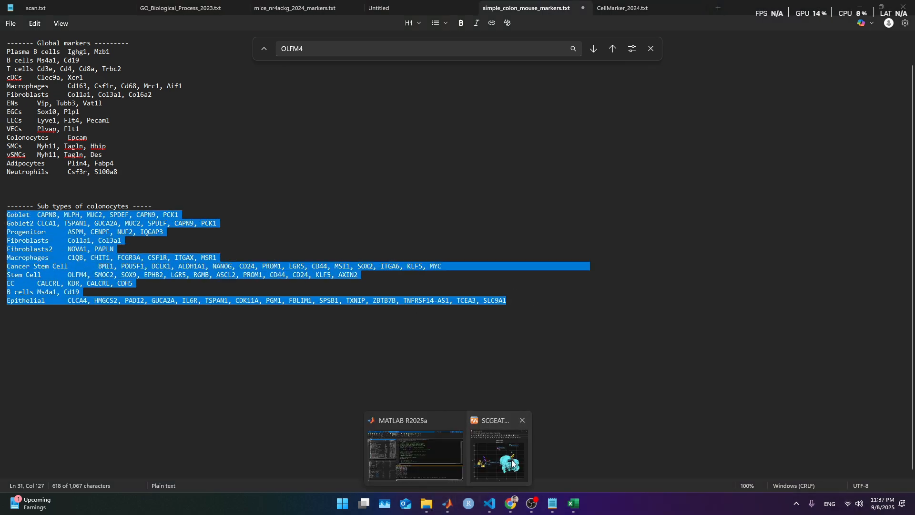
pyautogui.click(481, 448)
pyautogui.click(187, 123)
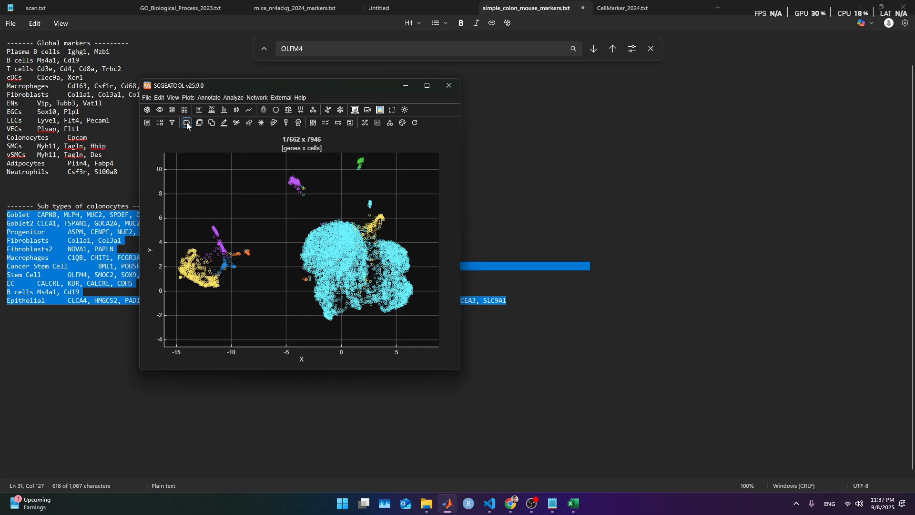
pyautogui.click(187, 122)
pyautogui.click(265, 163)
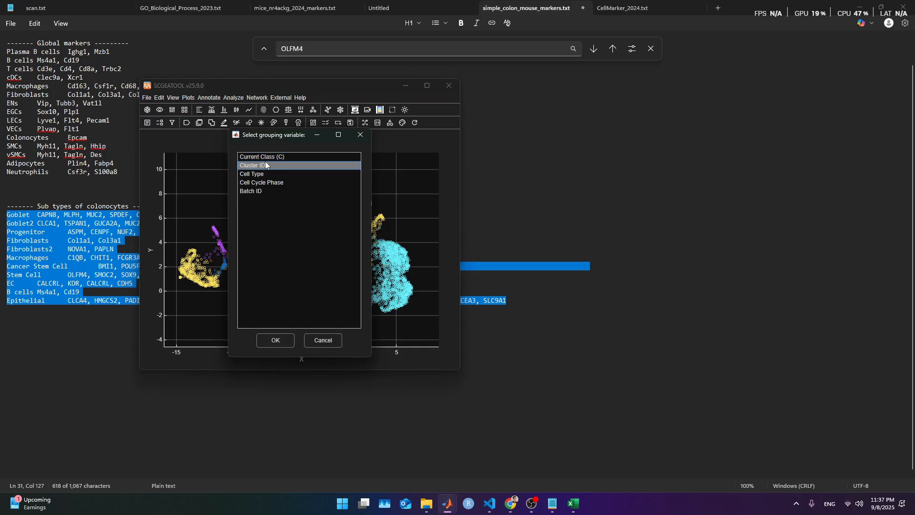
pyautogui.click(277, 341)
# Start cell type annotation with customized markers, decline the scType gene list and replace the marker list with the copied subtype lines
pyautogui.click(209, 98)
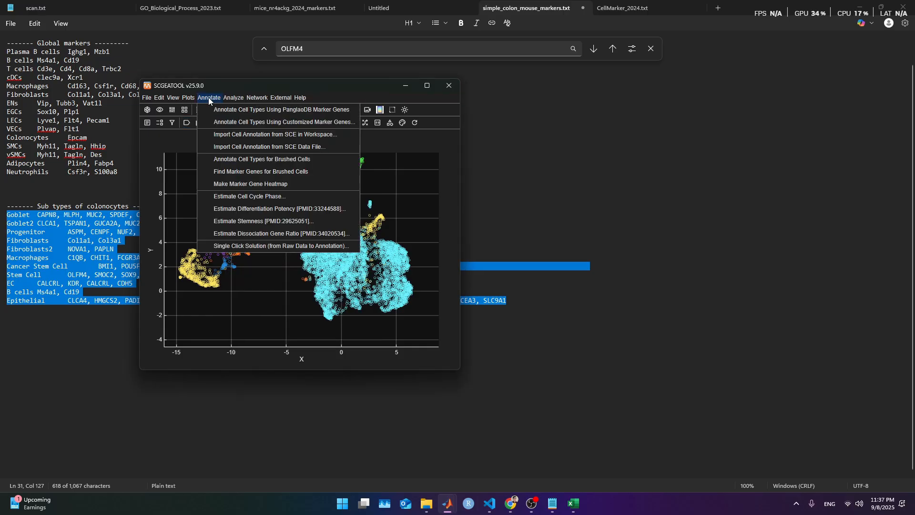
pyautogui.click(258, 122)
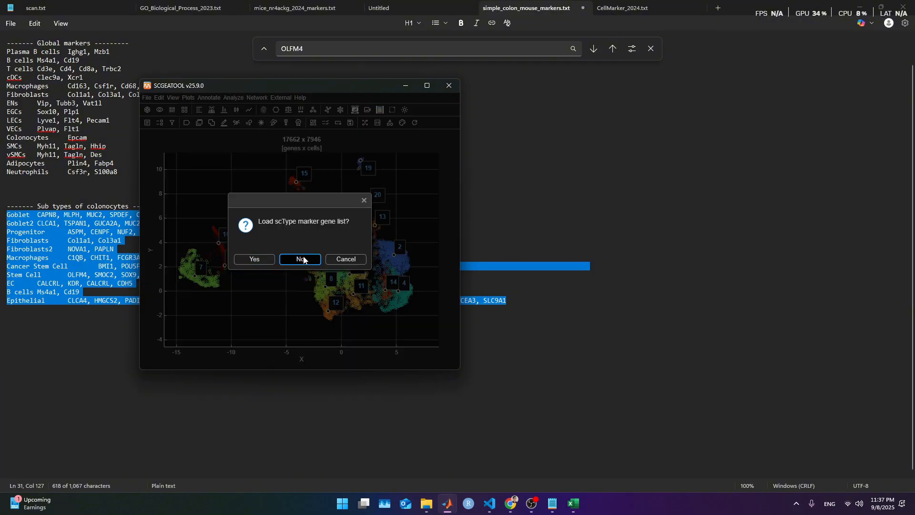
pyautogui.click(304, 260)
pyautogui.hotkey('ctrl', 'a')
pyautogui.hotkey('ctrl', 'v')
pyautogui.click(336, 313)
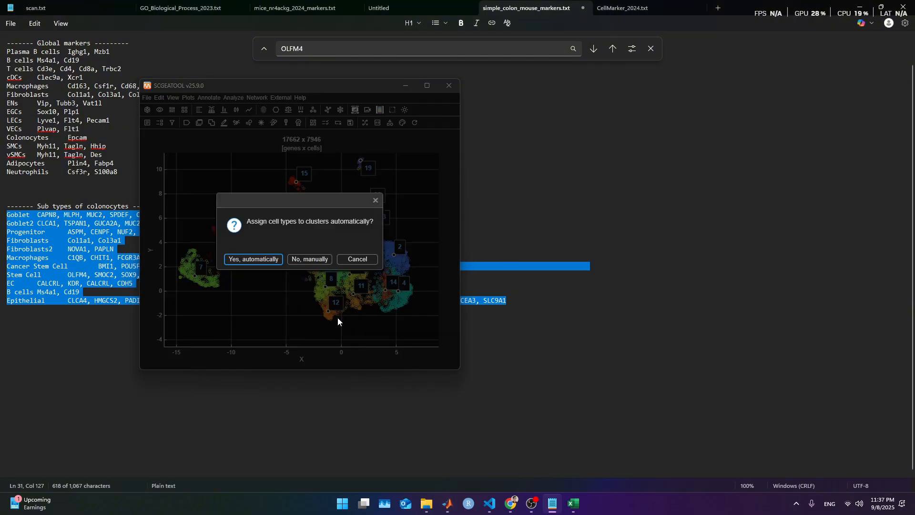
# Assign the cell types to clusters automatically and merge subclusters of the same cell type
pyautogui.click(234, 258)
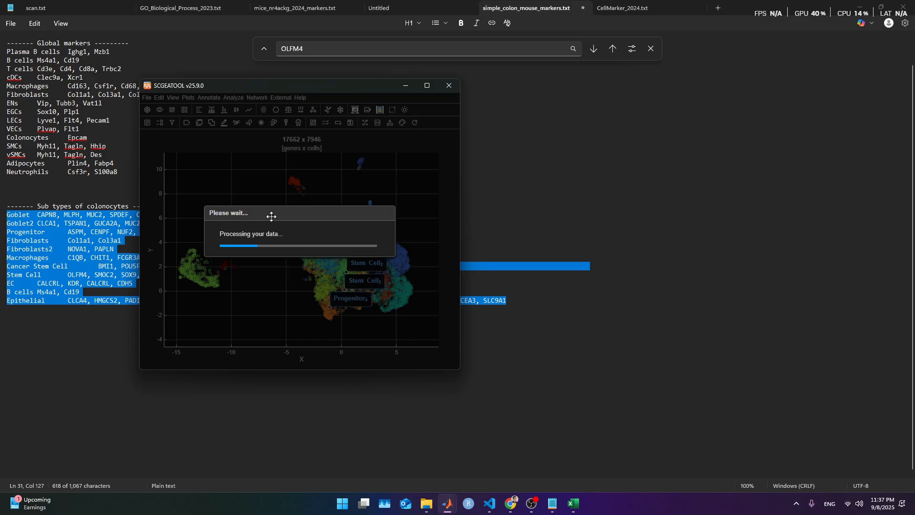
pyautogui.moveTo(271, 217); pyautogui.dragTo(335, 329)
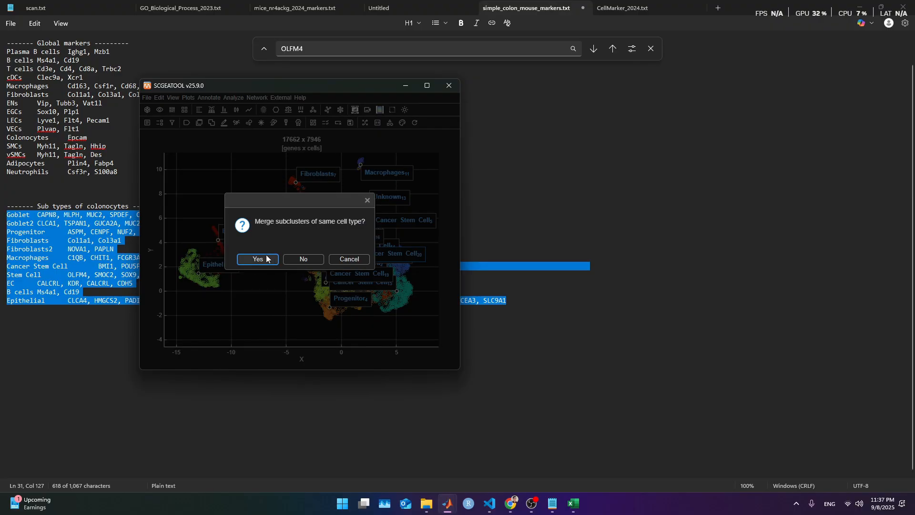
pyautogui.click(267, 259)
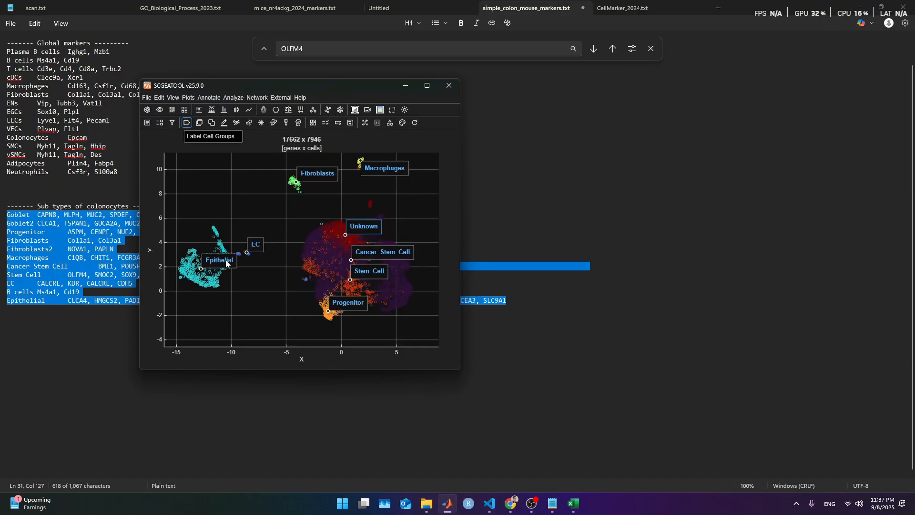
# Reposition the Epithelial, Unknown, Stem Cell and Progenitor labels so they cover fewer cells in the scatter plot
pyautogui.moveTo(227, 264); pyautogui.dragTo(190, 278)
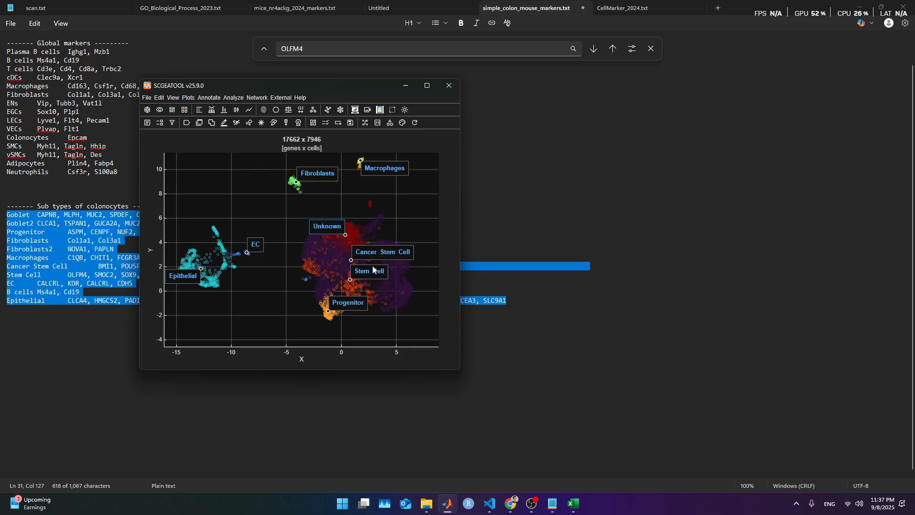
pyautogui.moveTo(347, 301); pyautogui.dragTo(347, 317)
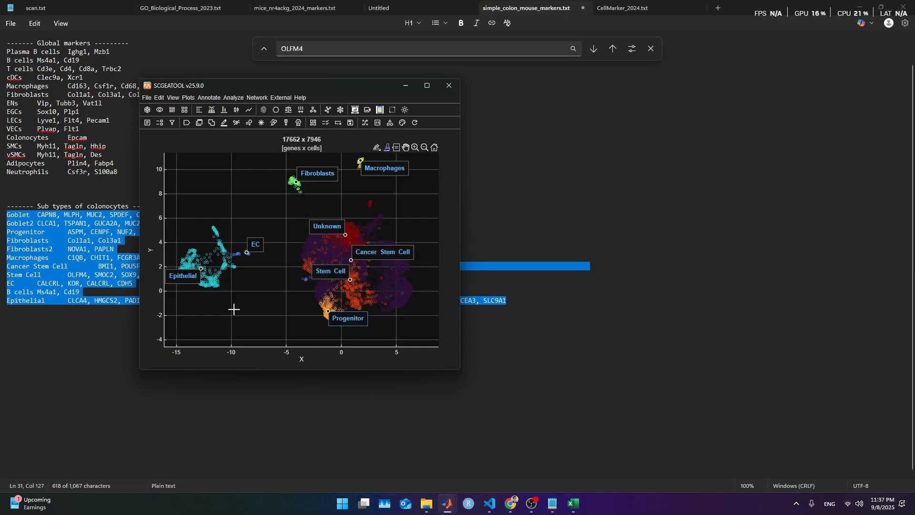
# Brush the Epithelial cluster and the large cluster holding the stem and progenitor cells to highlight each, and clear the brushing
pyautogui.moveTo(228, 306); pyautogui.dragTo(165, 243)
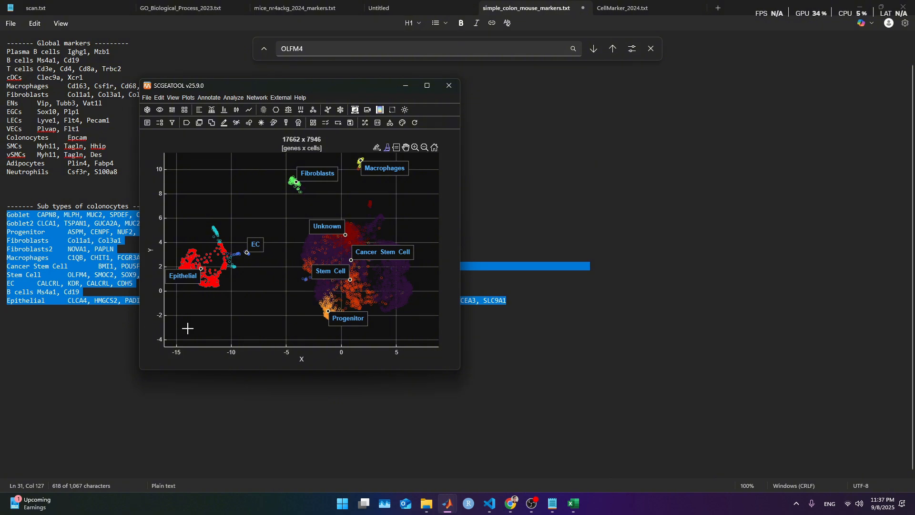
pyautogui.moveTo(409, 329)
pyautogui.mouseDown()
pyautogui.moveTo(302, 258)
pyautogui.moveTo(292, 214)
pyautogui.mouseUp()
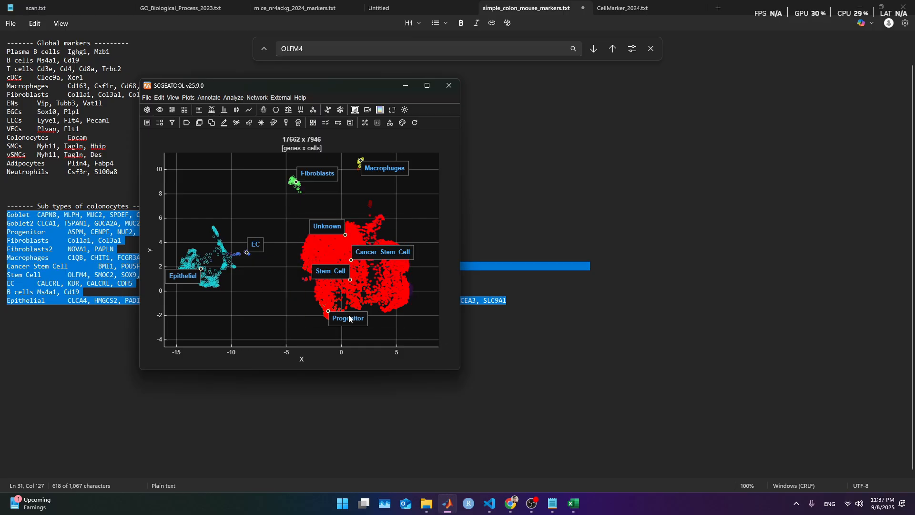
pyautogui.click(424, 205)
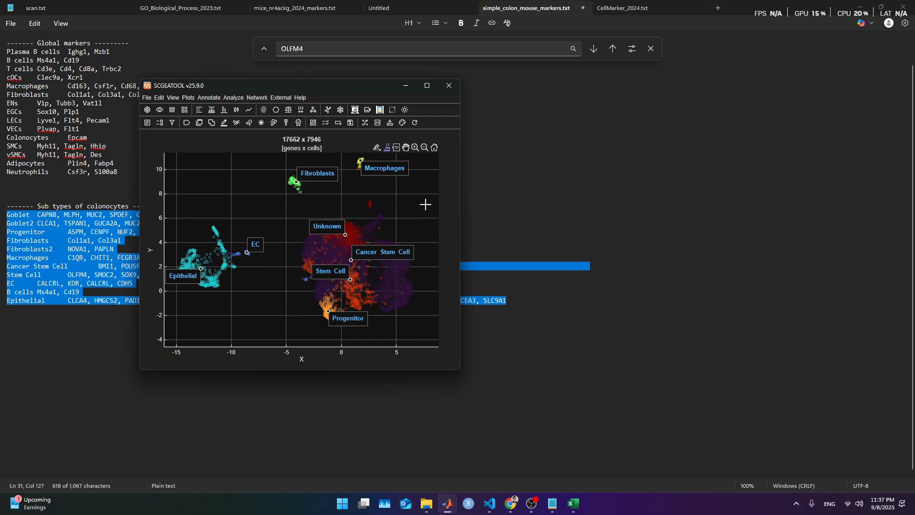
# Move the Unknown label's anchor to the upper edge of its cells and place the plot window beside the marker list
pyautogui.moveTo(345, 234); pyautogui.dragTo(336, 221)
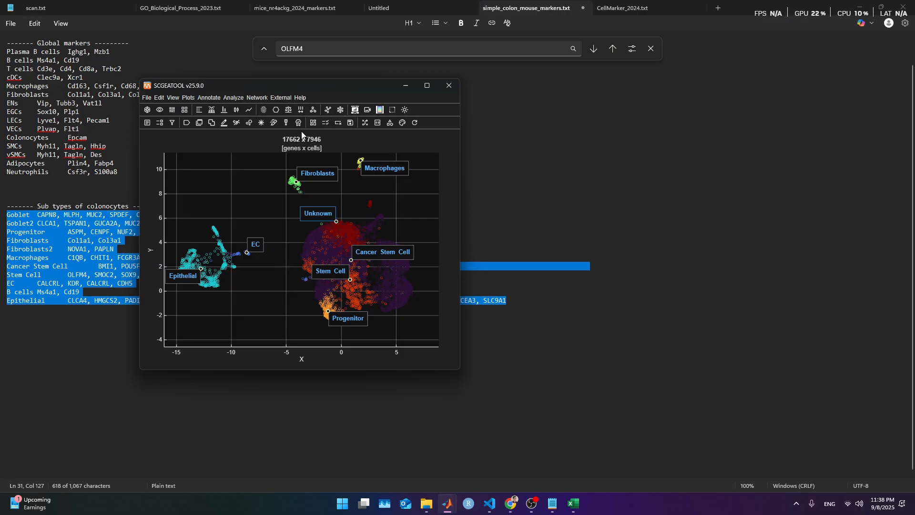
pyautogui.moveTo(313, 89); pyautogui.dragTo(677, 82)
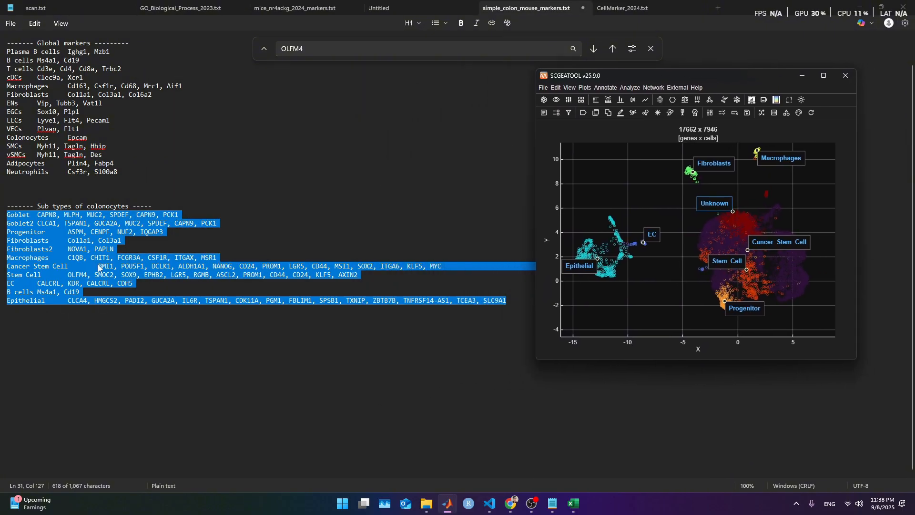